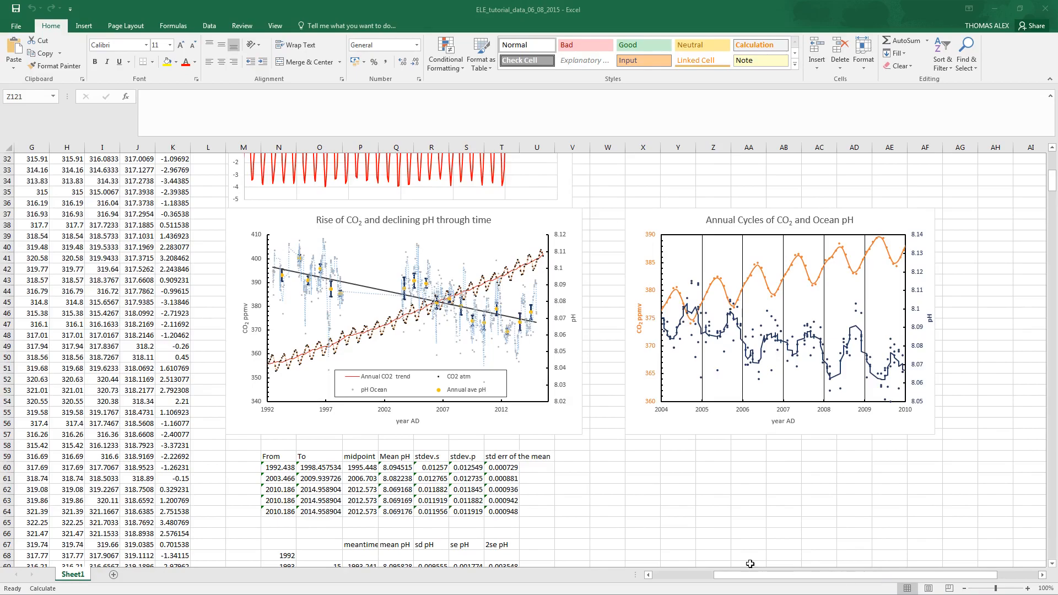
View the data columns and charts at the start of the worksheet, and switch to the course page in the browser
drag(763, 577, 702, 579)
scroll(219, 333, up, 10)
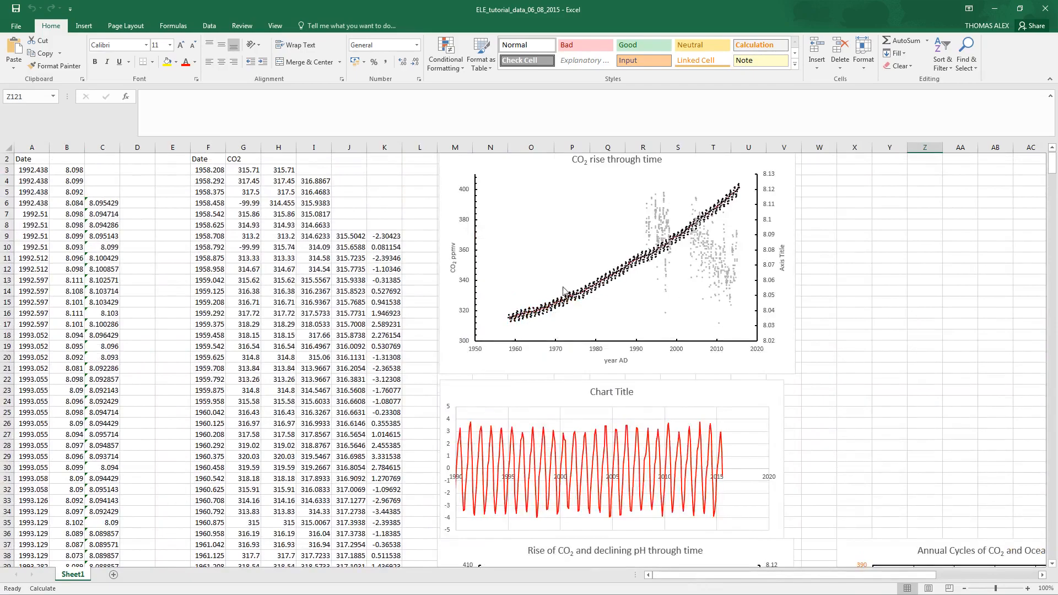
scroll(110, 221, up, 1)
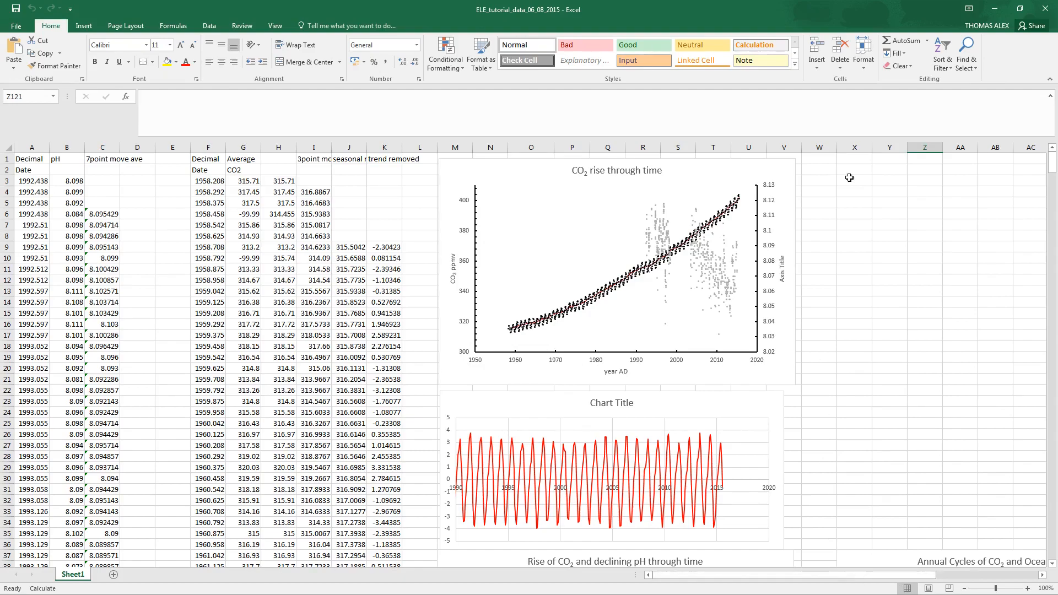
click(996, 11)
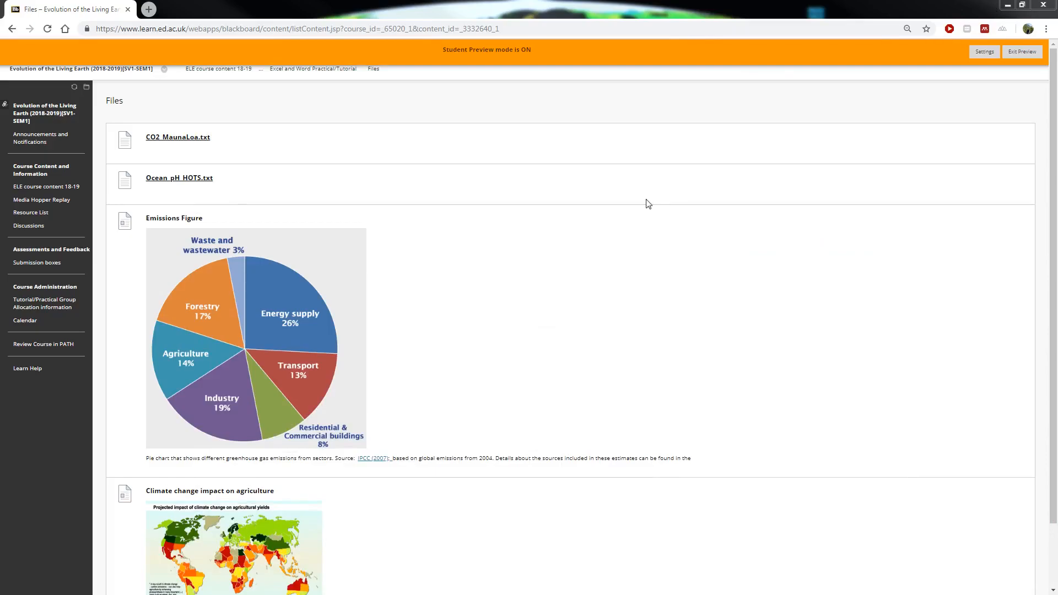
Open the Files folder through ELE course content 18-19, Environmental Chemistry Practicals, and Excel and Word Practical/Tutorial
click(53, 186)
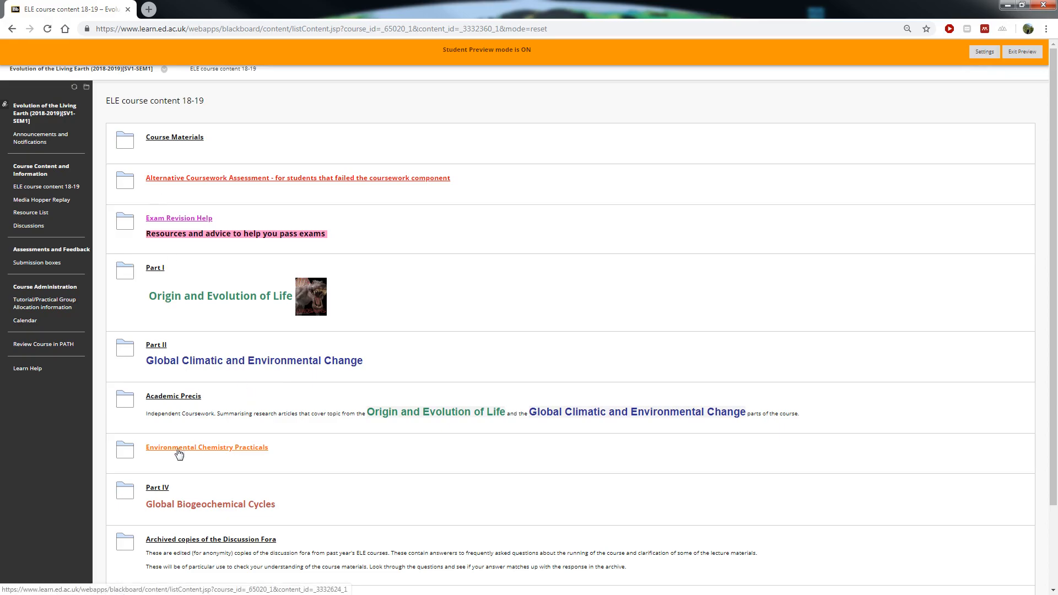
click(211, 451)
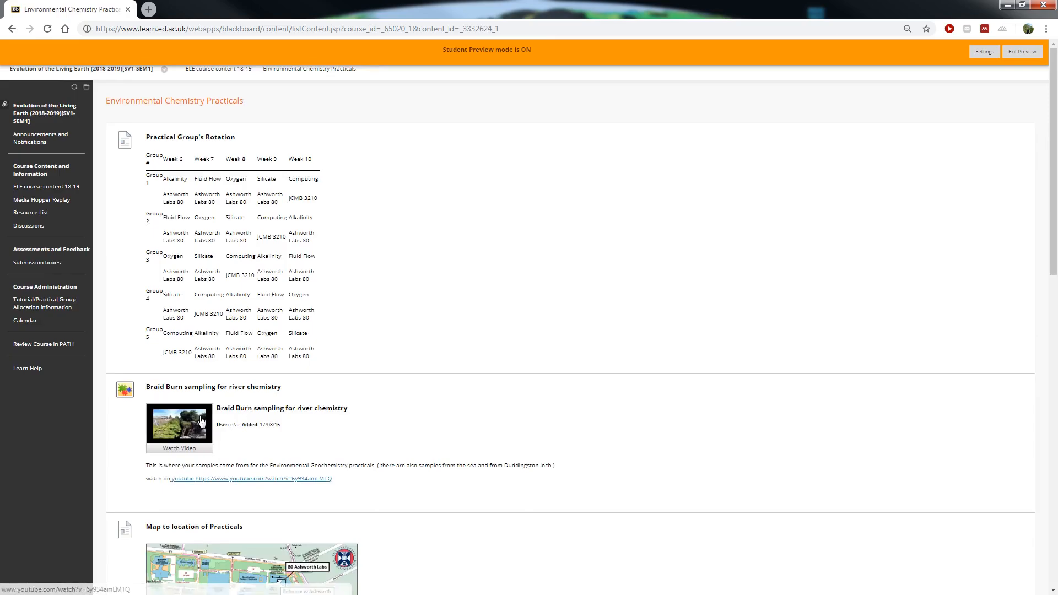
scroll(304, 422, down, 13)
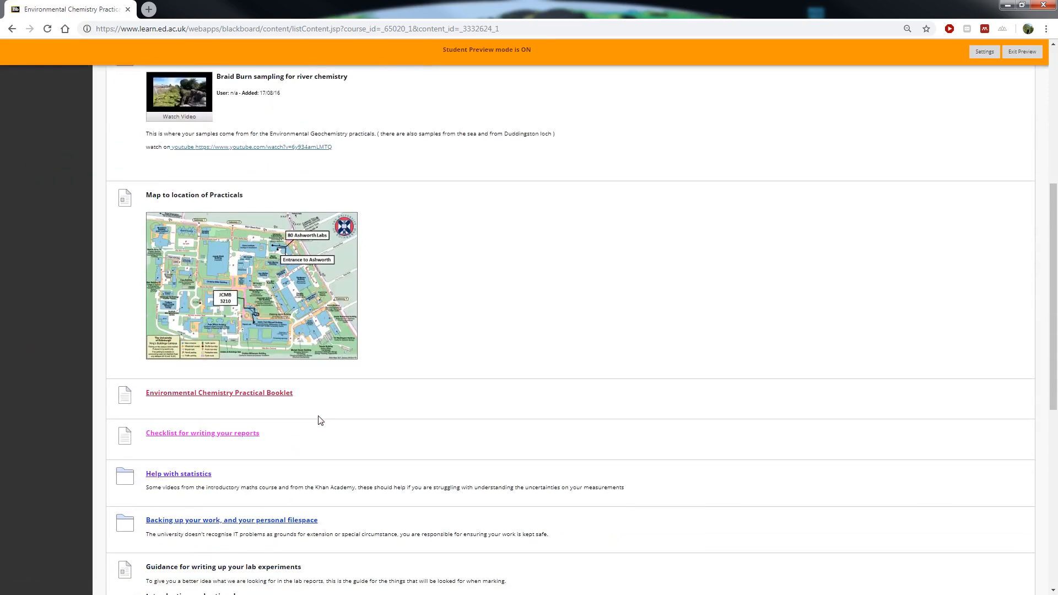
scroll(320, 421, down, 1)
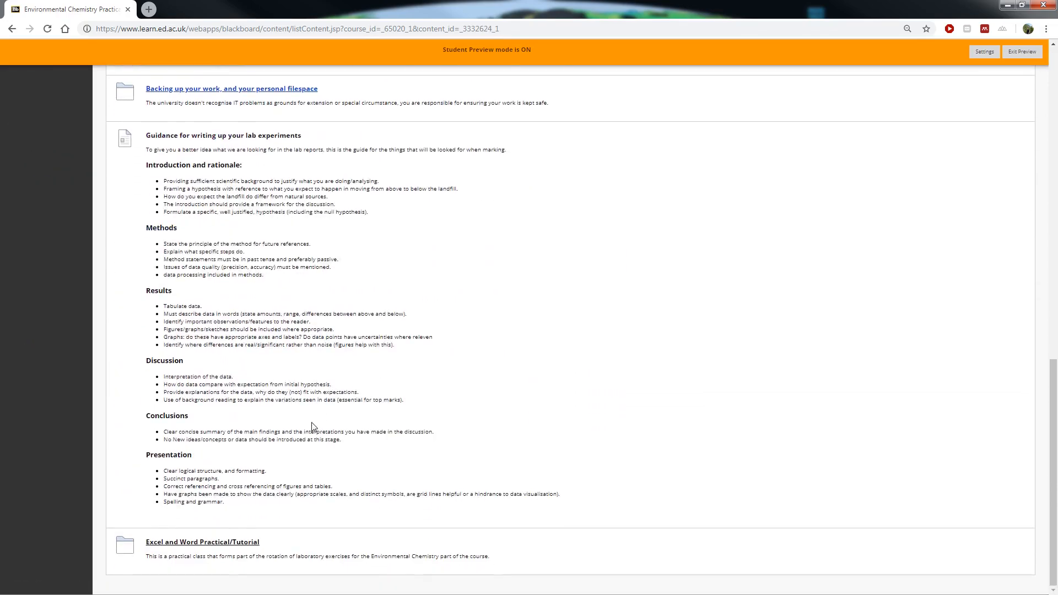
click(219, 547)
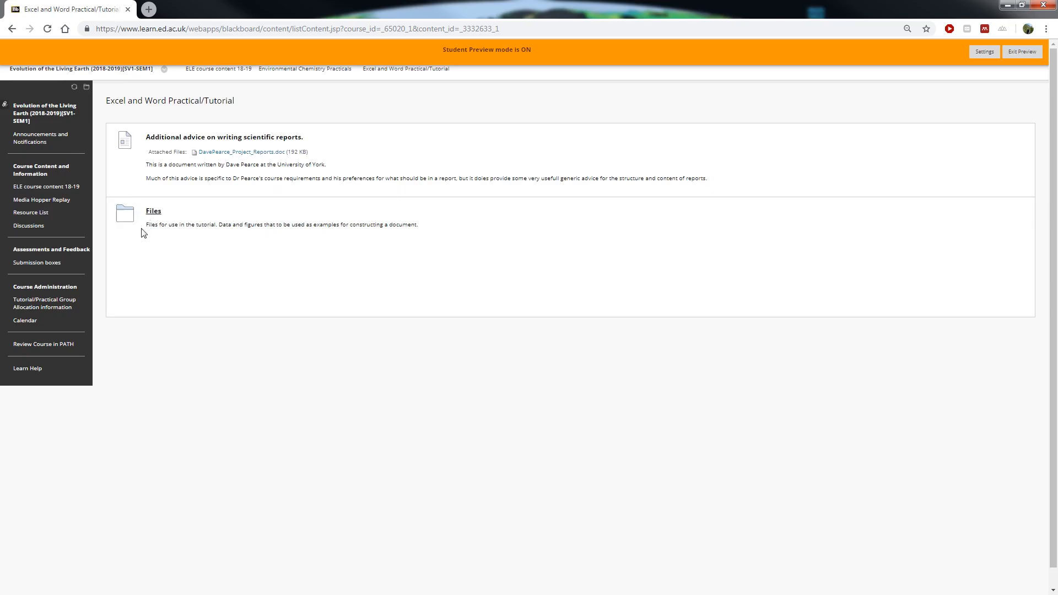
click(150, 215)
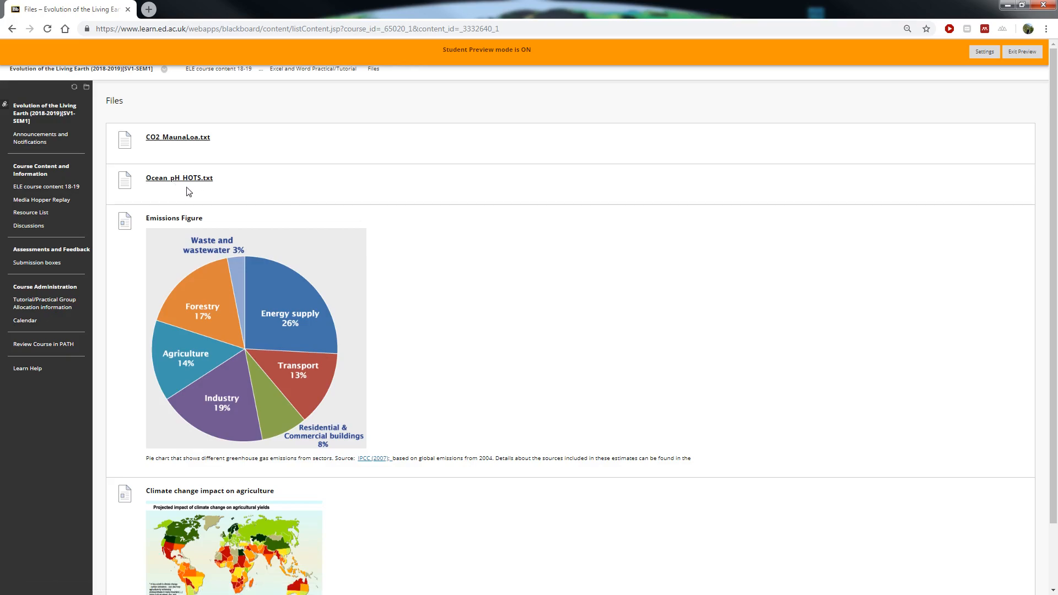
Look at the data in CO2_MaunaLoa.txt in the browser and return to the Files folder
click(181, 138)
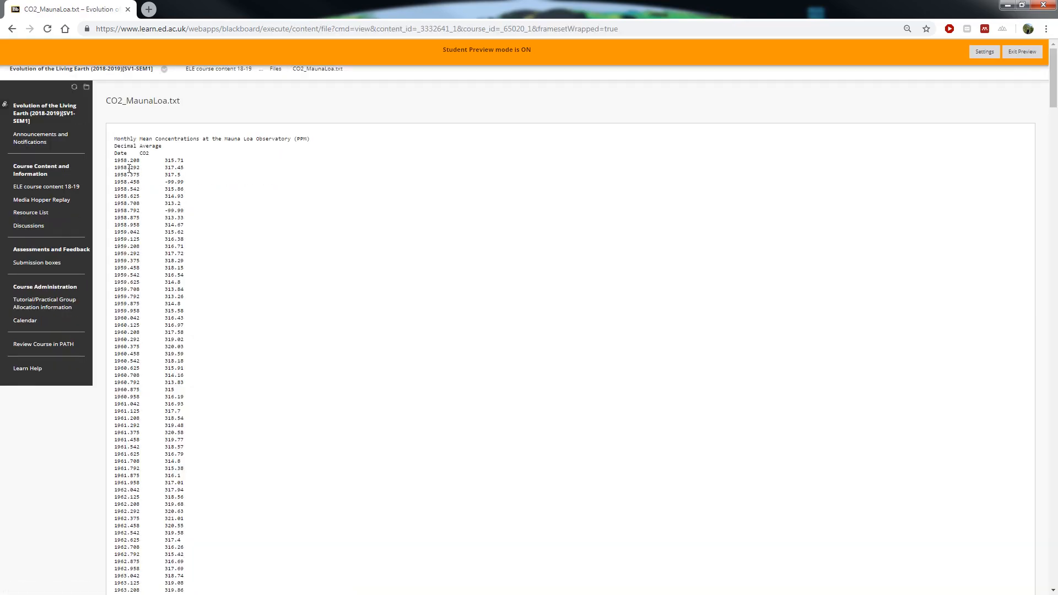
drag(120, 140, 216, 378)
click(261, 339)
click(13, 29)
click(278, 71)
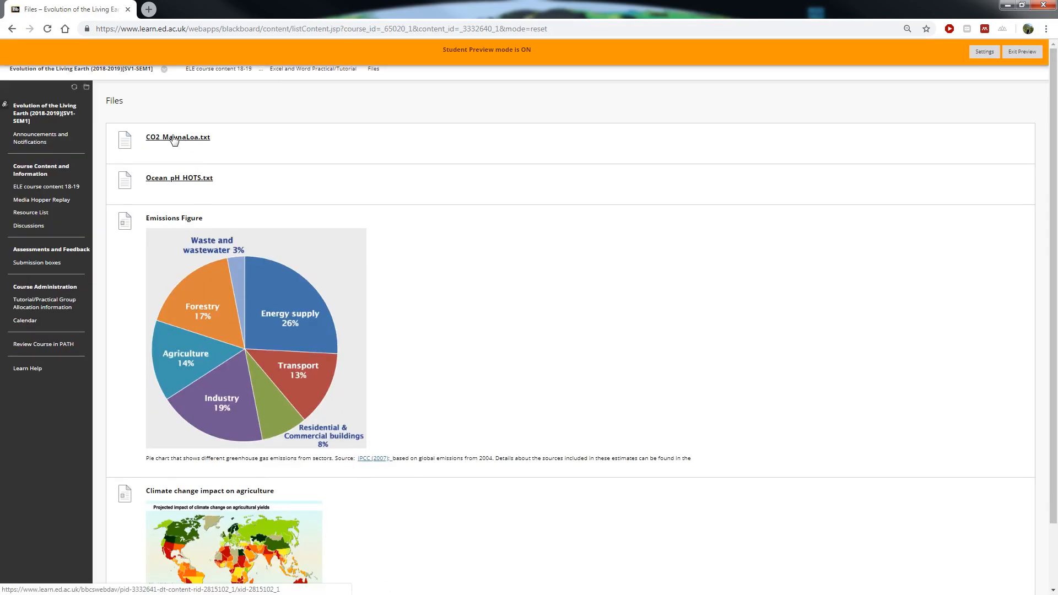
Save the linked CO2_MaunaLoa.txt file as a text document on the M: drive
right_click(164, 141)
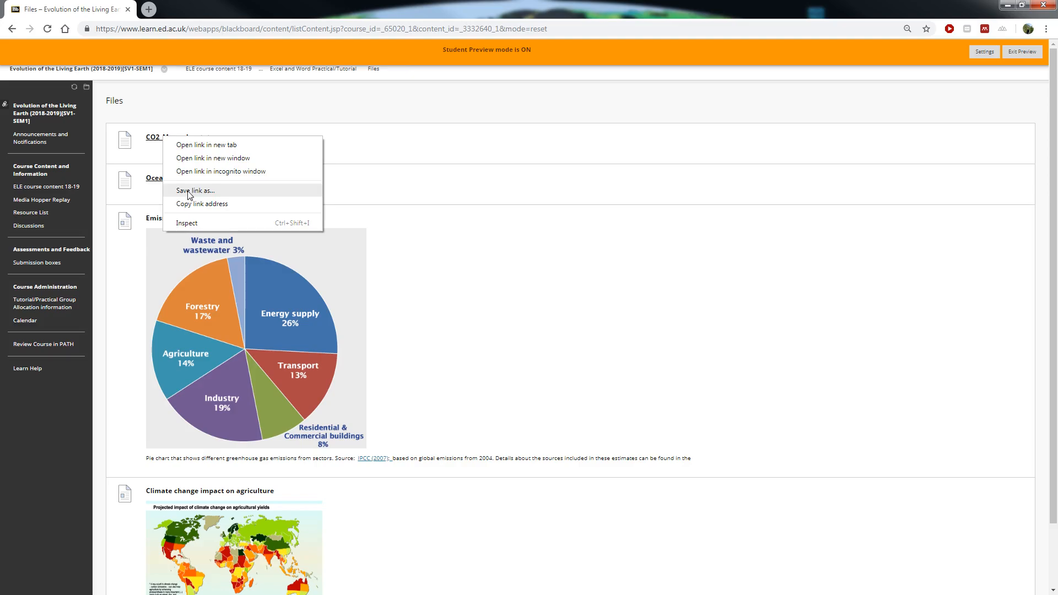
click(208, 193)
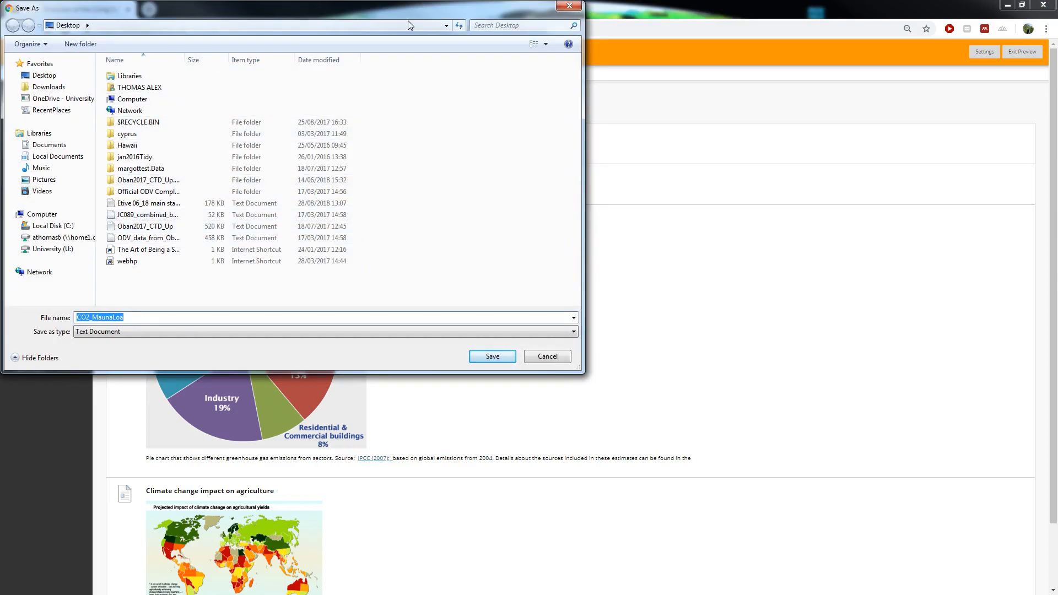
drag(373, 8, 465, 12)
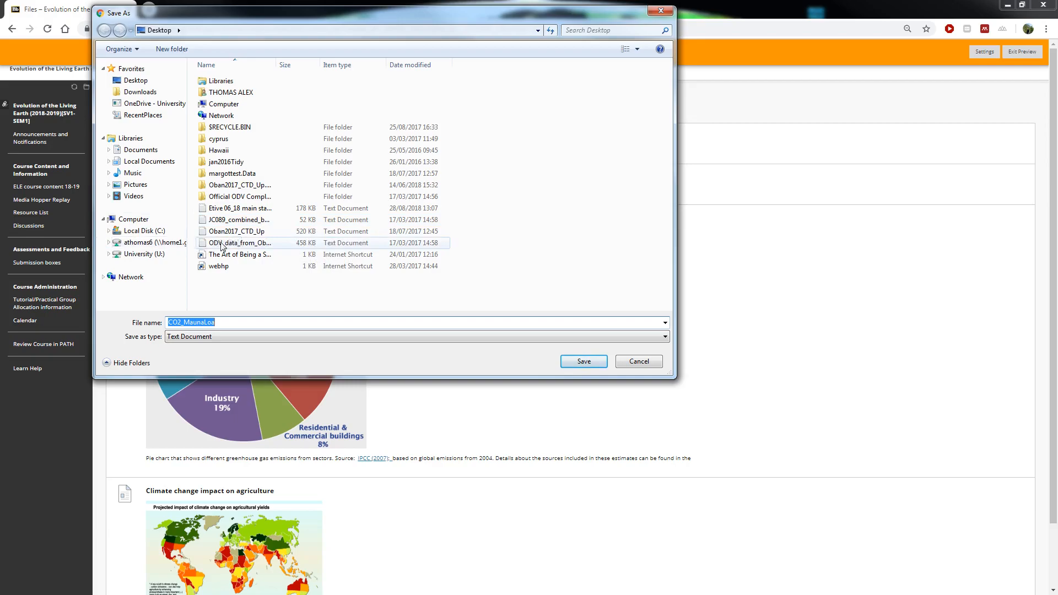
click(137, 244)
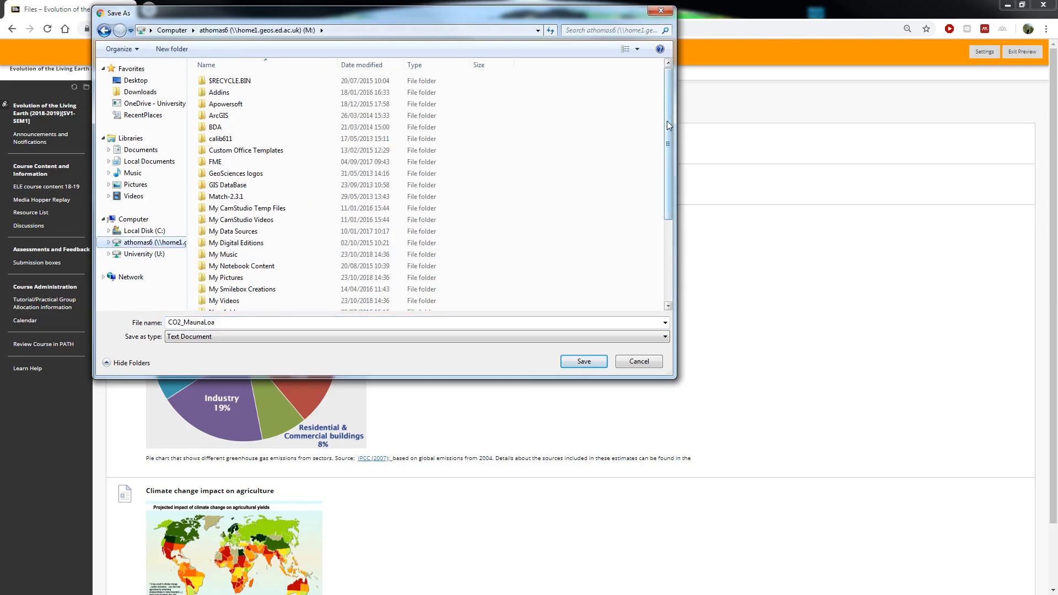
drag(667, 121, 666, 206)
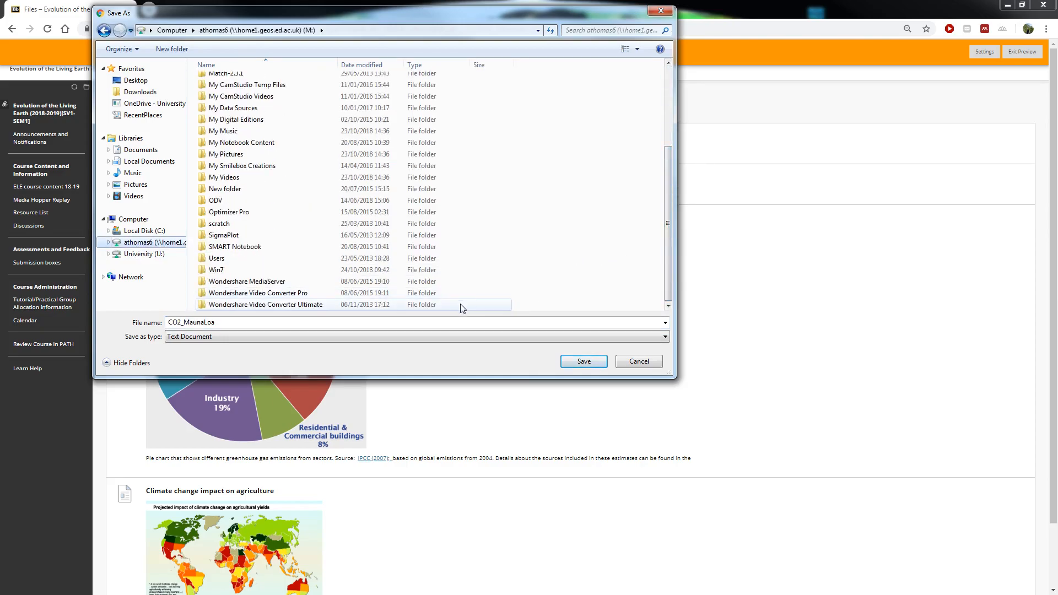
click(582, 362)
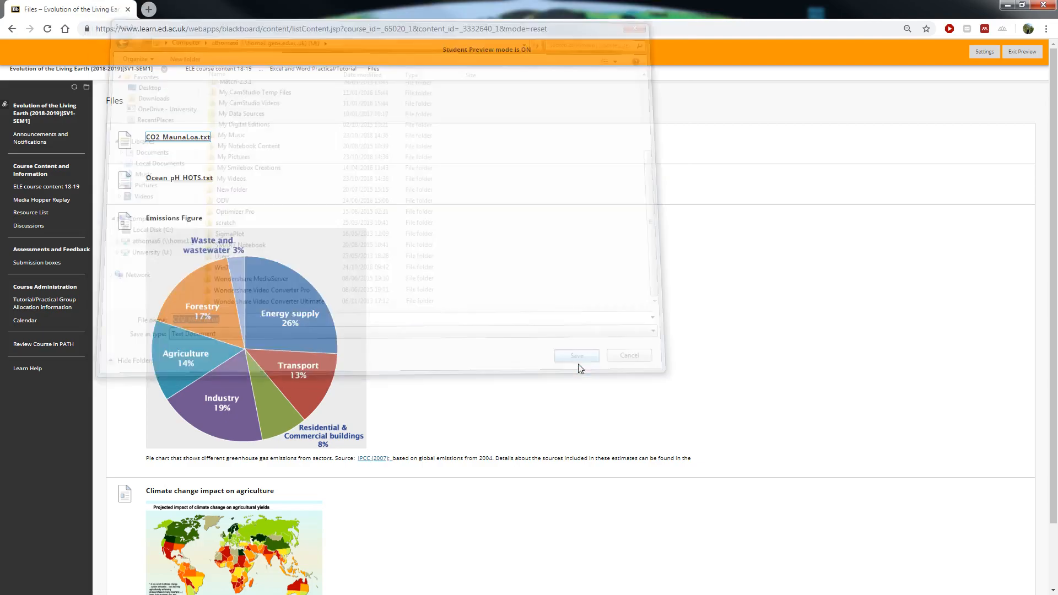
Save the linked Ocean_pH_HOTS.txt file as a text document on the M: drive
right_click(184, 184)
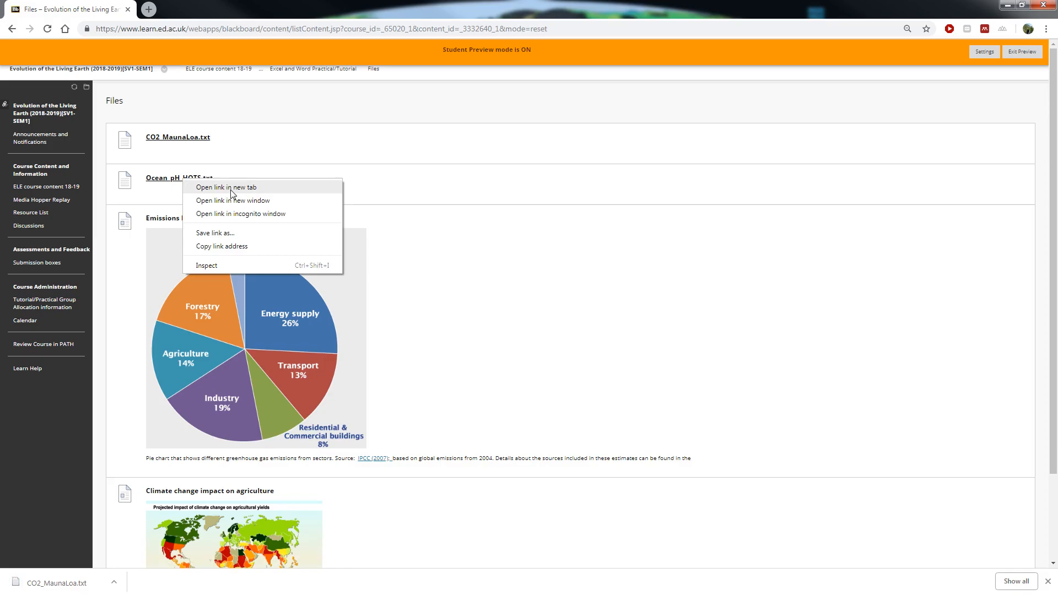
click(223, 233)
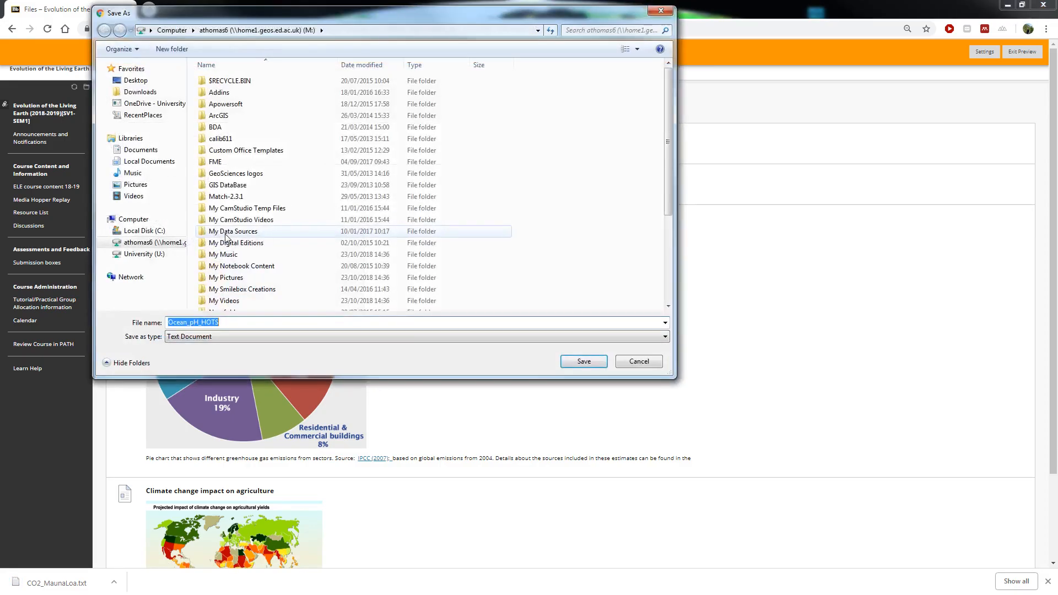
drag(667, 130, 665, 220)
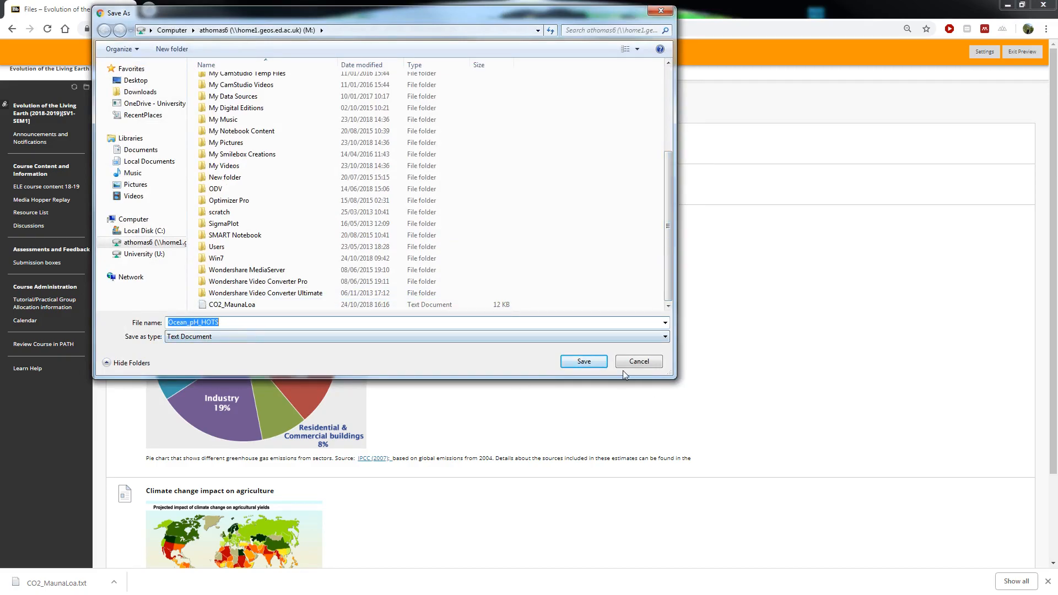
click(583, 362)
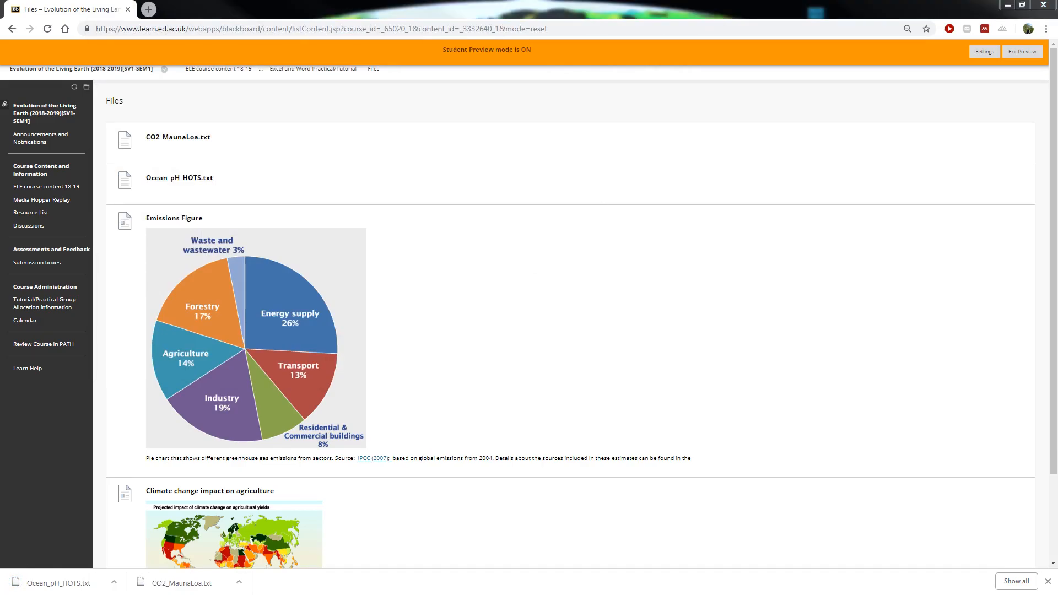
Switch to Excel and browse to the M: drive to look for the saved data files to open
key(alt+Tab)
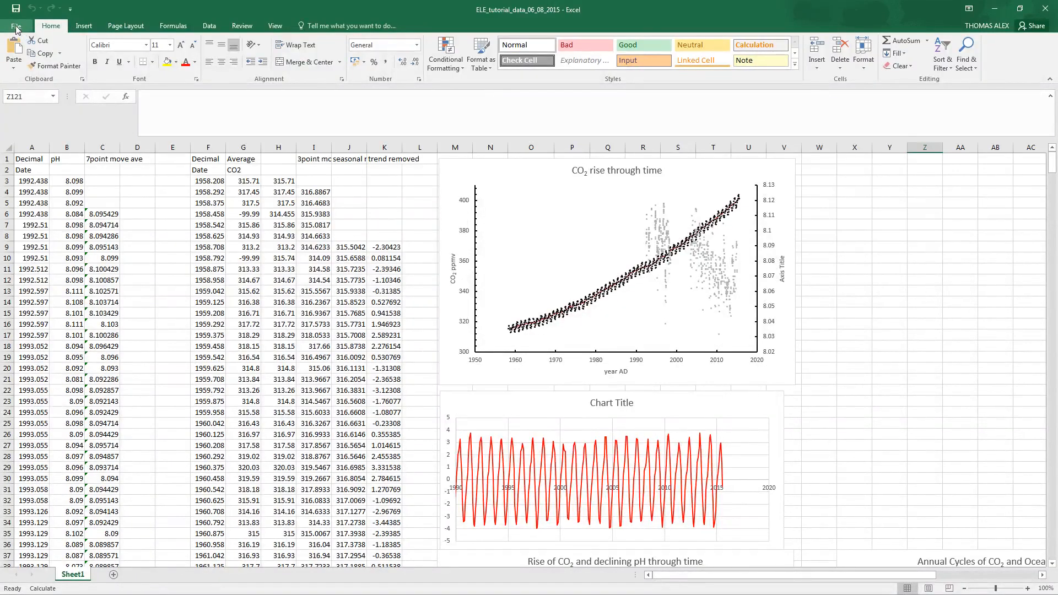
click(16, 28)
click(20, 95)
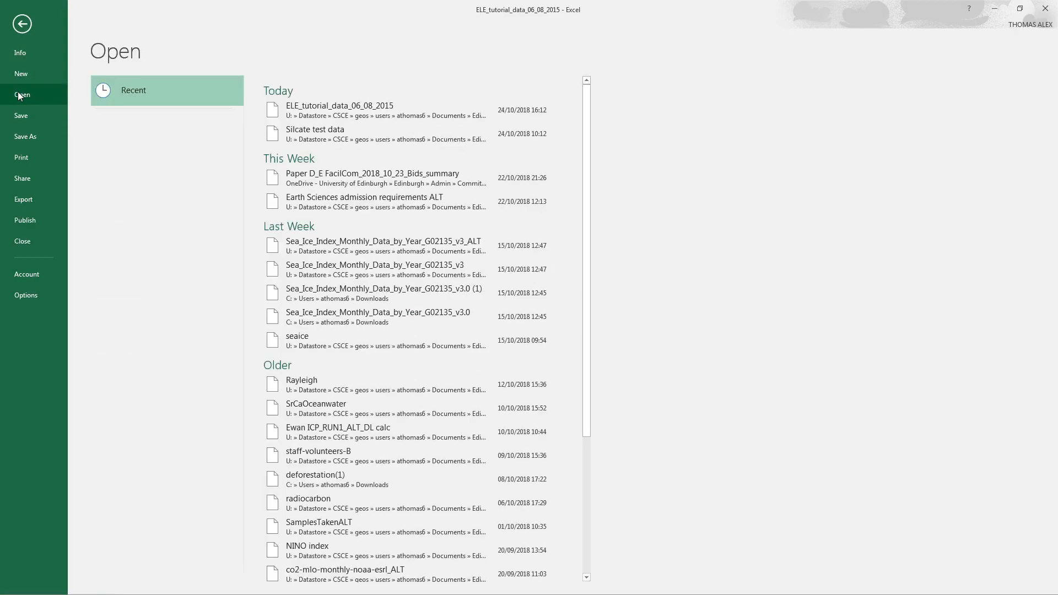
click(154, 306)
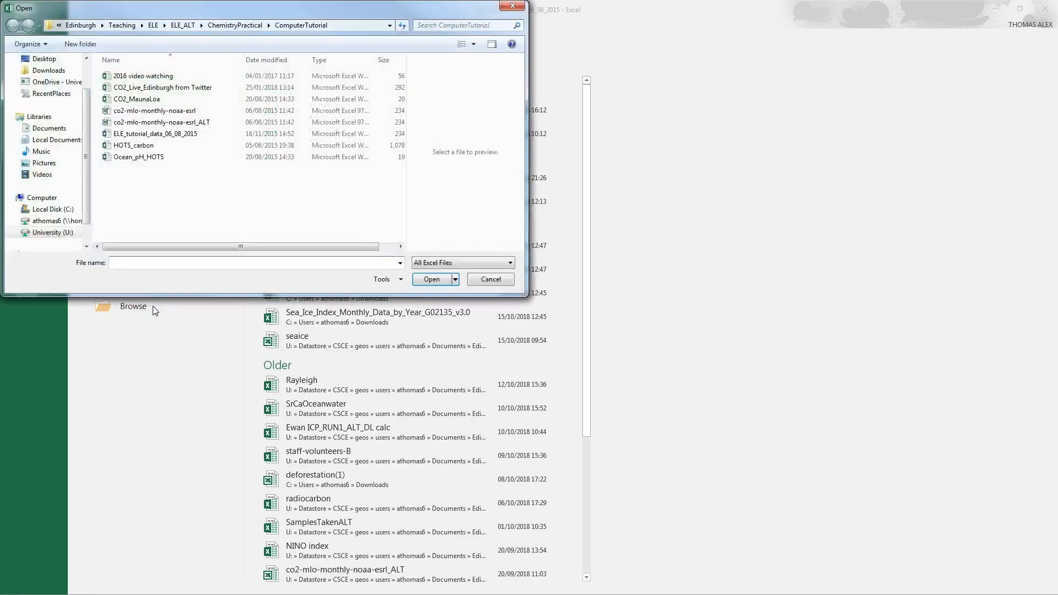
click(58, 220)
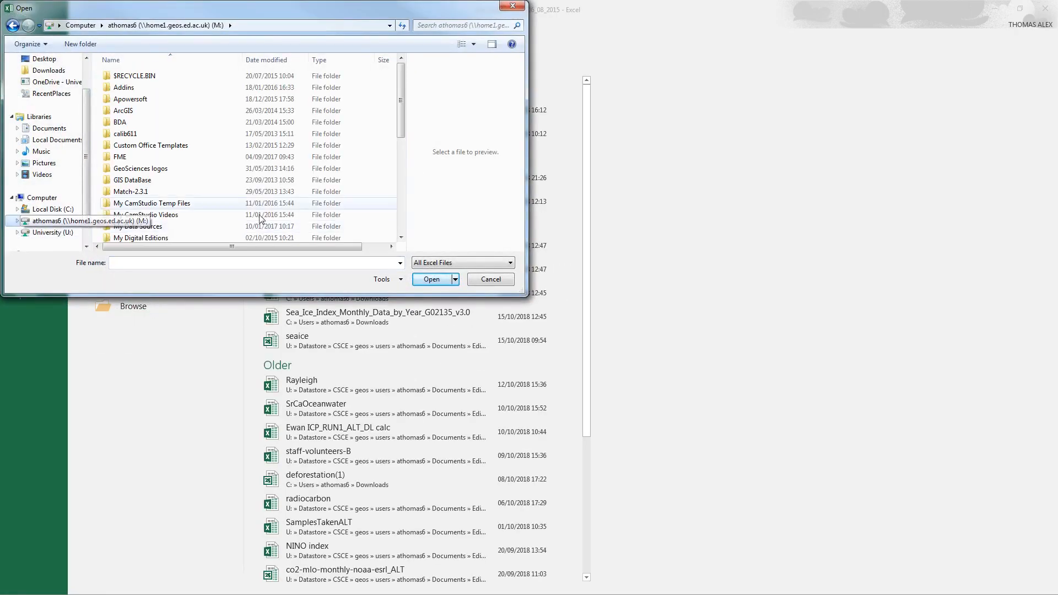
drag(403, 72, 393, 222)
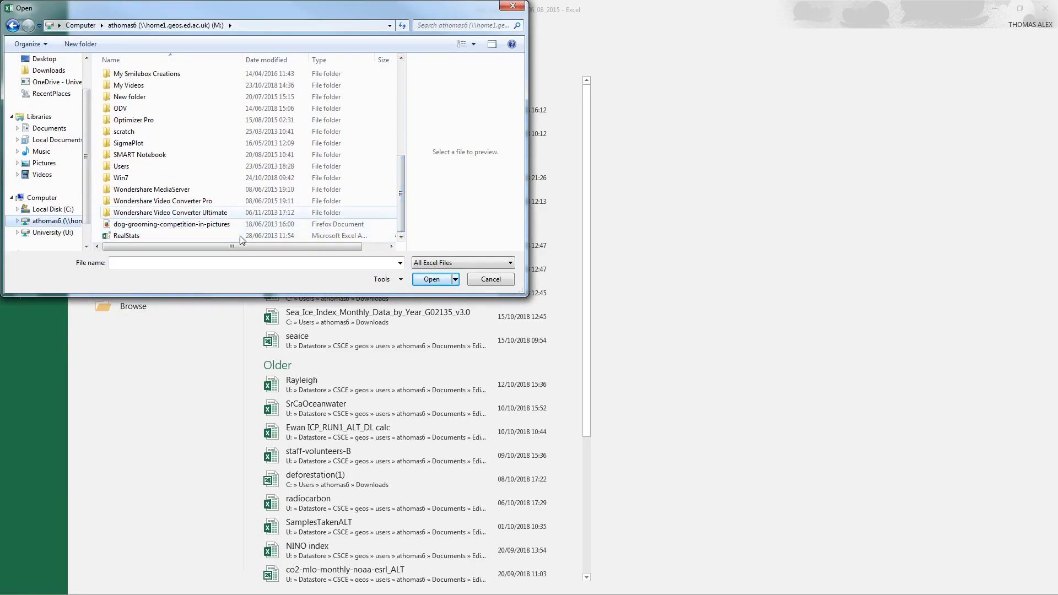
drag(399, 222, 394, 255)
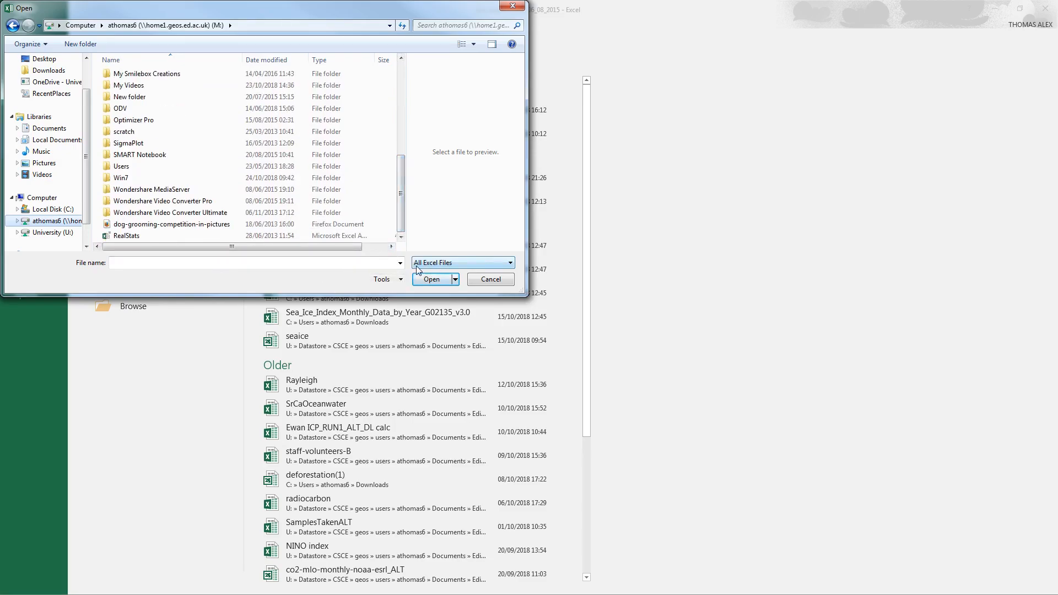
Show All Files in the file selection and look through the M: drive for the data files
click(464, 264)
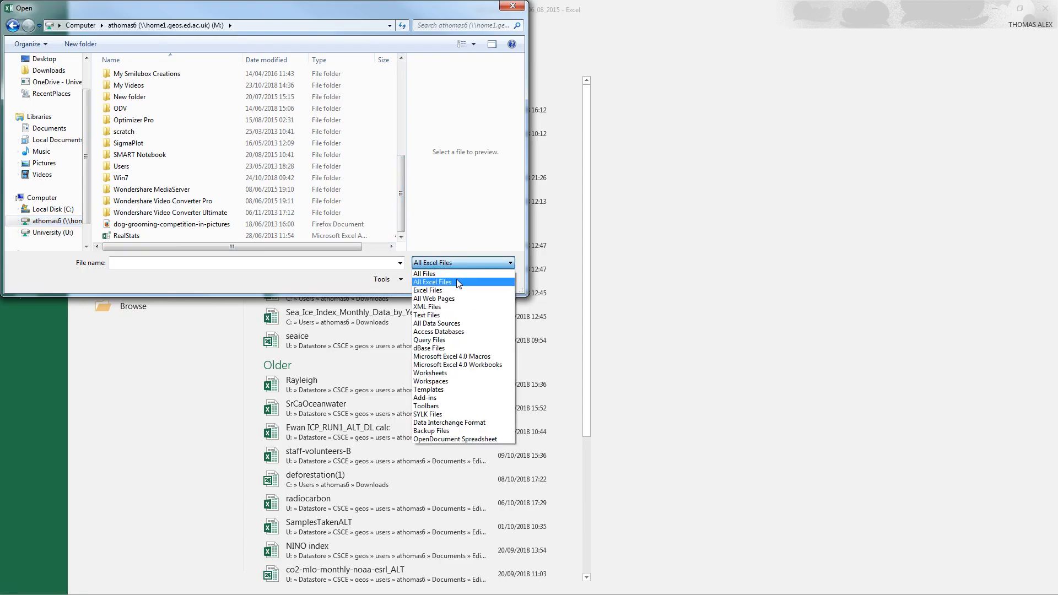
click(457, 274)
drag(401, 80, 412, 168)
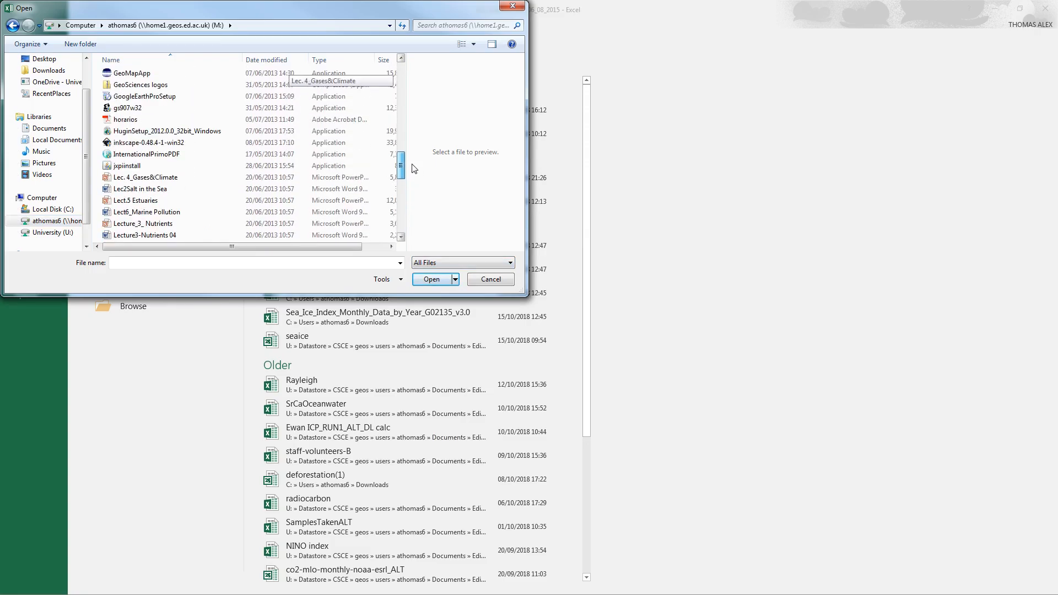
Limit the file selection to Text Files and open CO2_MaunaLoa from the M: drive
click(463, 264)
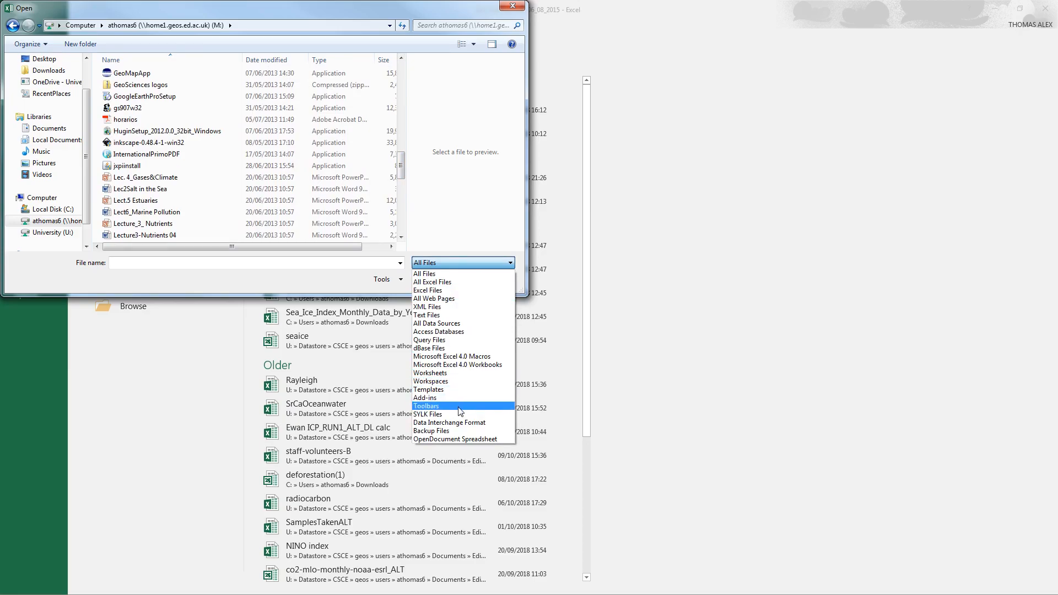
click(458, 315)
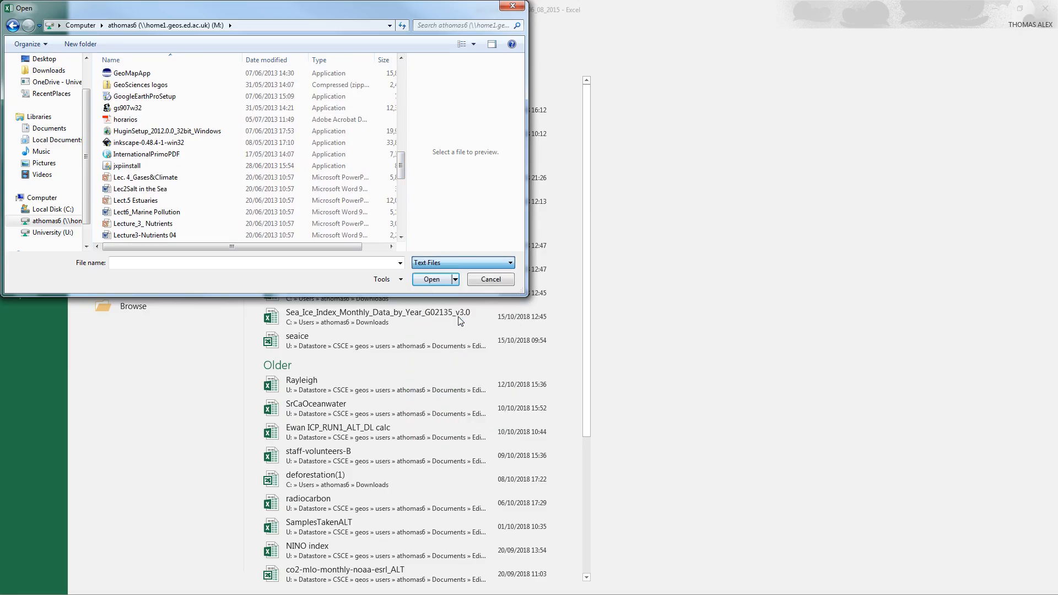
drag(402, 98, 401, 223)
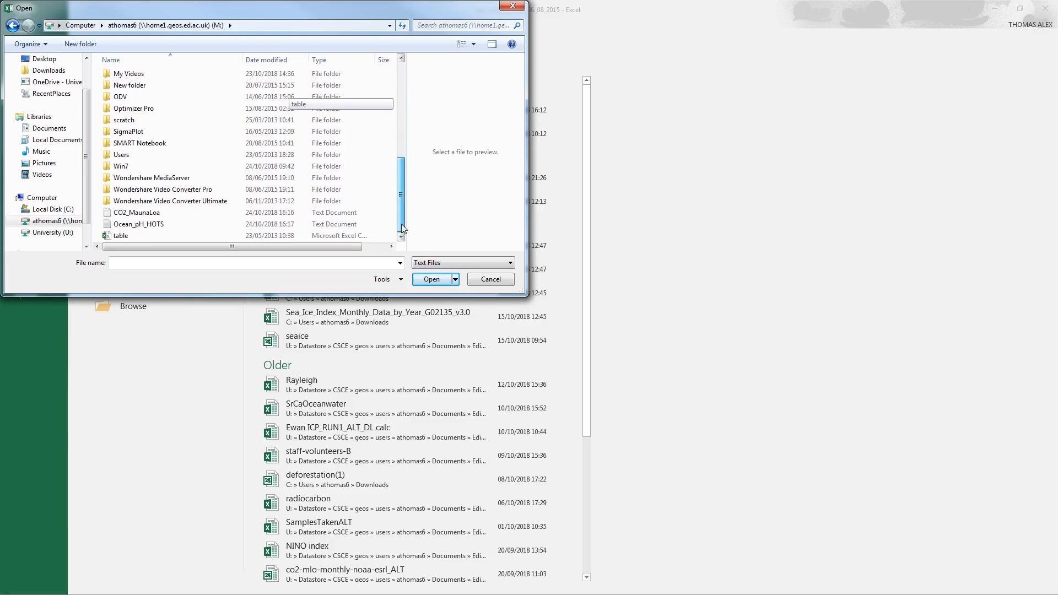
click(154, 213)
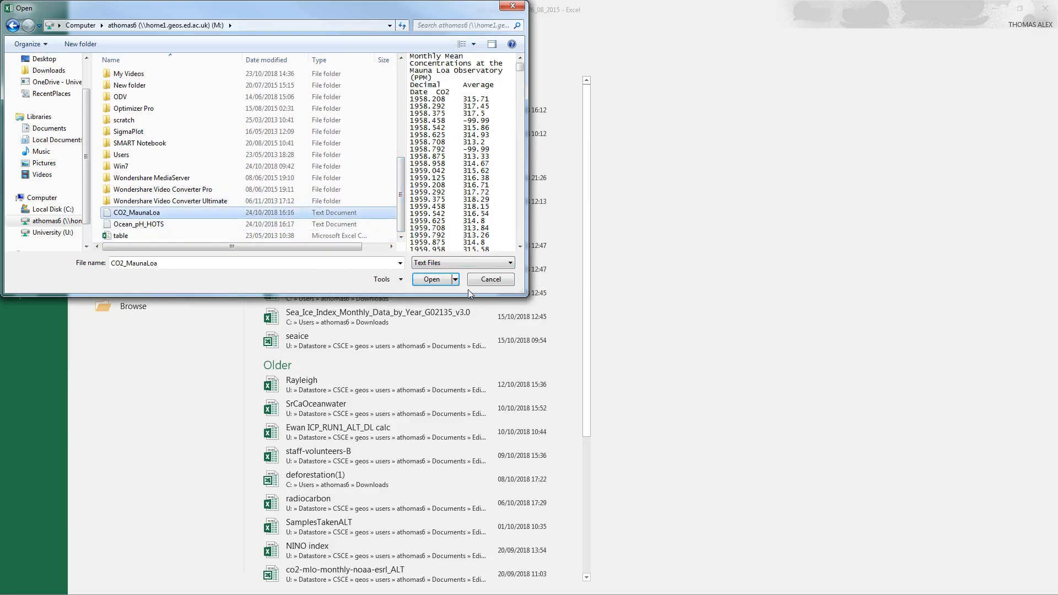
click(432, 280)
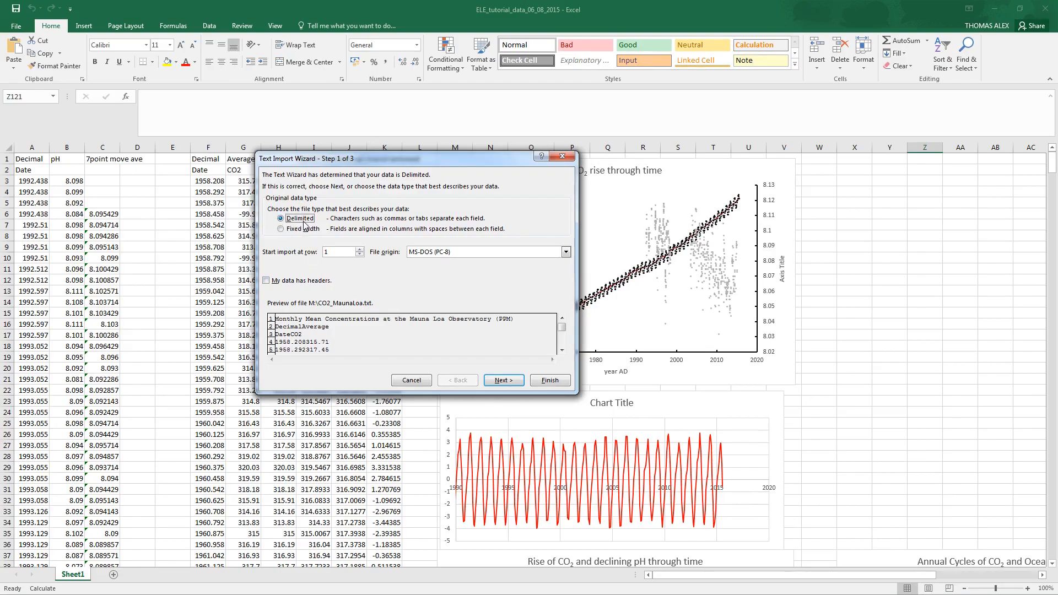
Import CO2_MaunaLoa as tab-delimited text and check the decimal date and average CO2 columns
click(507, 384)
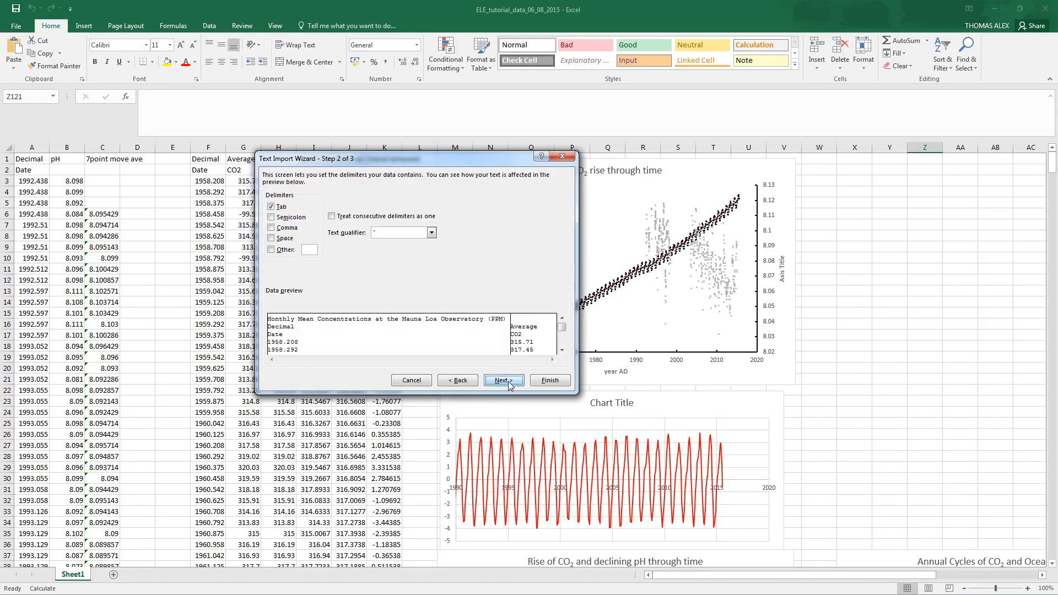
click(271, 206)
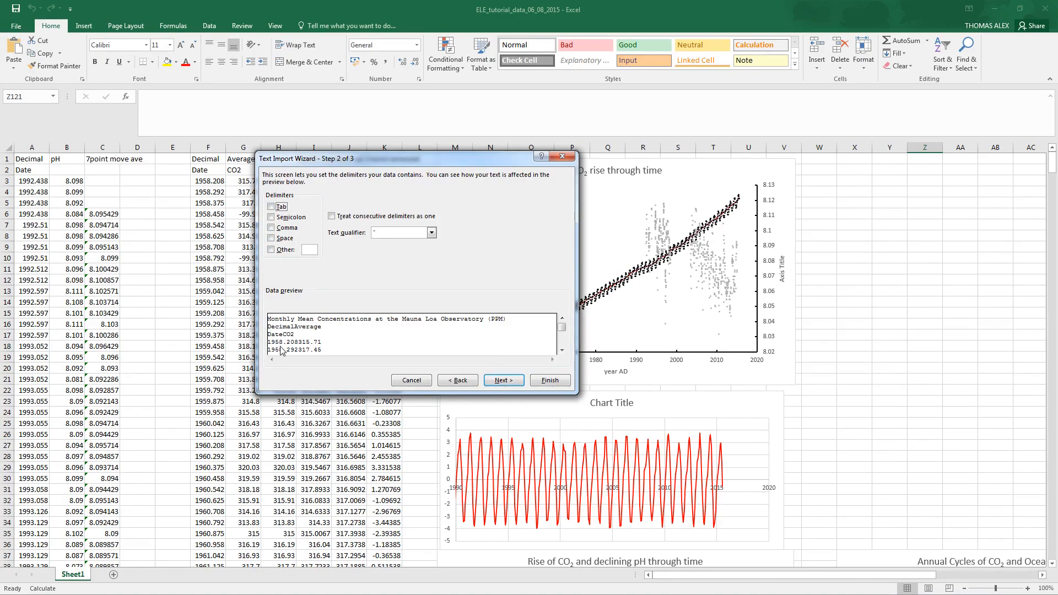
click(270, 207)
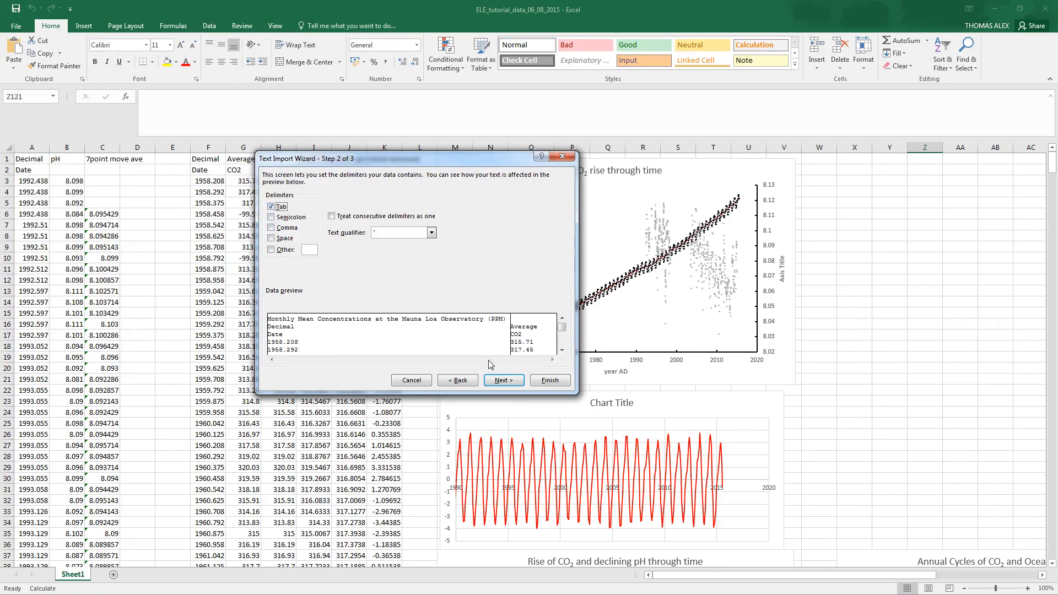
click(549, 381)
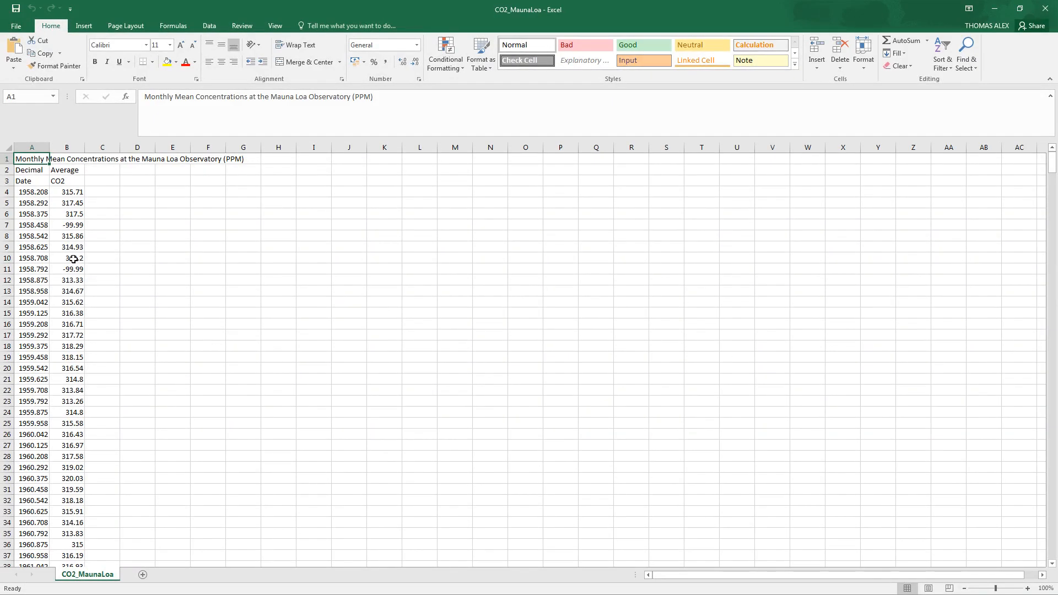
click(31, 237)
click(67, 236)
click(32, 236)
click(32, 279)
click(70, 282)
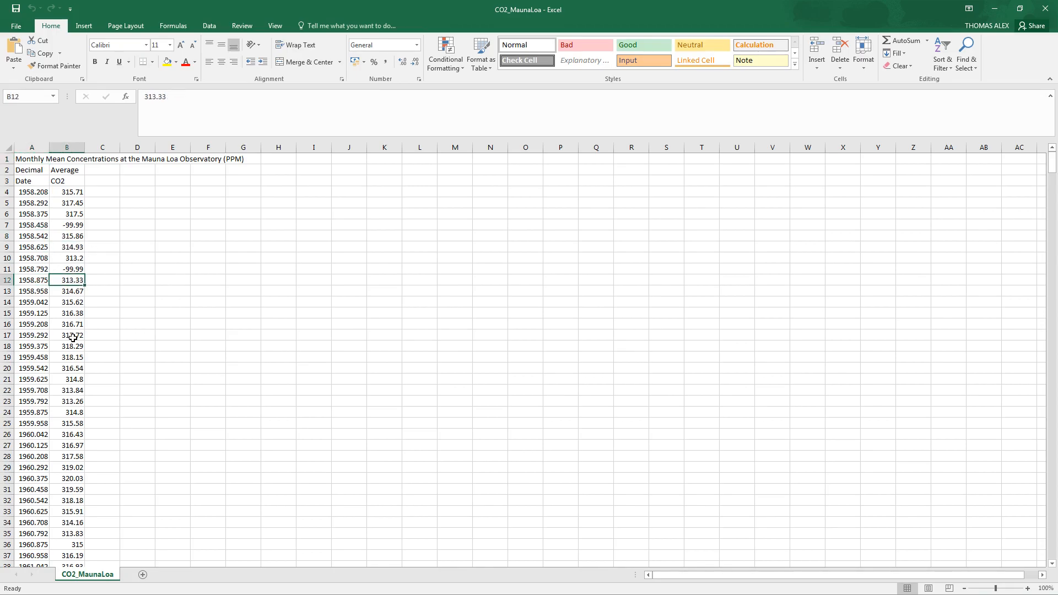
Open the Ocean_pH_HOTS text file from the M: drive
click(19, 26)
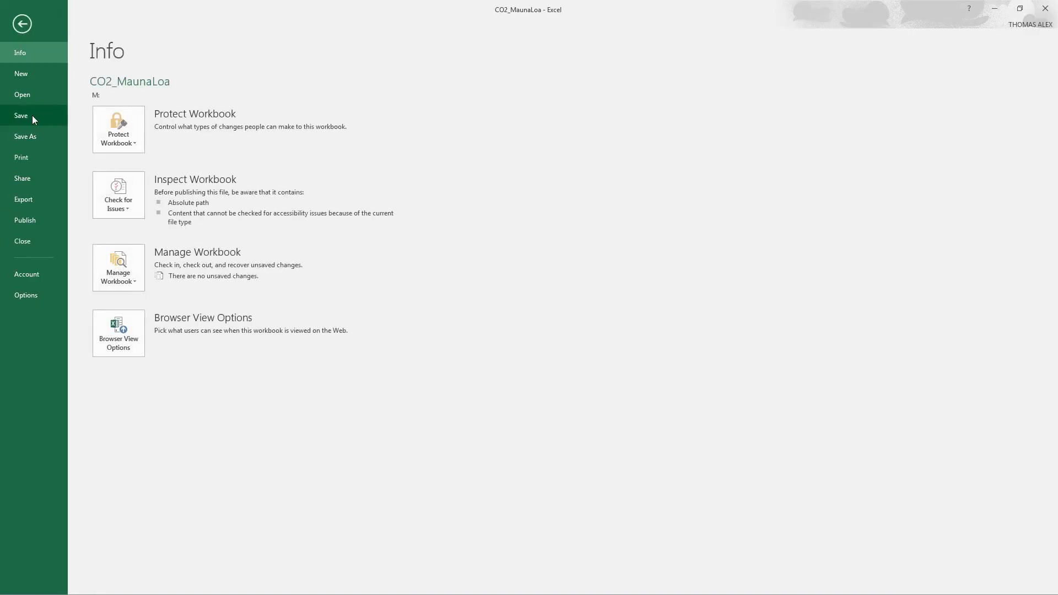
click(43, 95)
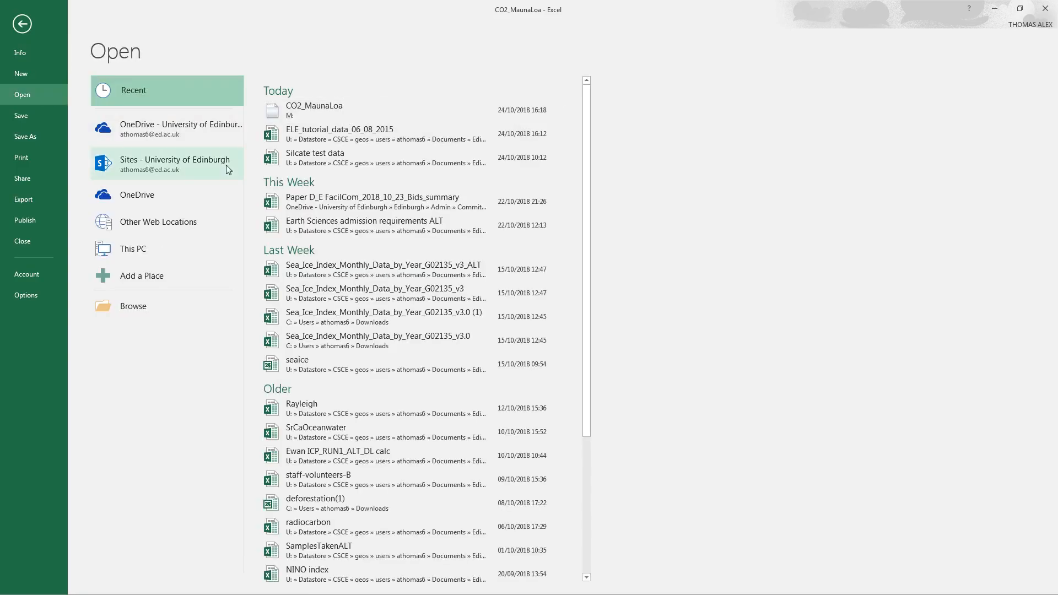
click(165, 304)
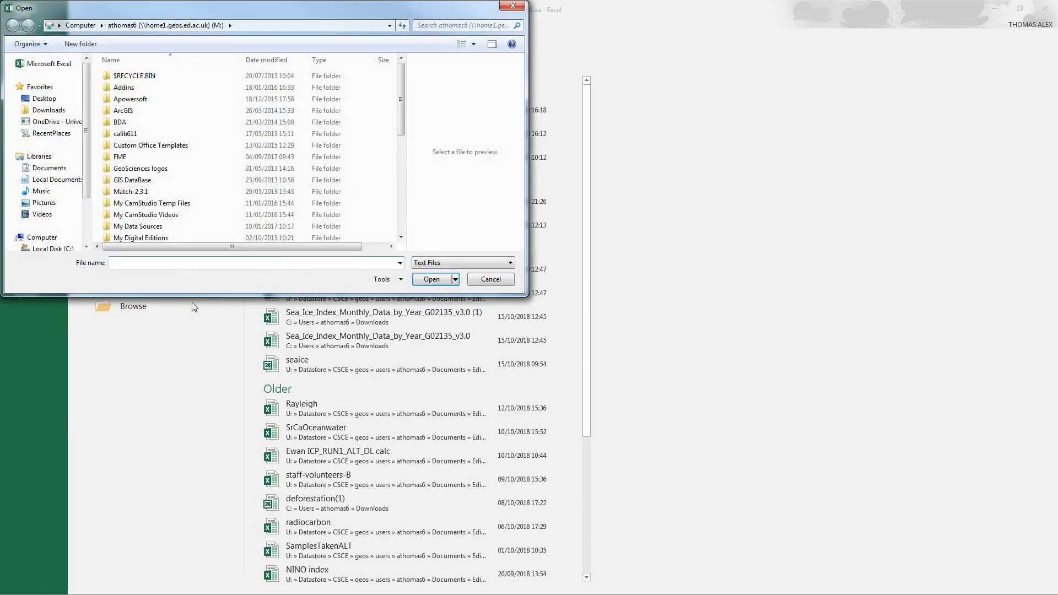
drag(402, 83, 401, 180)
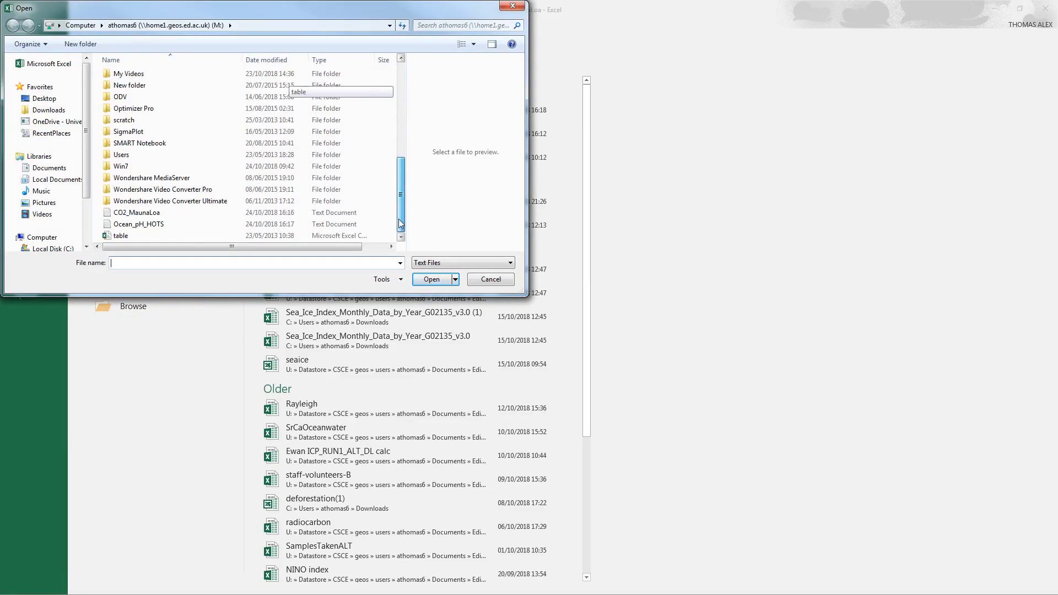
click(126, 226)
click(432, 279)
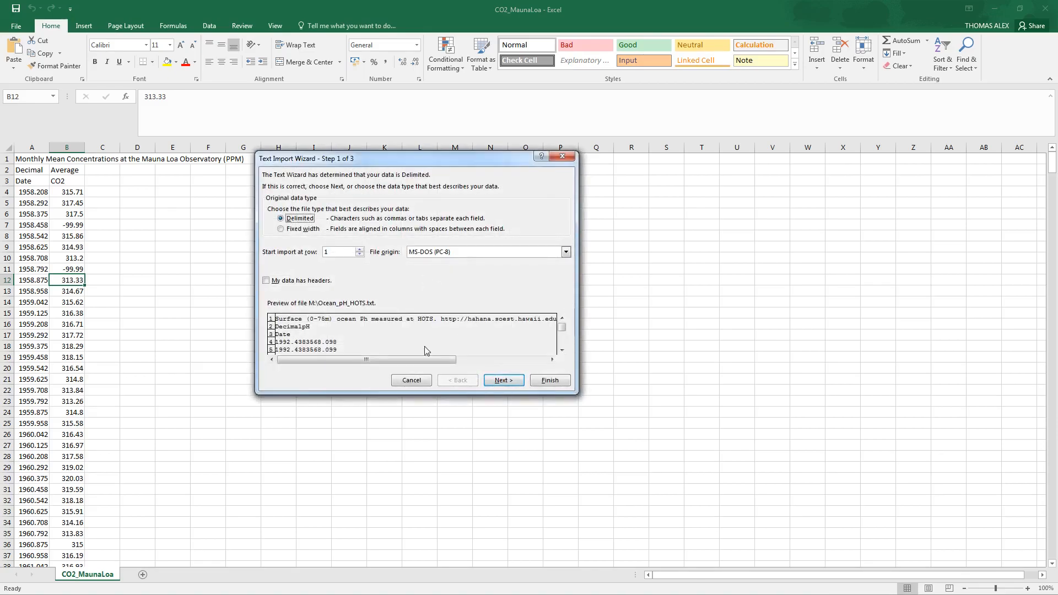
Import the ocean pH file as delimited text, using Tab as the delimiter
click(498, 380)
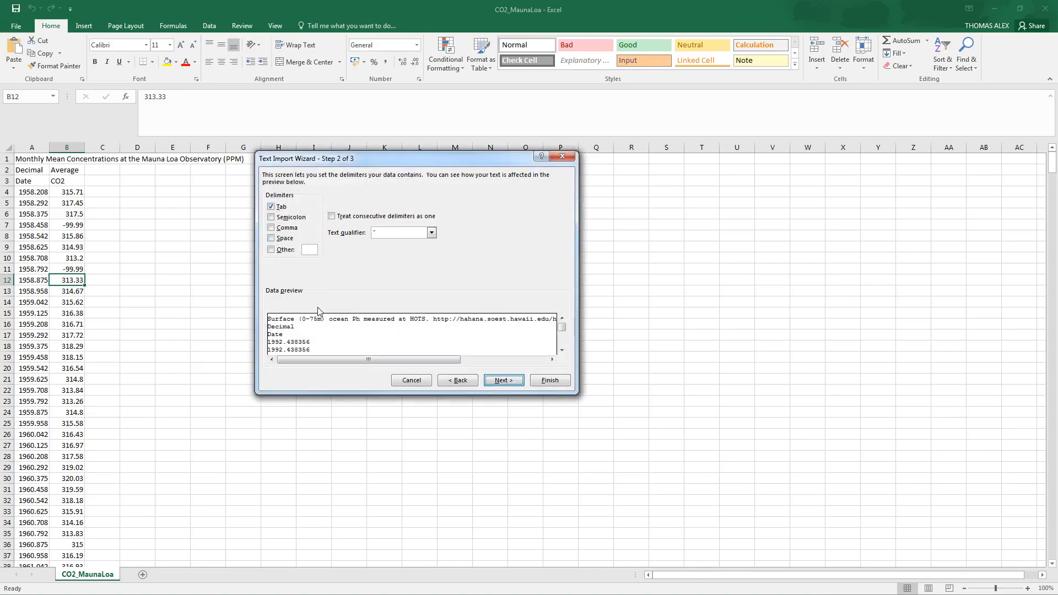
drag(452, 360, 550, 370)
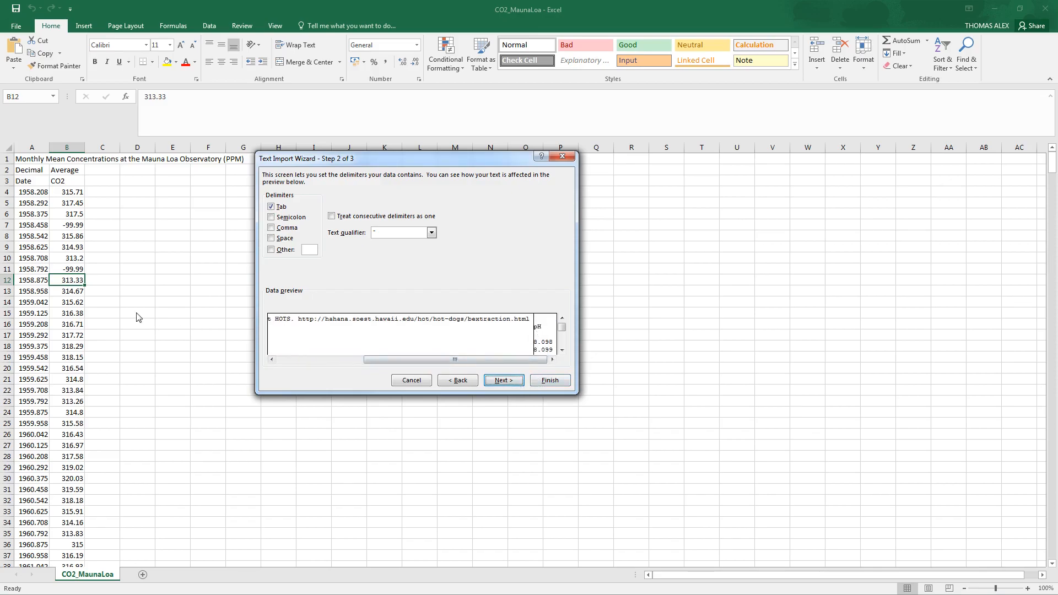
click(550, 381)
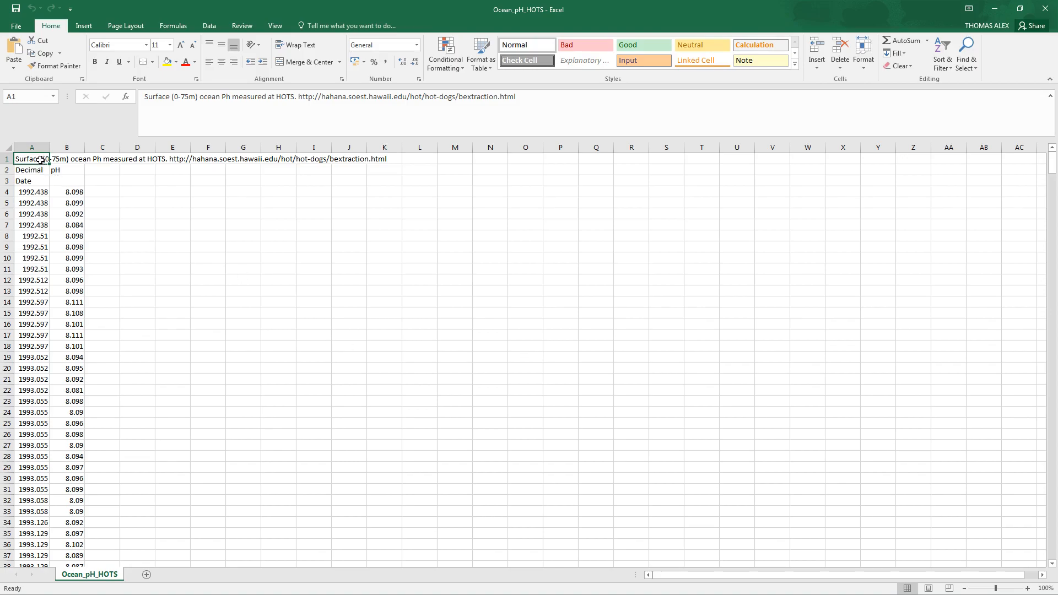
Move cell by cell through the ocean pH sheet to look over its header, date and pH cells
drag(39, 158, 66, 141)
key(Down)
key(Down)
key(Down)
key(Down)
key(Down)
key(Down)
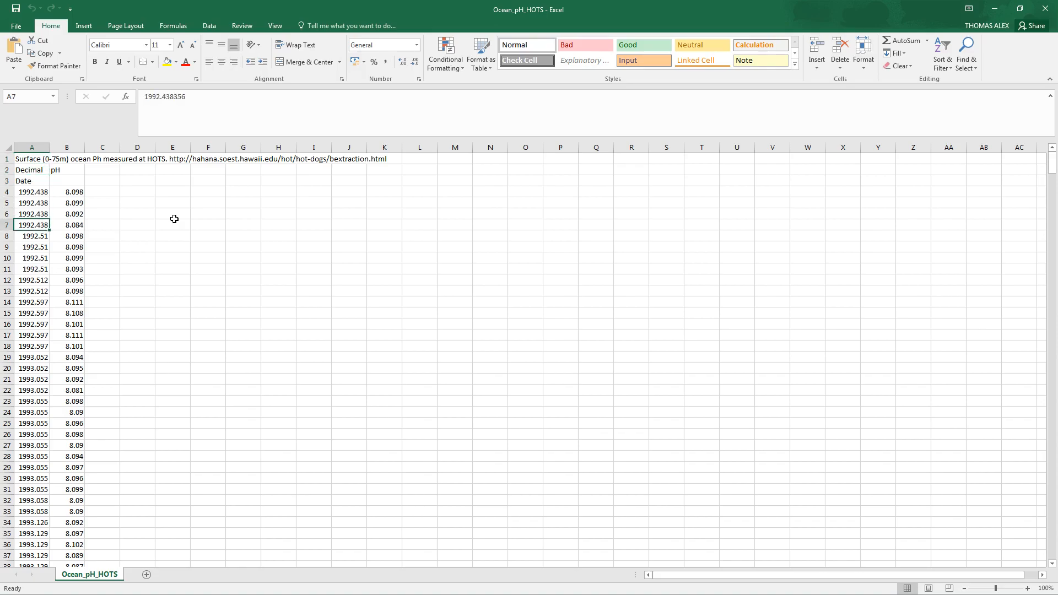
key(Right)
key(Right)
key(Right)
key(Up)
key(Up)
key(Left)
key(Left)
key(Left)
key(Down)
key(Down)
key(Down)
key(Down)
key(Right)
key(Right)
key(Left)
key(Left)
key(Up)
key(Up)
key(Up)
key(Up)
key(Up)
key(Up)
key(Down)
key(Down)
key(Down)
key(Down)
key(Down)
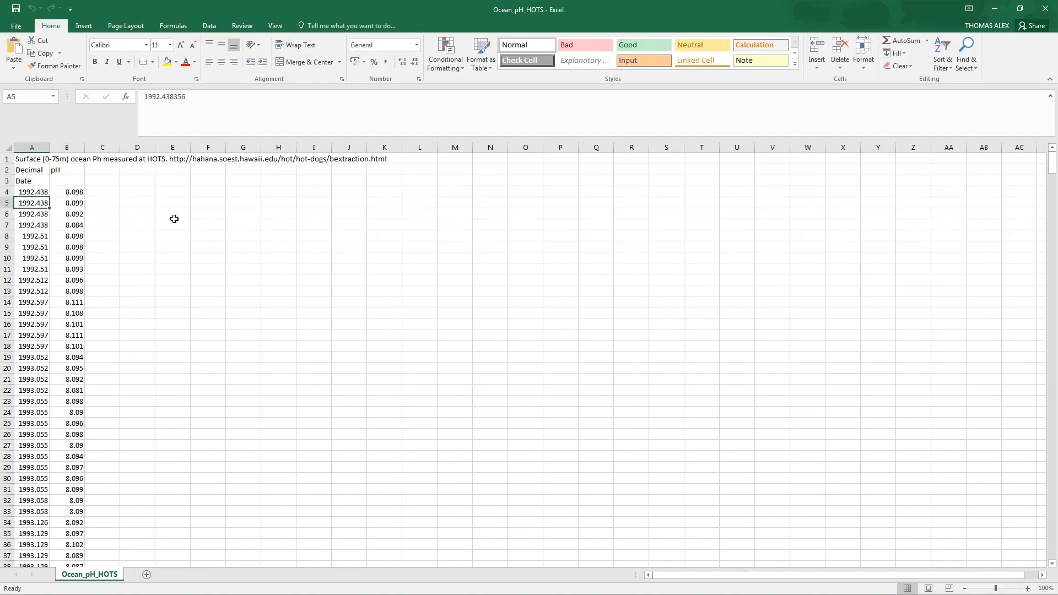
key(Down)
key(Down)
key(Down)
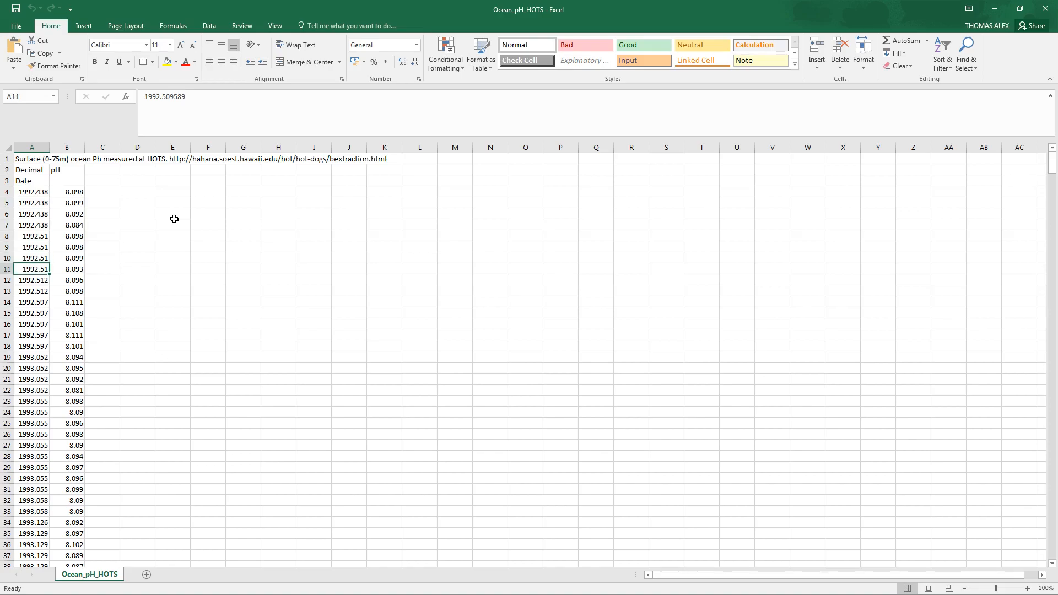
Try extending a cell selection from A11 upward, across to column D and down to row 16, and release it
key(shift+Up)
key(shift+Up)
key(shift+Up)
key(shift+Up)
key(shift+Up)
key(shift+Up)
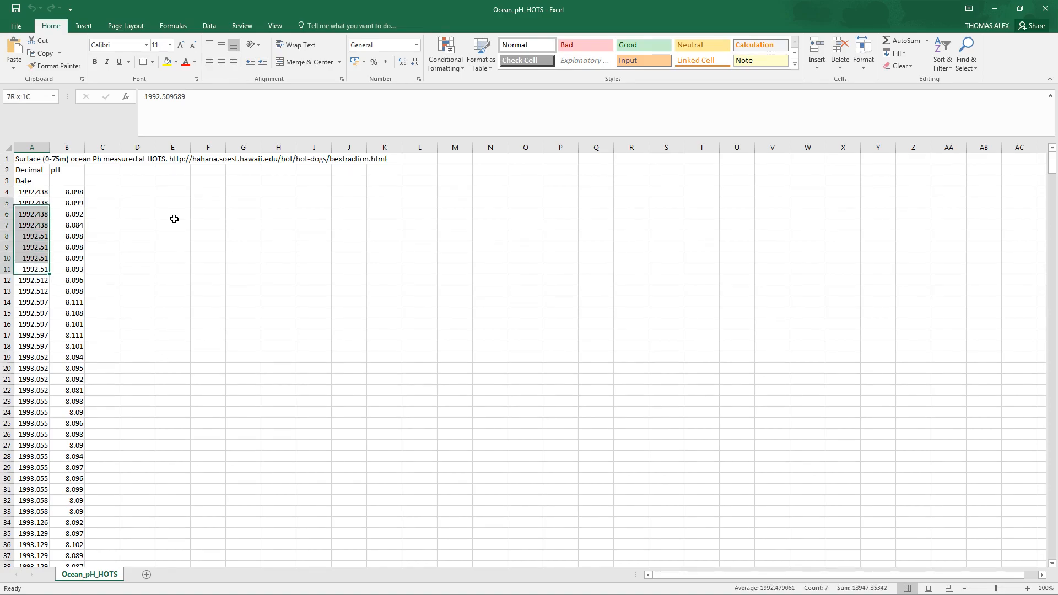
key(shift+Right)
key(shift+Right)
key(shift+Right)
key(shift+Down)
key(shift+Down)
key(shift+Down)
key(shift+Down)
key(shift+Down)
key(shift+Down)
key(shift+Down)
key(shift+Down)
key(shift+Down)
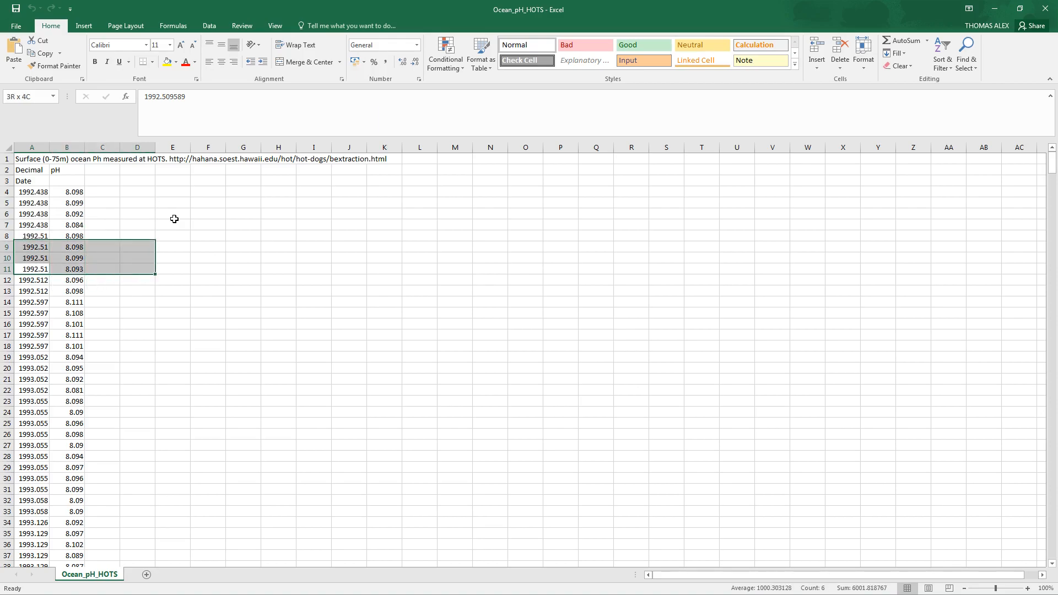
key(shift+Down)
key(shift+Down)
key(shift+Left)
key(shift+Left)
key(shift+Left)
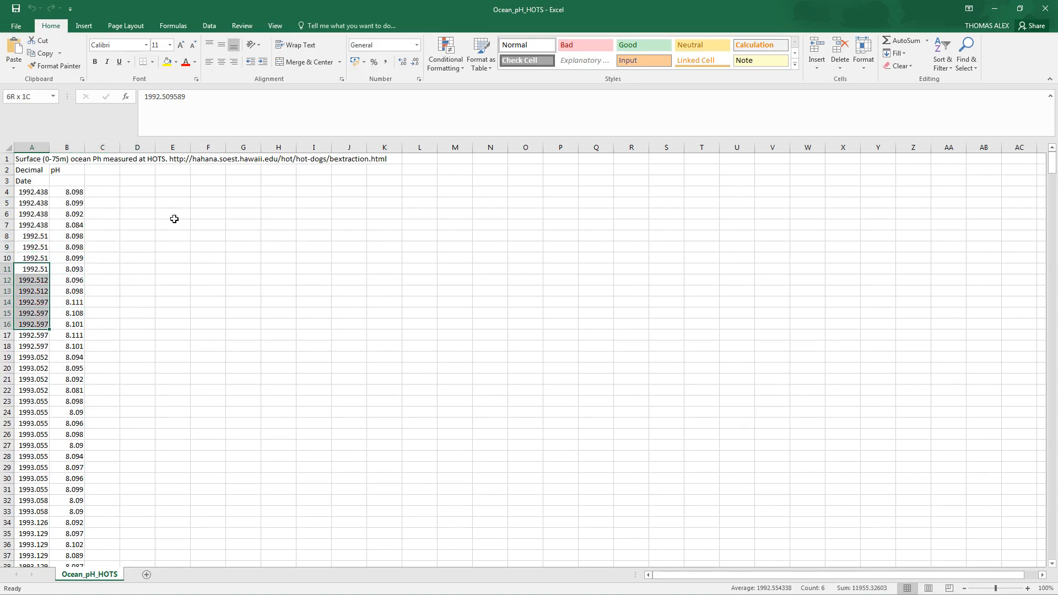
key(Up)
key(Up)
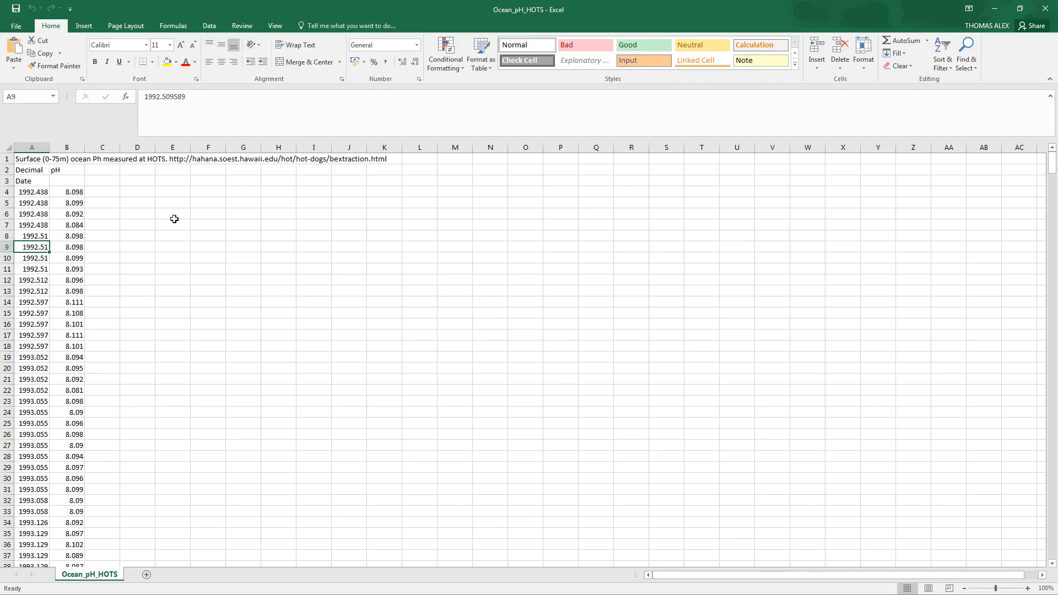
Jump to the end of the pH column and return to cell A1
key(Right)
key(ctrl+Down)
key(Left)
key(ctrl+Home)
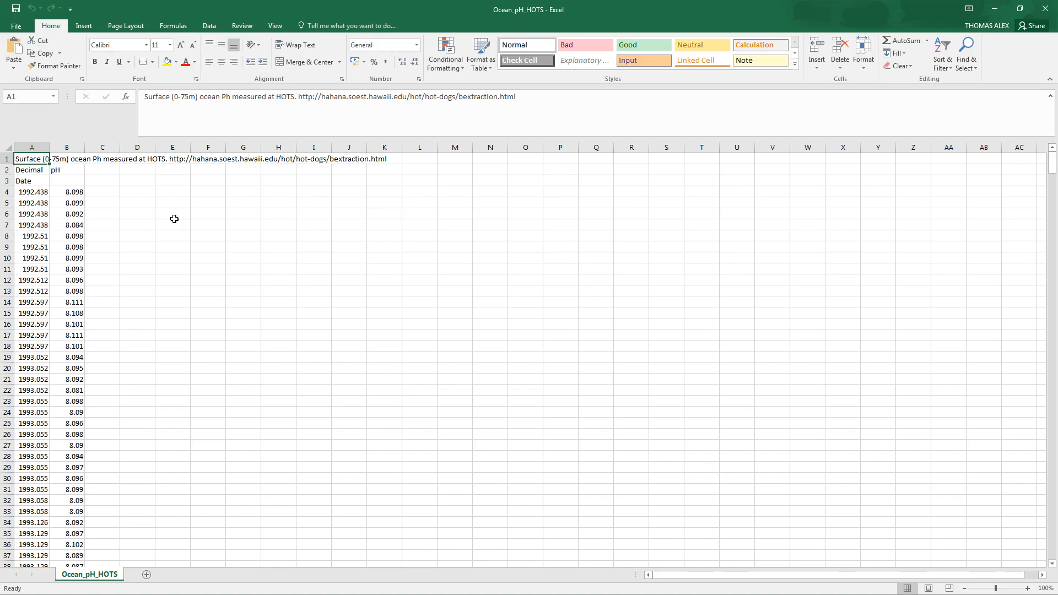
Copy the whole ocean pH data block in columns A and B, from row 1 down to row 671
key(shift+Right)
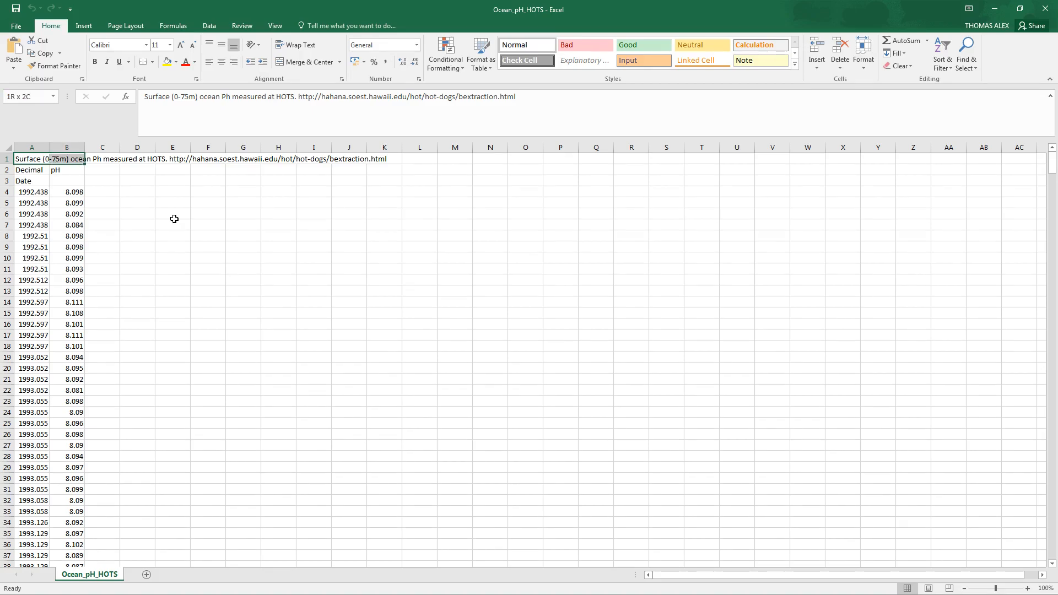
key(ctrl+shift+Down)
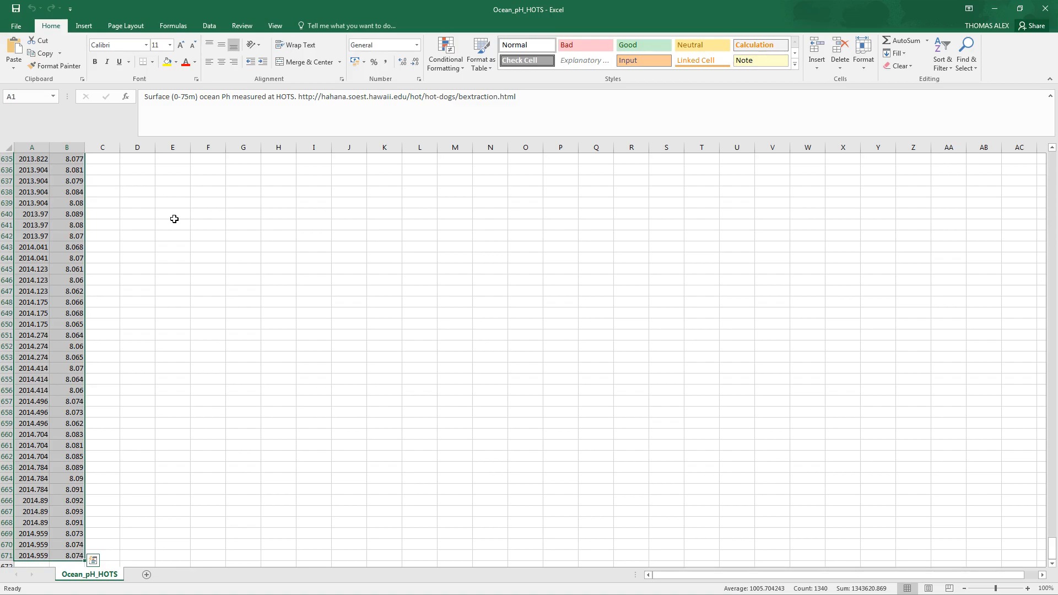
right_click(64, 221)
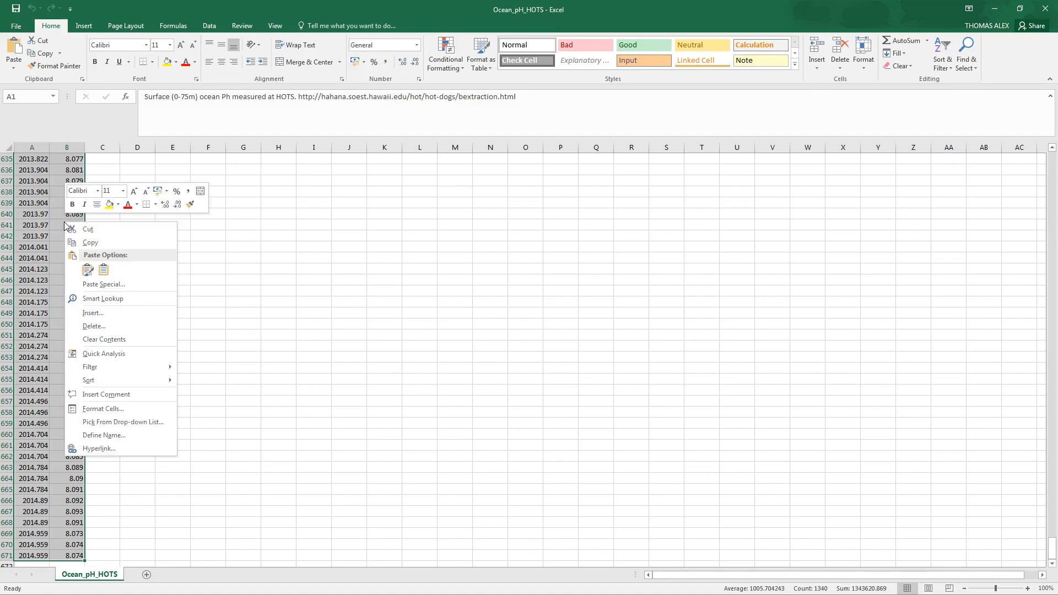
click(90, 243)
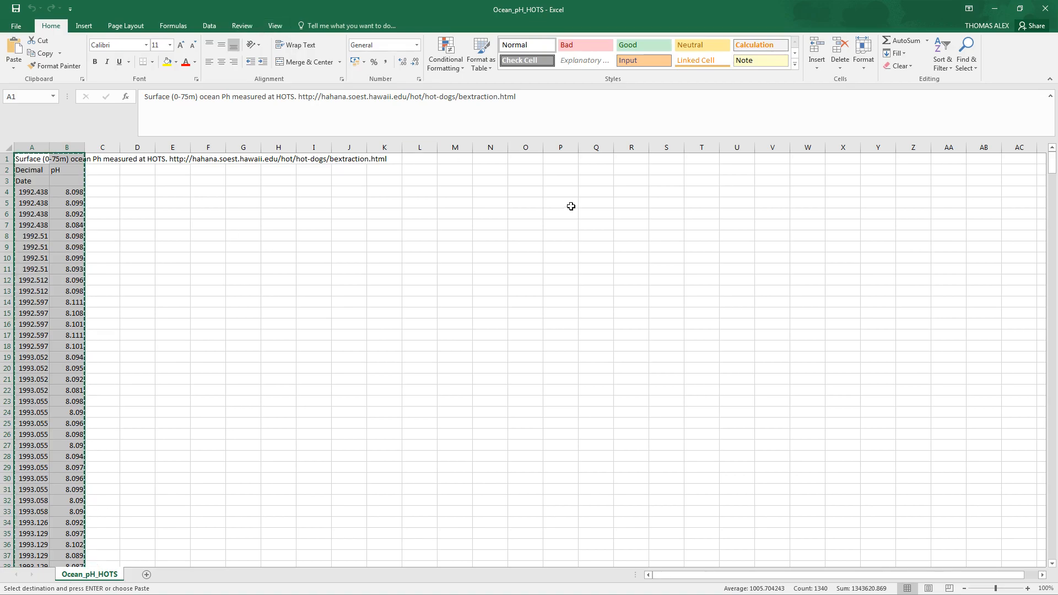
Switch to the CO2_MaunaLoa workbook and paste the copied ocean pH data starting at cell H1
click(278, 28)
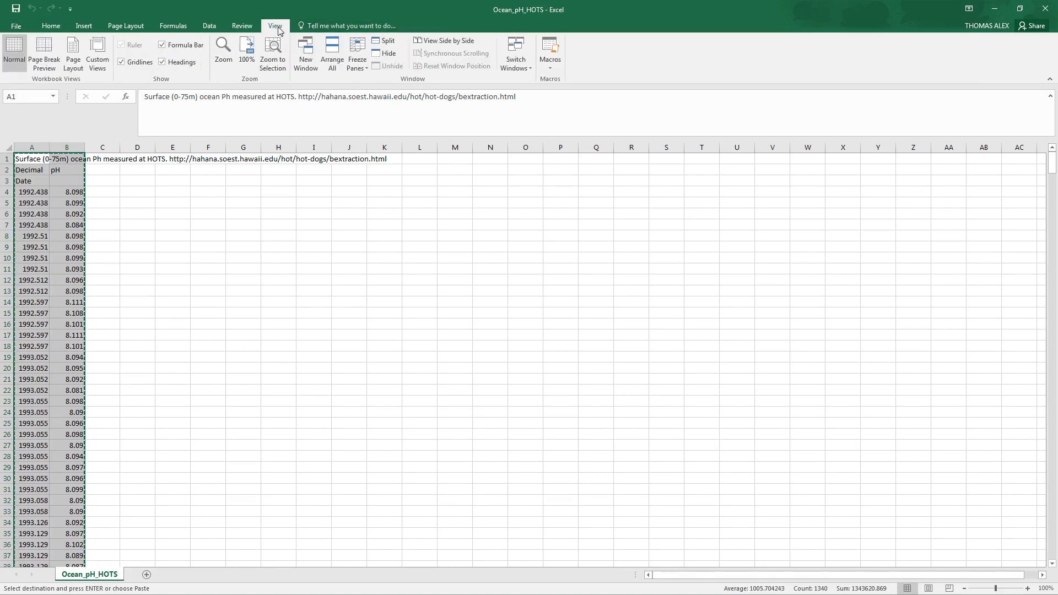
click(523, 65)
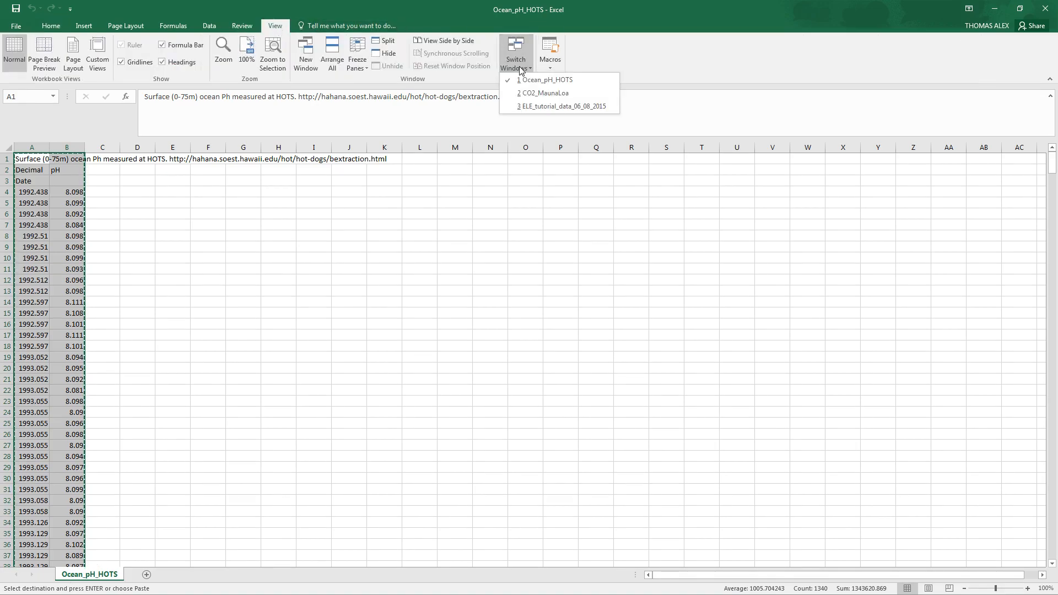
click(538, 94)
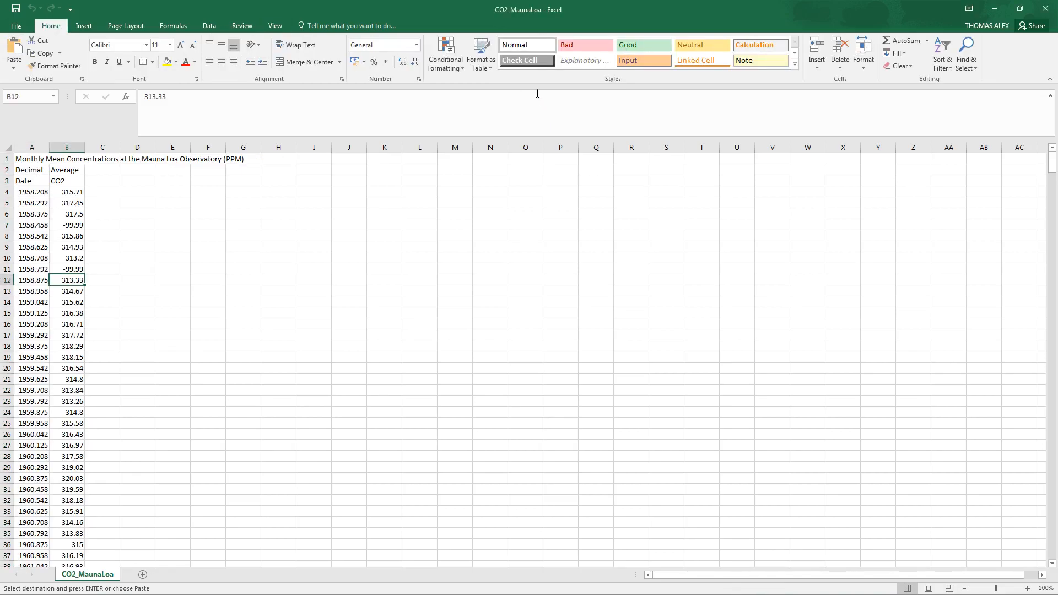
click(278, 159)
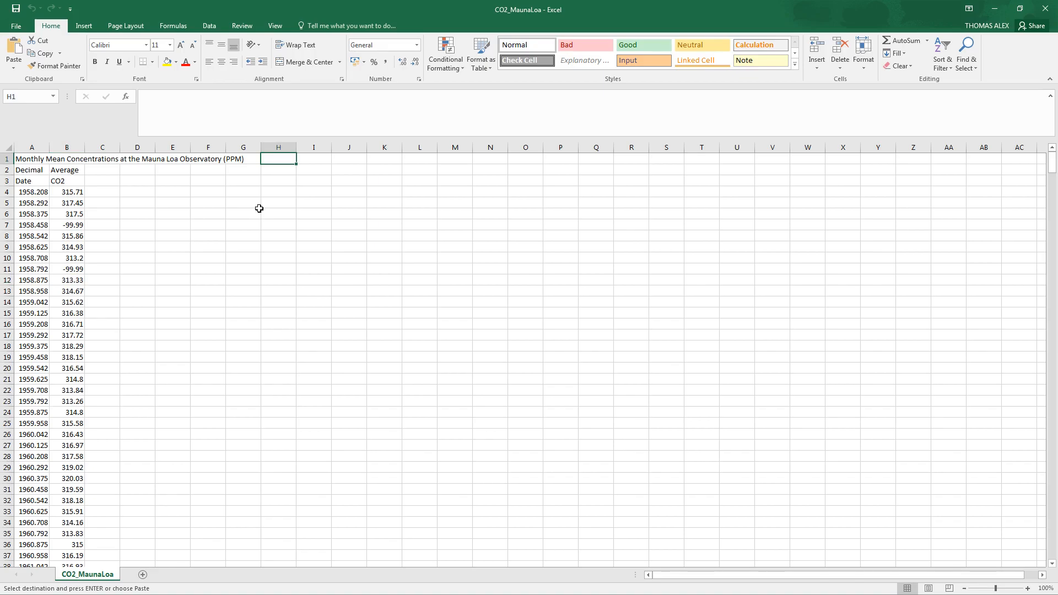
key(ctrl+v)
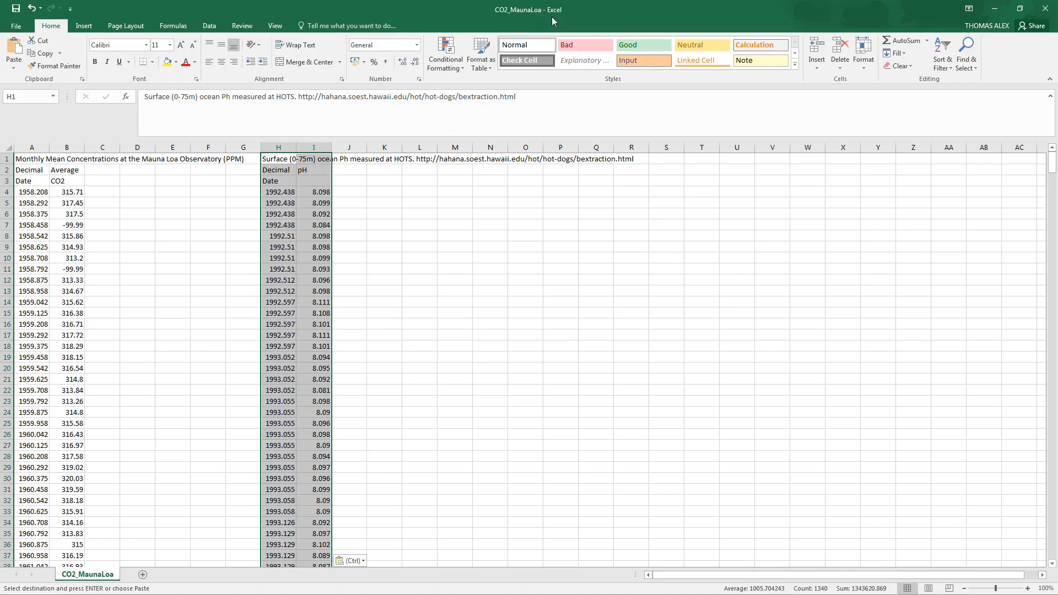
Start saving a copy of the workbook to the OneDrive - University of Edinburgh location
click(17, 26)
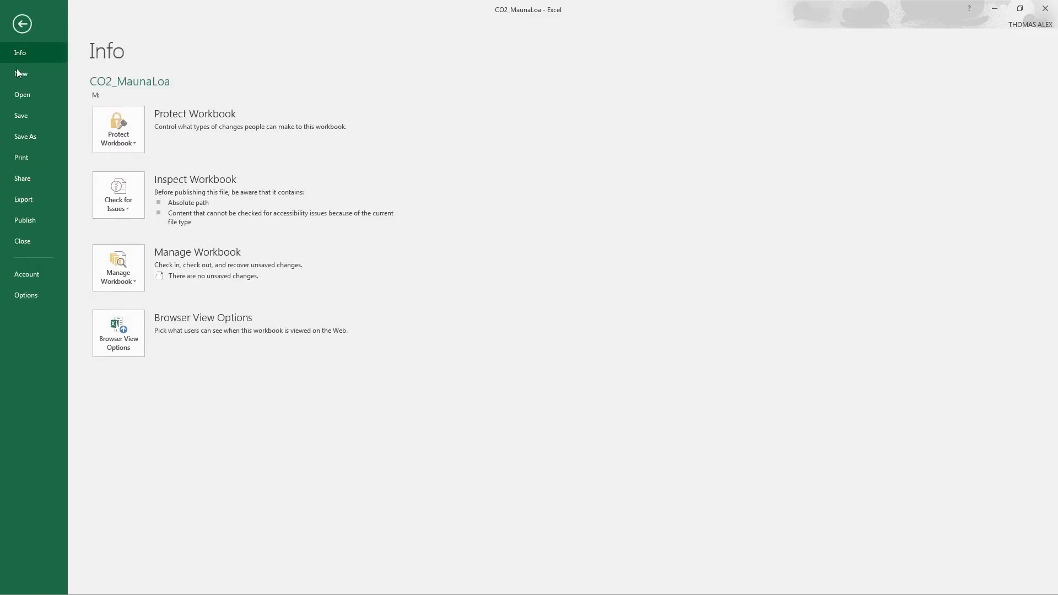
click(32, 136)
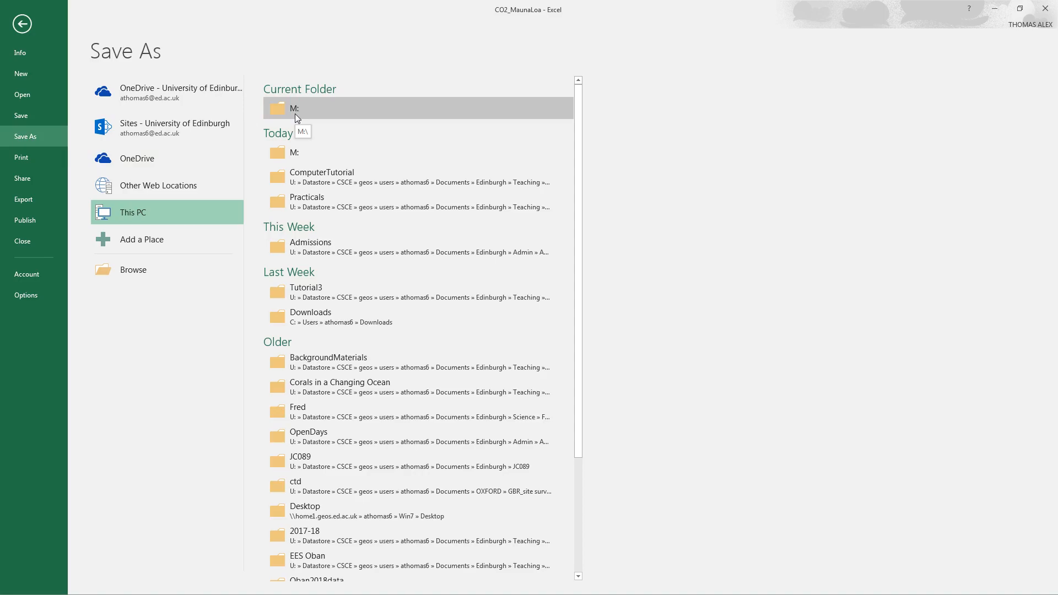
click(173, 91)
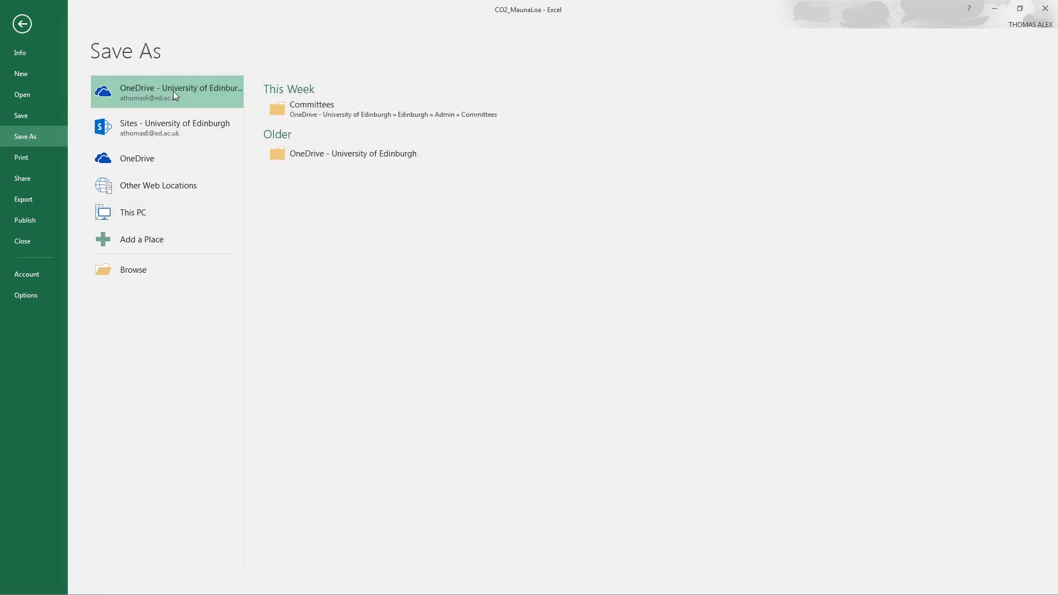
click(327, 156)
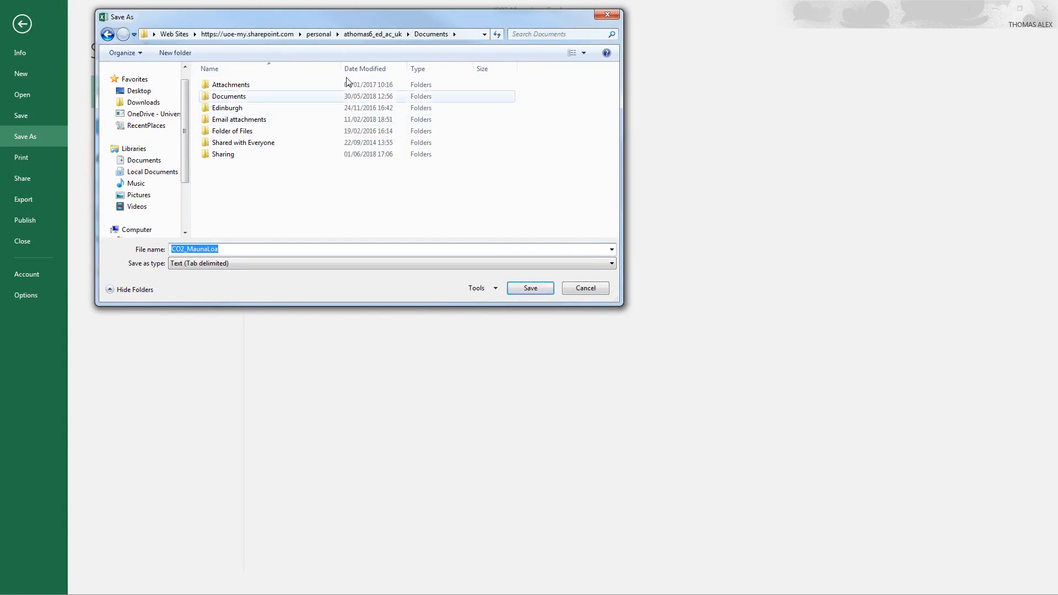
Name the copy CO2_pH_mergeddata, set its file type to Excel Workbook and save it
click(230, 252)
drag(236, 251, 188, 249)
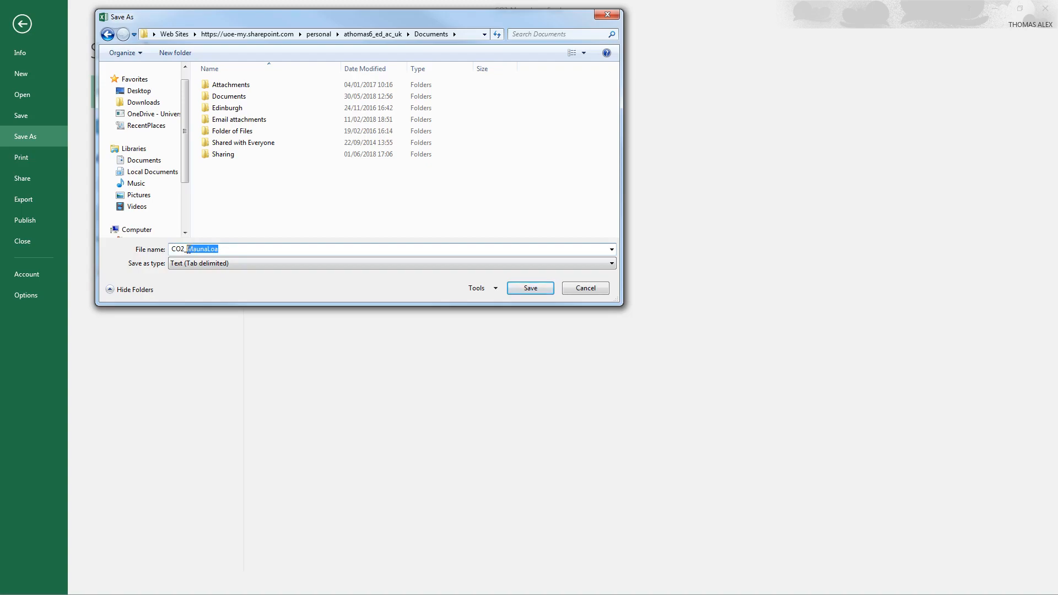
text(P)
key(BackSpace)
key(BackSpace)
text(pH_mergeddata)
click(335, 264)
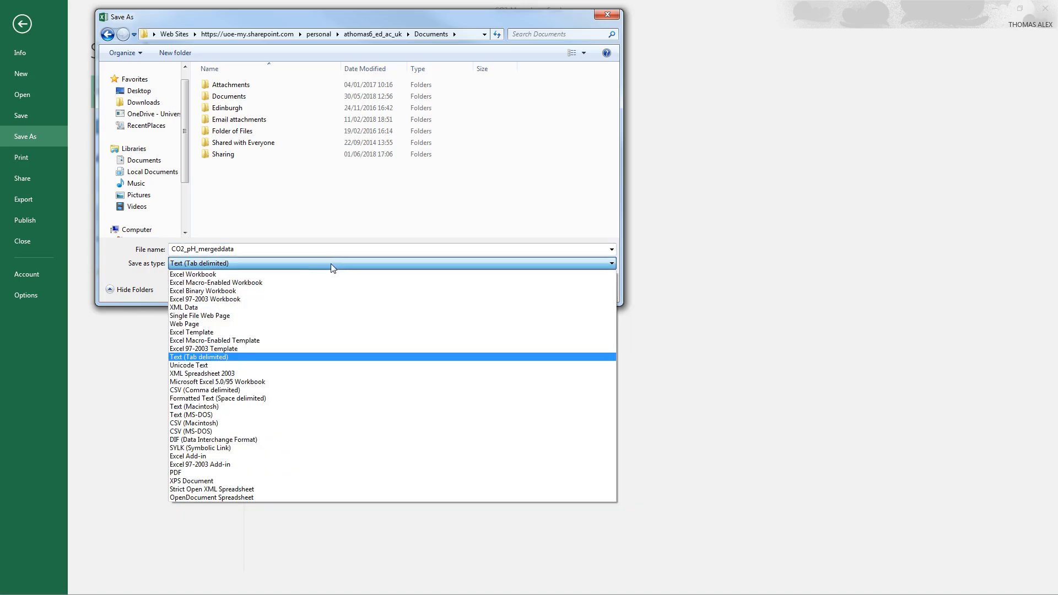
click(216, 273)
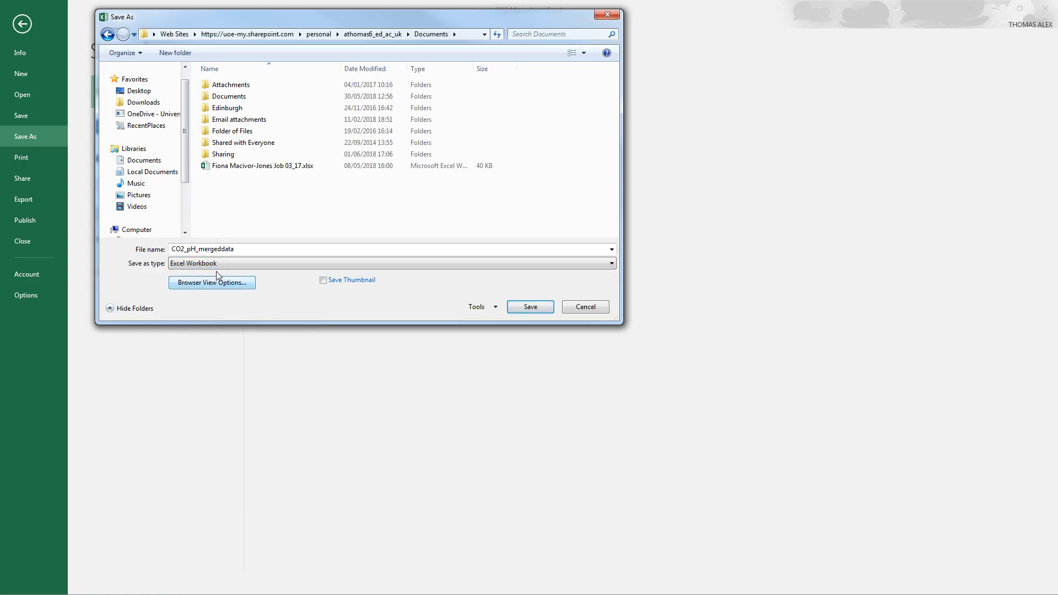
click(523, 309)
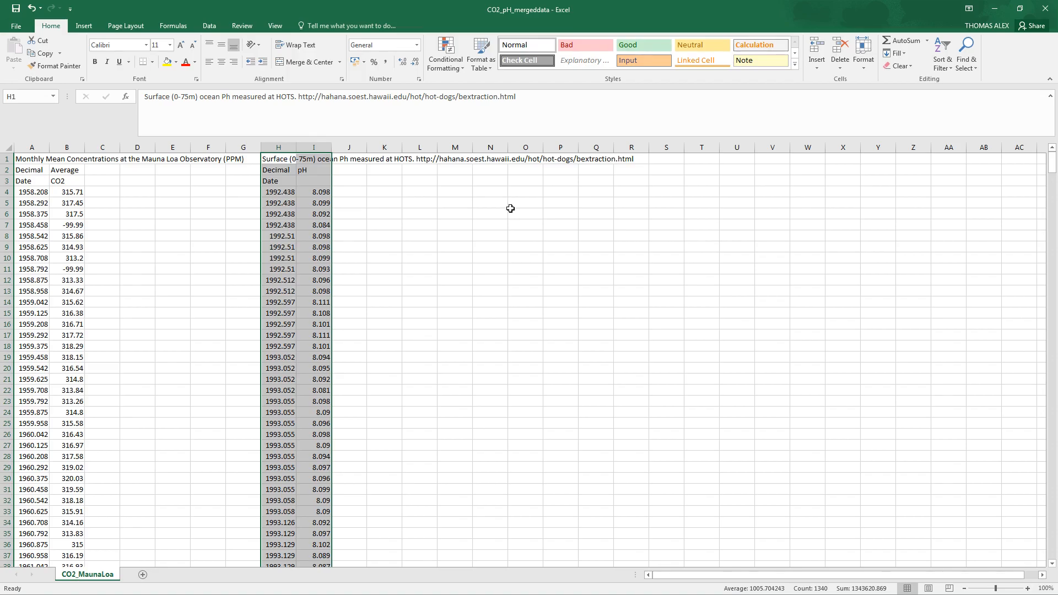
Insert a markers-only scatter chart of the Mauna Loa dates and CO2 values from cells A3 to B692
click(33, 185)
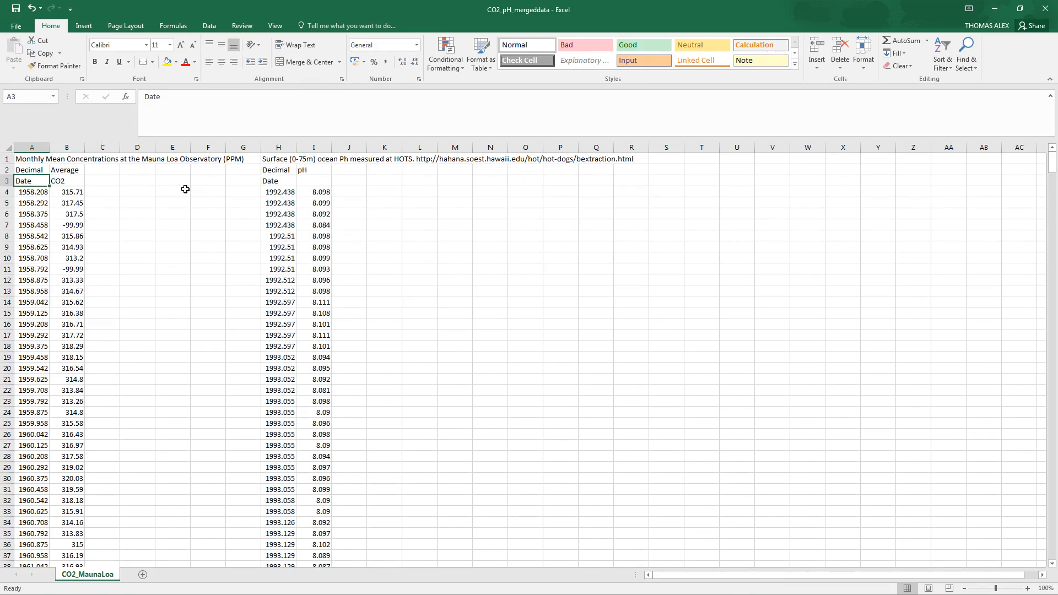
key(shift+Right)
key(ctrl+shift+Down)
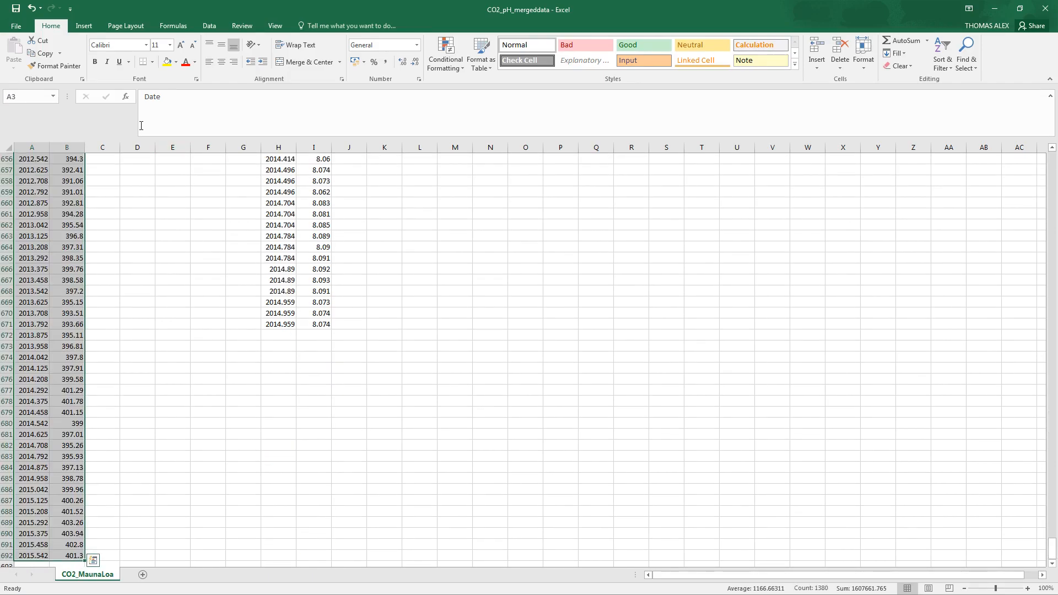
click(82, 27)
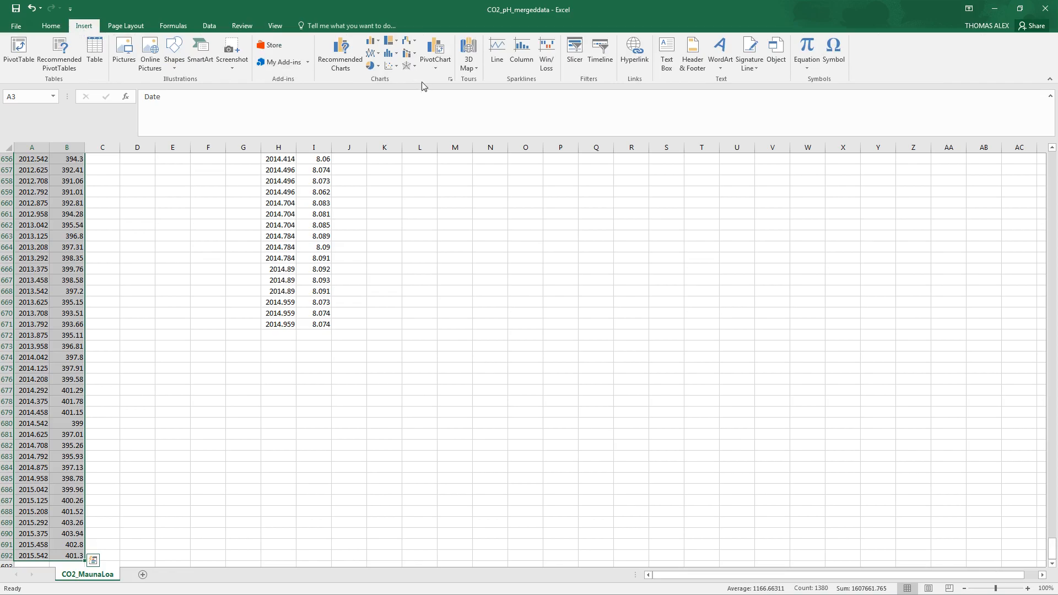
click(392, 66)
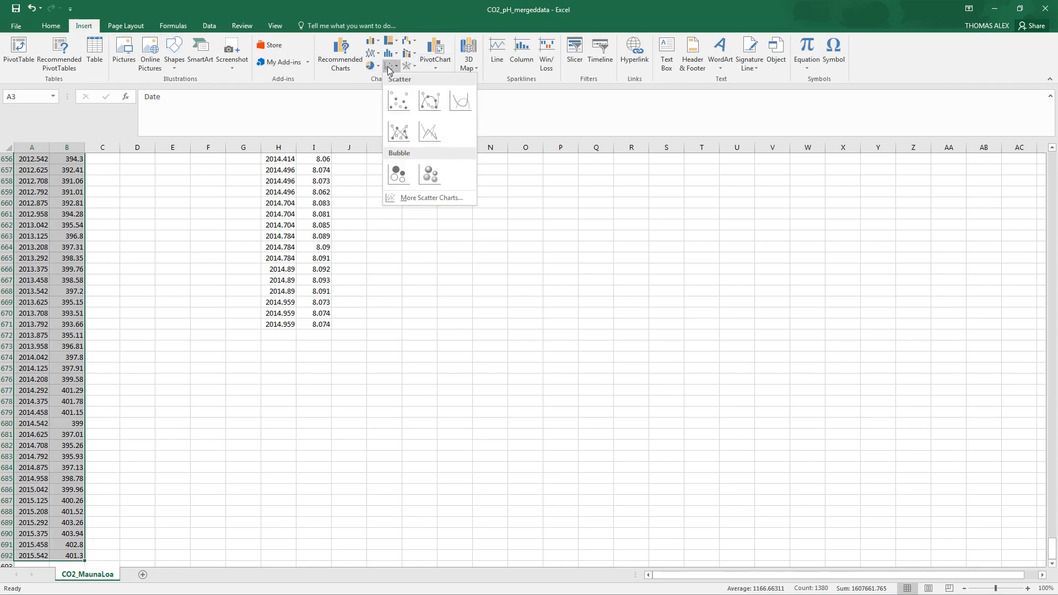
click(400, 101)
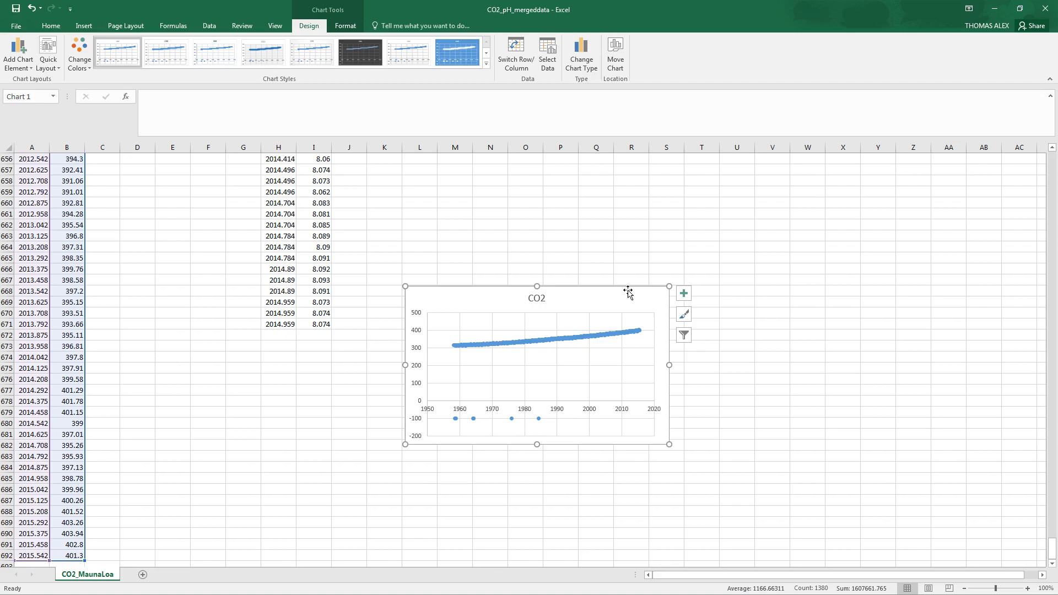
click(683, 293)
click(683, 314)
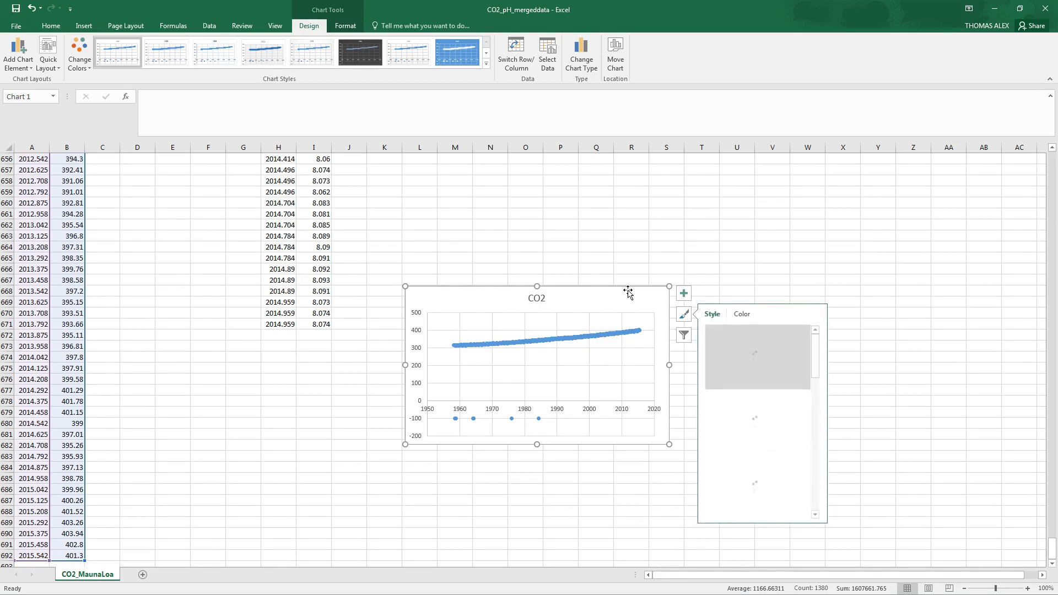
click(697, 267)
Cut the CO2 chart, paste it at cell N3 beside the data, and enlarge it to span about columns M to AA and rows 3 to 30
click(626, 296)
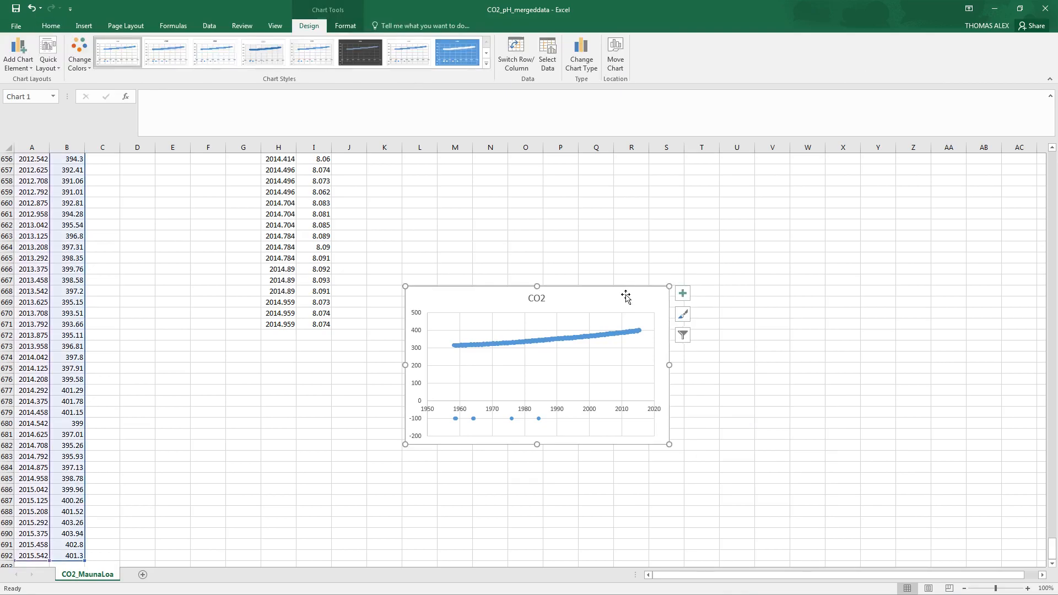
key(Delete)
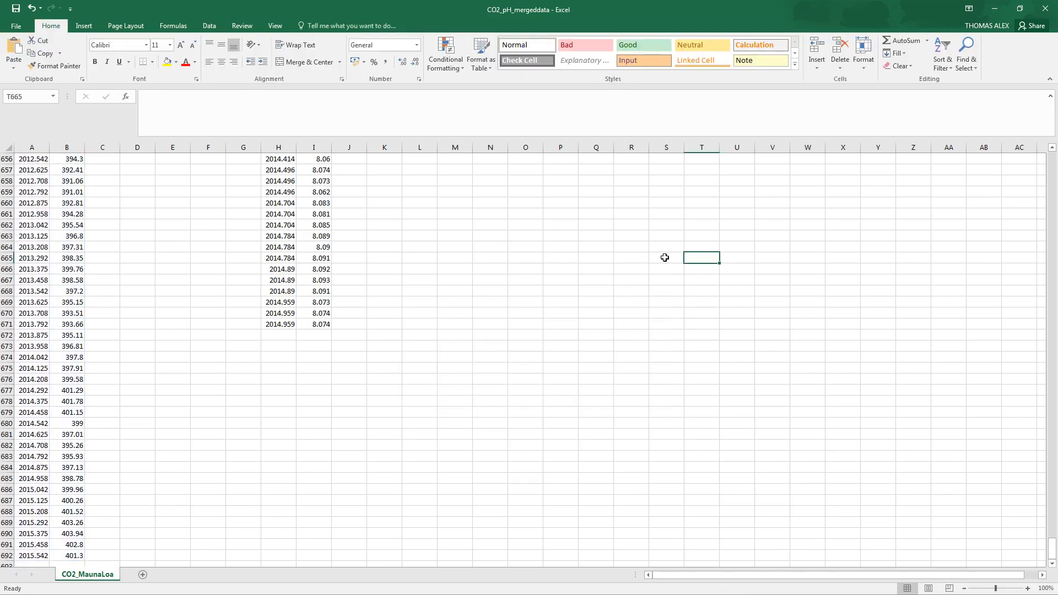
drag(1052, 556, 1037, 105)
click(494, 178)
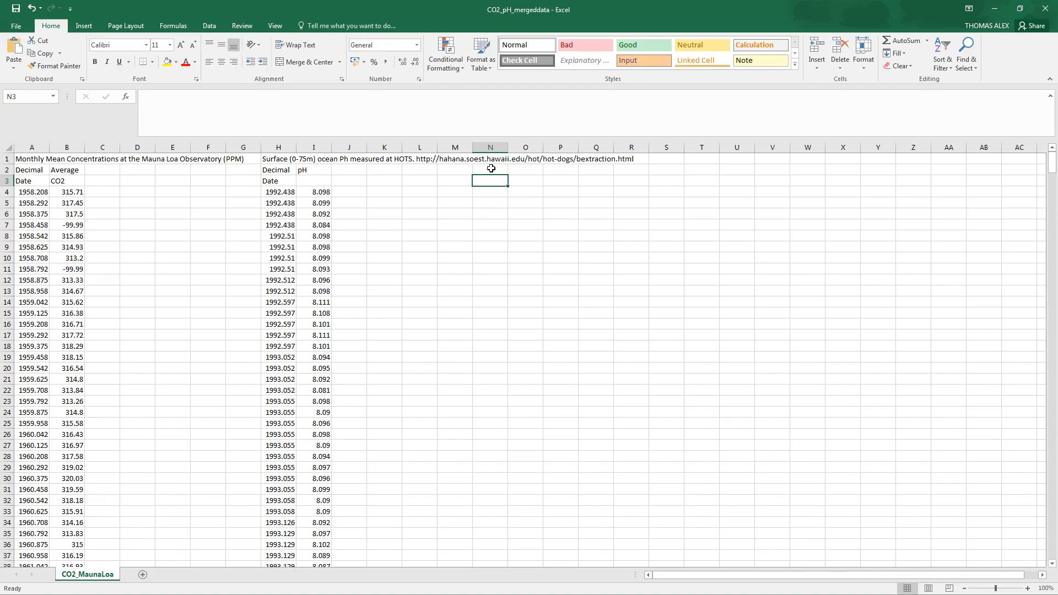
key(ctrl+v)
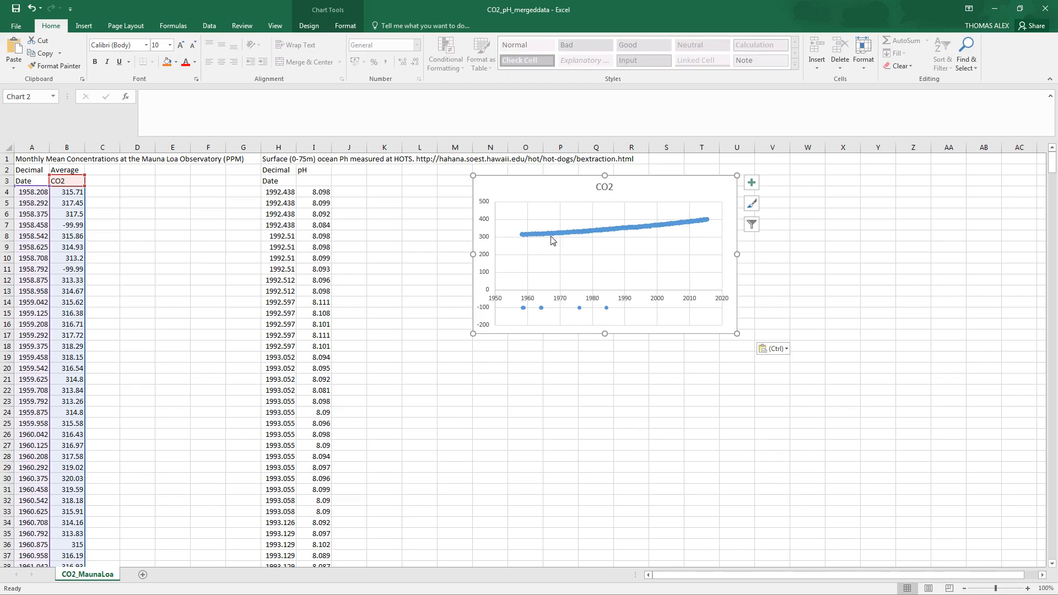
drag(737, 333, 947, 462)
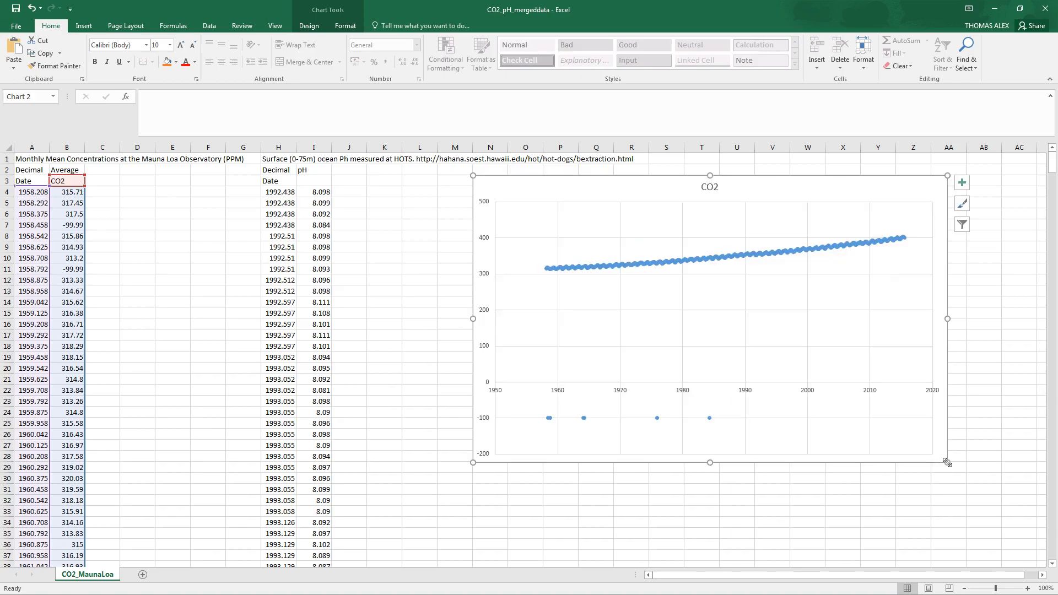
drag(473, 462, 449, 480)
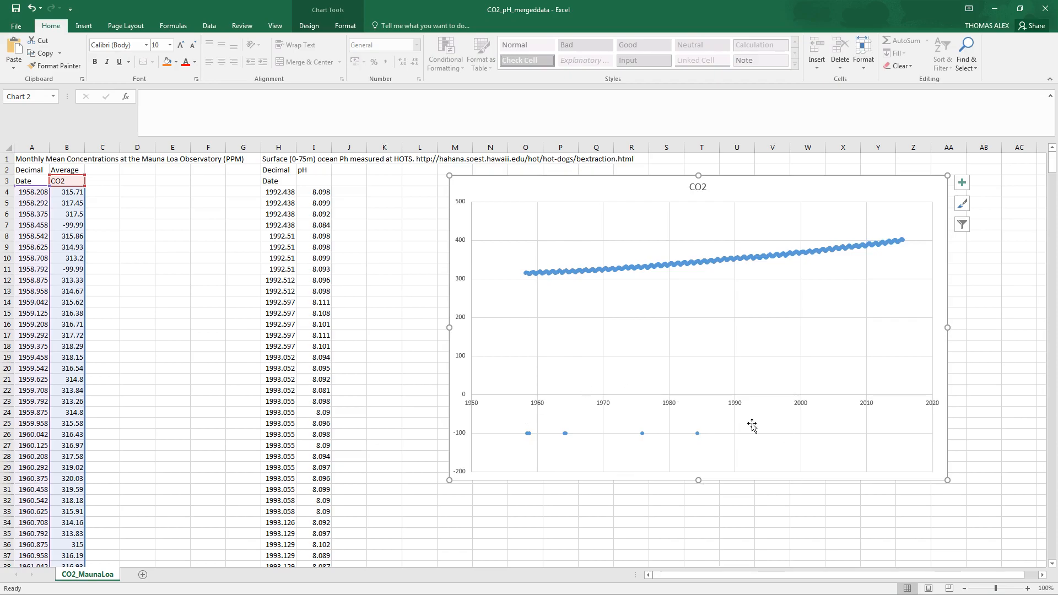
drag(510, 409, 513, 412)
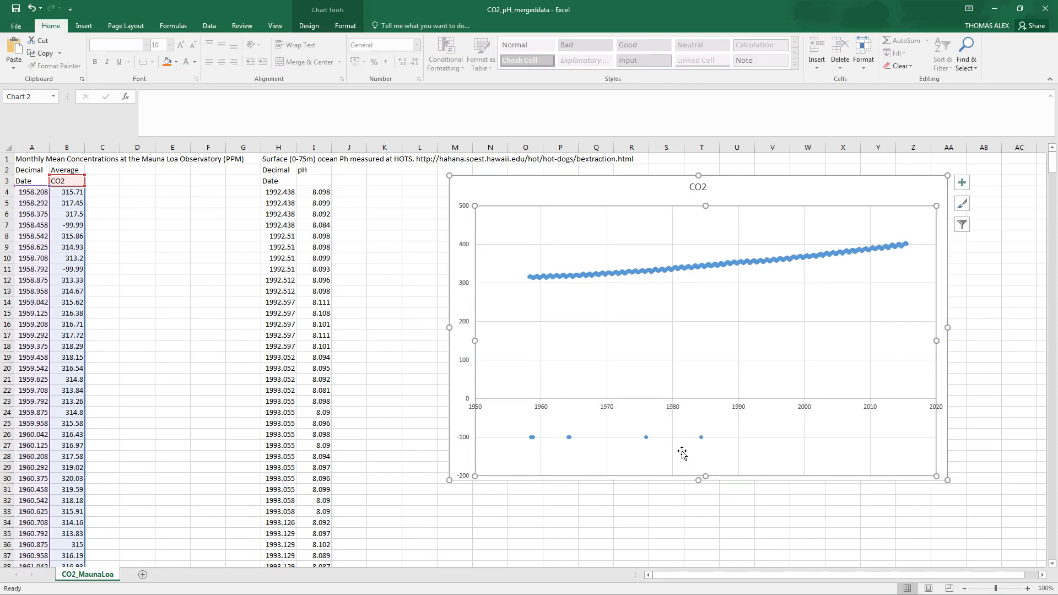
key(ctrl+z)
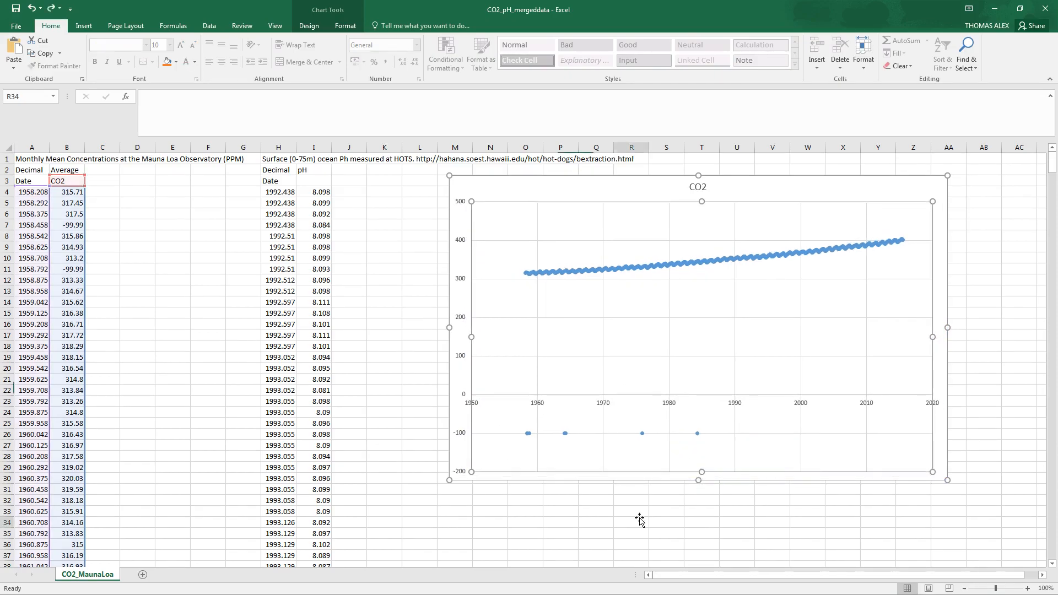
click(633, 521)
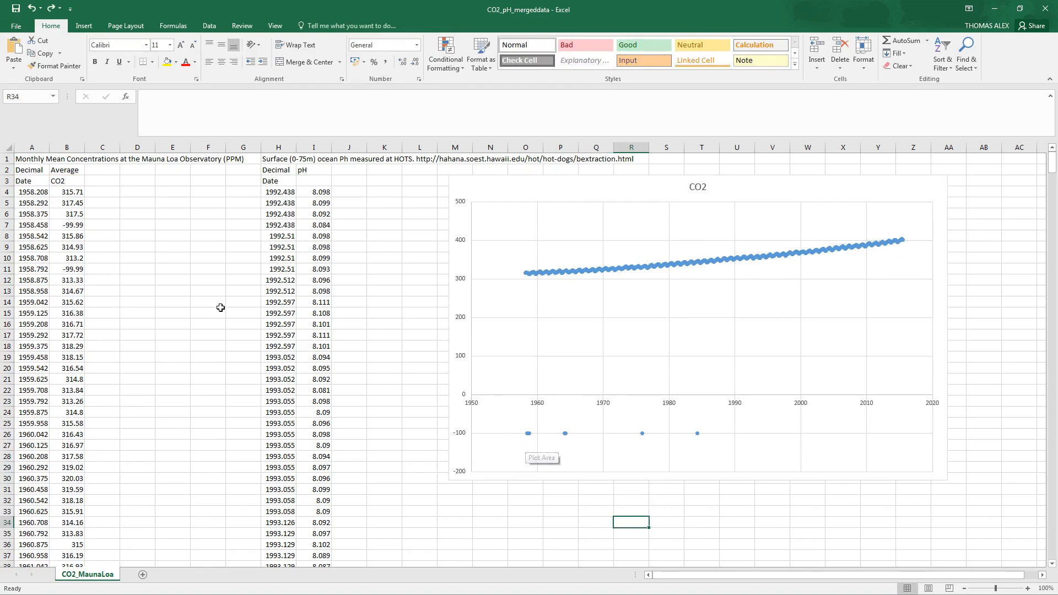
Try clearing the date and CO2 cells of the -99.99 entries in rows 7 and 11, and undo both deletions
click(69, 226)
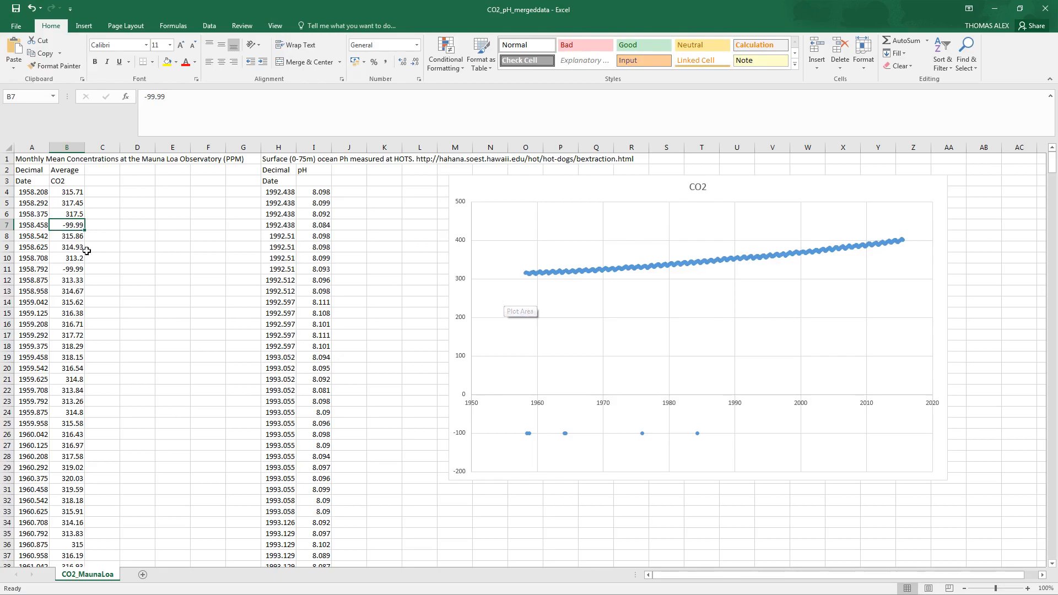
drag(25, 225, 58, 224)
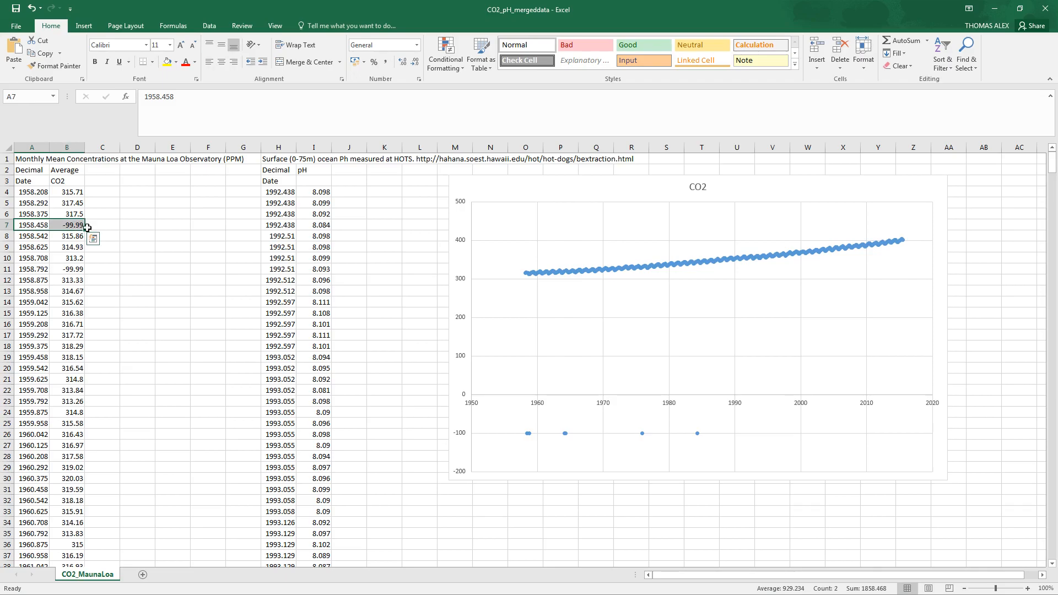
key(Delete)
drag(32, 270, 69, 269)
key(Delete)
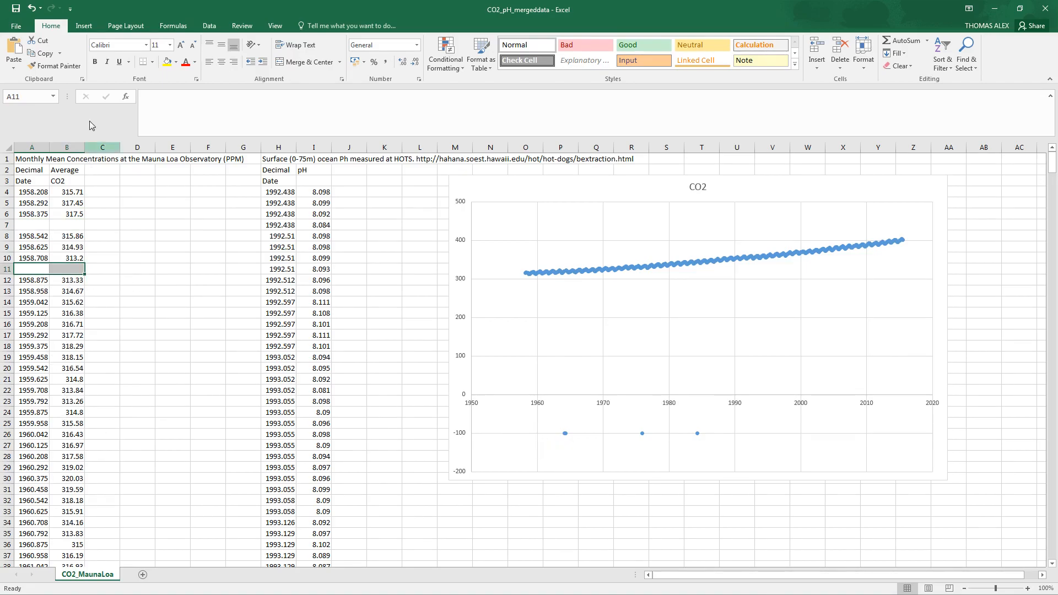
click(32, 8)
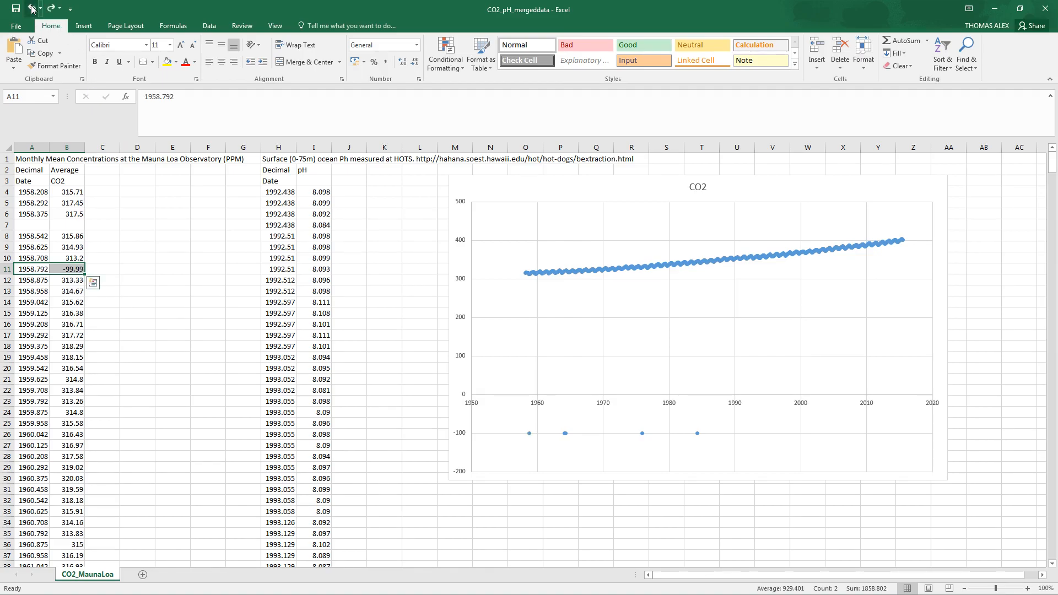
click(32, 8)
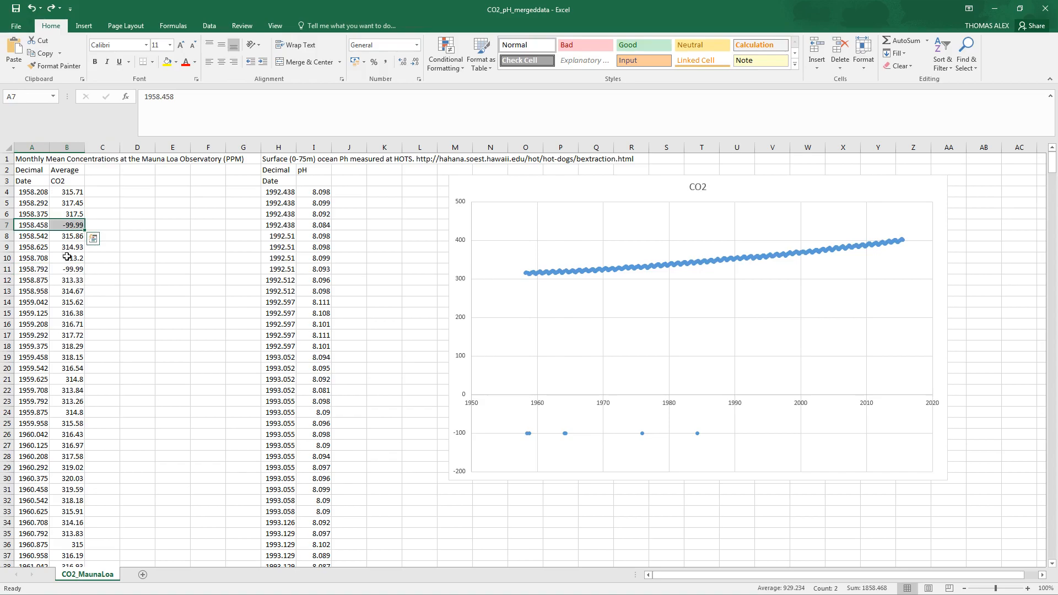
Sort the Mauna Loa data in A3:B692 by CO2 values from smallest to largest, treating row 3 as headers
click(22, 186)
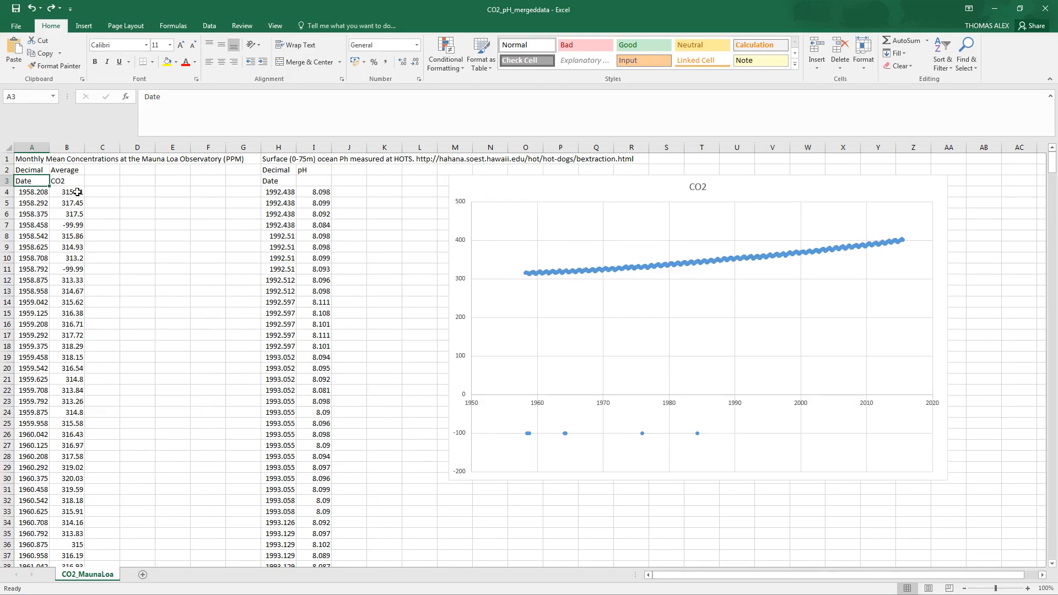
key(shift+Right)
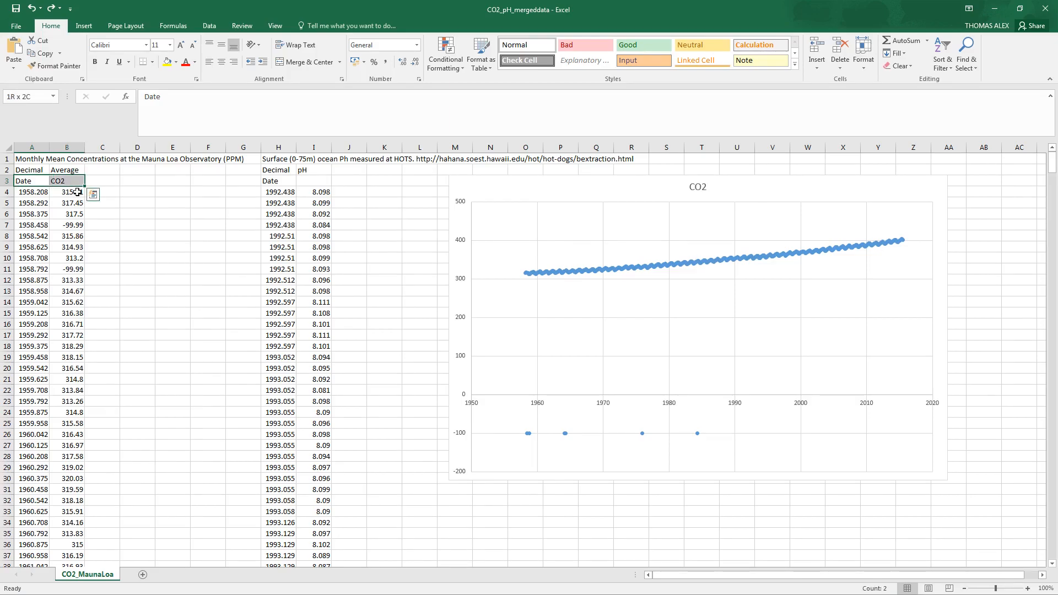
key(ctrl+shift+Down)
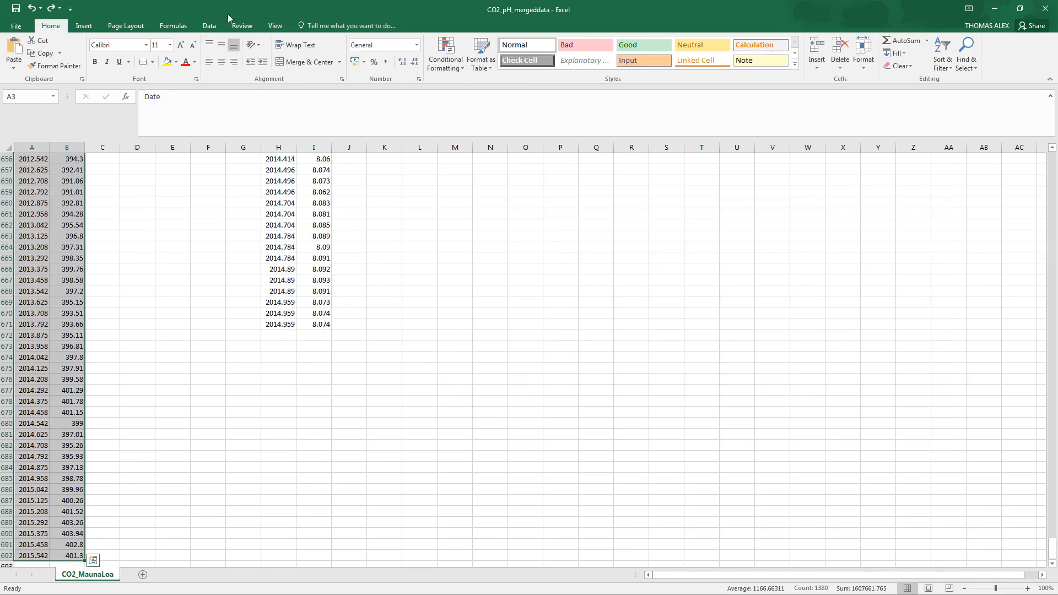
click(210, 26)
click(354, 49)
click(354, 258)
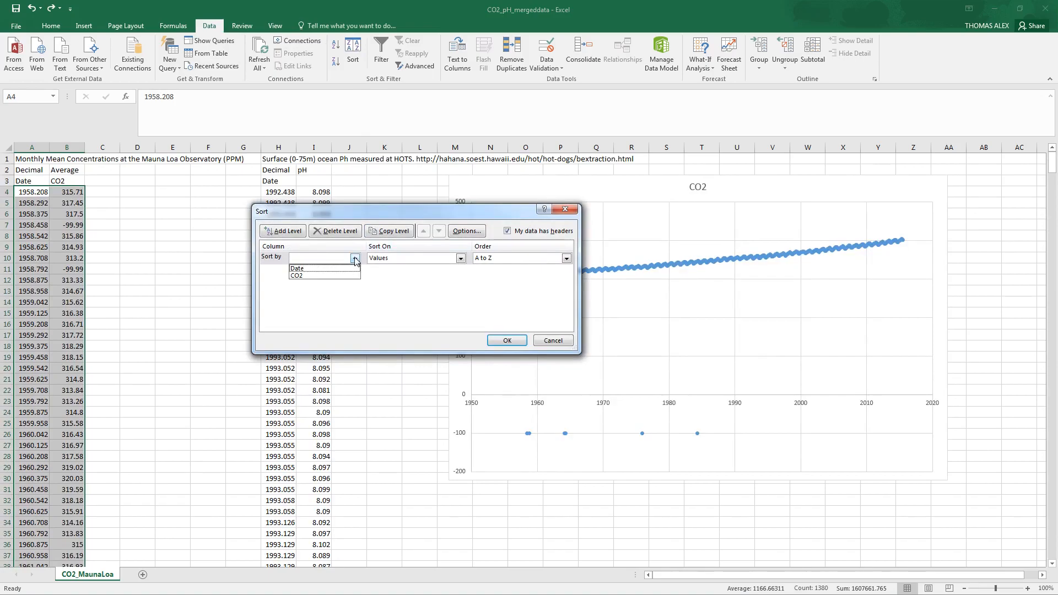
click(300, 276)
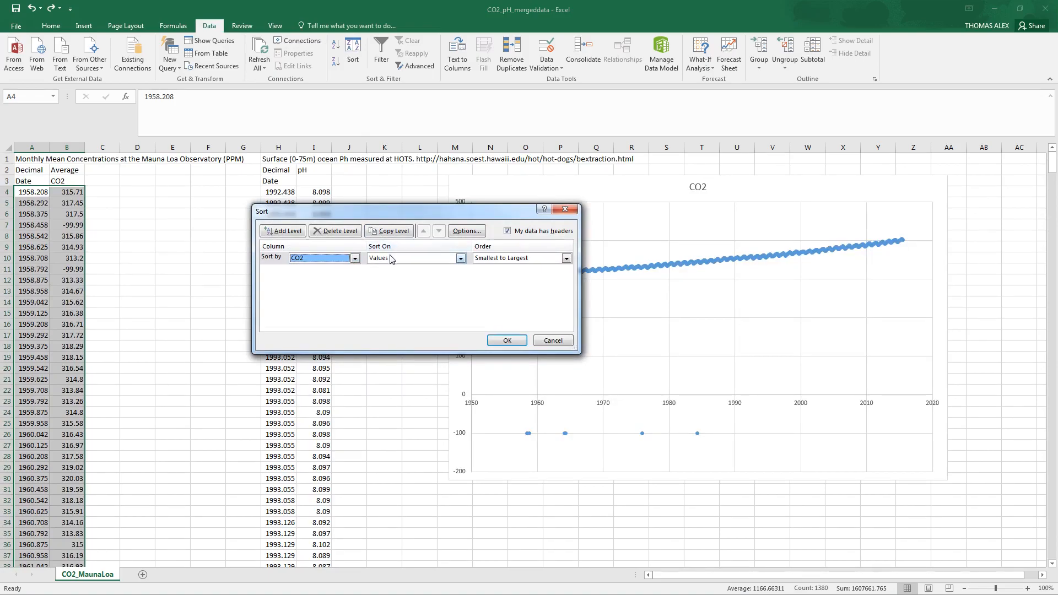
click(515, 341)
Delete the -99.99 entries in cells A4:B10, shifting the remaining cells up
drag(28, 191, 70, 258)
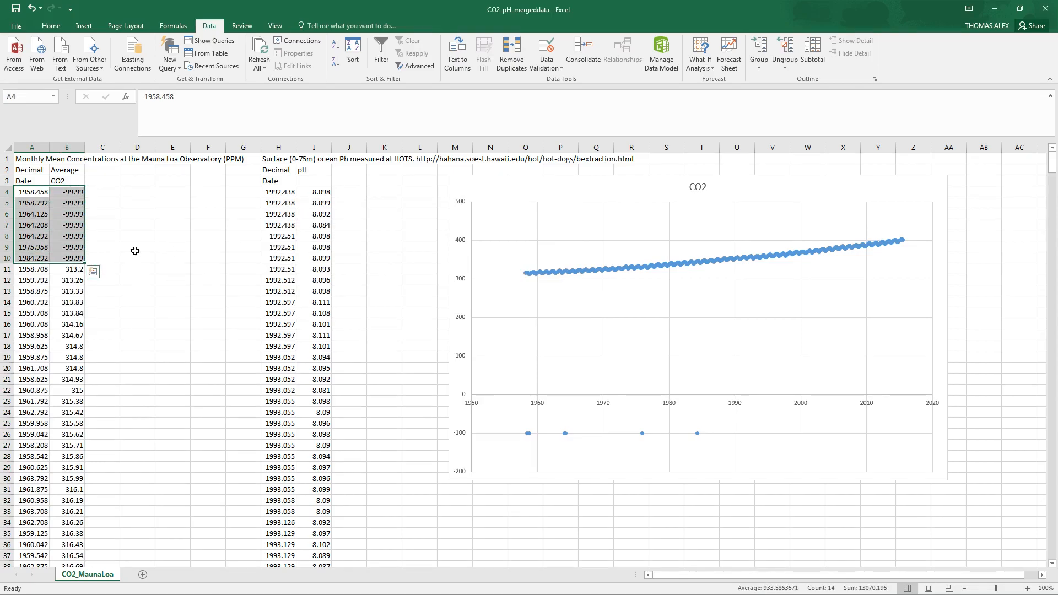
right_click(61, 234)
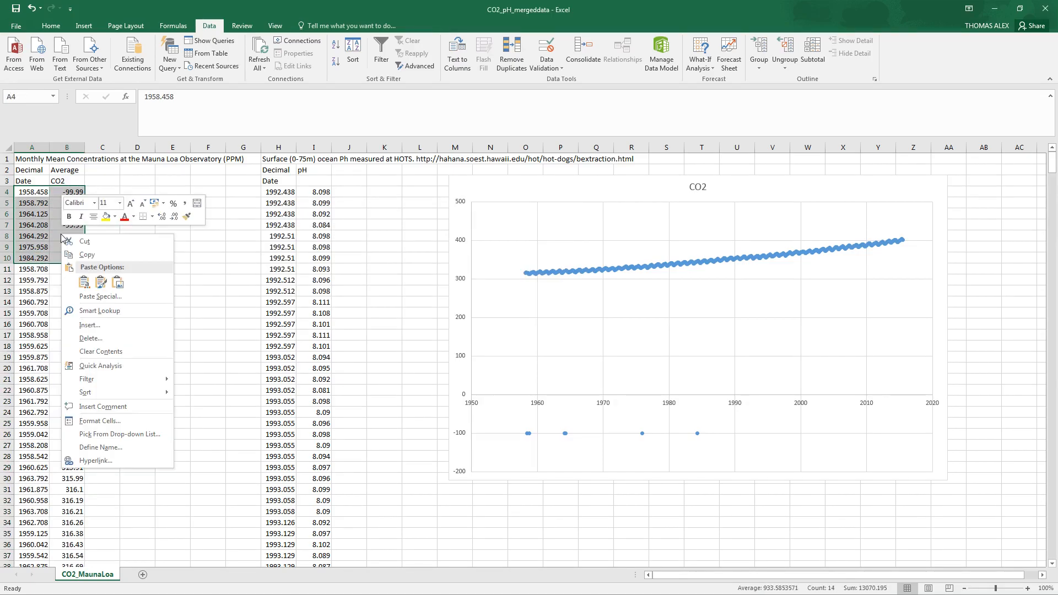
click(105, 338)
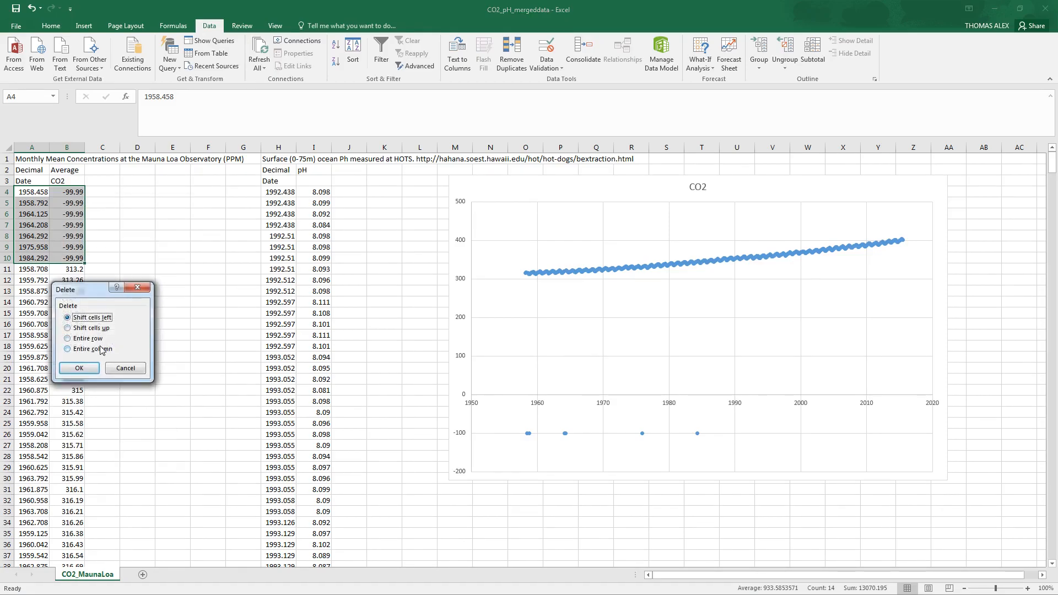
click(101, 329)
click(87, 368)
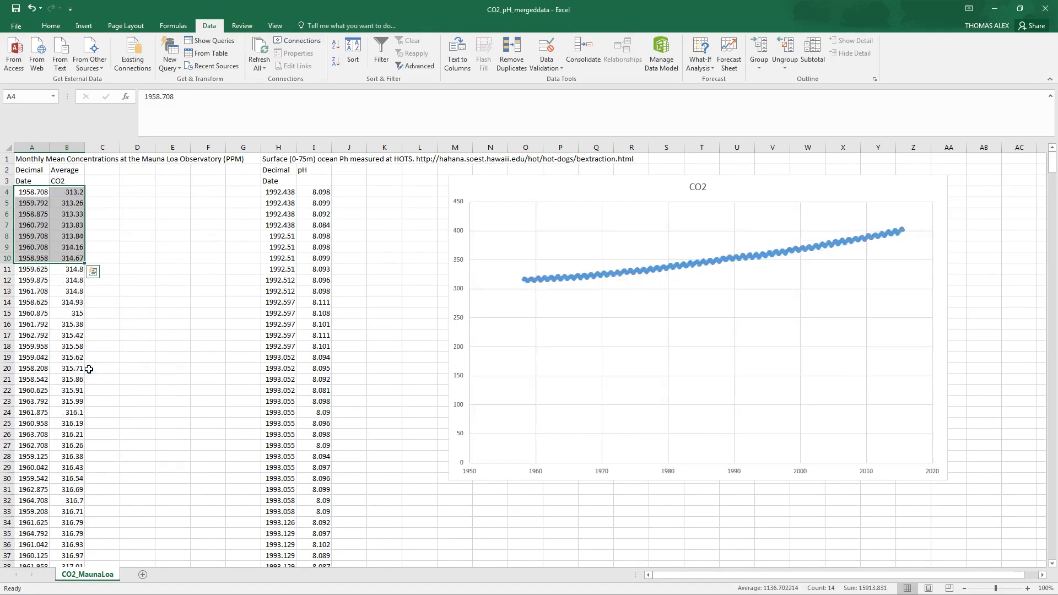
drag(278, 511, 616, 559)
click(666, 511)
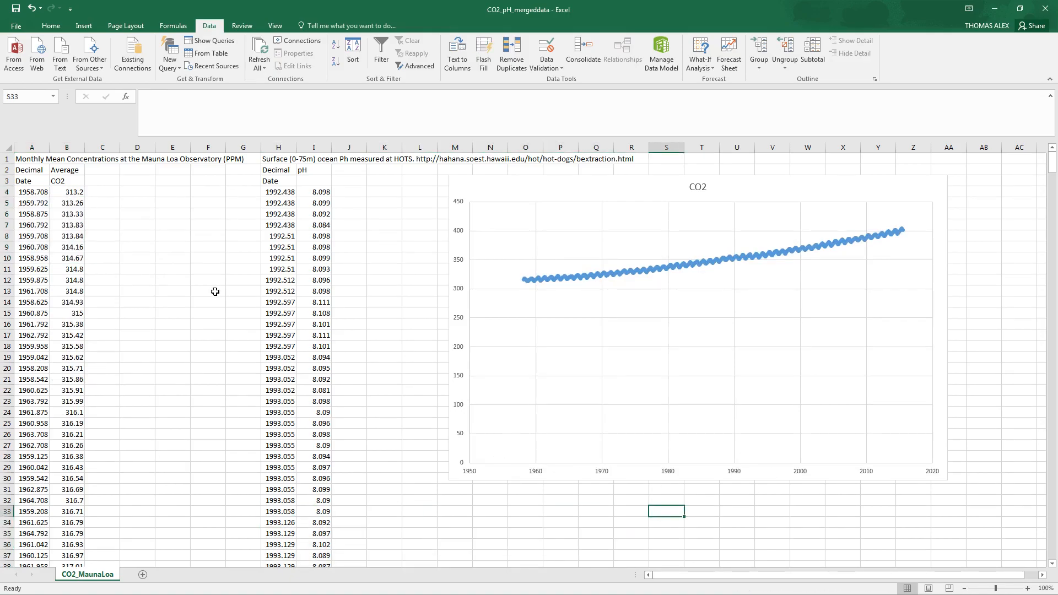
Sort the Mauna Loa data in A3:B685 by Date from smallest to largest, treating row 3 as headers
click(34, 225)
click(36, 236)
click(37, 247)
click(35, 269)
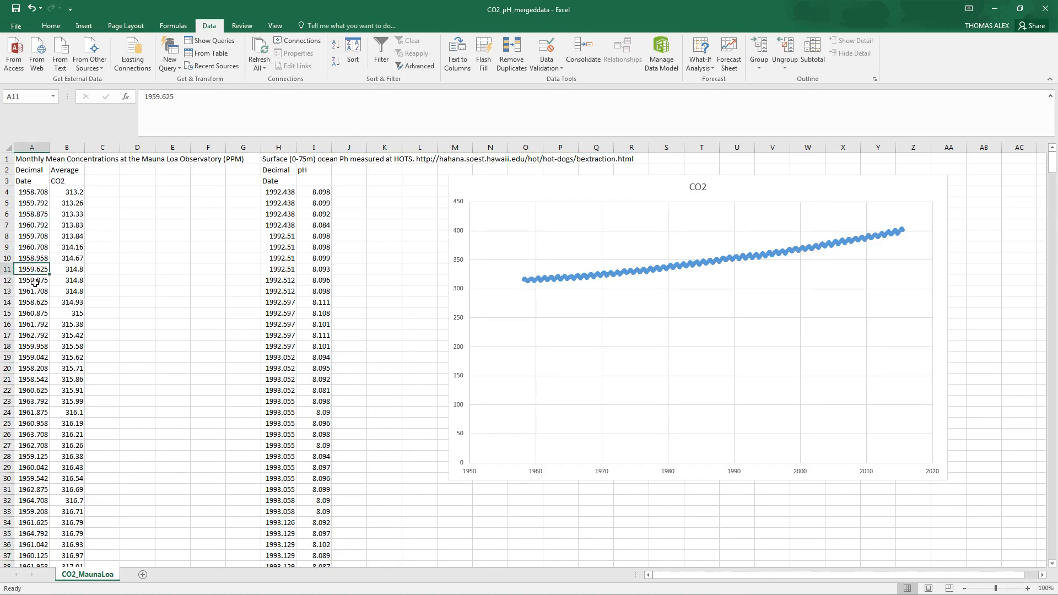
click(28, 183)
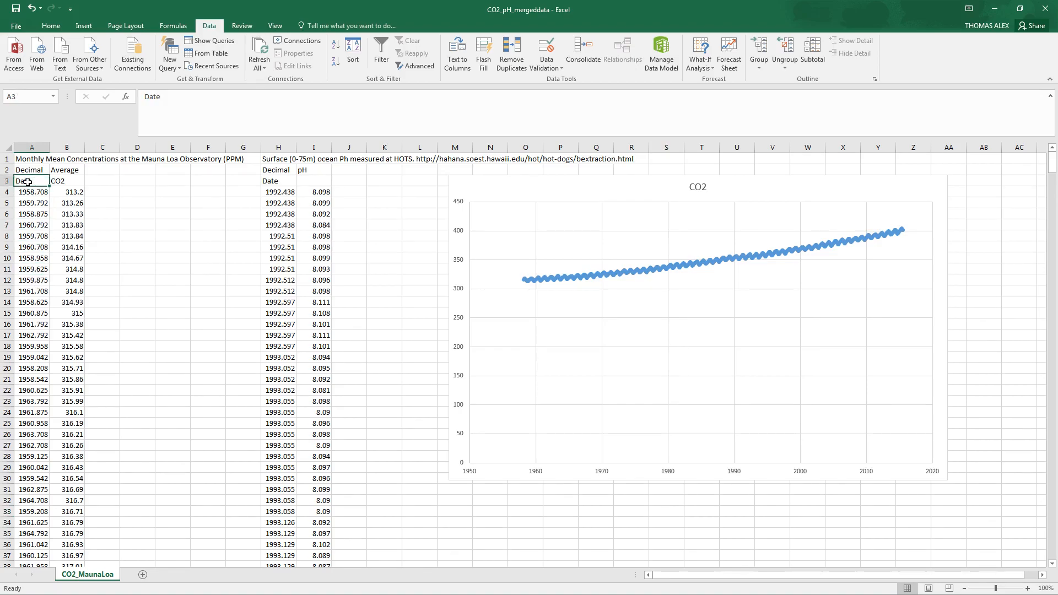
shift+click(58, 180)
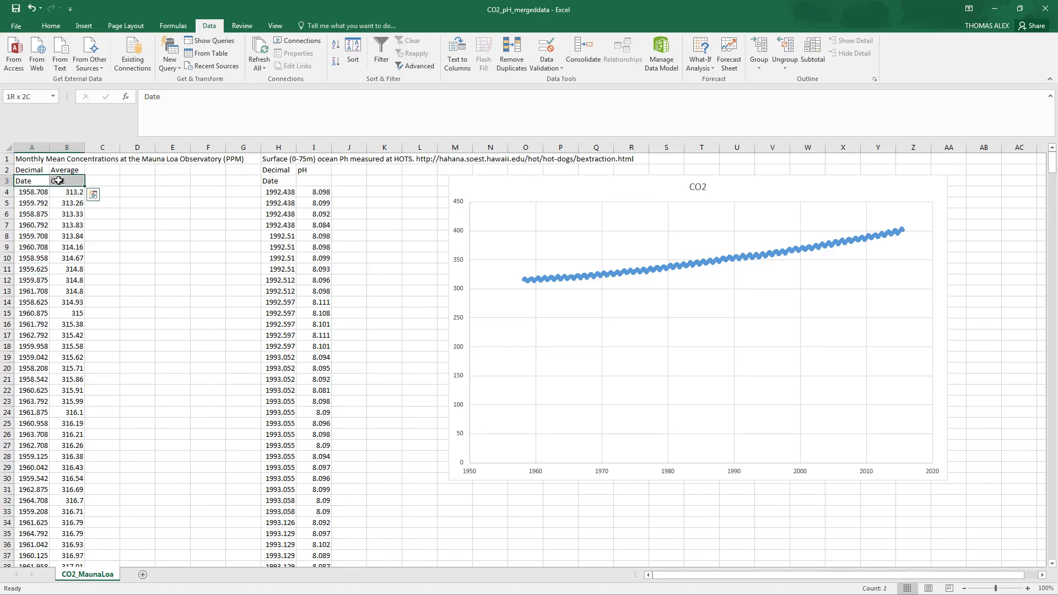
key(ctrl+shift+Down)
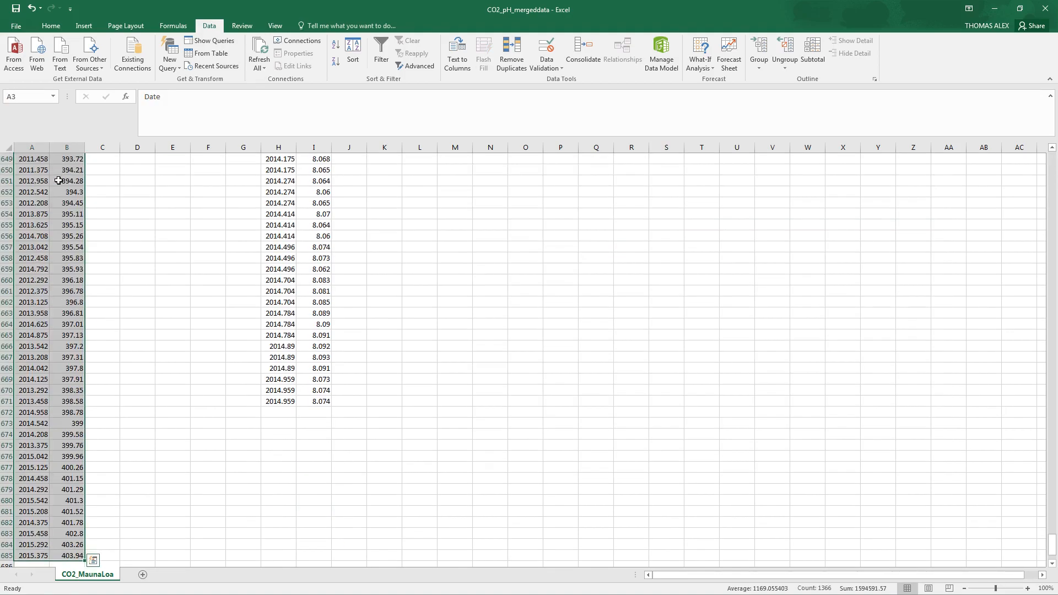
click(352, 50)
click(338, 263)
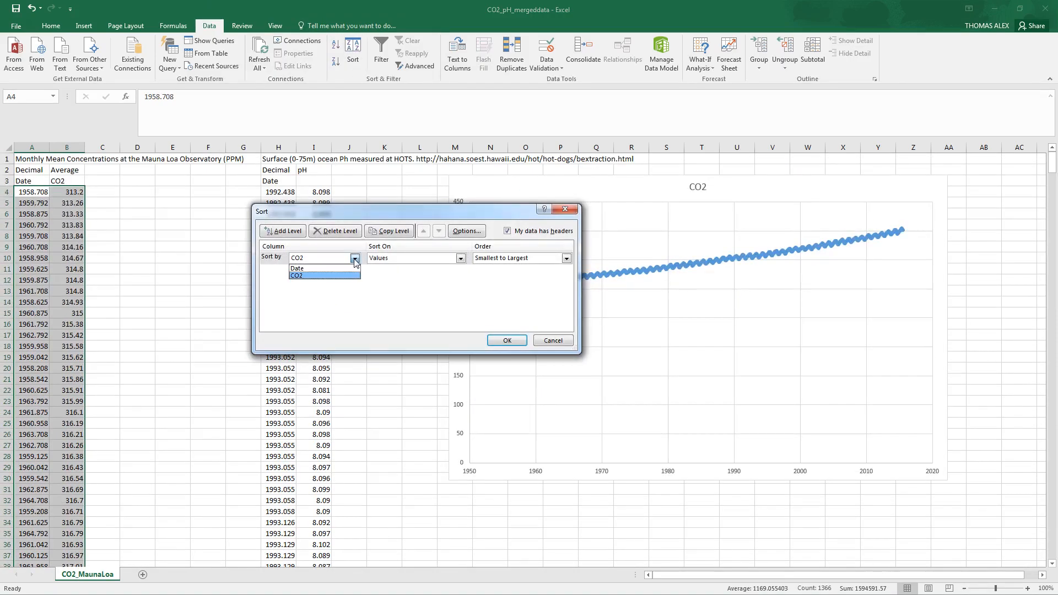
click(318, 272)
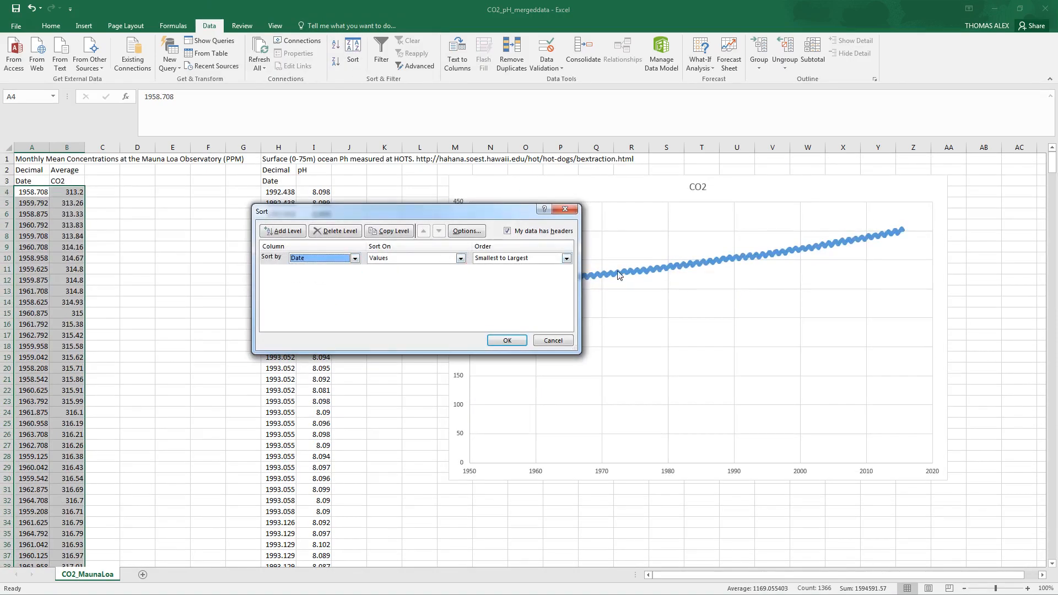
click(504, 340)
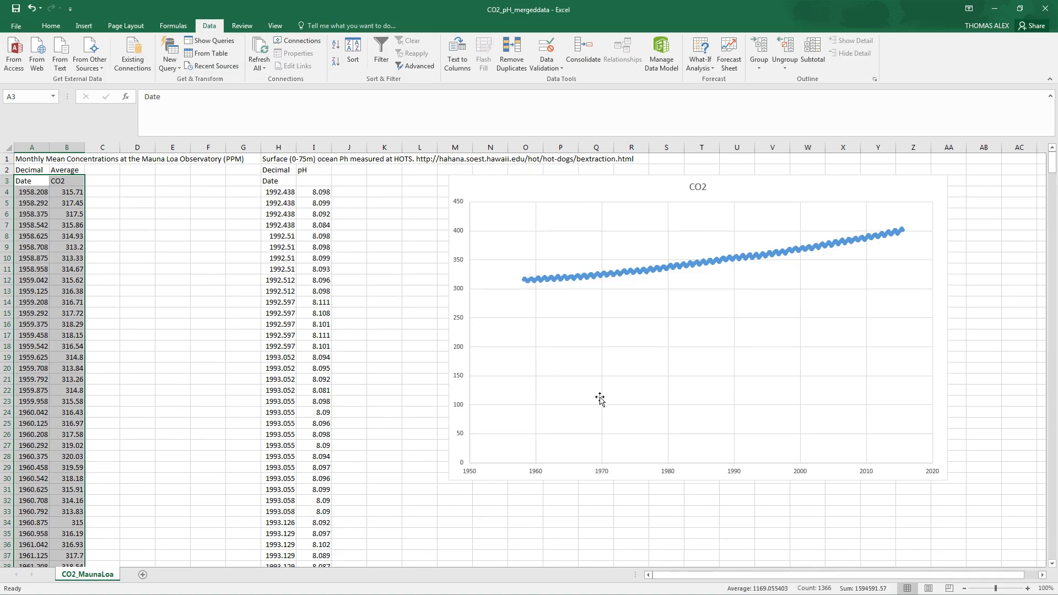
click(413, 361)
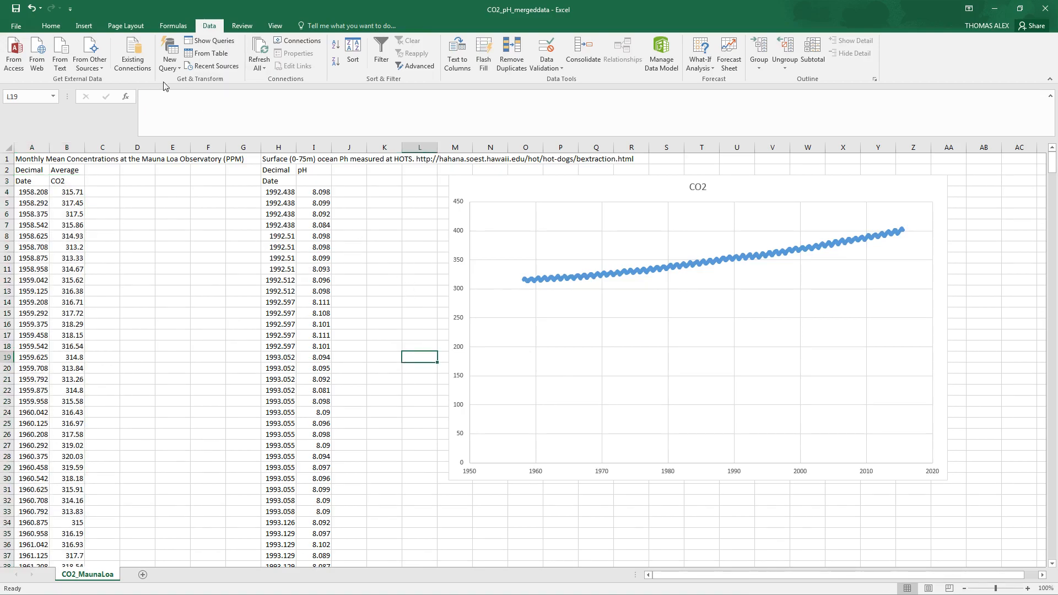
Save the CO2_pH_mergeddata workbook under its existing name
click(19, 28)
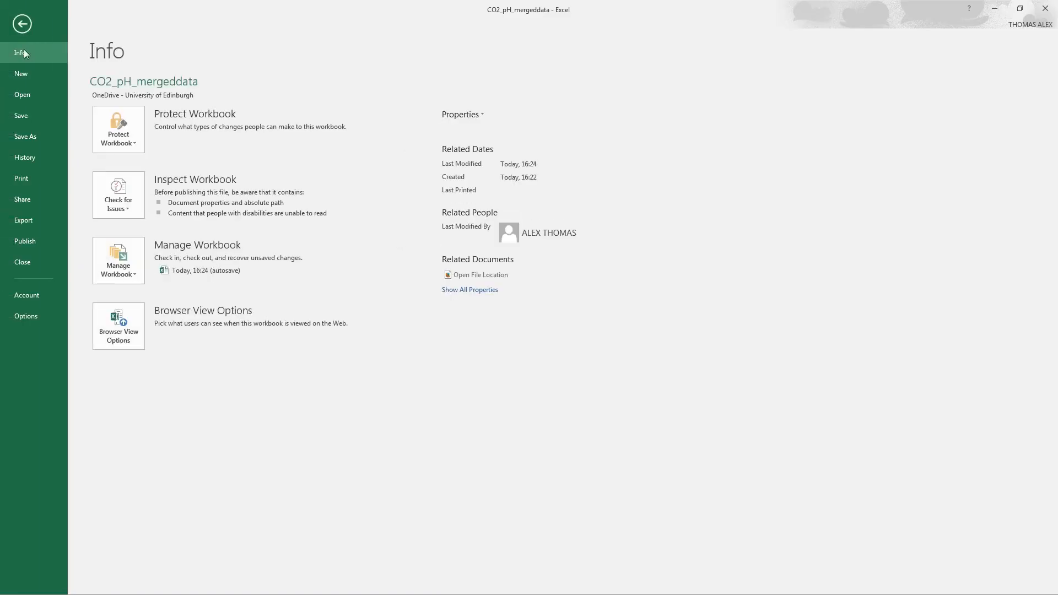
click(34, 113)
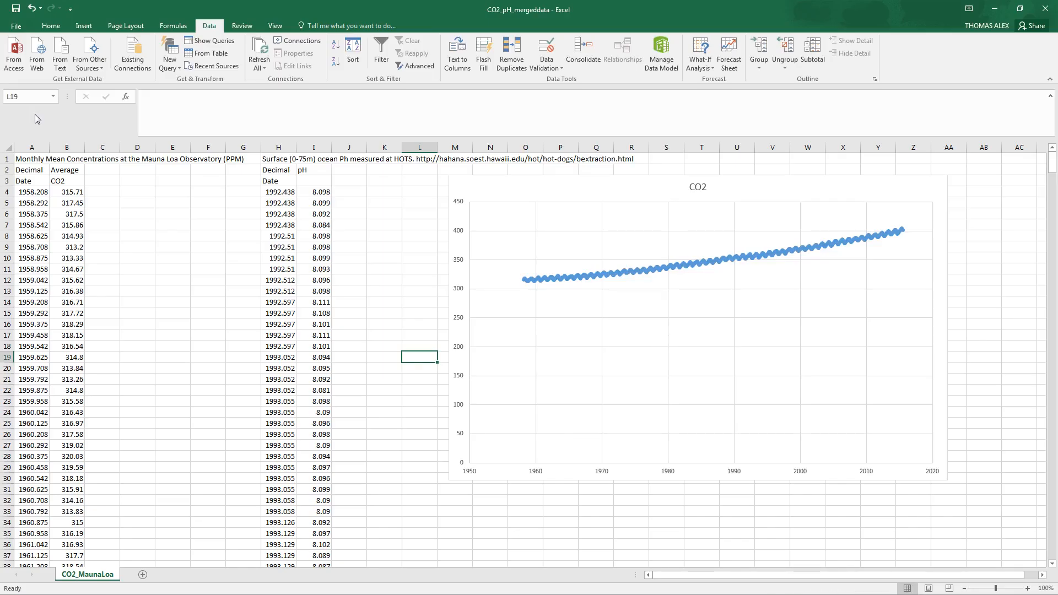
click(19, 28)
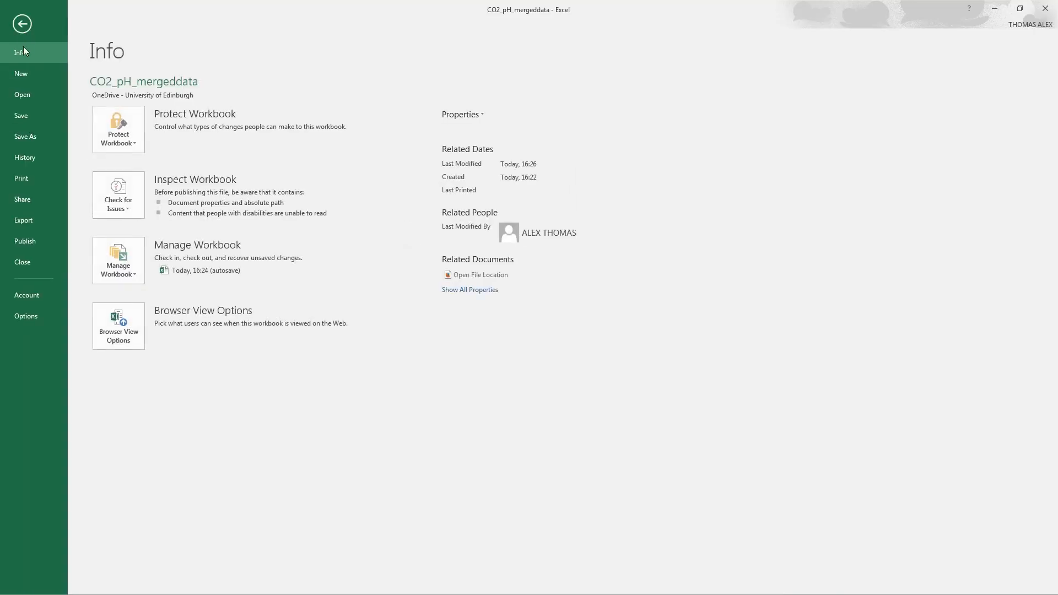
click(42, 118)
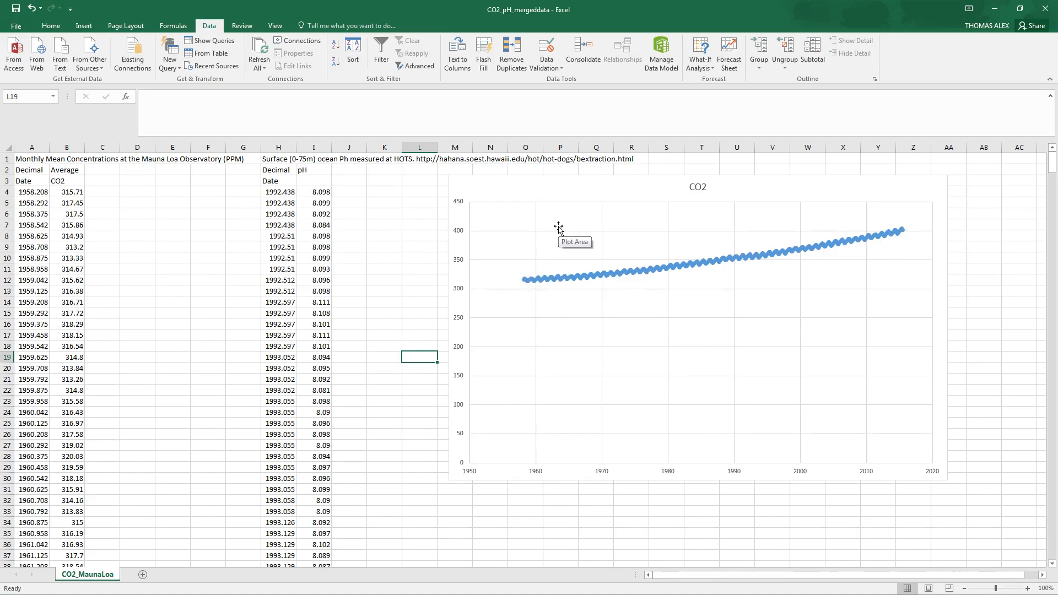
Format the CO2 chart's vertical axis with a solid black line 2 pt wide
double_click(457, 292)
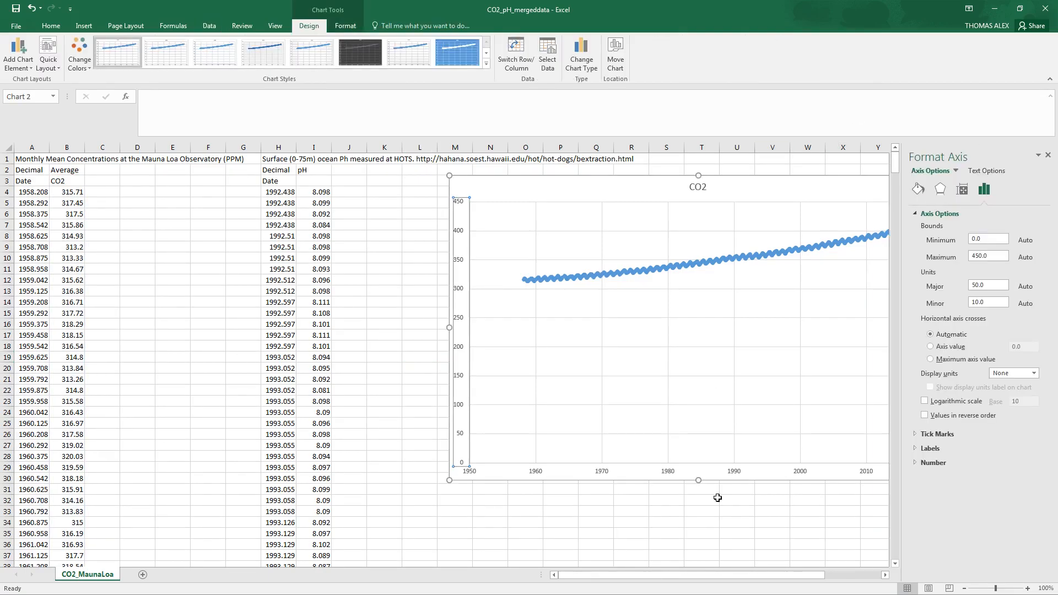
drag(615, 575, 673, 574)
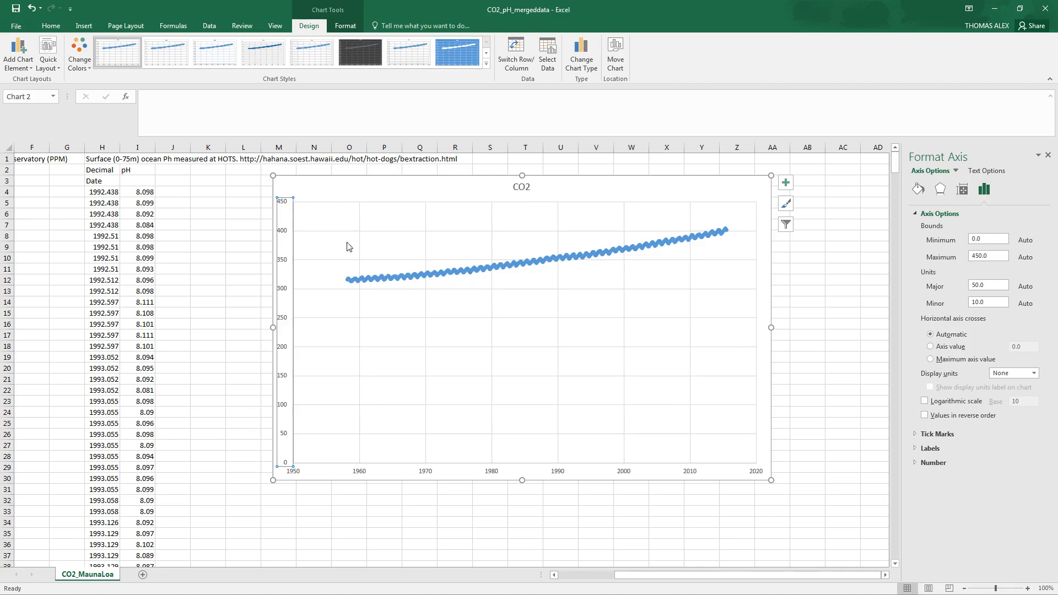
click(919, 190)
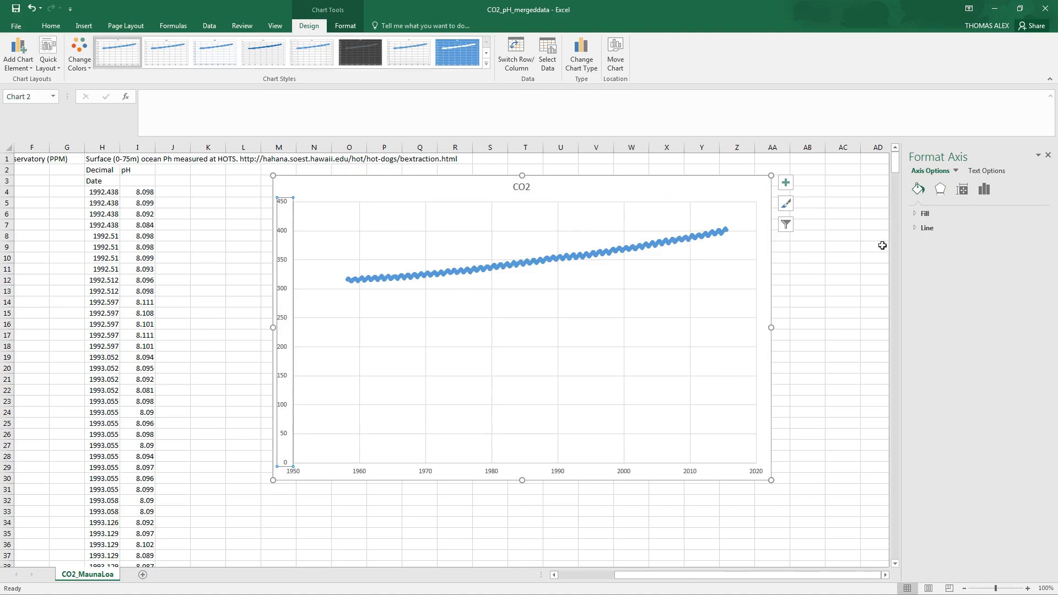
click(921, 228)
click(1034, 300)
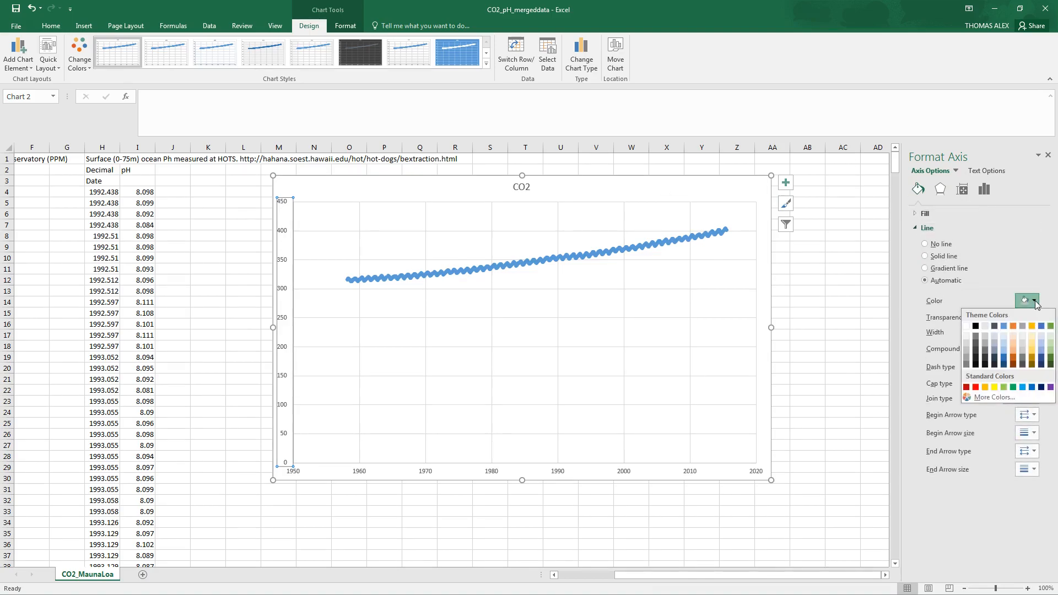
click(976, 329)
click(1035, 329)
click(1035, 330)
click(1035, 330)
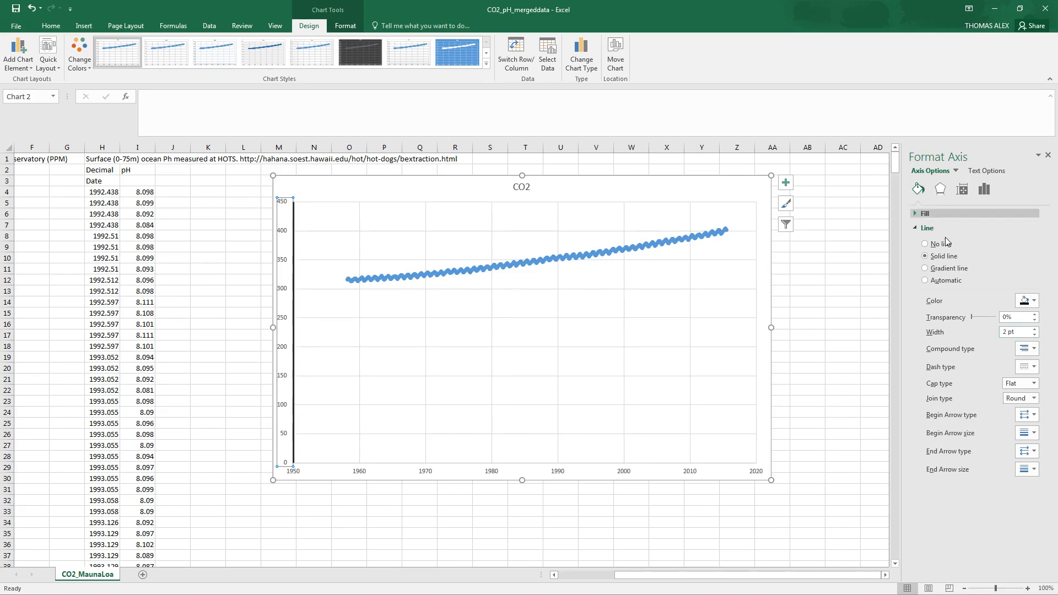
Set the vertical axis minimum to 300 and its major unit to 25
click(985, 193)
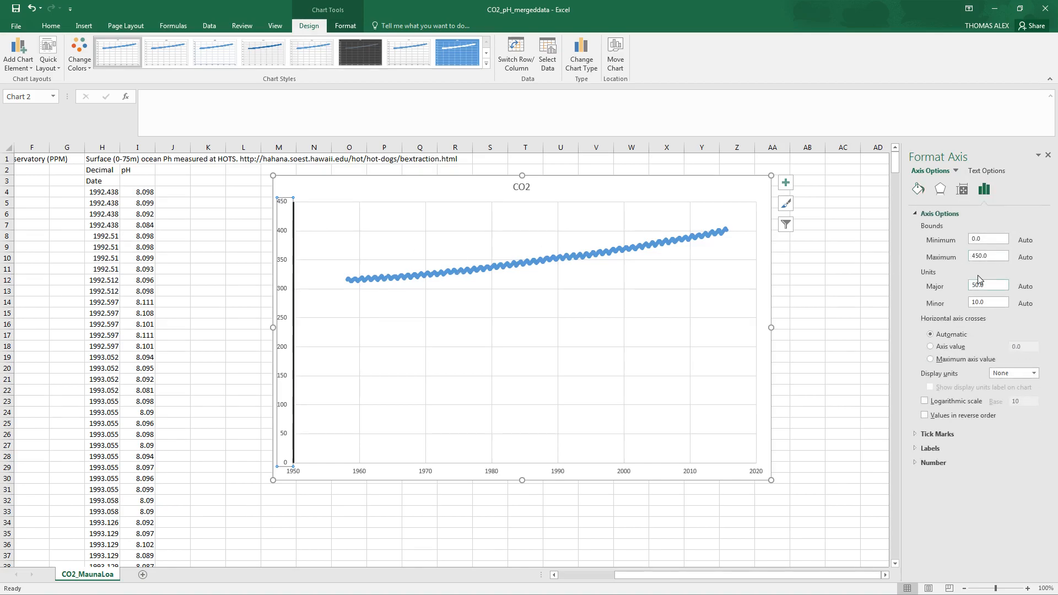
drag(994, 238, 959, 241)
click(997, 257)
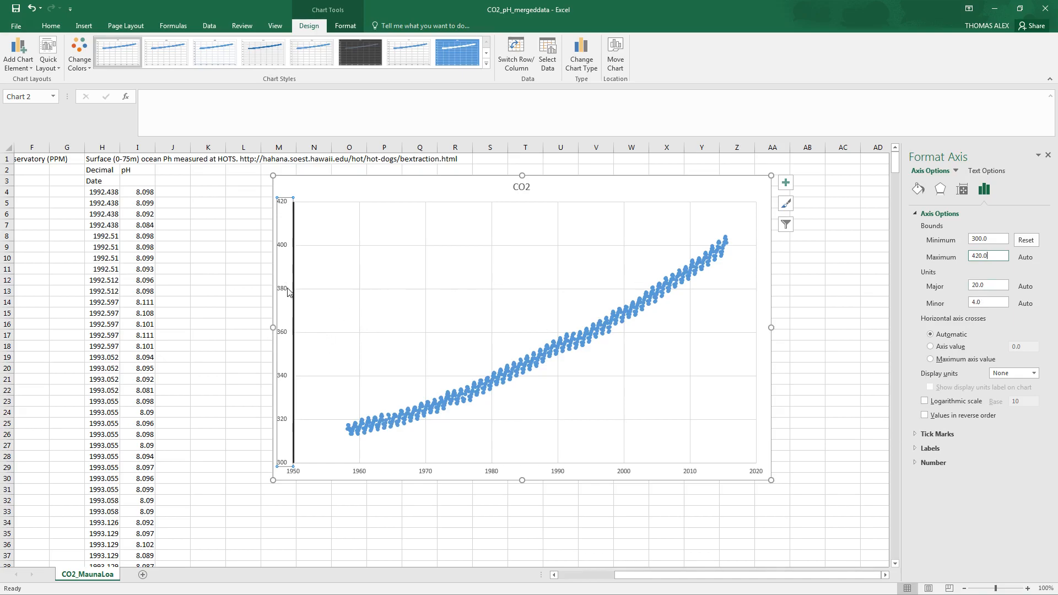
click(984, 285)
text(25)
click(997, 302)
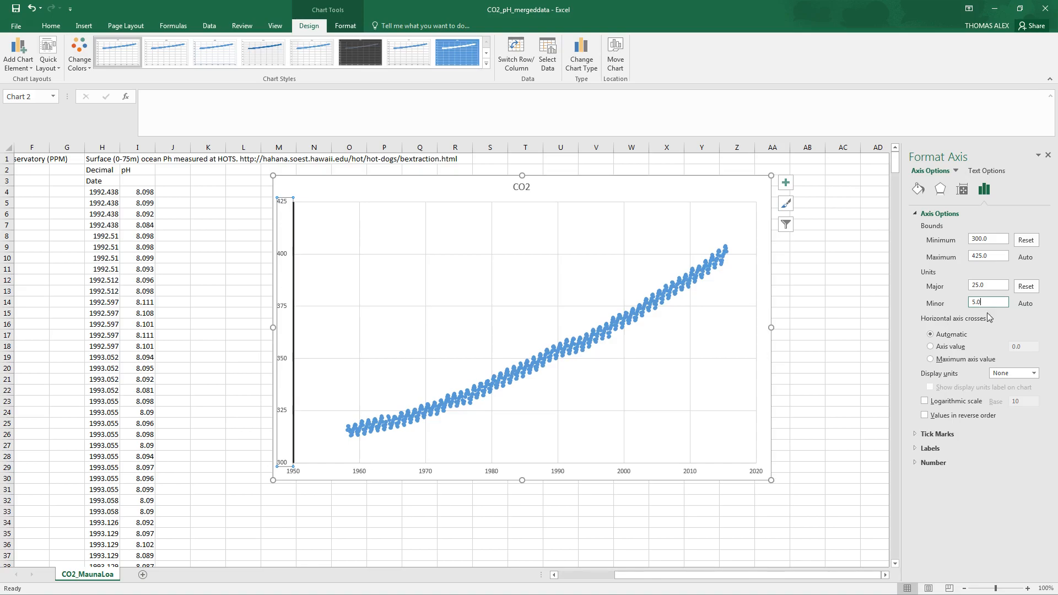
Set the vertical axis's major tick marks to Inside
click(915, 435)
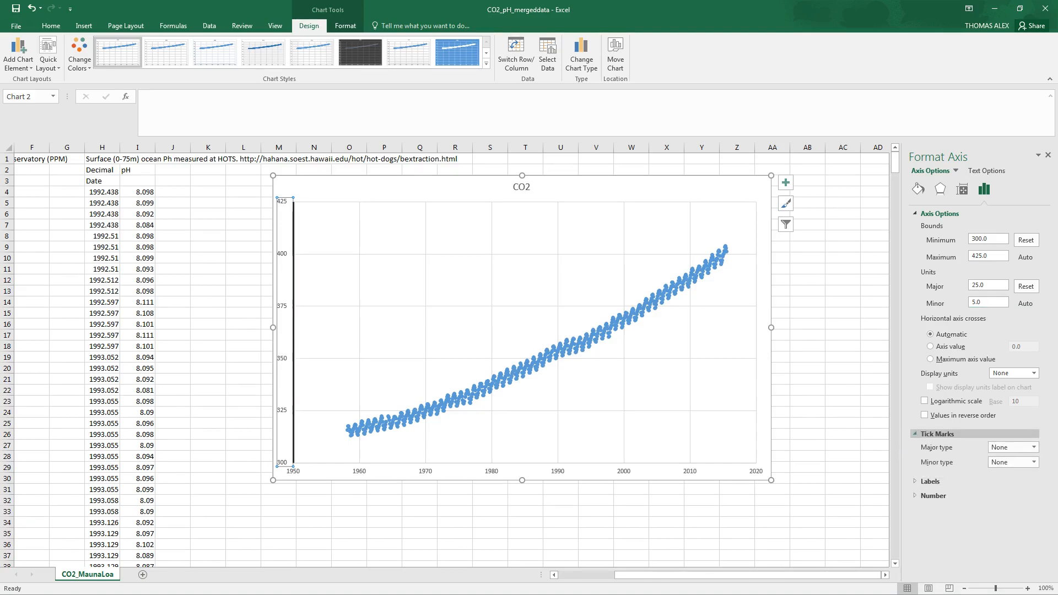
click(1034, 447)
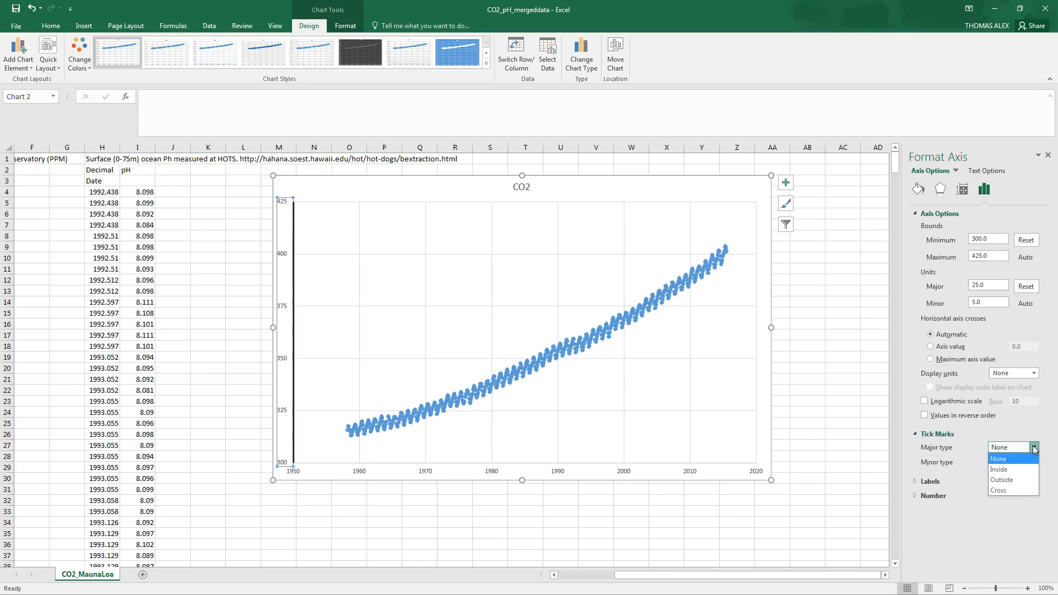
click(1011, 469)
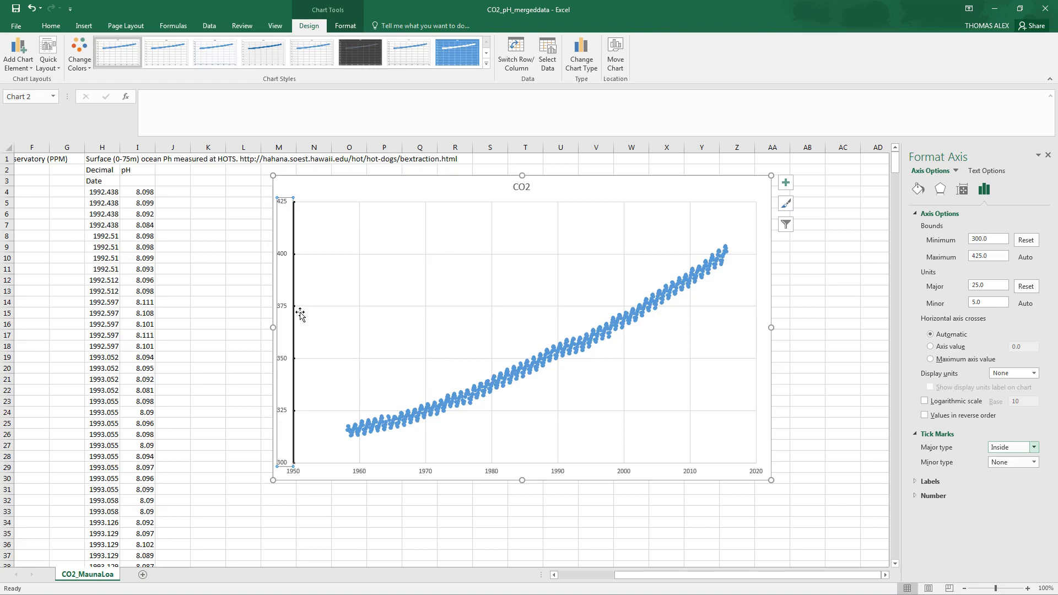
Give the chart's horizontal axis a solid black 2 pt line and major tick marks set to Inside
click(492, 472)
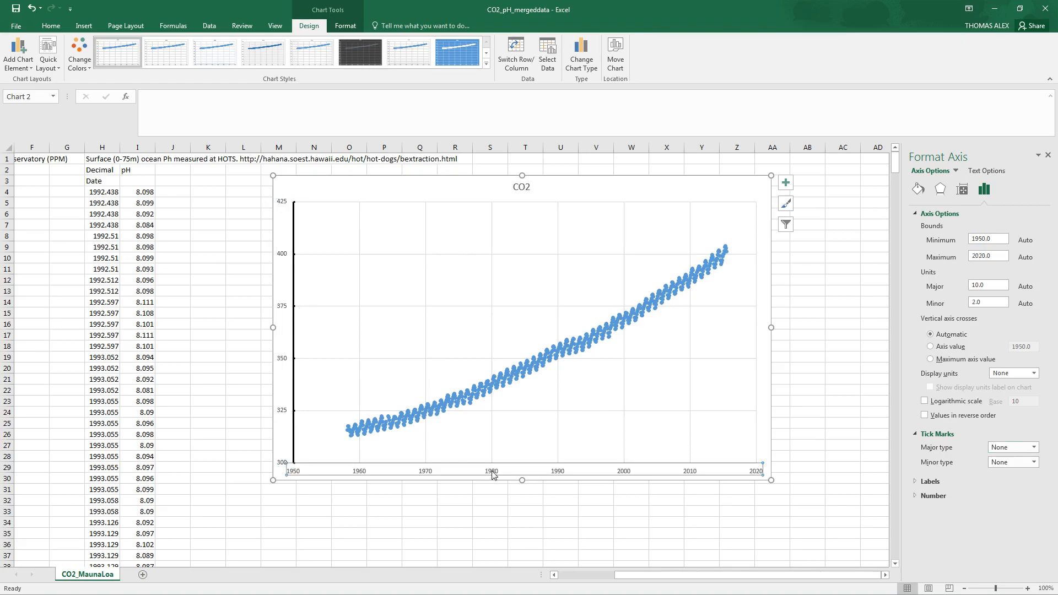
click(918, 189)
click(1034, 301)
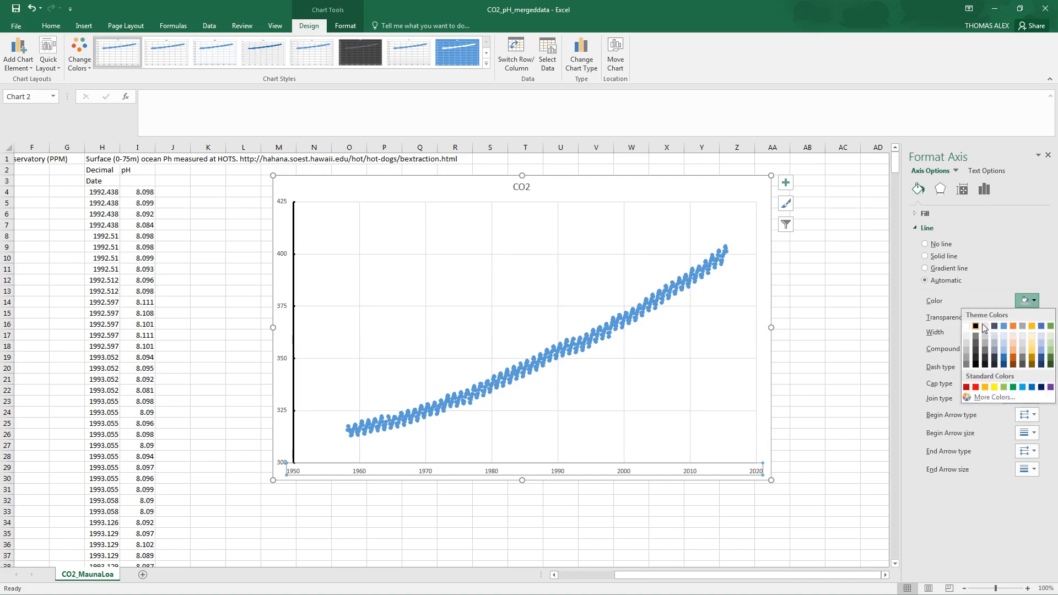
click(975, 325)
click(1034, 329)
click(1034, 329)
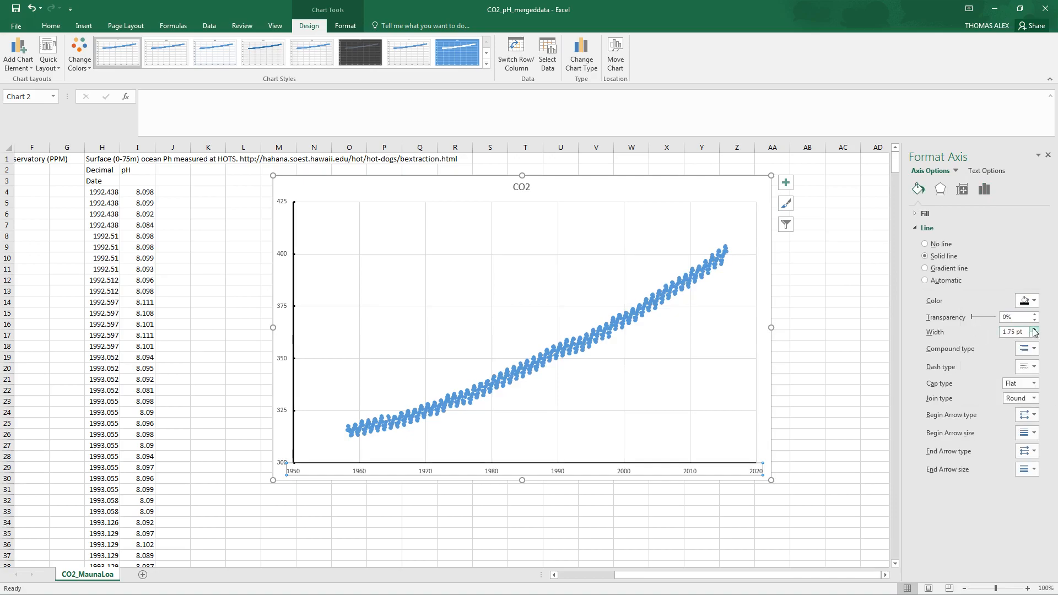
click(1034, 329)
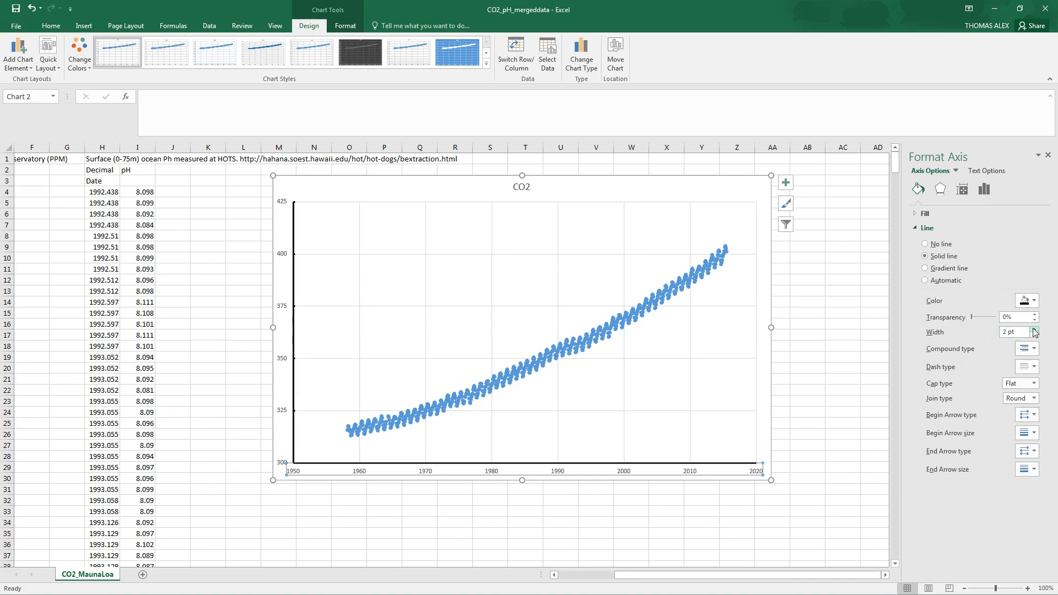
click(984, 189)
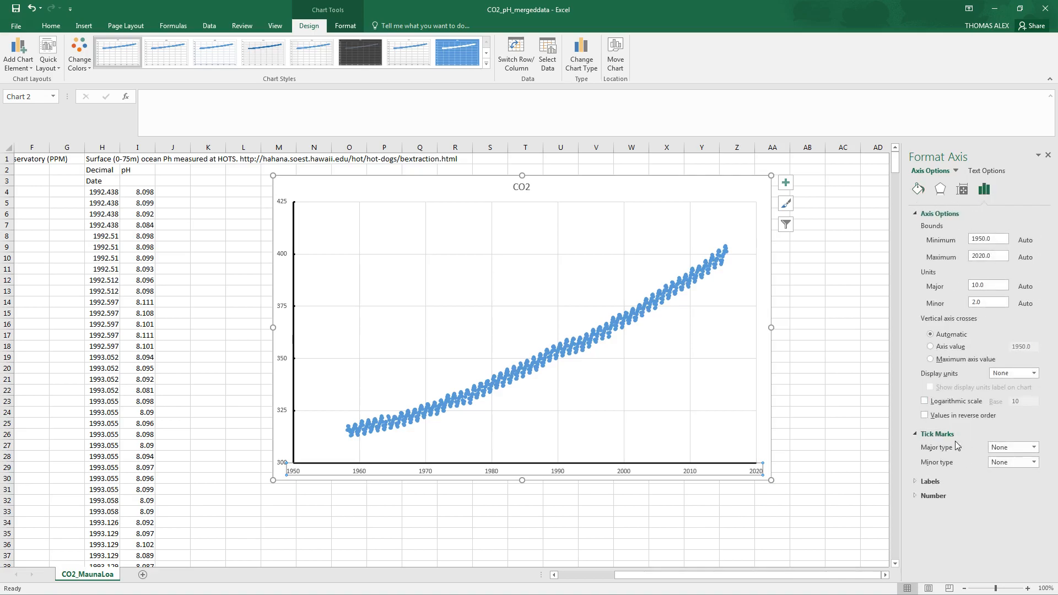
click(1034, 446)
click(786, 184)
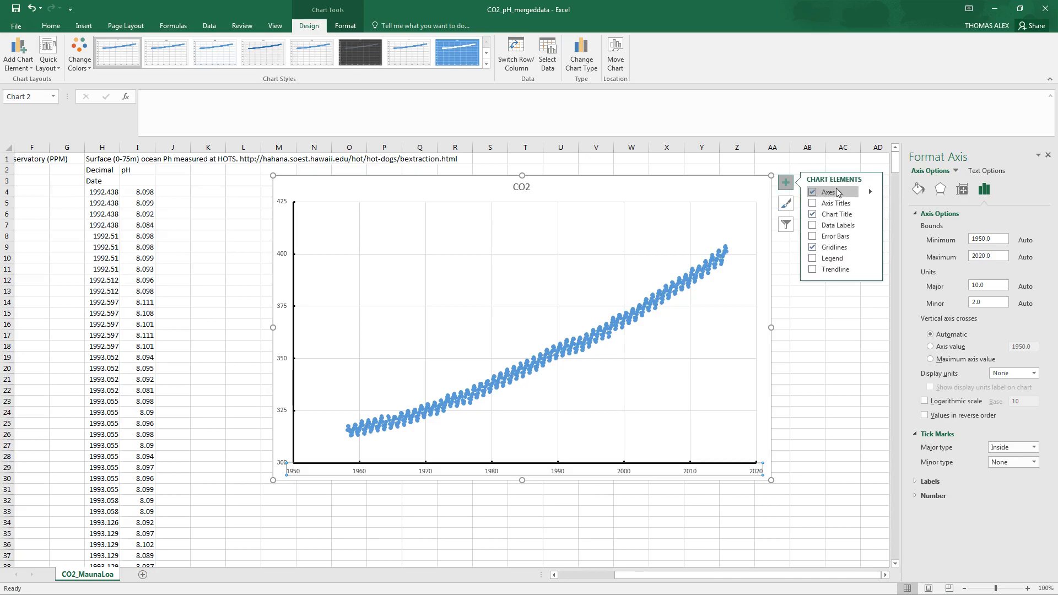
click(735, 169)
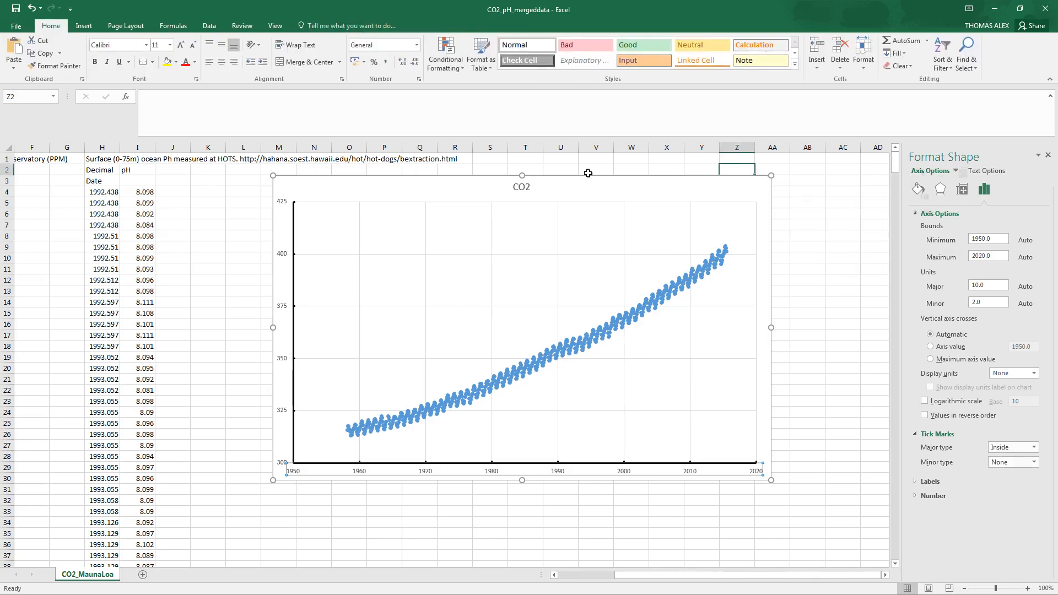
Add a primary horizontal and a primary vertical axis title to the CO2 chart
click(348, 193)
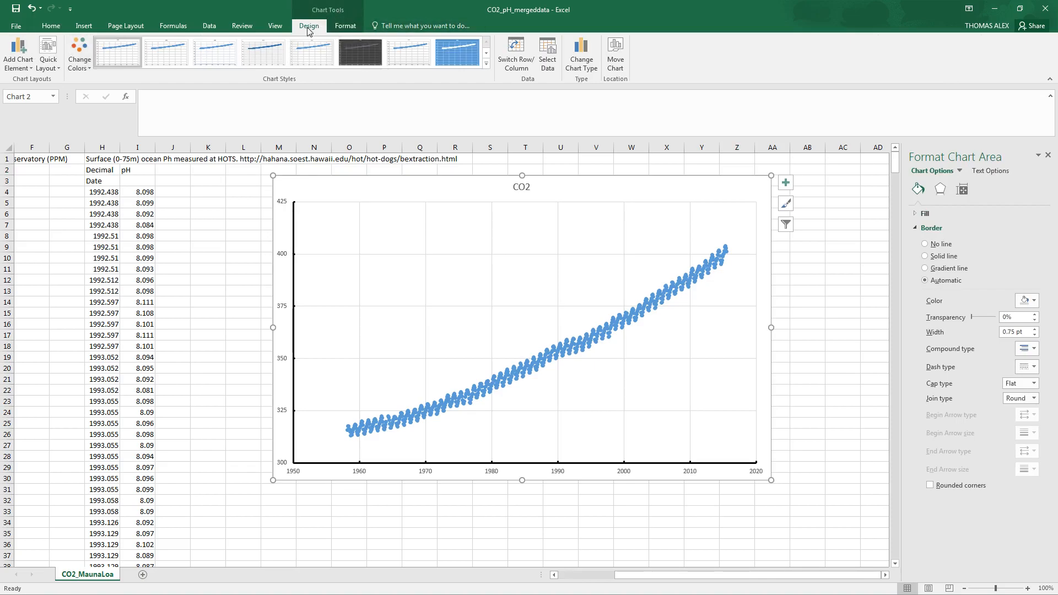
click(29, 66)
mouse_move(36, 98)
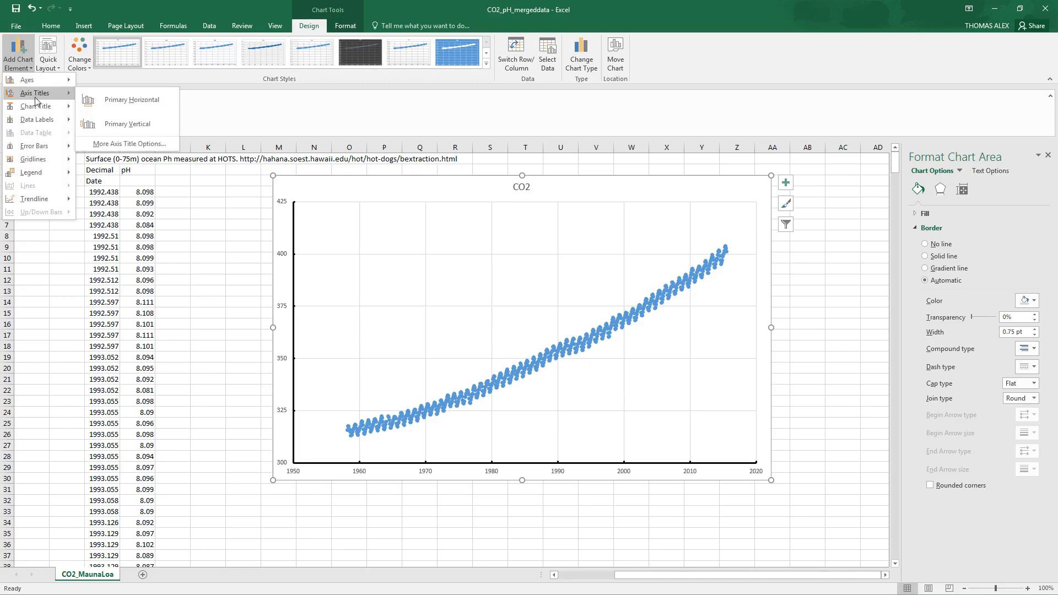
click(128, 101)
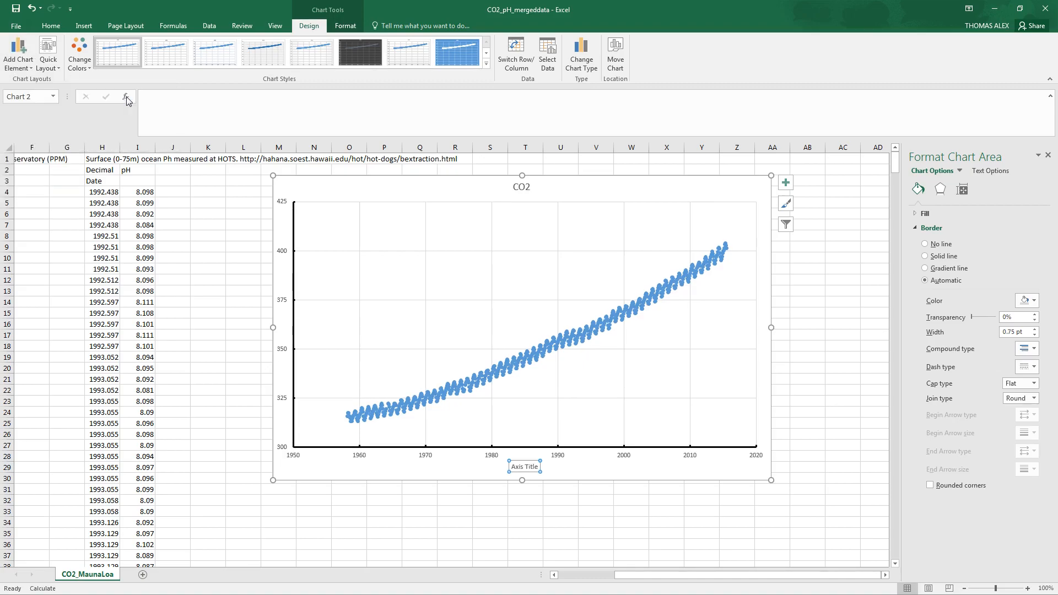
click(19, 55)
mouse_move(35, 102)
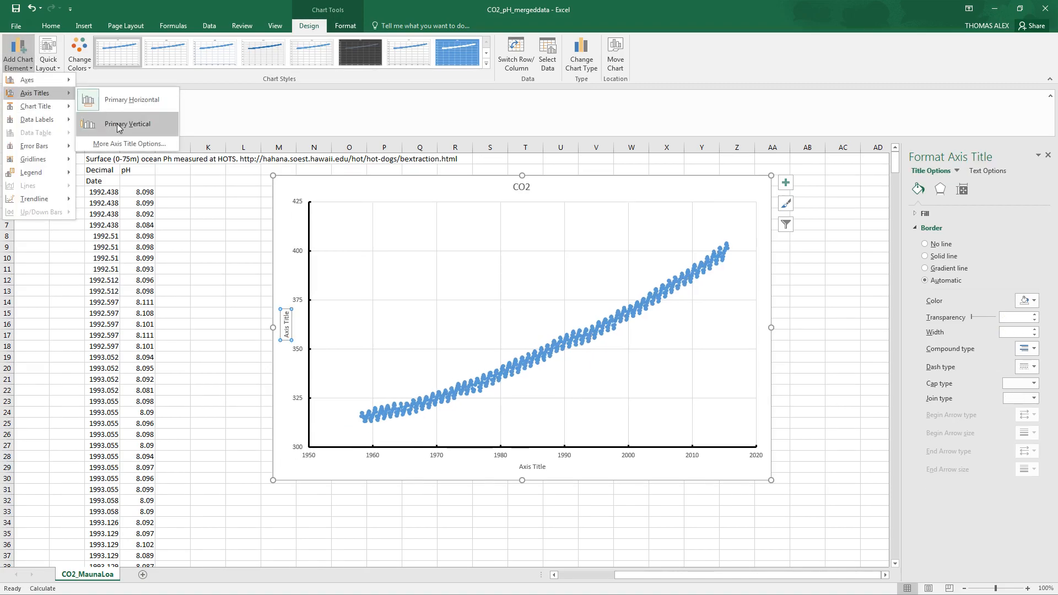
click(127, 122)
Title the chart's horizontal axis "Year" and its vertical axis "CO2 ppm"
click(526, 467)
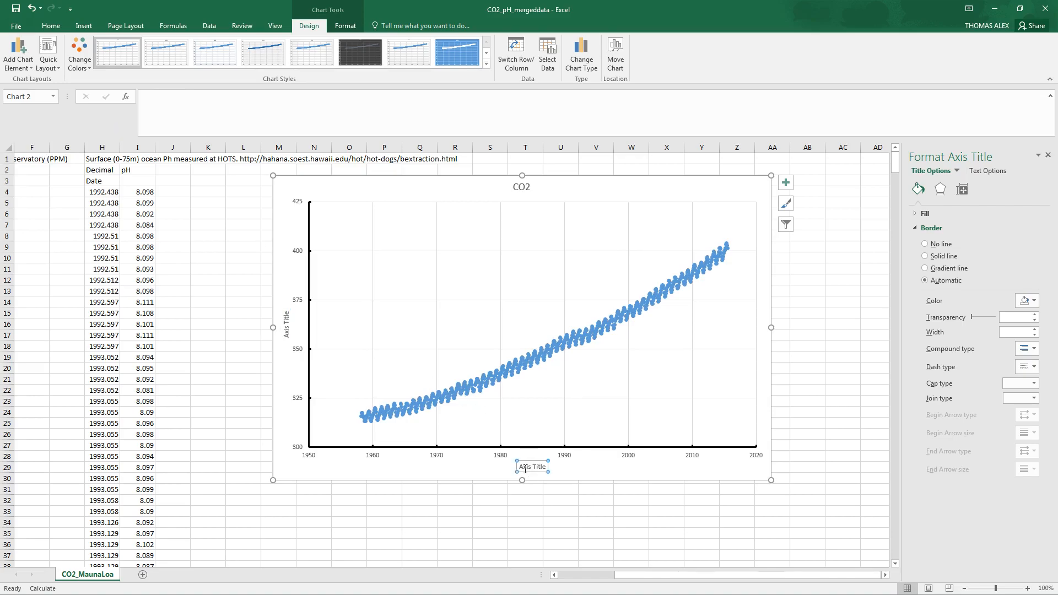
drag(519, 467, 555, 468)
text(Year)
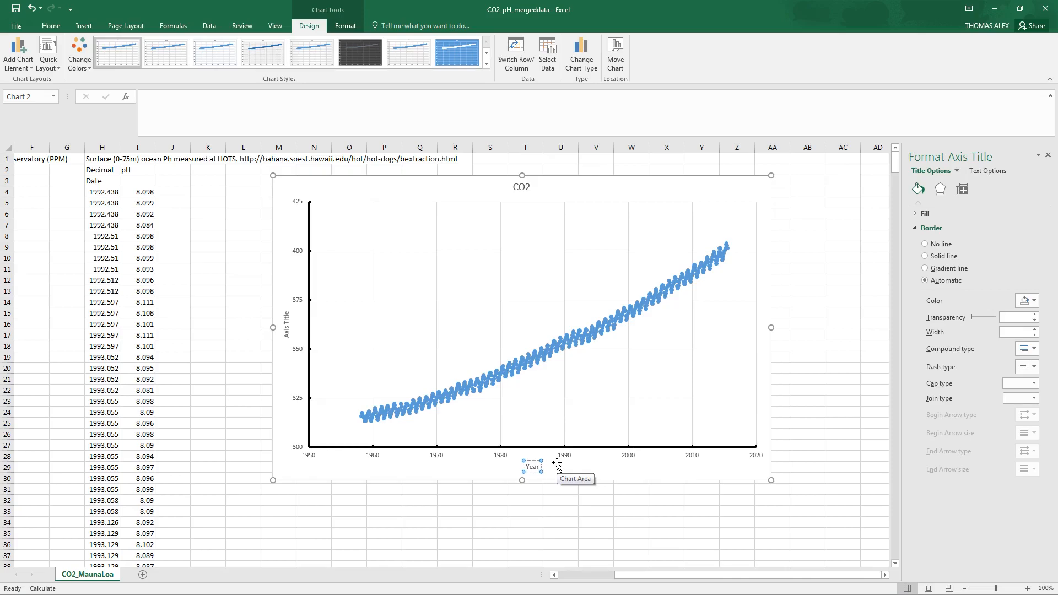
click(285, 326)
drag(285, 311, 287, 339)
text(CO2)
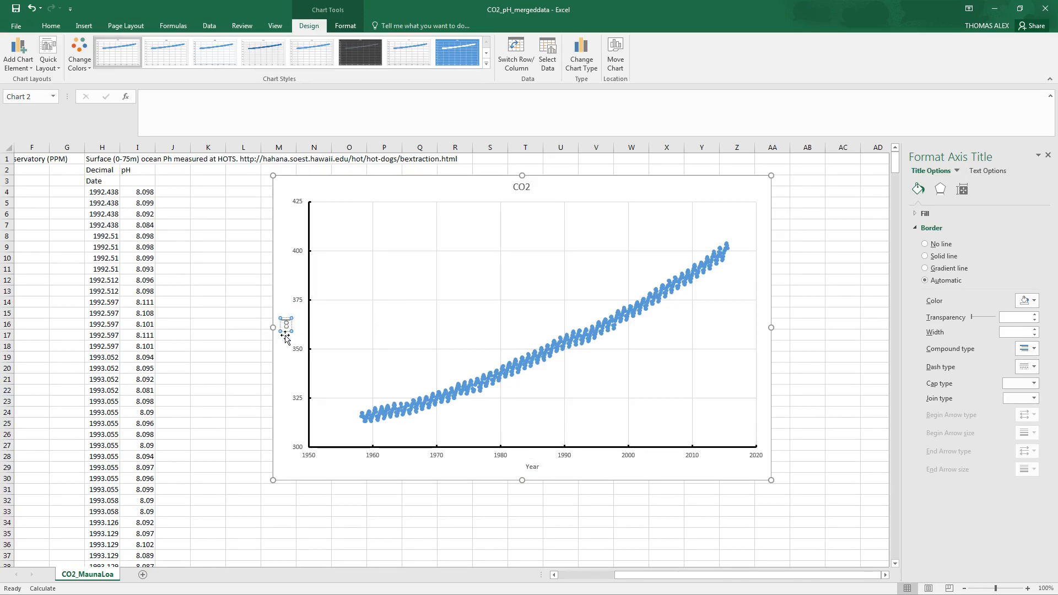
text( ppm)
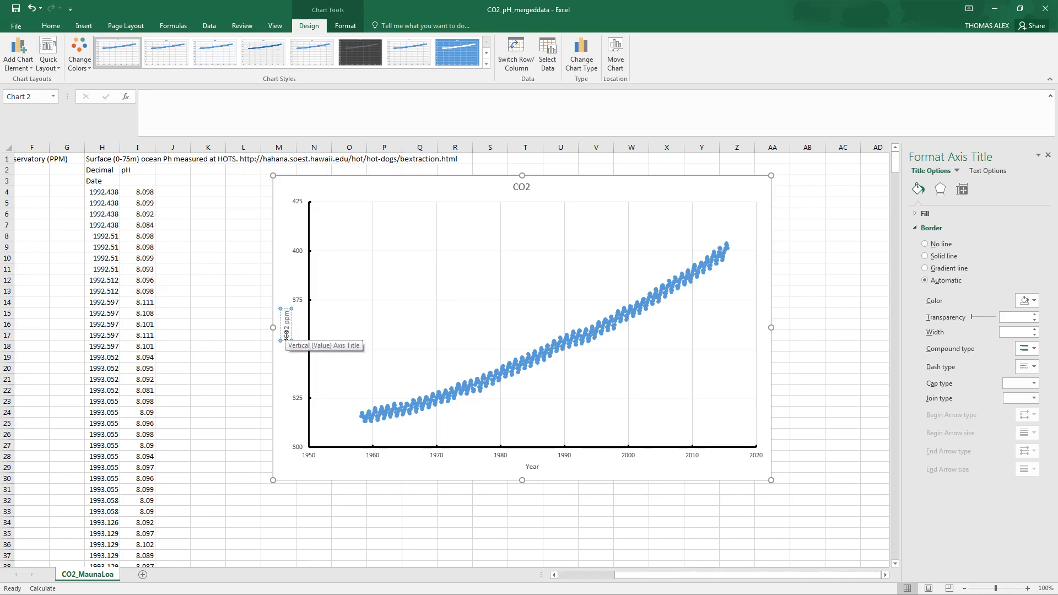
drag(286, 329, 288, 334)
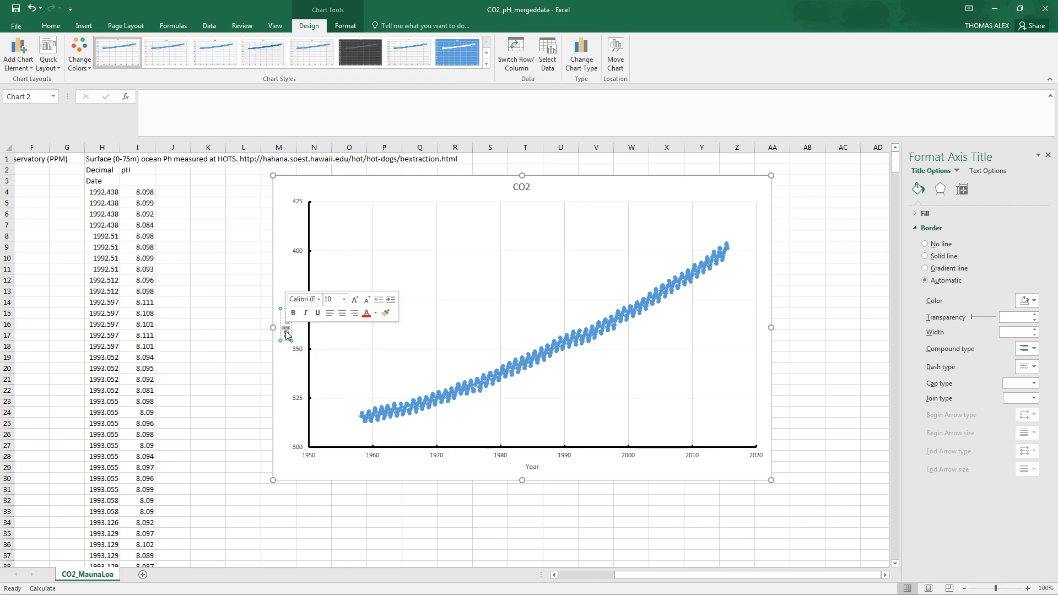
right_click(286, 330)
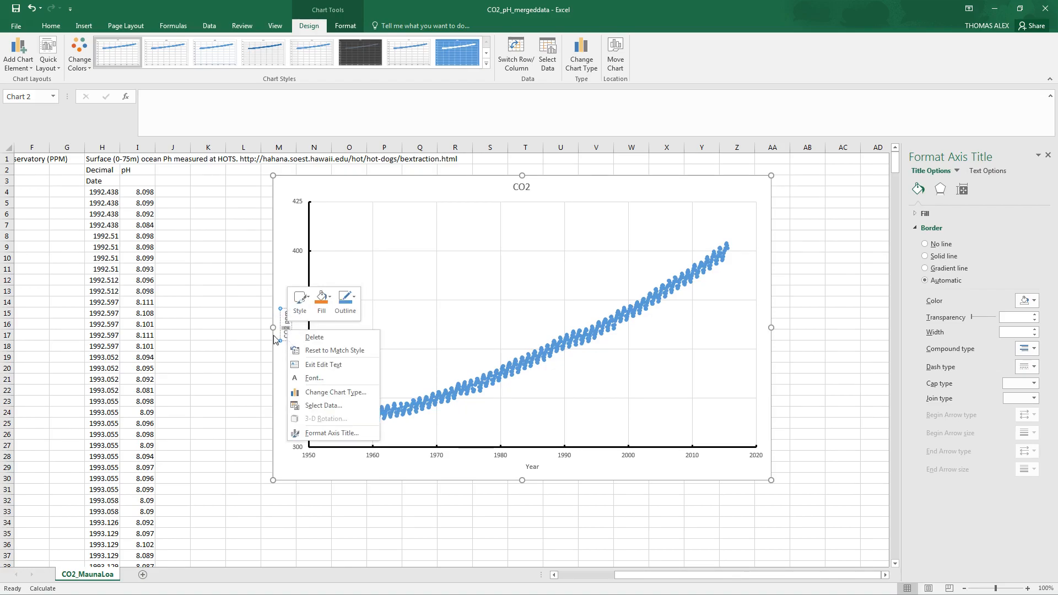
click(332, 433)
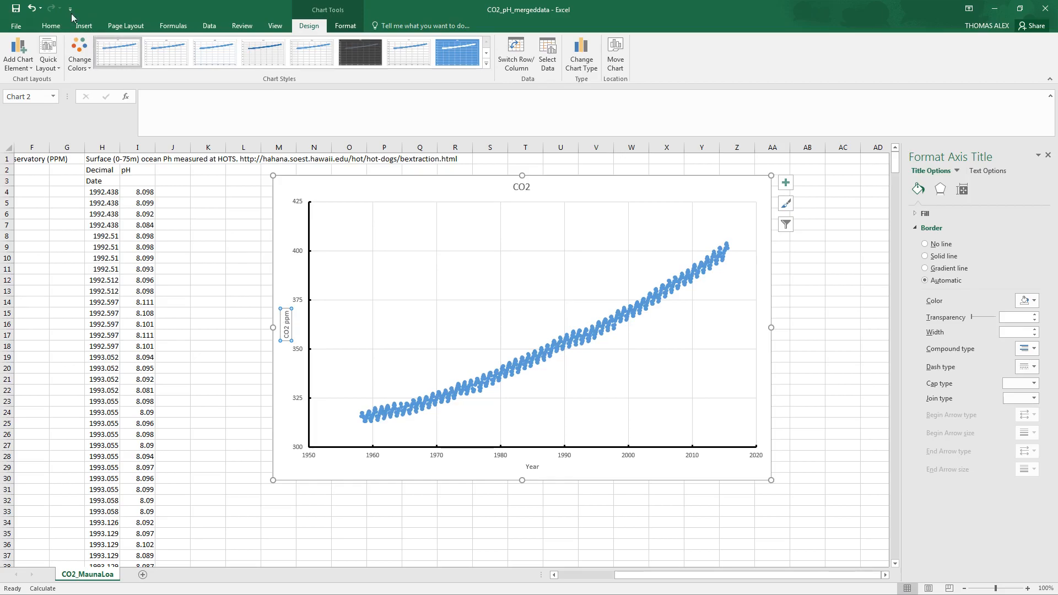
Enlarge the vertical axis title's font size to 18
click(47, 25)
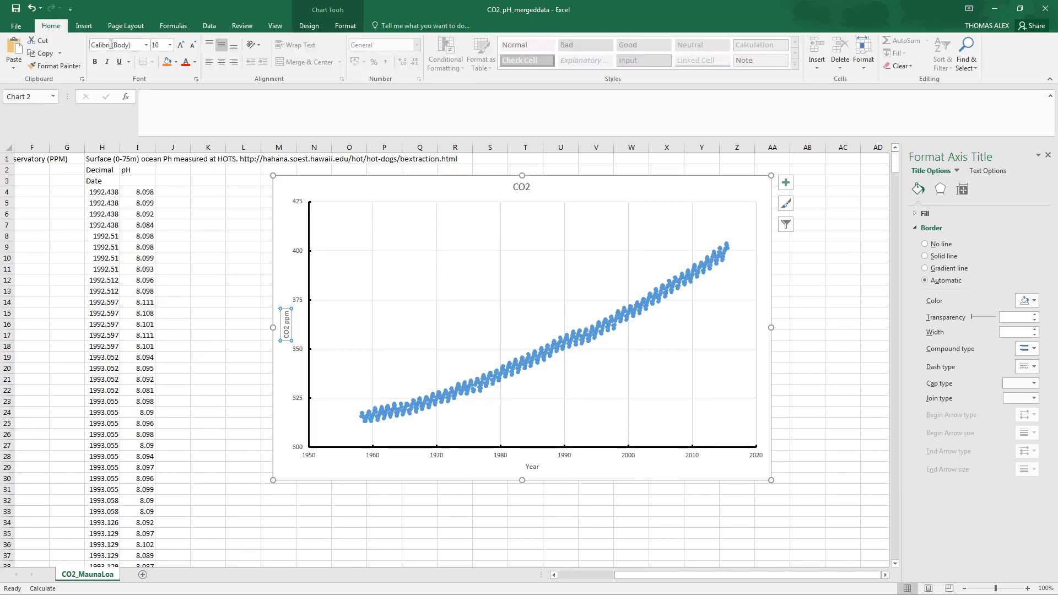
click(181, 45)
click(181, 45)
click(181, 45)
click(181, 45)
click(181, 45)
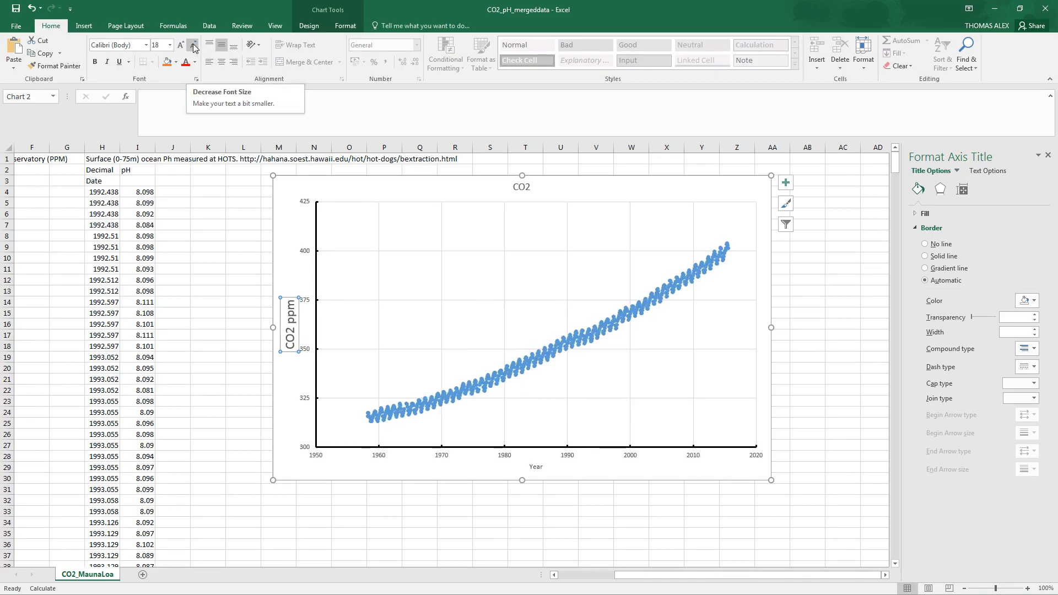
Format the 2 of "CO2" in the vertical axis title as subscript
click(290, 334)
drag(291, 336, 295, 331)
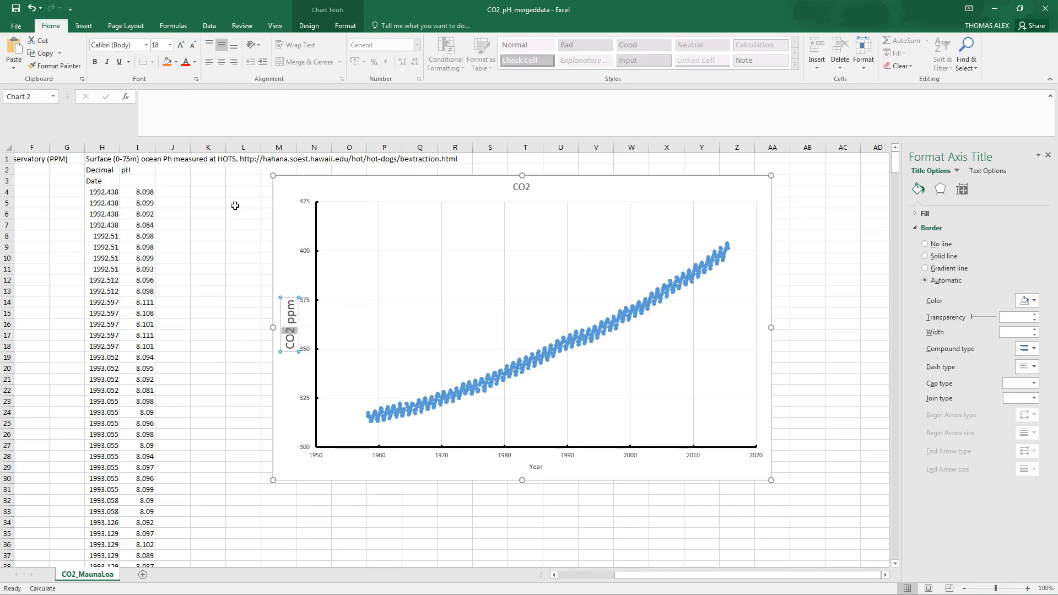
click(197, 80)
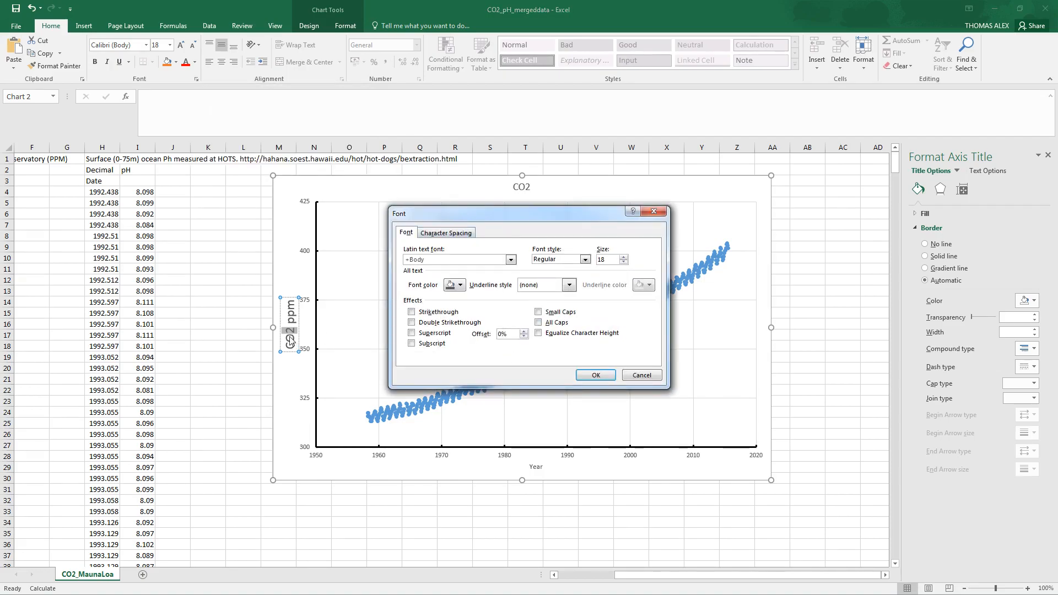
click(412, 343)
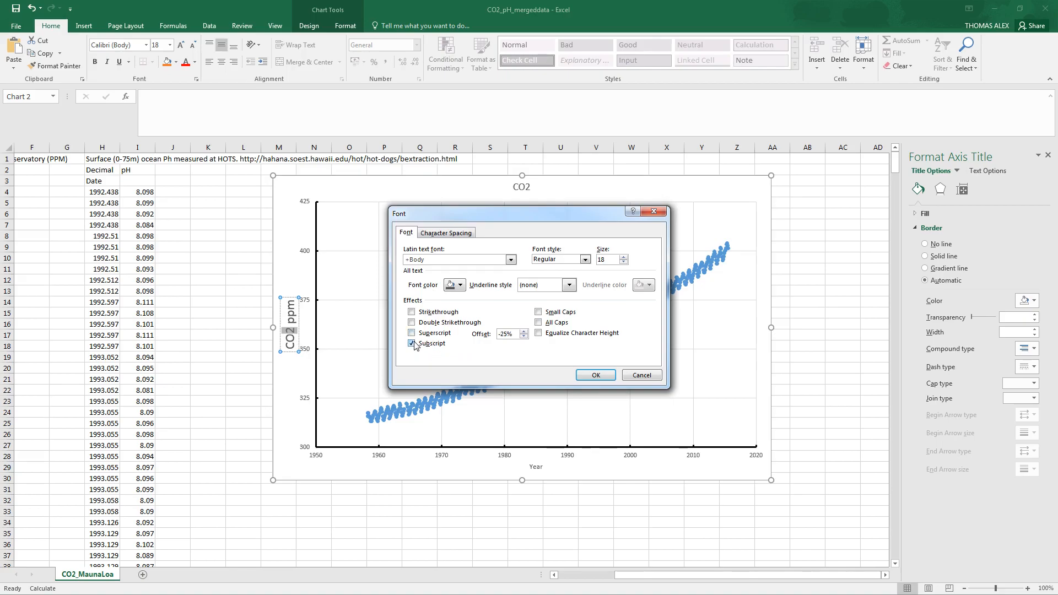
click(596, 375)
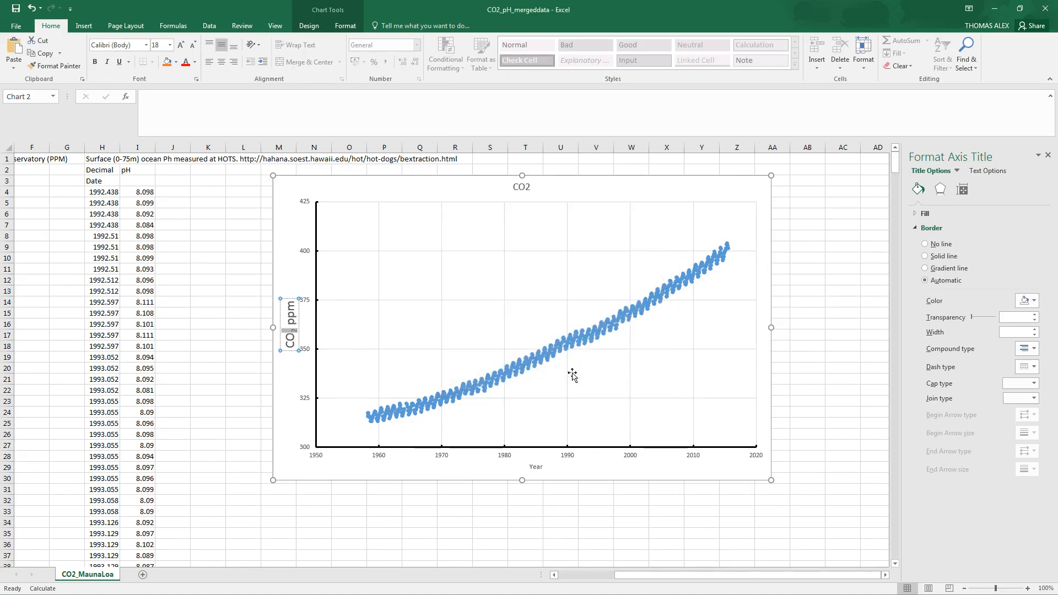
Set the whole vertical axis title's font color to black
click(290, 299)
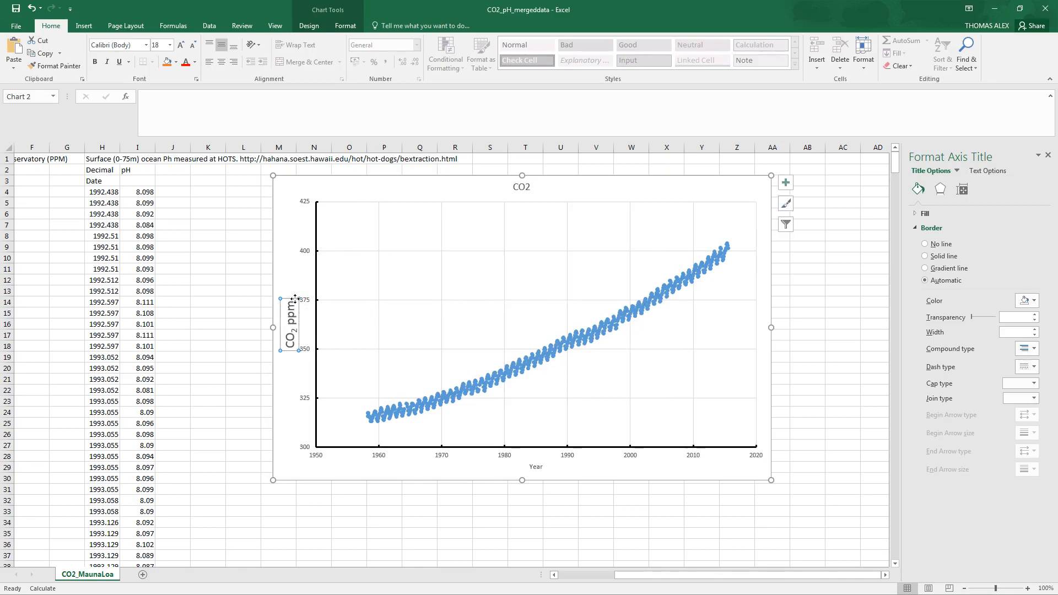
click(195, 62)
click(188, 72)
Enlarge the font of the vertical axis's number labels to size 12
click(304, 257)
click(181, 47)
click(182, 46)
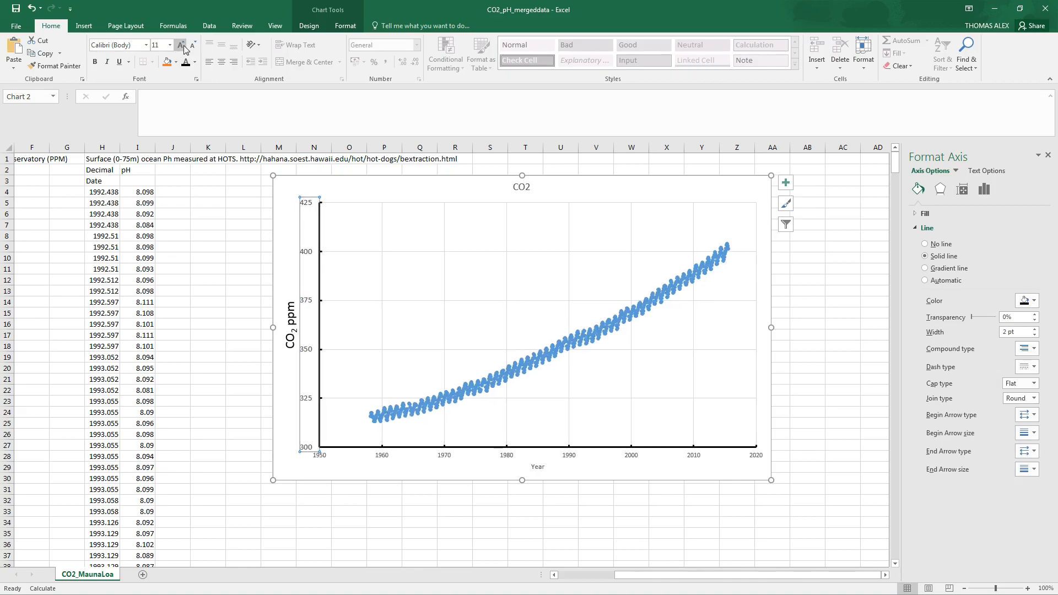
click(183, 47)
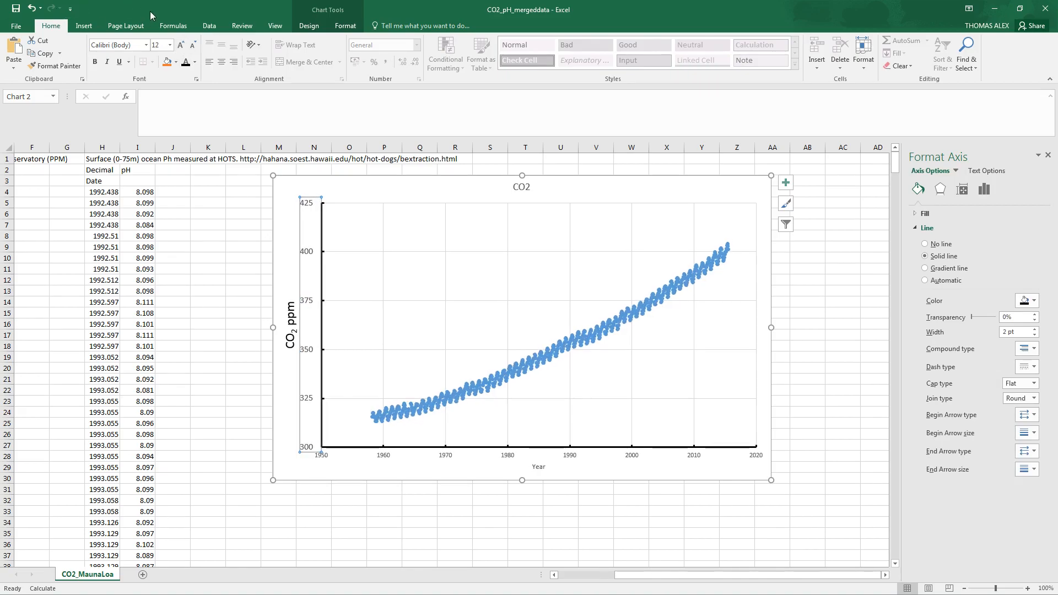
Enlarge the font of the horizontal axis's year labels to match the vertical axis labels
click(508, 455)
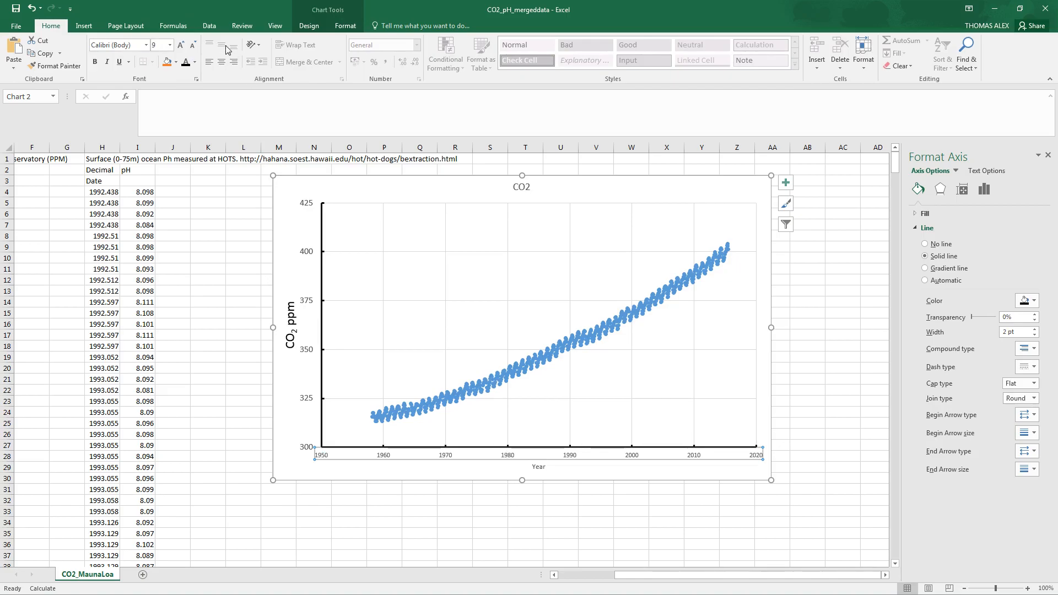
click(180, 47)
click(180, 47)
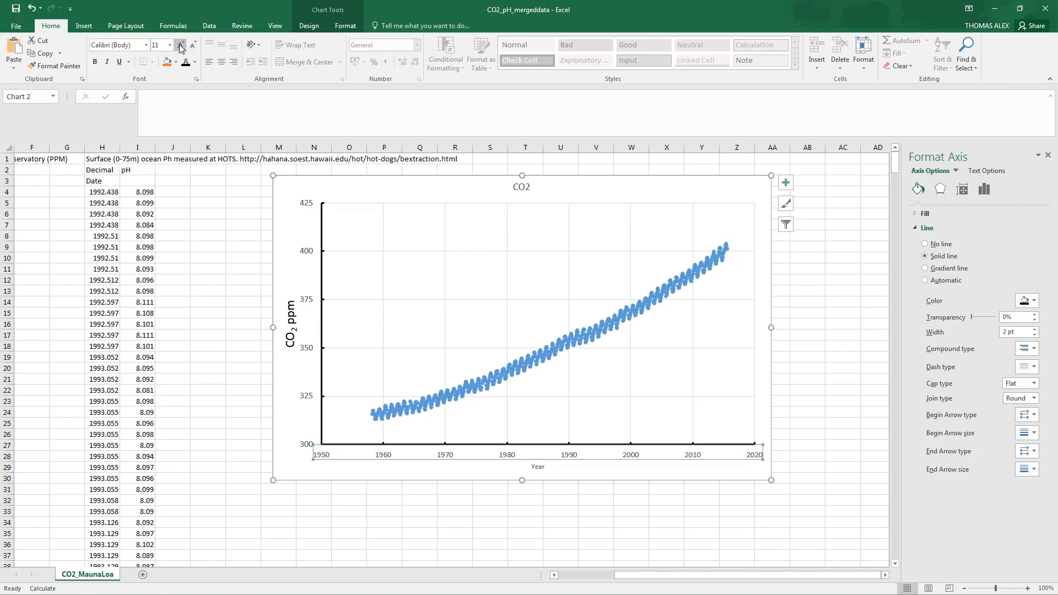
Enlarge the horizontal axis title "Year" to font size 18
click(539, 468)
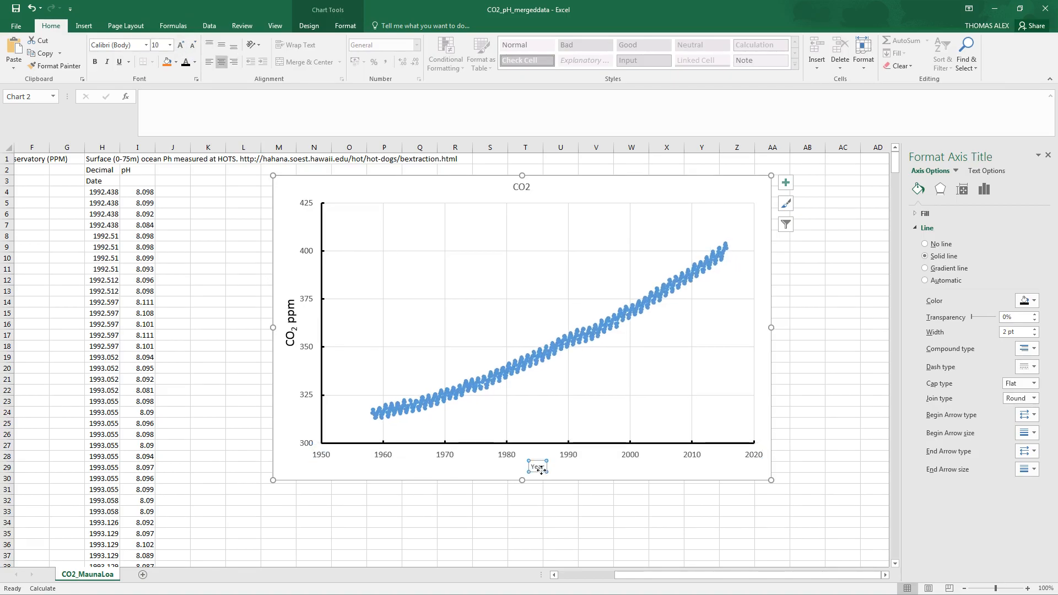
click(182, 46)
click(182, 47)
click(182, 46)
click(182, 46)
click(182, 46)
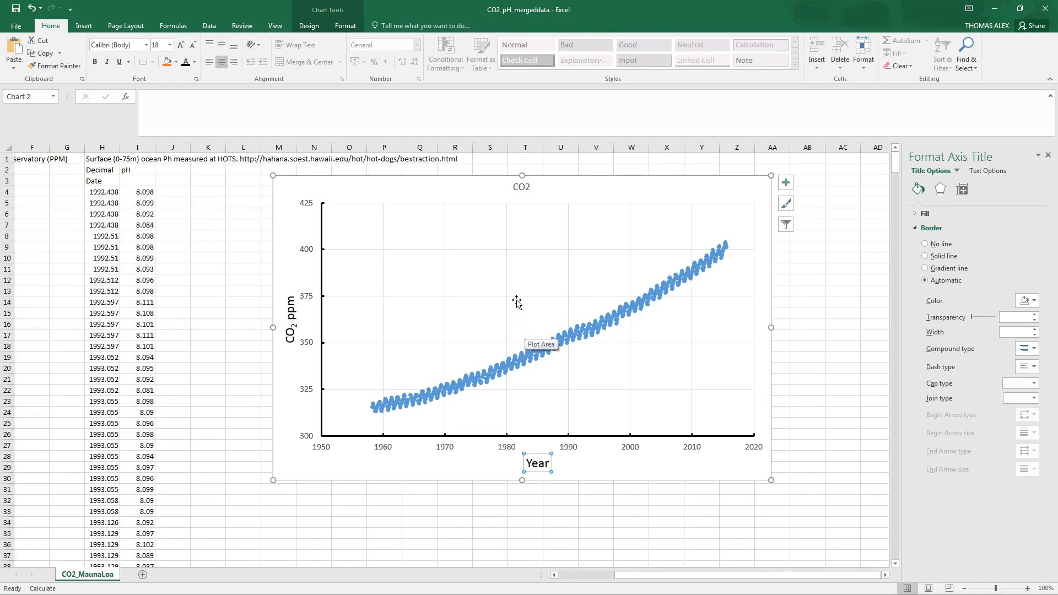
Hide the Horizontal (Value) Axis Major Gridlines by setting their line to No line
click(508, 278)
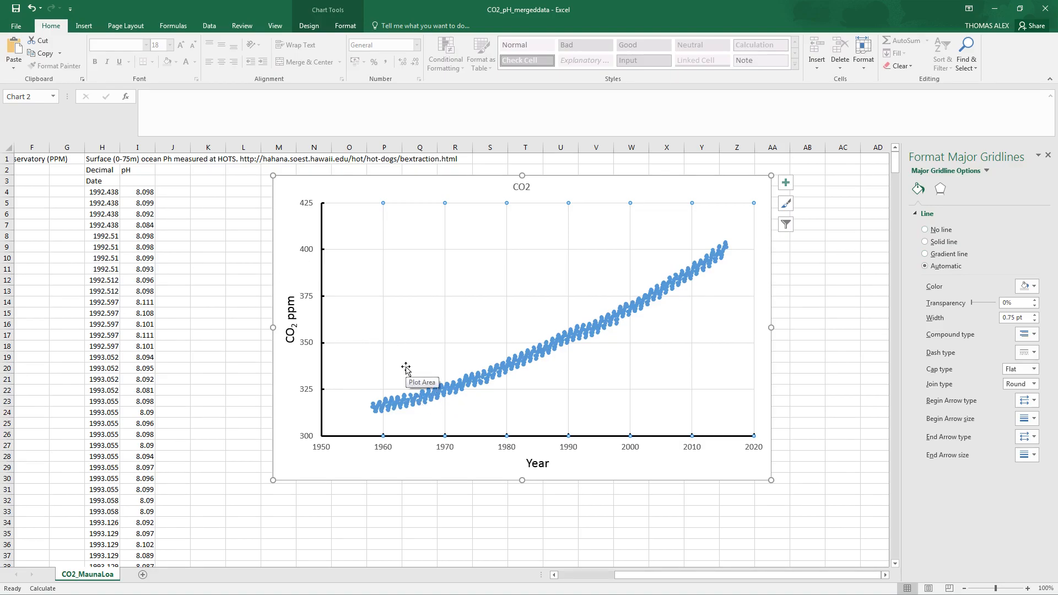
click(986, 171)
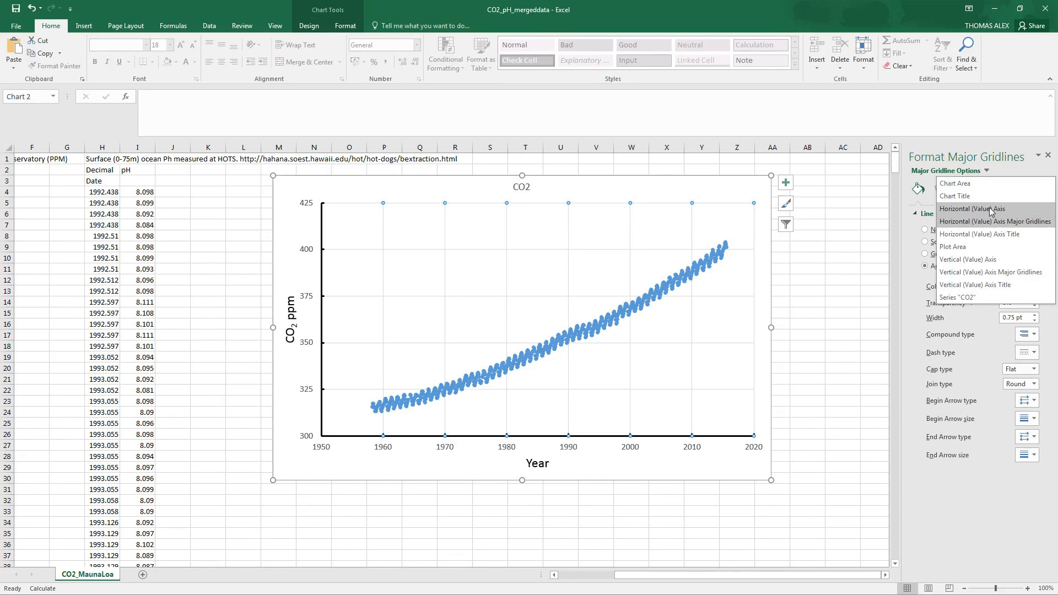
click(1008, 235)
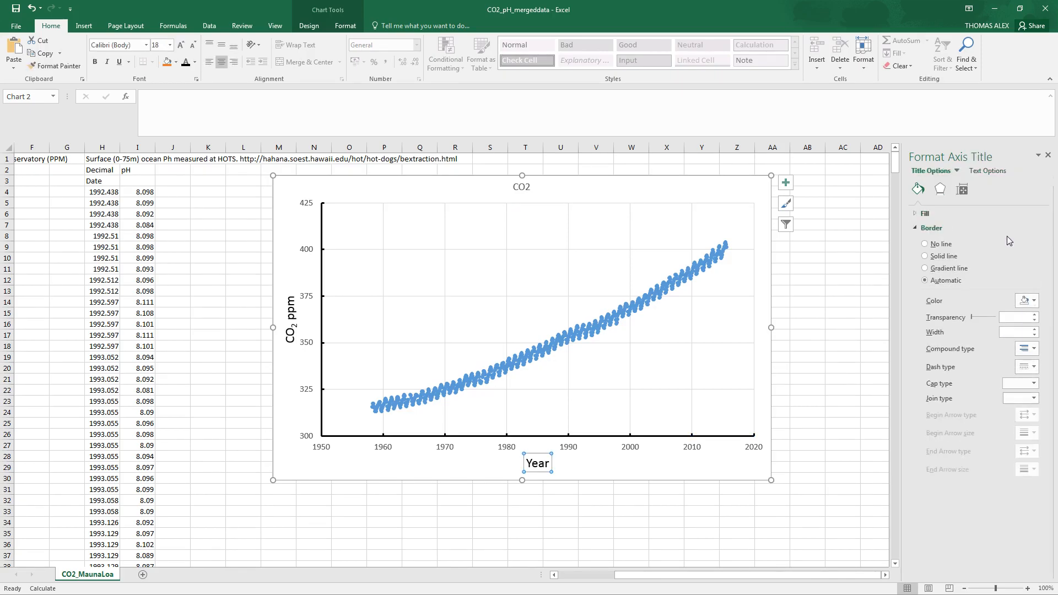
click(956, 171)
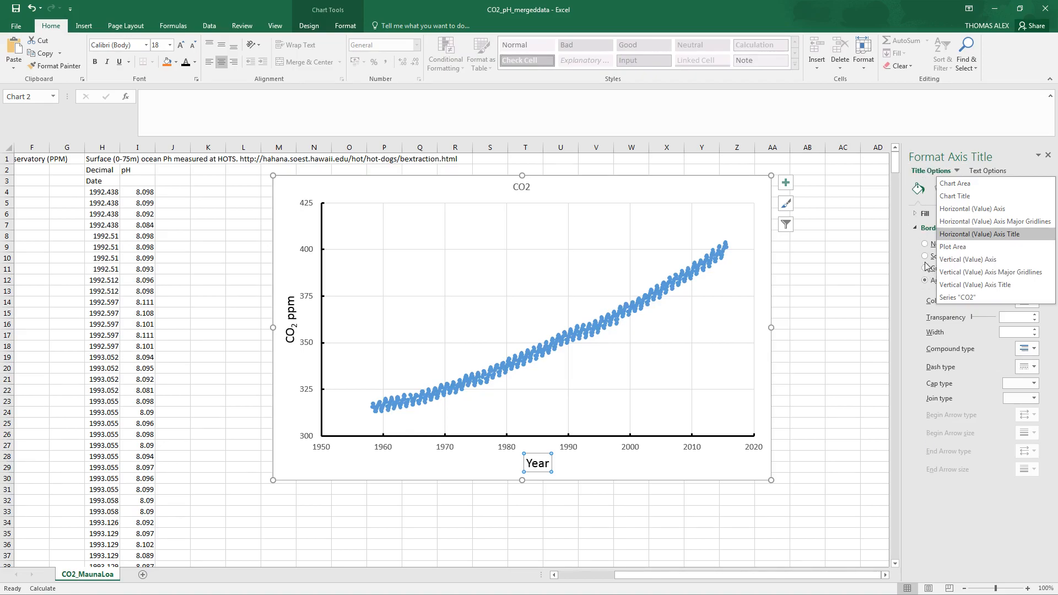
click(1022, 222)
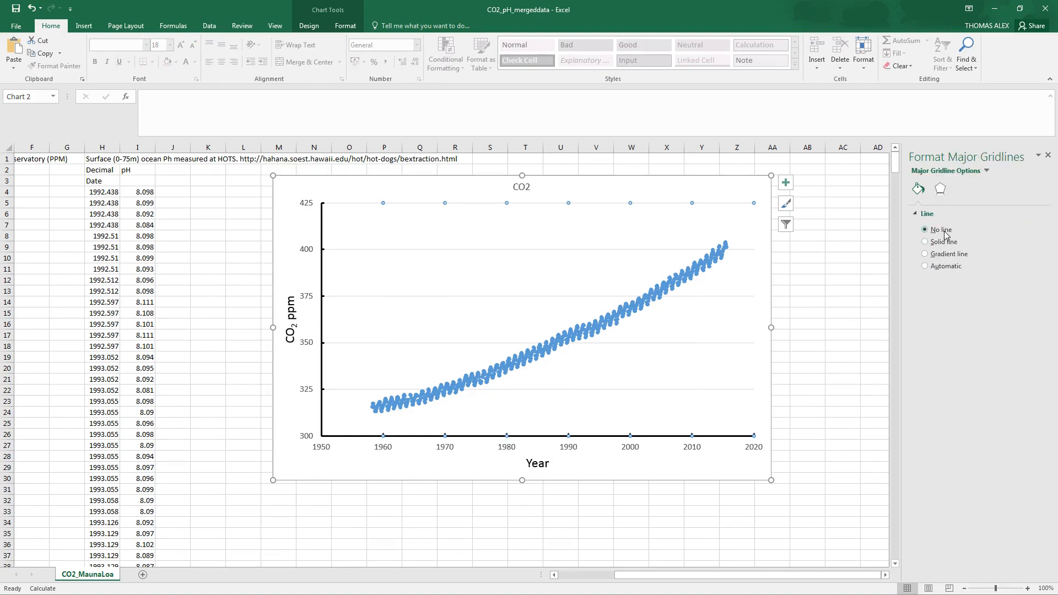
Set the Vertical (Value) Axis Major Gridlines to No line and deselect the chart
click(986, 171)
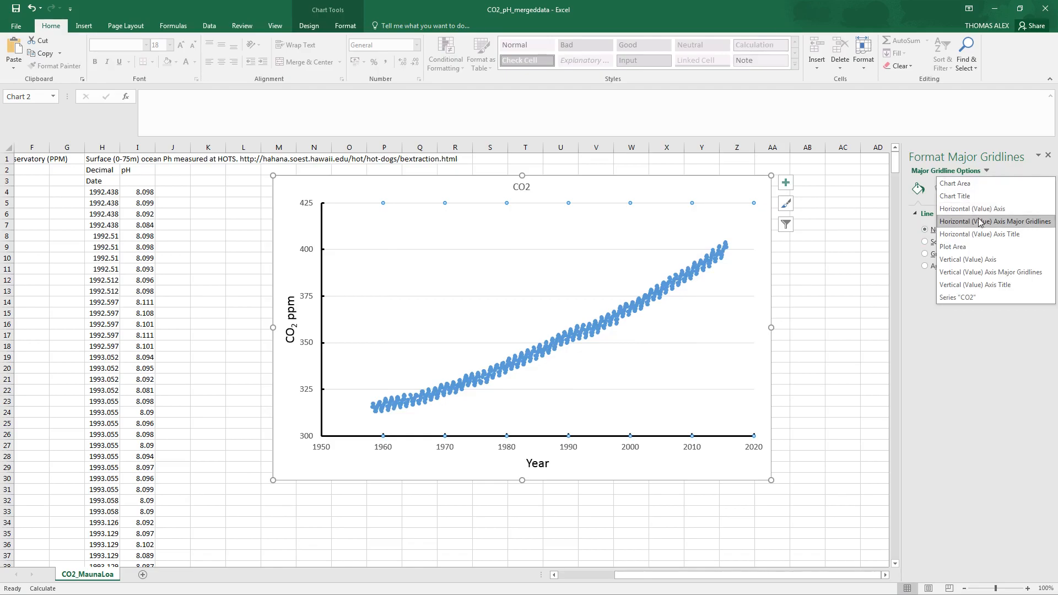
click(980, 271)
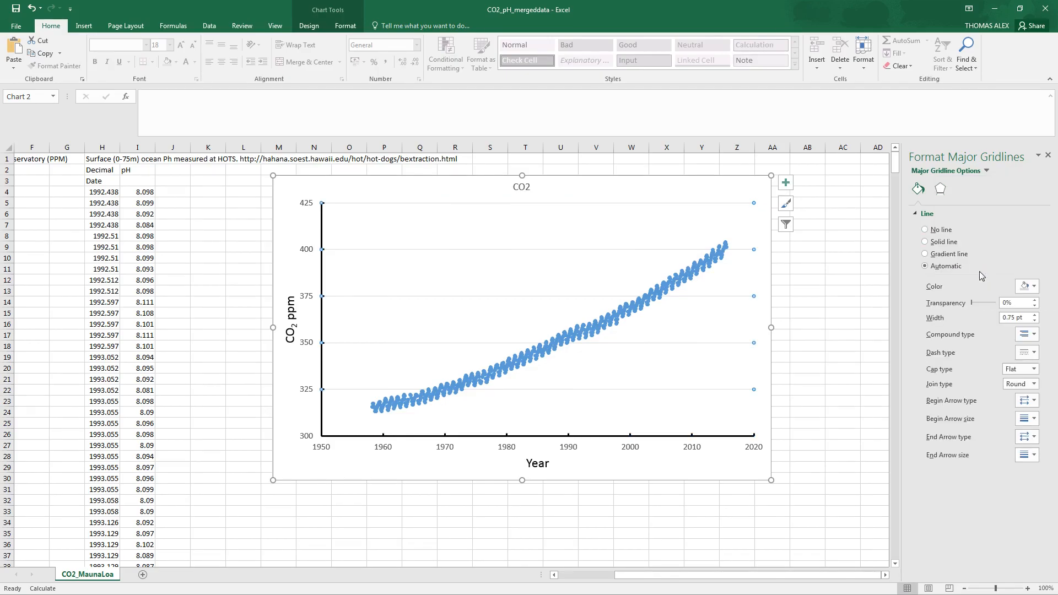
click(925, 230)
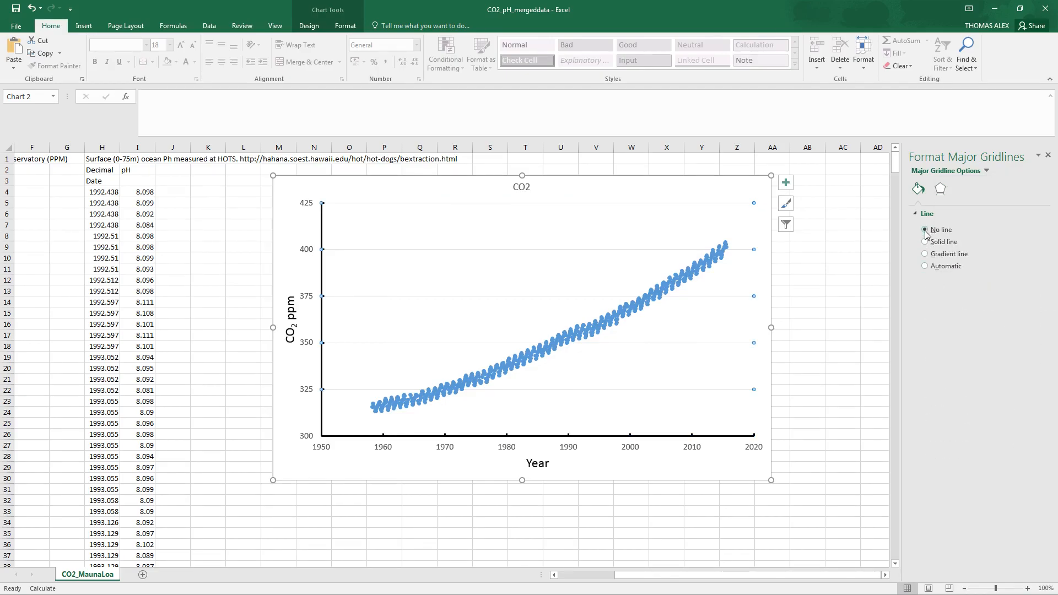
click(840, 260)
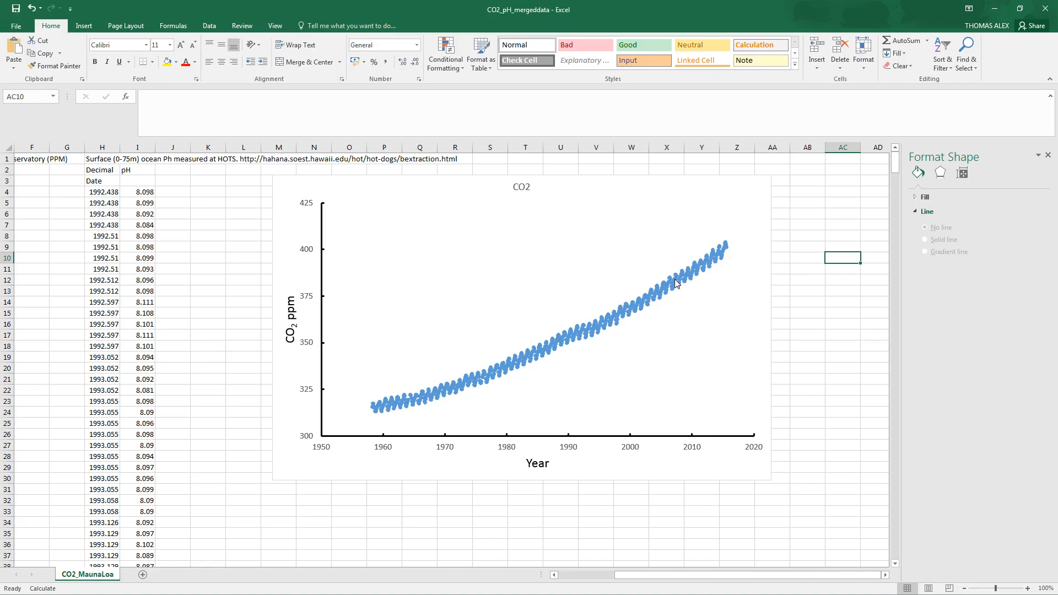
Change the CO2 series' built-in marker type, trying a square before settling on a circle
click(625, 317)
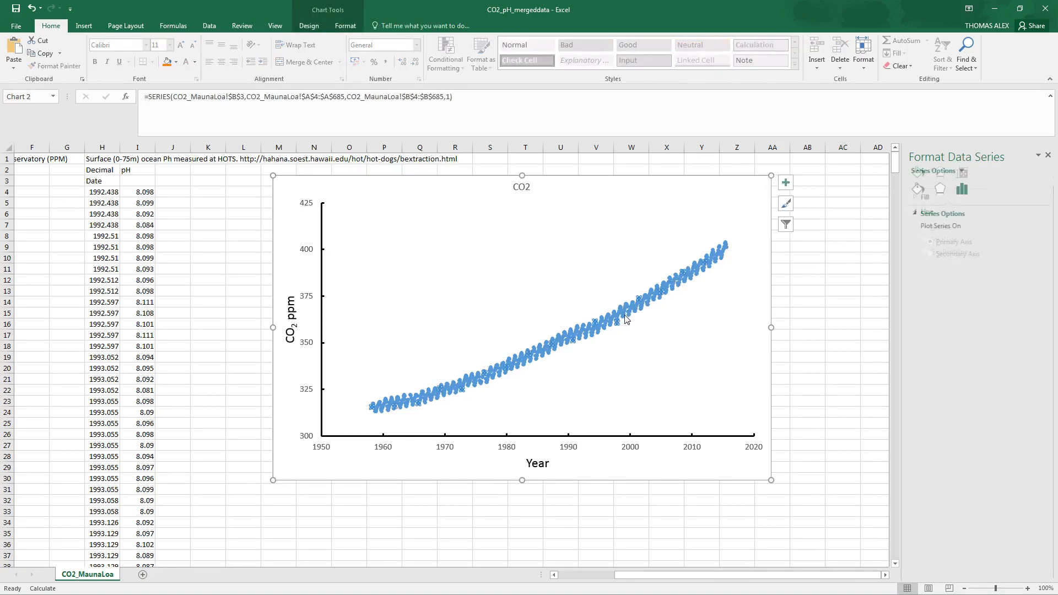
click(918, 190)
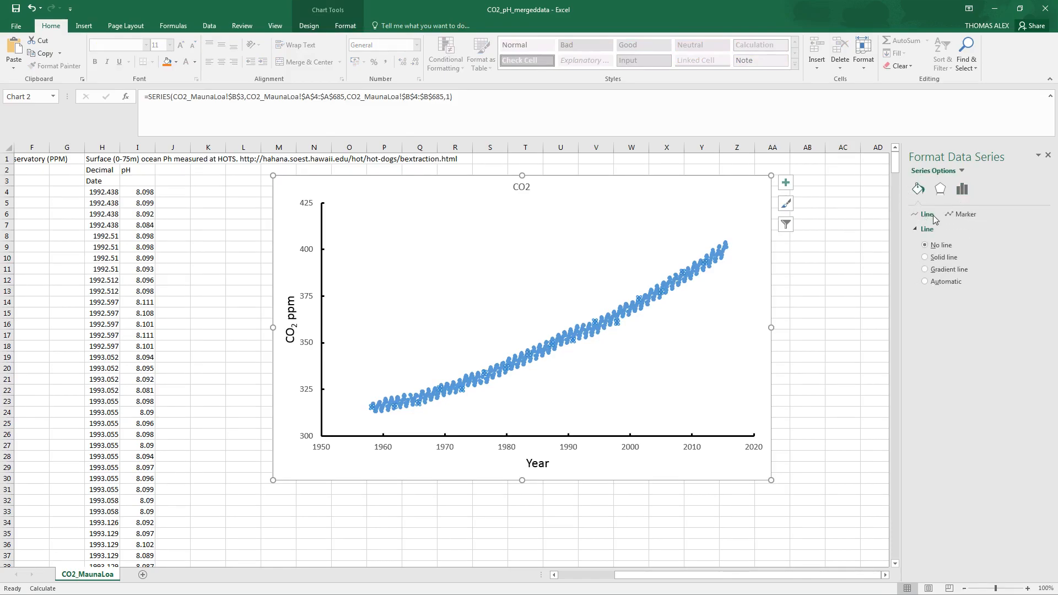
click(964, 216)
click(926, 229)
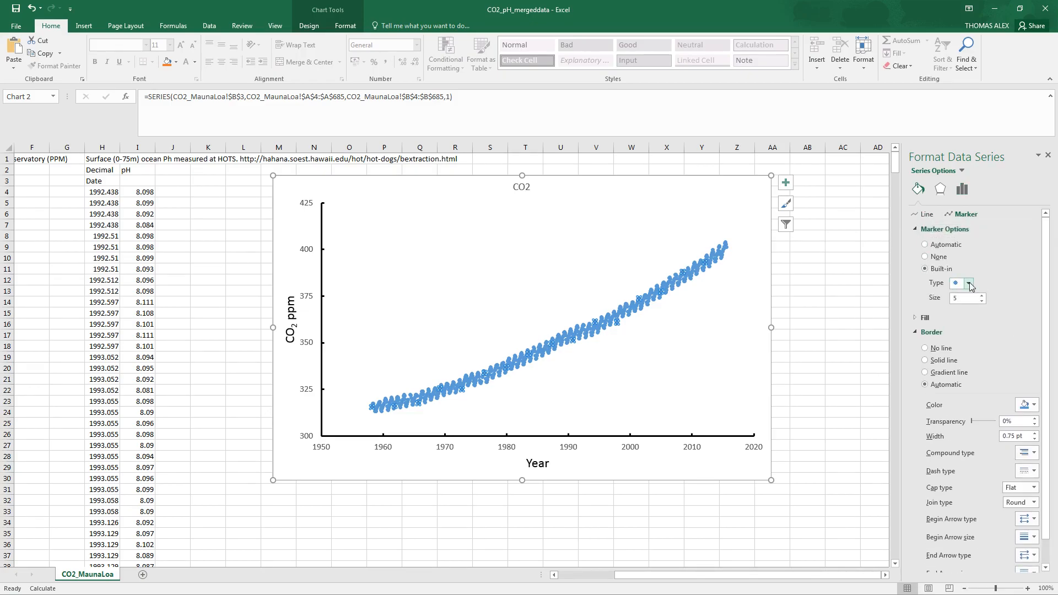
click(969, 283)
click(961, 295)
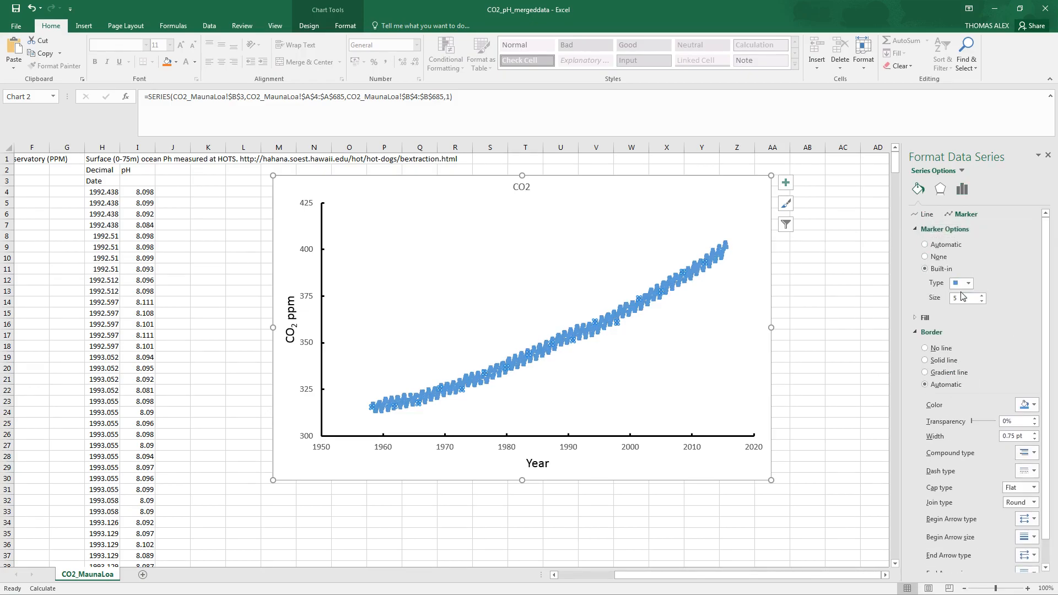
click(968, 283)
click(968, 283)
click(968, 283)
click(959, 368)
Reduce the CO2 series' marker size to 2
click(981, 301)
click(981, 301)
click(981, 301)
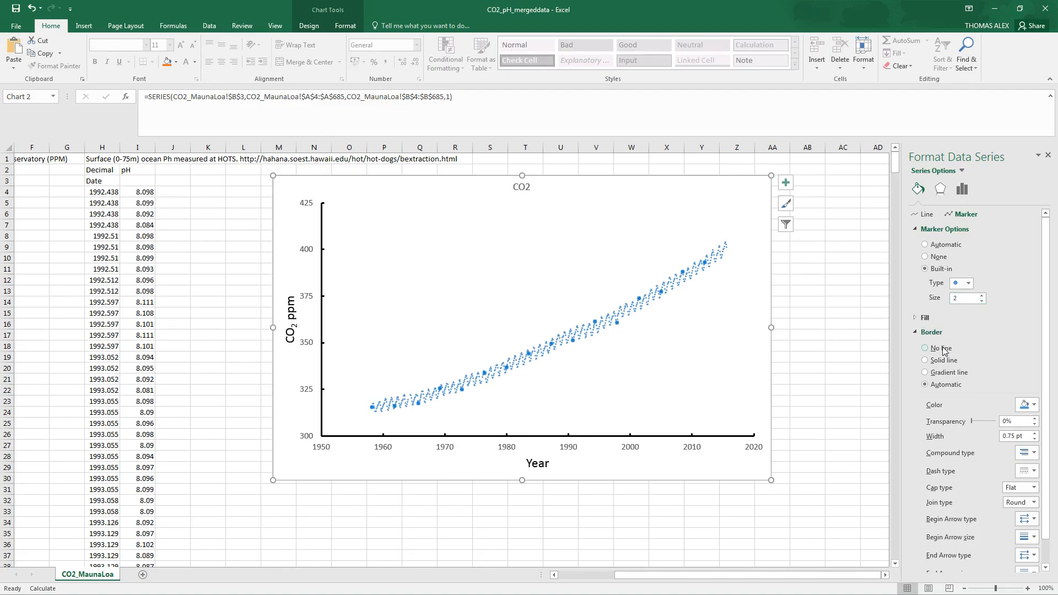
Give the CO2 markers a solid red fill and set their border to No line
click(917, 318)
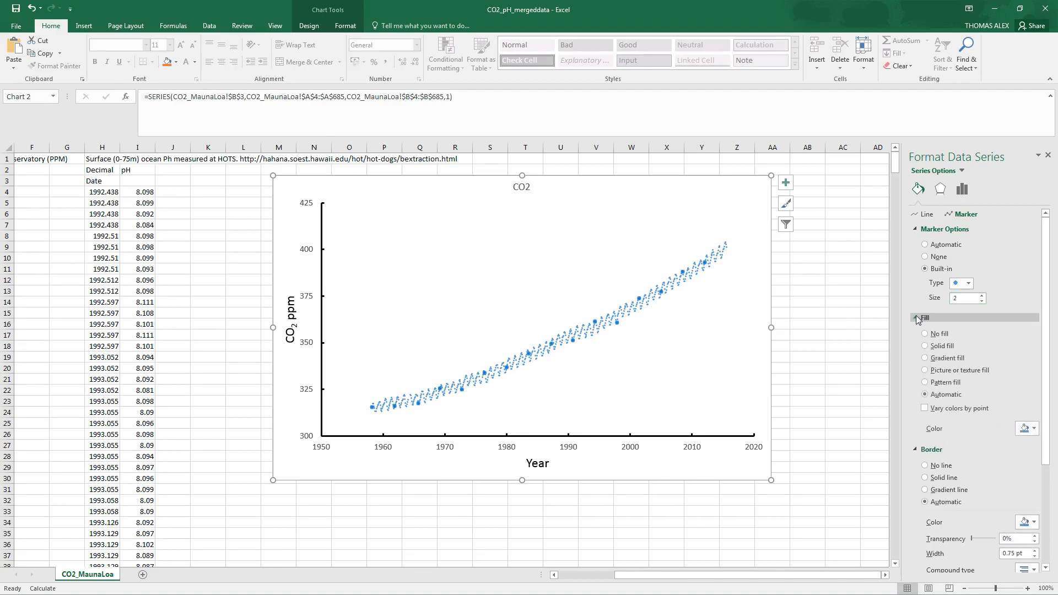
click(925, 345)
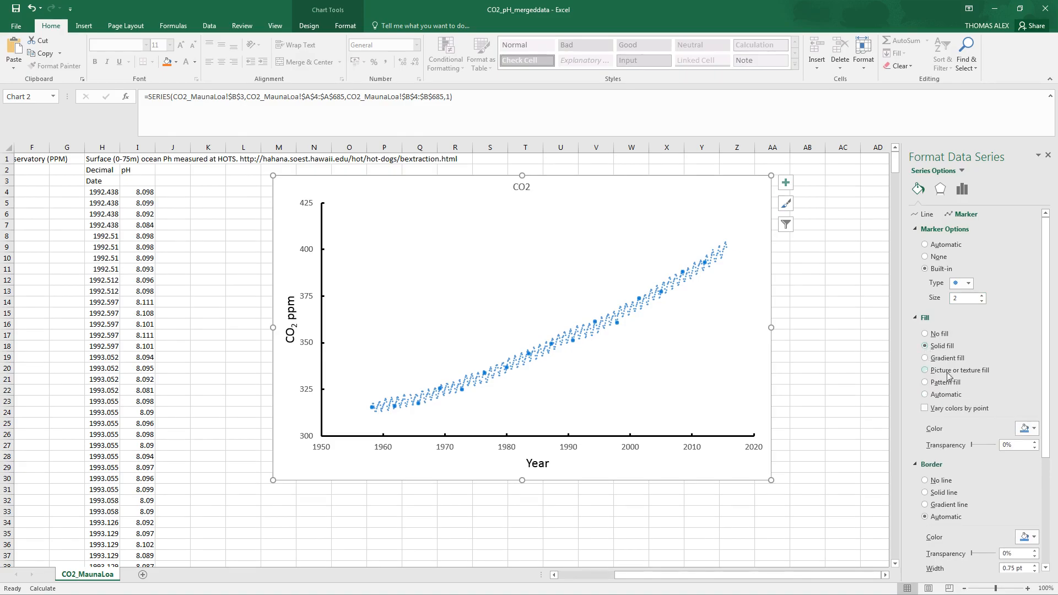
click(1028, 428)
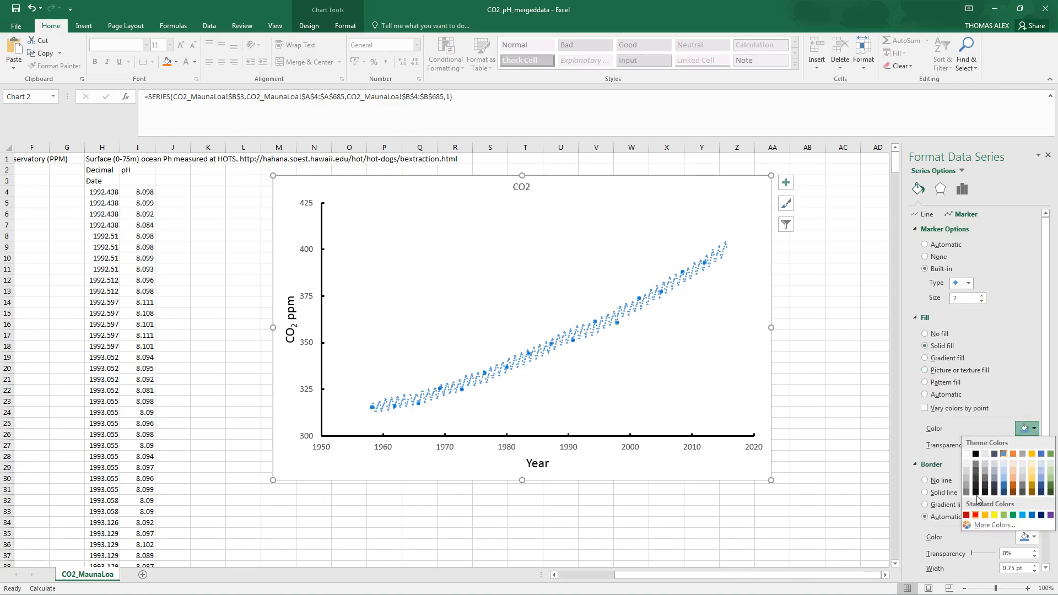
click(979, 518)
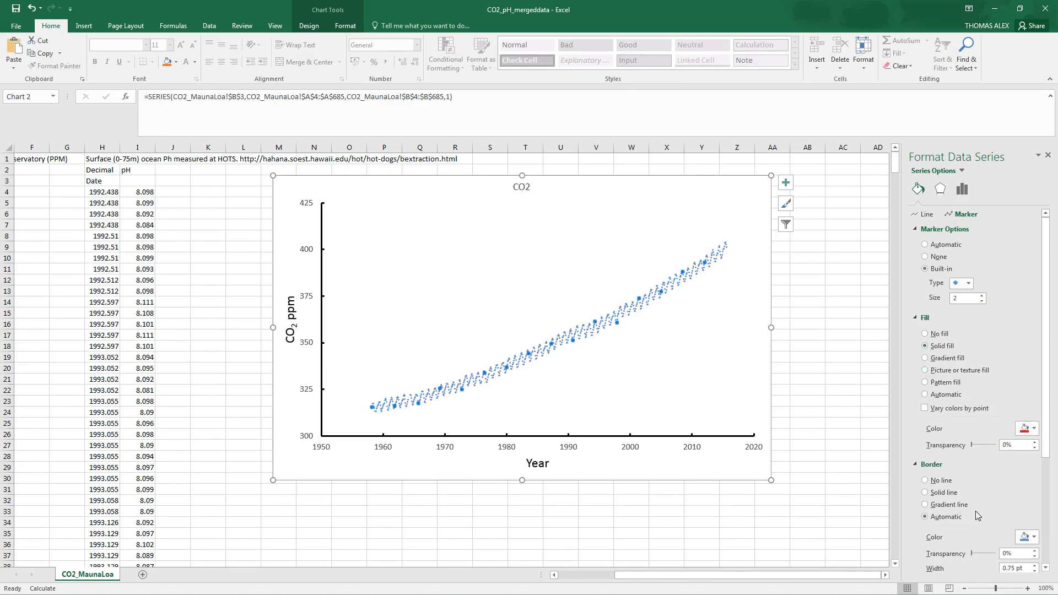
click(926, 481)
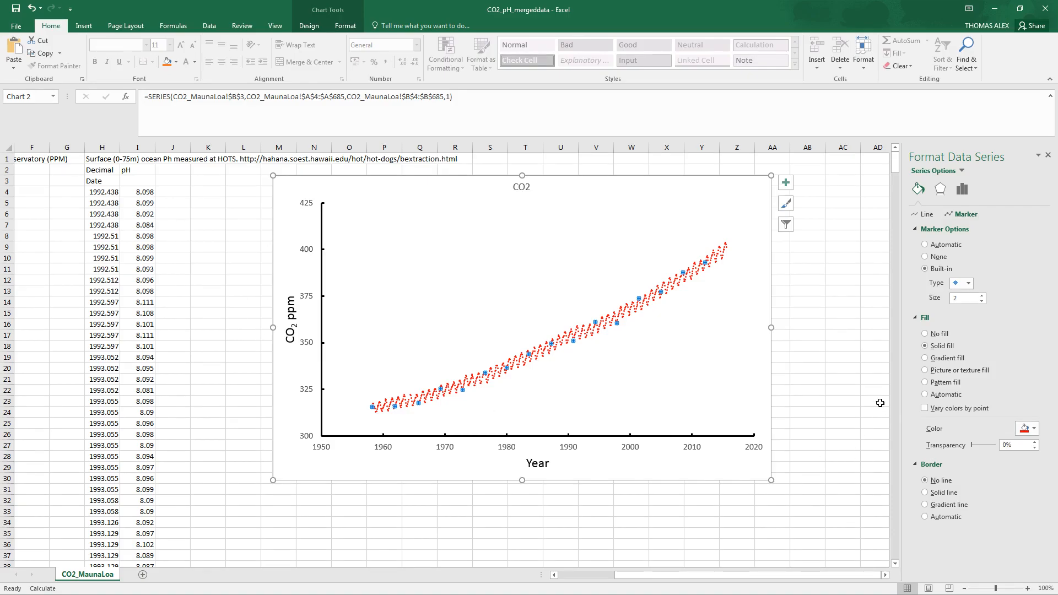
Add a new series to the chart's data source and take its name from the pH header in cell I2
right_click(455, 268)
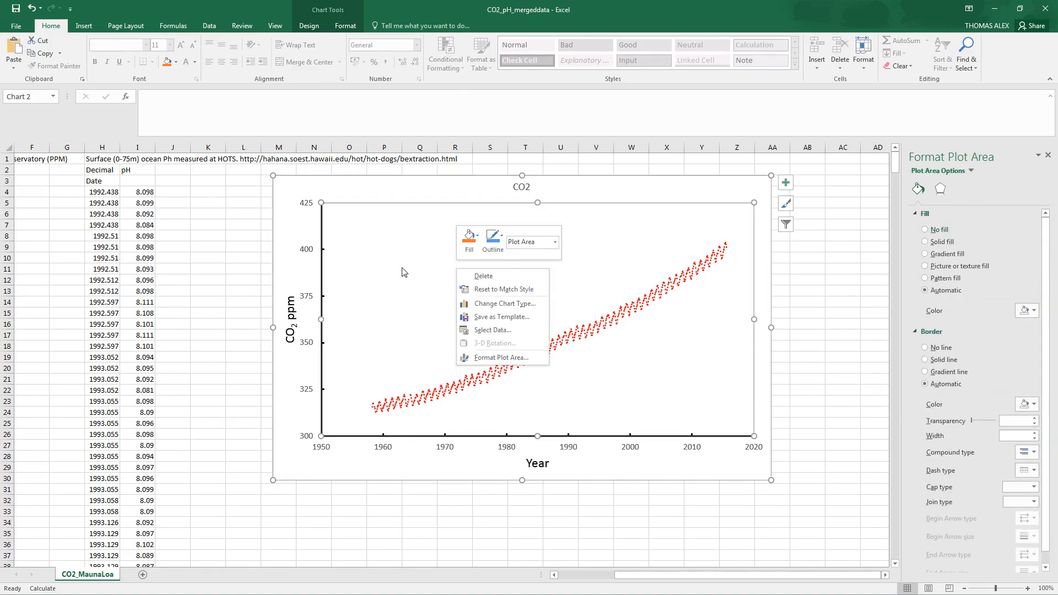
click(484, 330)
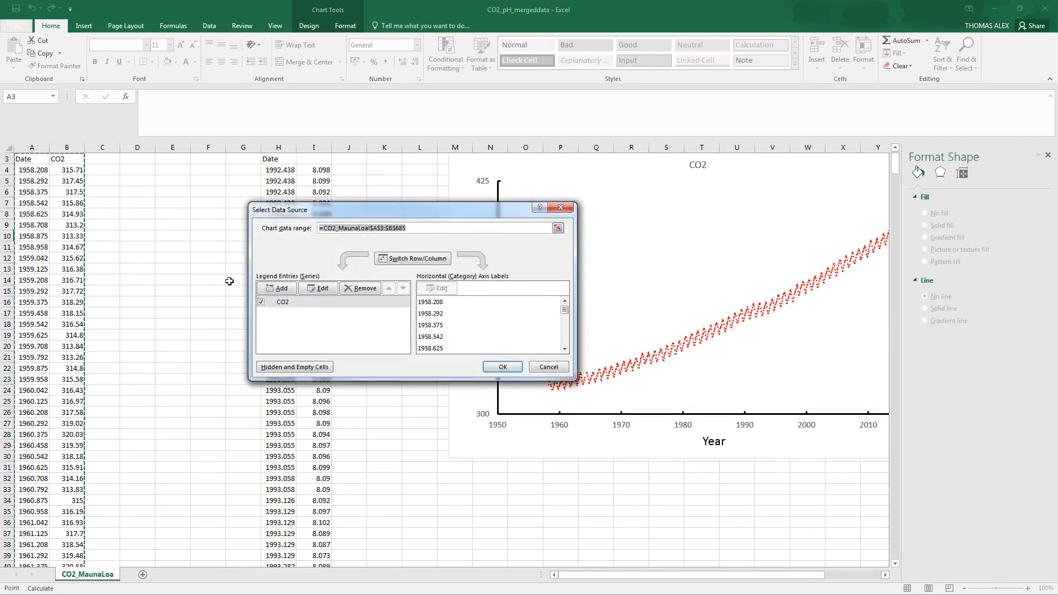
click(278, 289)
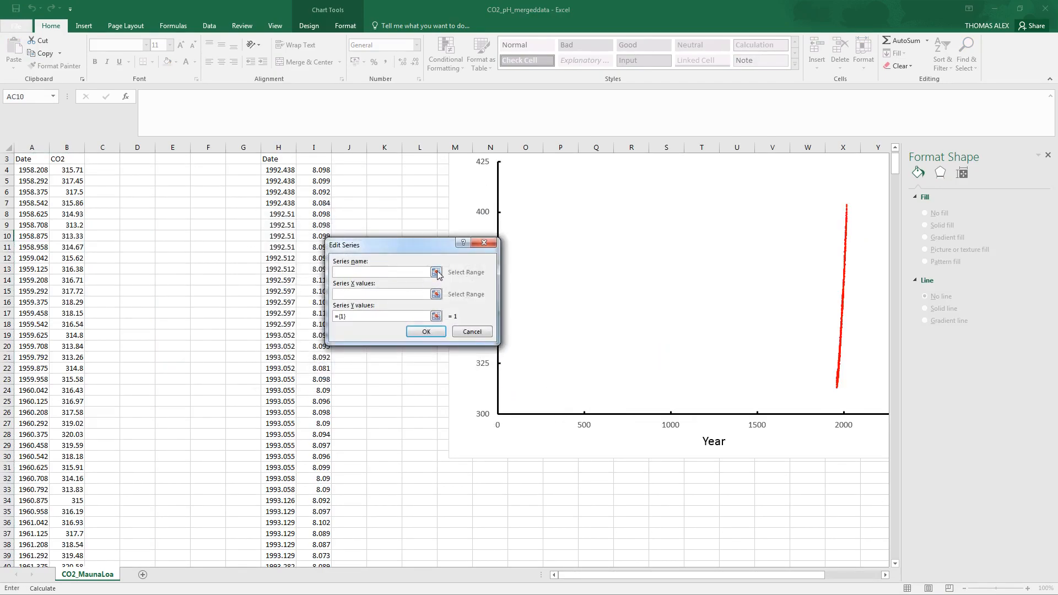
click(437, 272)
click(895, 149)
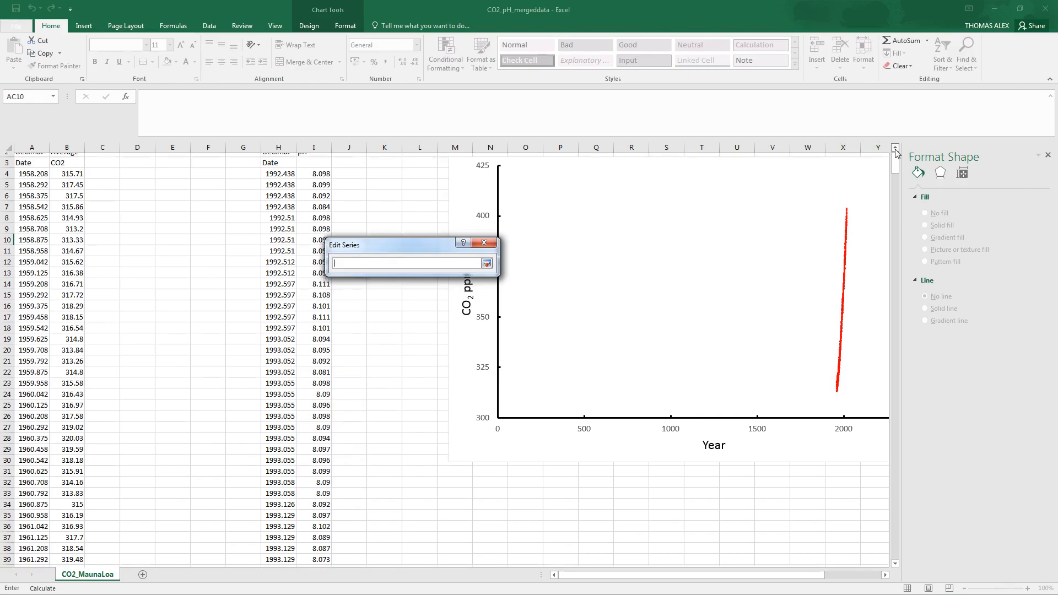
click(896, 149)
click(312, 170)
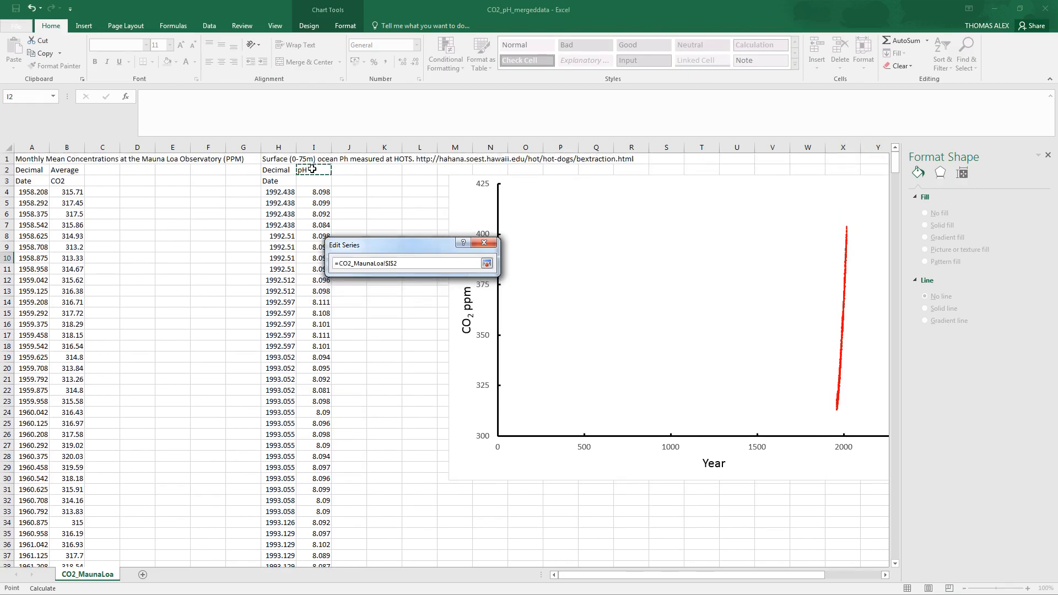
click(486, 263)
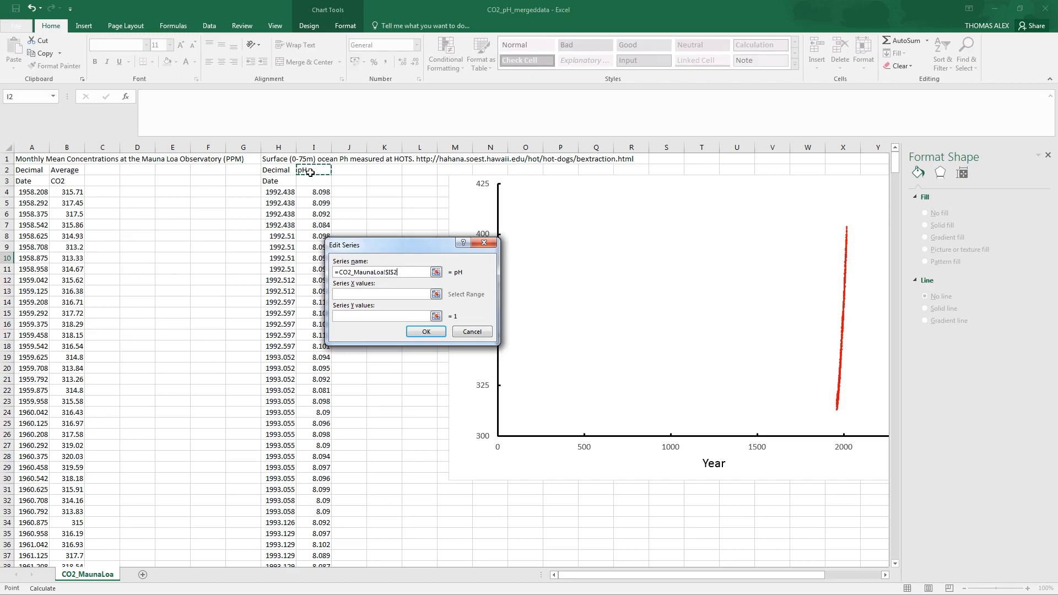
Set the pH series' X values to the decimal dates in H4:H671
click(435, 295)
click(282, 194)
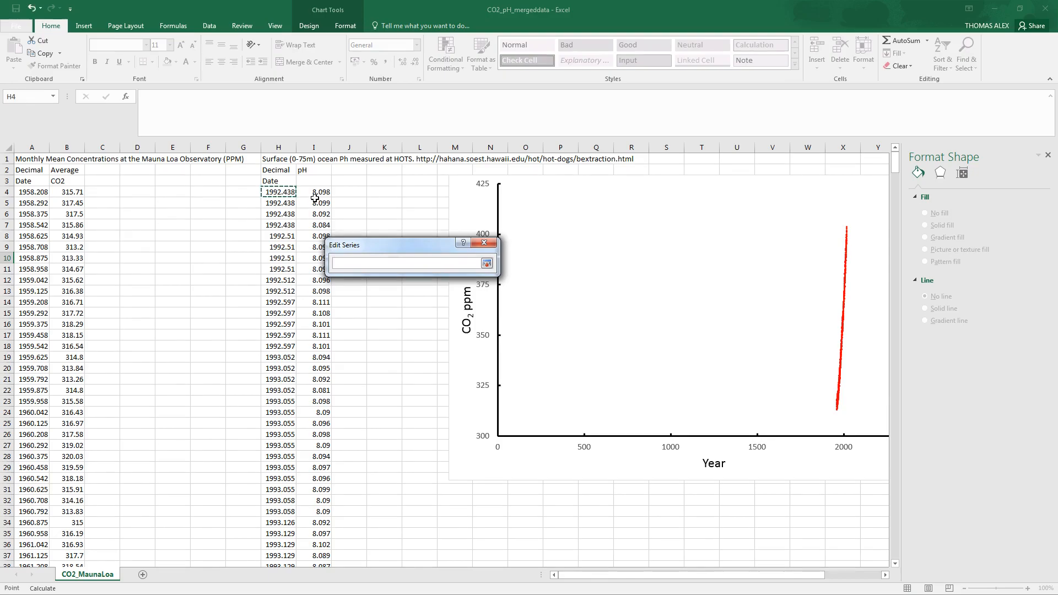
key(ctrl+shift+Down)
click(486, 264)
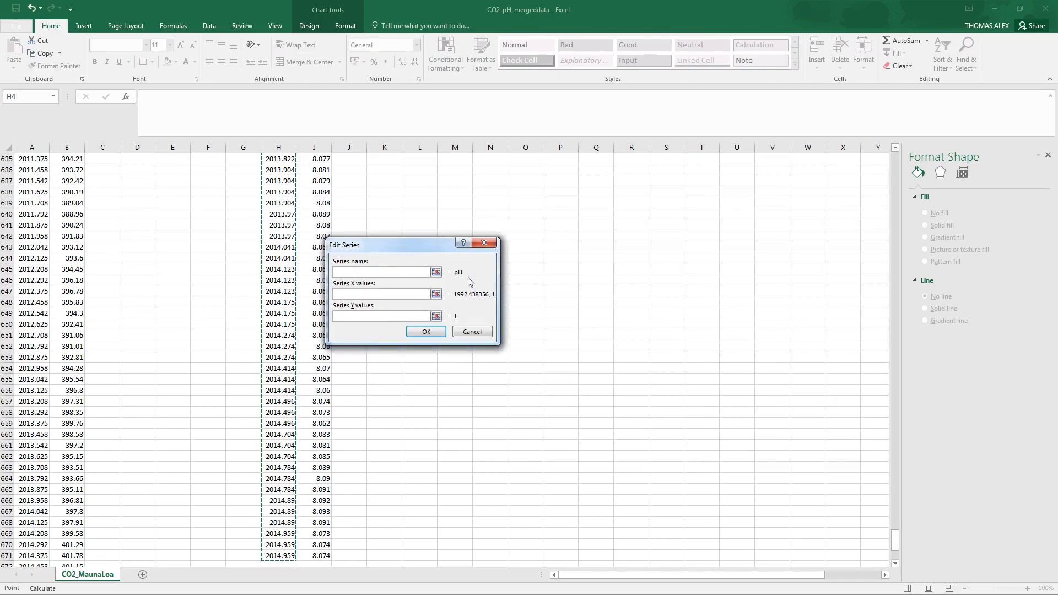
Set the pH series' Y values to I4:I671 and apply the data source with both series
click(436, 315)
click(322, 553)
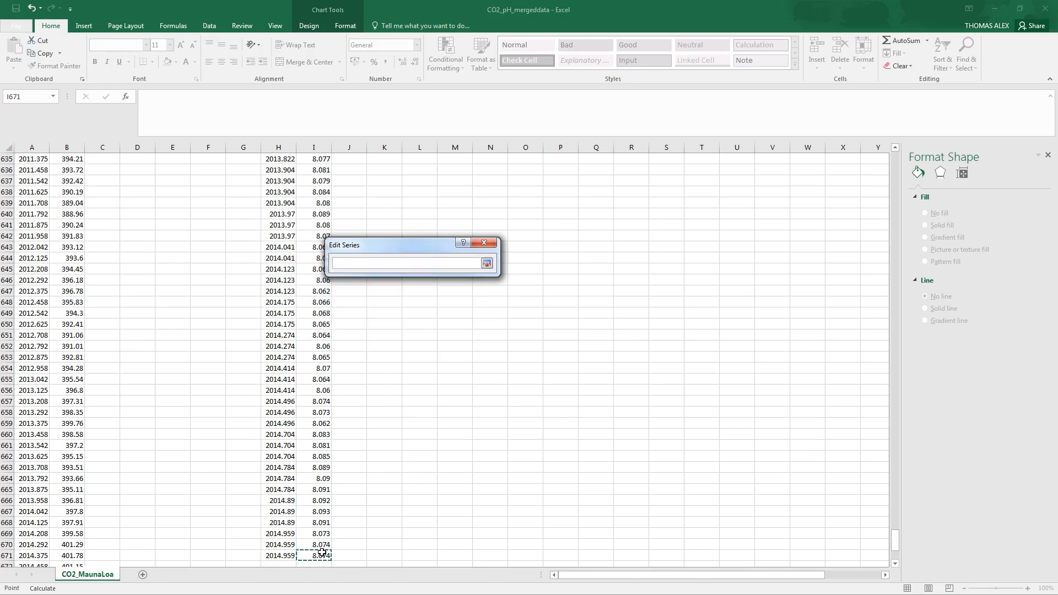
key(ctrl+shift+Up)
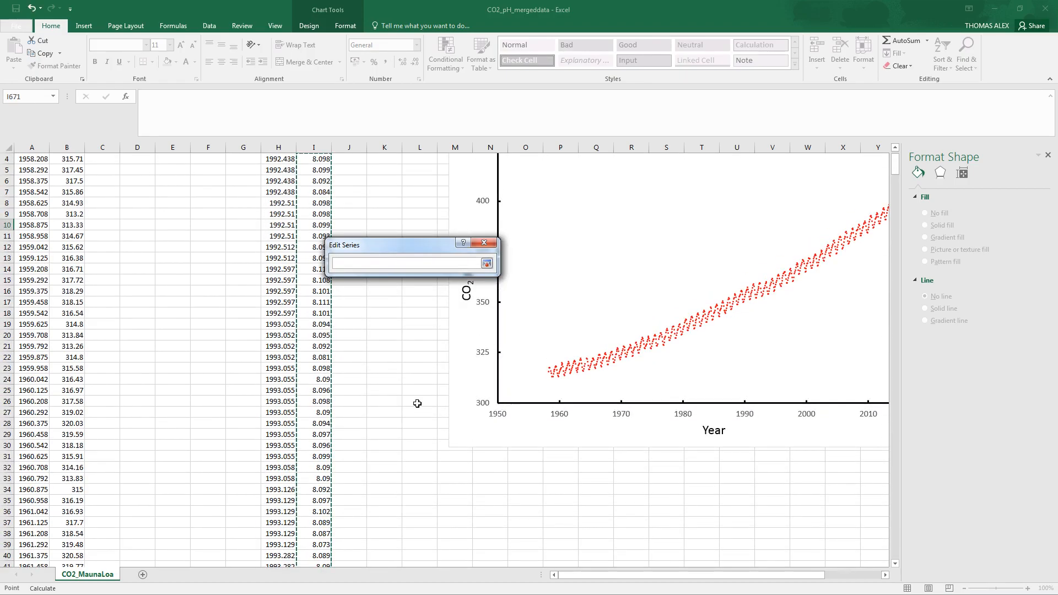
click(486, 263)
click(434, 332)
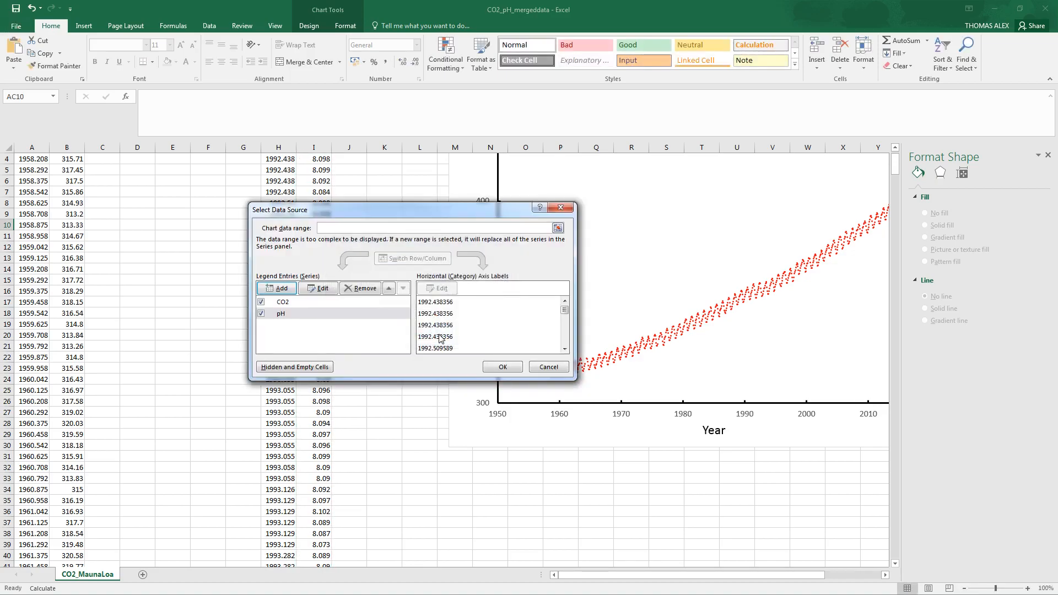
click(301, 306)
click(302, 314)
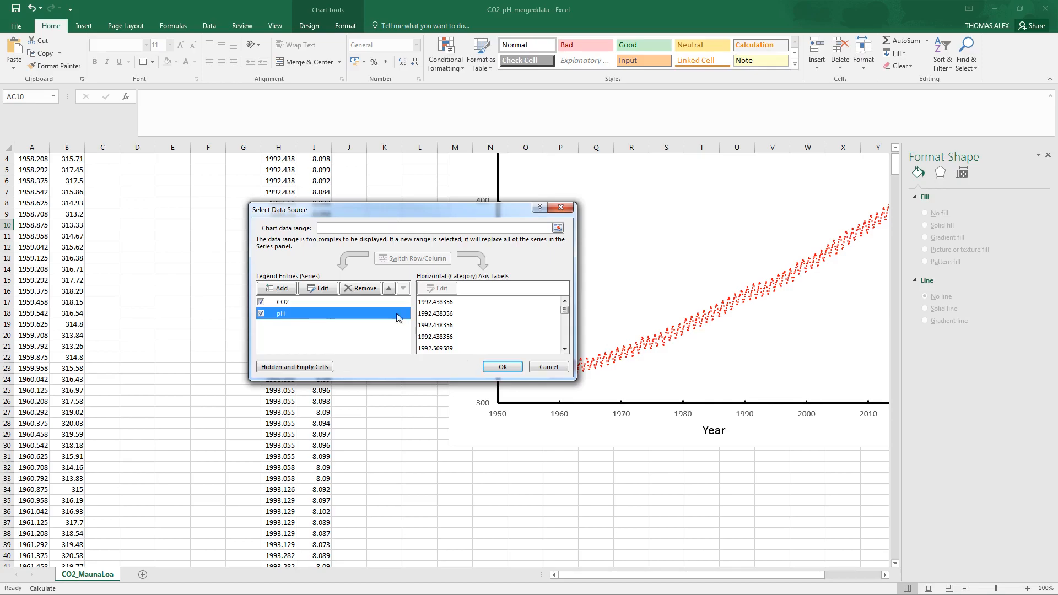
click(503, 367)
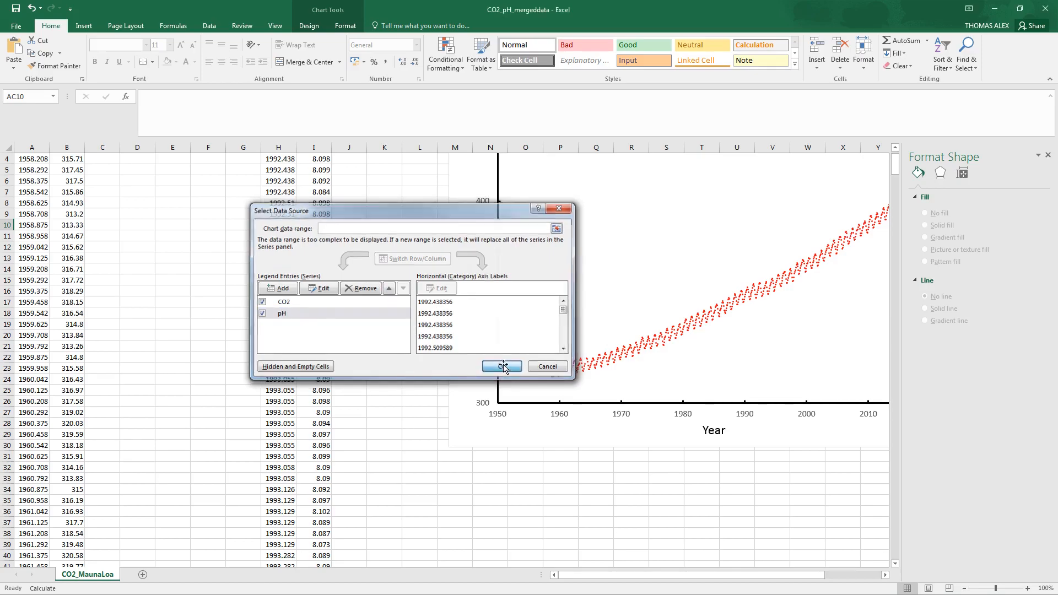
Compare the pH values in I4:I16 with the range of the chart's vertical axis
drag(697, 575, 752, 574)
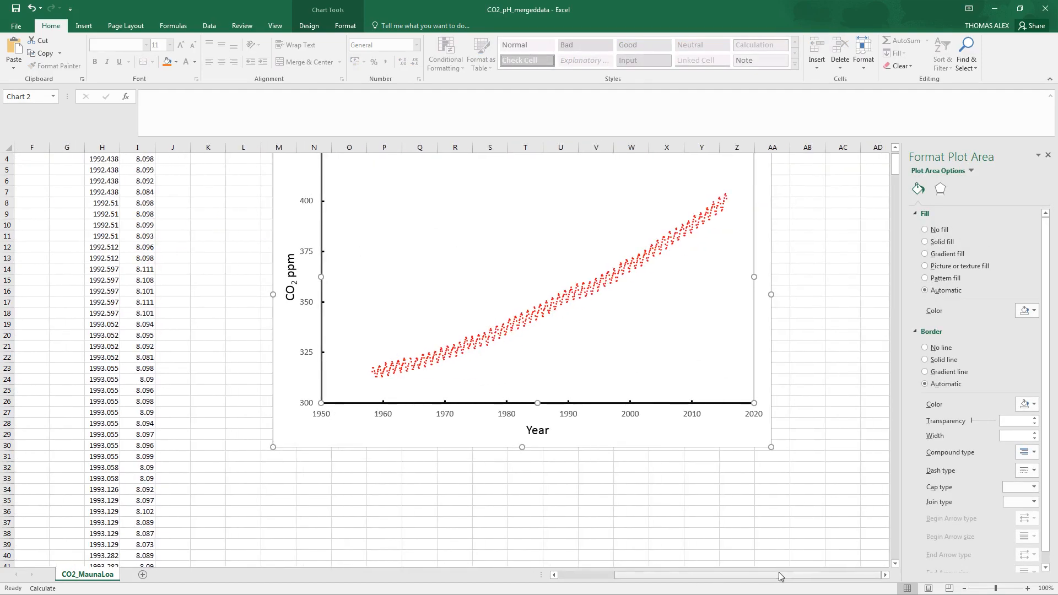
scroll(899, 155, up, 1)
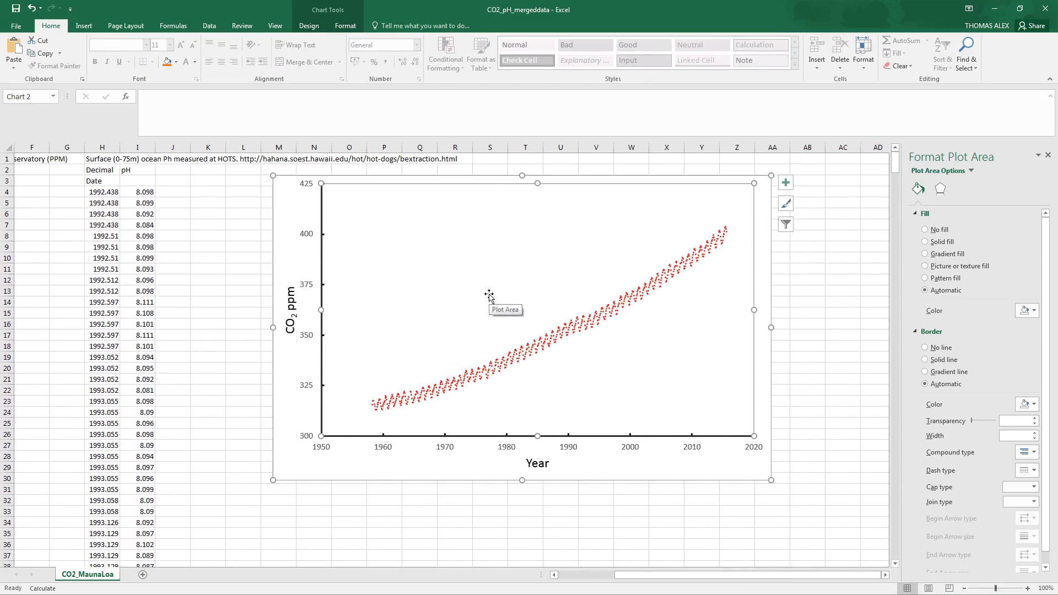
click(971, 171)
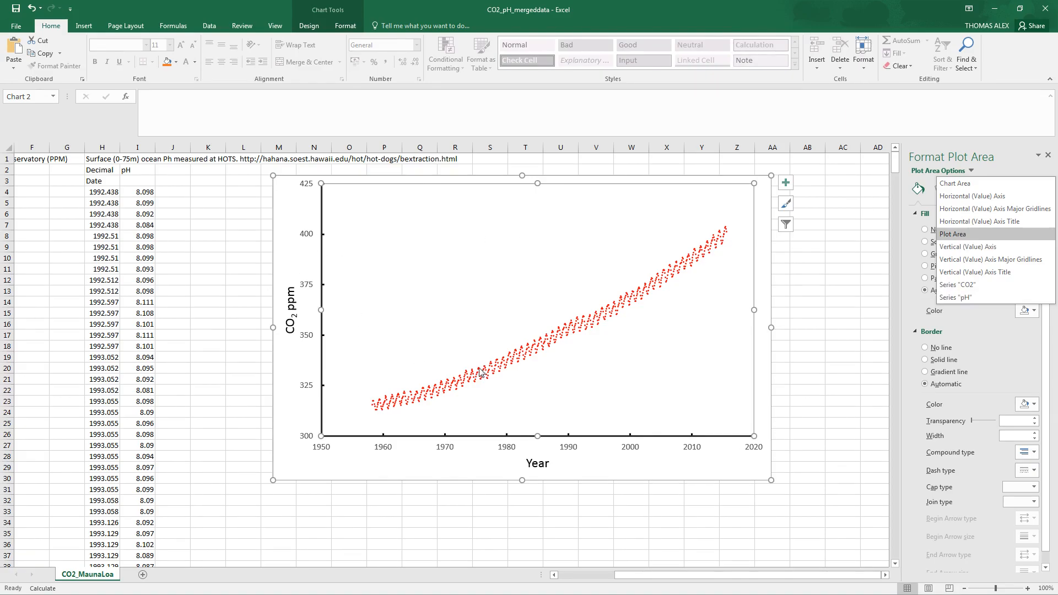
click(190, 239)
drag(146, 193, 144, 323)
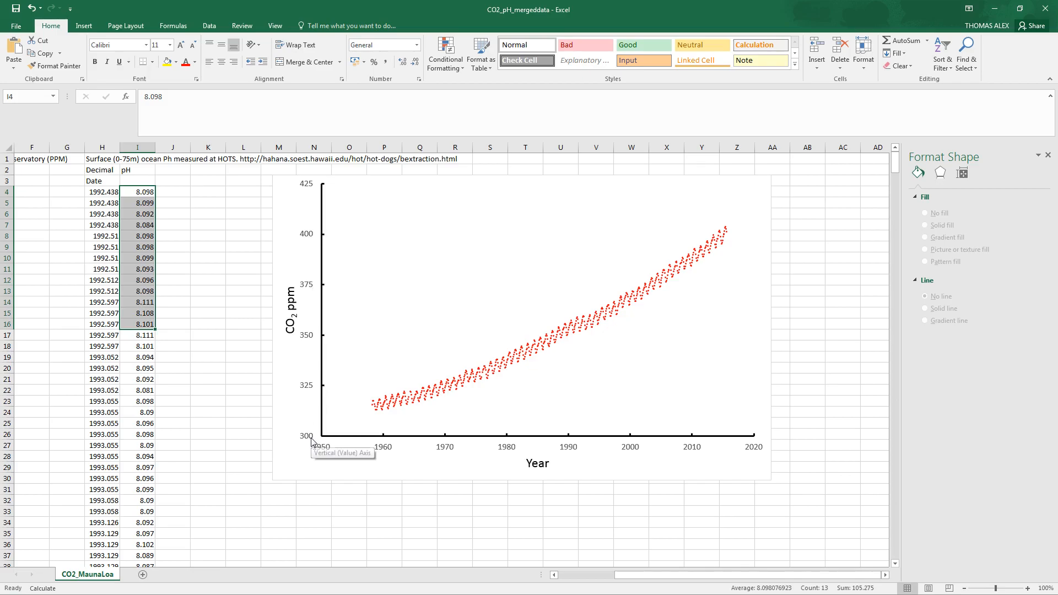
Try resetting the vertical axis minimum to automatic, and undo that reset
click(306, 339)
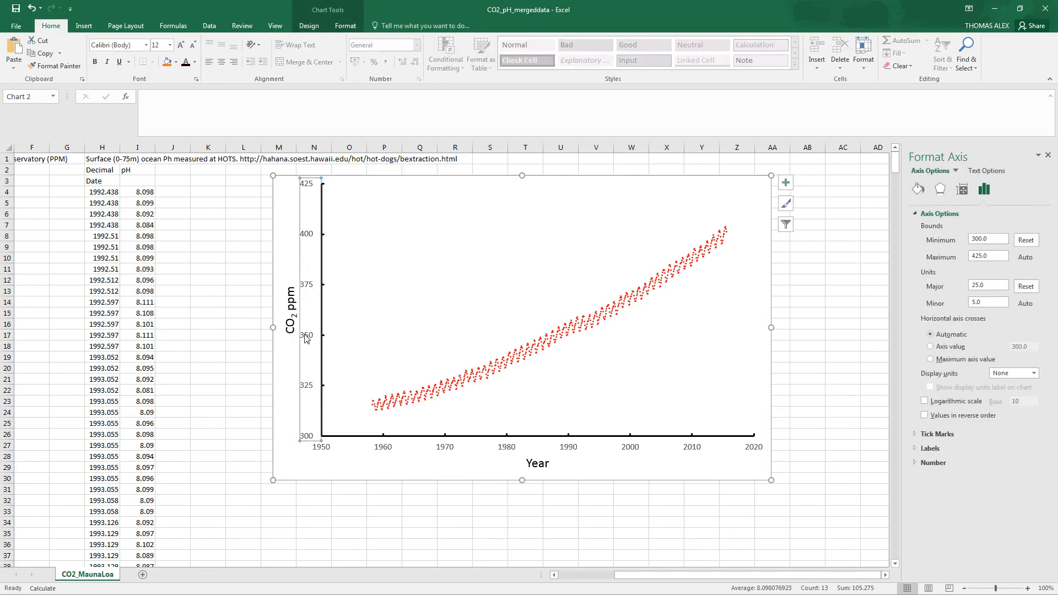
click(1027, 240)
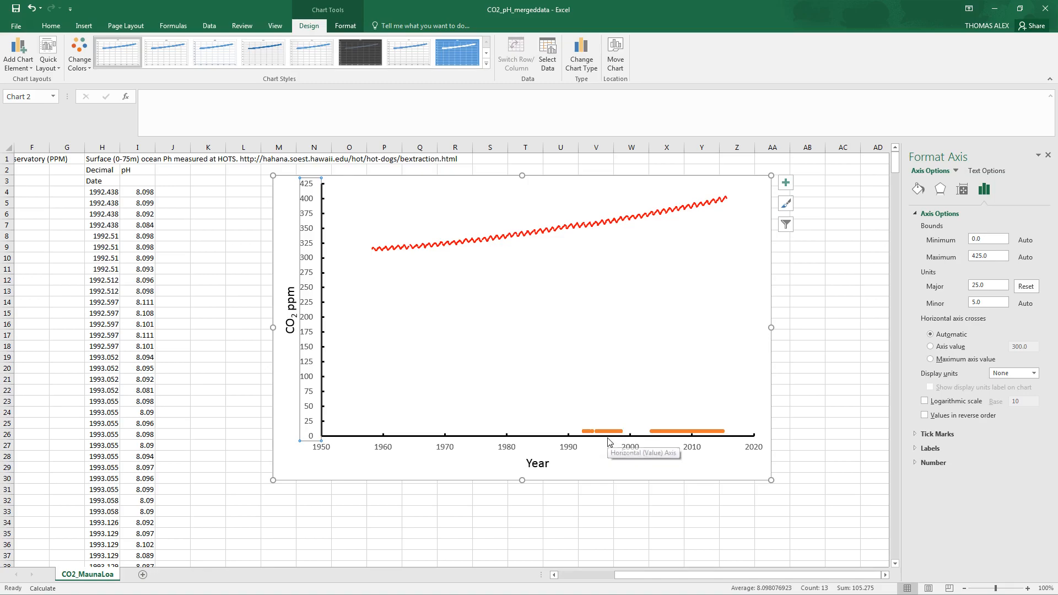
click(34, 10)
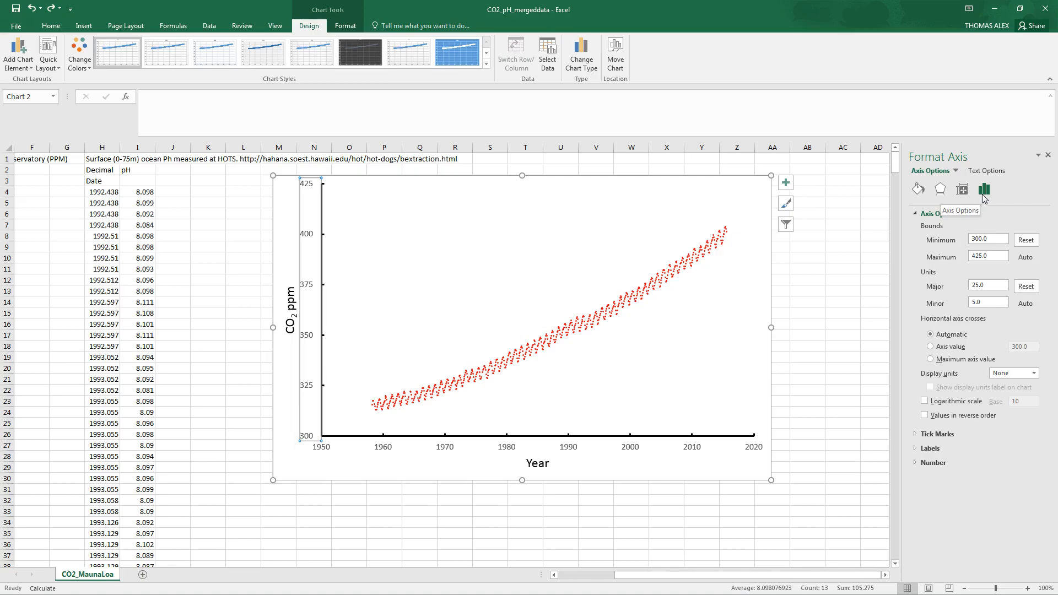
Select the pH series and plot it on the secondary axis
click(956, 172)
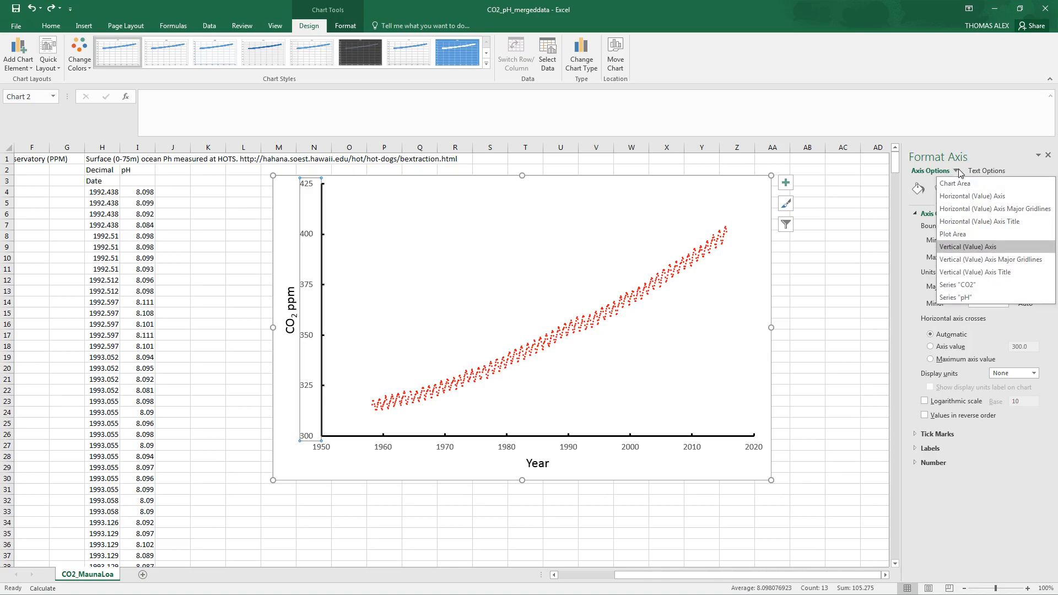
click(956, 299)
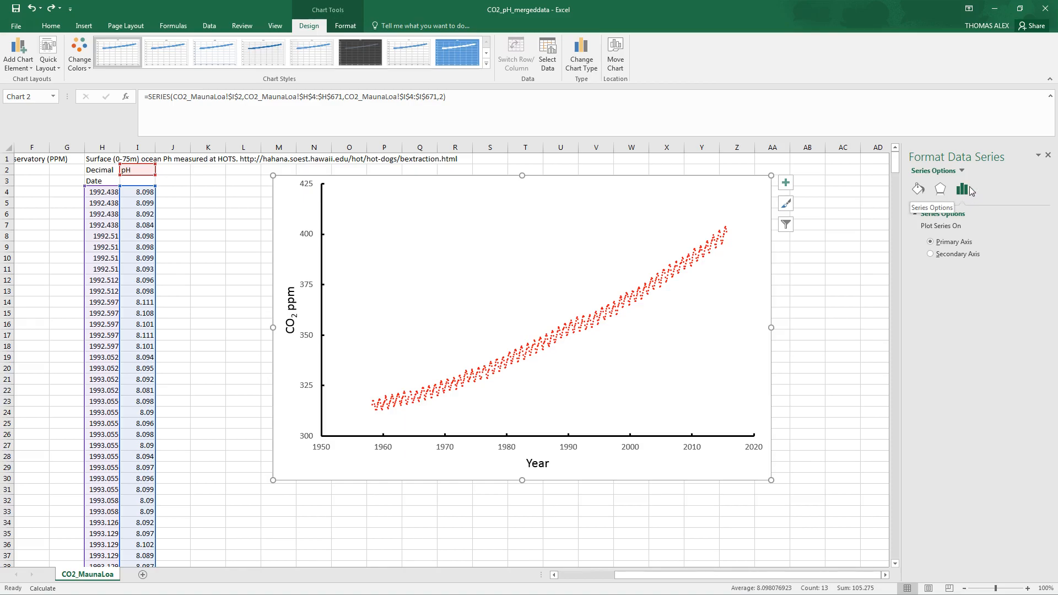
click(931, 255)
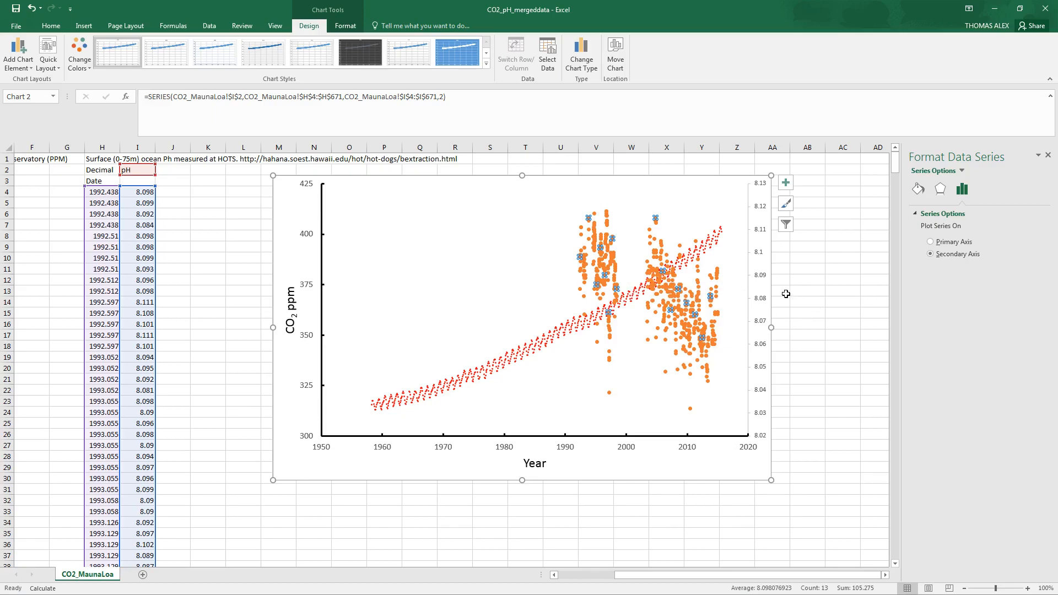
Undo the secondary axis assignment, the added pH series and the removal of the CO2 marker border
click(33, 9)
click(33, 9)
click(33, 9)
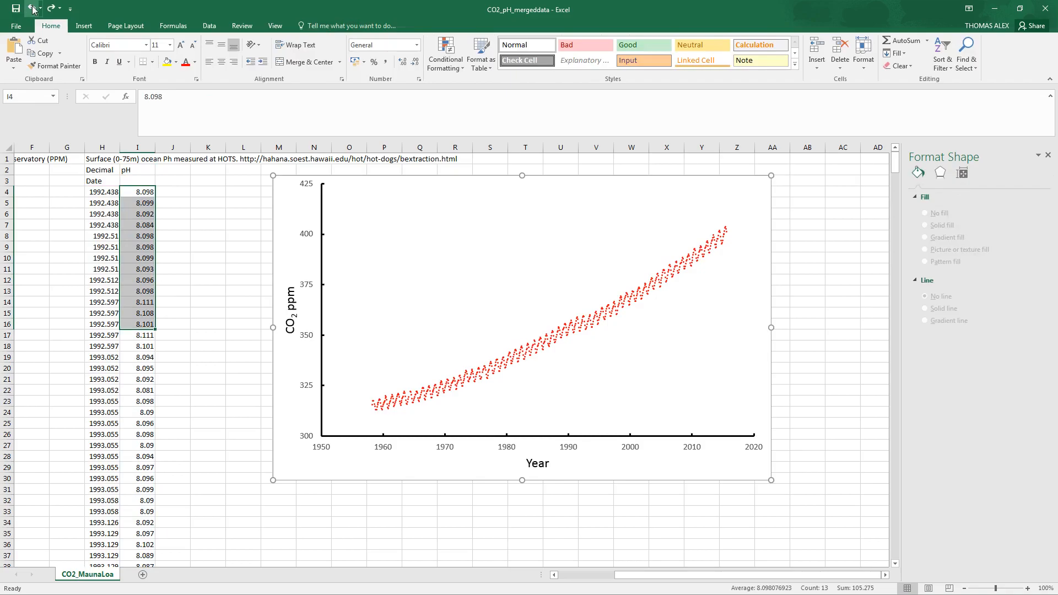
click(33, 9)
click(33, 9)
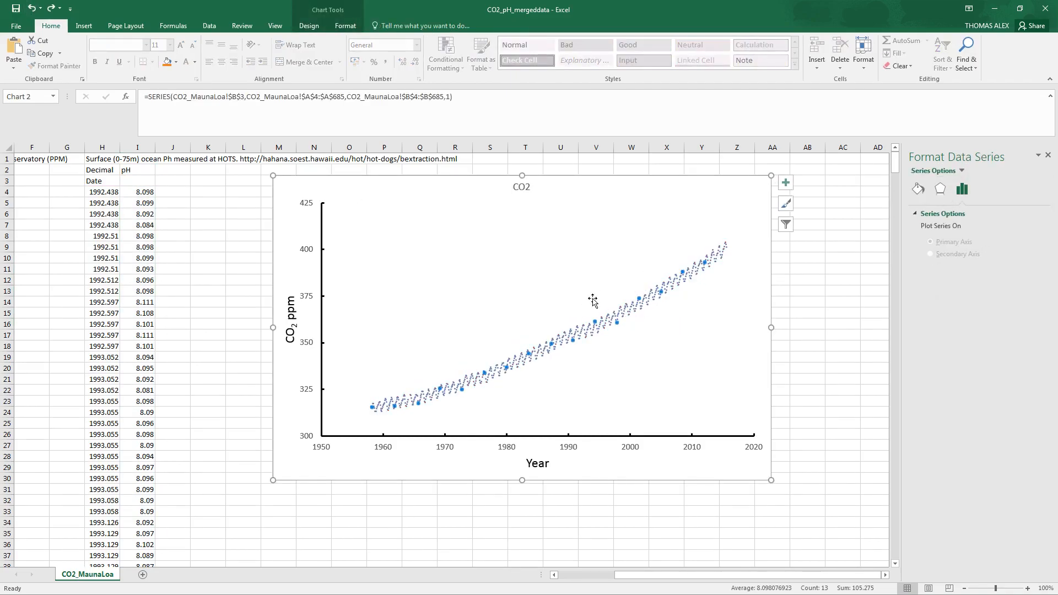
Redo the removal of the CO2 marker border
click(51, 8)
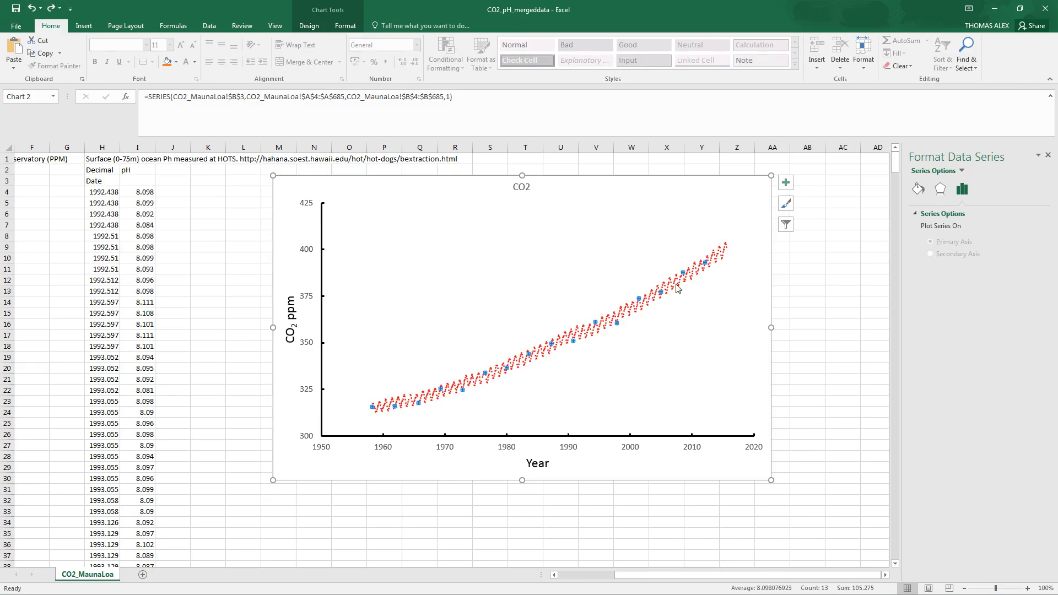
click(960, 170)
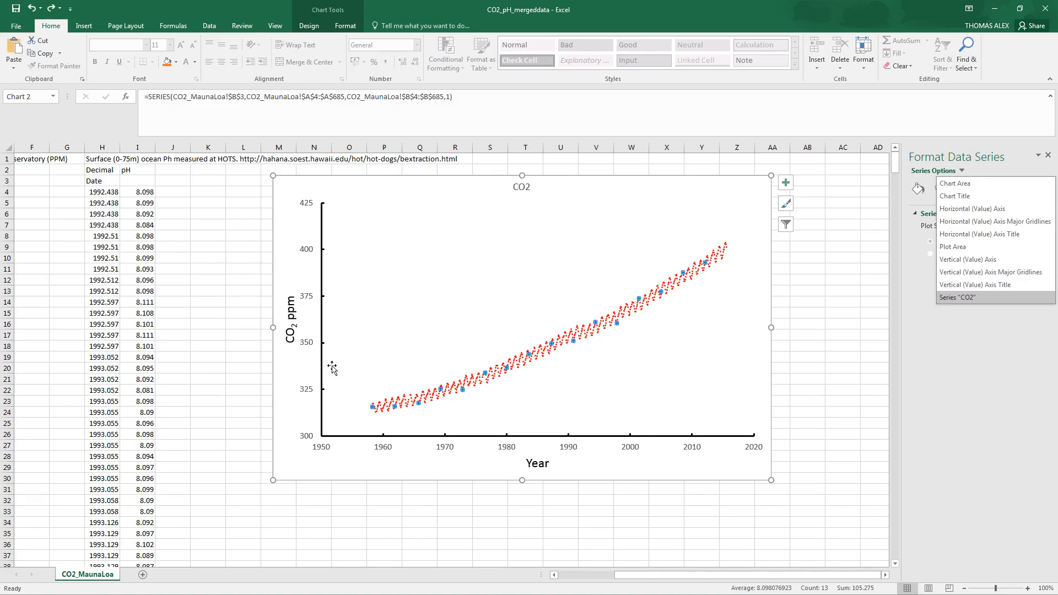
click(184, 231)
Insert a plain scatter chart from the date and pH data in H4:I671
click(100, 194)
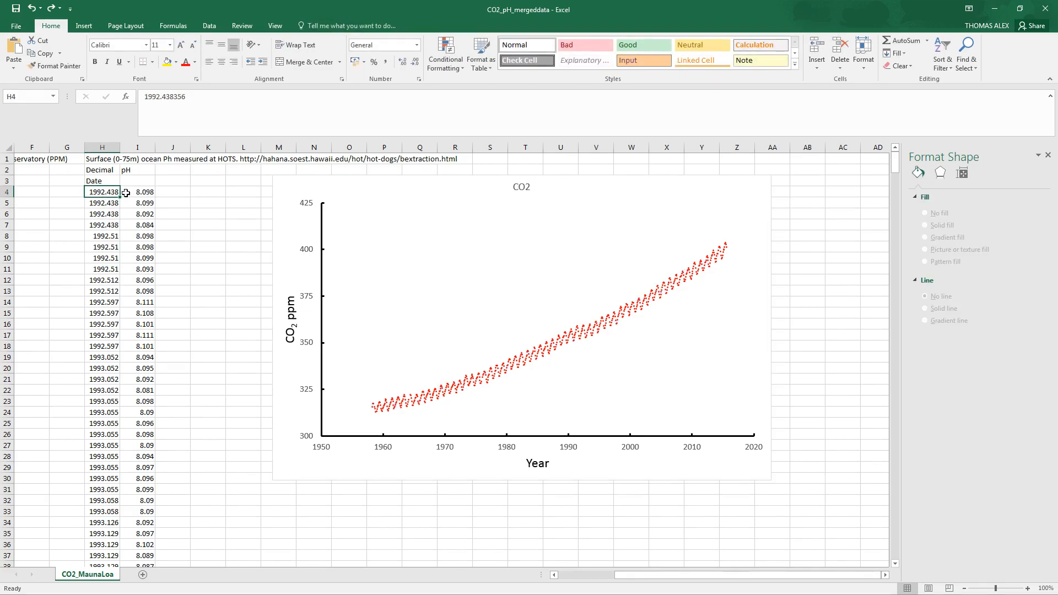
shift+click(126, 192)
key(ctrl+shift+Down)
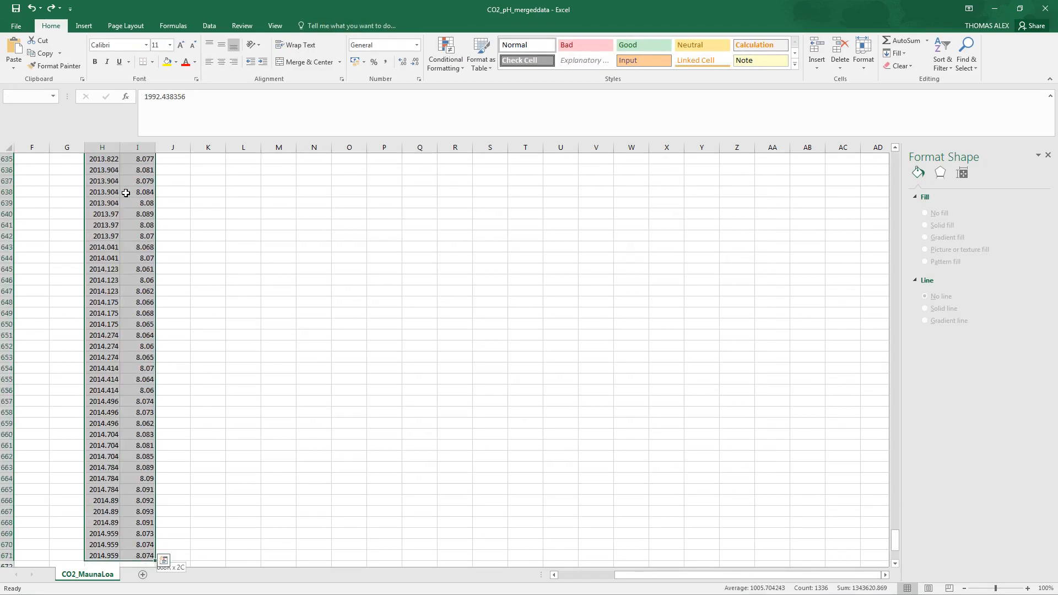
click(90, 25)
click(388, 67)
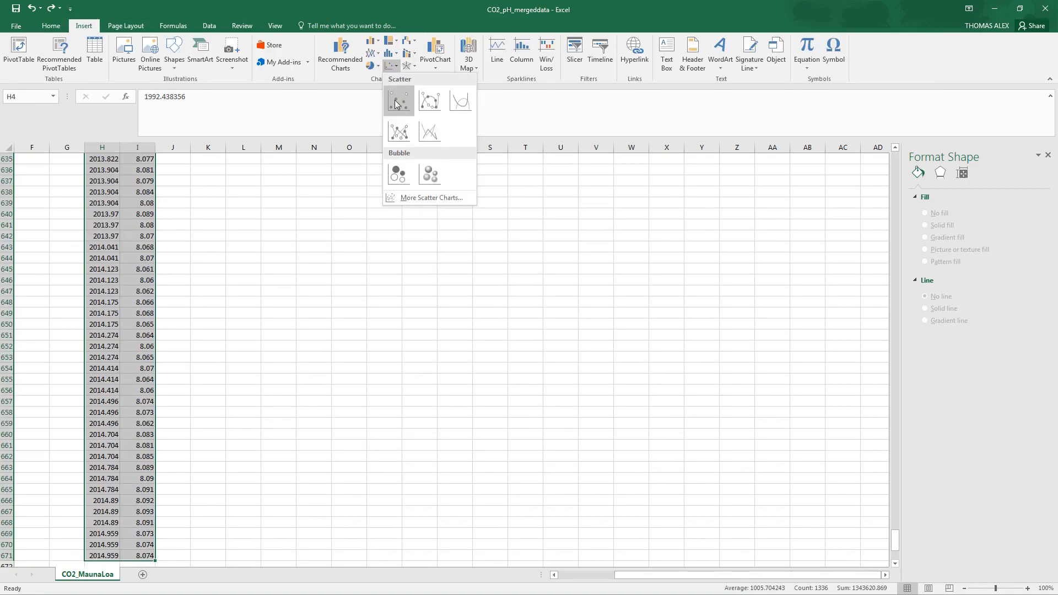
click(406, 112)
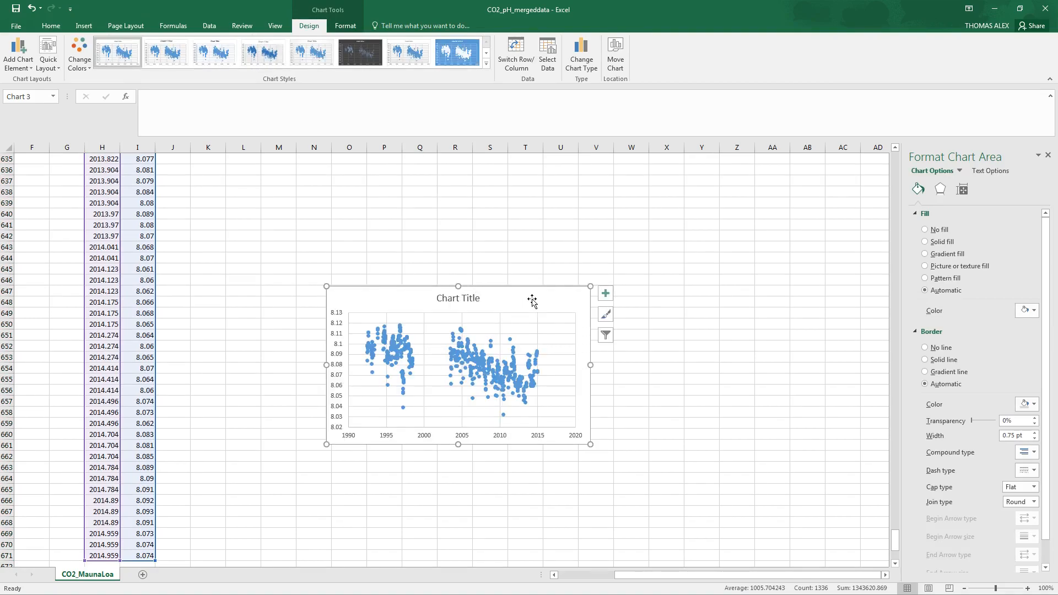
Cut the new pH chart and try to paste it near the start of the worksheet beside the CO2 chart
key(ctrl+x)
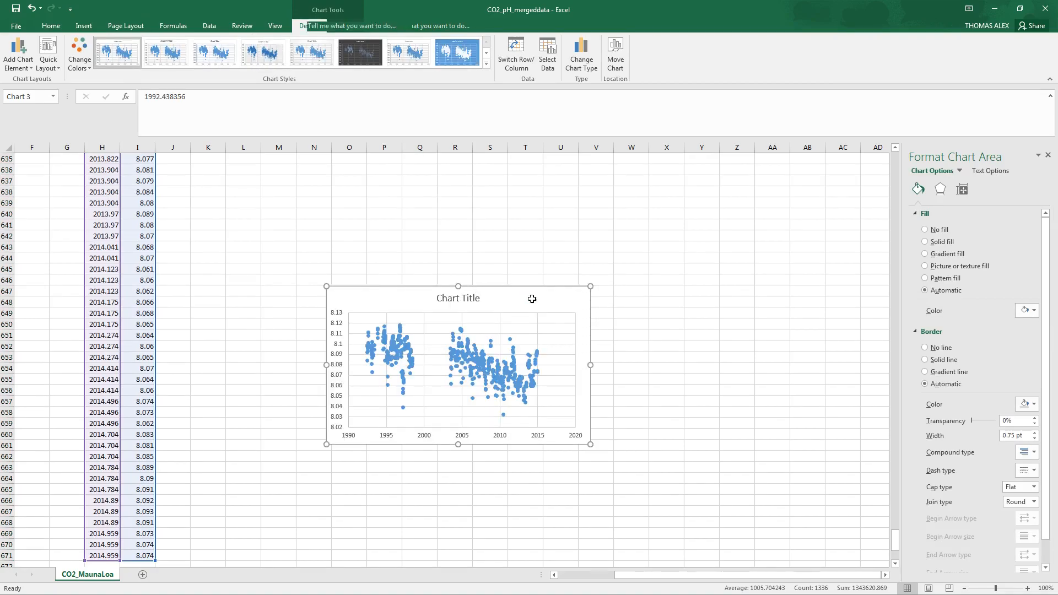
drag(895, 542, 893, 268)
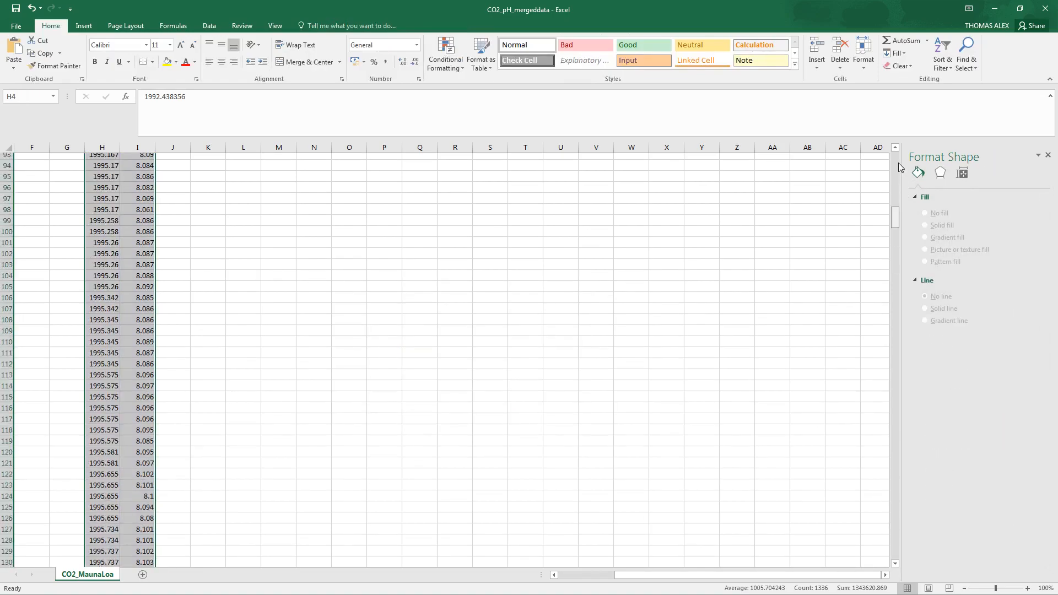
key(ctrl+v)
click(342, 493)
click(307, 503)
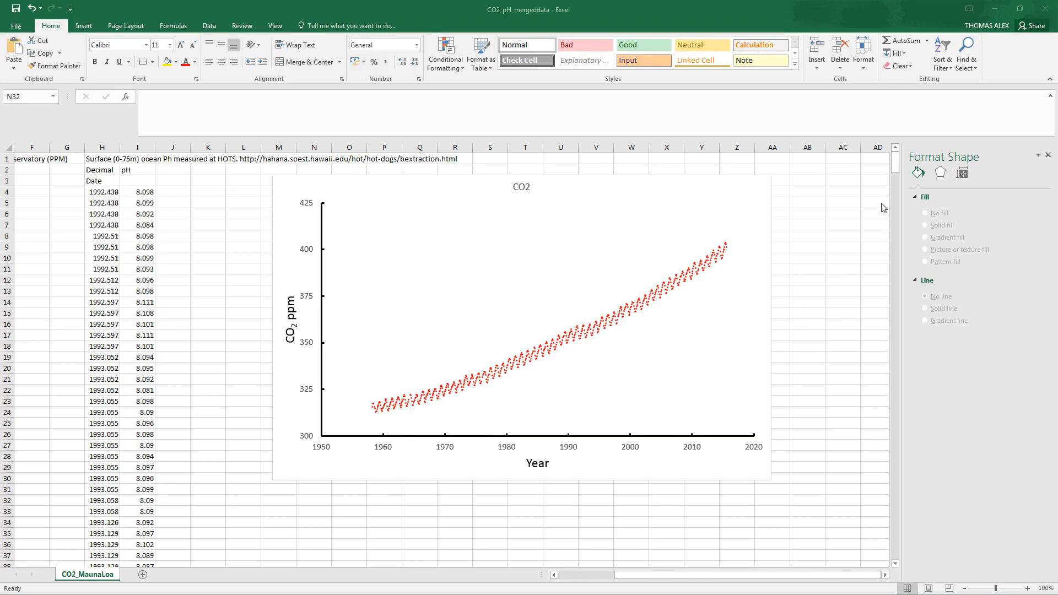
click(895, 165)
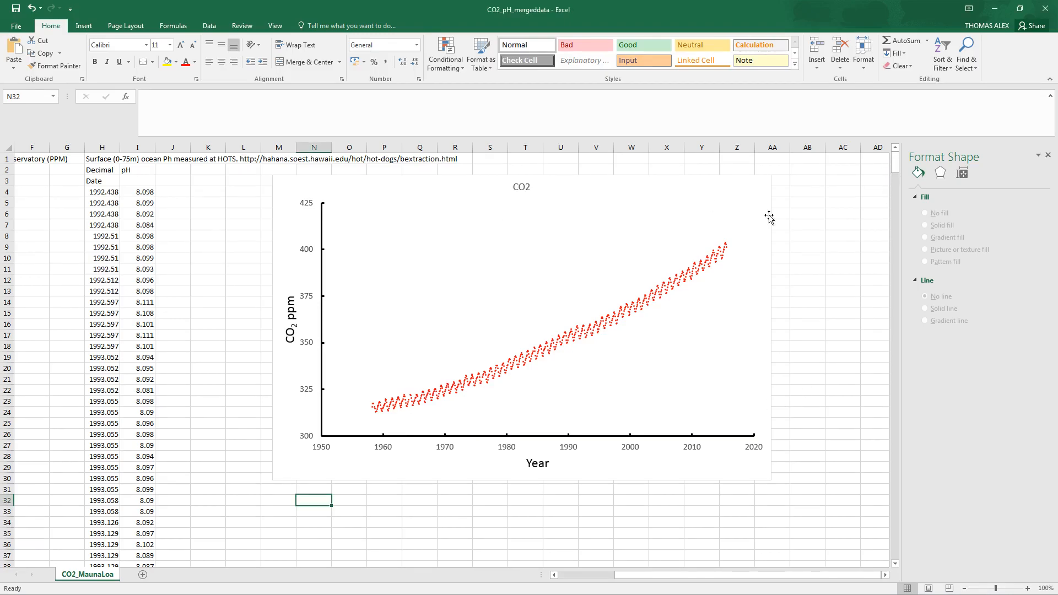
Select the pH data in H4:I671 and create a markers-only scatter chart from it beside the first data rows
click(91, 192)
key(ctrl+shift+Right)
key(ctrl+shift+Down)
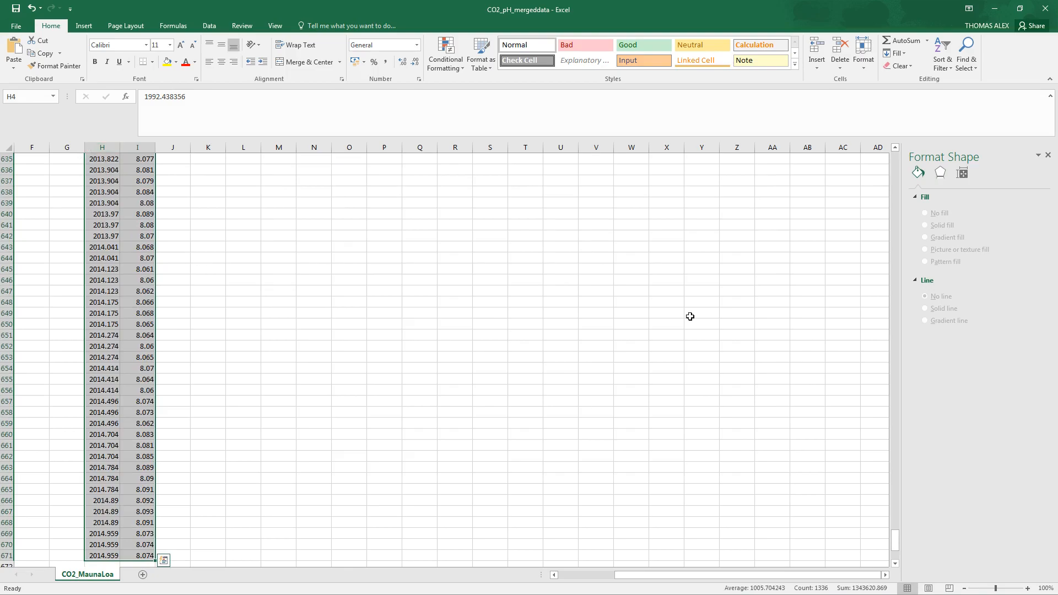
drag(895, 543, 889, 167)
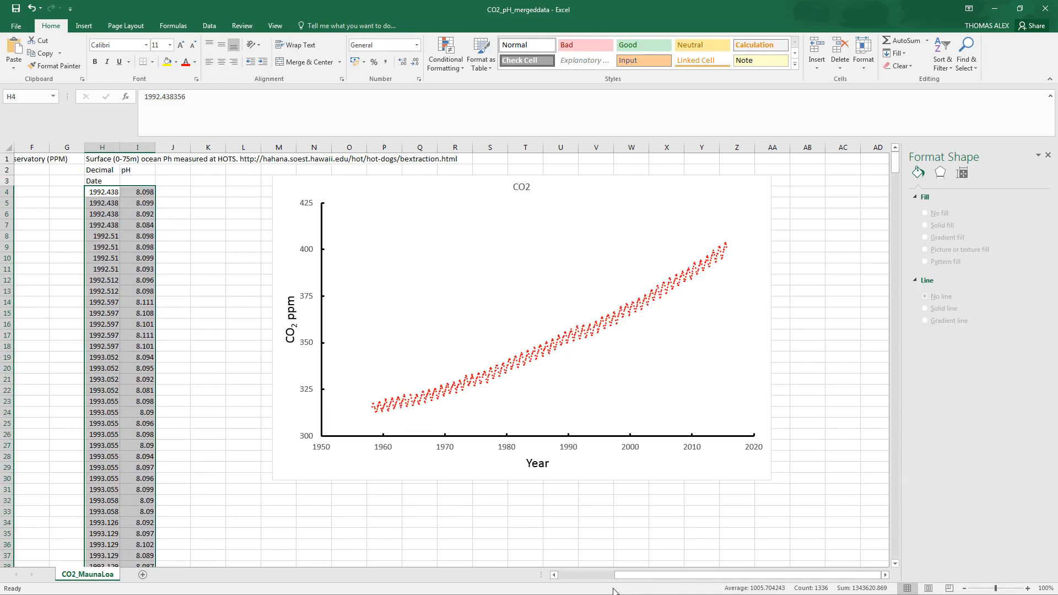
click(81, 26)
click(389, 67)
click(406, 99)
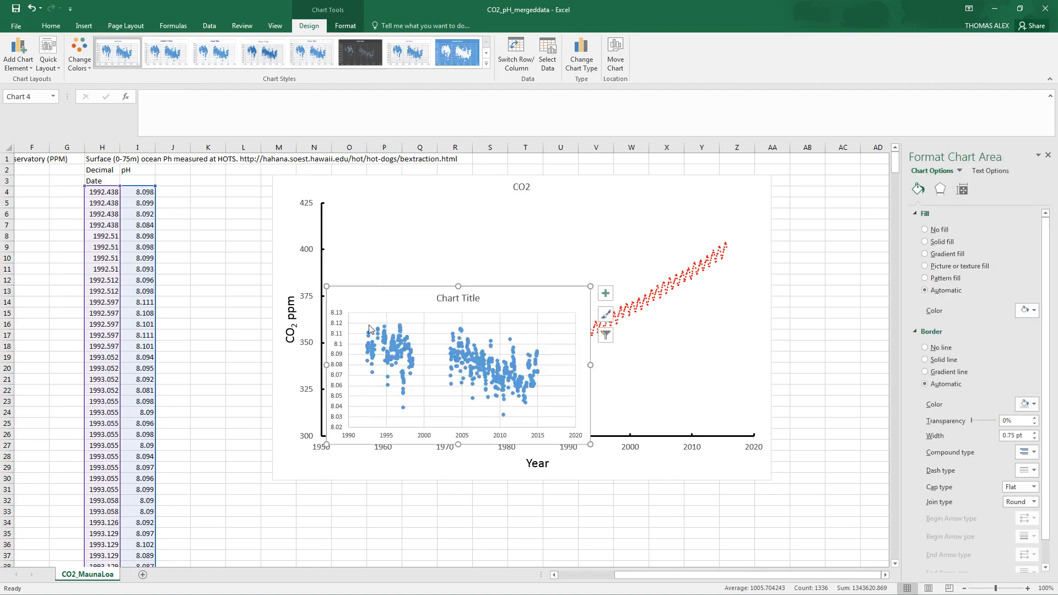
Move the pH scatter chart to the empty cells just below the CO2 chart
drag(492, 287, 504, 481)
click(895, 565)
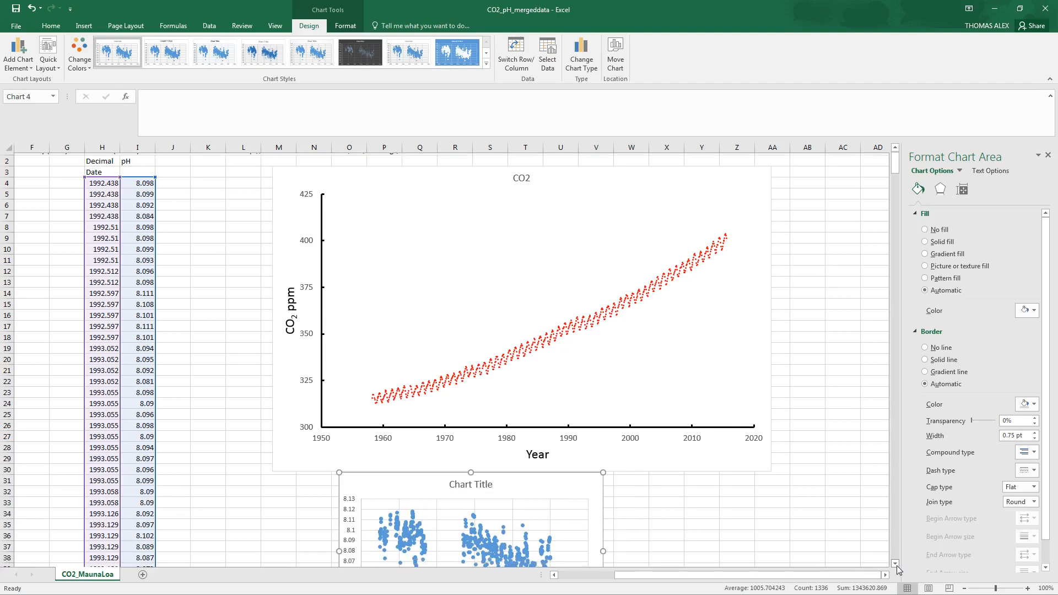
click(895, 566)
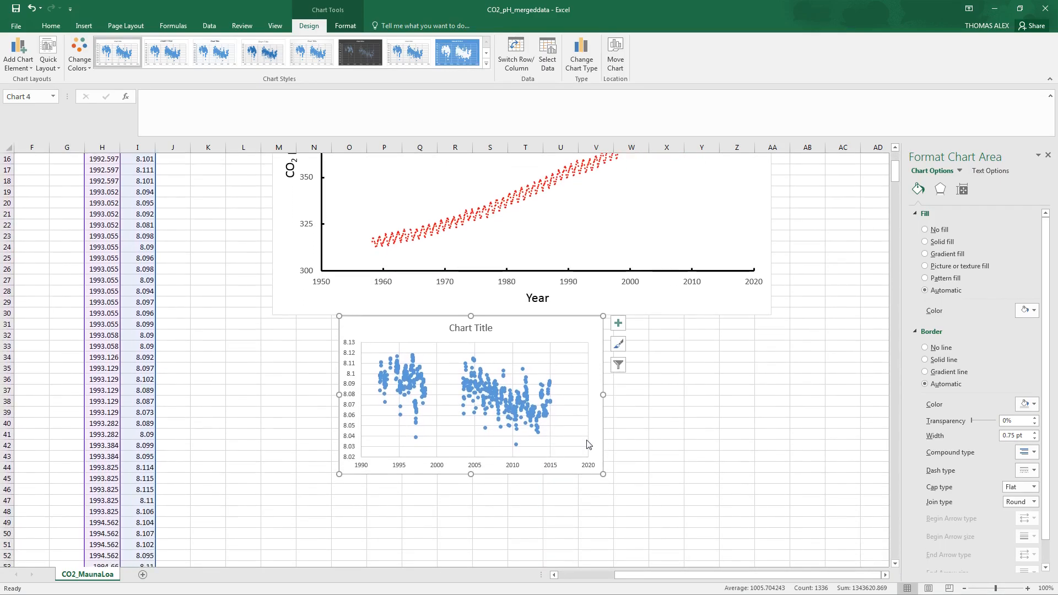
drag(552, 328, 577, 351)
Copy the whole CO2 chart and paste it into the pH scatter chart to combine both series
click(729, 294)
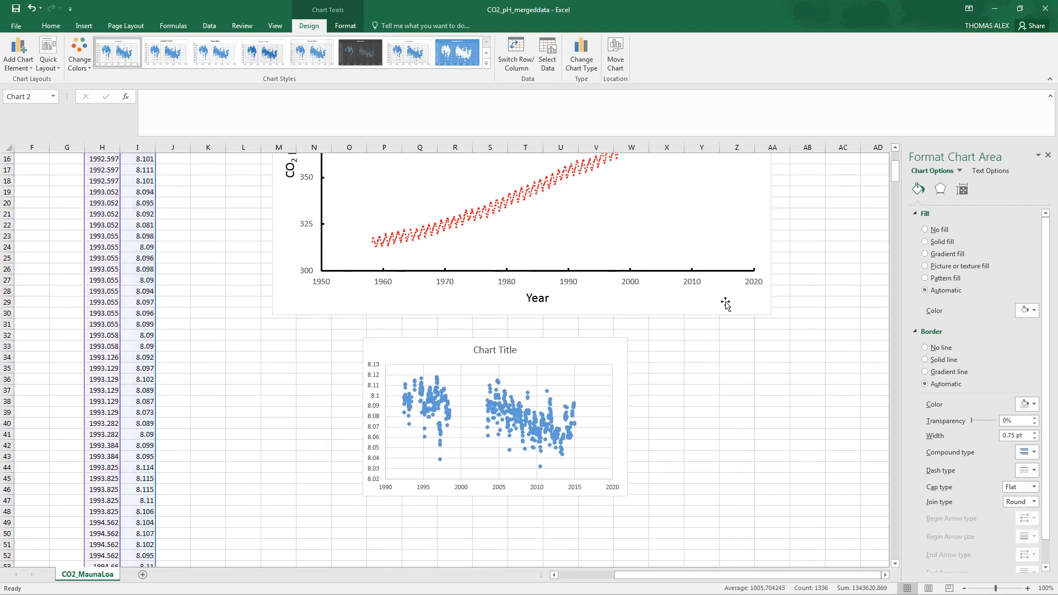
drag(895, 172, 895, 157)
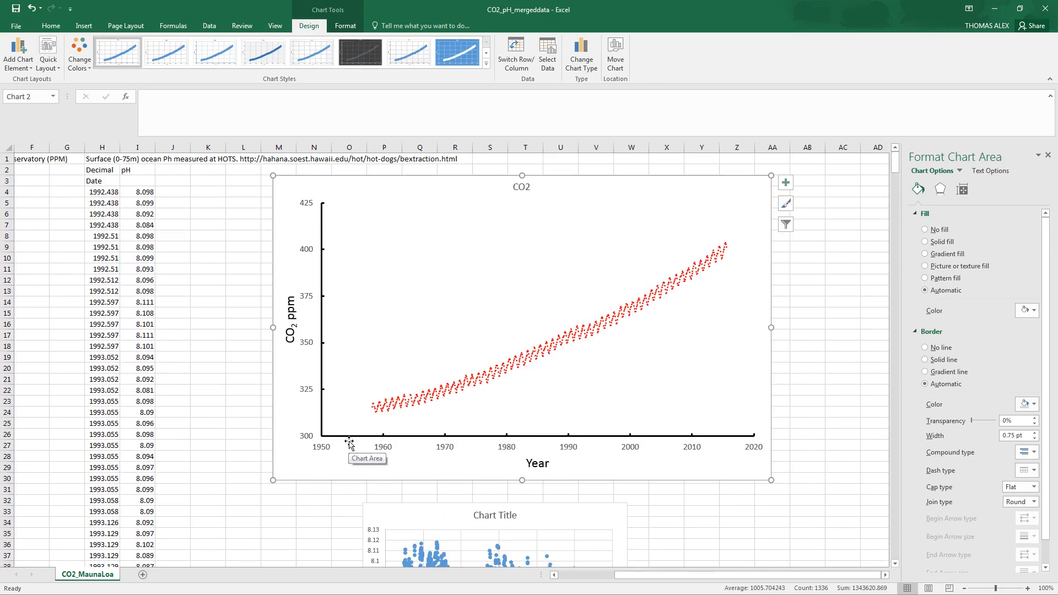
right_click(281, 441)
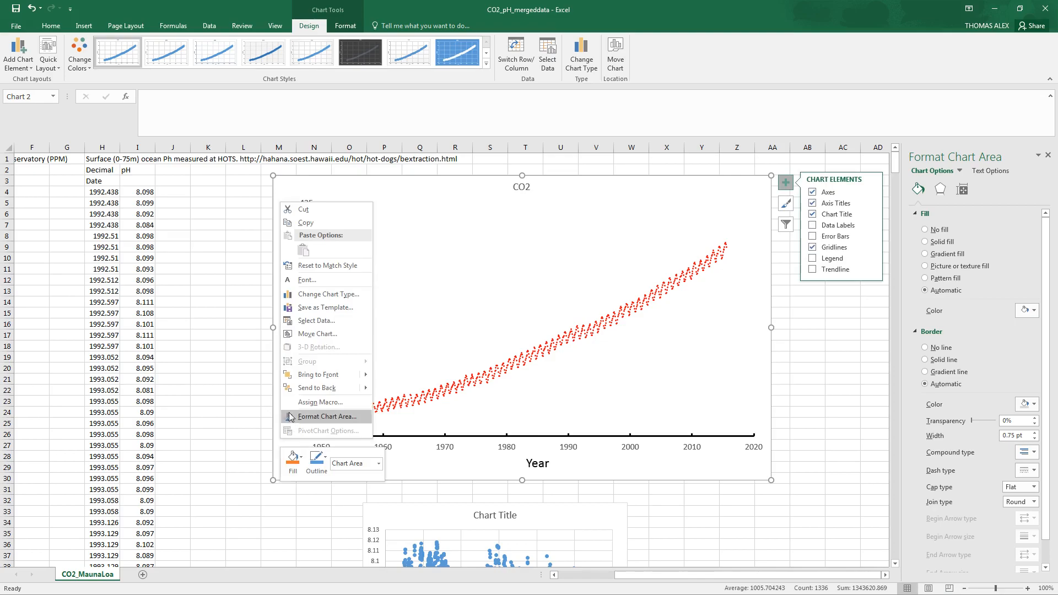
click(319, 222)
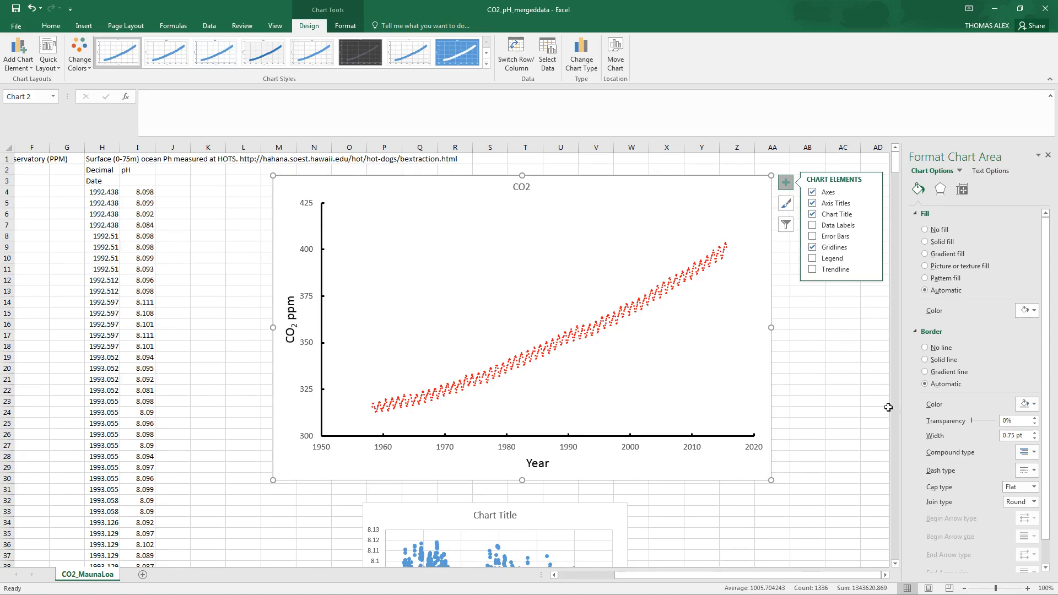
scroll(893, 566, down, 3)
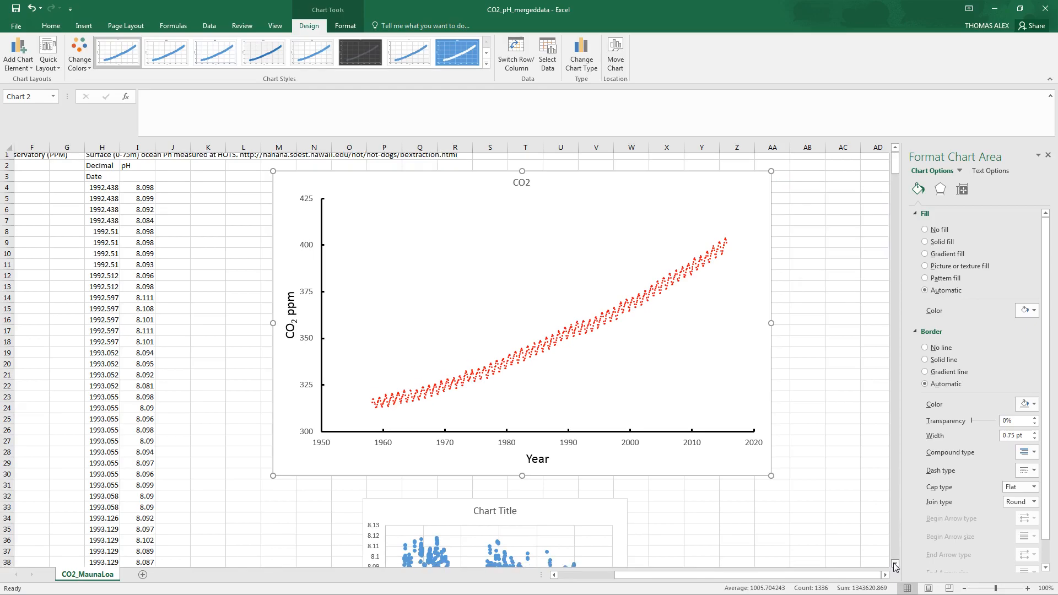
scroll(894, 566, down, 1)
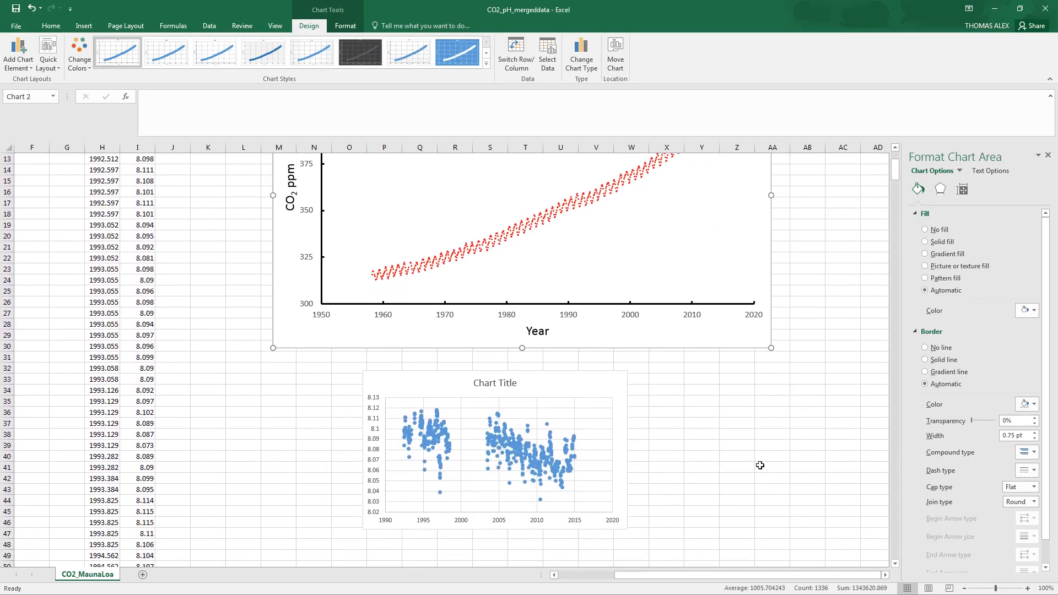
click(561, 390)
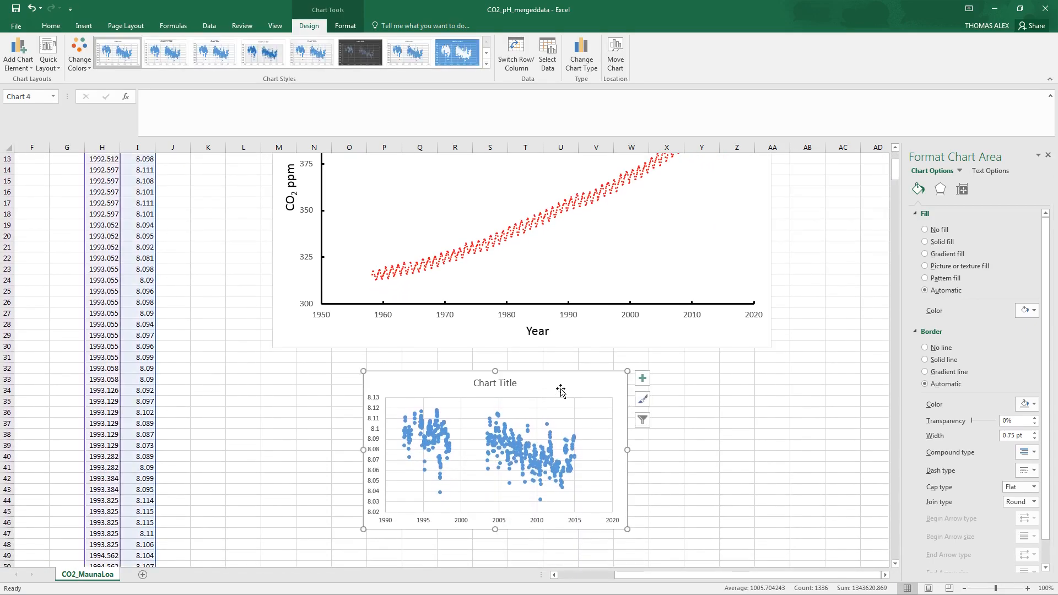
right_click(559, 388)
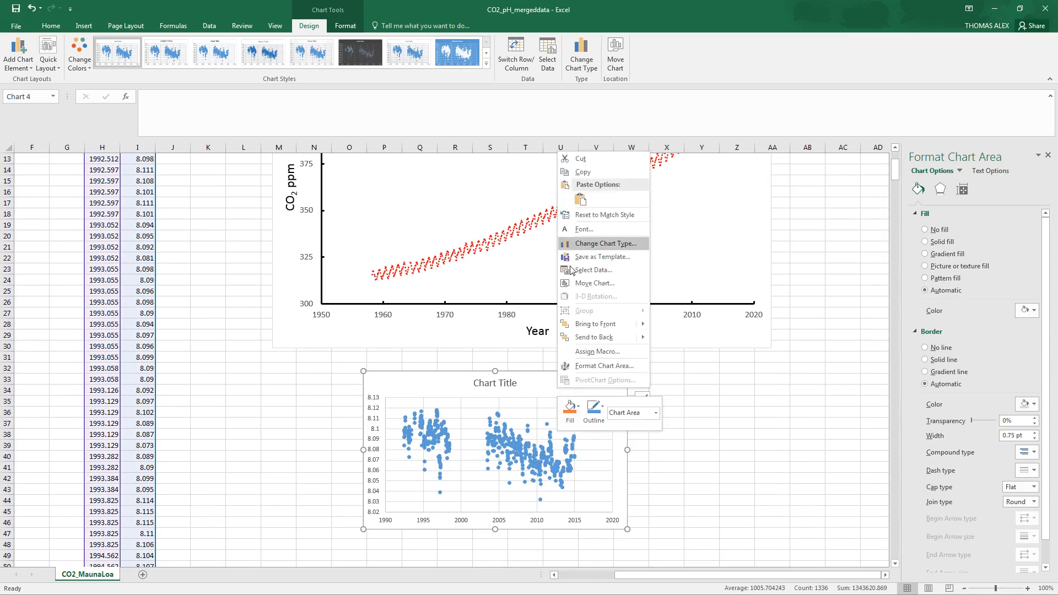
click(580, 200)
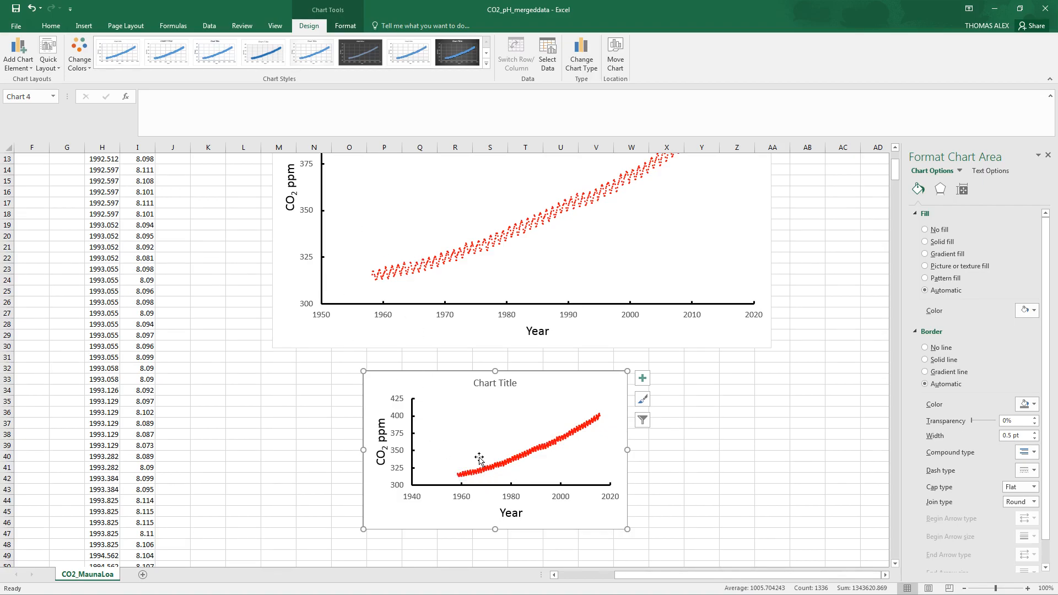
Align the combined chart's left edge under the CO2 chart and plot its pH series, Series 2, on the secondary axis
drag(408, 378, 319, 359)
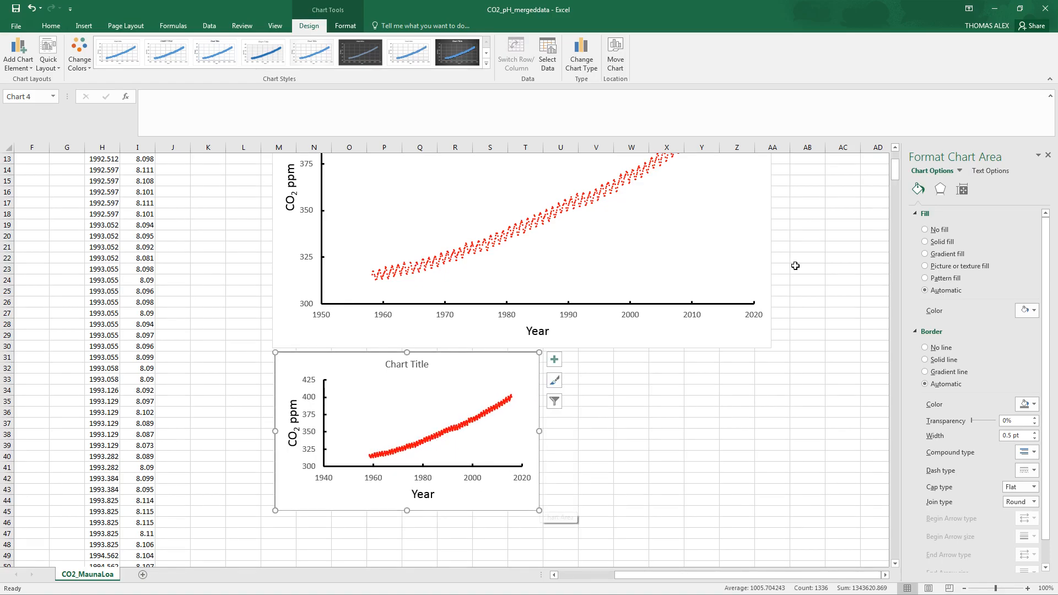
click(960, 170)
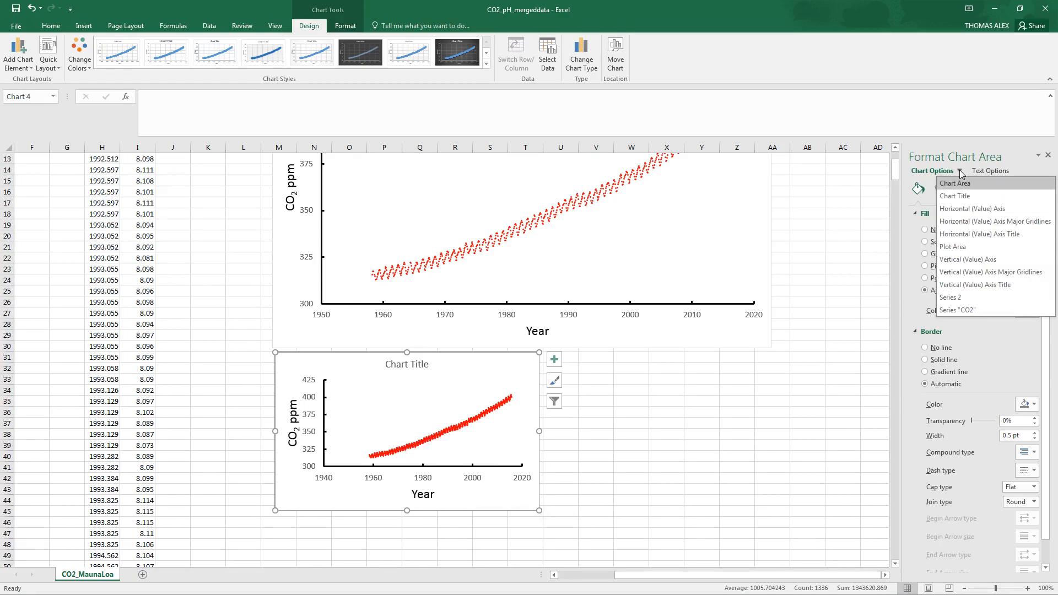
click(961, 298)
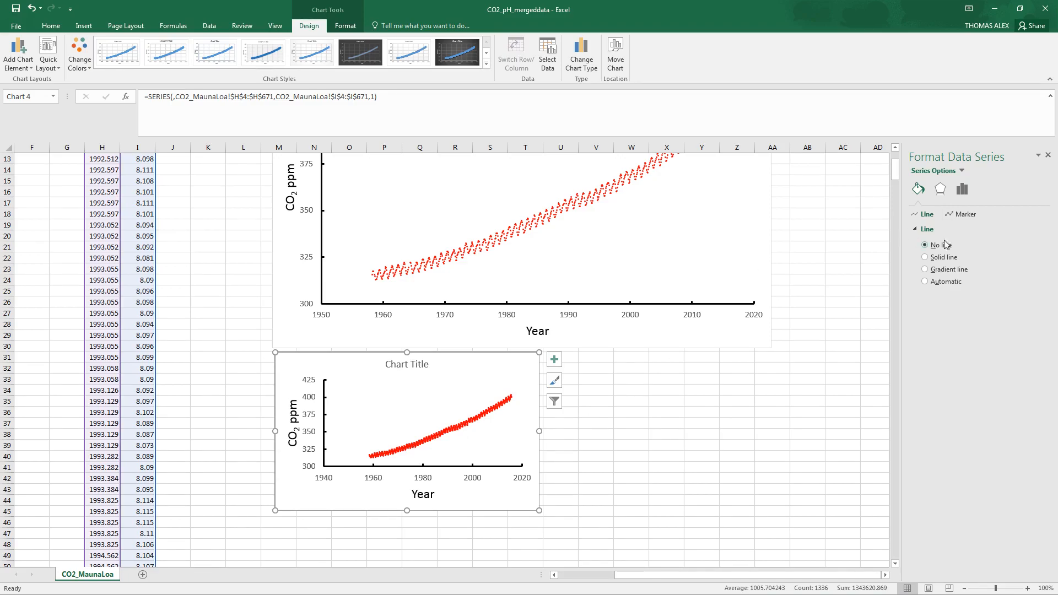
click(963, 193)
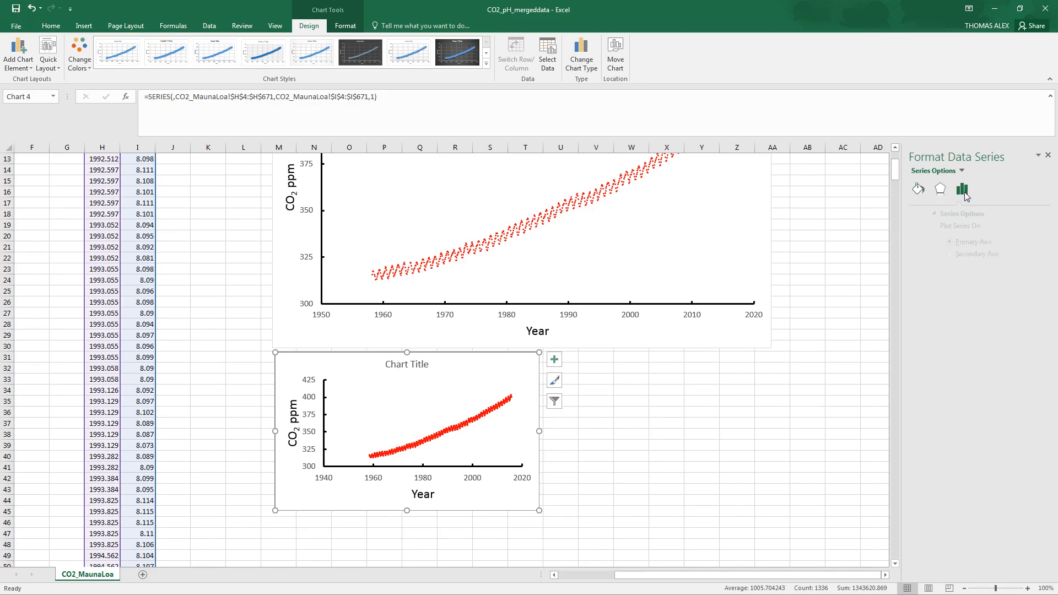
click(943, 258)
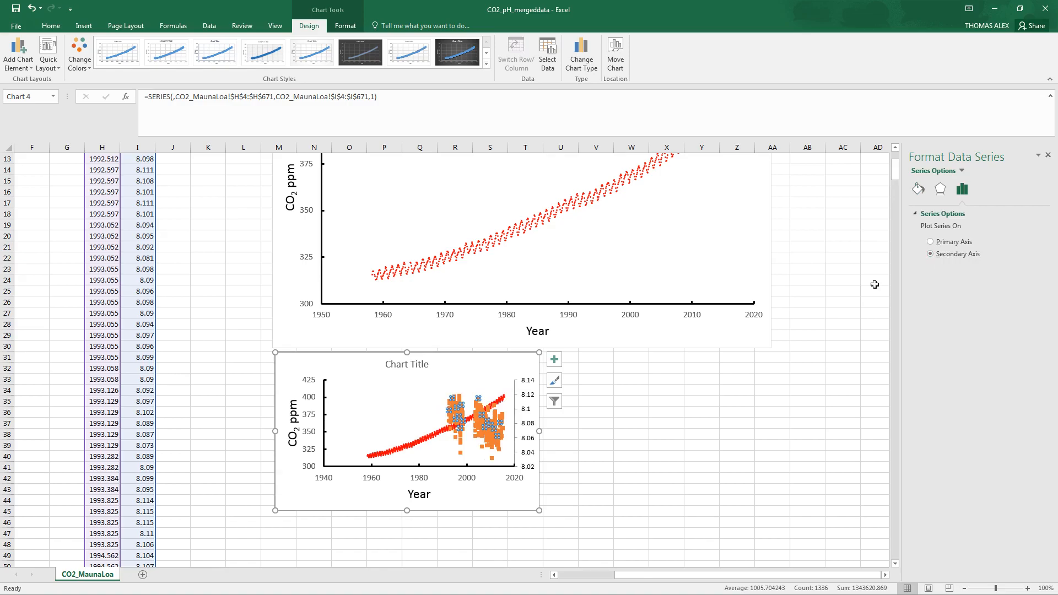
Enlarge the combined chart to cover about columns M to AB and rows 31 to 60
drag(539, 510, 770, 544)
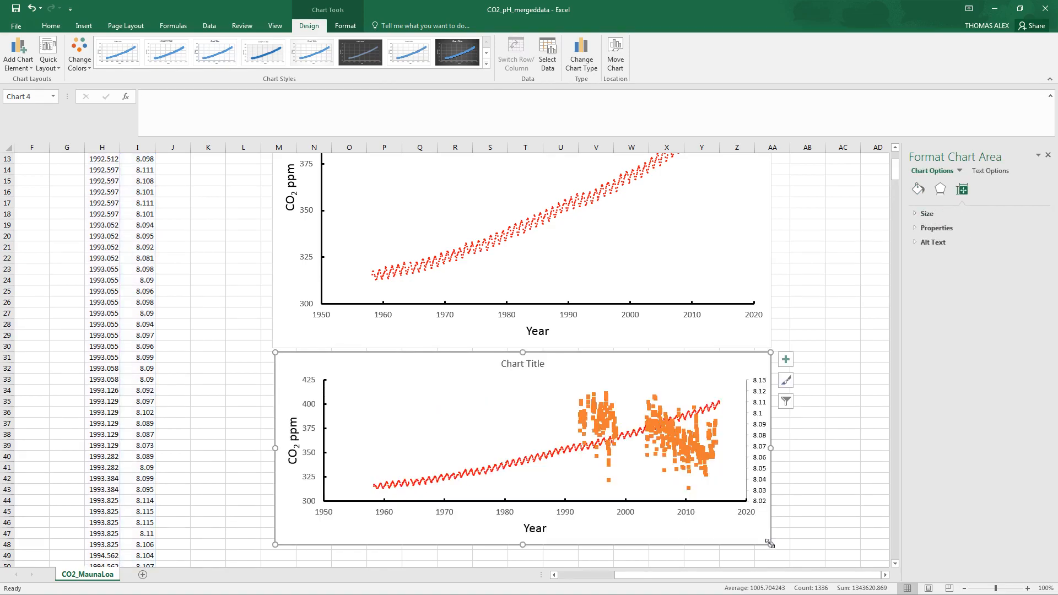
click(895, 563)
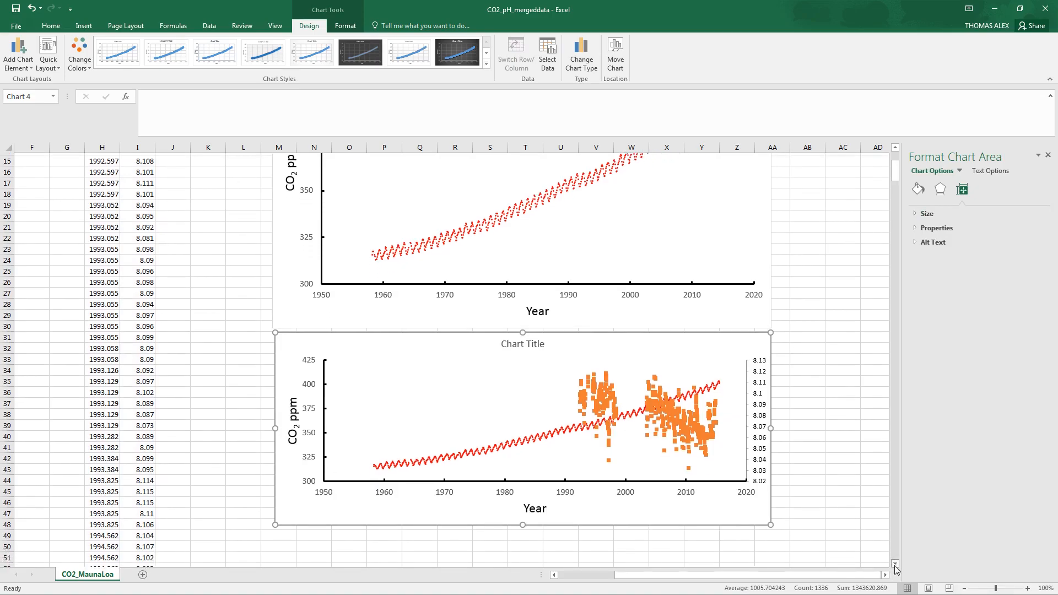
click(894, 564)
click(895, 563)
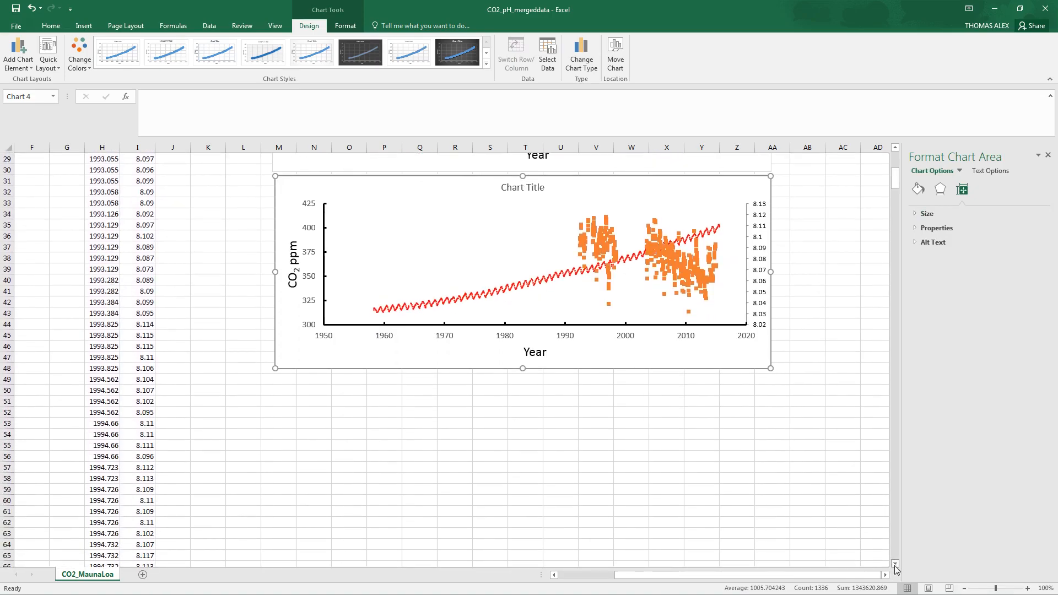
drag(771, 368, 809, 503)
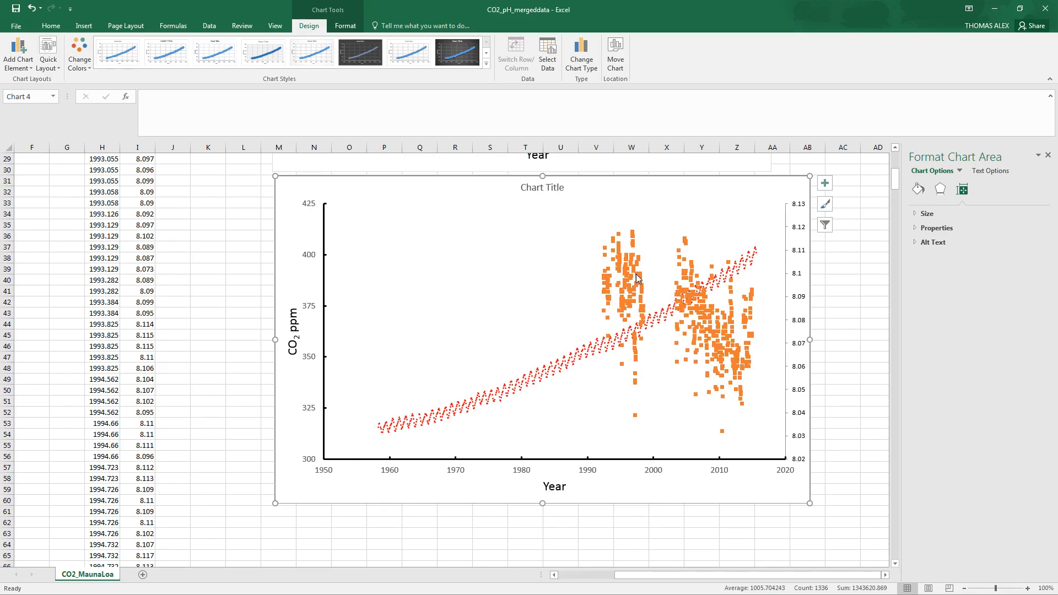
Format the secondary pH axis line as a solid black line 2 pt wide
mouse_move(636, 272)
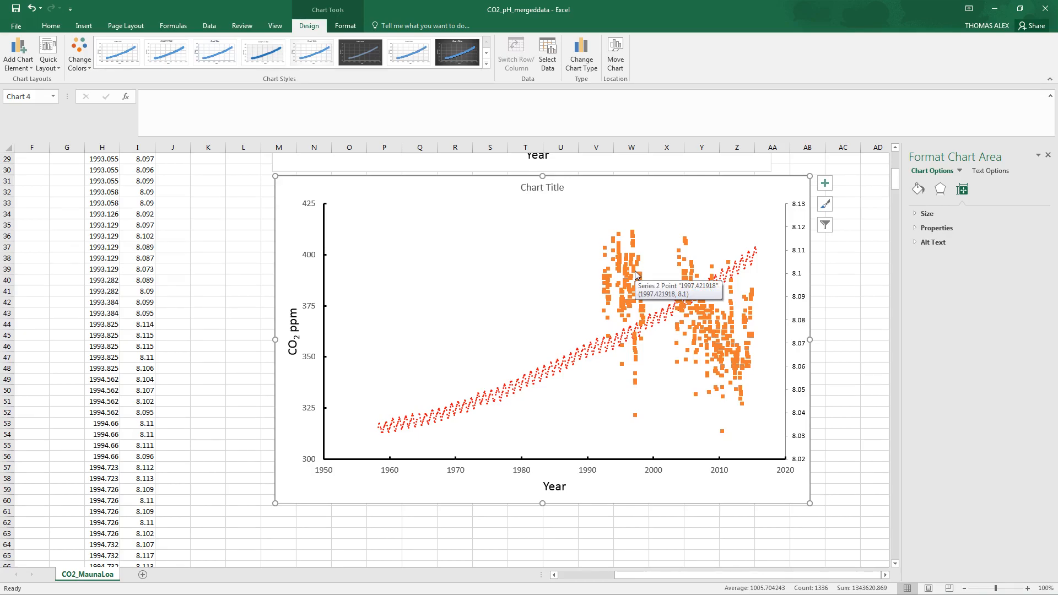
click(788, 298)
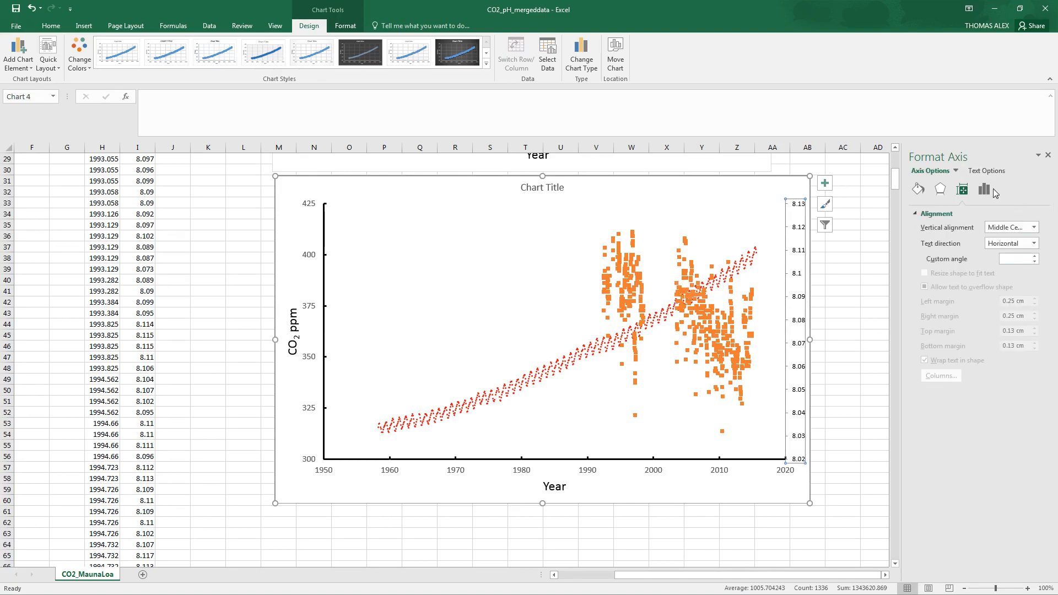
click(918, 189)
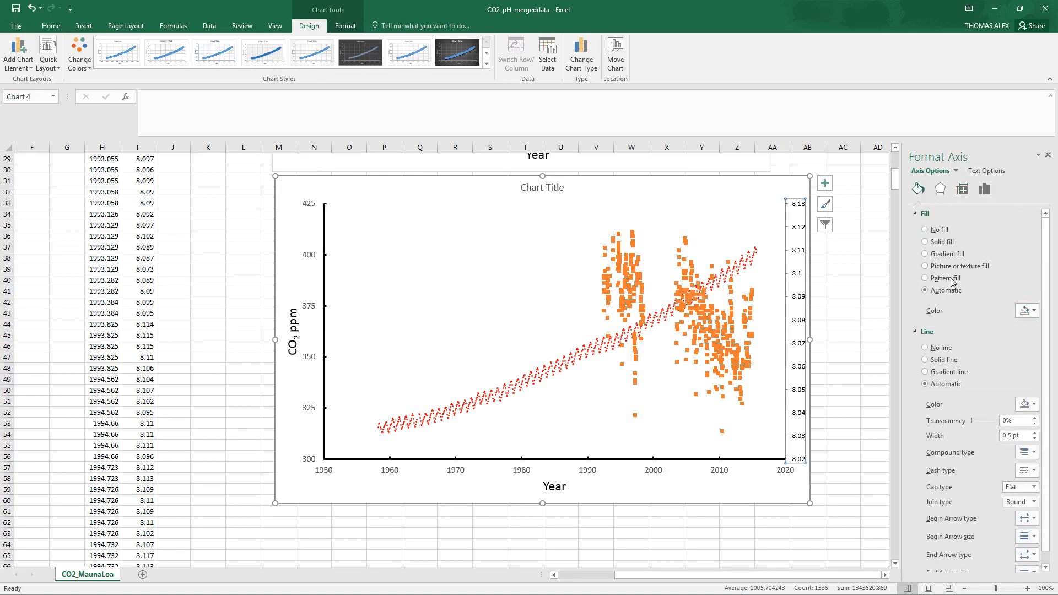
click(1035, 405)
click(979, 433)
click(1036, 433)
click(1036, 433)
click(1035, 433)
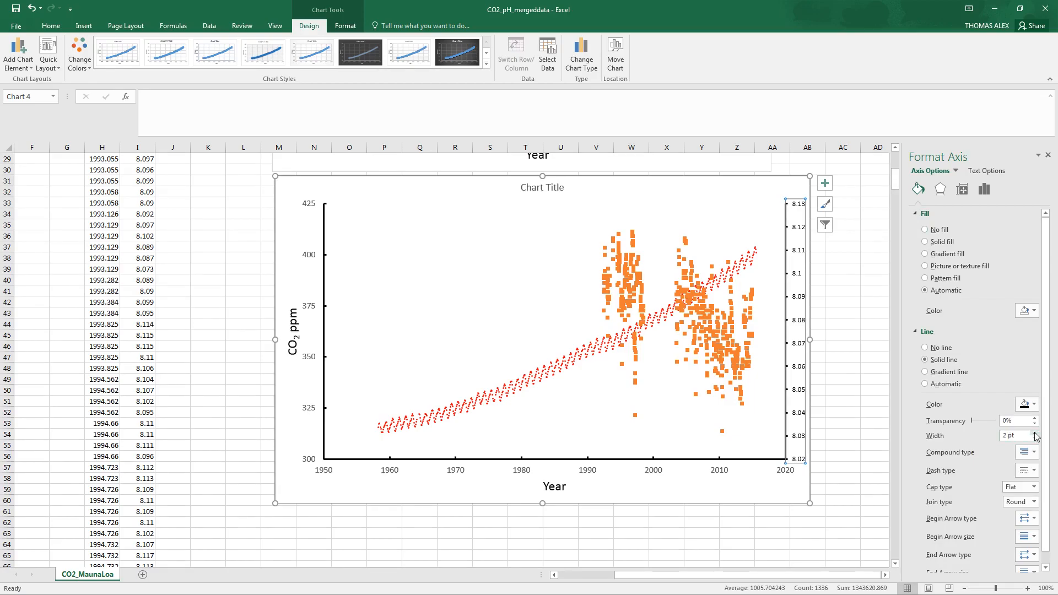
Set the secondary pH axis's major tick marks to Inside
click(915, 331)
click(982, 191)
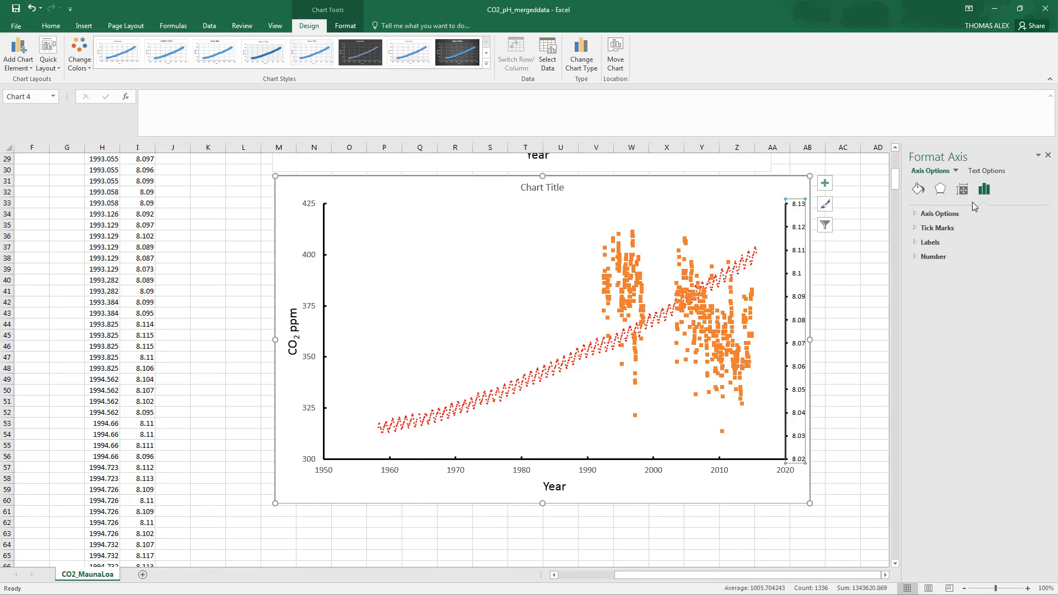
click(919, 228)
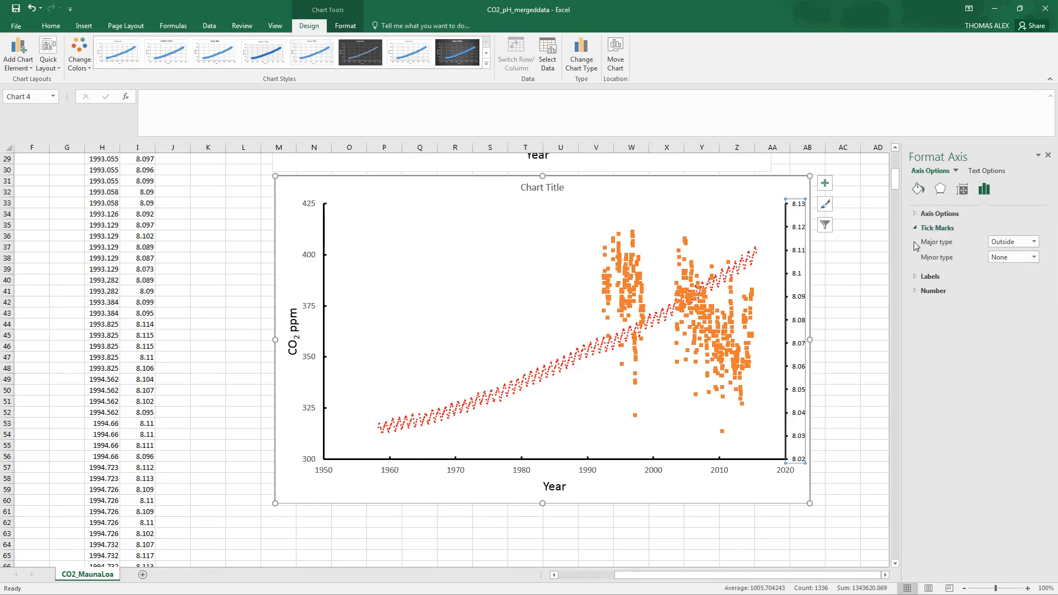
click(1033, 242)
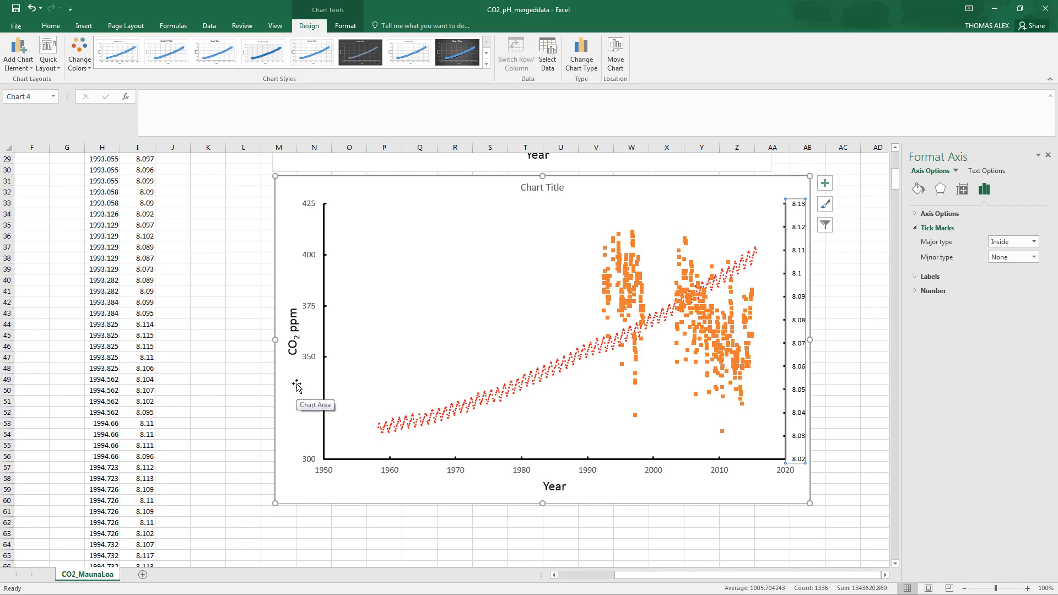
Replace the combined chart's placeholder title with "Comparisson of atmospheric CO2 and ocean pH"
click(561, 189)
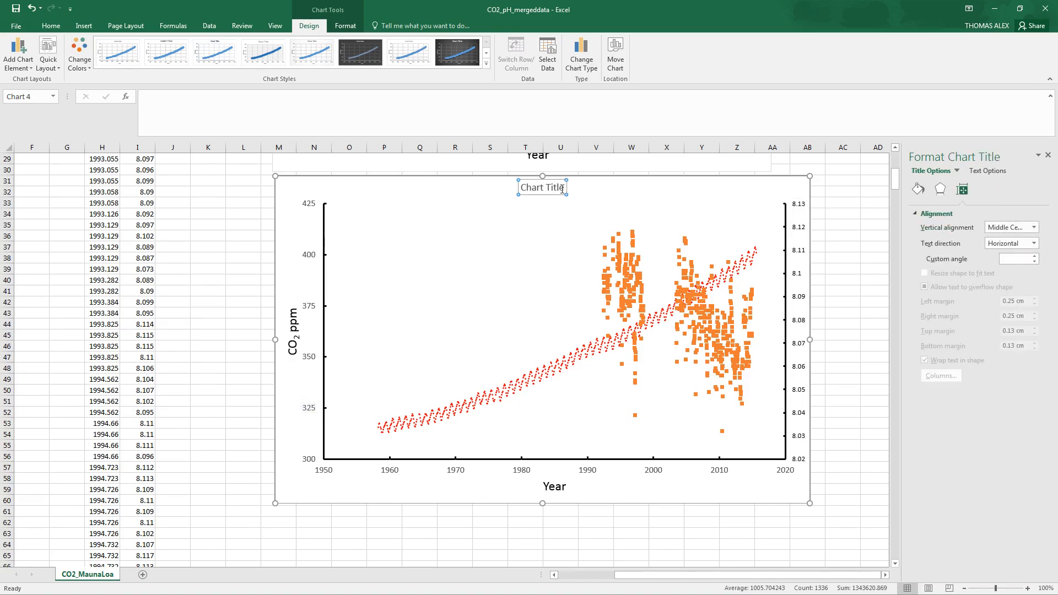
drag(562, 189, 522, 191)
text(Compa)
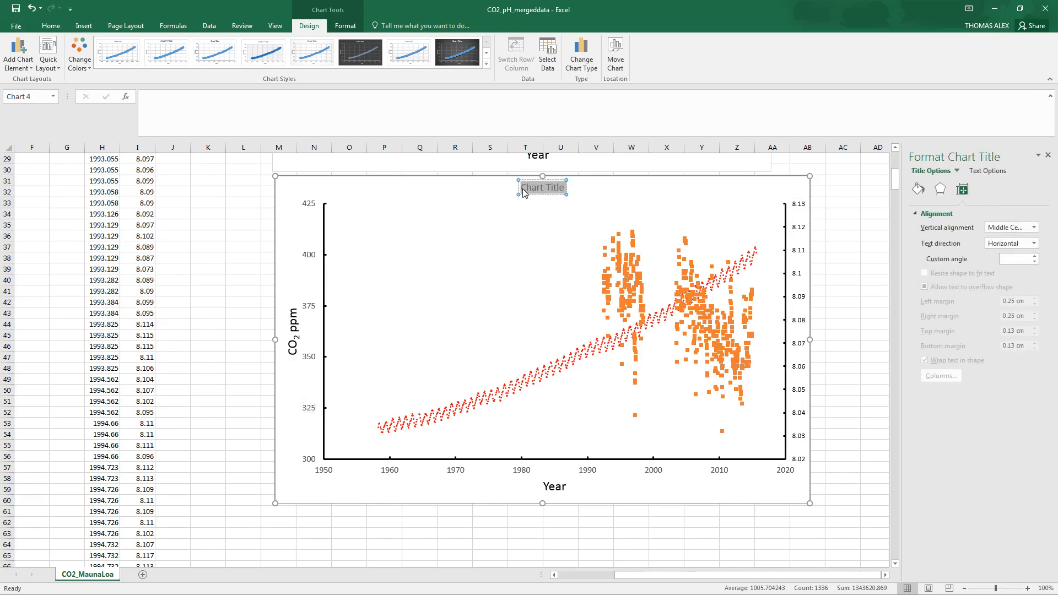
text(risson)
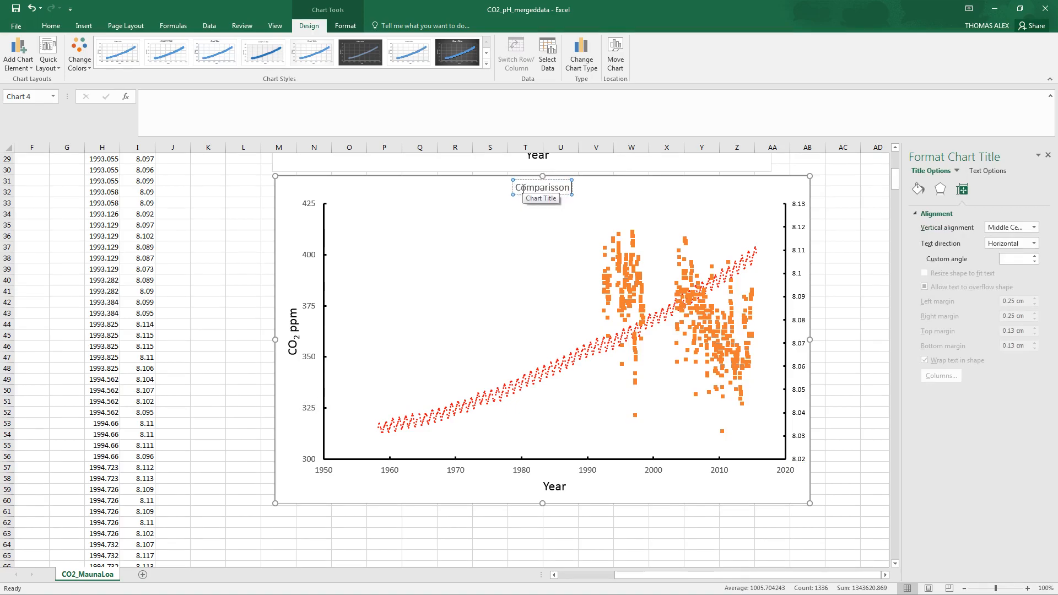
text( of atmosph)
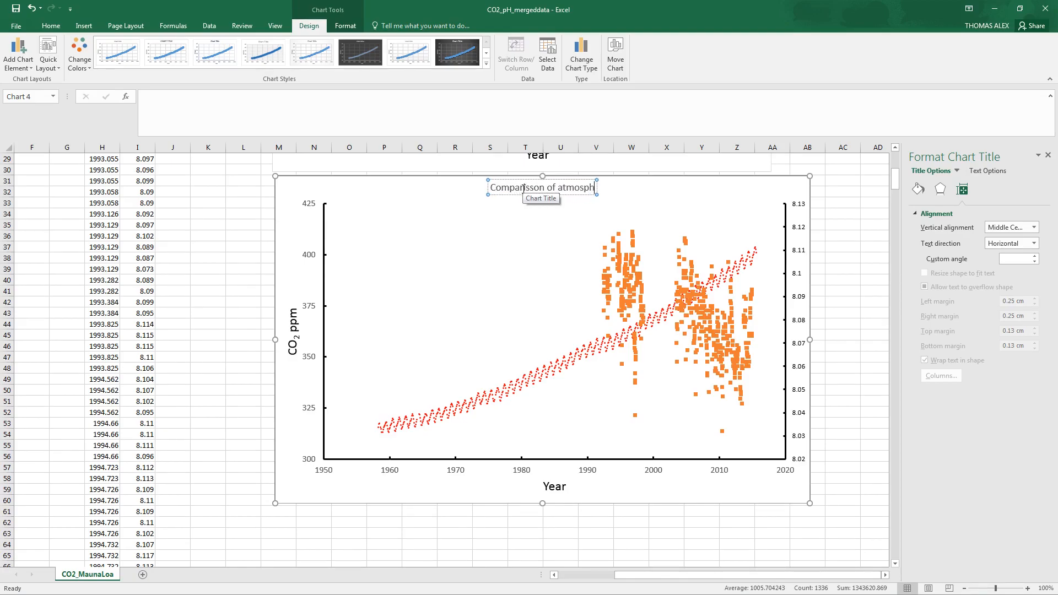
text(eric CO2)
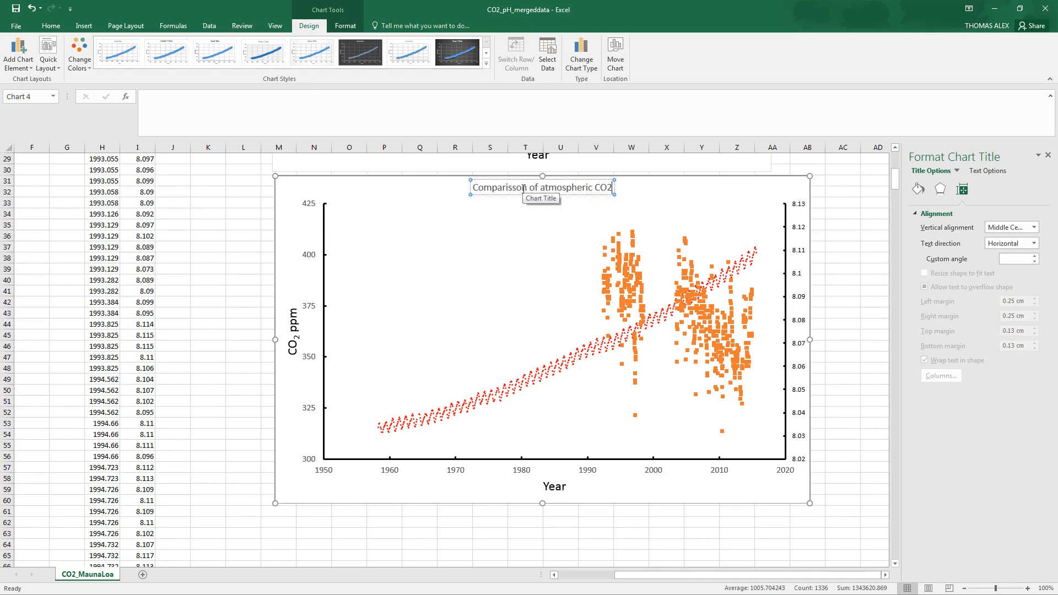
text( and ocean)
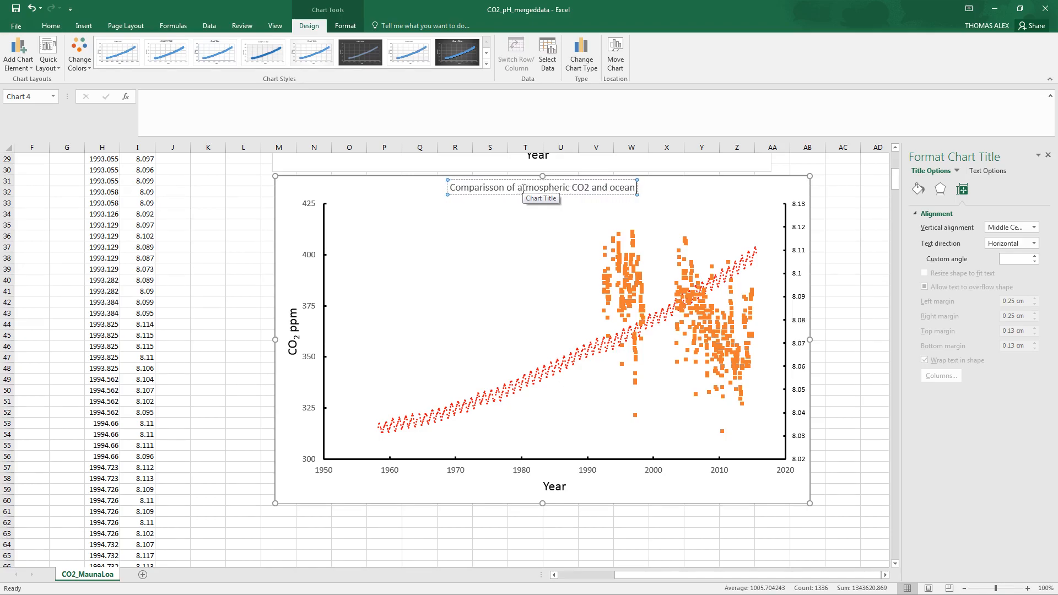
text( pH)
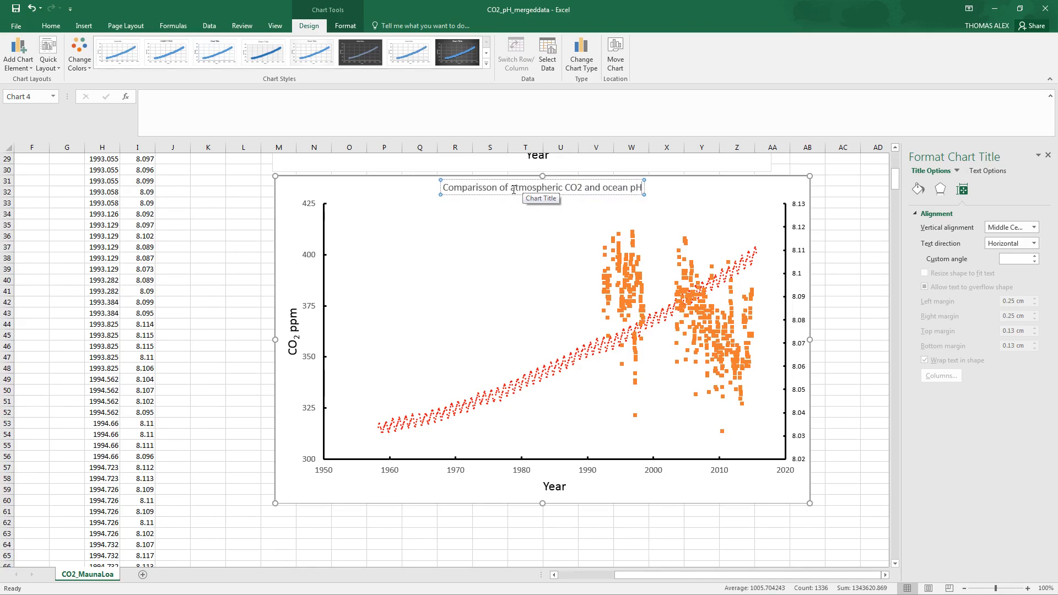
click(822, 213)
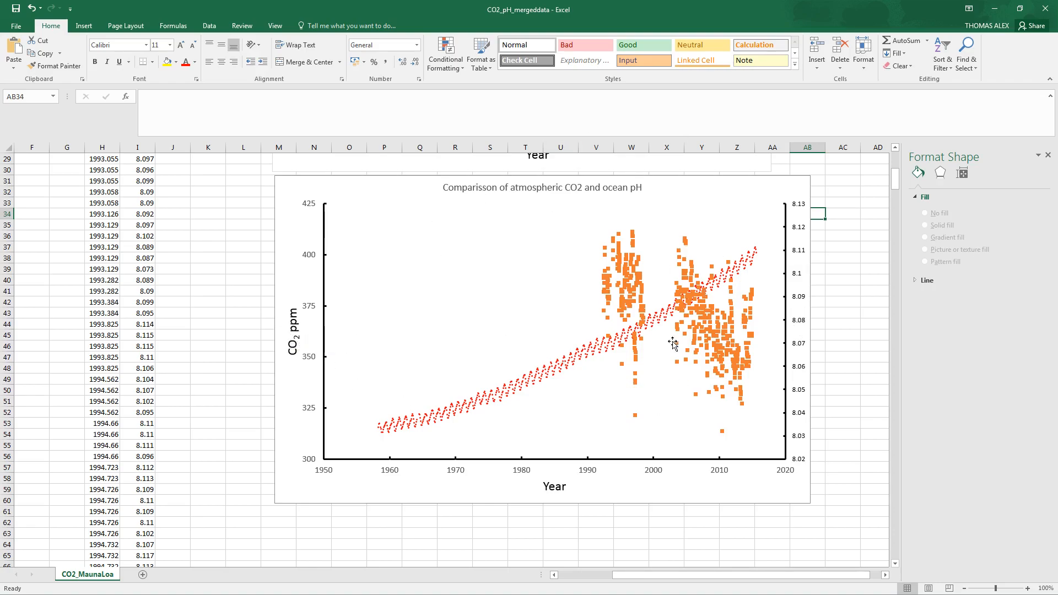
Insert "trends in" before "atmospheric" in the combined chart's title
click(799, 302)
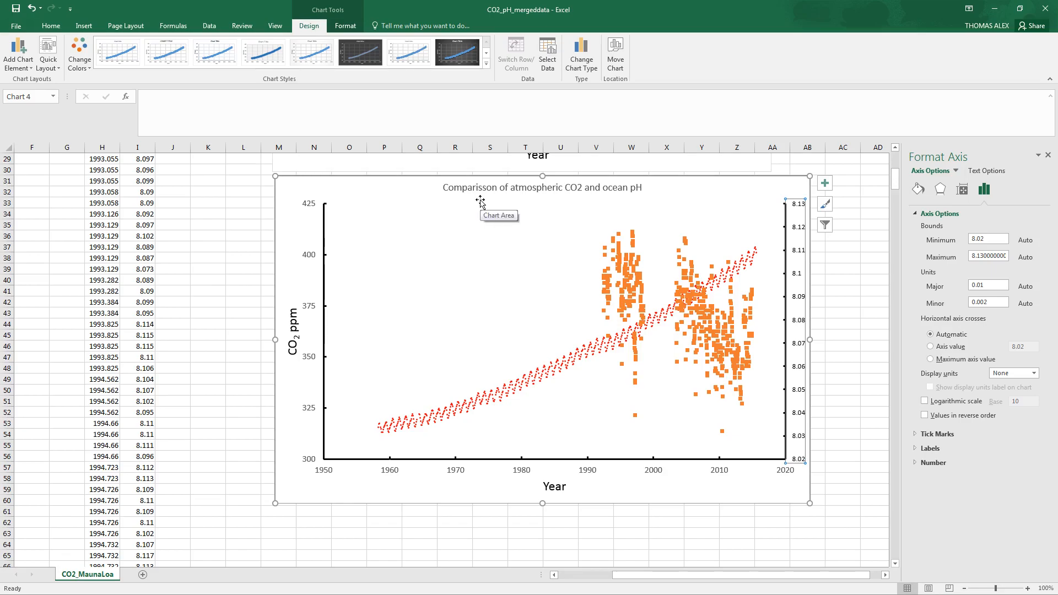
click(532, 191)
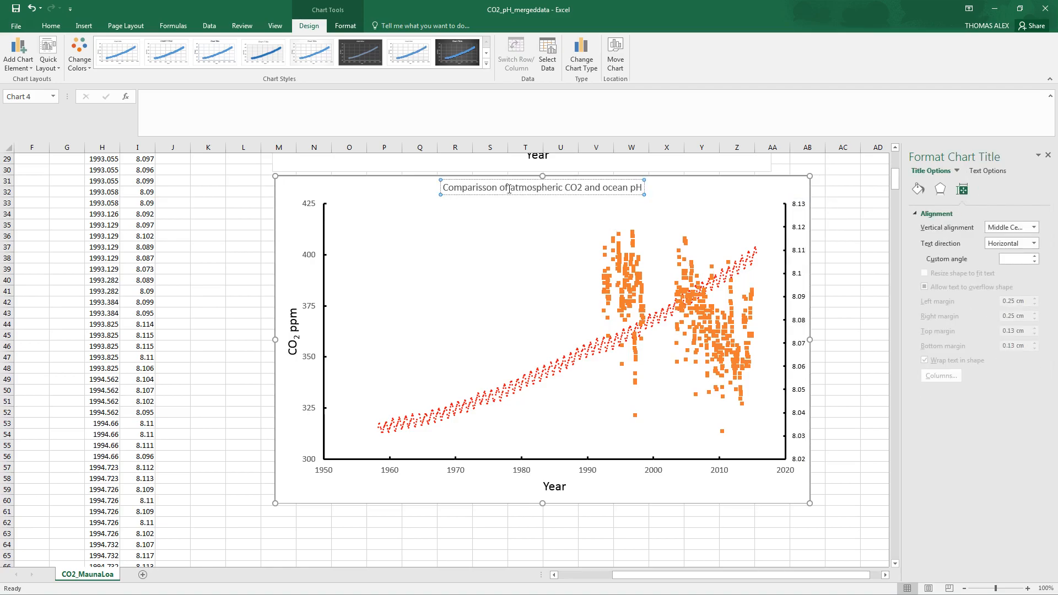
text(trends)
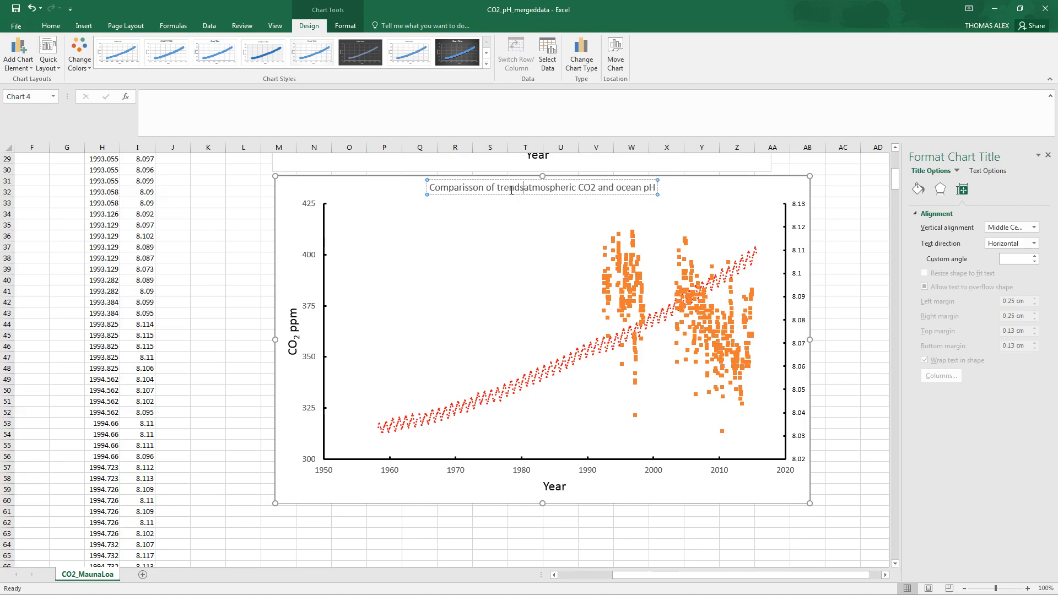
text( in)
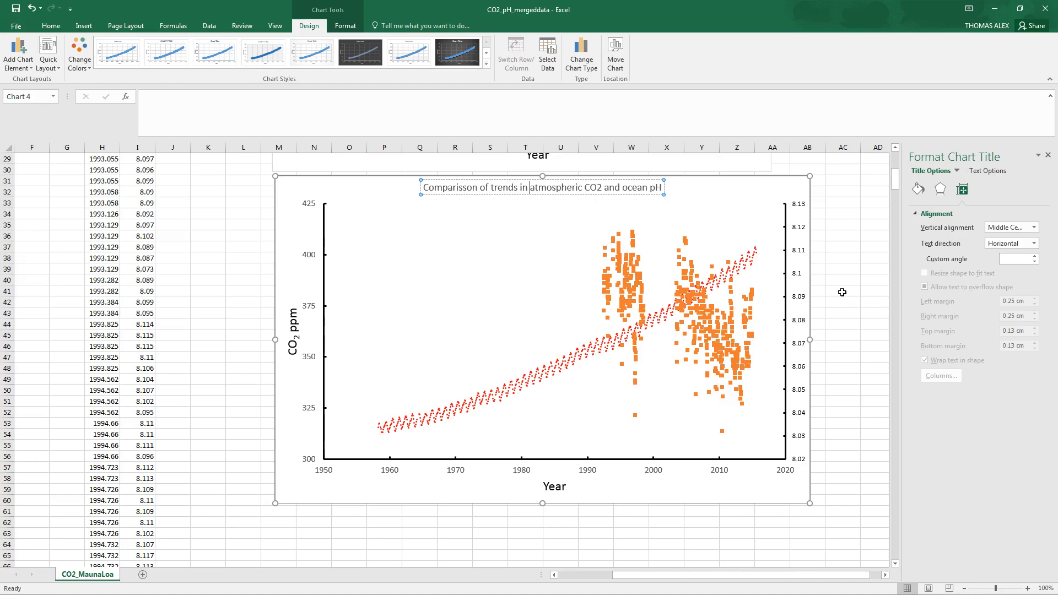
click(816, 291)
click(799, 300)
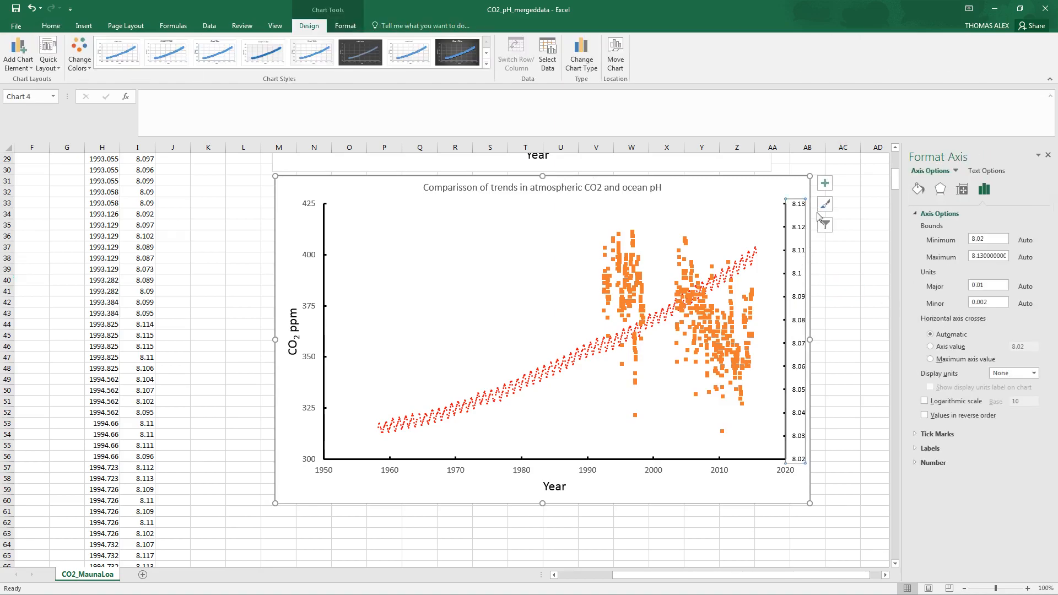
click(824, 183)
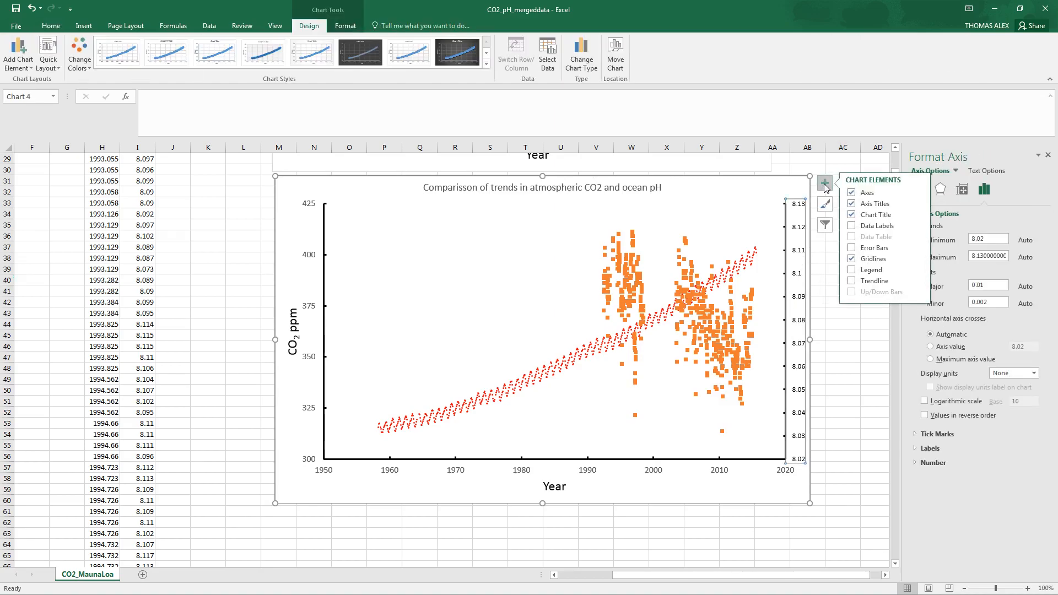
click(856, 205)
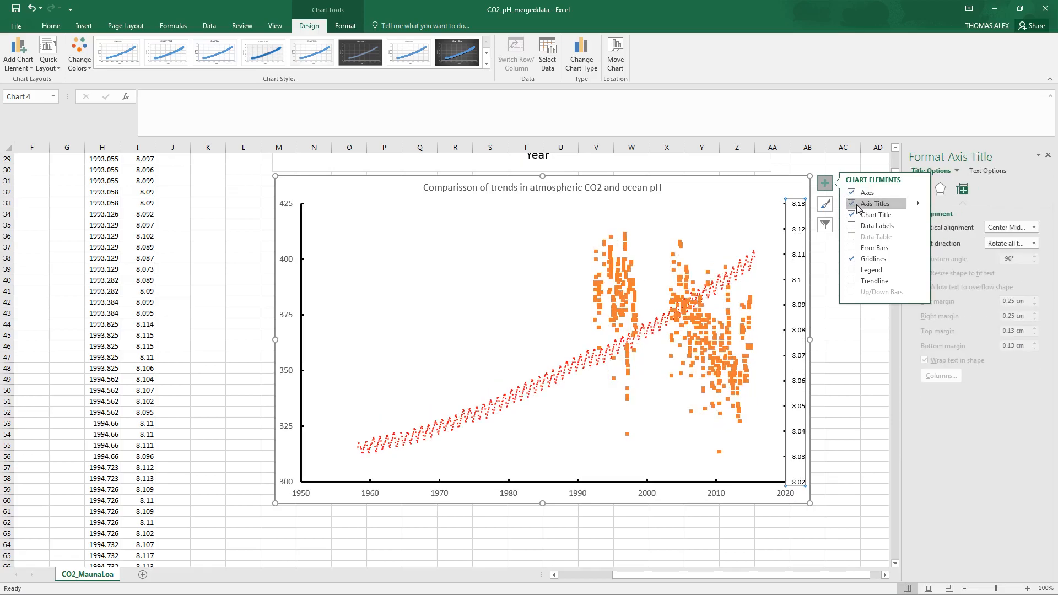
click(841, 268)
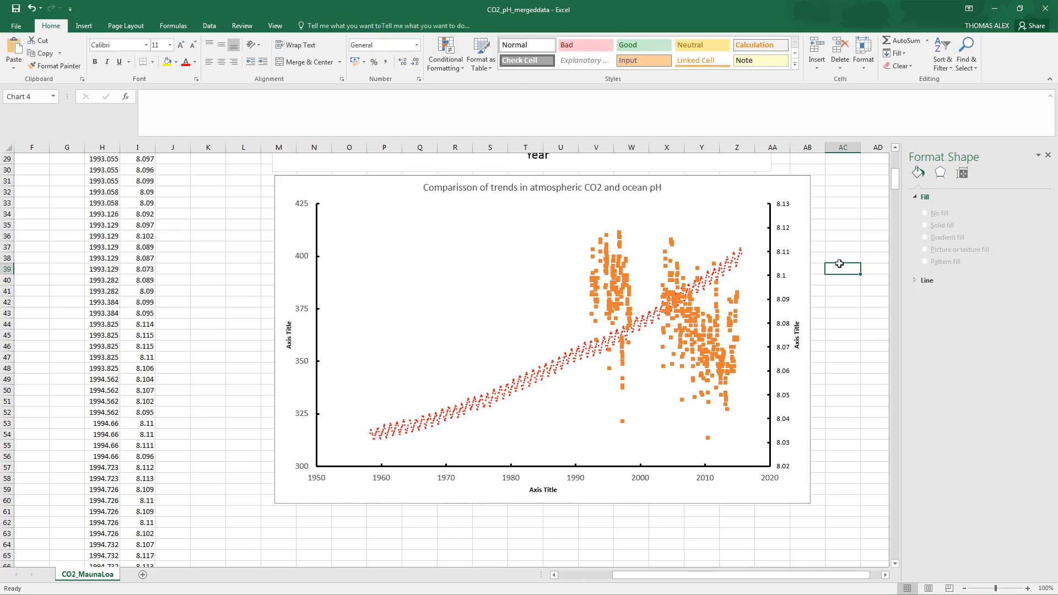
key(ctrl+z)
key(ctrl+z)
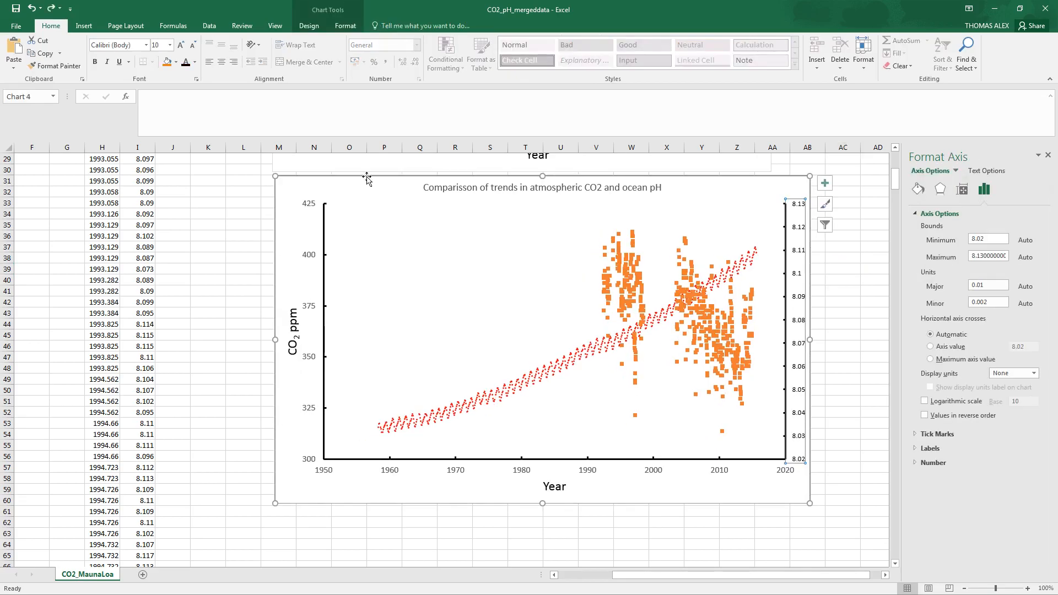
Add a secondary vertical axis title to the combined chart and change its text to "Ocean pH"
click(309, 26)
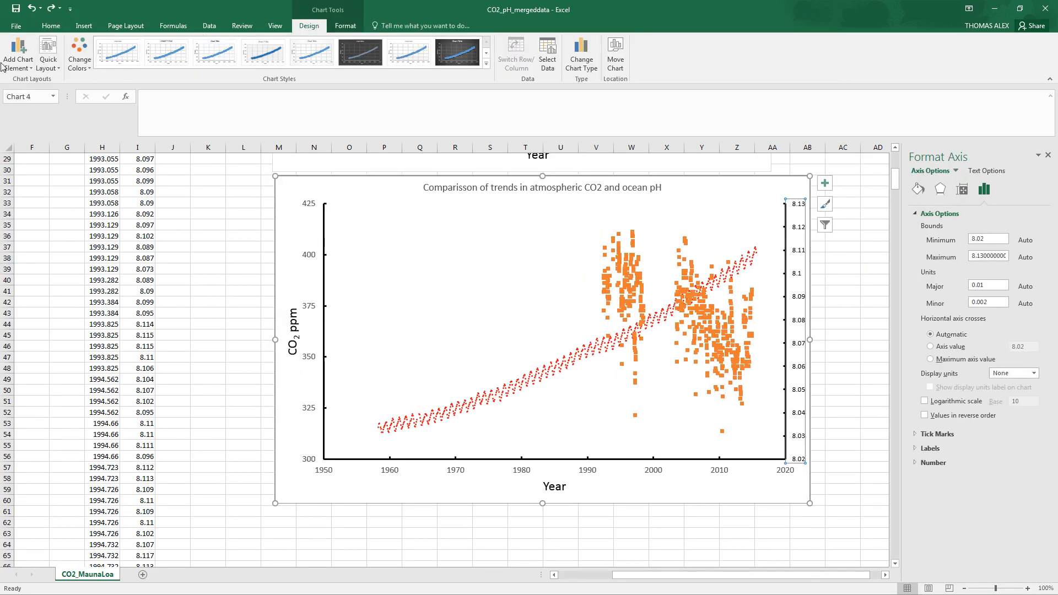
click(17, 60)
mouse_move(31, 98)
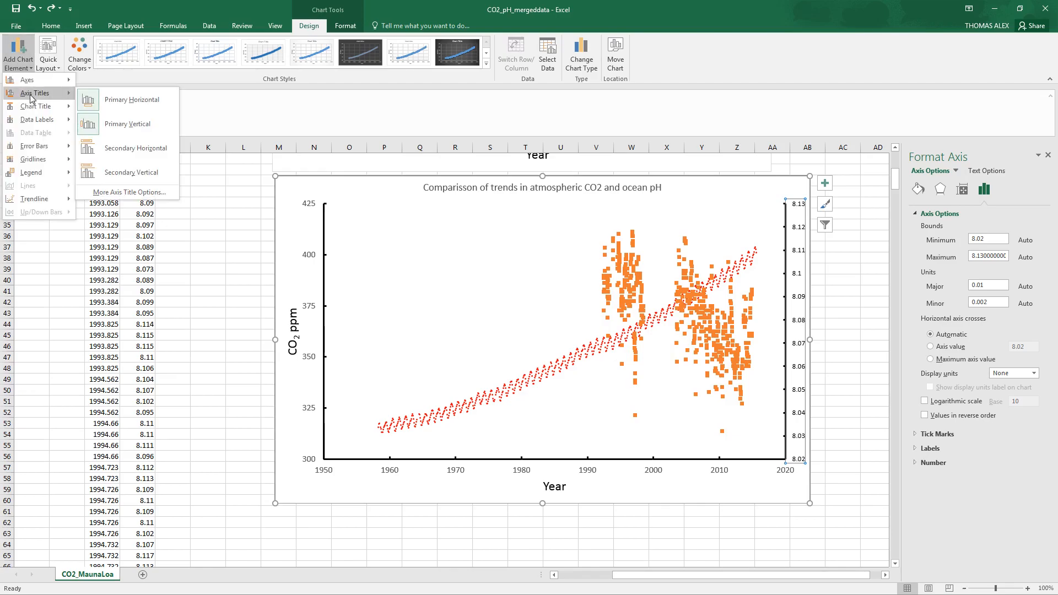
click(138, 173)
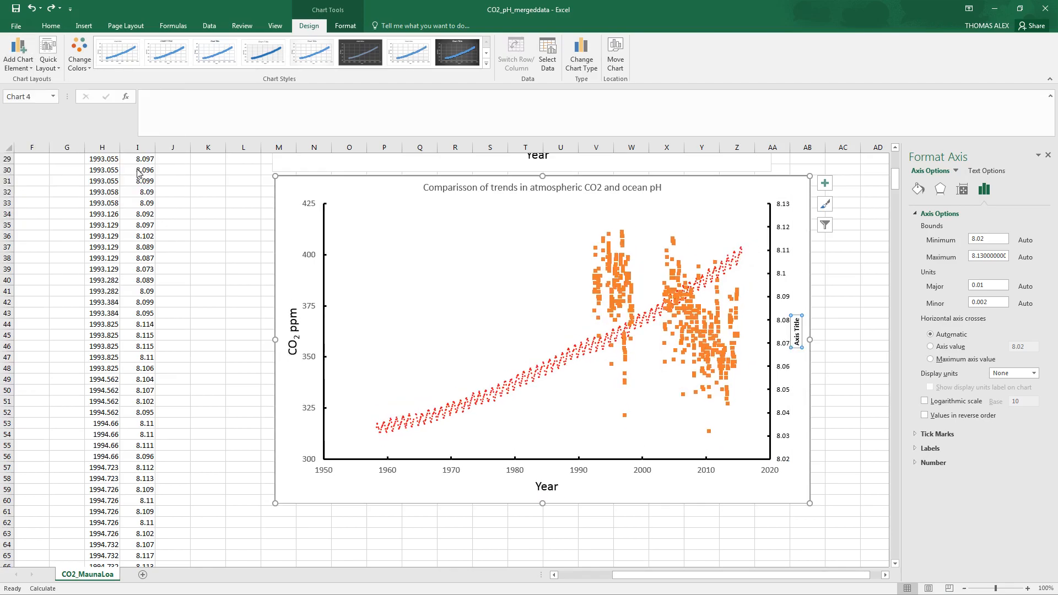
click(797, 325)
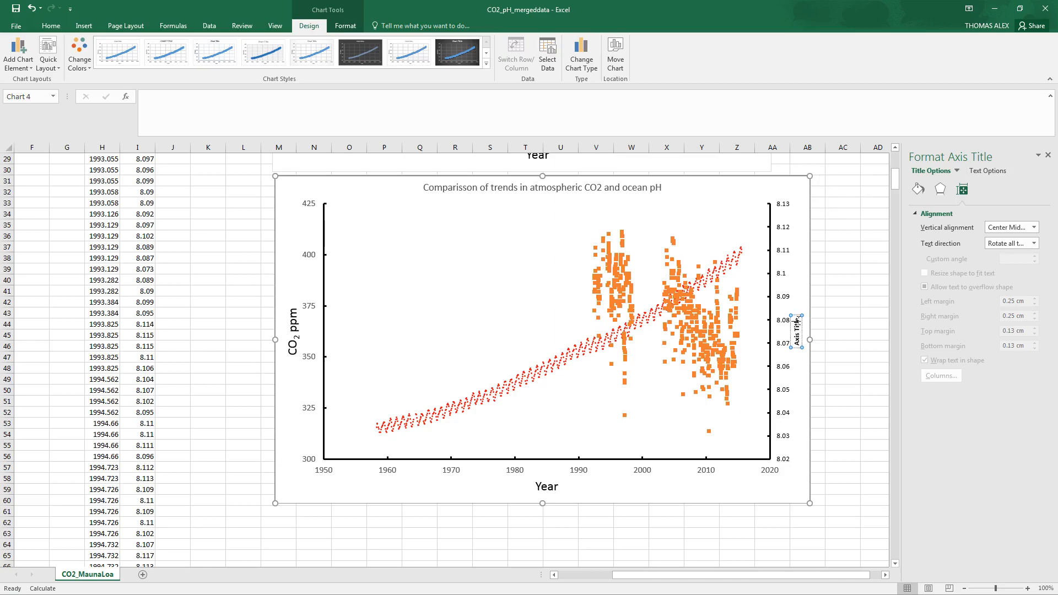
drag(797, 324, 799, 348)
text(pHean)
text( pH)
Format the Ocean pH axis title as non-bold 18 pt text, matching the CO2 ppm axis title
click(802, 329)
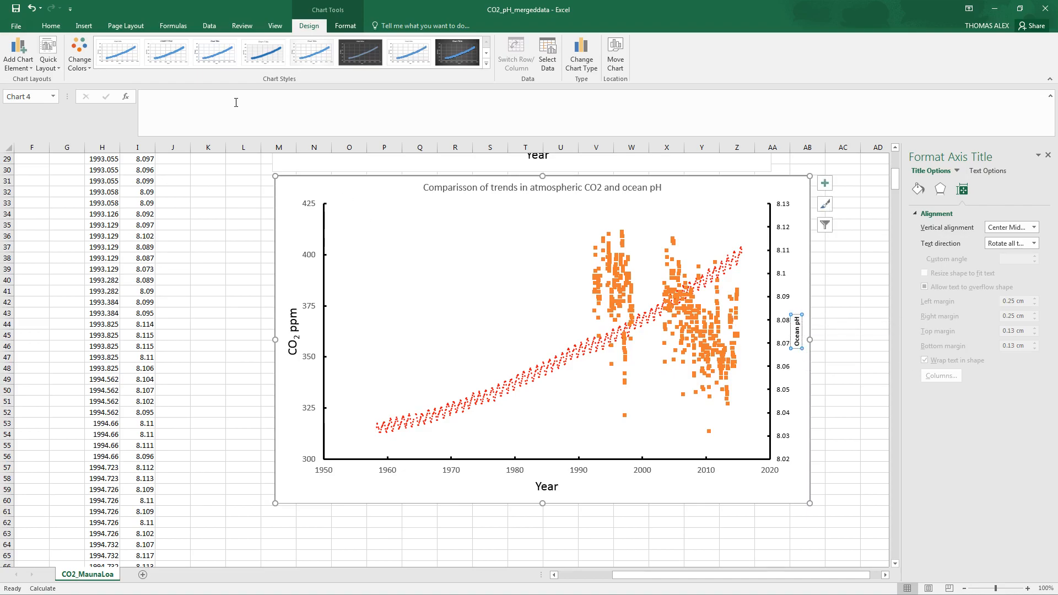
click(55, 26)
click(181, 45)
click(181, 46)
click(181, 46)
click(181, 46)
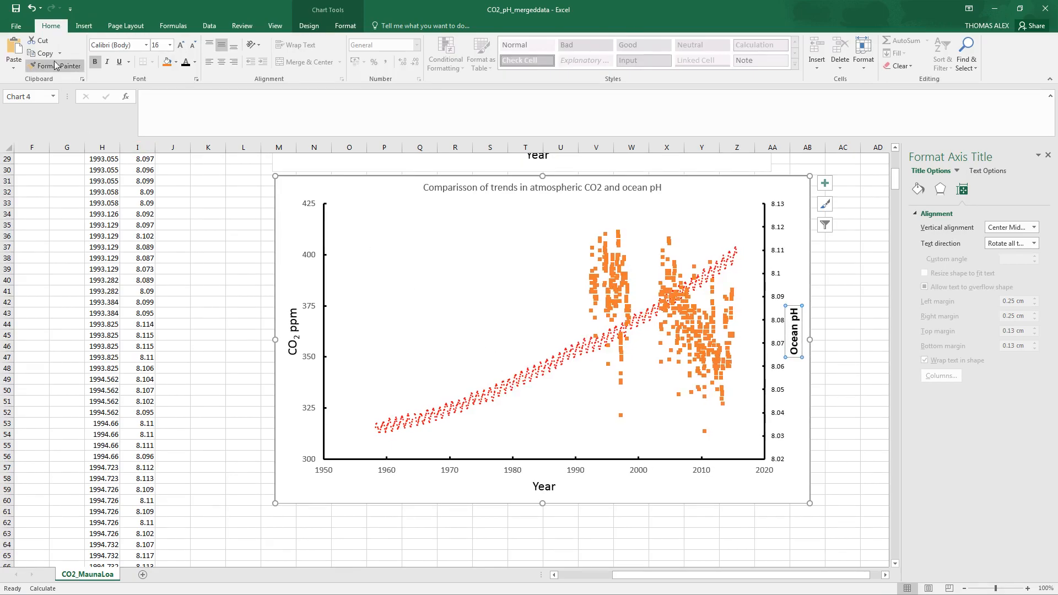
click(97, 62)
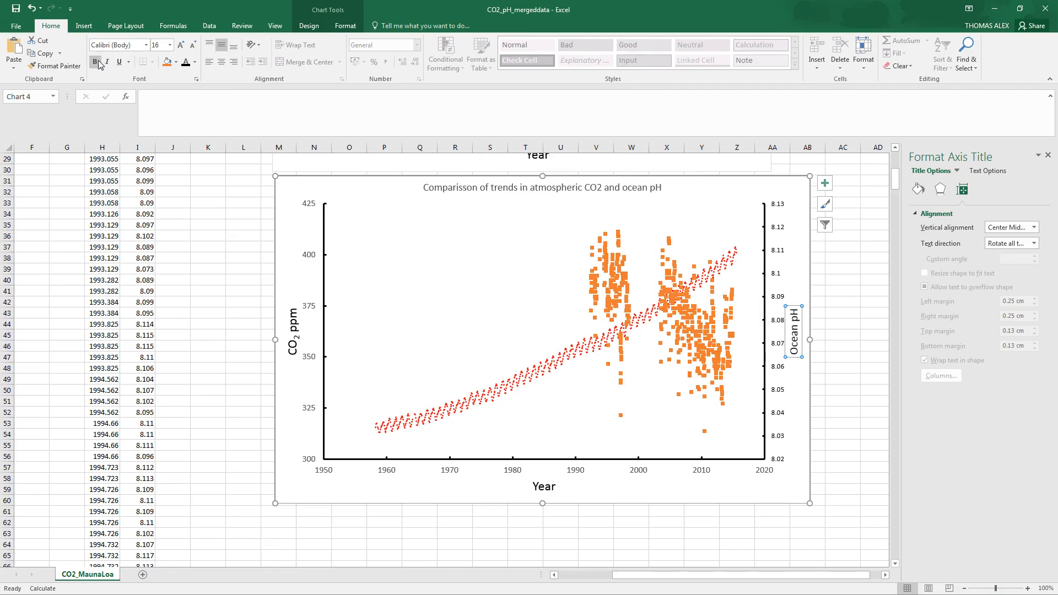
click(181, 45)
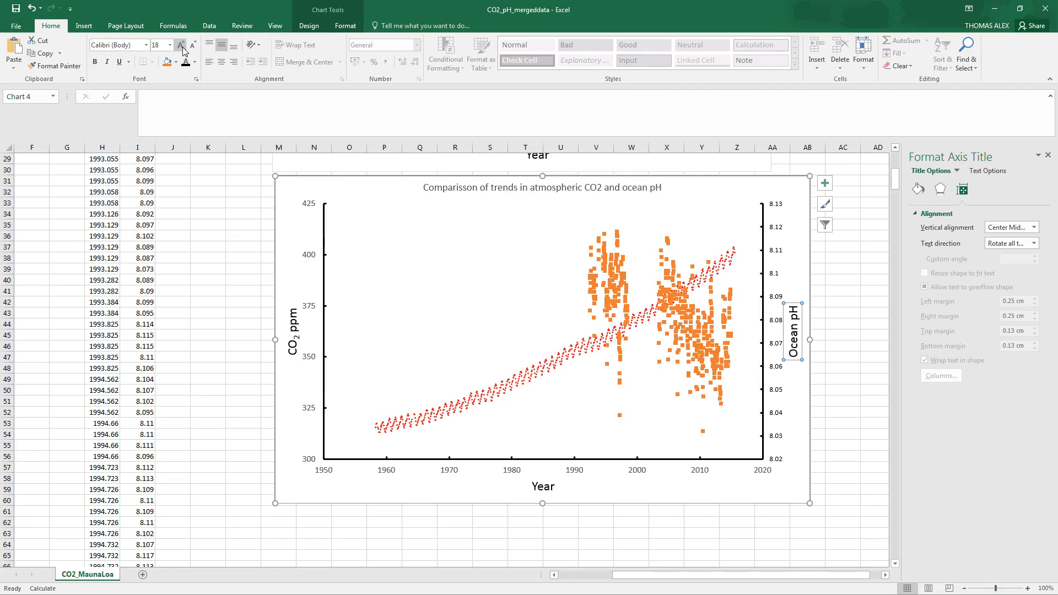
click(293, 314)
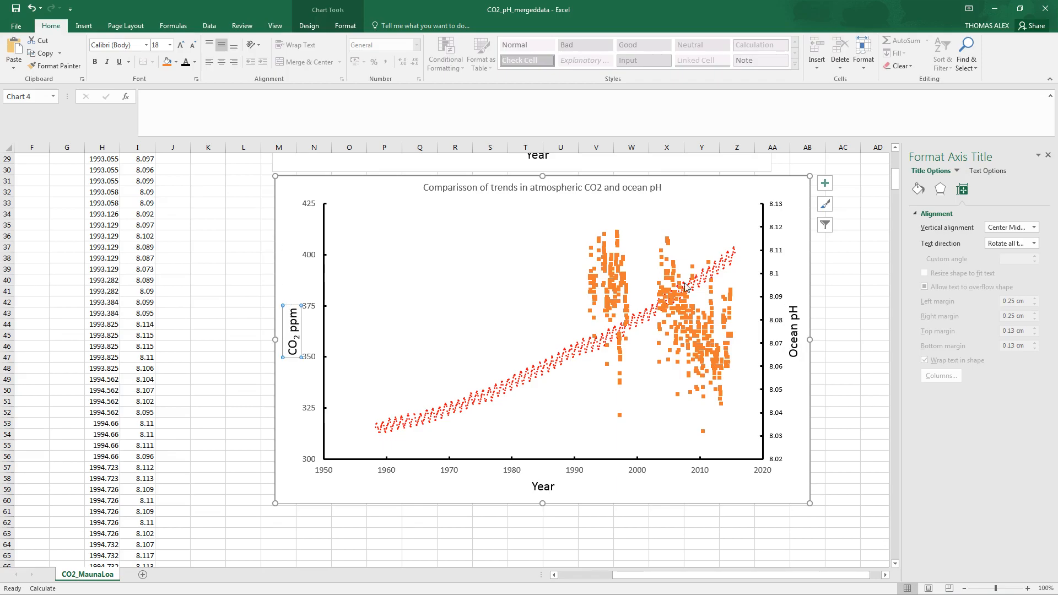
click(799, 331)
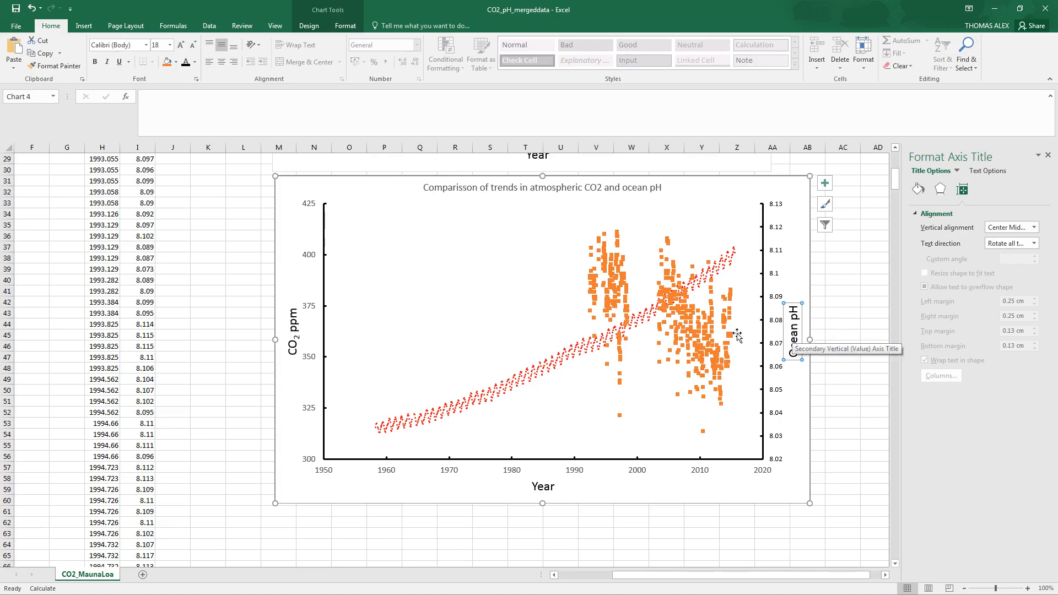
Add a trendline to the orange pH data series in the combined chart
click(608, 267)
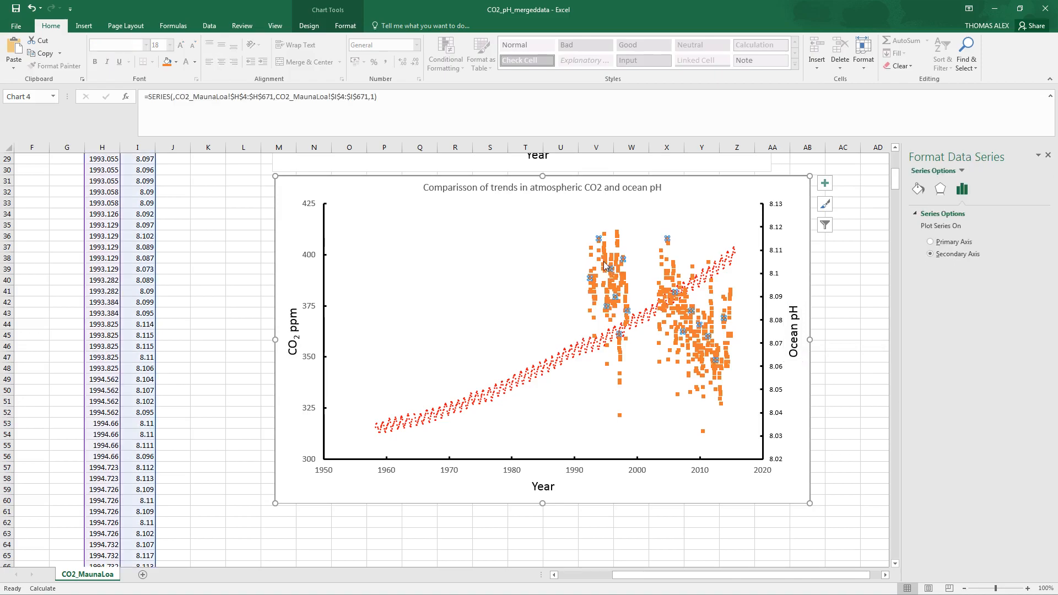
click(827, 187)
click(850, 281)
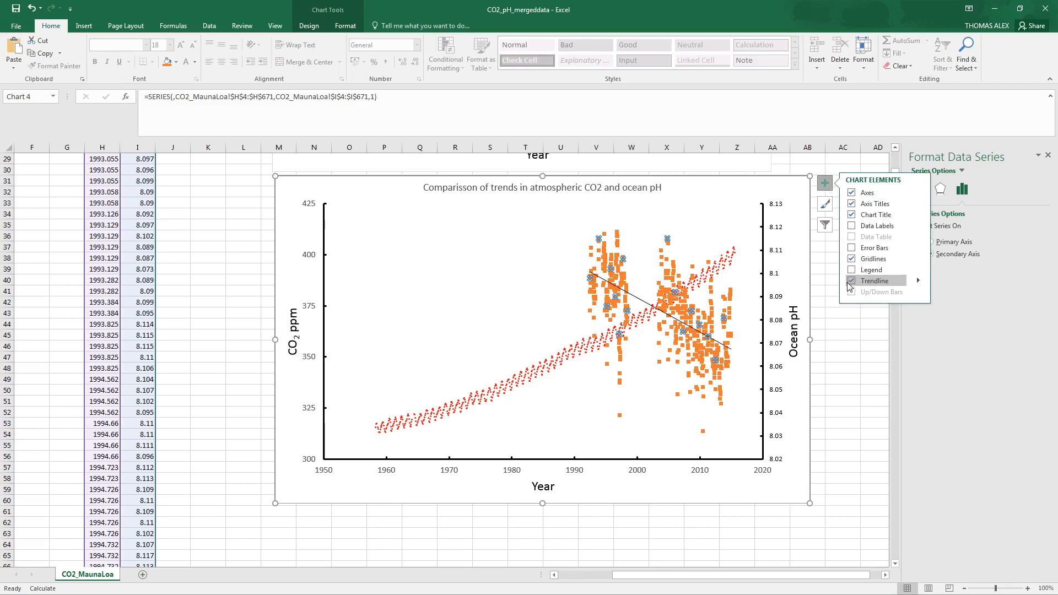
Format the ocean pH trendline as a solid red line with a width of 2.75 pt
click(643, 305)
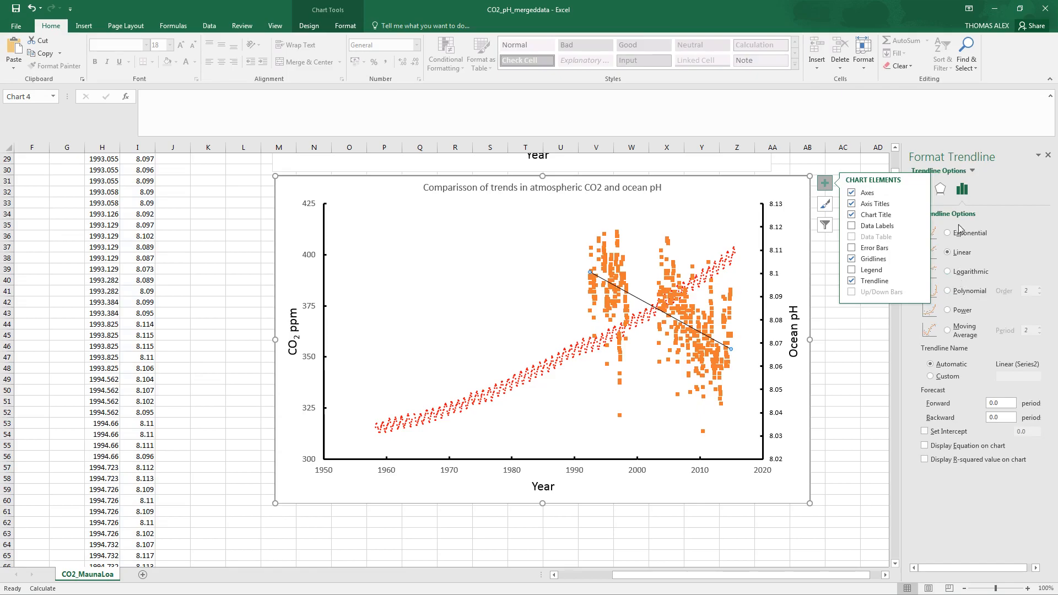
click(834, 183)
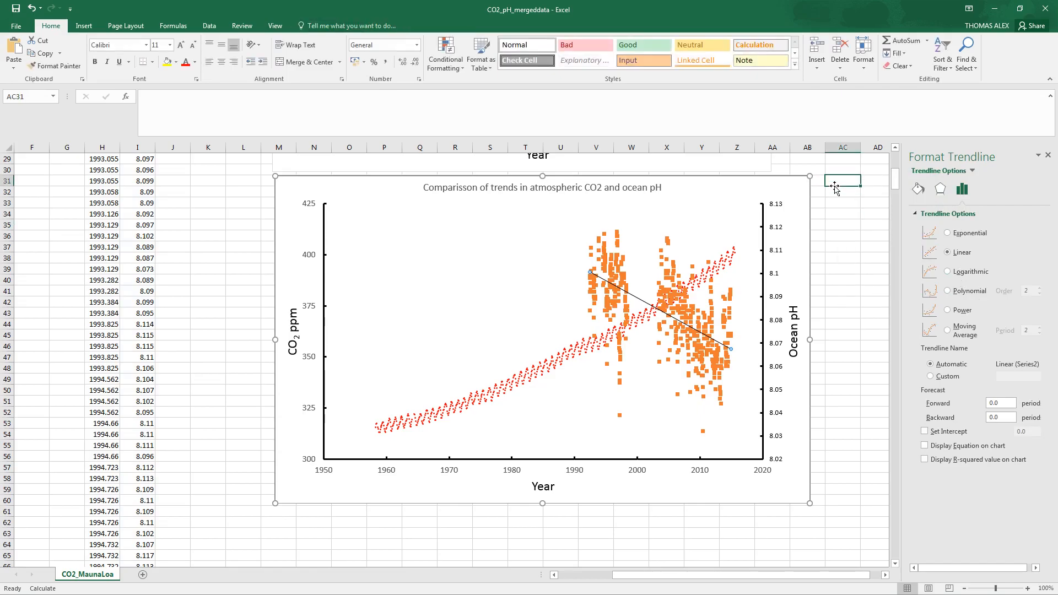
click(637, 300)
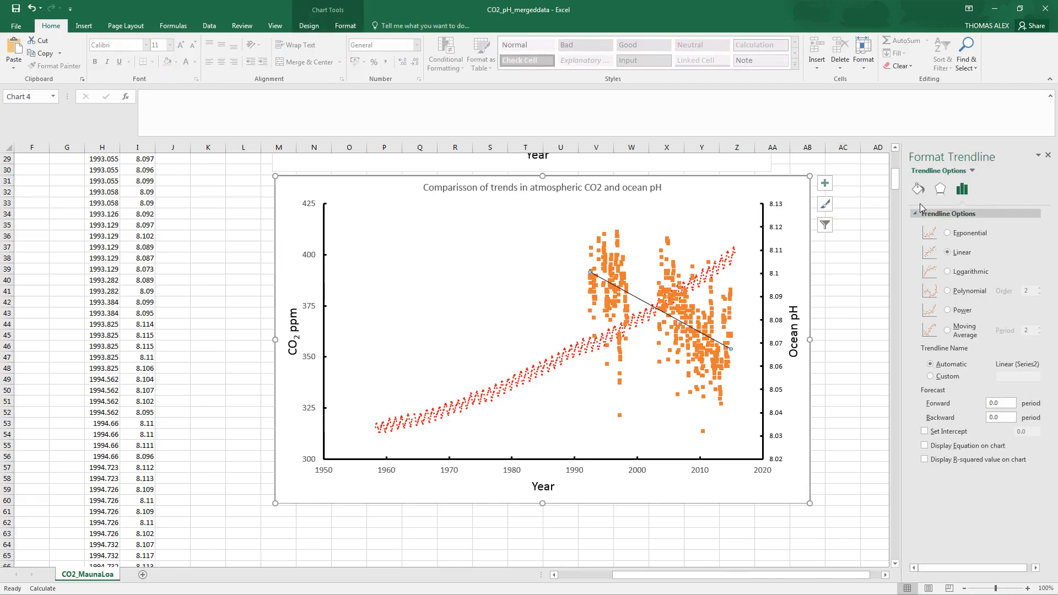
click(919, 190)
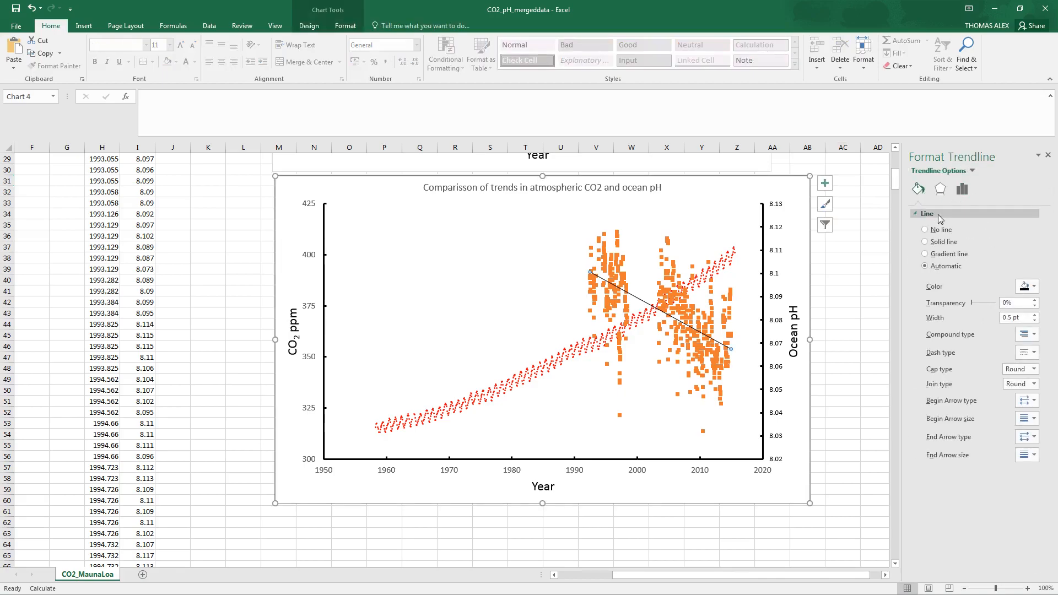
click(1034, 316)
click(1034, 315)
click(1034, 316)
click(1034, 316)
click(1033, 286)
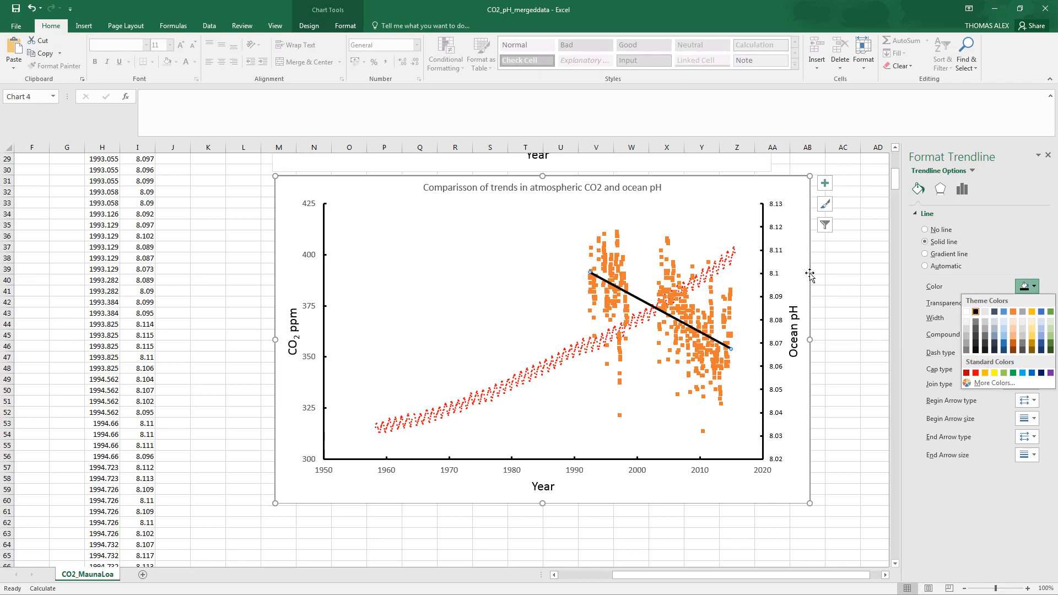
click(974, 373)
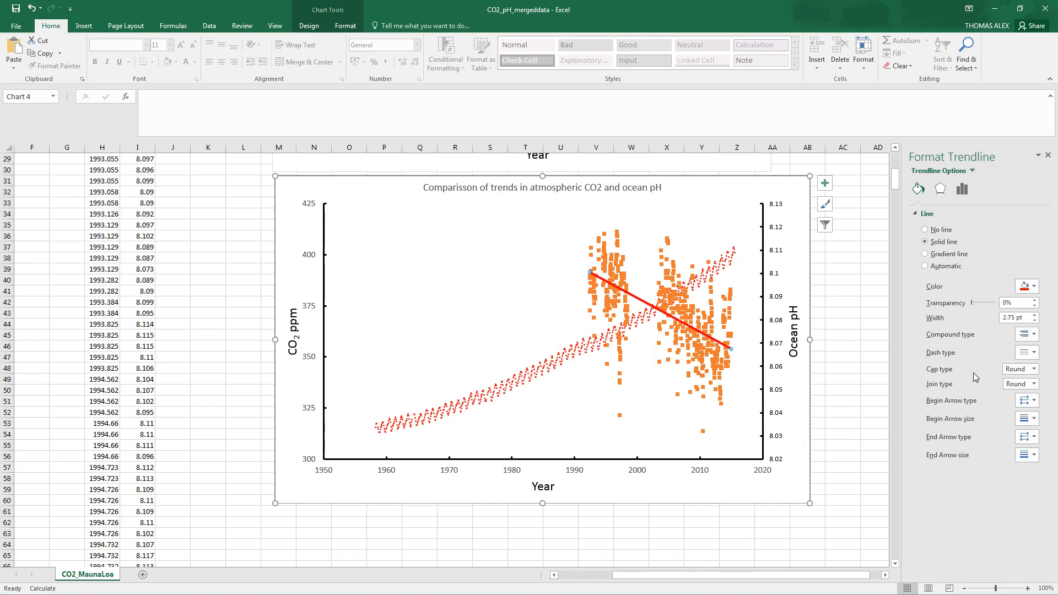
Change the marker fill color of the CO2 data series to dark blue
click(558, 355)
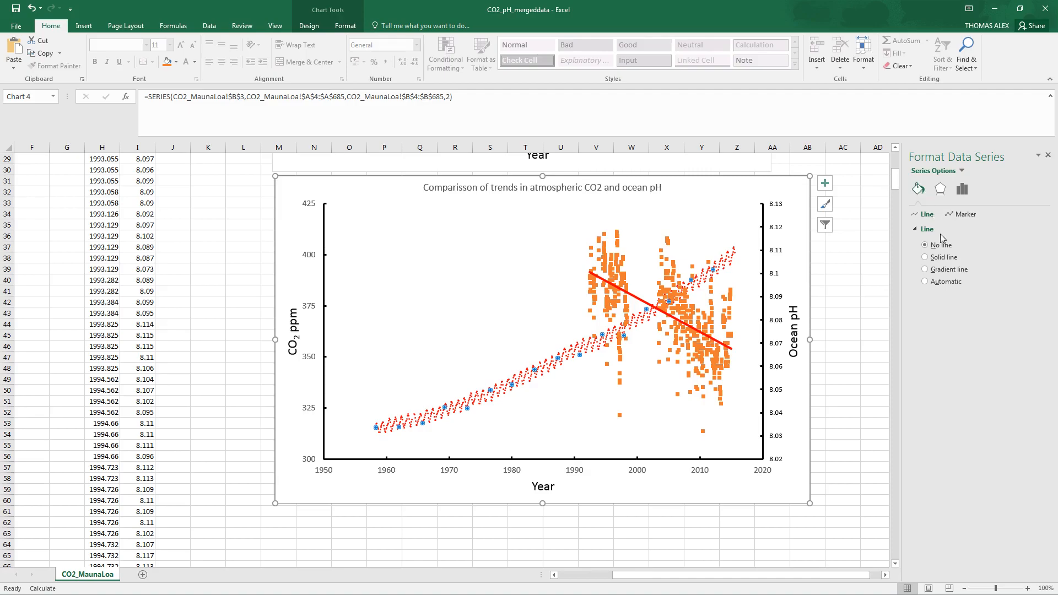
click(963, 214)
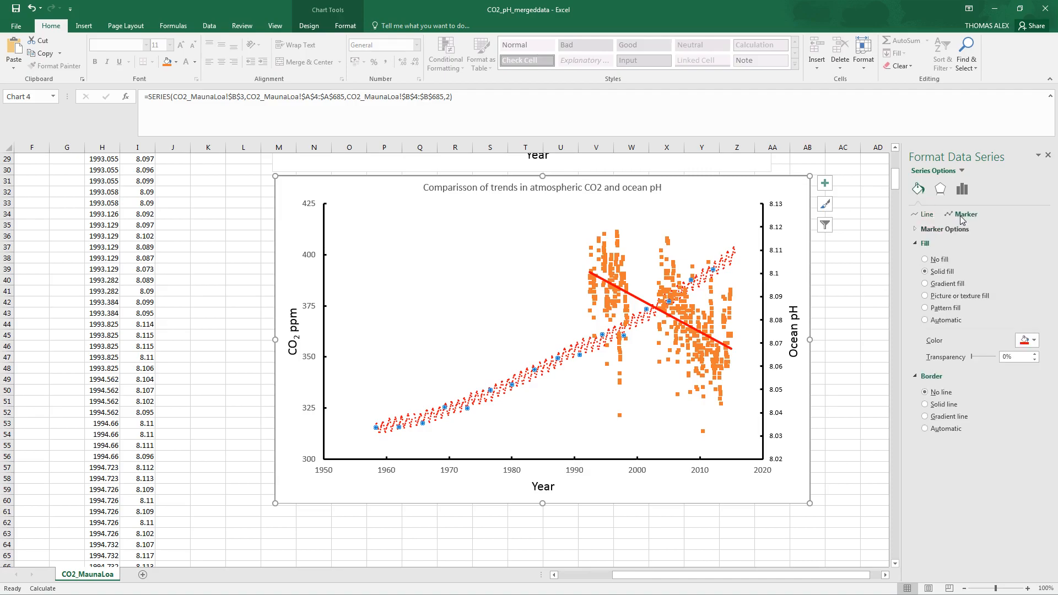
click(1034, 342)
click(1041, 404)
Color the secondary vertical axis labels for ocean pH orange to match the pH markers
click(776, 278)
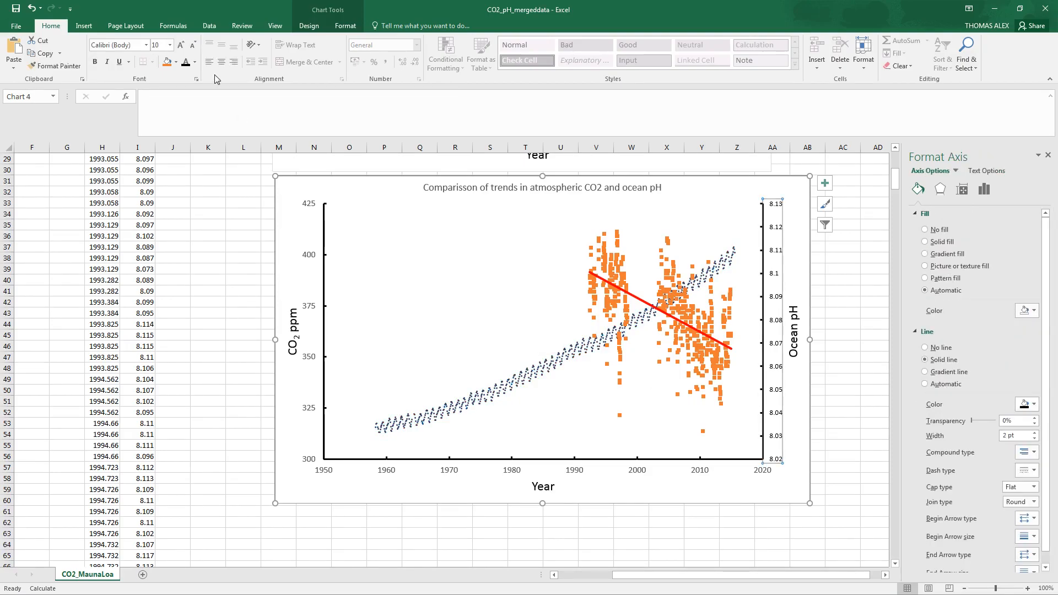
click(177, 64)
click(176, 64)
click(194, 62)
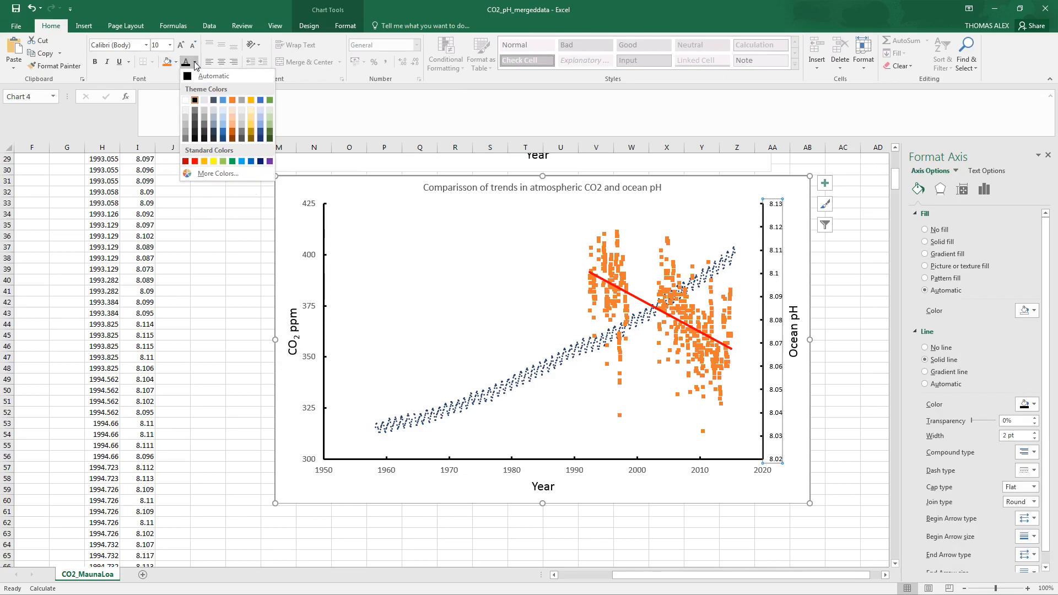
click(232, 100)
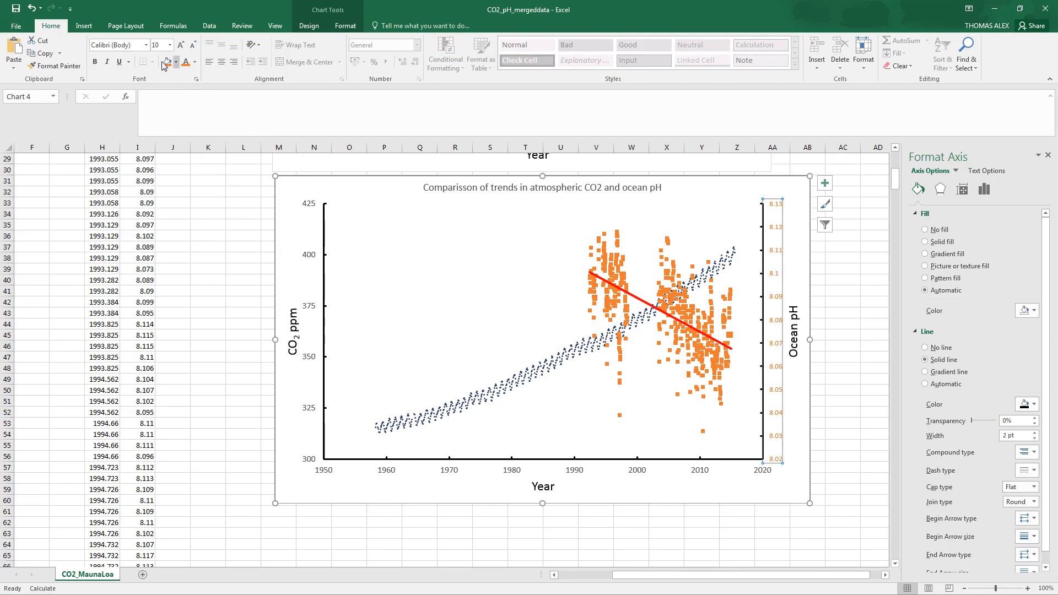
Set the font color of the primary vertical axis labels for CO2 to dark blue
click(307, 309)
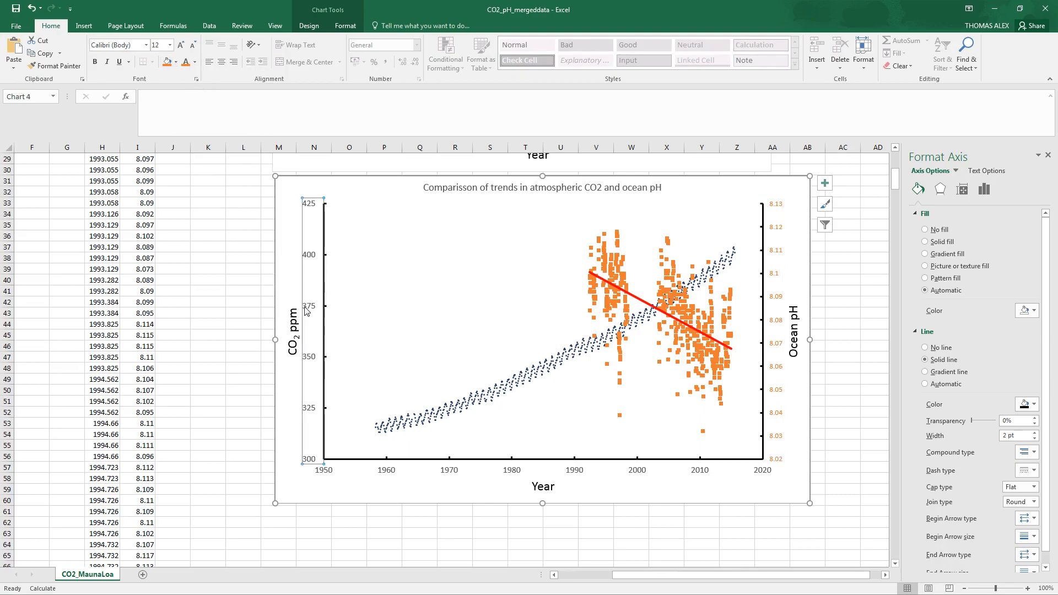
click(195, 61)
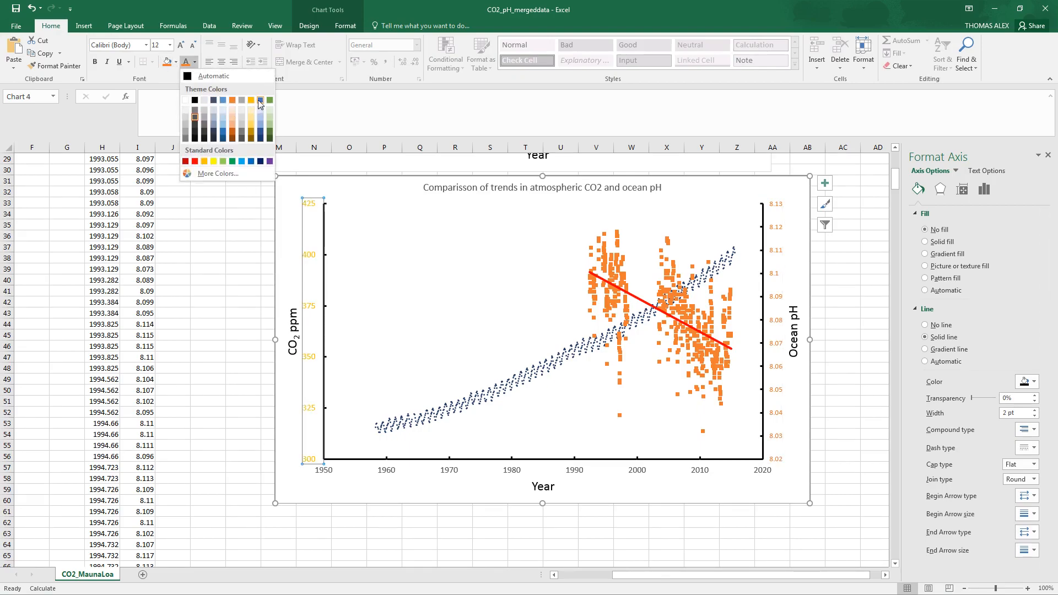
click(261, 162)
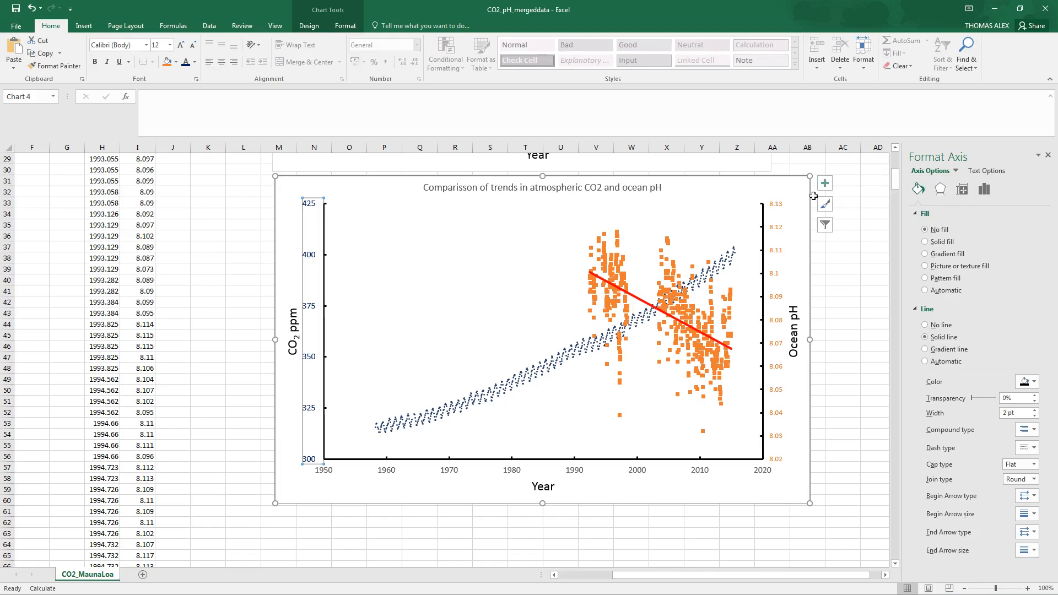
Add a linear trendline to the CO2 data series and display its trendline options
click(545, 370)
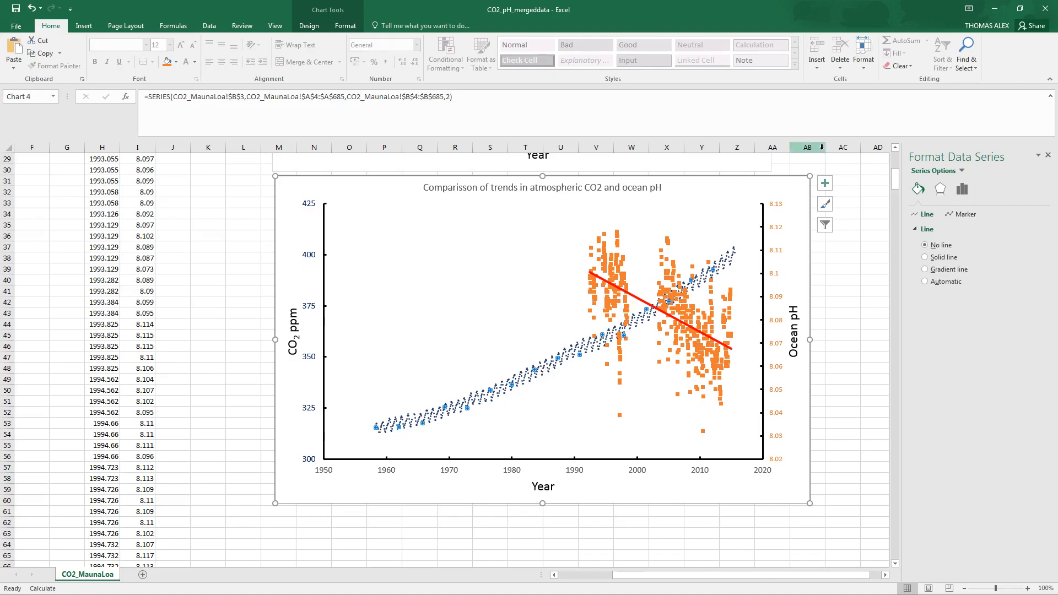
click(824, 183)
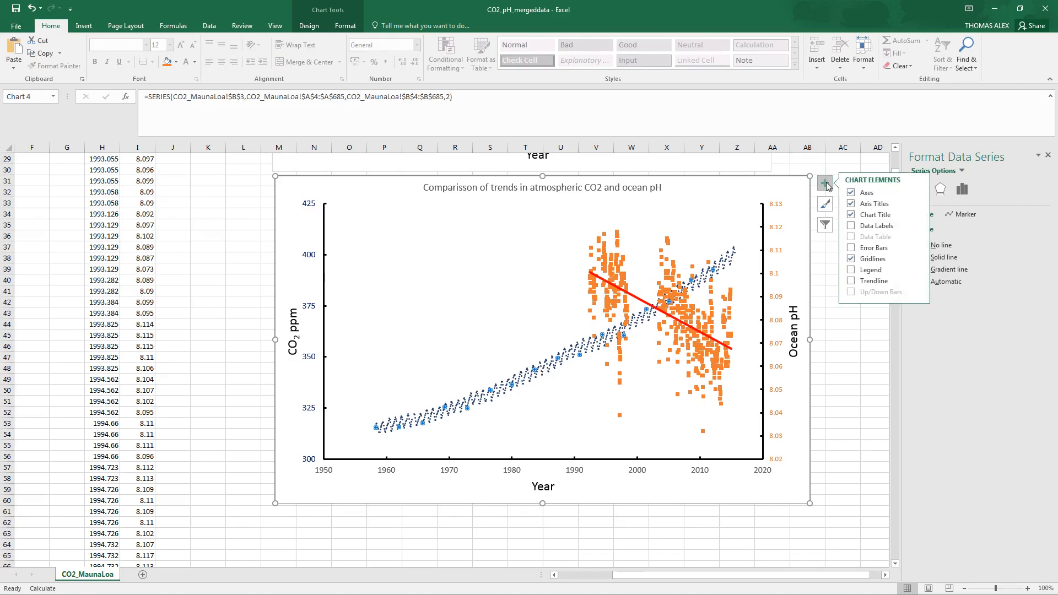
click(862, 281)
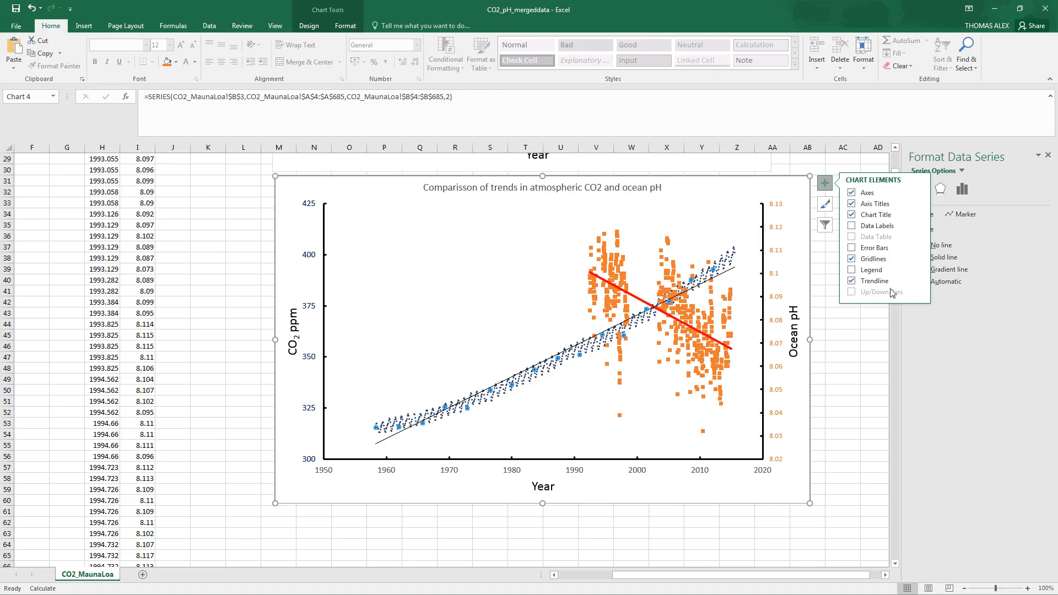
click(394, 442)
click(963, 190)
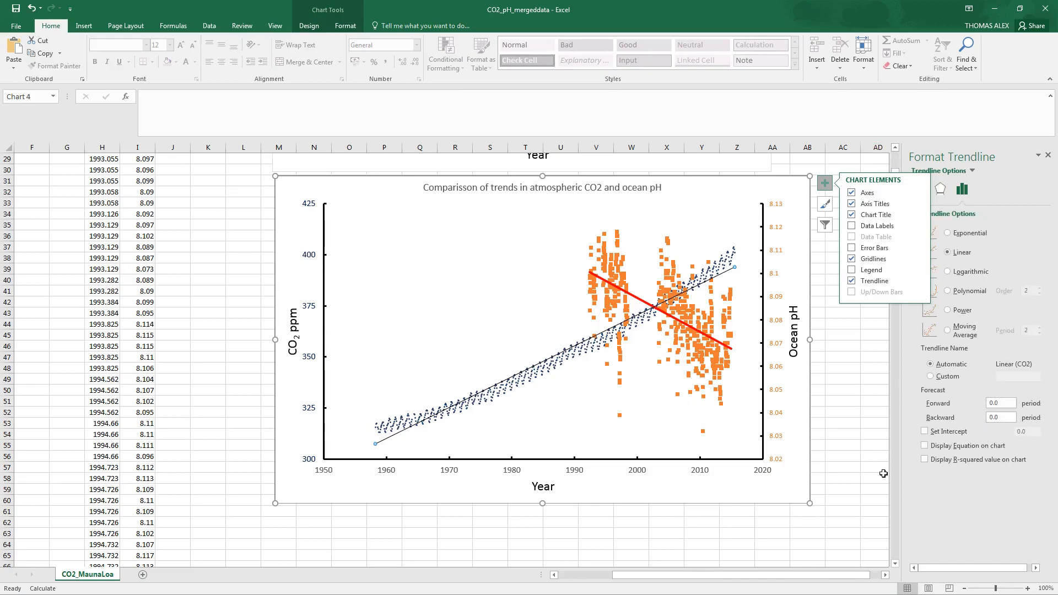
click(885, 575)
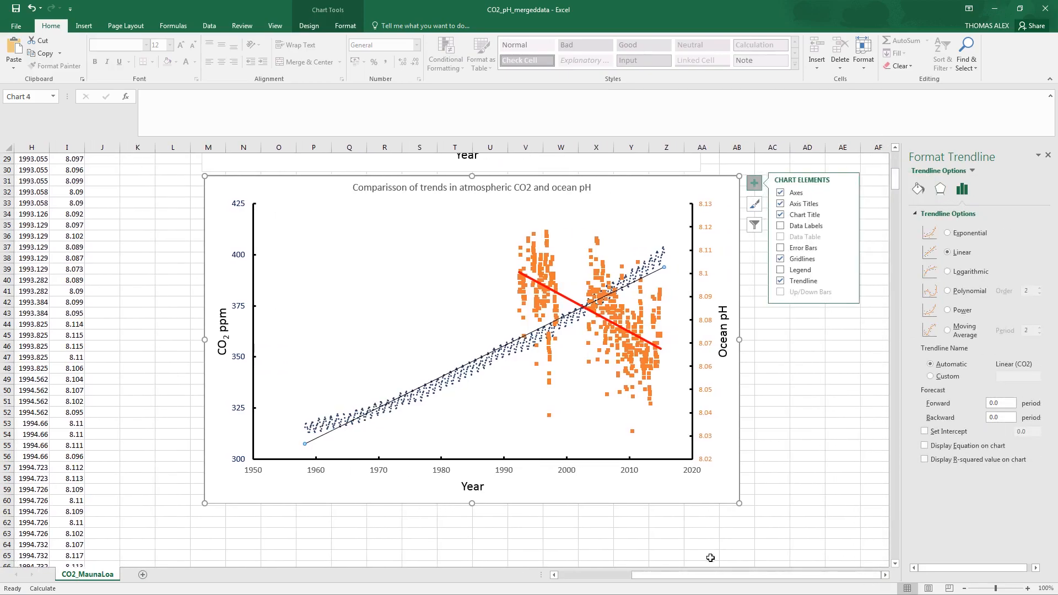
mouse_move(658, 575)
mouse_down()
mouse_move(639, 578)
mouse_move(662, 579)
mouse_up()
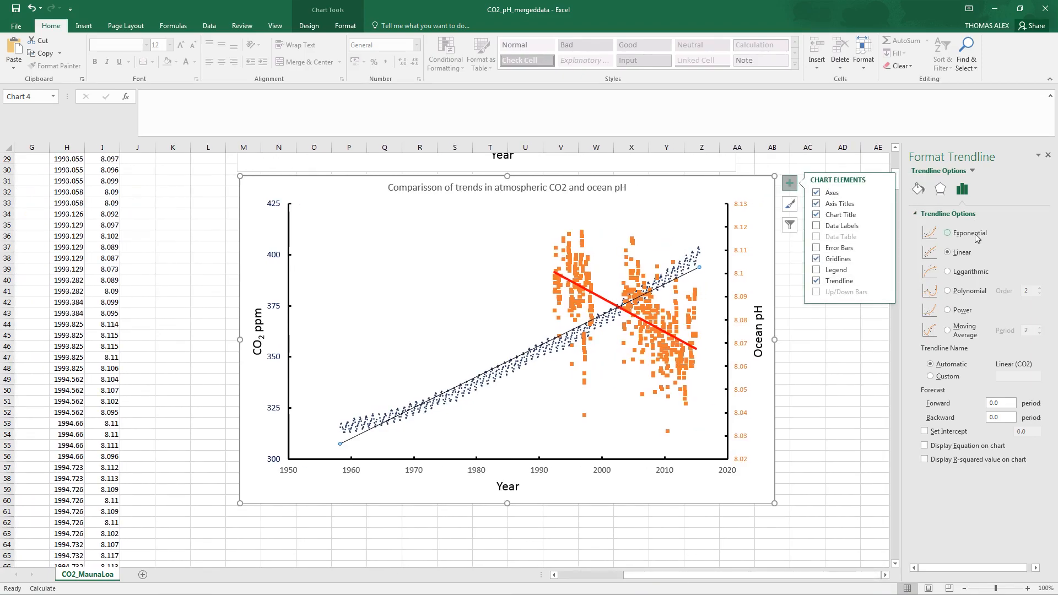
Set the CO2 trendline type to Moving Average with period 2, after trying the Exponential, Polynomial, Linear and Power fits
click(948, 233)
click(947, 291)
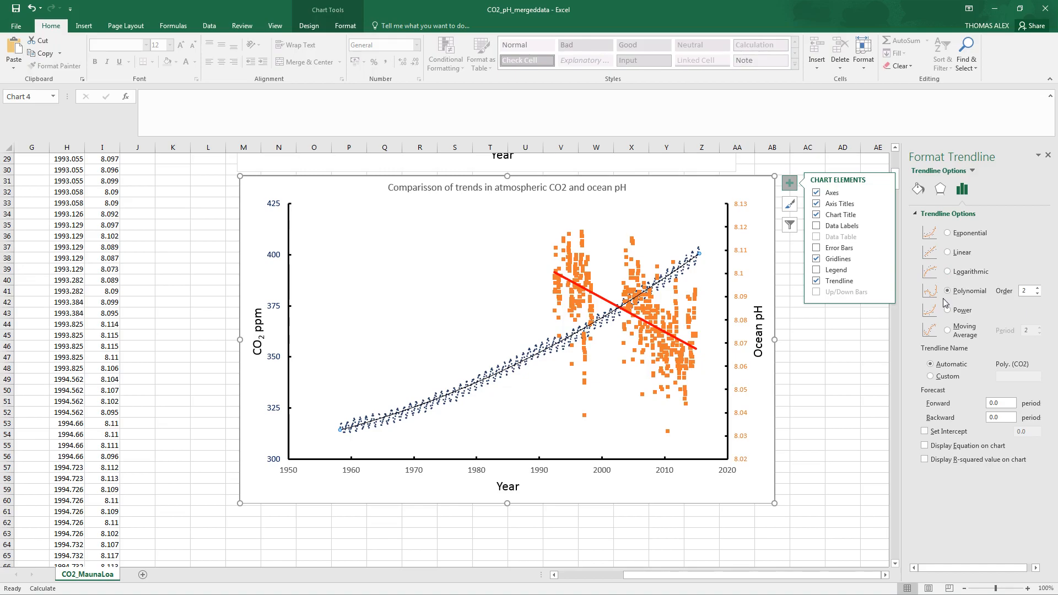
click(948, 252)
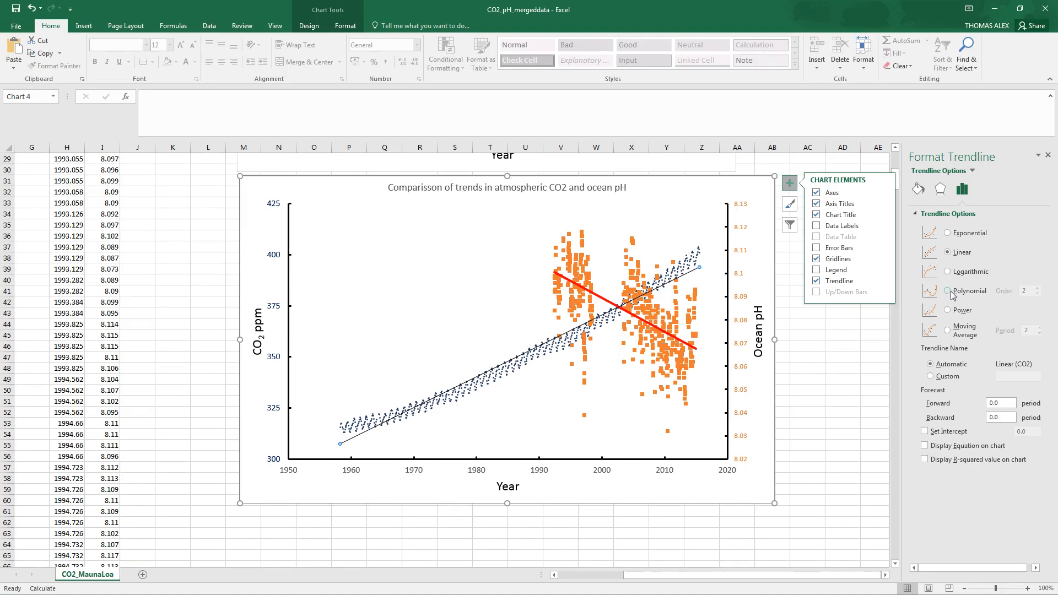
click(947, 310)
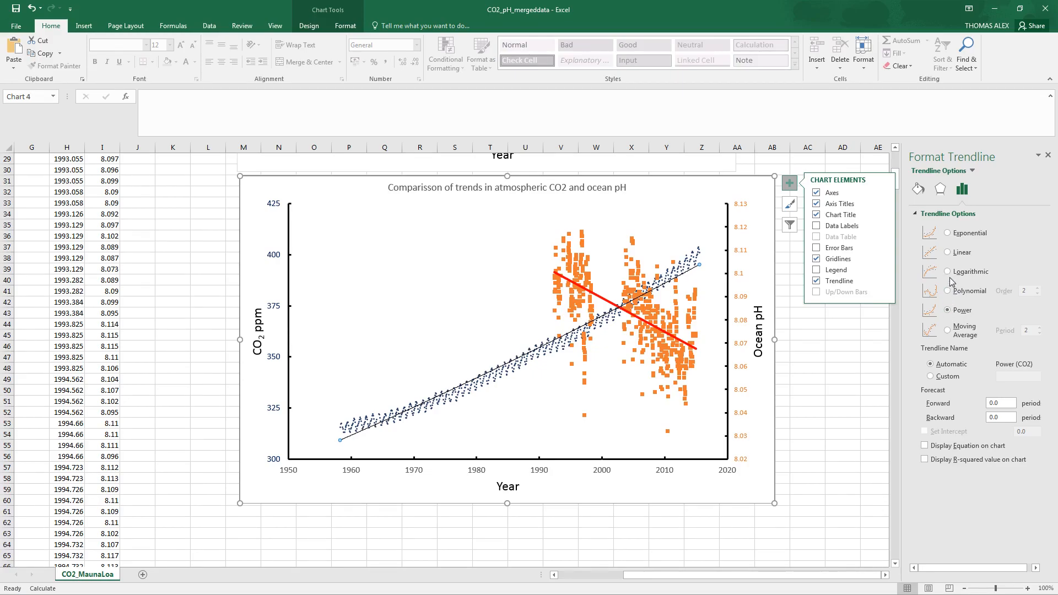
click(947, 331)
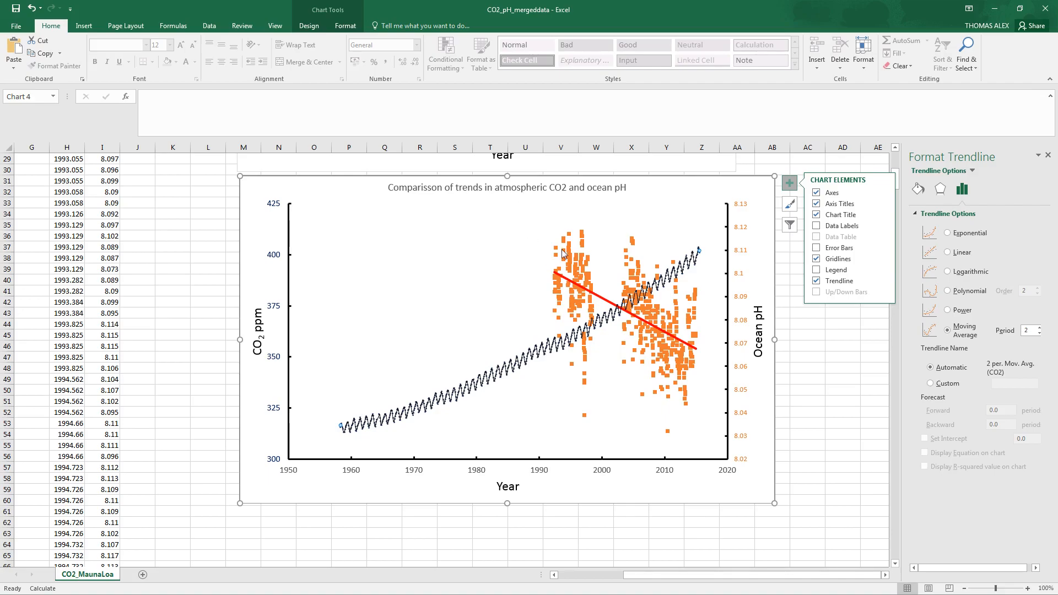
Set the horizontal Year axis bounds to a minimum of 1994 and a maximum of 2015
click(603, 470)
click(984, 189)
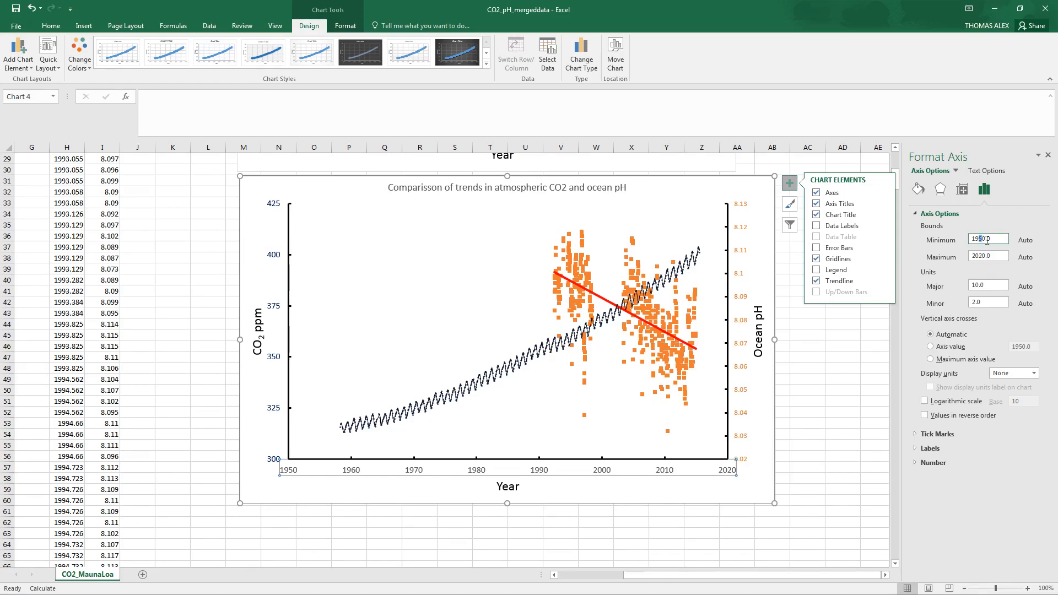
text(4)
click(980, 257)
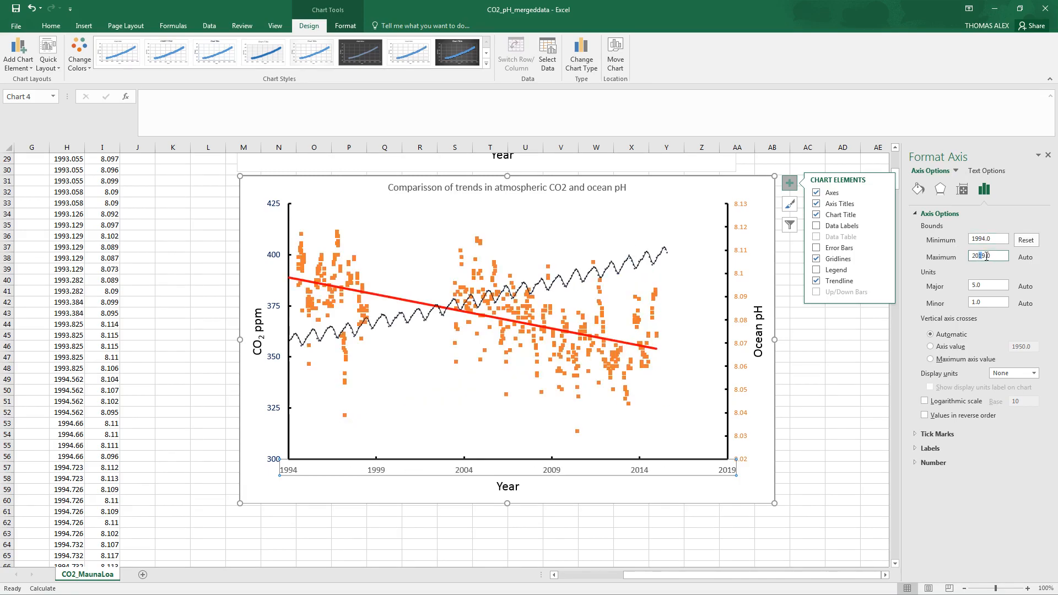
key(BackSpace)
text(5)
click(1000, 238)
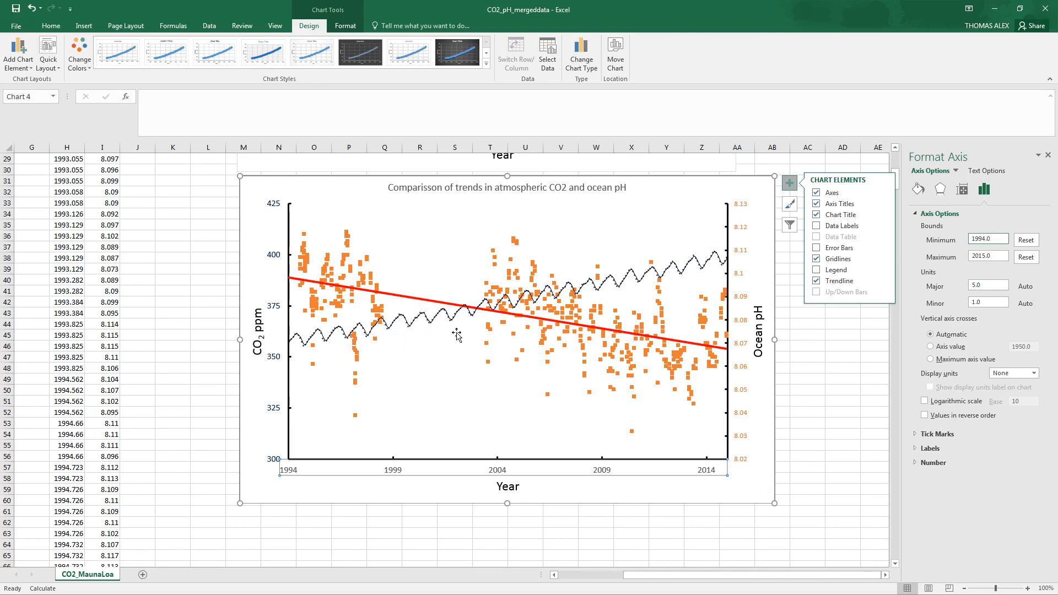
Give the CO2 data series itself, not its trendline, a solid dark blue connecting line 1 pt wide
click(956, 172)
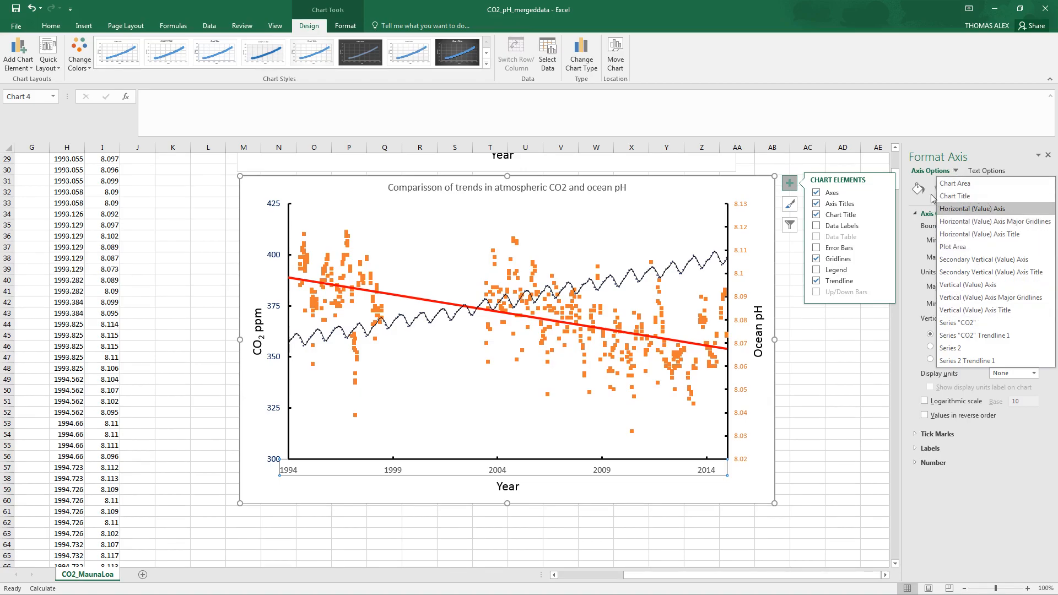
key(Escape)
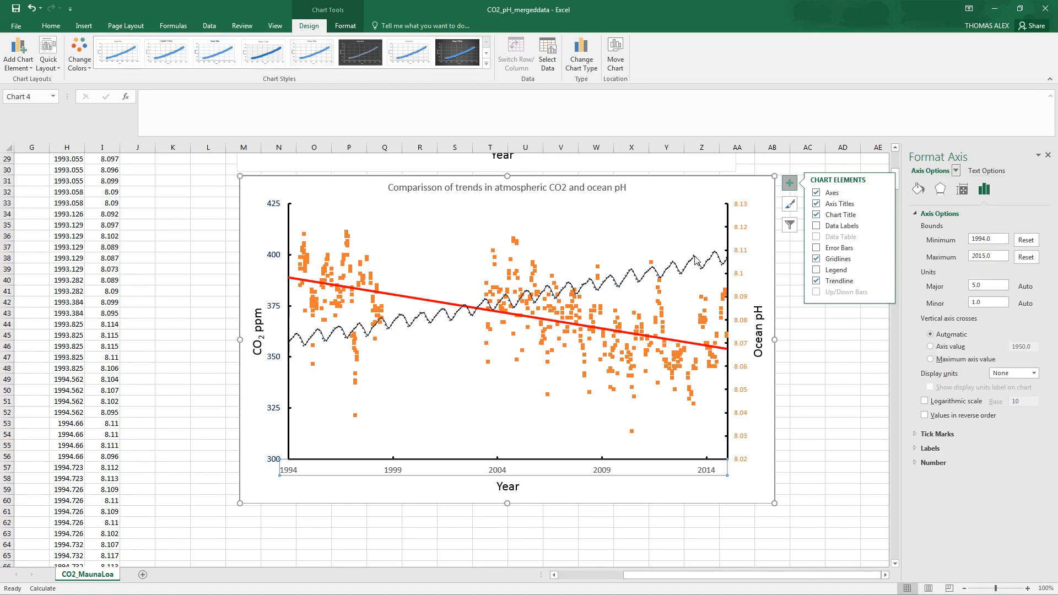
click(694, 259)
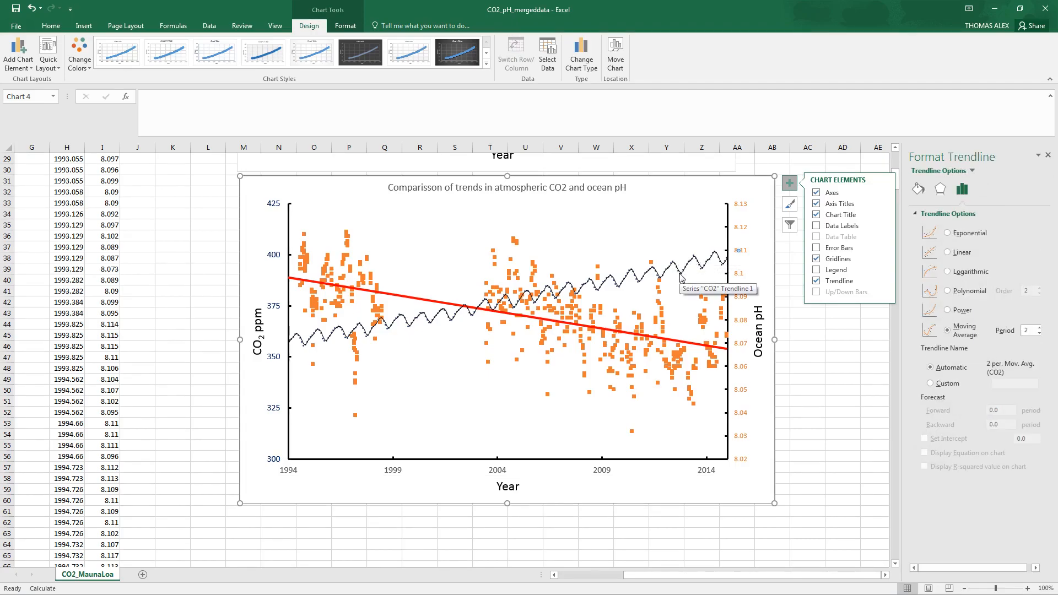
click(971, 172)
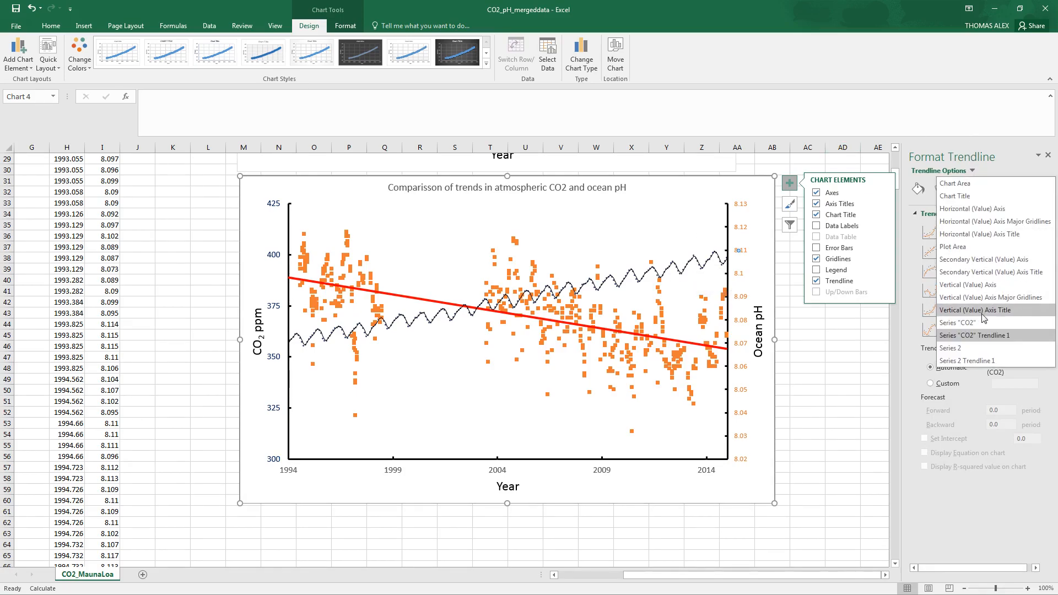
click(977, 324)
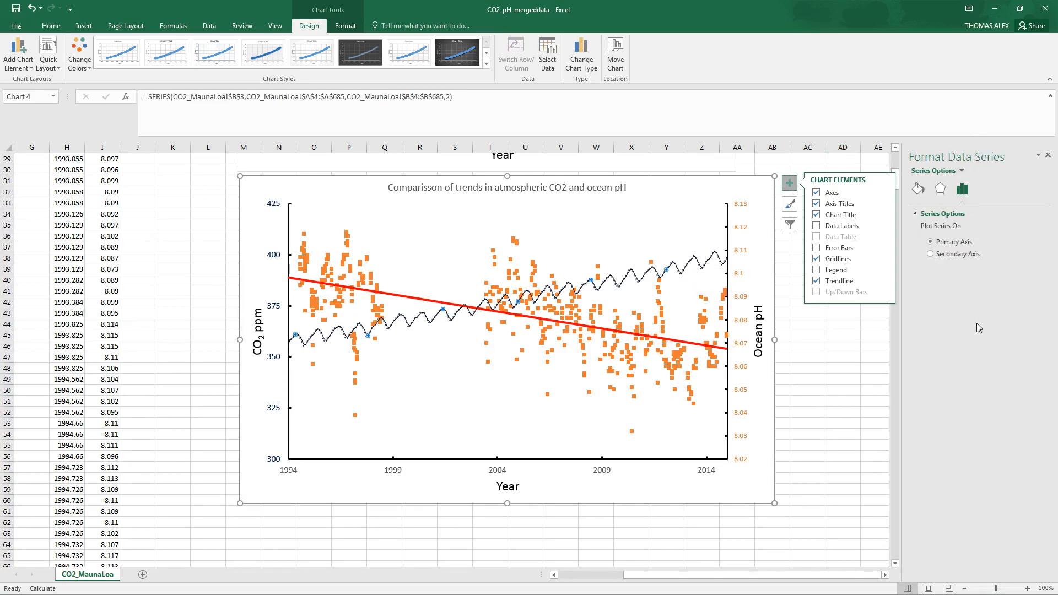
click(919, 190)
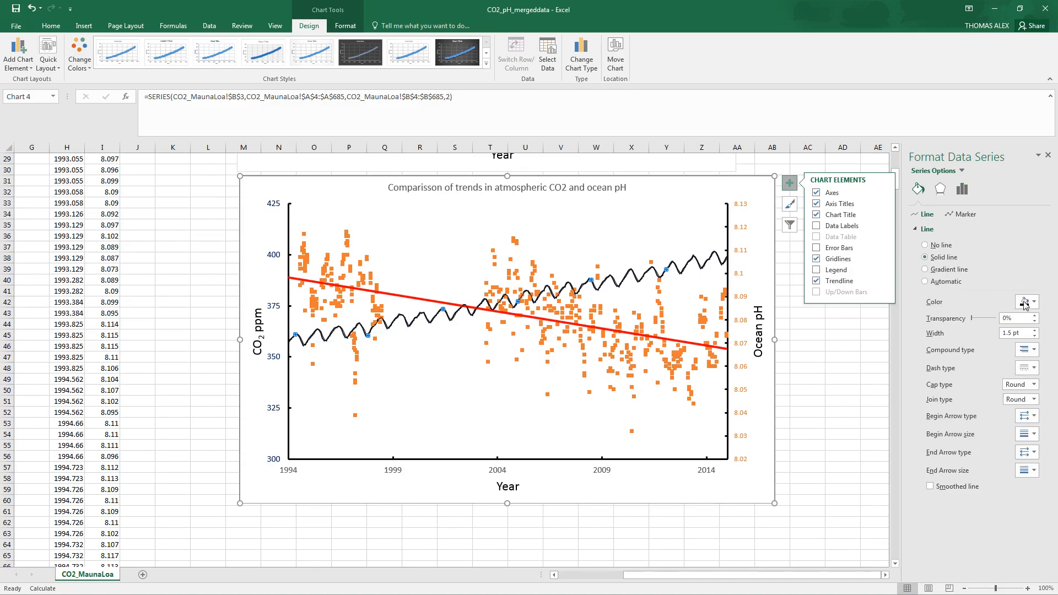
click(1032, 302)
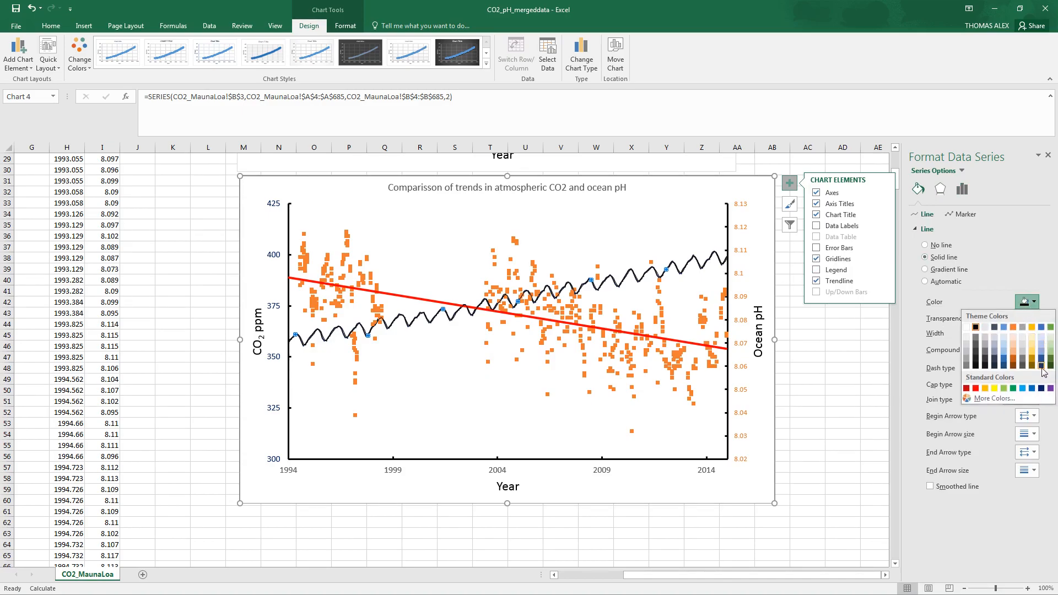
click(1041, 365)
click(1034, 337)
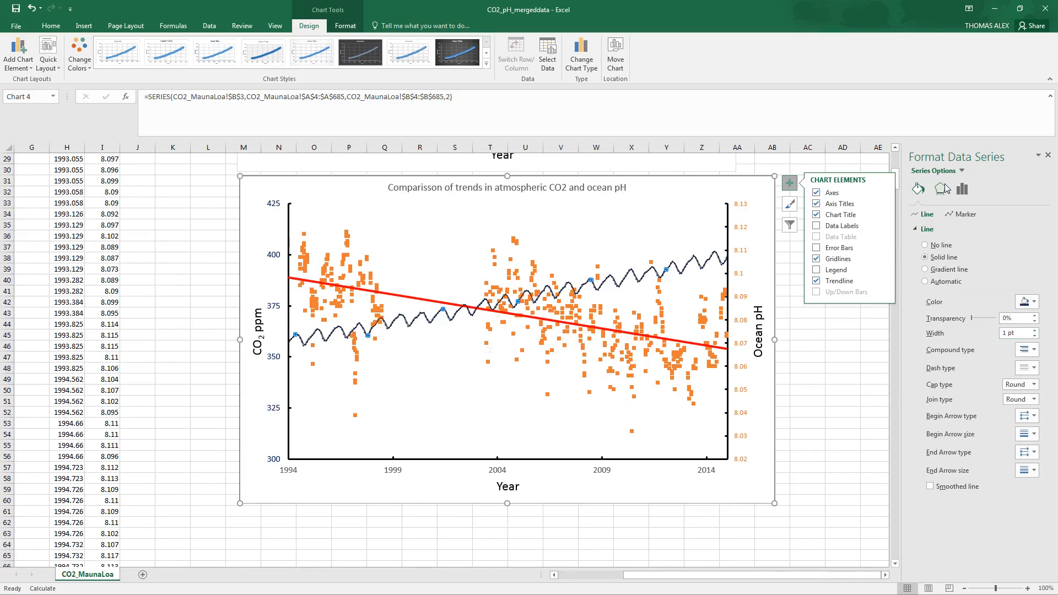
Try a moving average period of 6 for the CO2 series' trendline
click(961, 171)
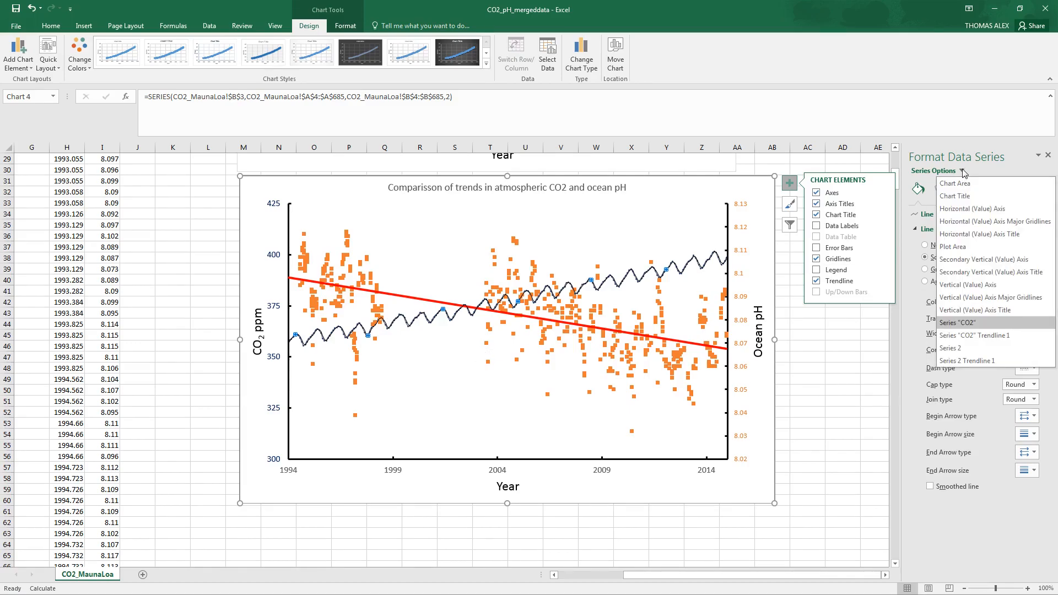
click(984, 336)
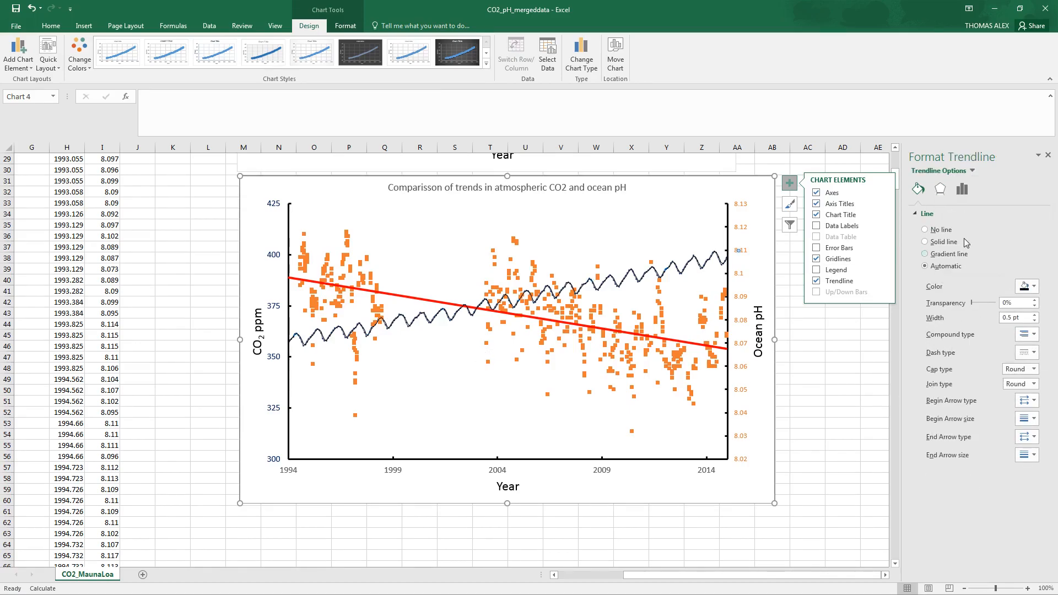
click(963, 191)
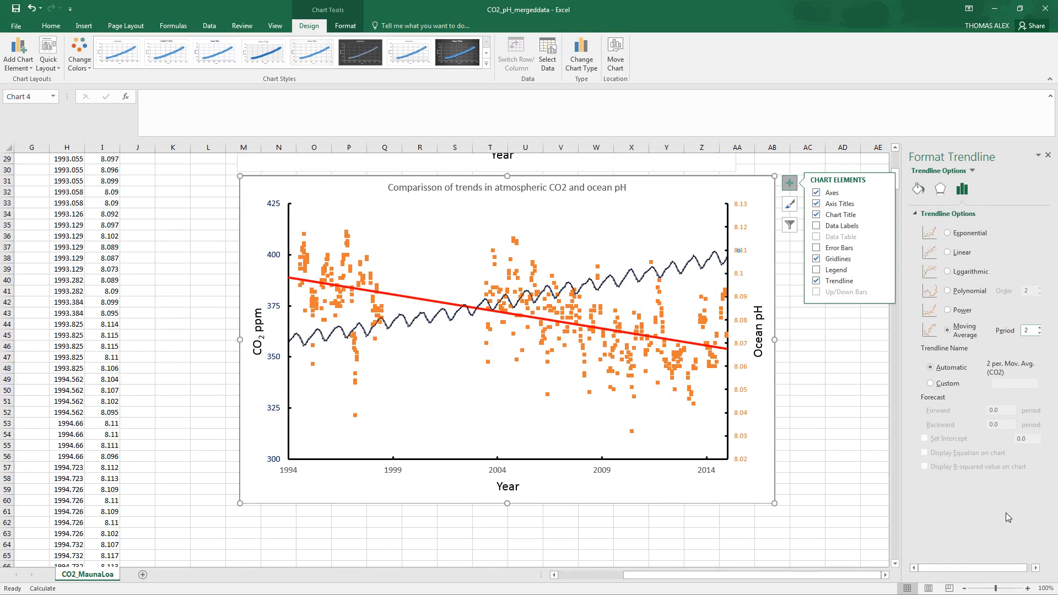
drag(1014, 568, 1019, 567)
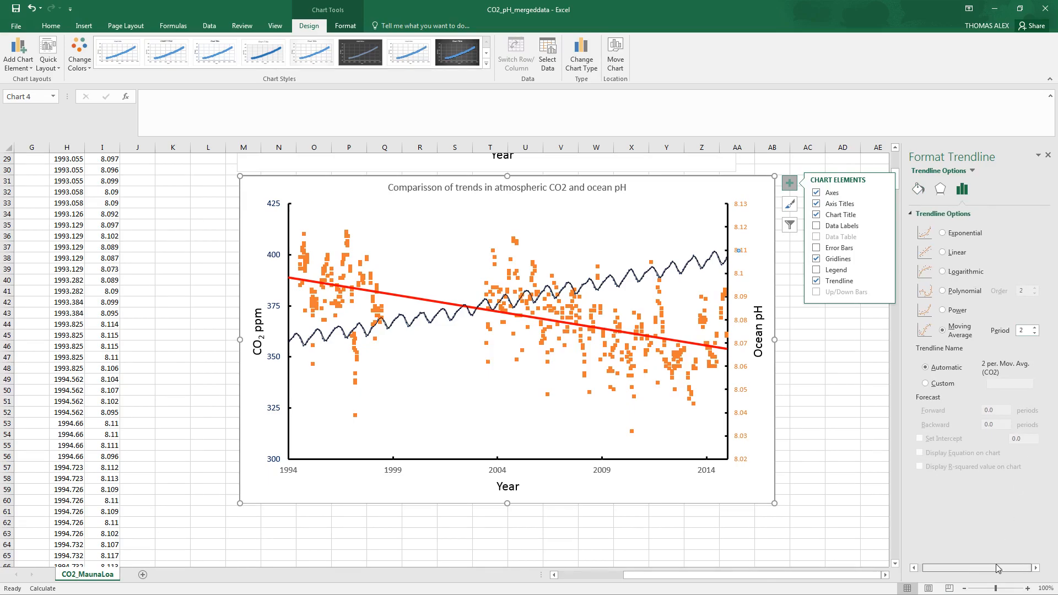
click(1035, 328)
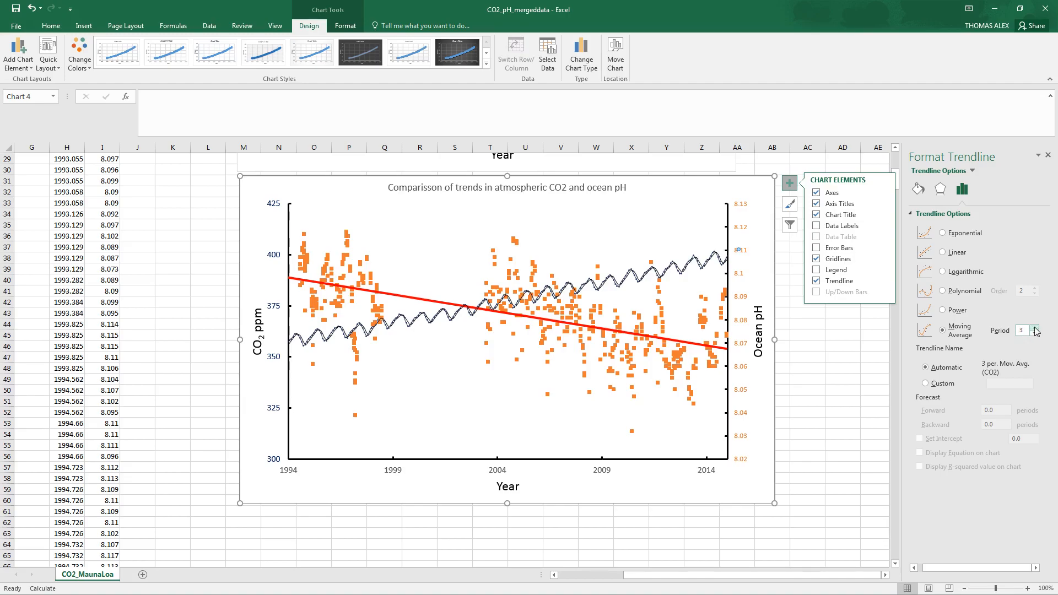
click(1035, 329)
click(1035, 328)
click(1035, 328)
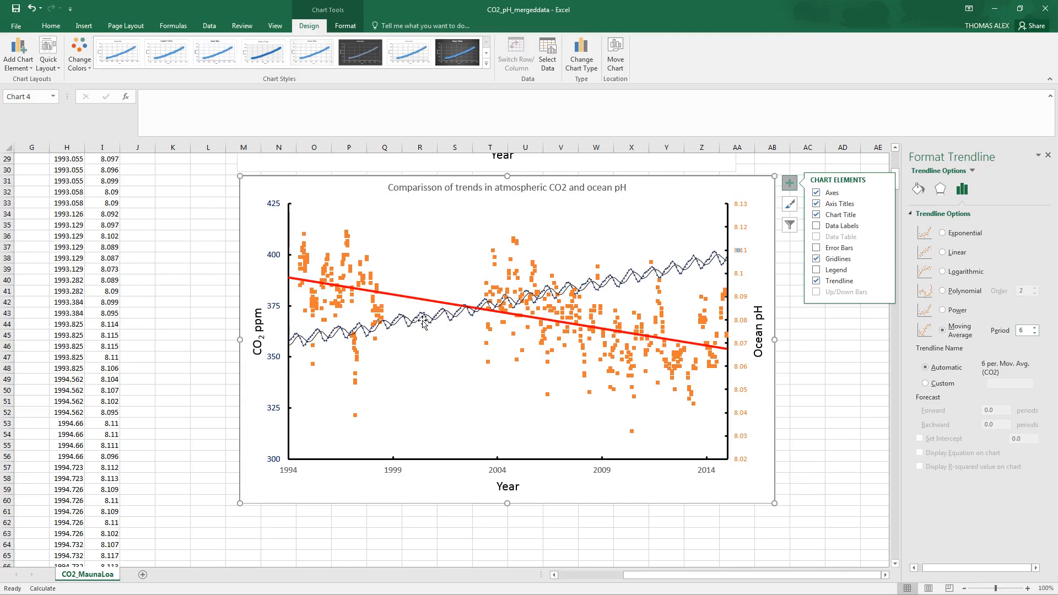
Try moving average periods of 4 and 7 for the CO2 trendline
click(1035, 334)
click(1034, 333)
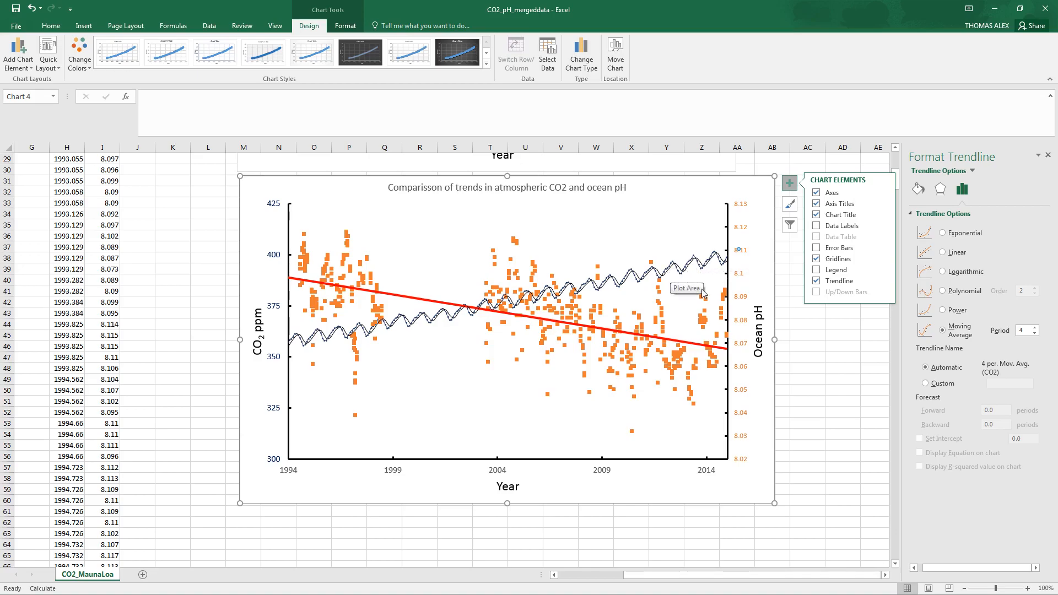
click(1034, 328)
click(1035, 327)
click(1035, 328)
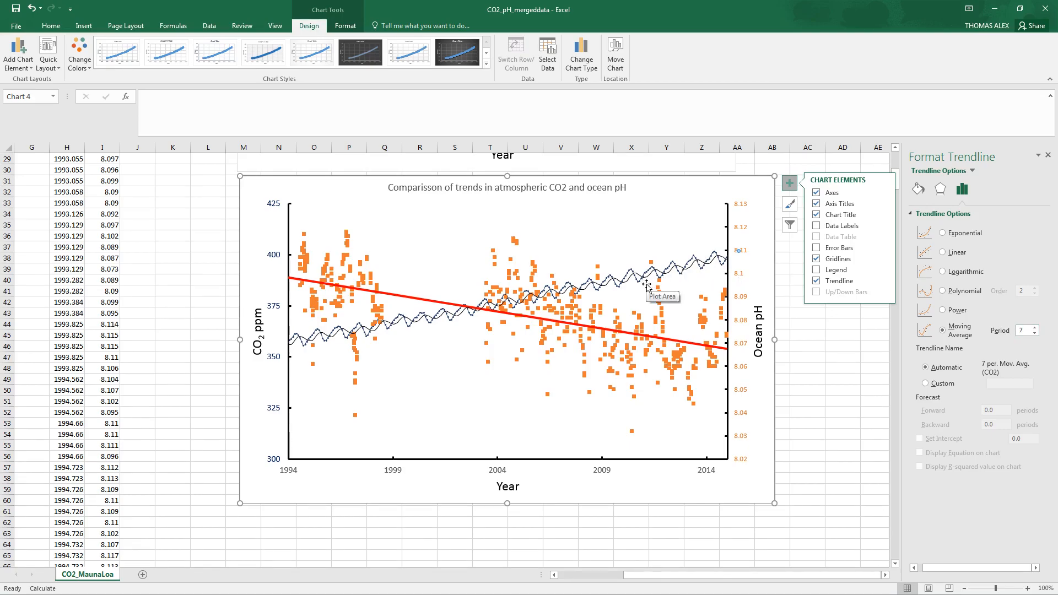
Return the CO2 trendline's moving average period to 2
click(1035, 334)
click(1034, 334)
click(1035, 333)
click(1034, 333)
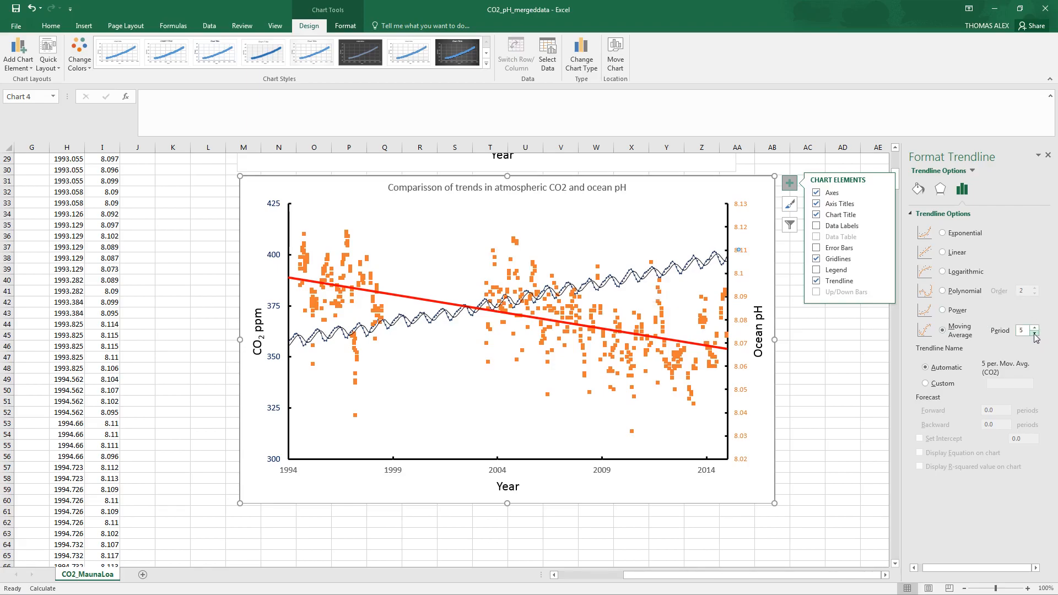
click(1035, 333)
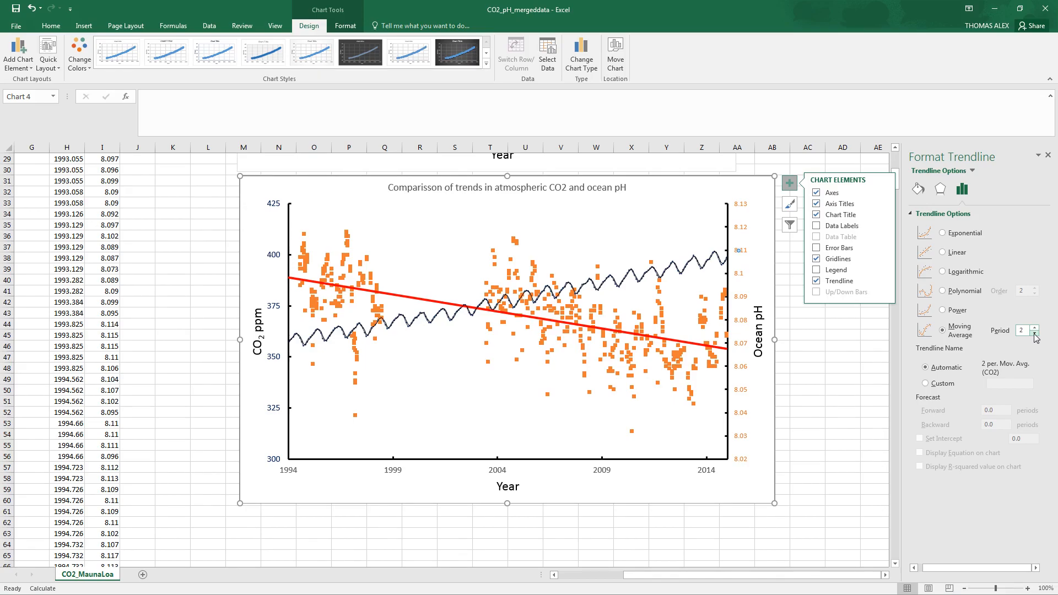
Remove and re-add the ocean pH series' linear trendline, and undo both changes
click(514, 240)
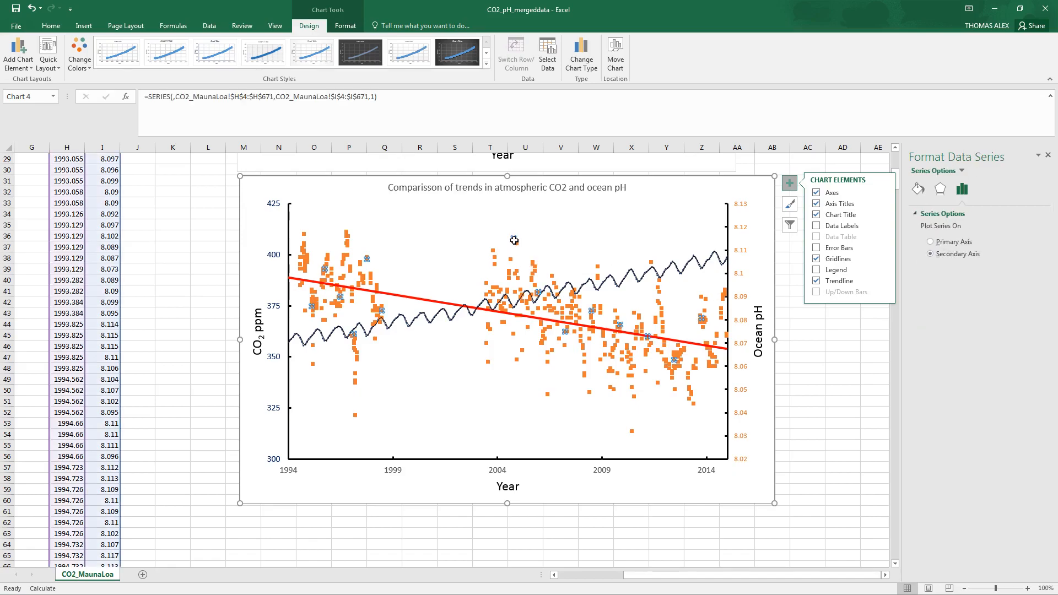
click(853, 284)
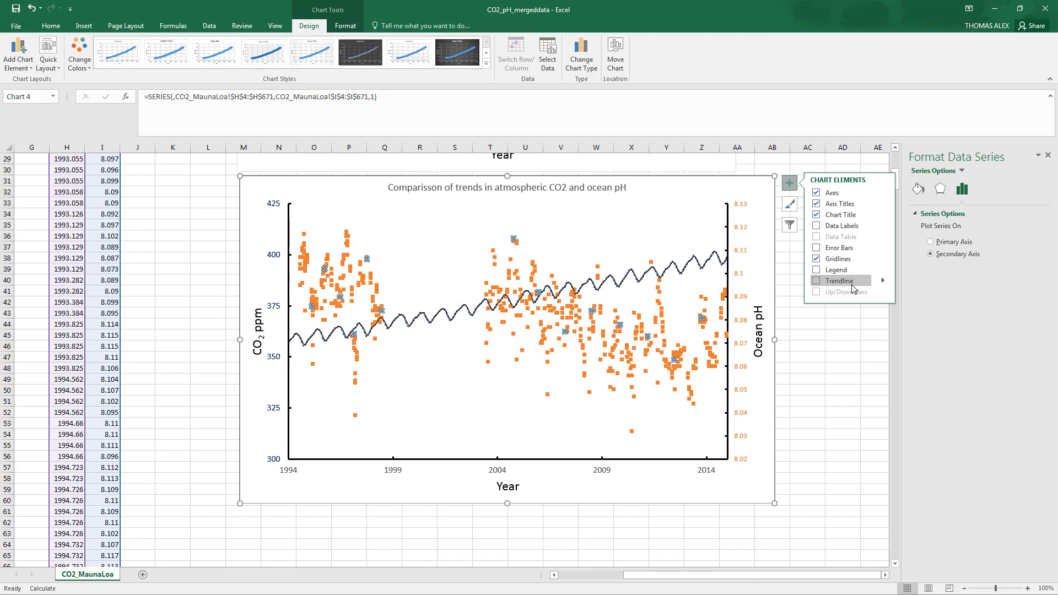
click(852, 287)
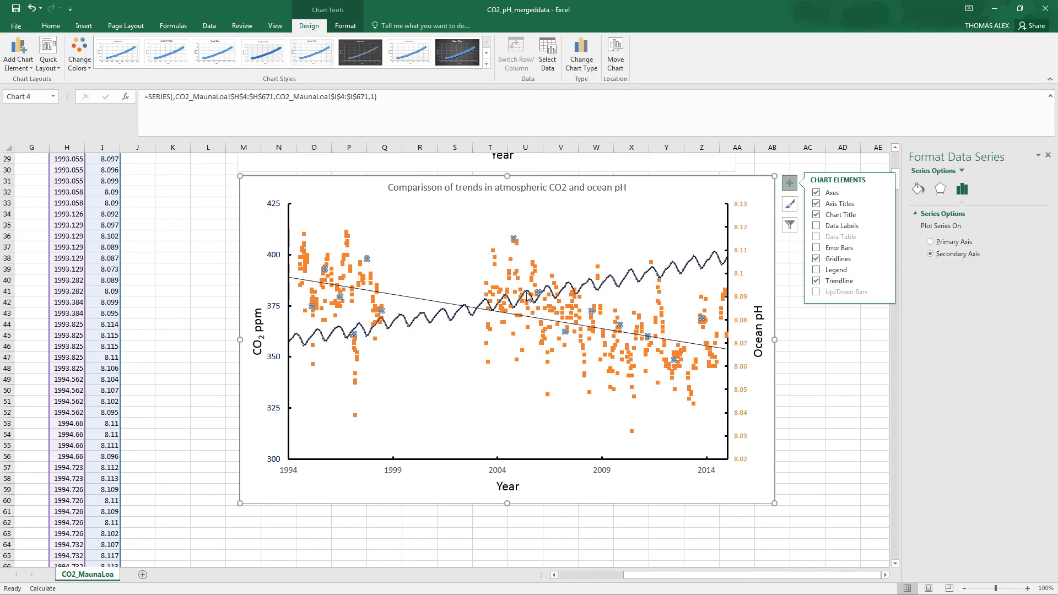
click(31, 8)
click(31, 8)
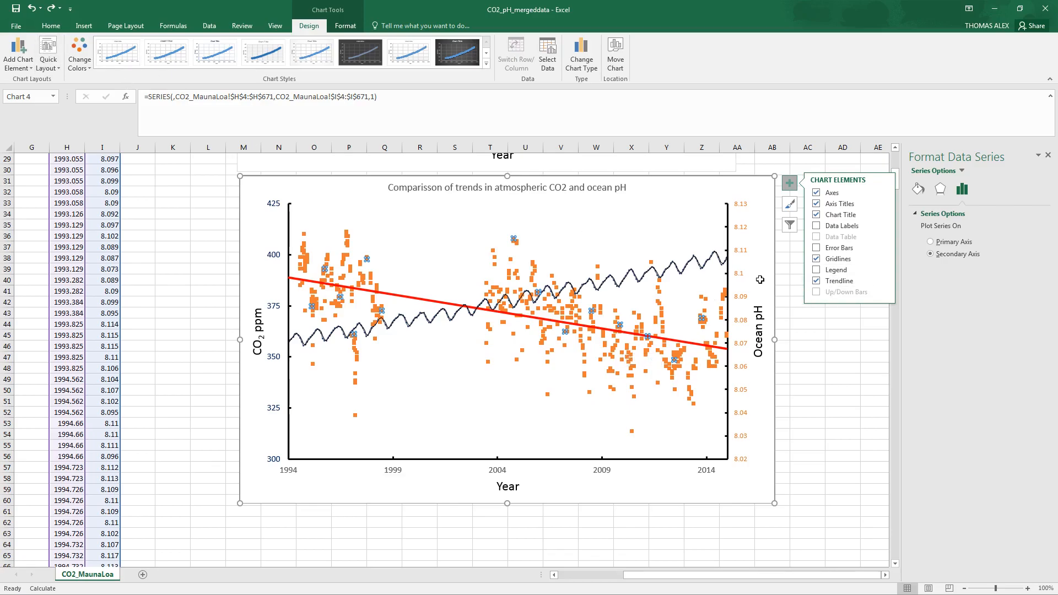
Add a Moving Average trendline to the ocean pH series alongside its red linear trendline
click(19, 57)
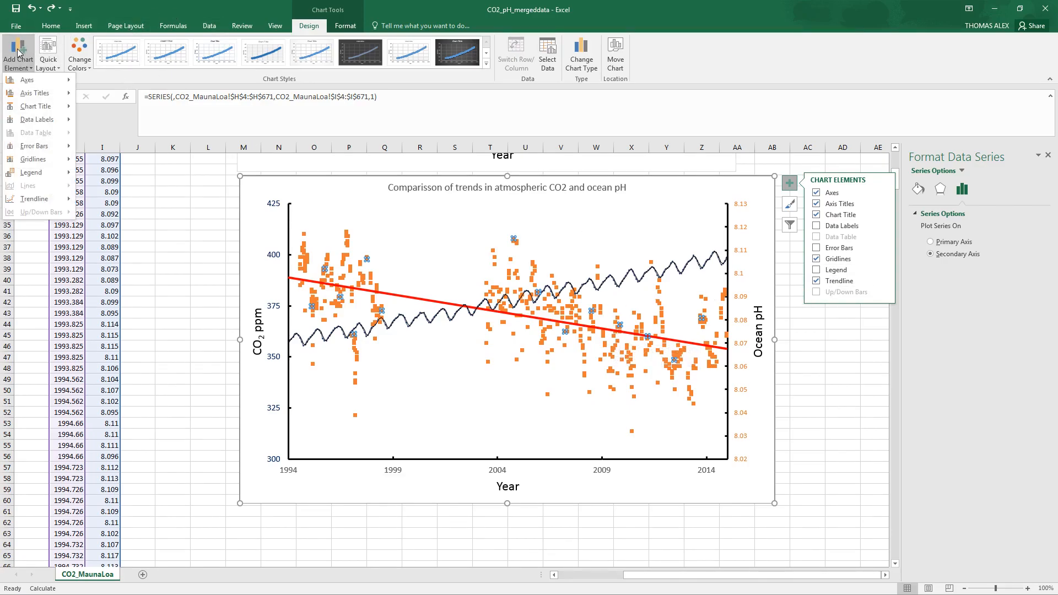
mouse_move(40, 200)
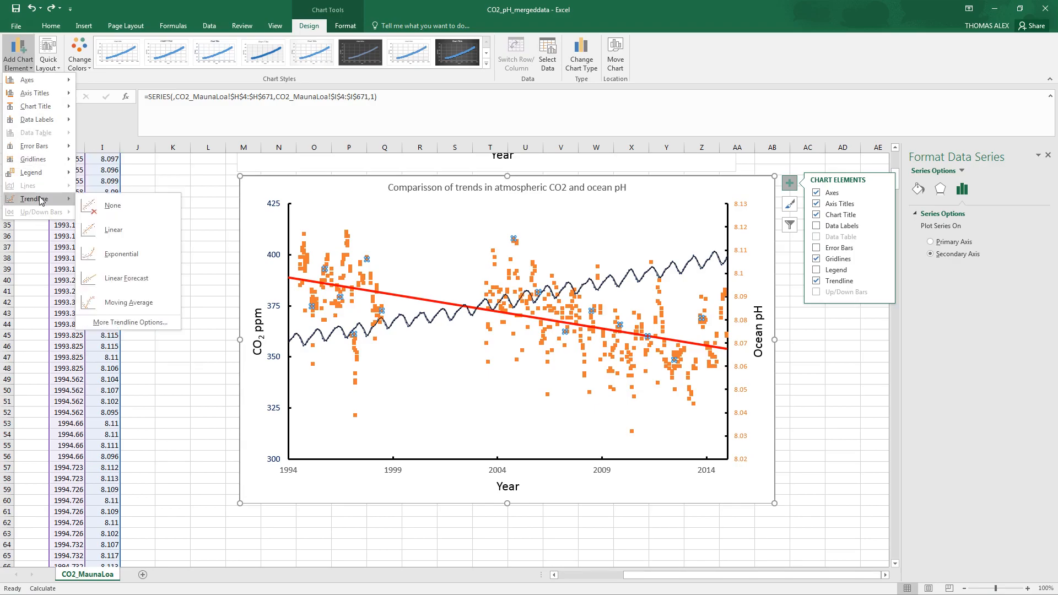
click(137, 309)
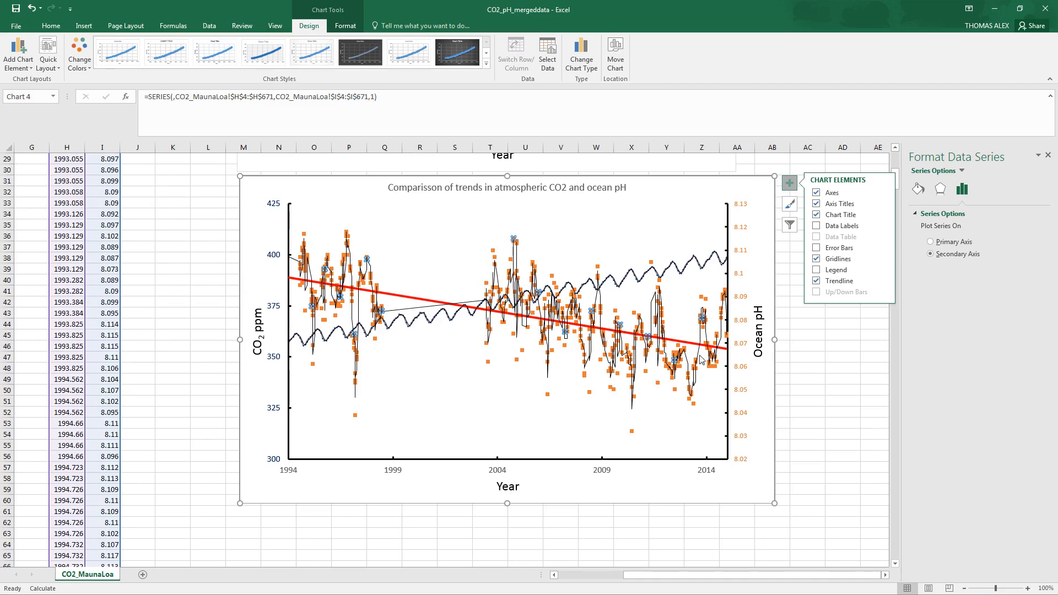
Format the ocean pH moving average trendline as a solid dark orange-brown line 1.25 pt wide
click(961, 171)
click(980, 374)
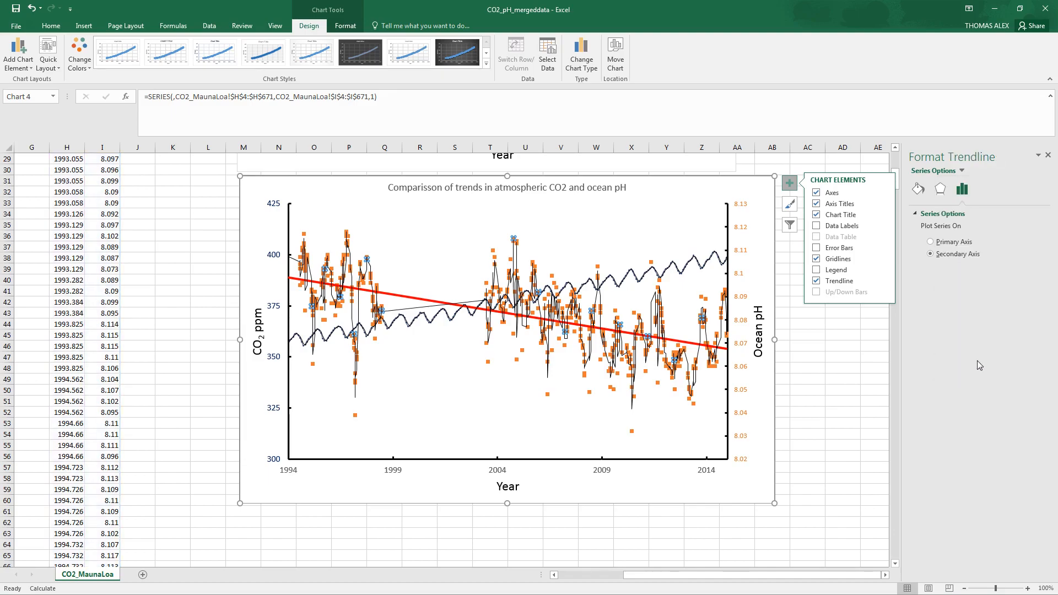
click(918, 191)
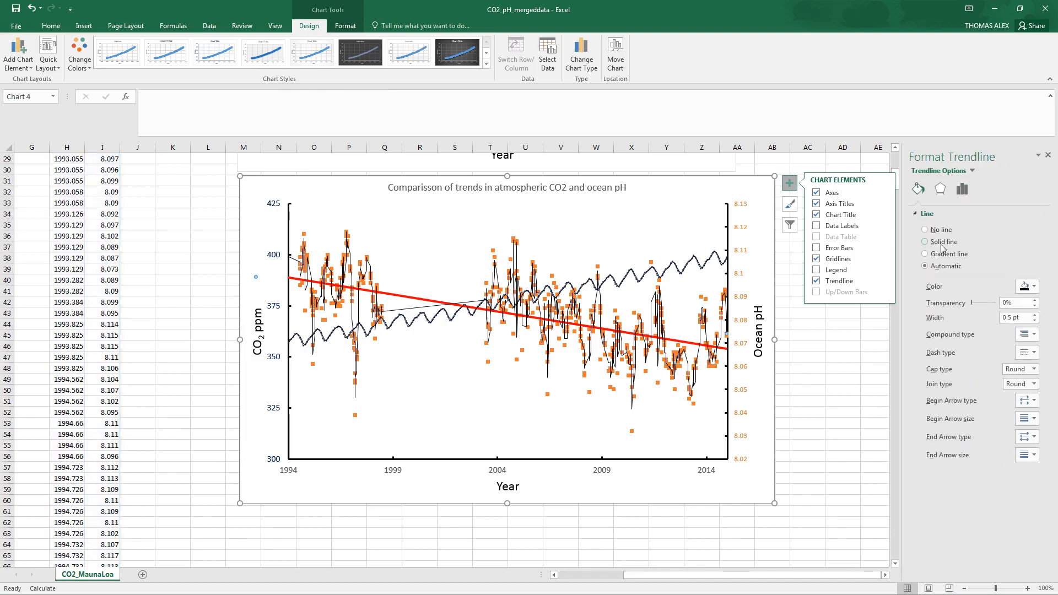
click(1027, 287)
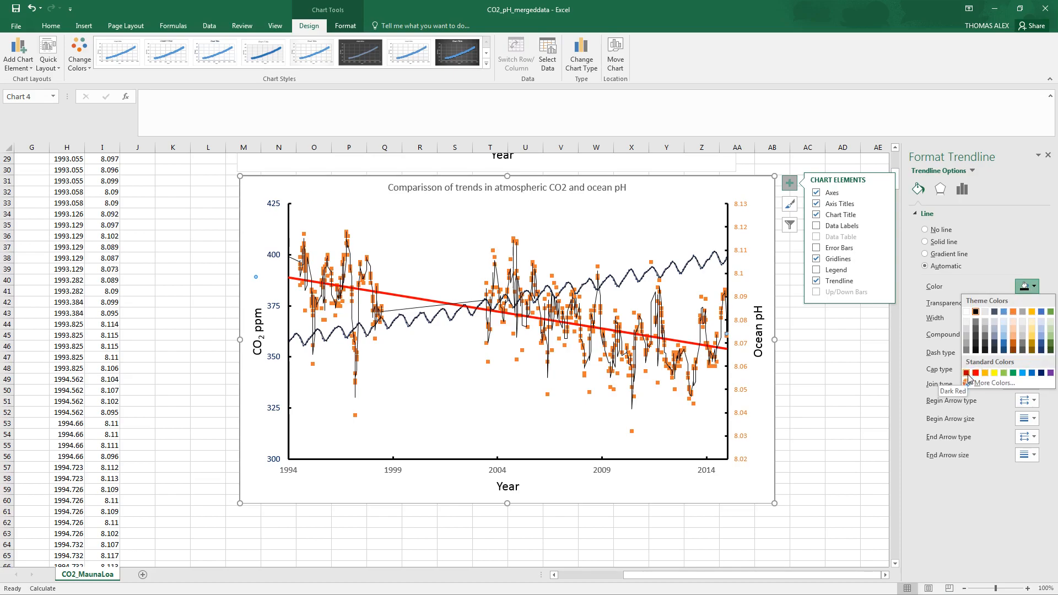
click(985, 372)
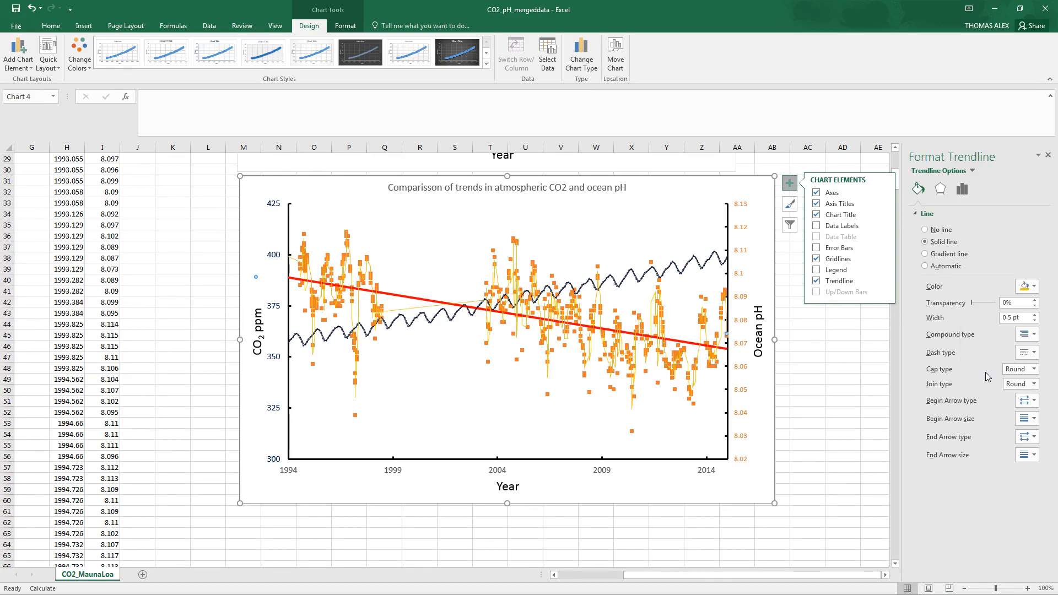
click(1026, 287)
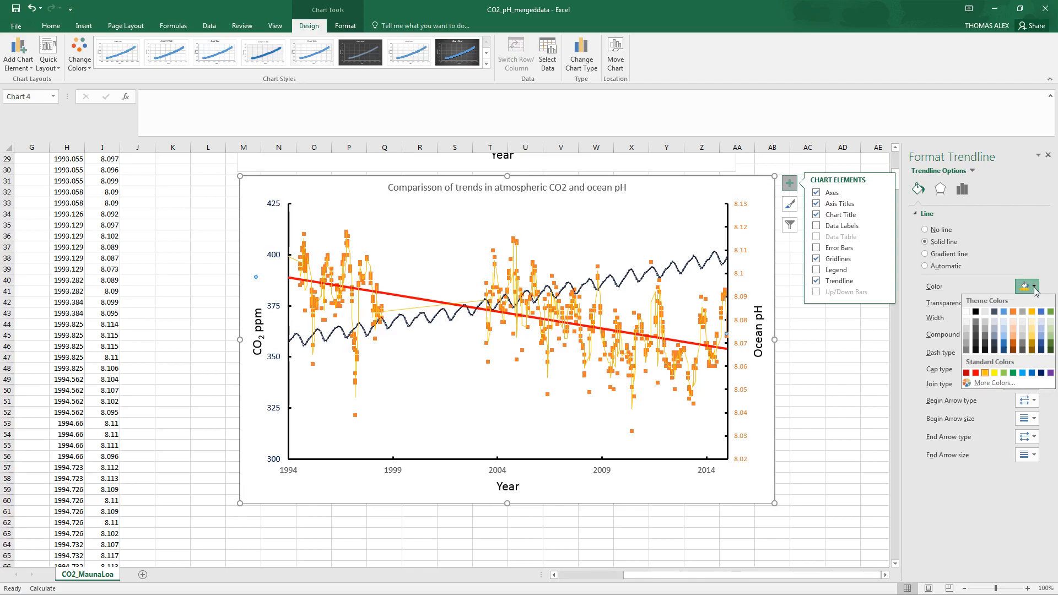
click(1013, 344)
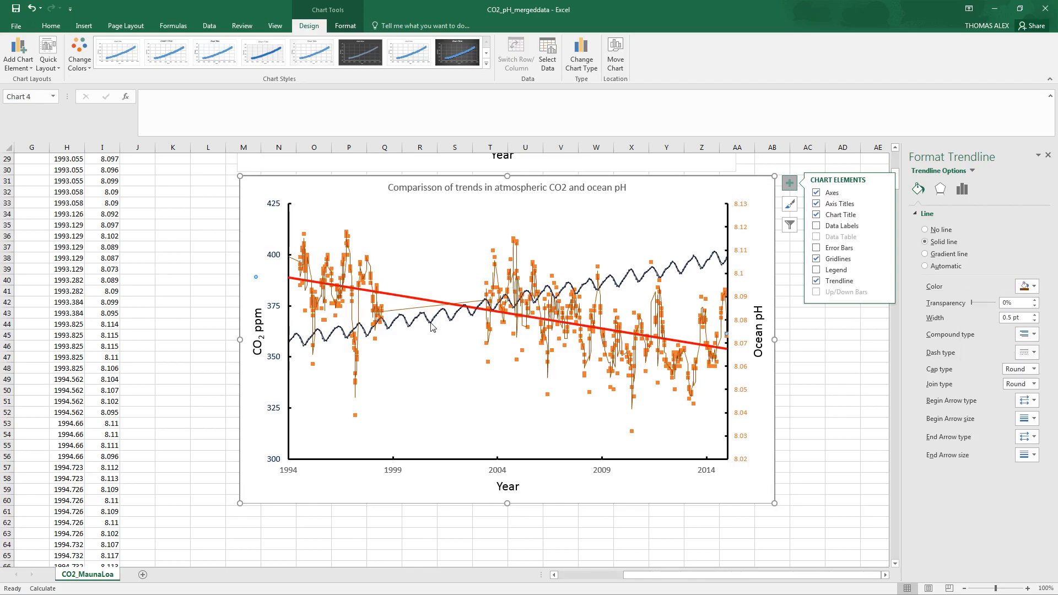
click(1034, 315)
click(1034, 315)
click(1034, 315)
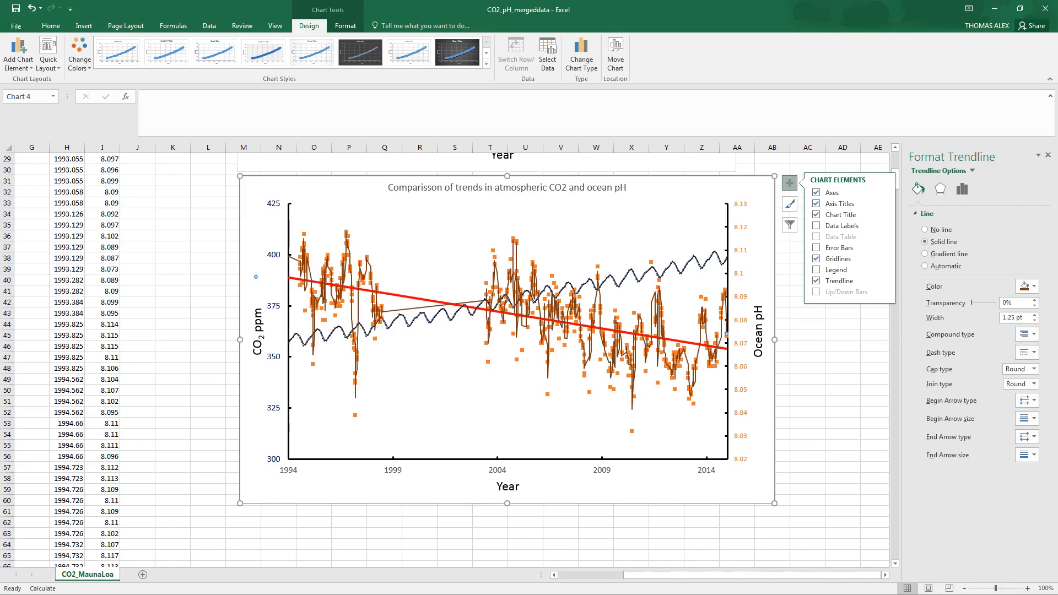
Set the ocean pH trendline's moving average period to 5 and deselect the chart
click(961, 190)
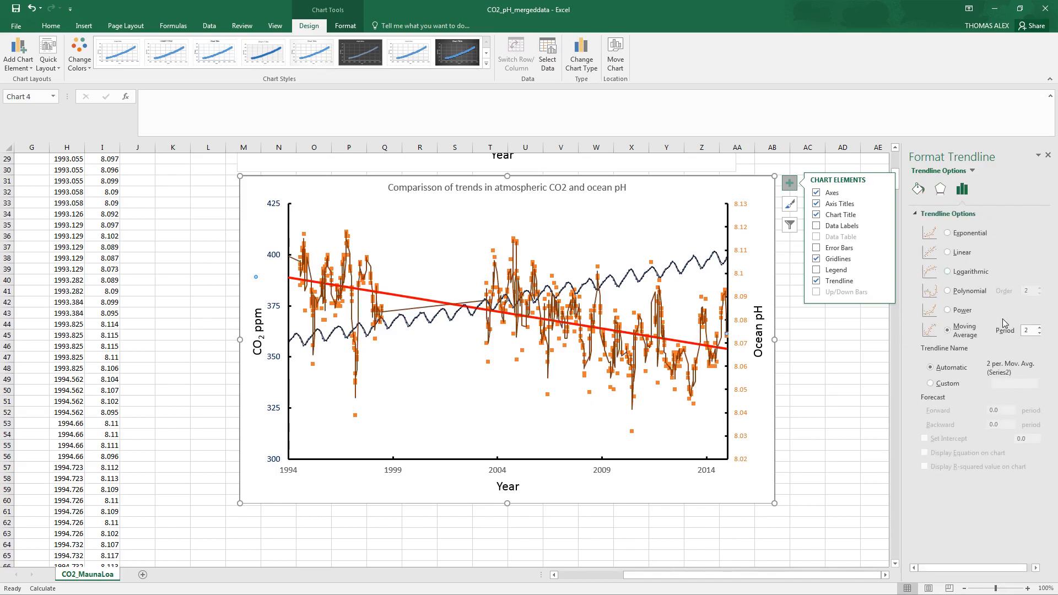
click(1039, 328)
click(1038, 328)
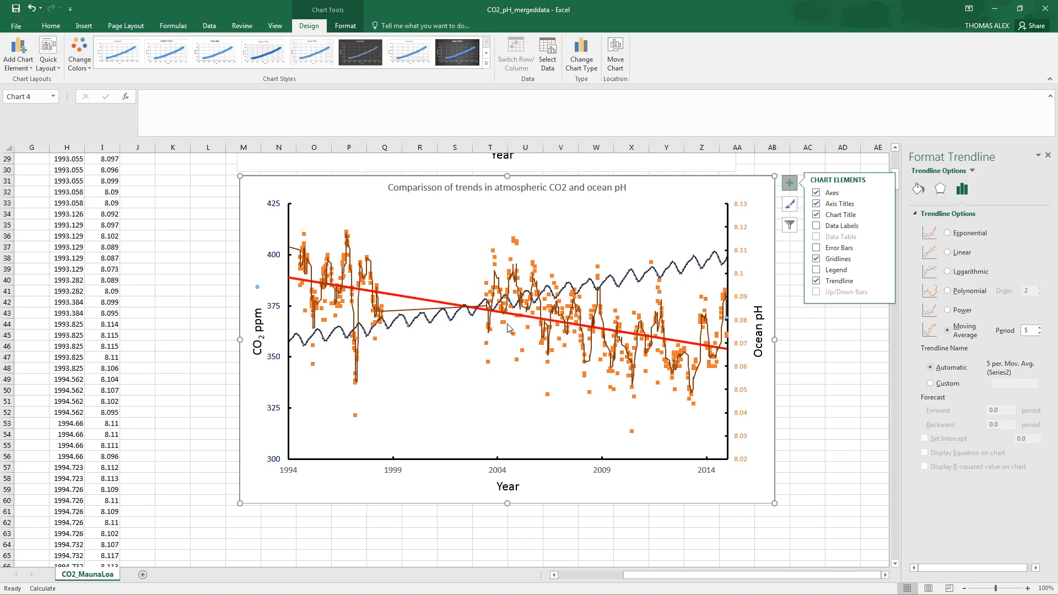
mouse_move(508, 328)
click(327, 522)
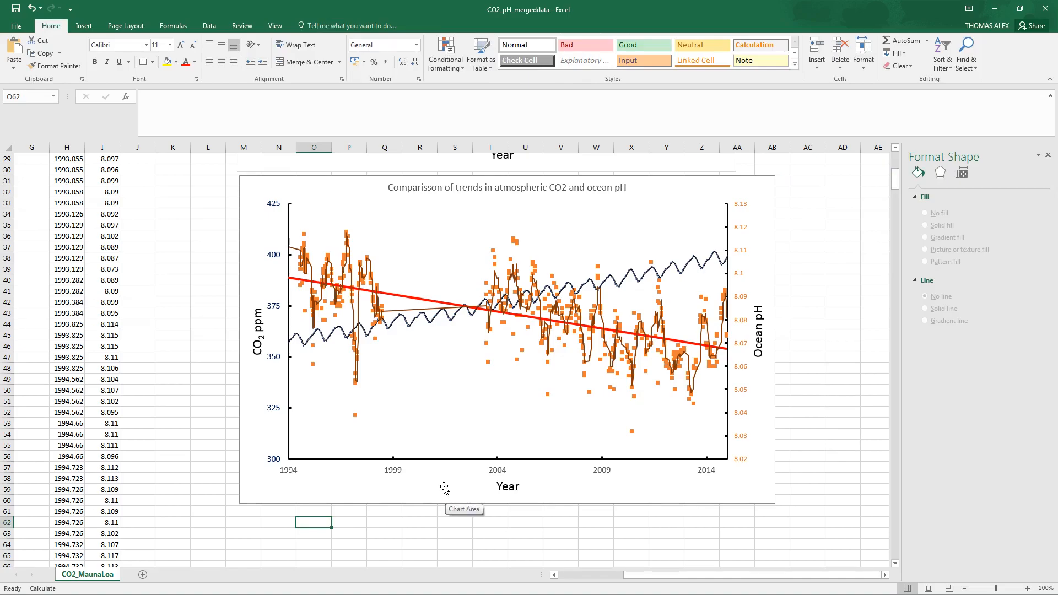
Move the comparison chart over to column Z near the sheet's top and the CO2 chart directly beneath it, clearing columns M to Y
scroll(350, 446, up, 6)
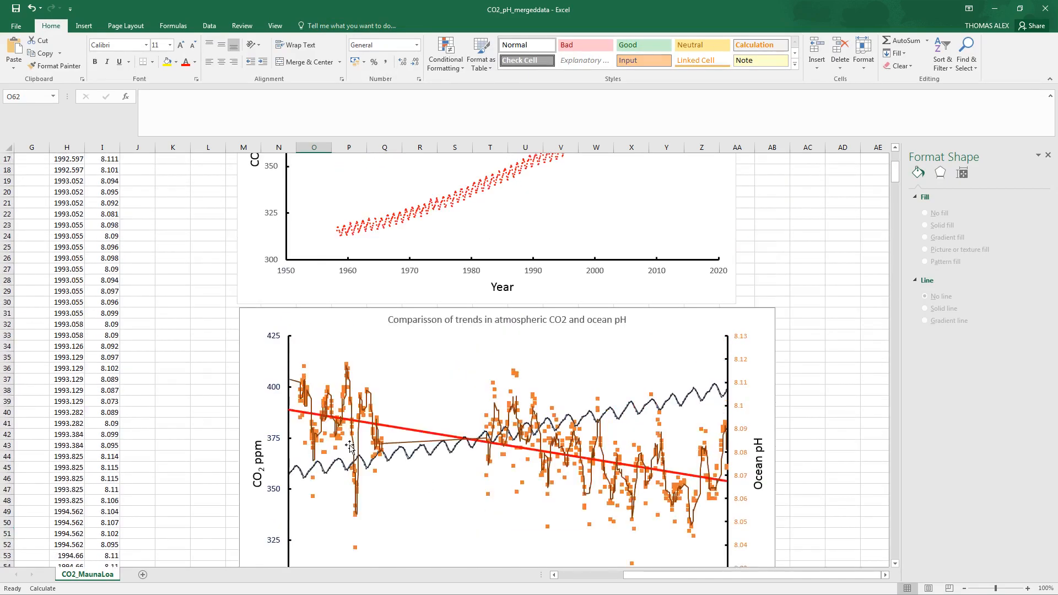
scroll(349, 446, up, 3)
click(261, 496)
drag(261, 496, 721, 187)
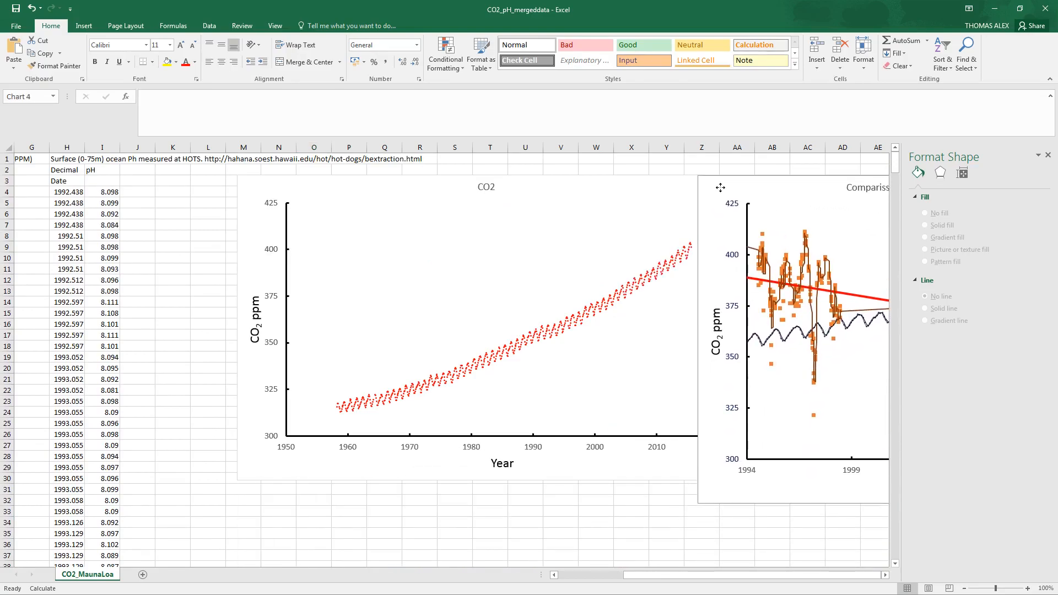
click(353, 193)
drag(352, 193, 726, 503)
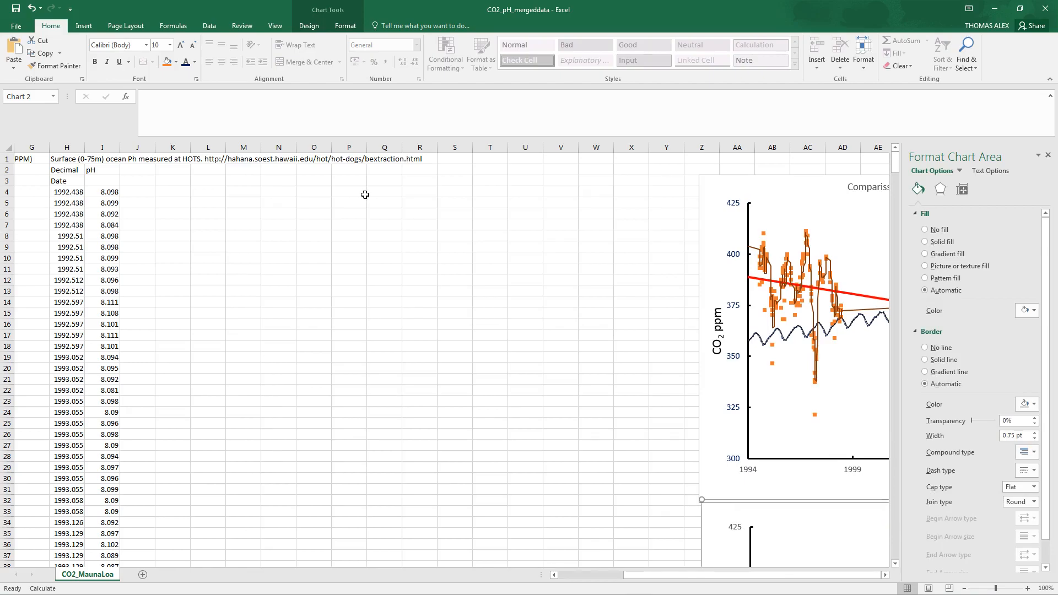
Enter the headings "Year" in cell M4 and "pH average" in cell N4
click(252, 190)
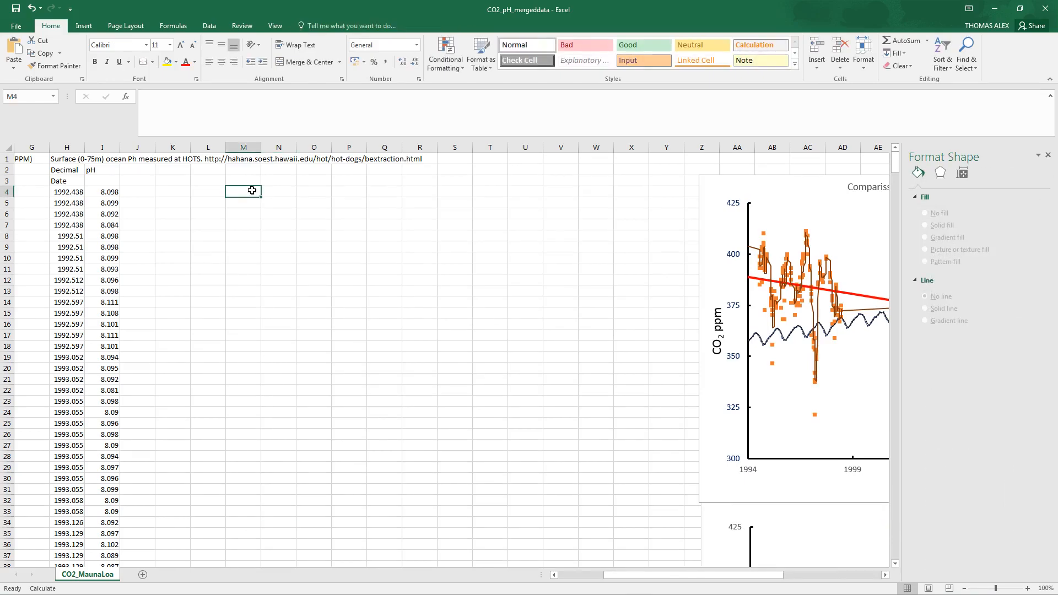
text(Year)
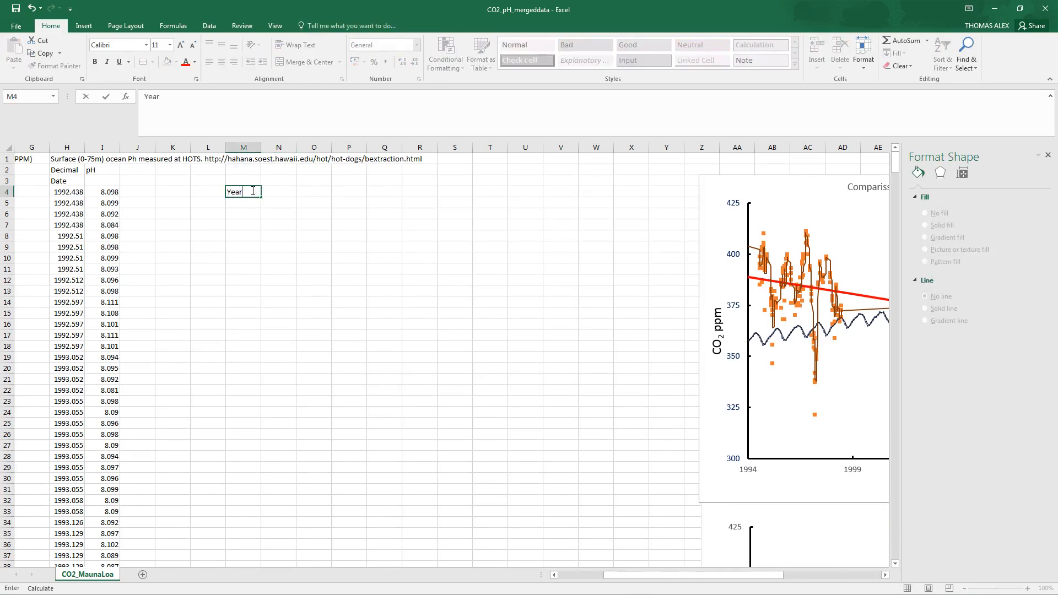
key(Tab)
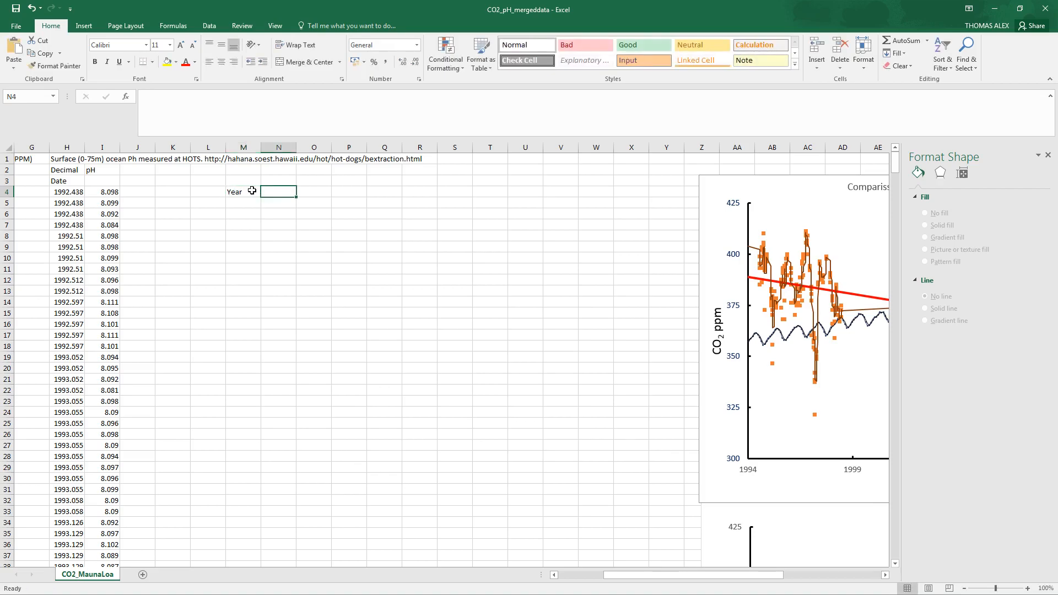
text(P)
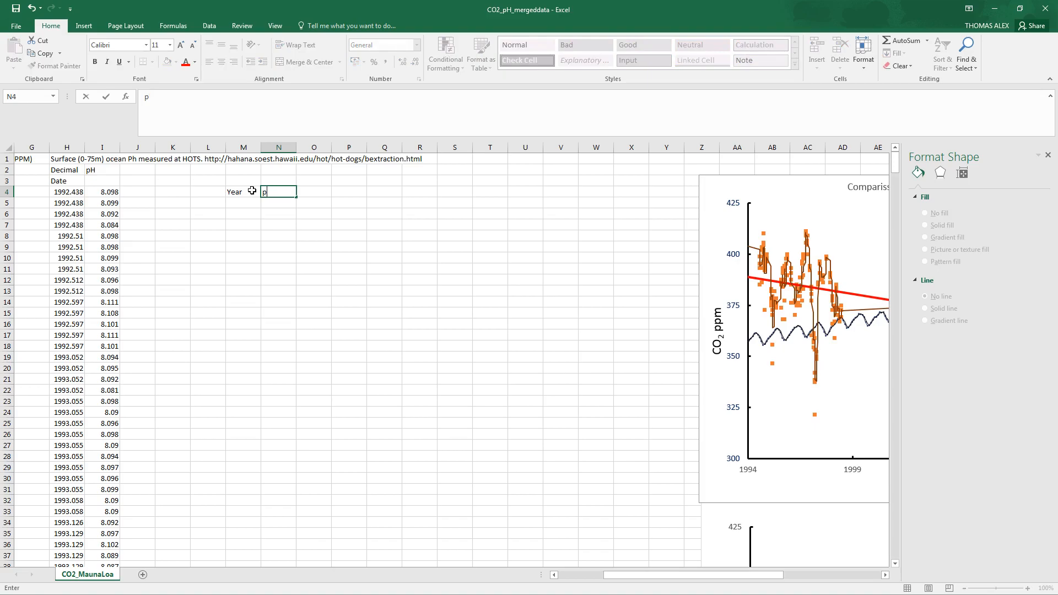
text(H avaerage)
key(BackSpace)
key(BackSpace)
key(BackSpace)
text(erage)
key(Tab)
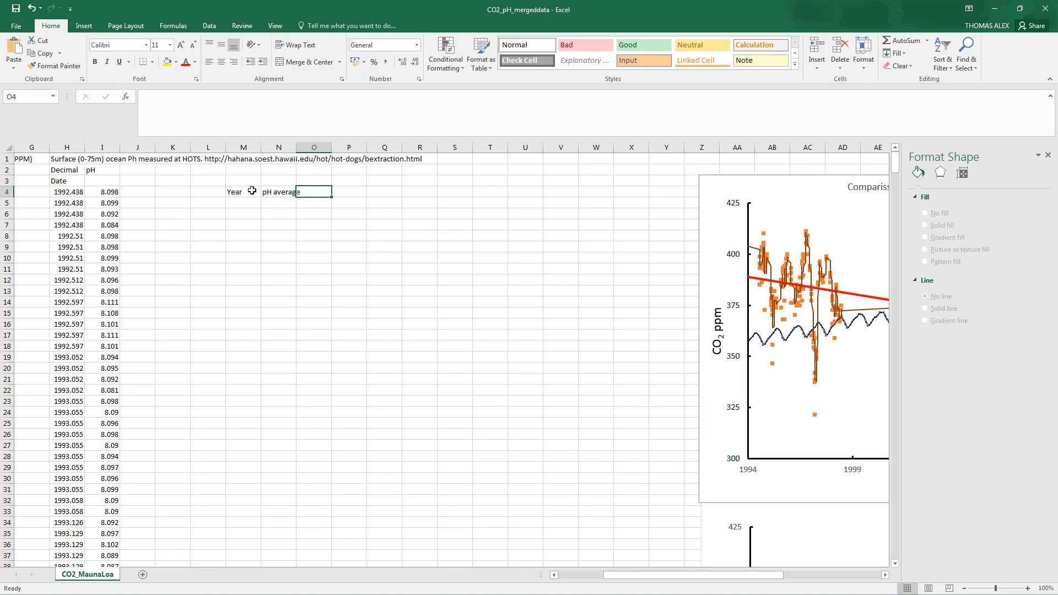
Enter the headings "standard deviation" in cell O4 and "standard error" in P4, and widen columns M to P evenly
text(st)
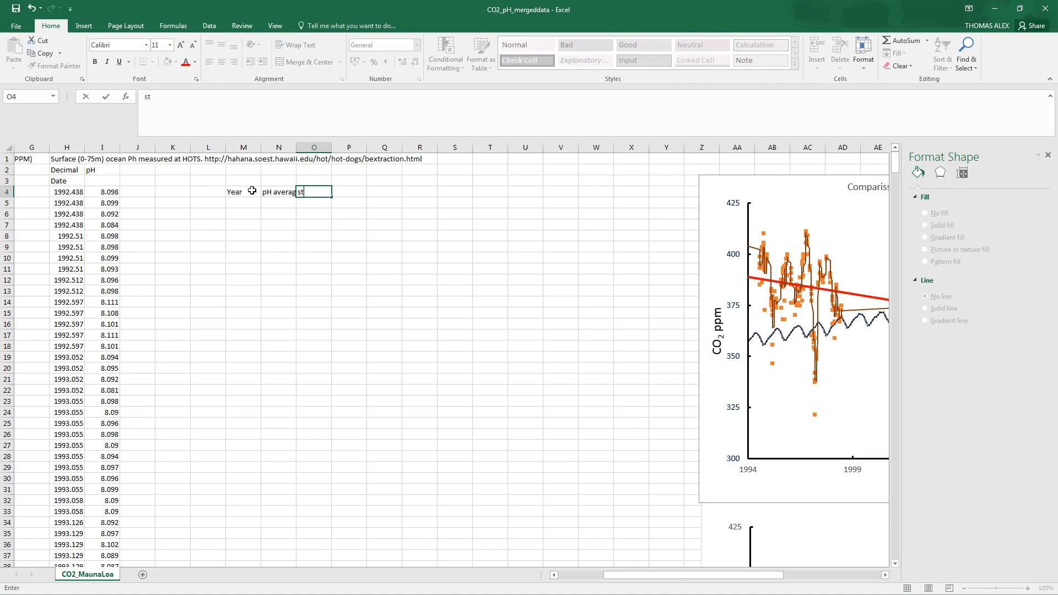
text(andard deviation)
key(Tab)
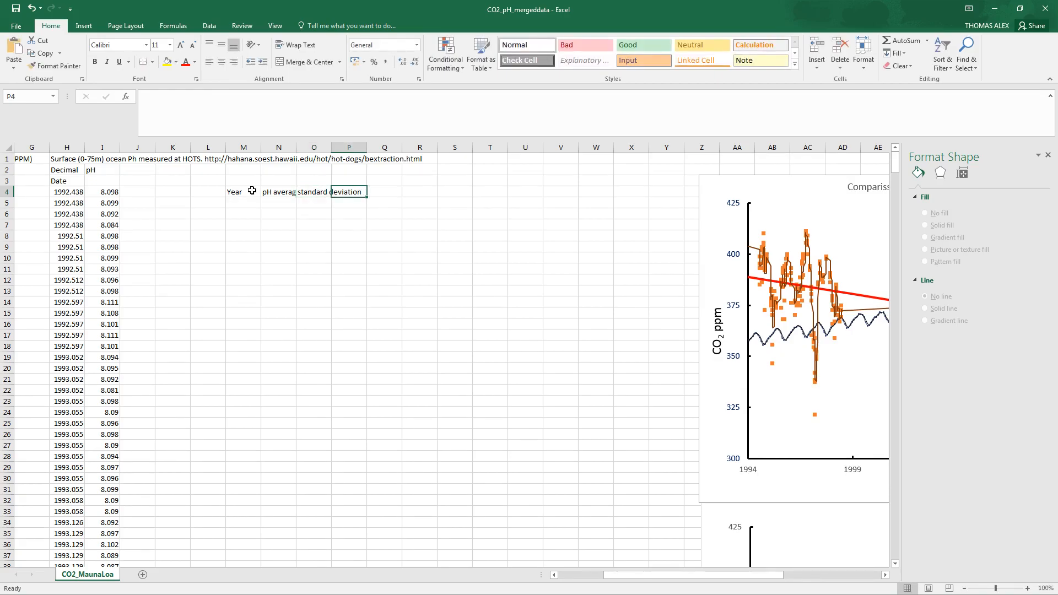
text(standard error)
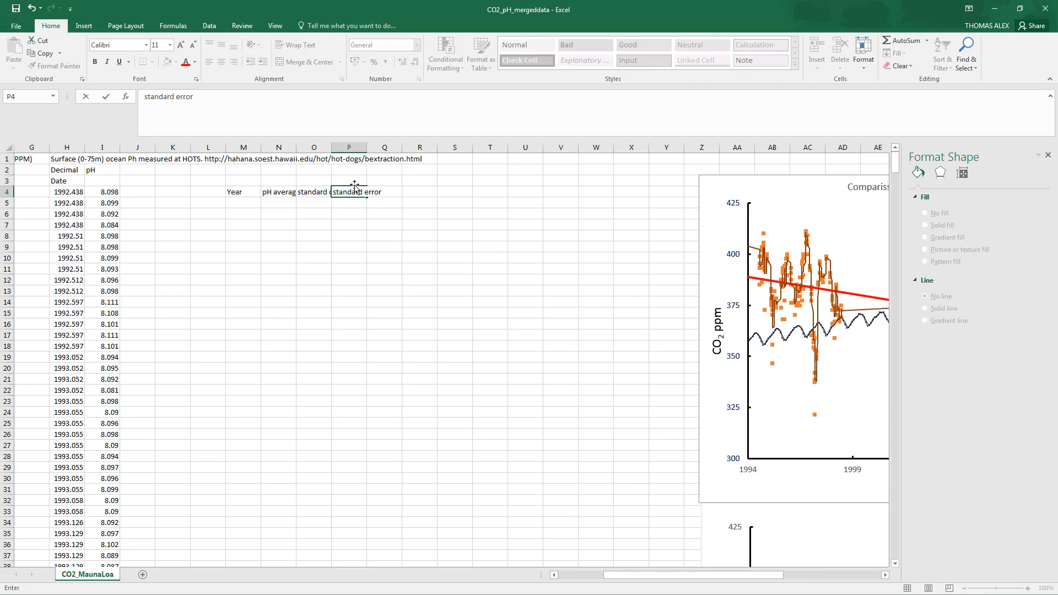
click(391, 215)
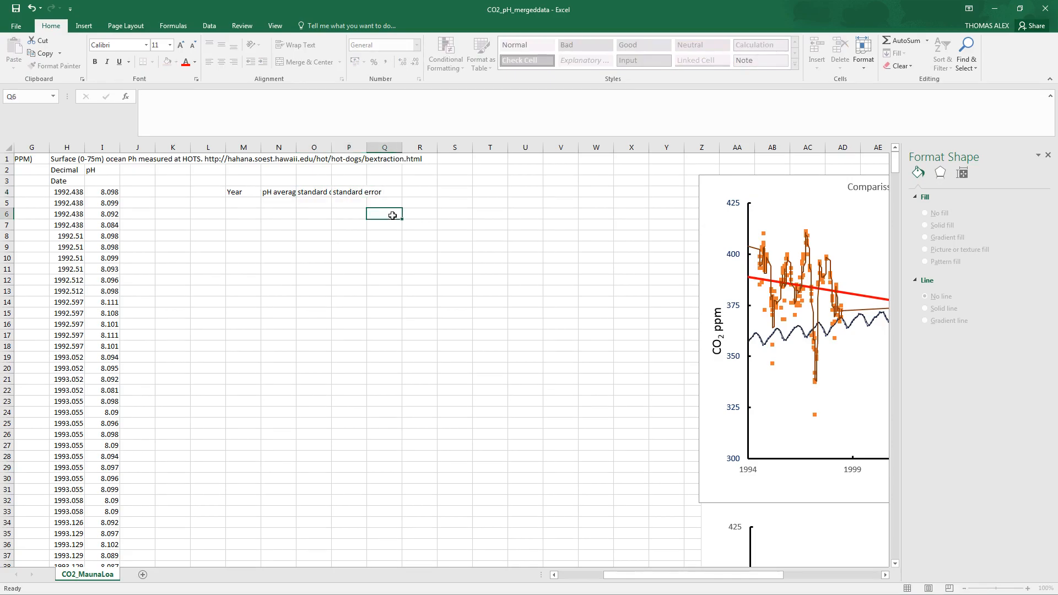
click(348, 188)
drag(259, 147, 392, 143)
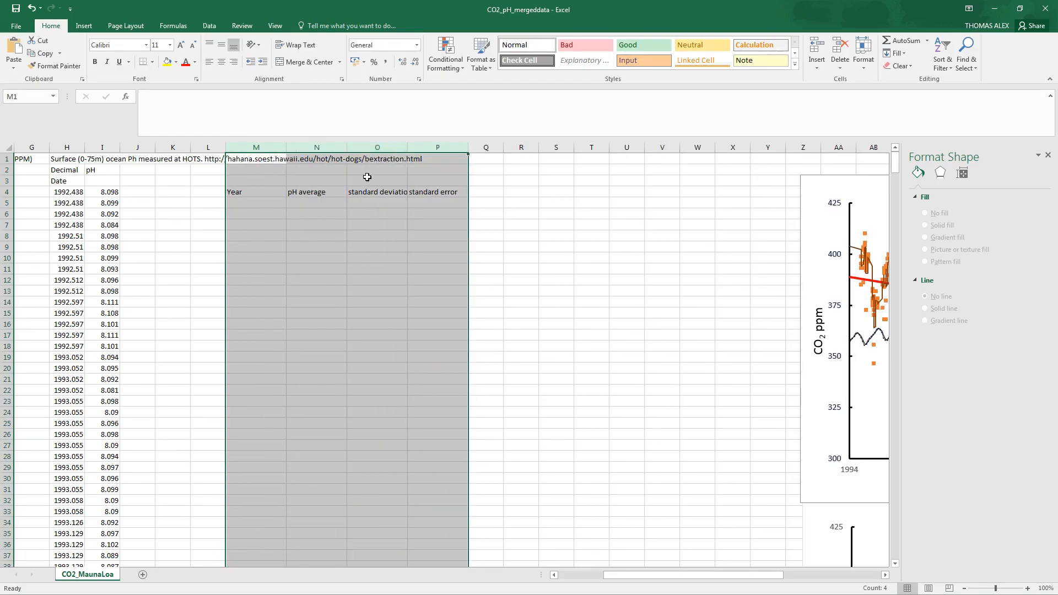
Enter 1992 in cell M5 as the first year of the table
click(271, 205)
text(1992)
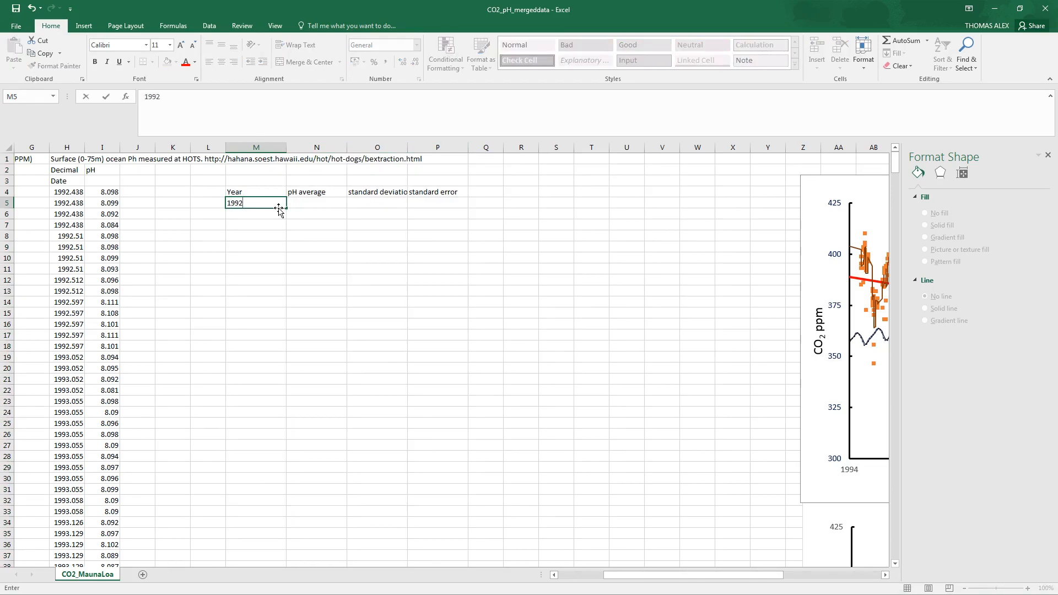
key(Return)
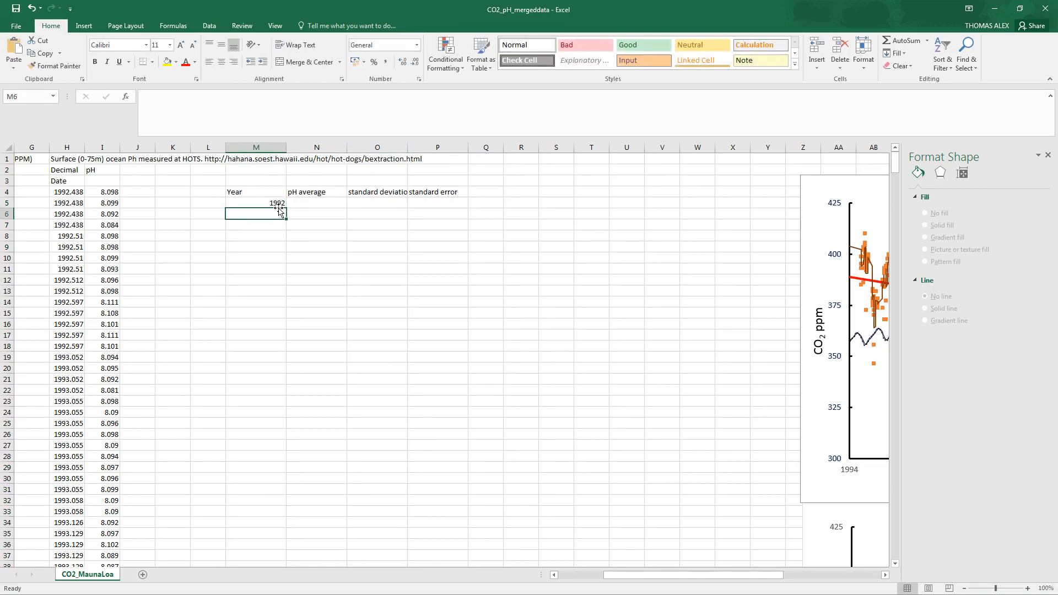
Enter the formula =M5+1 in cell M6 and fill it down to M29 to list the years through 2016
text(=)
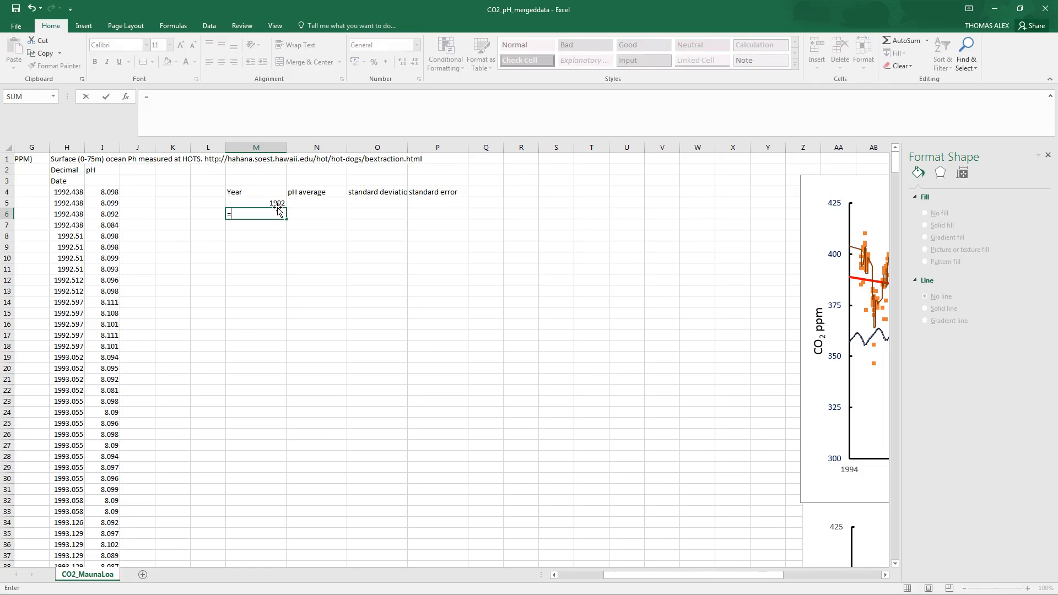
click(274, 202)
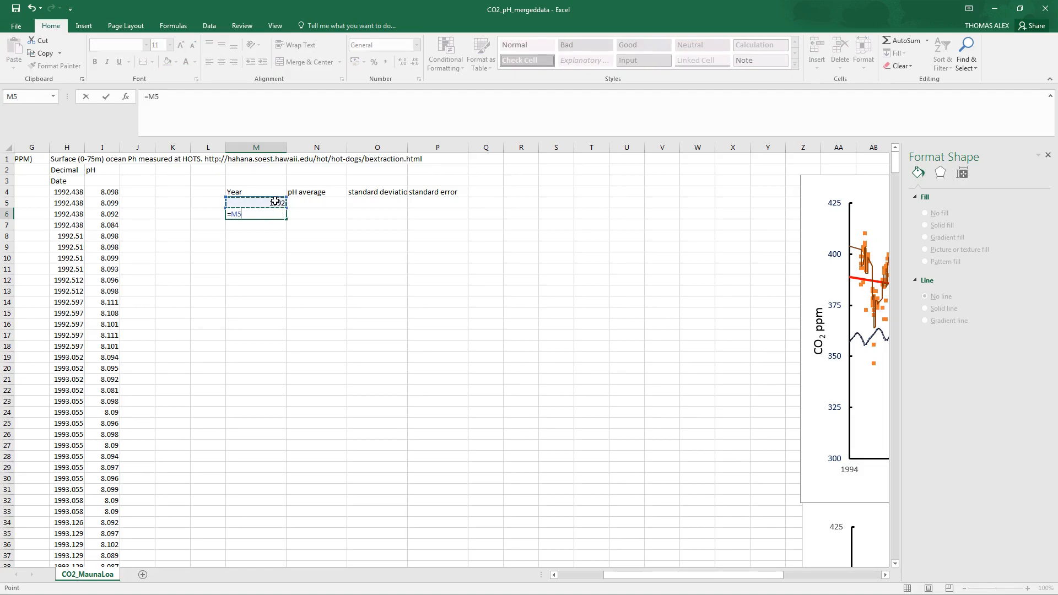
key(Return)
click(262, 216)
click(164, 97)
text(+1)
key(Return)
click(282, 216)
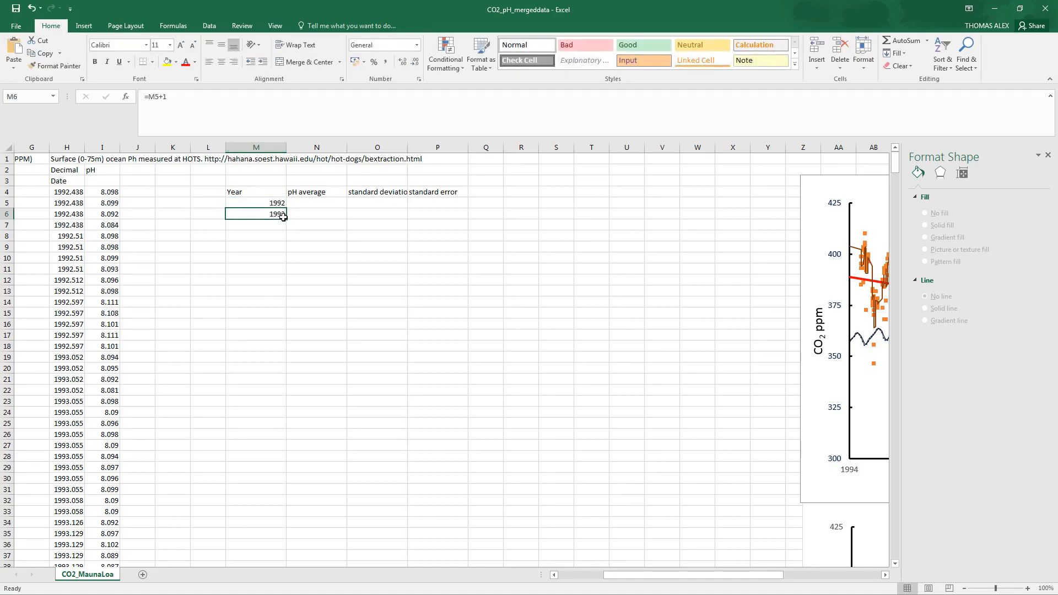
drag(286, 219, 281, 468)
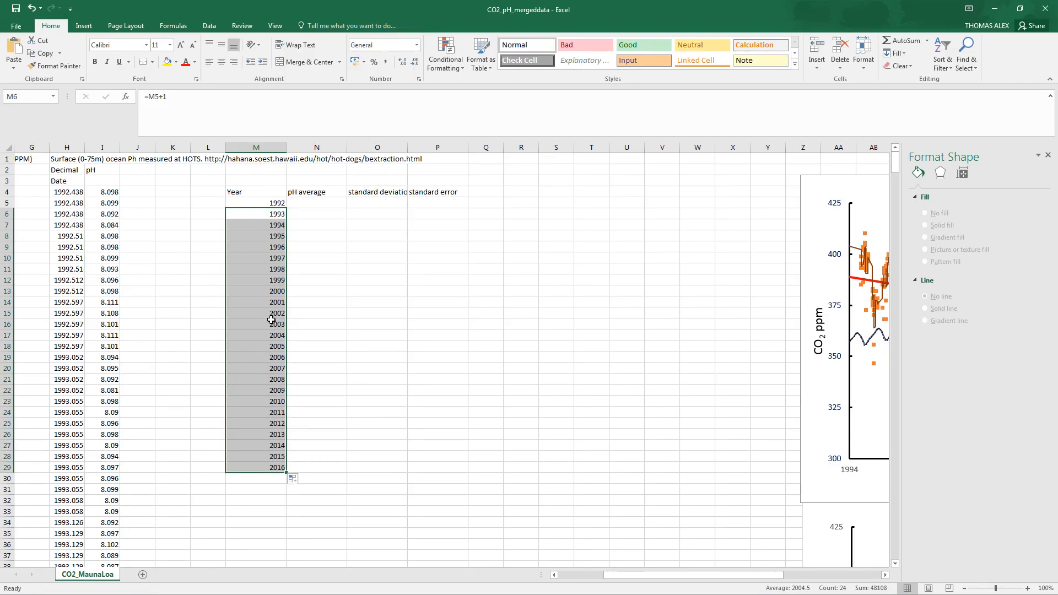
Calculate the 1992 average pH in cell N5 with the formula =average(I4:I18)
click(311, 204)
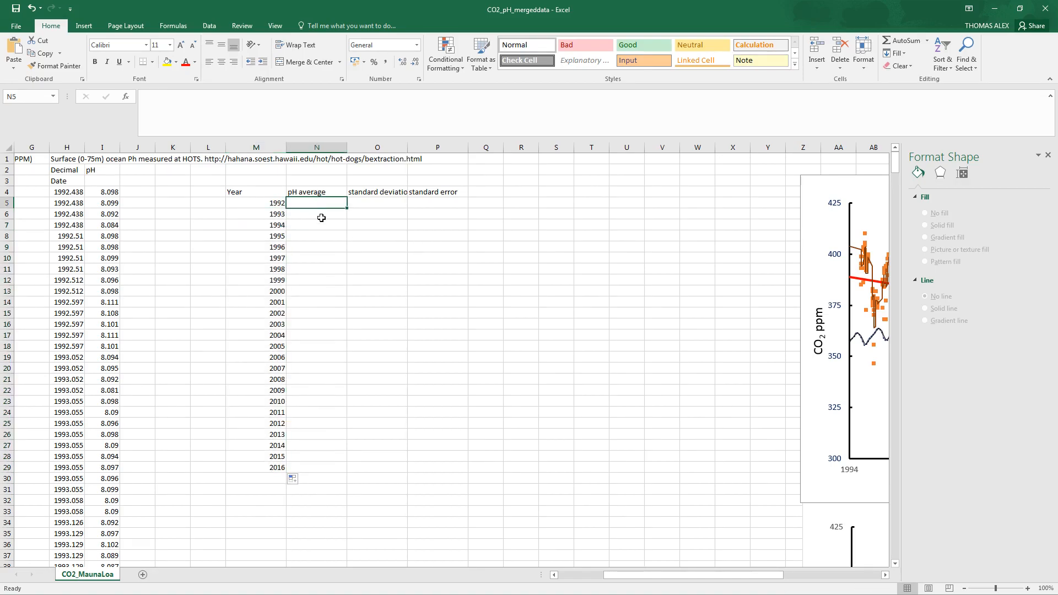
text(=ave)
text(rage()
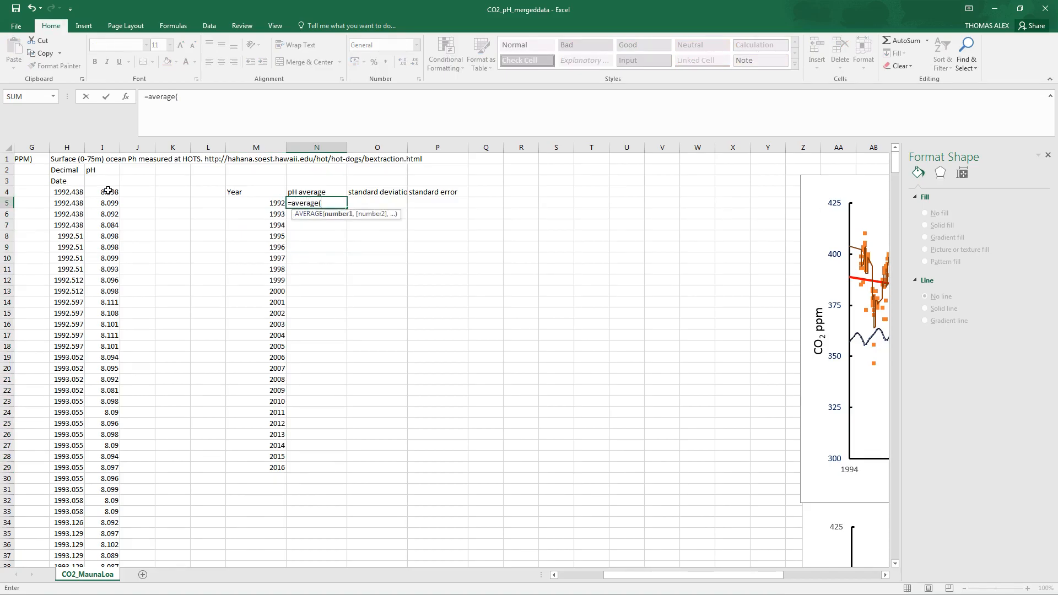
drag(108, 192, 109, 346)
text())
key(Return)
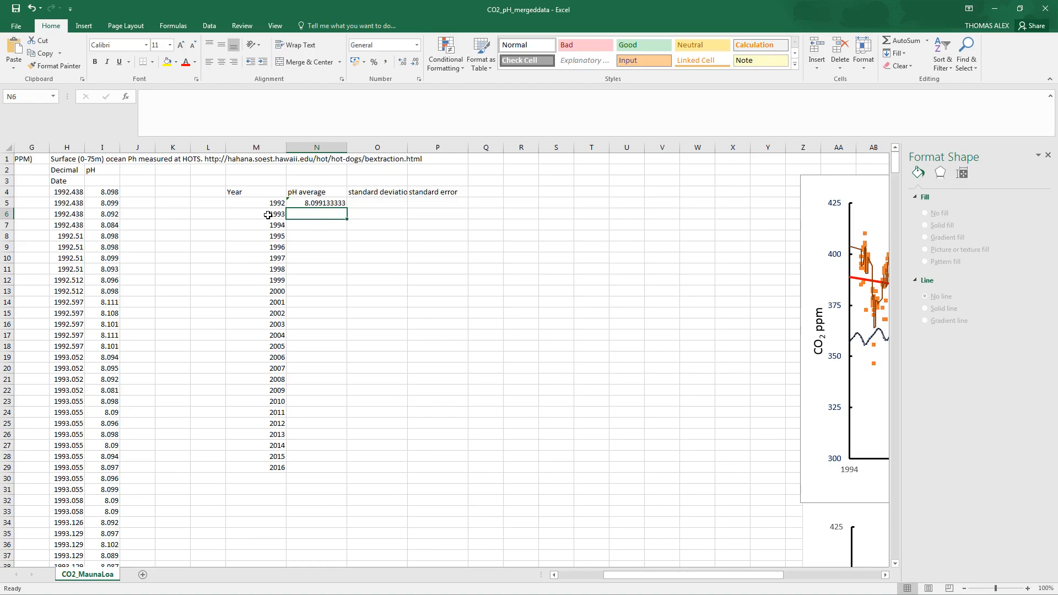
Move the pH average, standard deviation and standard error headings with the 1992 average one column over, so they start in column O
drag(76, 192, 68, 475)
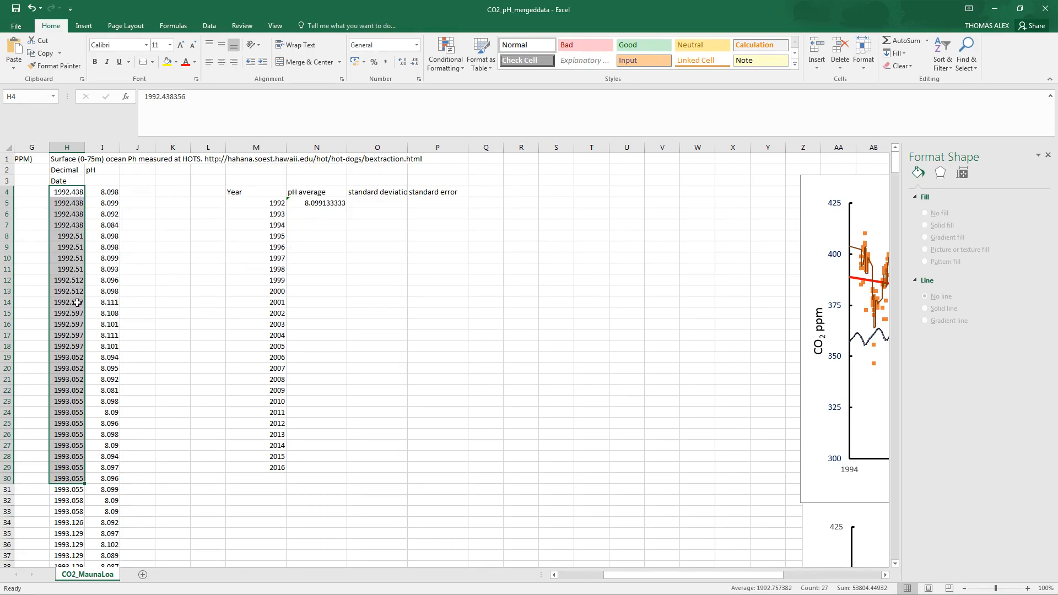
drag(319, 192, 424, 204)
click(324, 203)
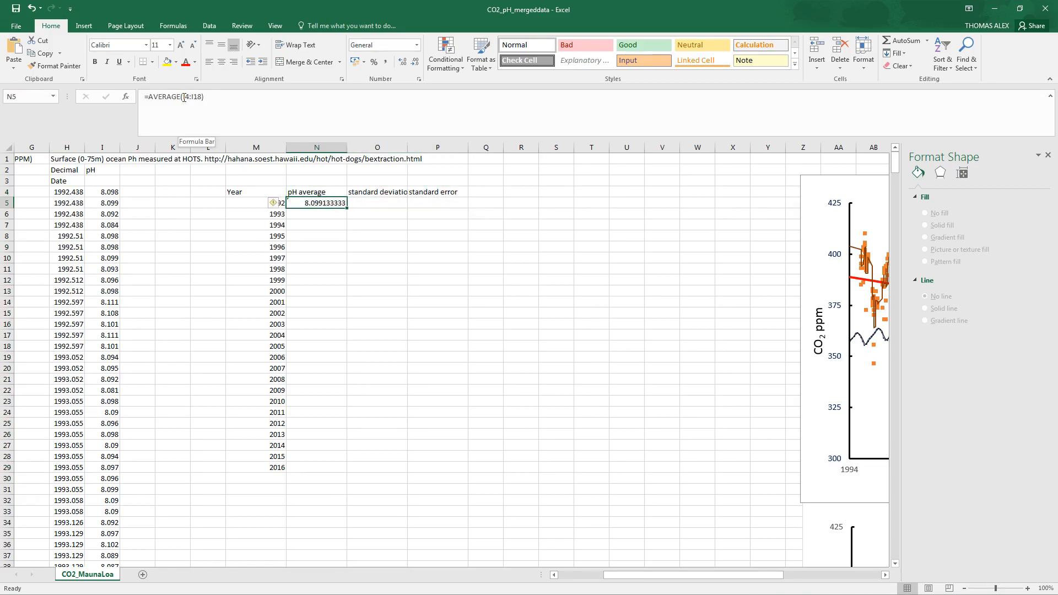
drag(312, 190, 494, 204)
Enter the heading "cell ref" in the empty cell N4
click(310, 189)
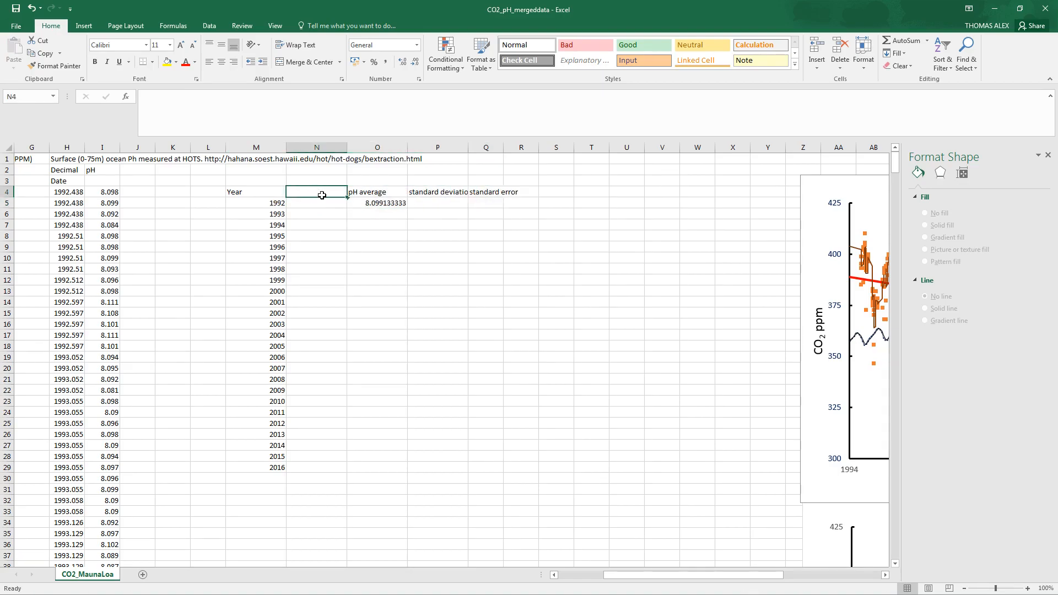
text(ce)
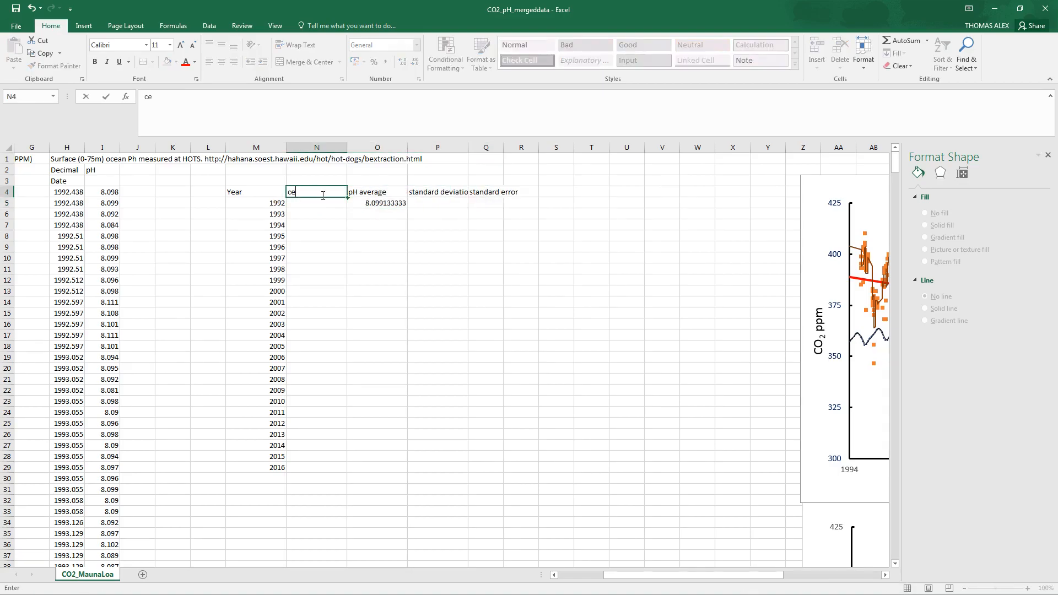
text(ll ref)
key(Return)
key(Return)
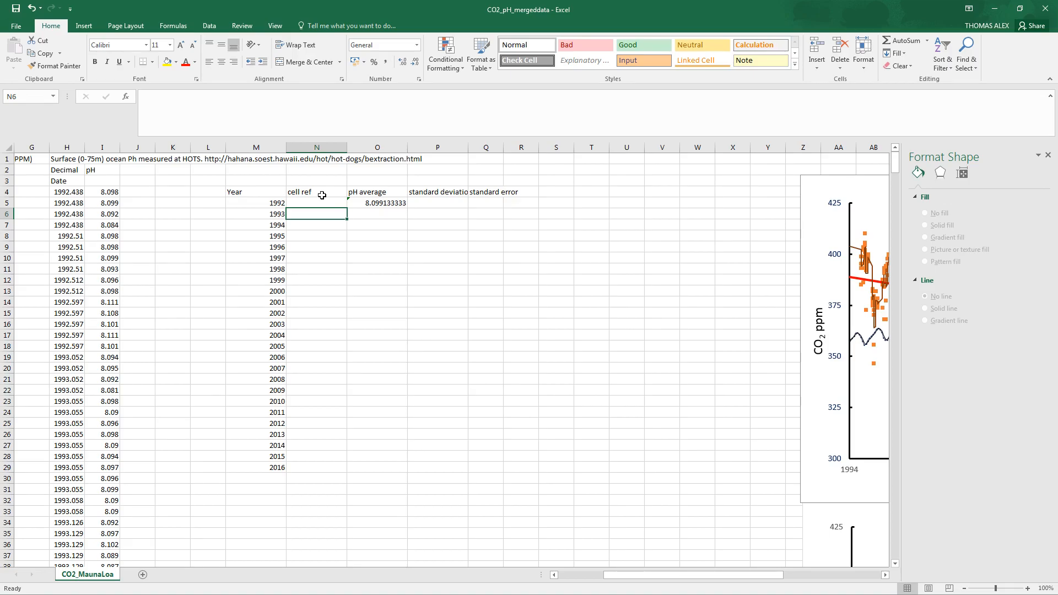
Enter =match(M6,H4:H671,1) in cell N6 to find the last decimal date position before 1993
text(=)
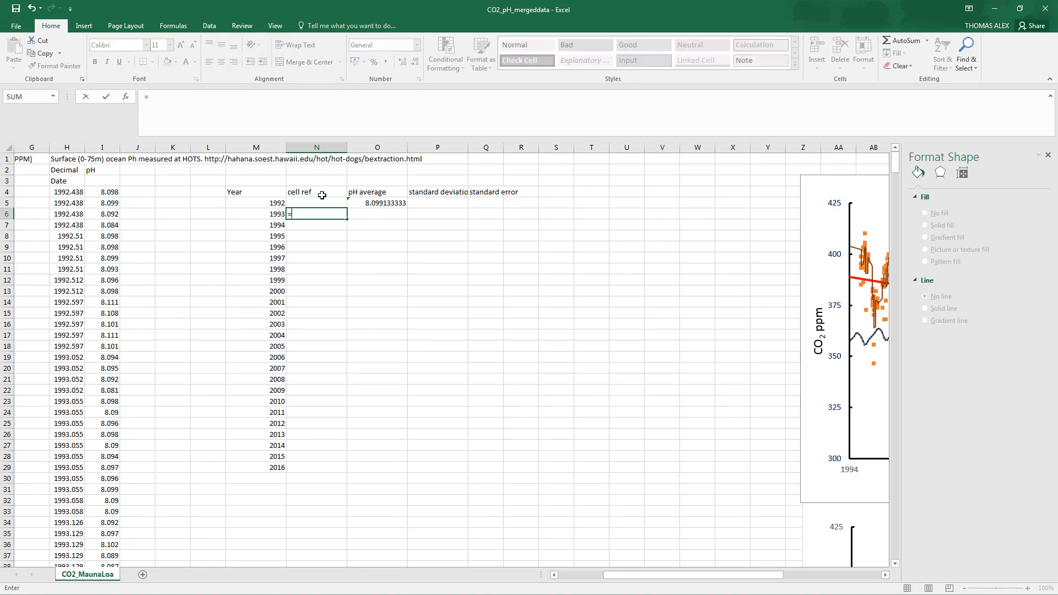
text(match)
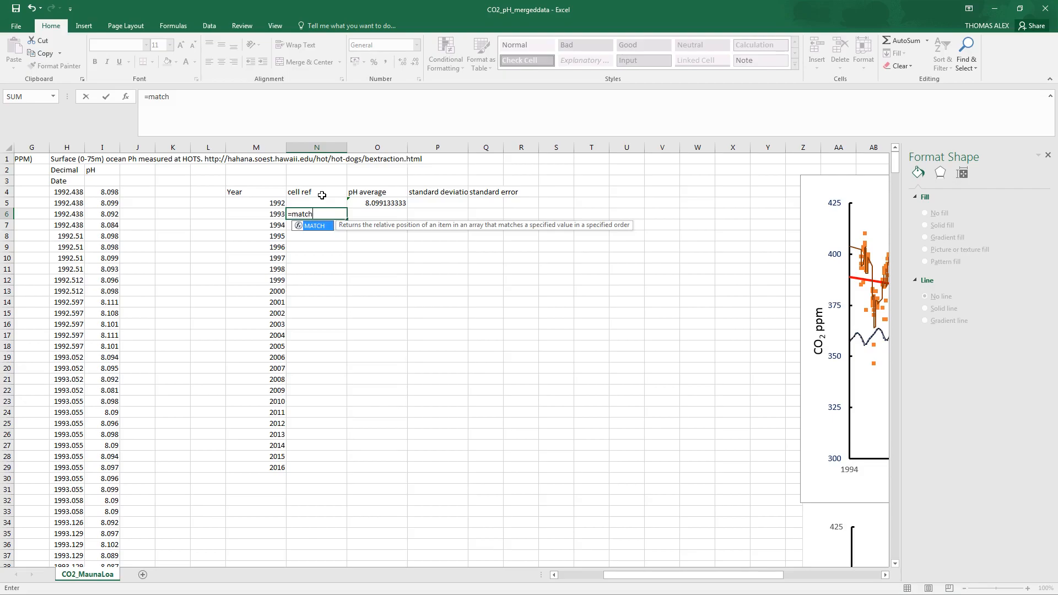
text(()
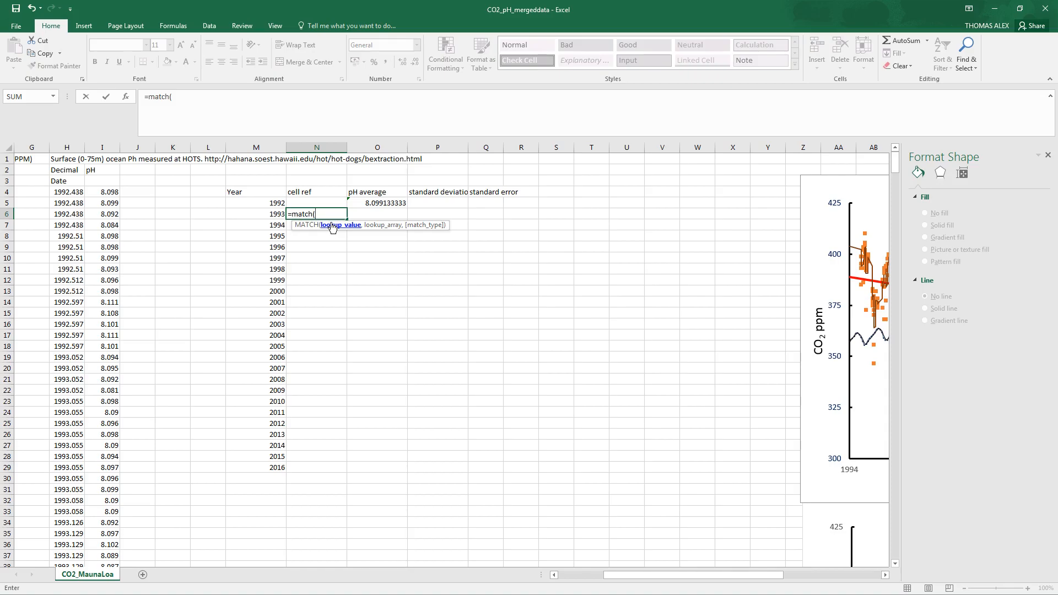
click(270, 213)
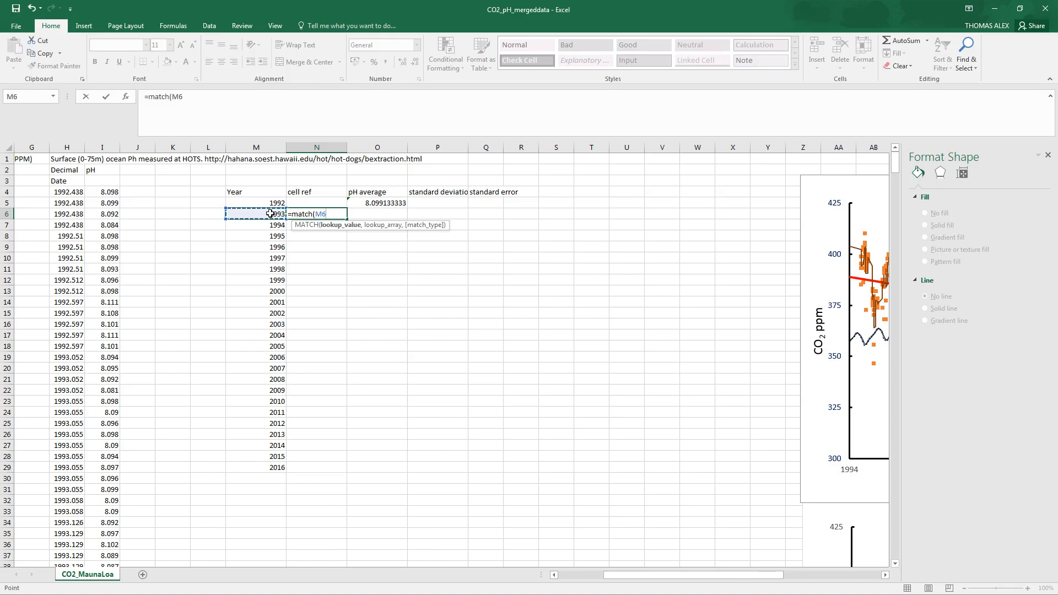
text(,)
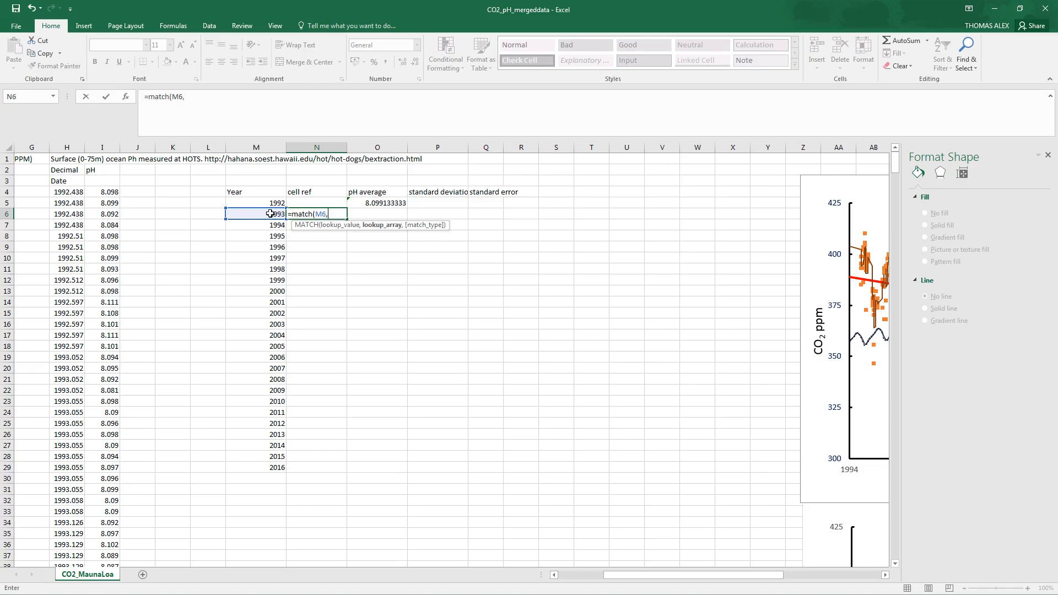
drag(70, 192, 72, 244)
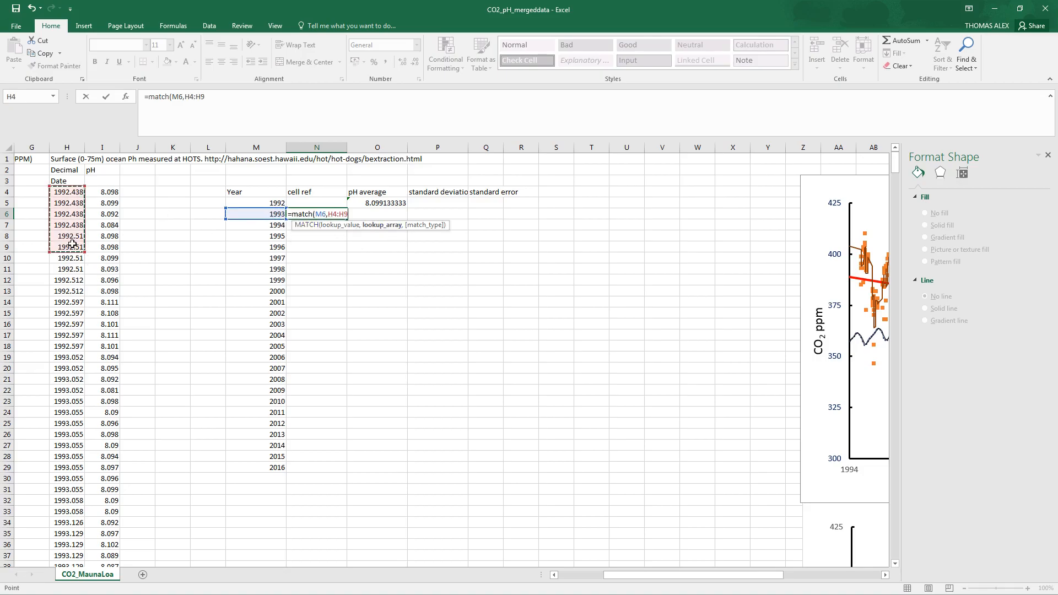
key(BackSpace)
key(BackSpace)
key(BackSpace)
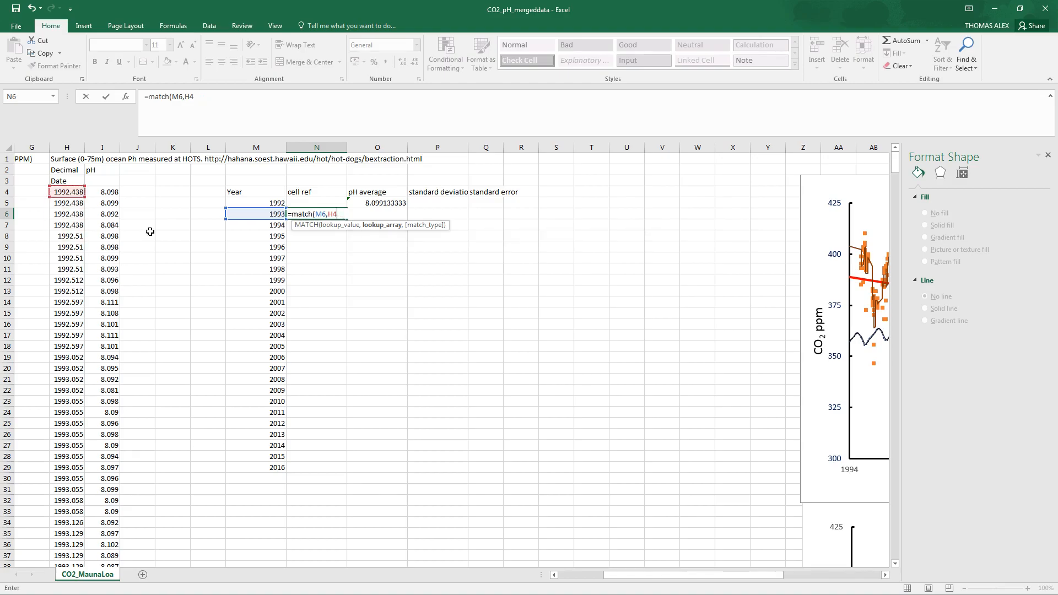
click(65, 189)
key(ctrl+shift+Down)
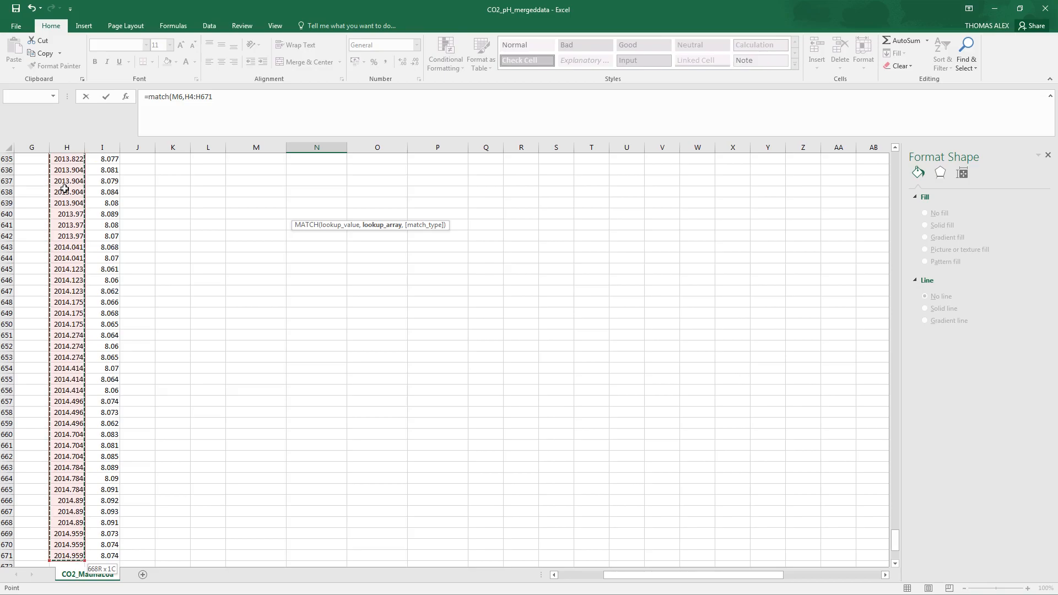
text(,1)
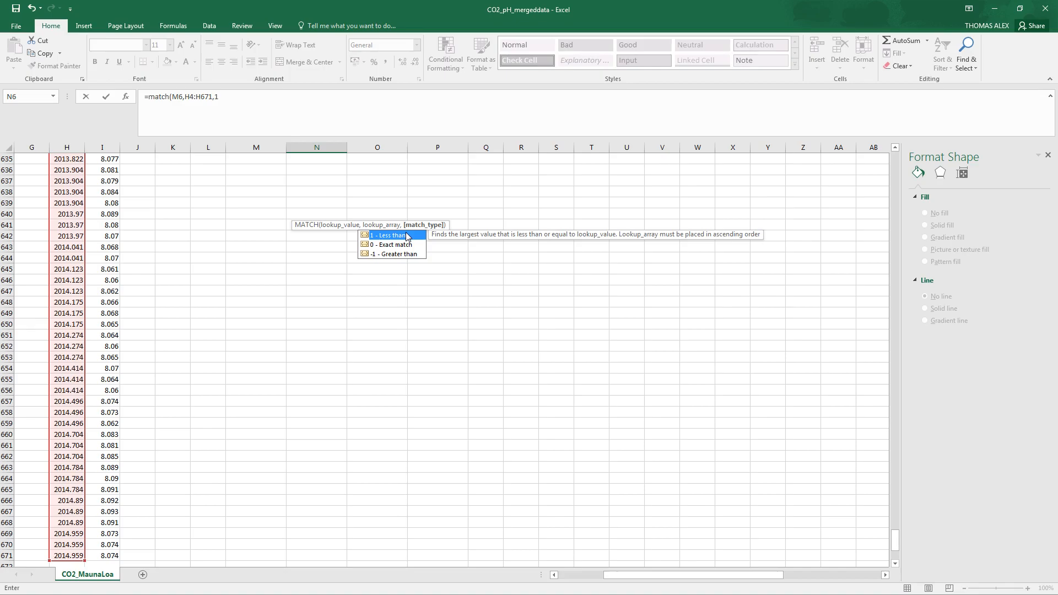
text())
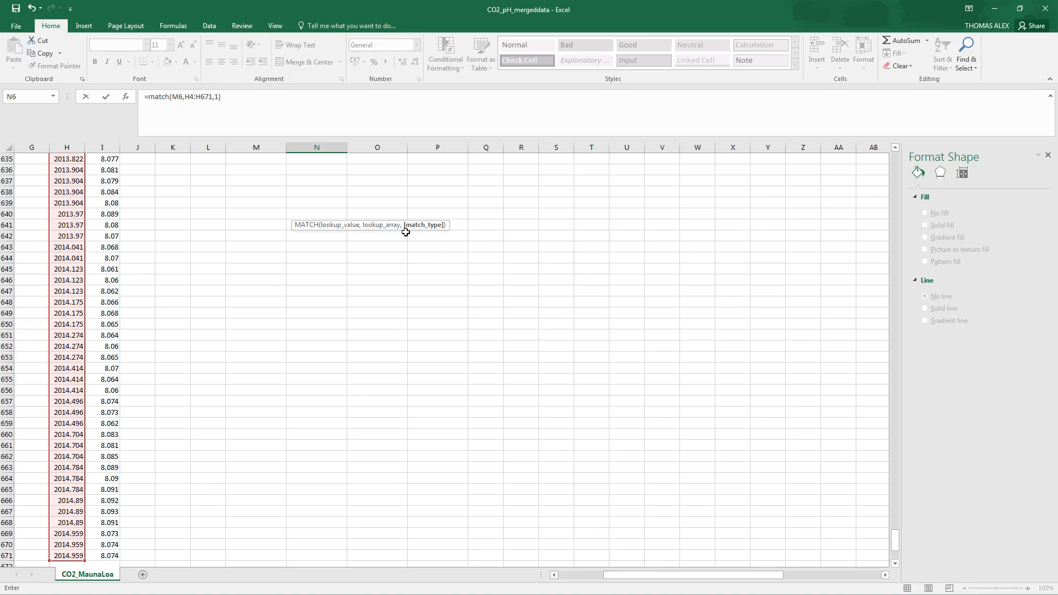
key(Return)
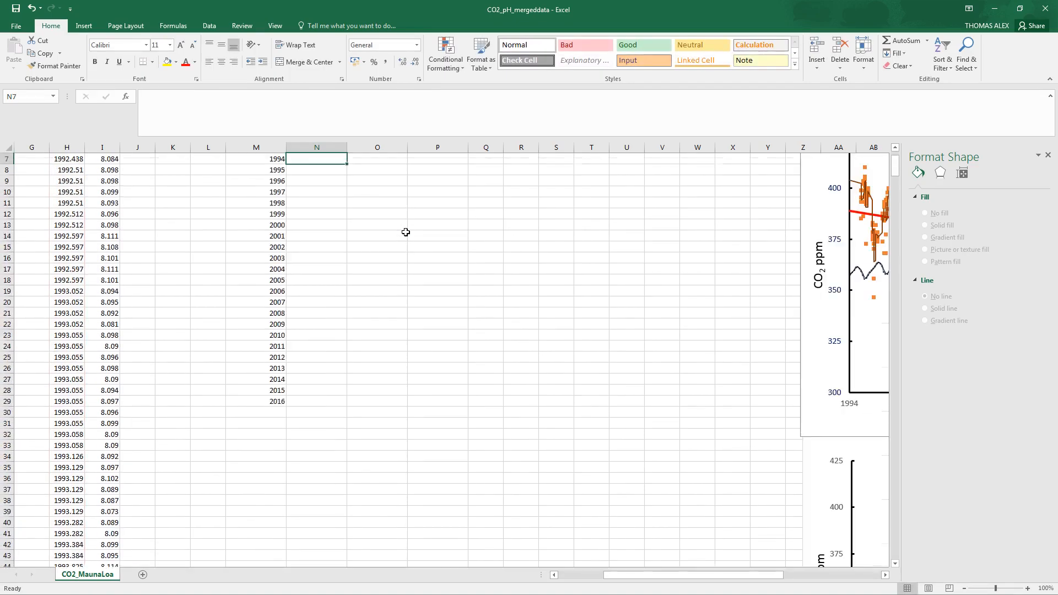
Check the MATCH result in cell N6 by counting the 1992 decimal date entries one by one from H4 to H18
scroll(363, 234, up, 2)
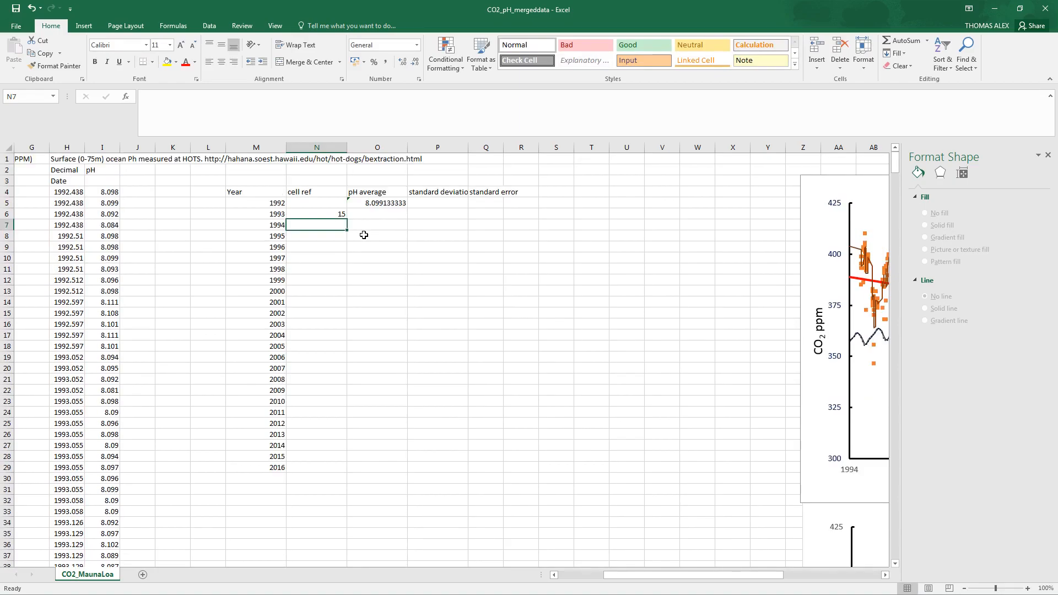
click(316, 214)
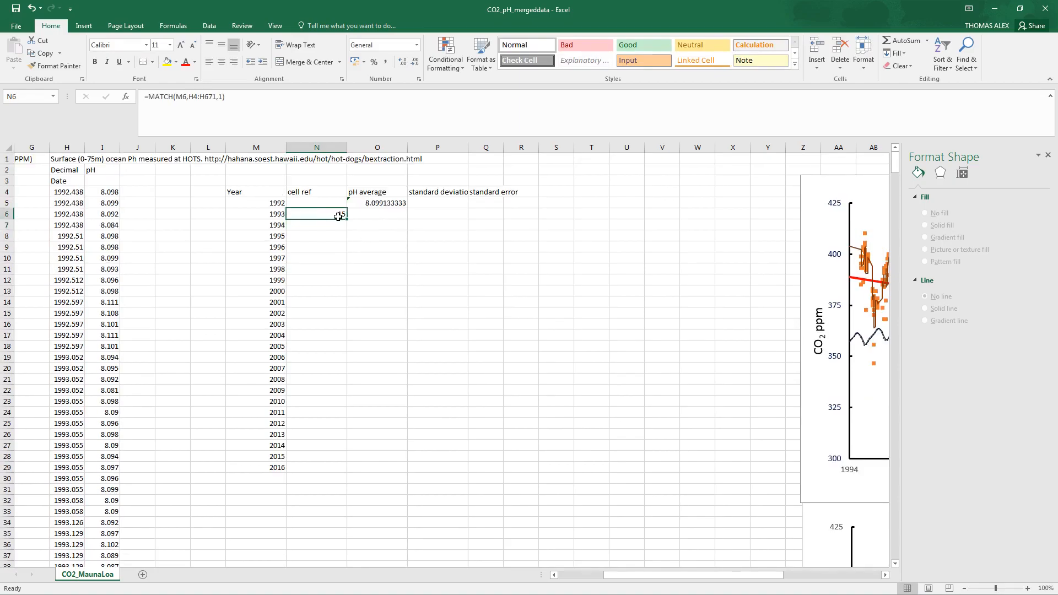
click(67, 191)
click(68, 203)
click(71, 214)
click(73, 225)
click(74, 236)
click(73, 246)
click(74, 258)
click(75, 269)
click(76, 280)
click(76, 291)
click(77, 303)
click(78, 312)
click(79, 324)
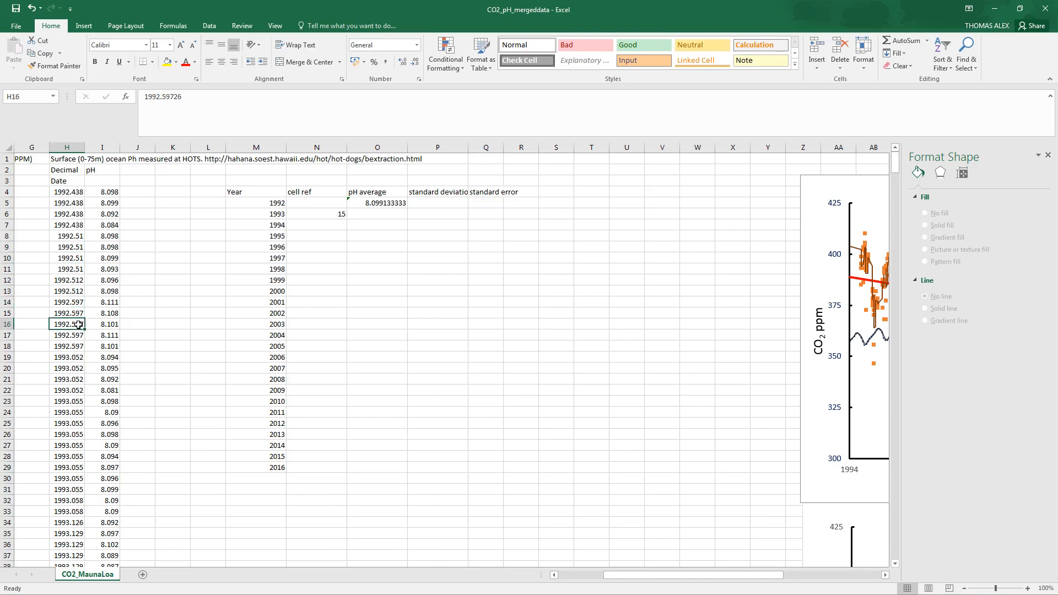
click(80, 334)
click(78, 345)
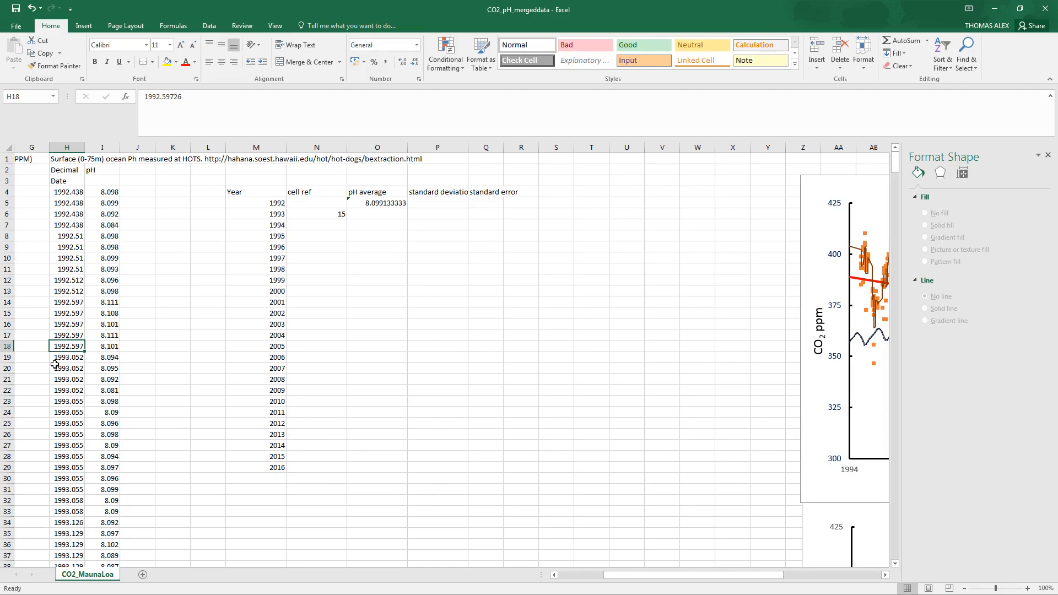
click(311, 215)
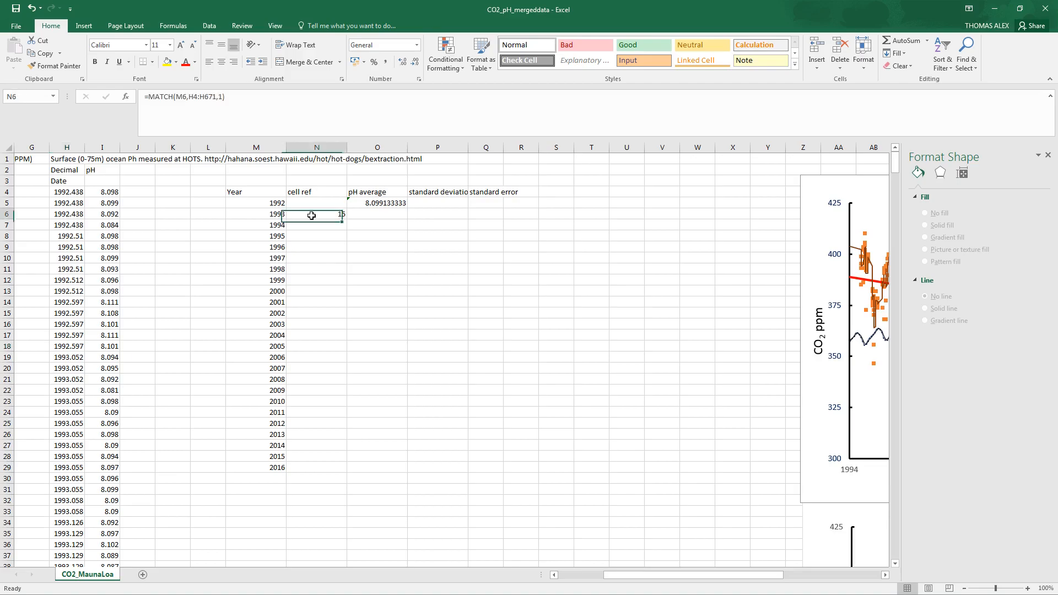
Try filling the MATCH formula with relative references from N6 down to N29
double_click(348, 218)
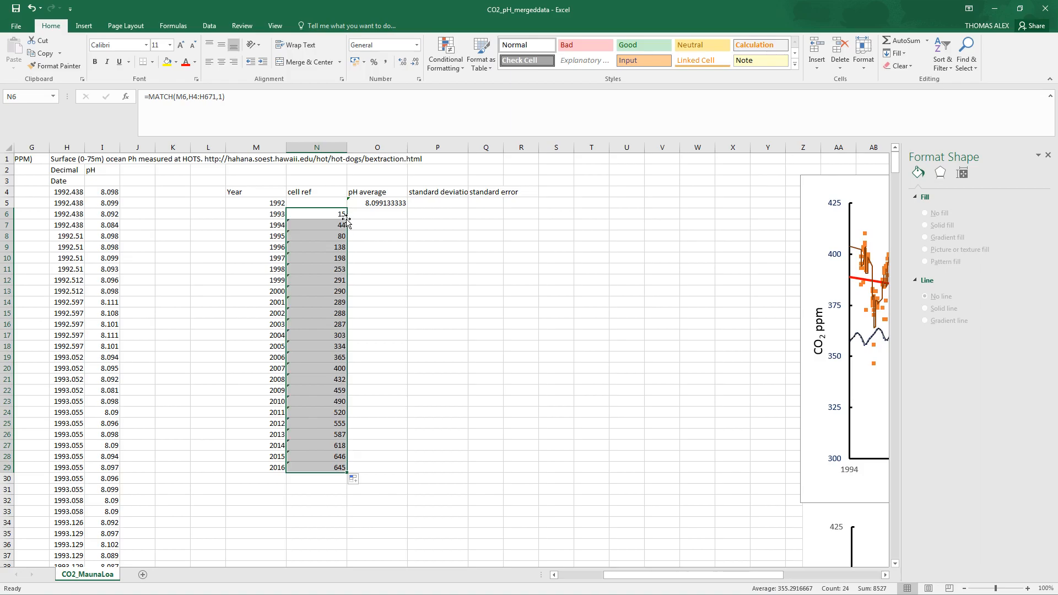
key(ctrl+z)
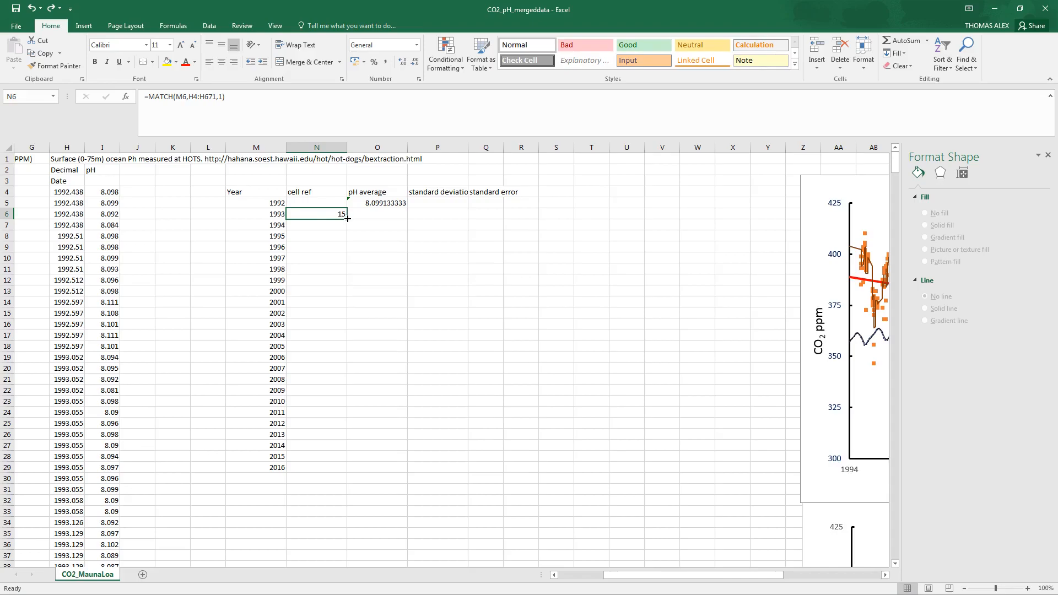
double_click(347, 219)
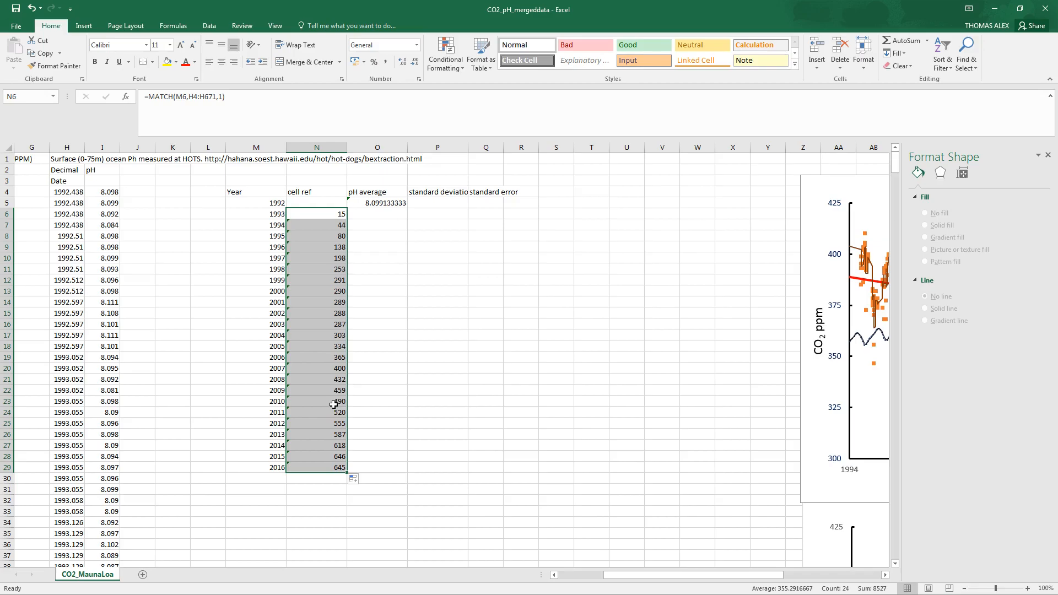
Check the range used by the copied MATCH formula in N9 and try shifting it to H4:H671 without keeping the edit
double_click(322, 247)
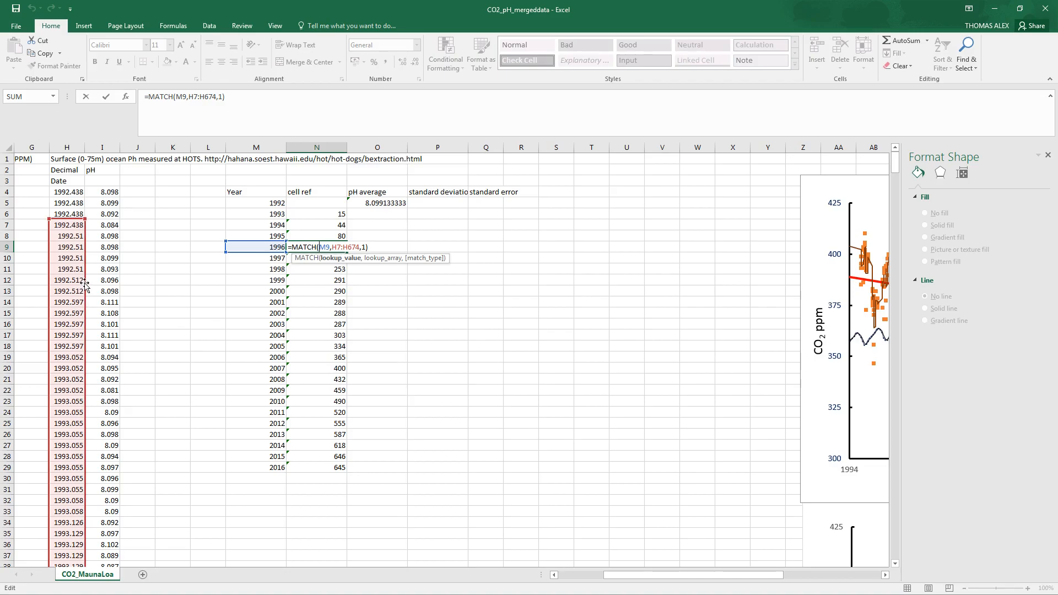
drag(81, 293, 82, 260)
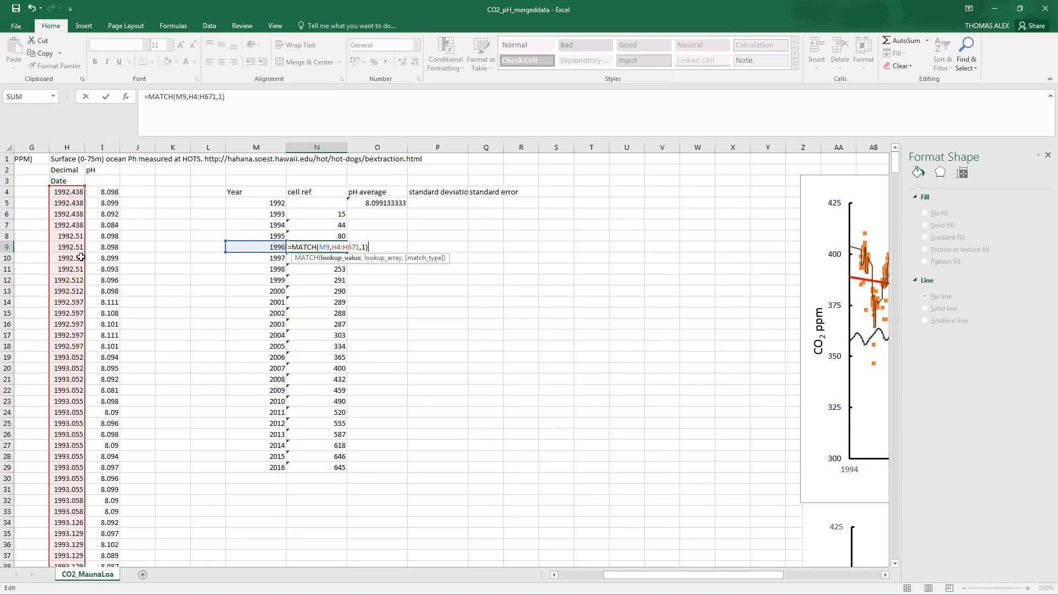
key(Escape)
Lock the references in the N6 MATCH formula so it reads =MATCH($M6,$H$4:$H$671,1)
double_click(322, 215)
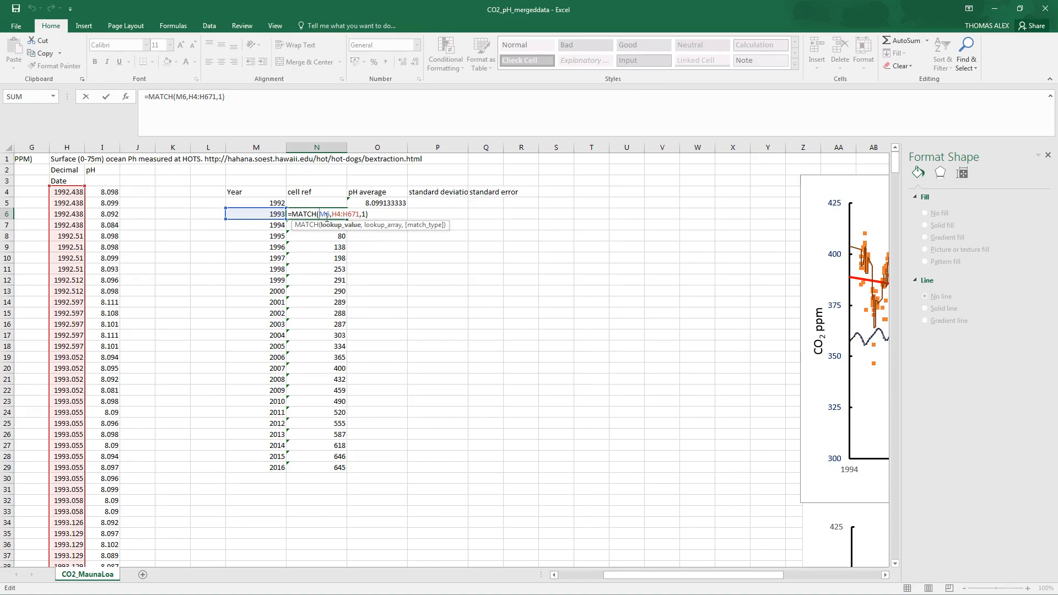
text($)
click(347, 215)
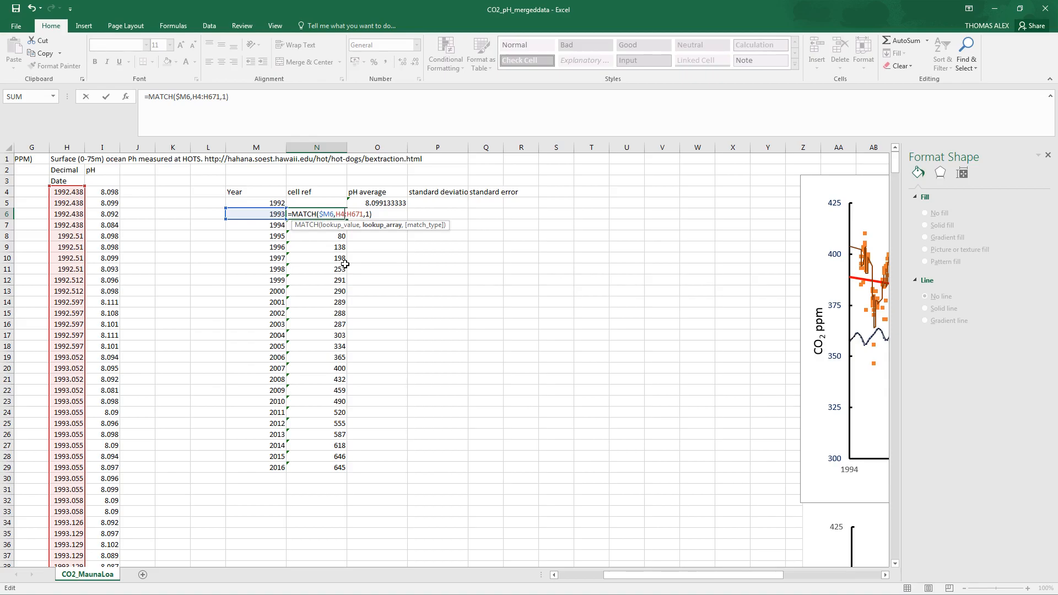
key(F4)
key(F4)
key(F4)
key(F4)
key(F4)
key(F4)
key(F4)
key(F4)
key(F4)
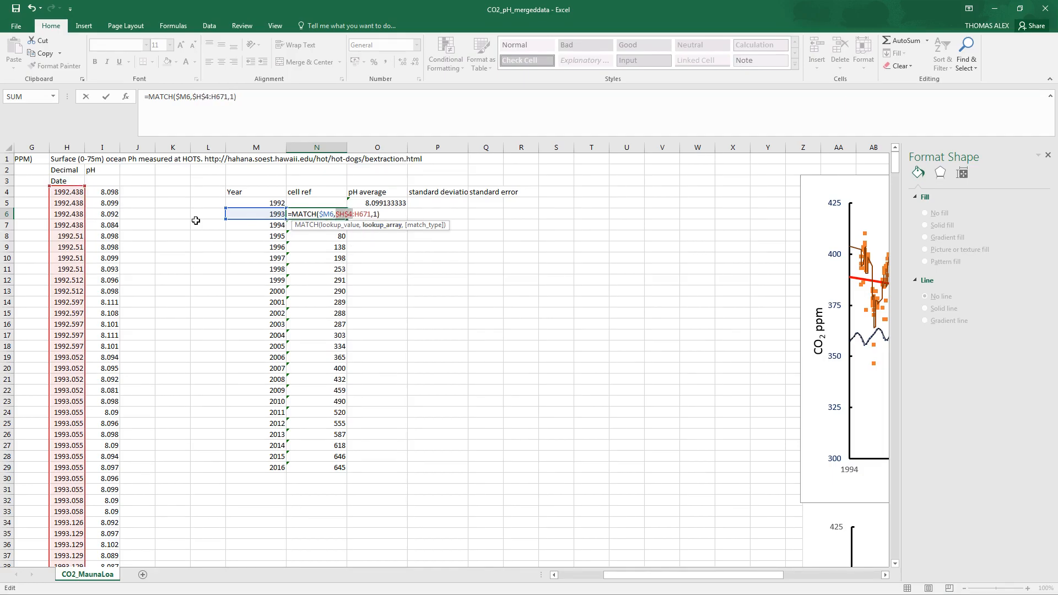
click(369, 214)
key(F4)
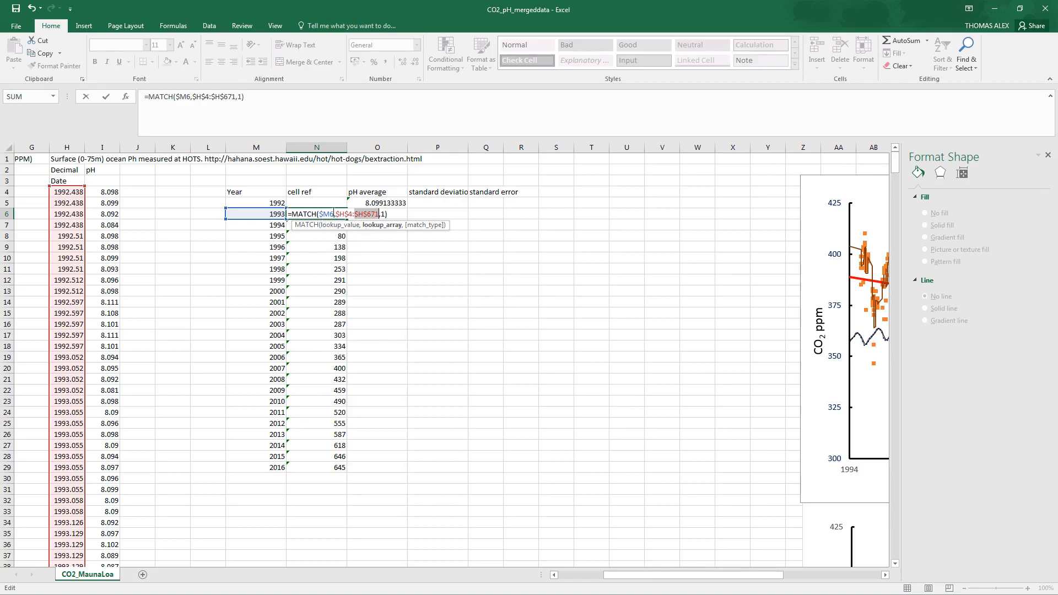
click(322, 214)
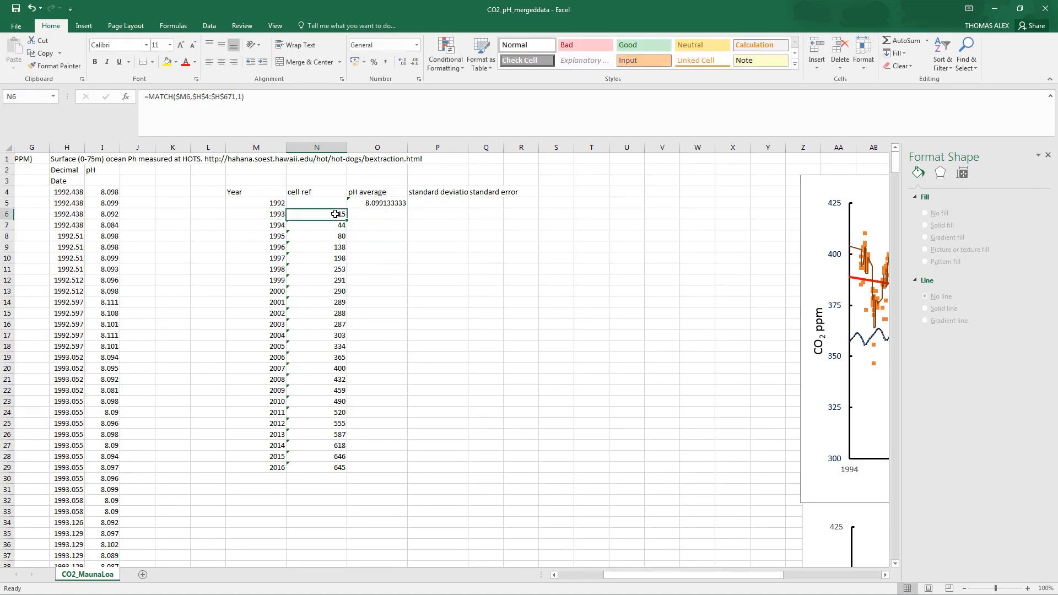
Try locking the N6 lookup value fully as $M$6, fill the formula down to N29 and inspect the copy in N19
click(330, 214)
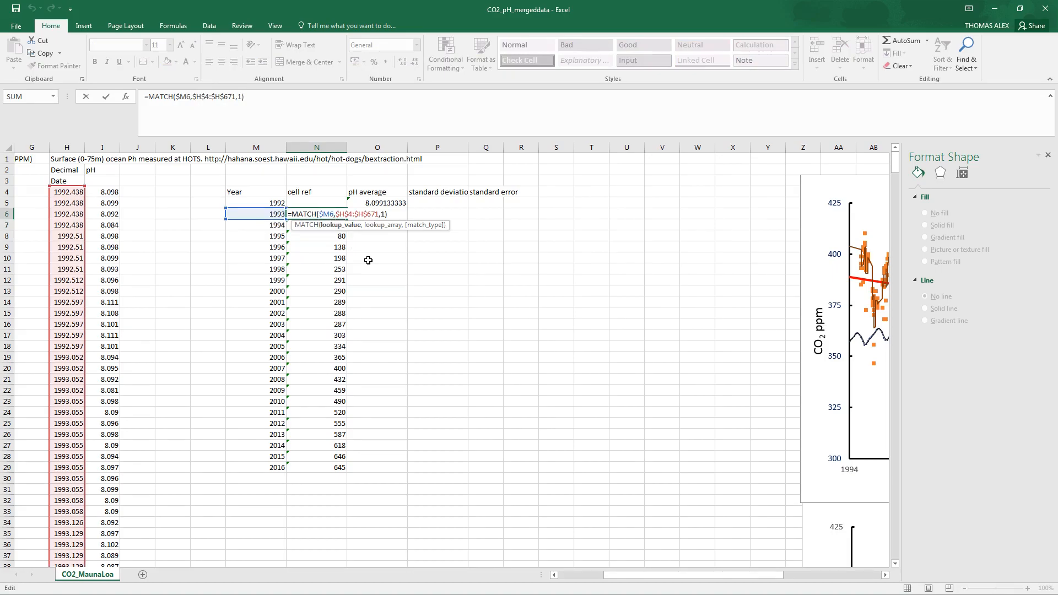
text(4)
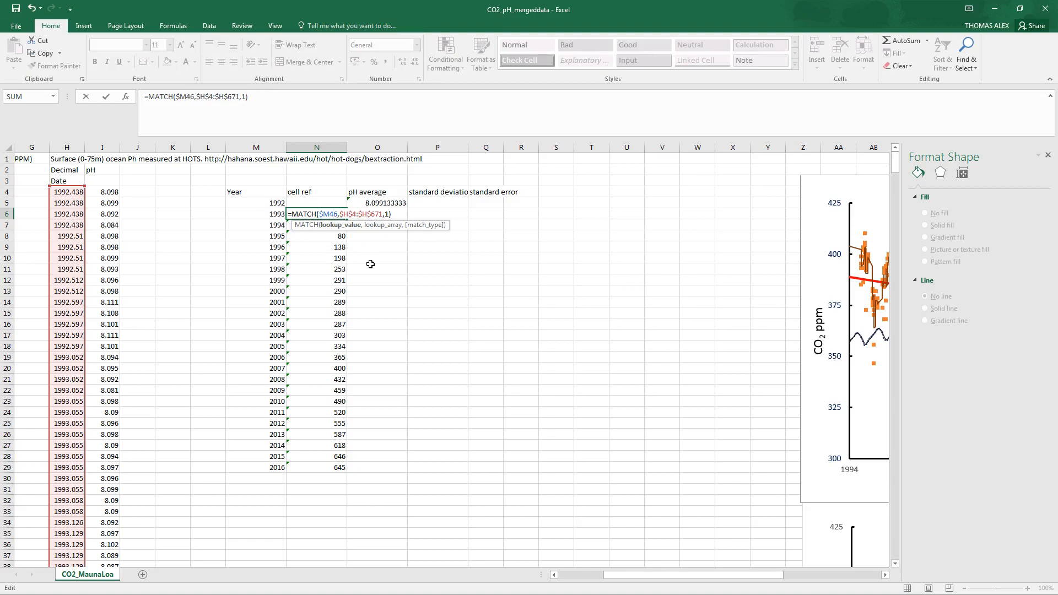
key(BackSpace)
key(F4)
key(F4)
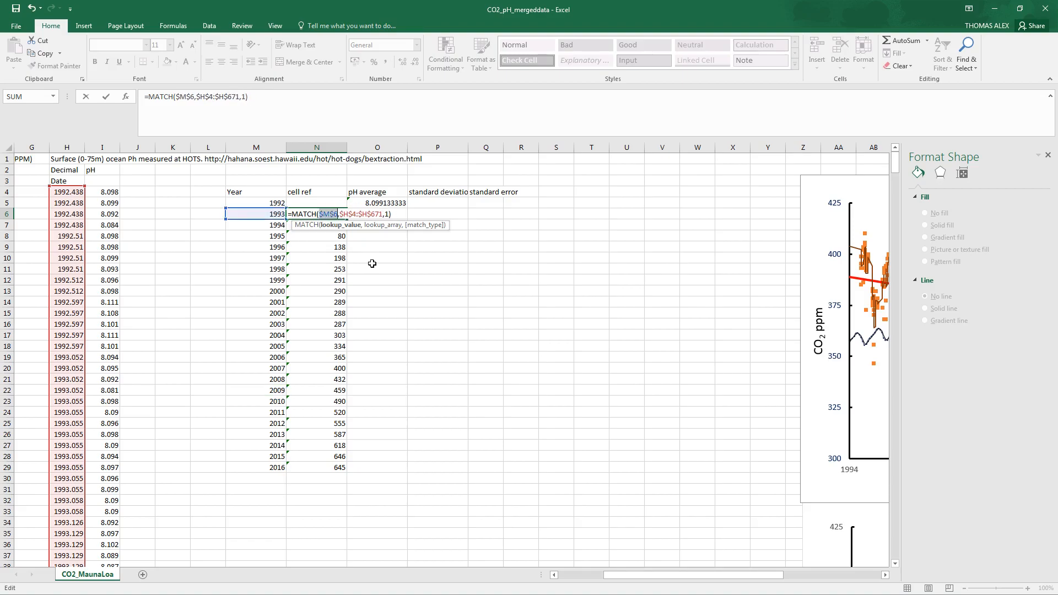
key(Return)
click(343, 215)
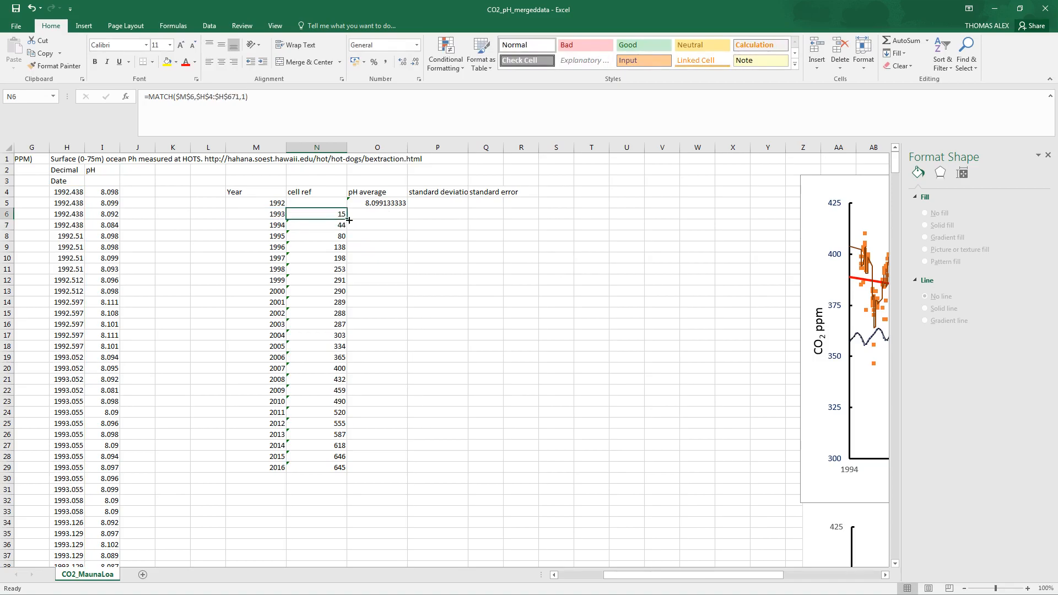
drag(348, 220, 348, 470)
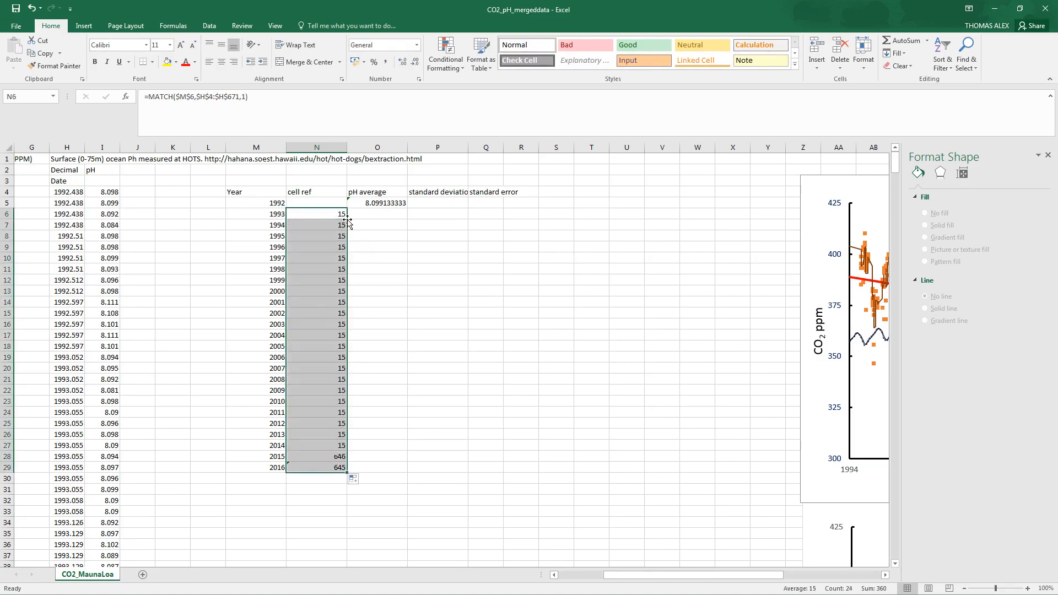
double_click(335, 357)
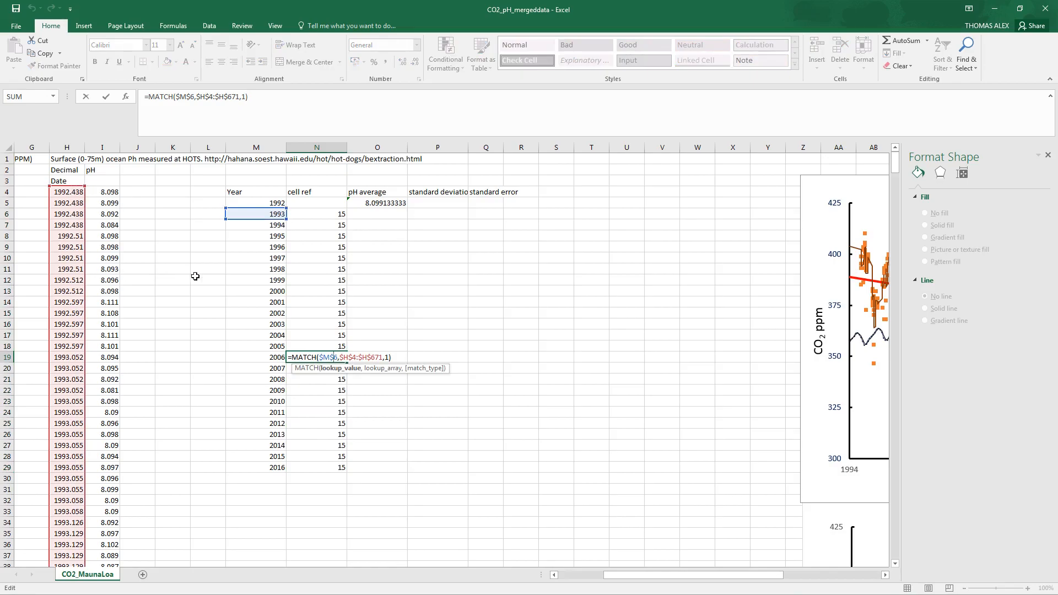
key(Return)
Set the lookup value in N6 to $M6 and fill the MATCH formula down to N29
double_click(317, 212)
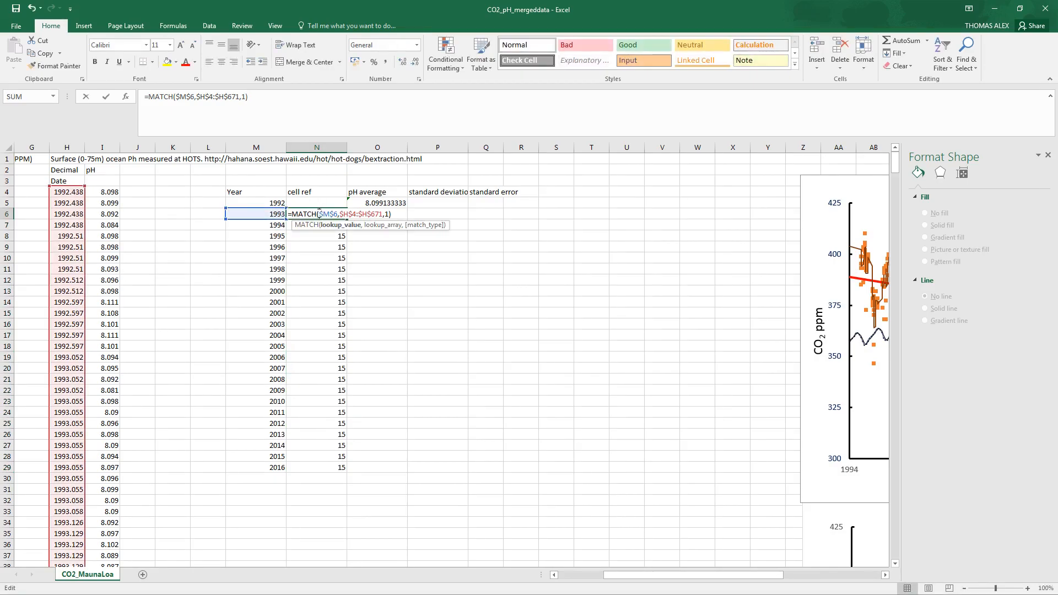
click(335, 214)
key(BackSpace)
key(Return)
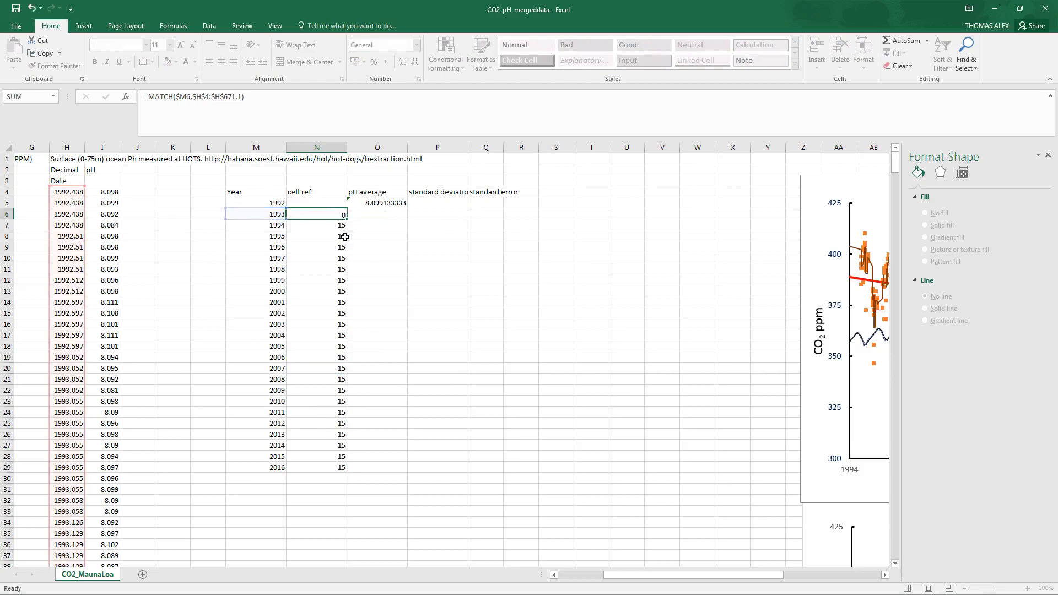
click(337, 215)
double_click(347, 220)
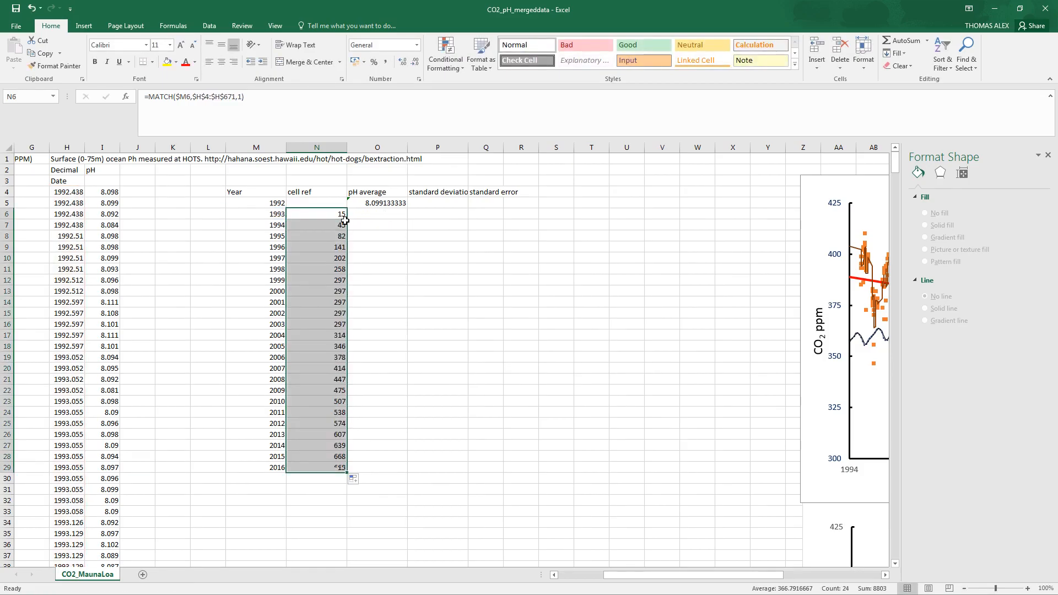
Try extending the MATCH formula up to N5 for 1992, and replace it there with the value 0
click(344, 219)
drag(347, 220, 345, 202)
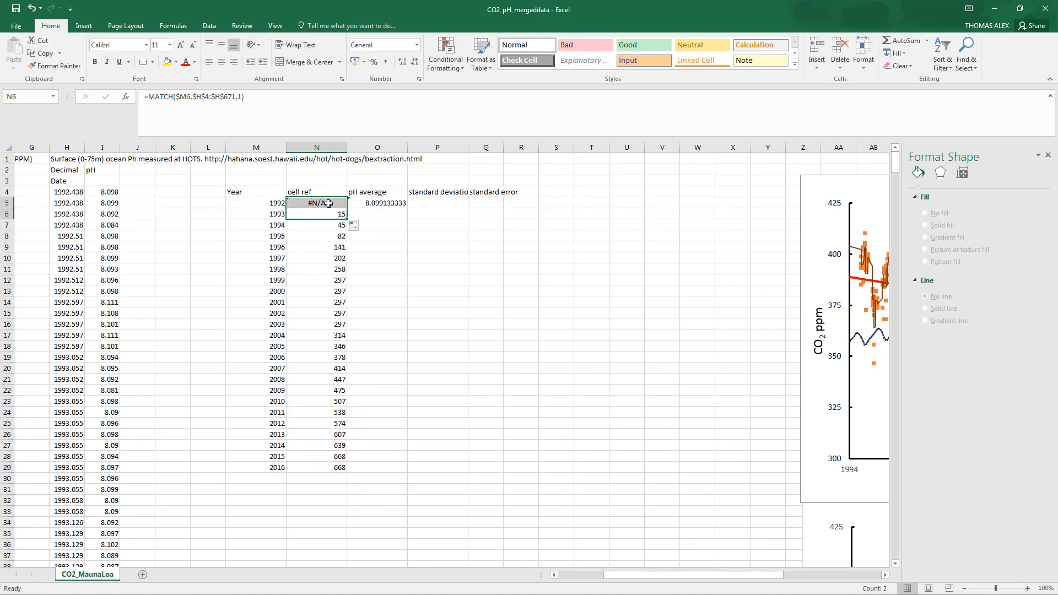
click(327, 203)
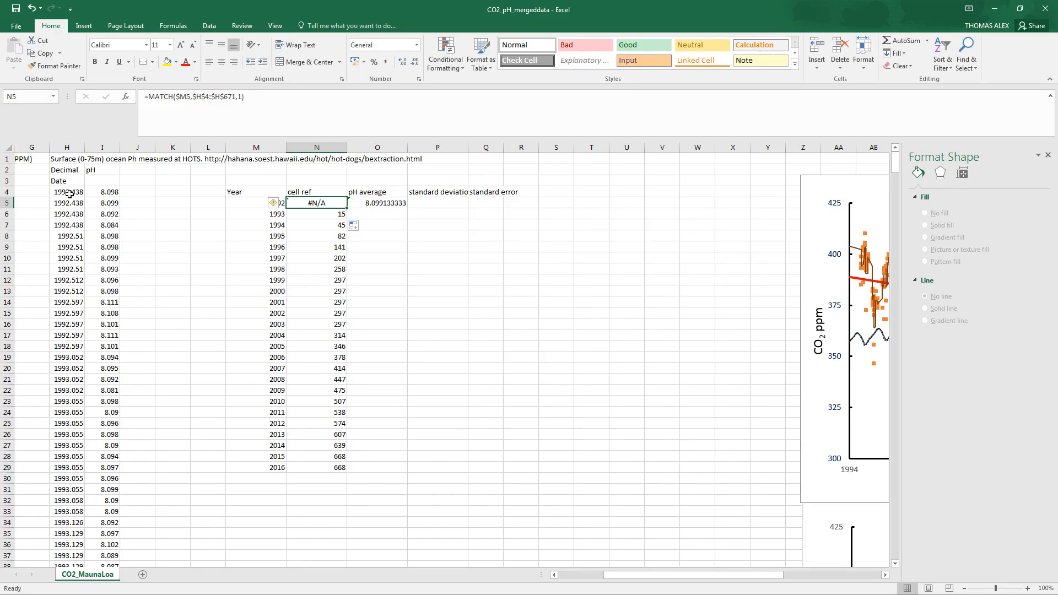
key(Delete)
text(0)
key(ctrl+Return)
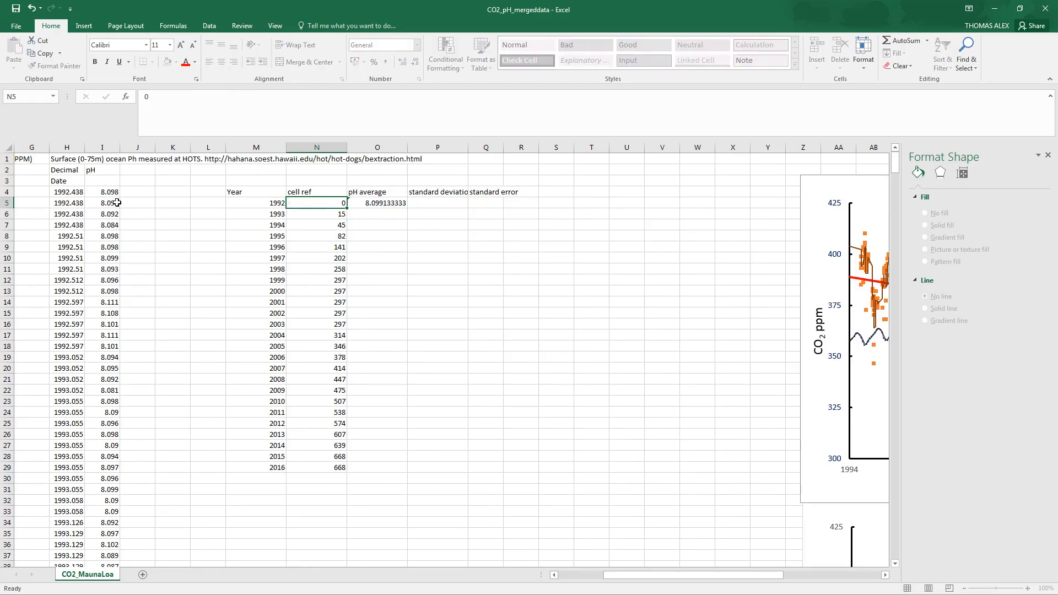
key(Down)
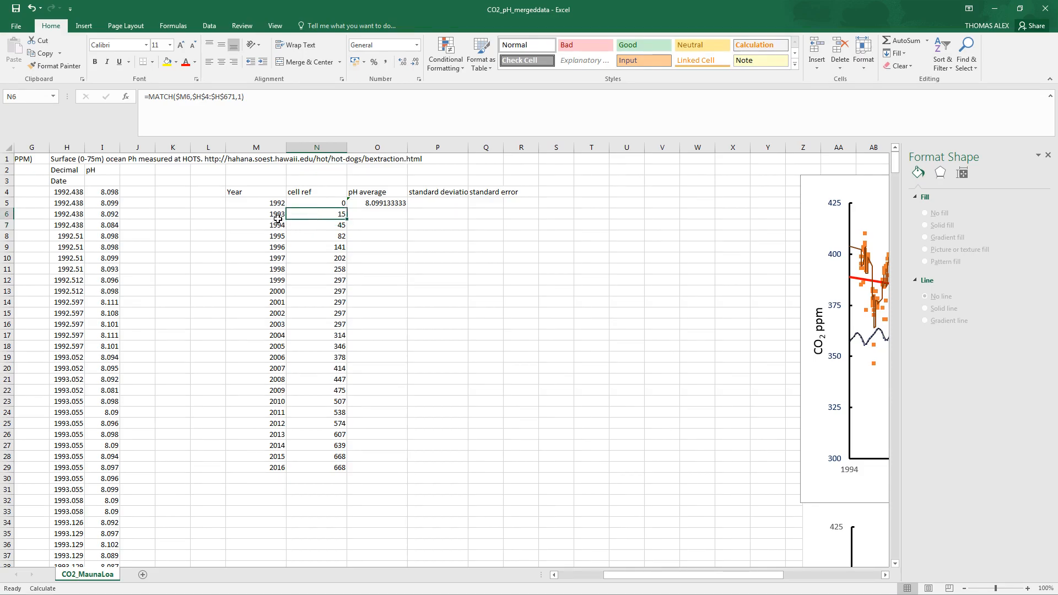
Replace the fixed range I4:I18 in the O5 average formula with an OFFSET function that references H4:H671
click(389, 204)
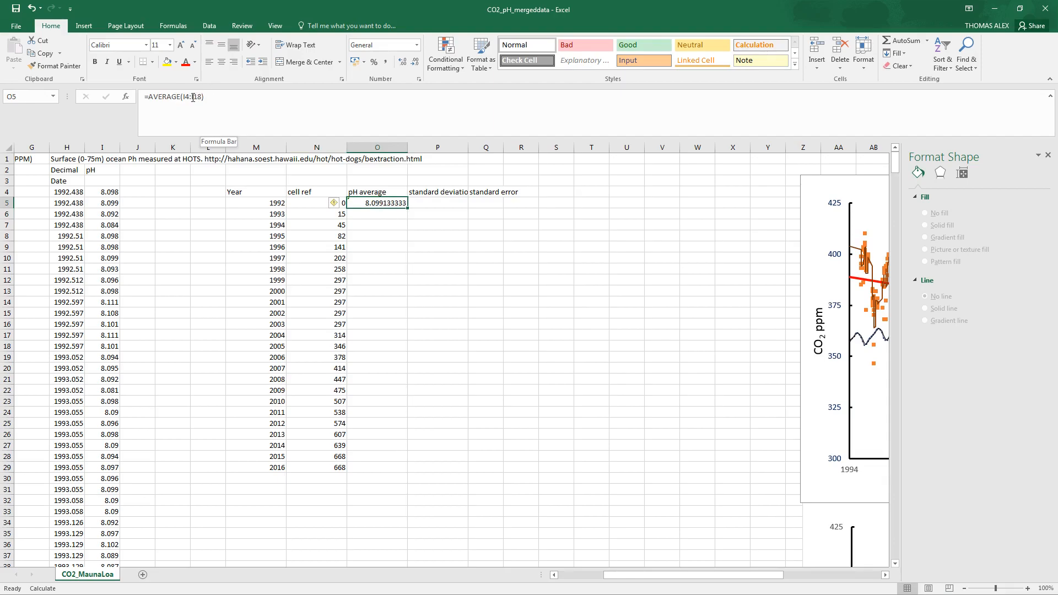
drag(183, 99, 200, 102)
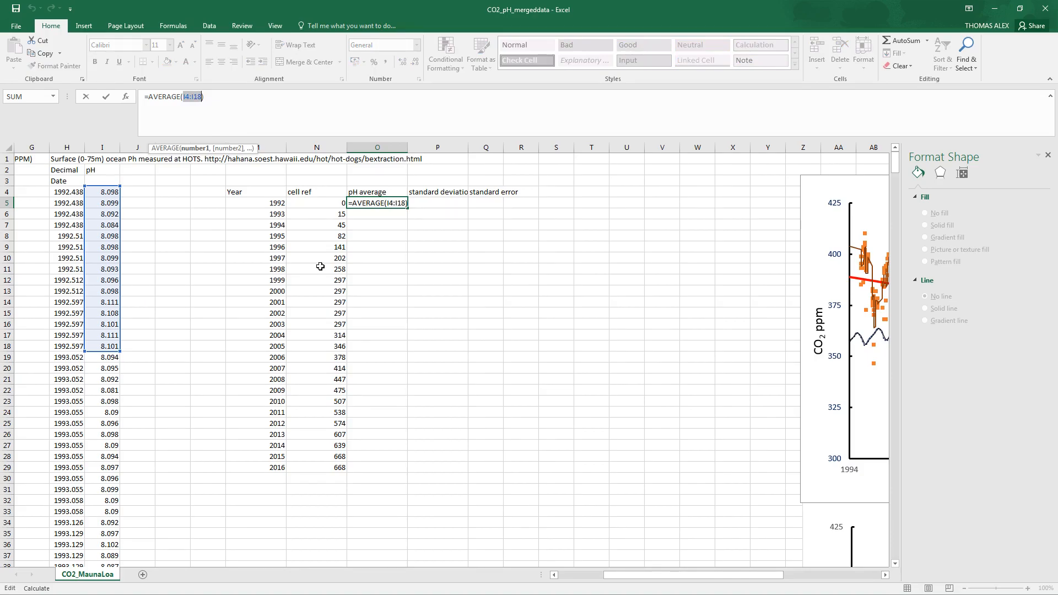
text(of)
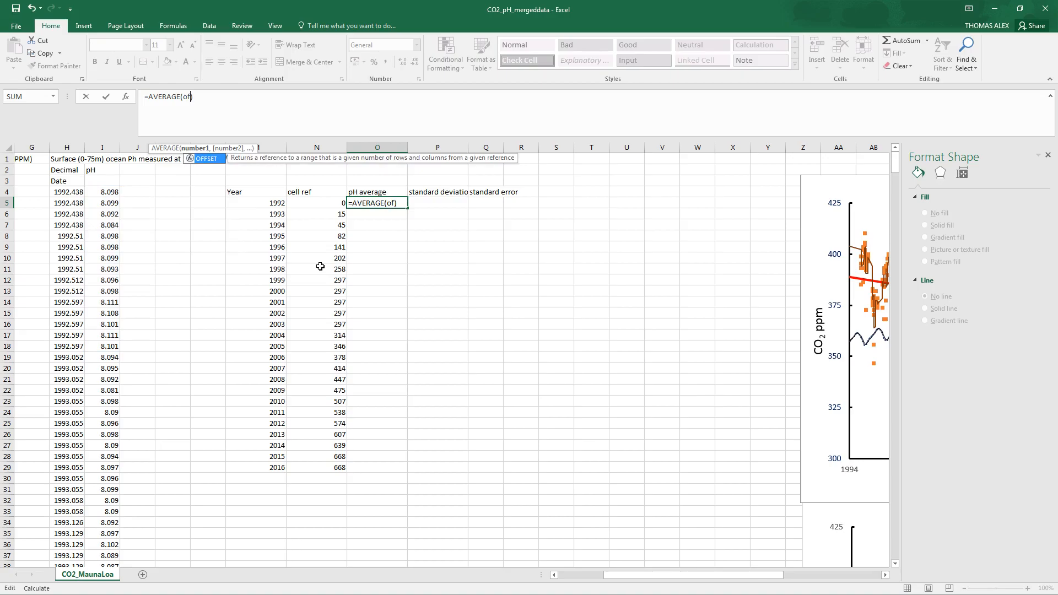
text(fset()
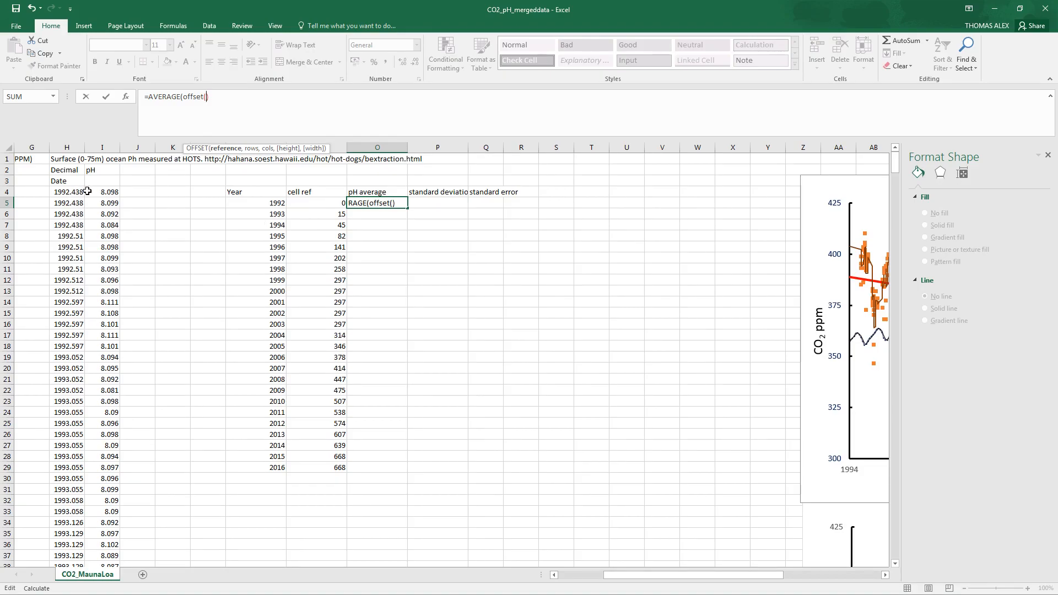
drag(69, 191, 74, 530)
text(,)
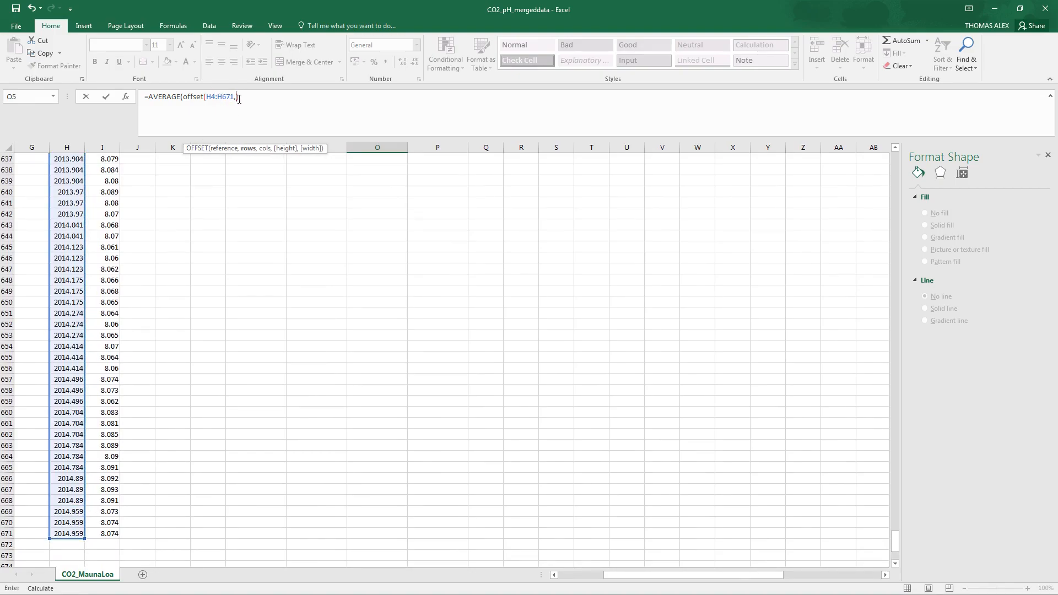
Give the OFFSET function in O5 a row offset of N5, a column offset of 1 and a height of N6-N5
drag(898, 543, 894, 161)
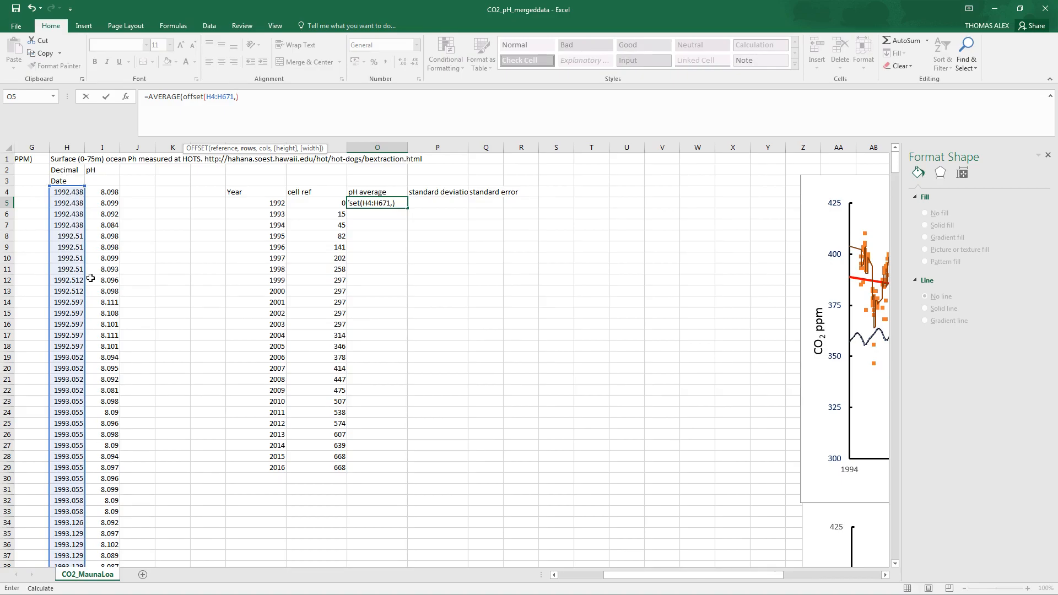
click(316, 204)
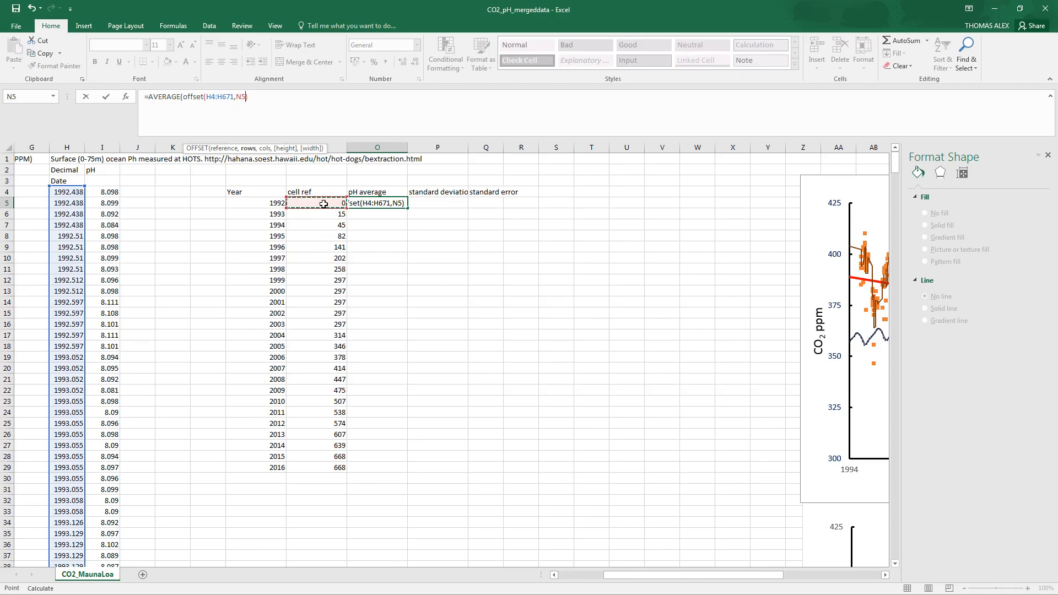
text(,)
text(1)
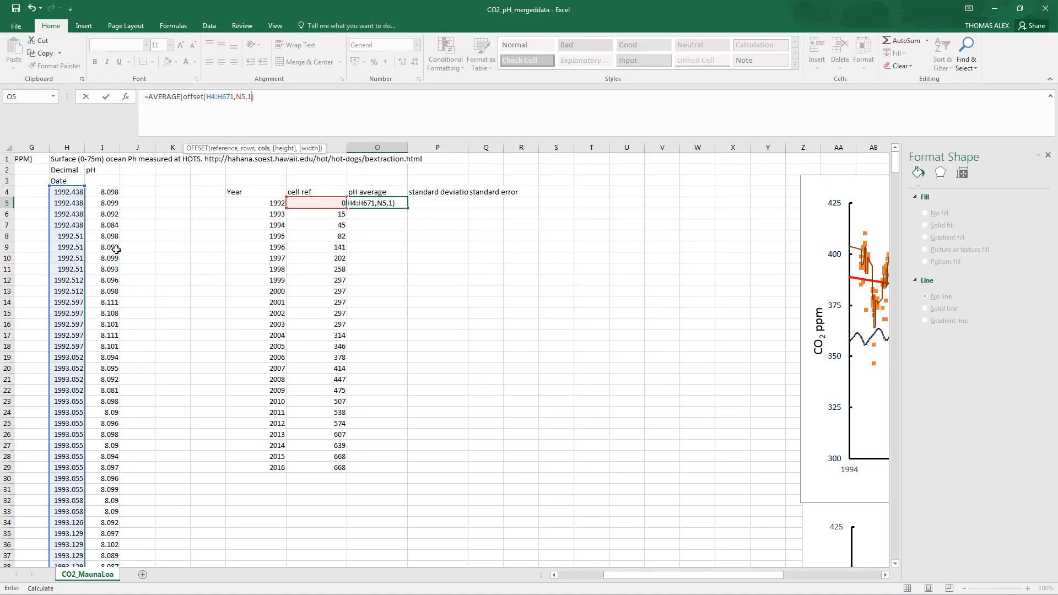
text(,)
click(317, 214)
text(-)
click(324, 203)
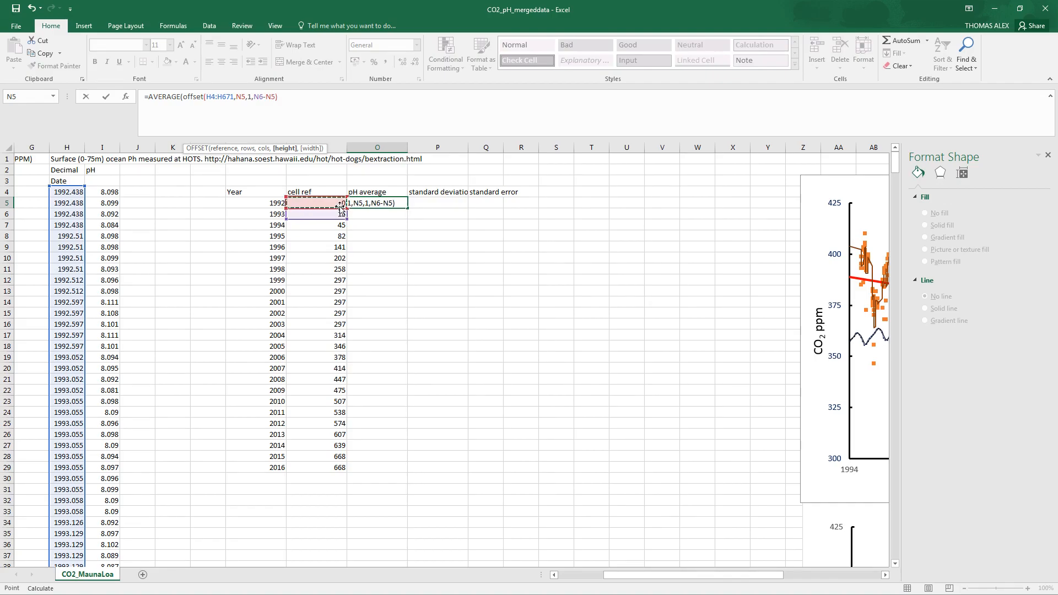
Decline the suggested correction, close both brackets and enter =AVERAGE(OFFSET(H4:H671,N5,1,N6-N5)) in O5
text())
key(Return)
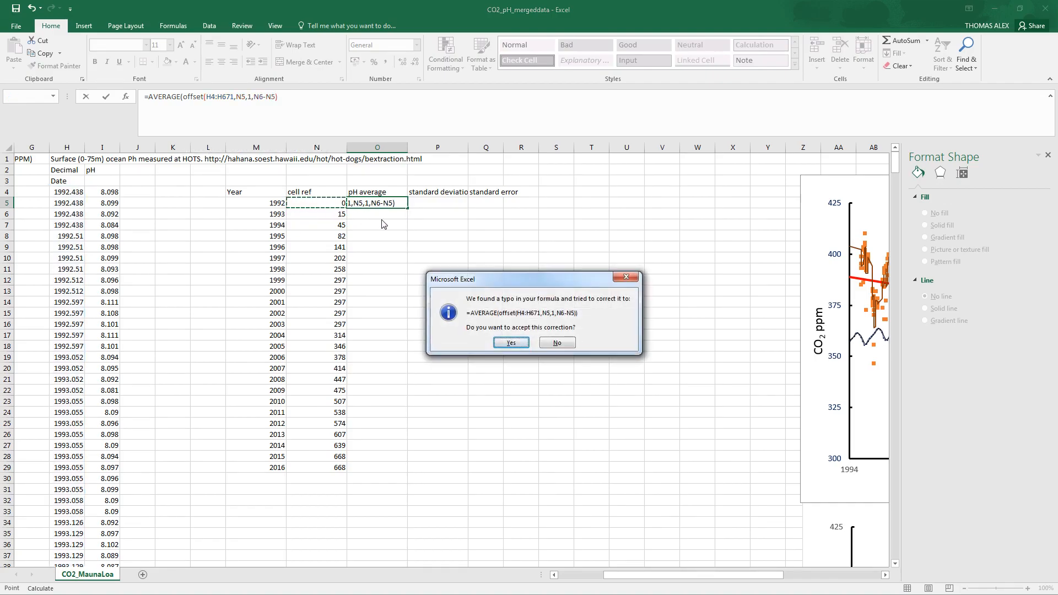
click(557, 343)
click(531, 332)
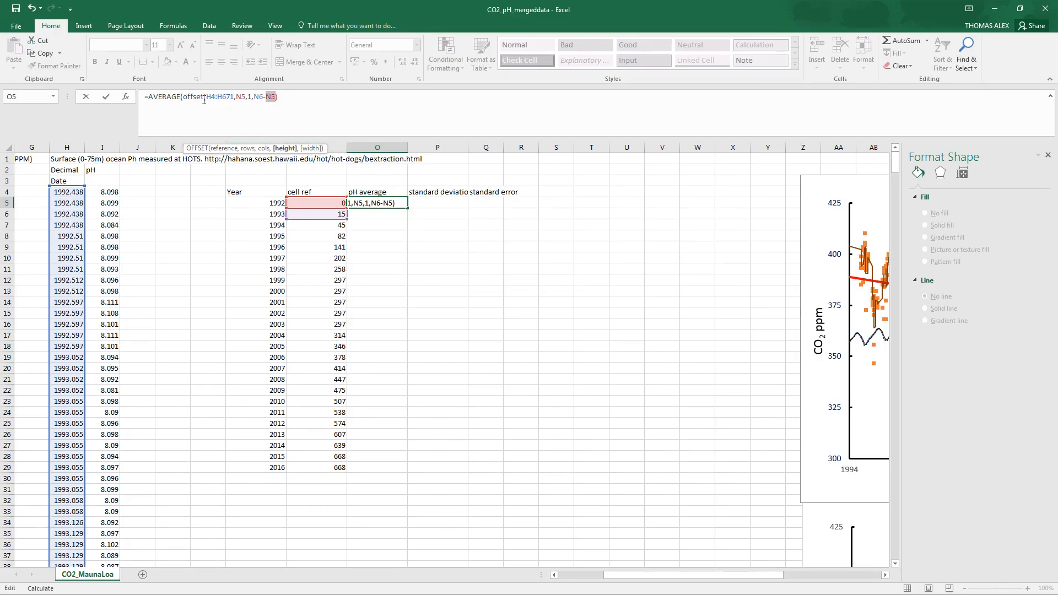
click(278, 98)
text())
key(Return)
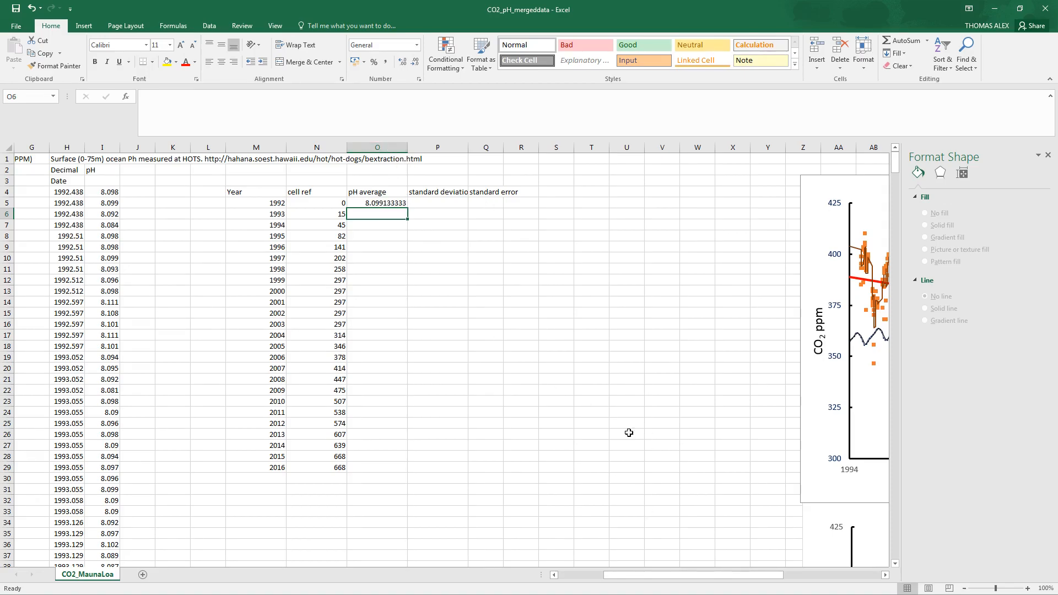
Insert an empty column between the cell ref and pH average columns
drag(762, 576, 806, 579)
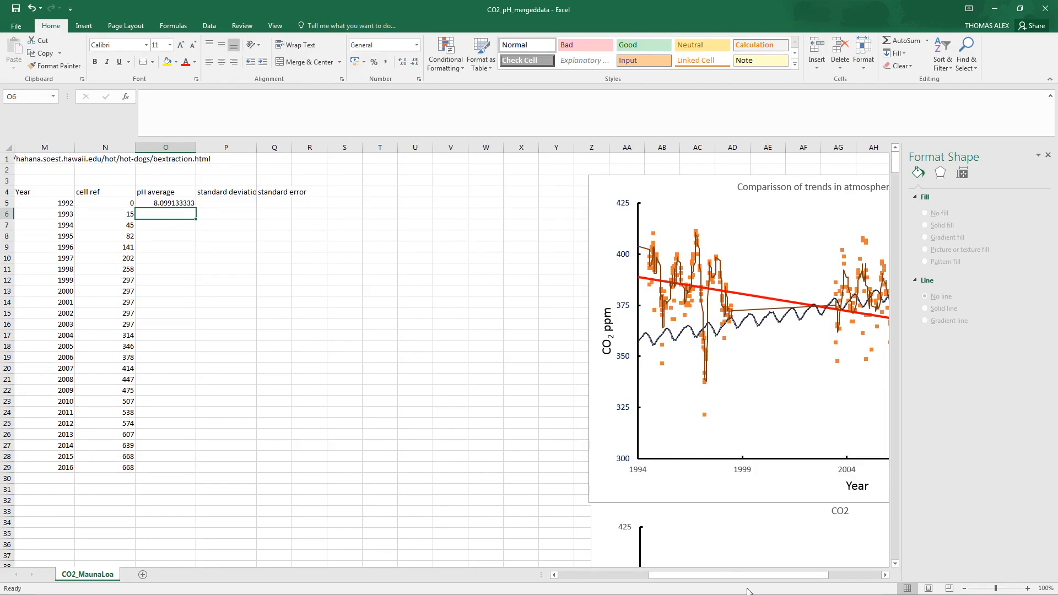
drag(761, 577, 723, 577)
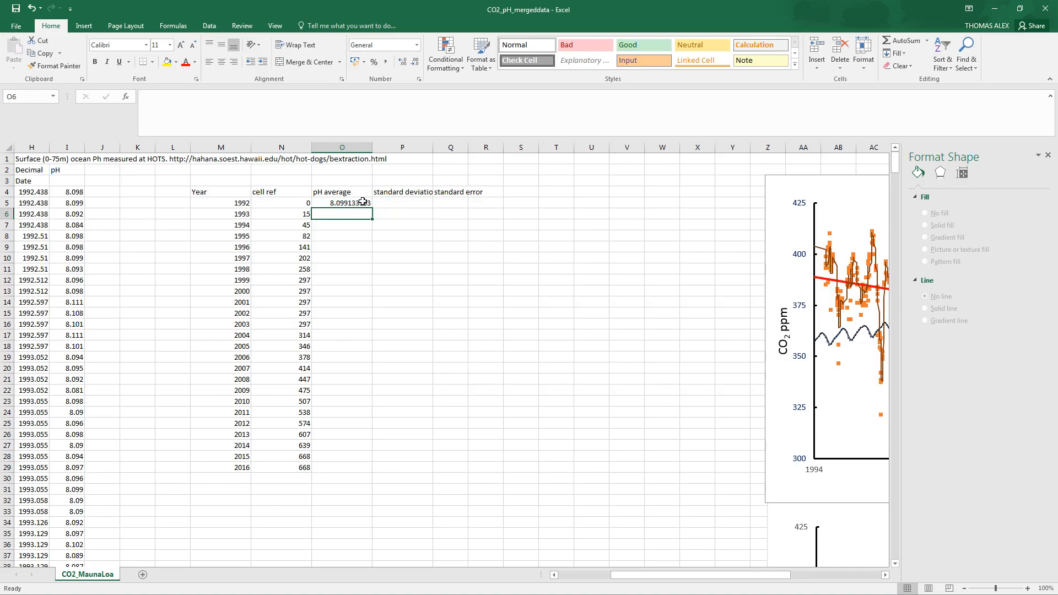
click(384, 143)
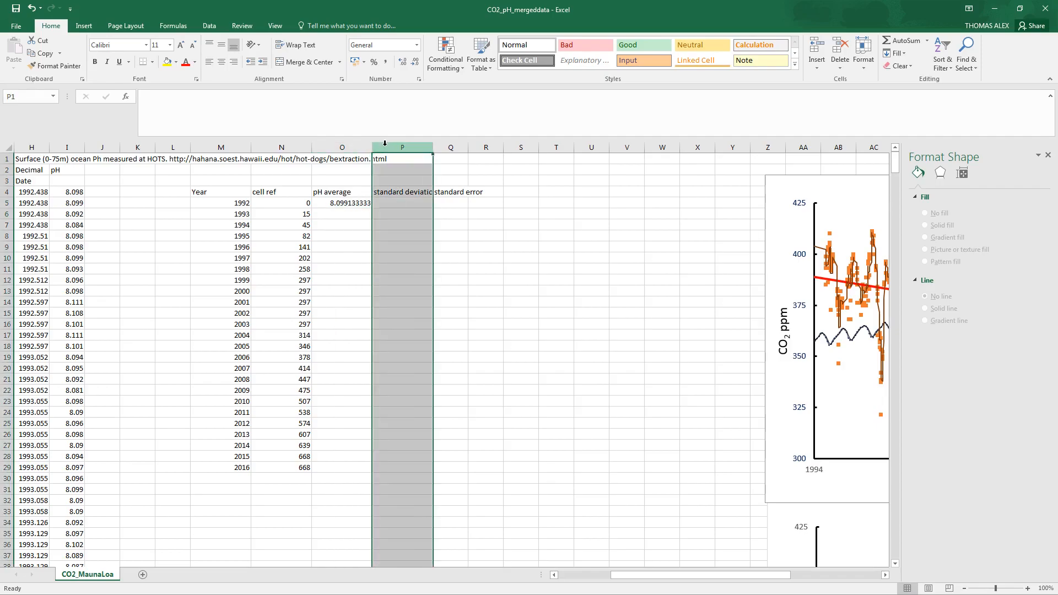
click(351, 148)
right_click(350, 148)
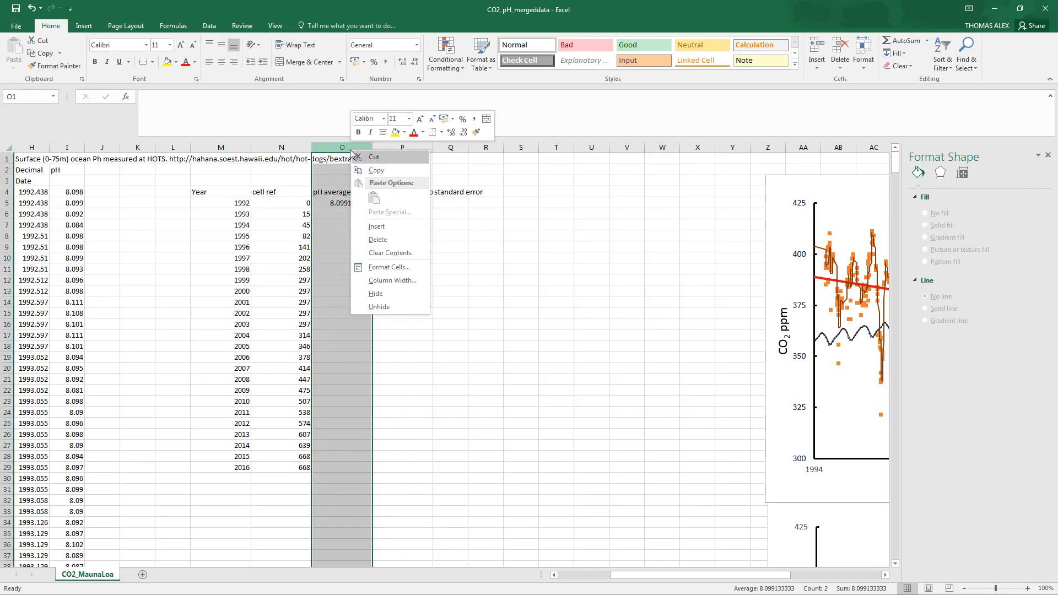
click(399, 235)
Fill the pH average formula from P5 back into O5 and head the new column "Average year" in O4
click(405, 202)
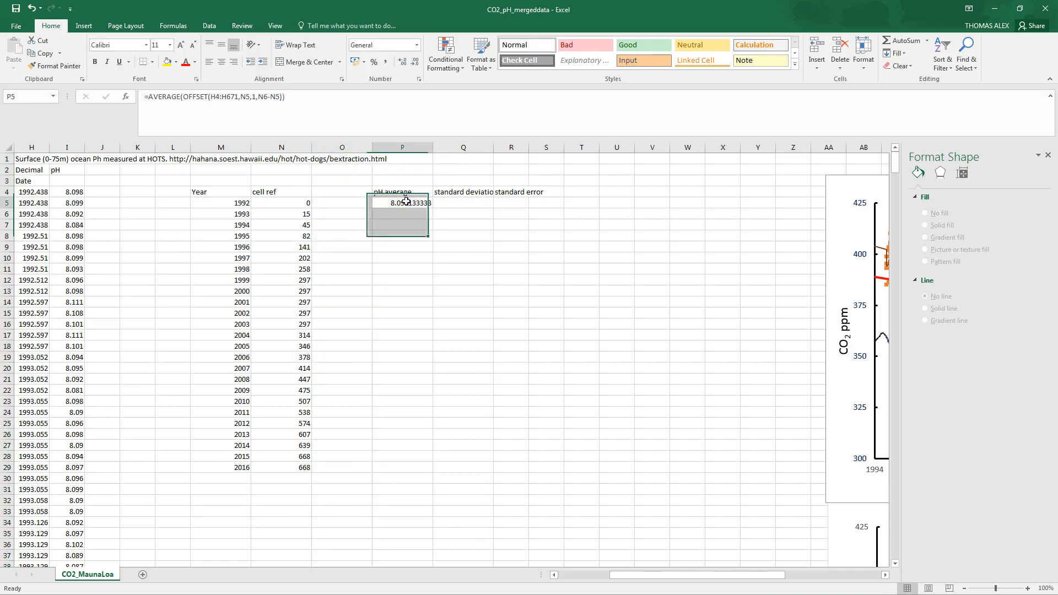
drag(433, 210, 333, 205)
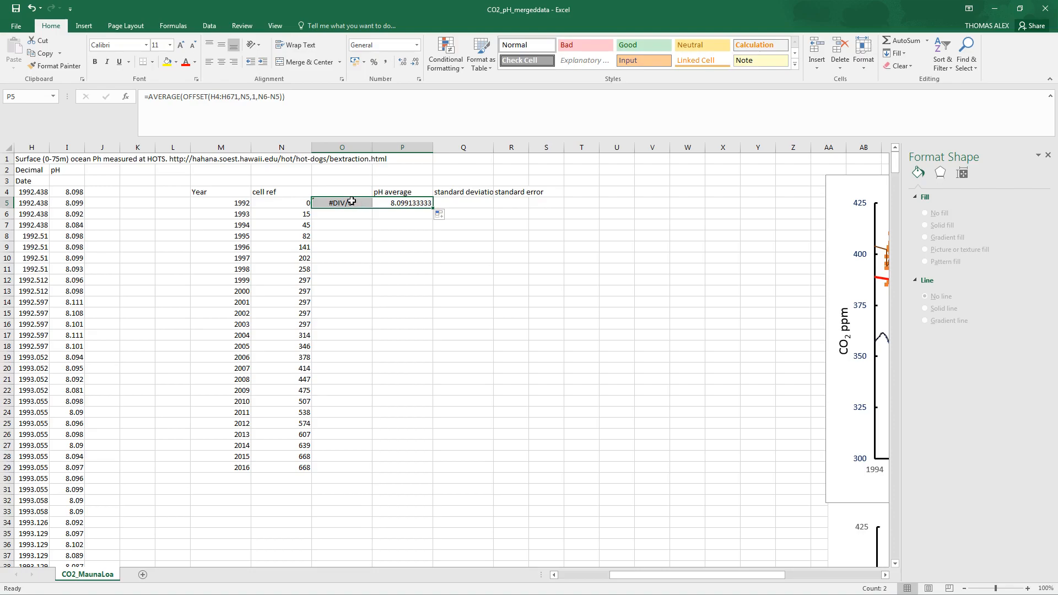
click(352, 193)
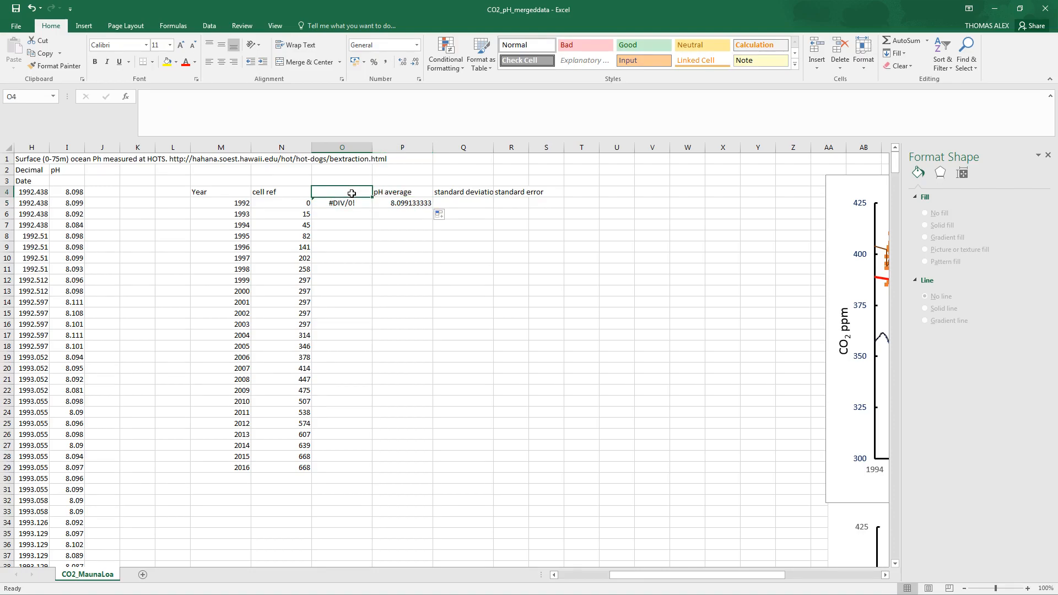
text(Average year)
key(Return)
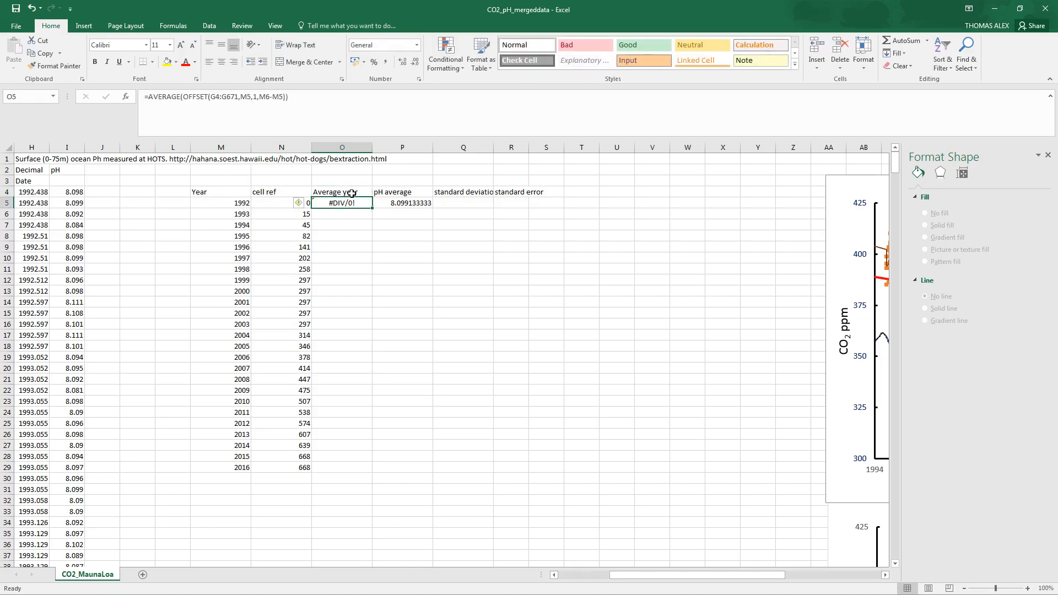
Shift the references in the O5 formula to H4:H671, N5 and N6-N5 so it reads from the date and cell ref columns
click(231, 96)
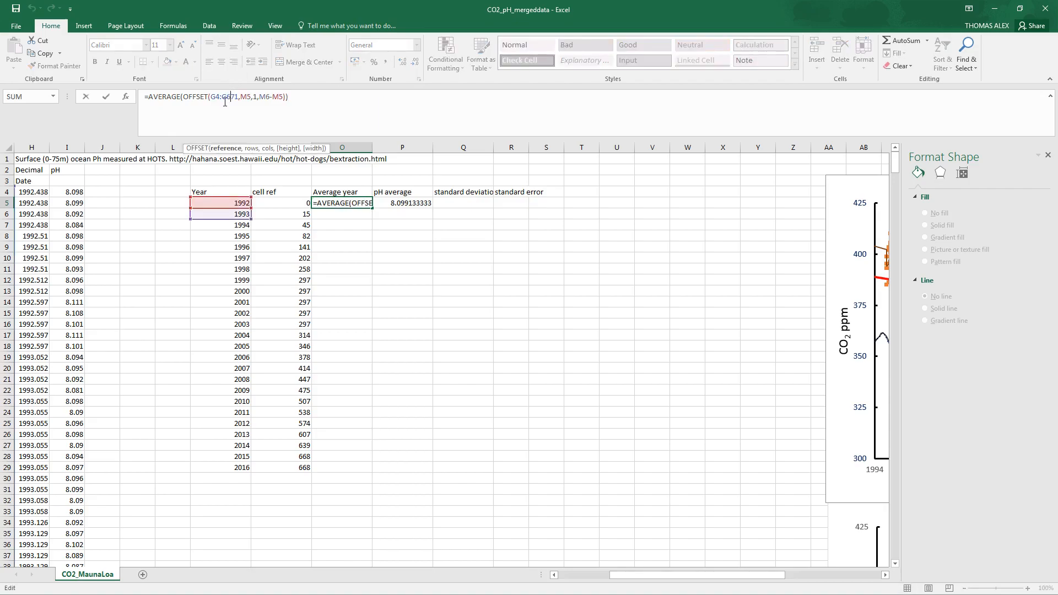
drag(699, 575, 663, 576)
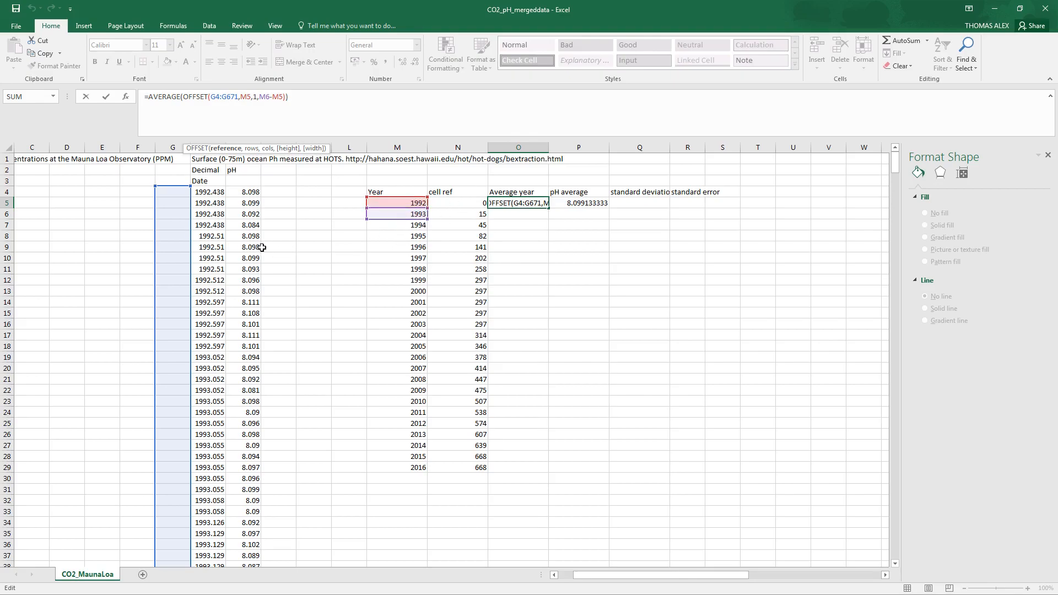
drag(190, 201, 209, 203)
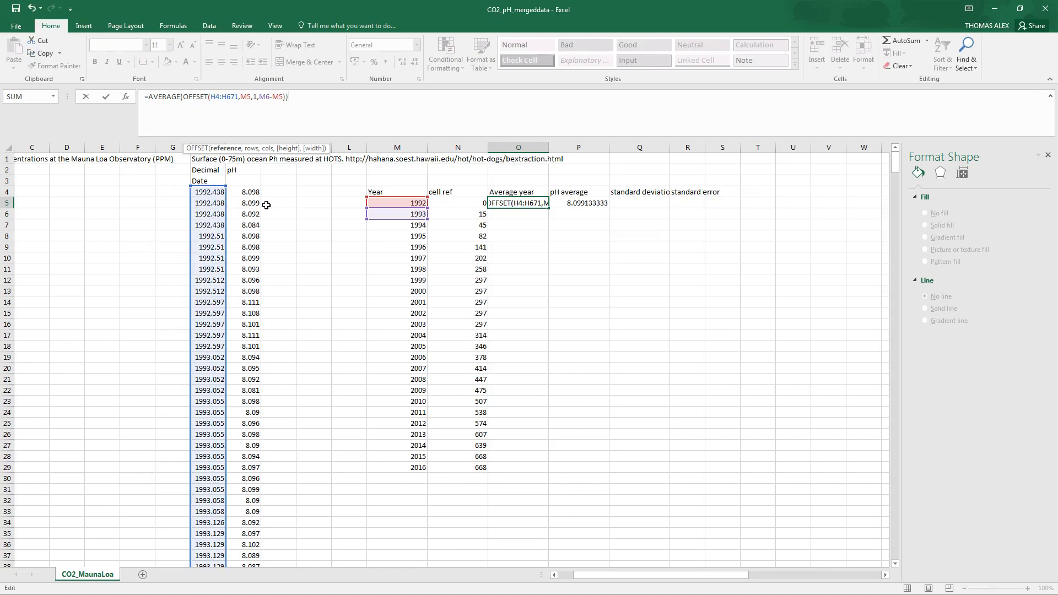
drag(395, 199, 448, 202)
drag(389, 218, 450, 216)
key(Return)
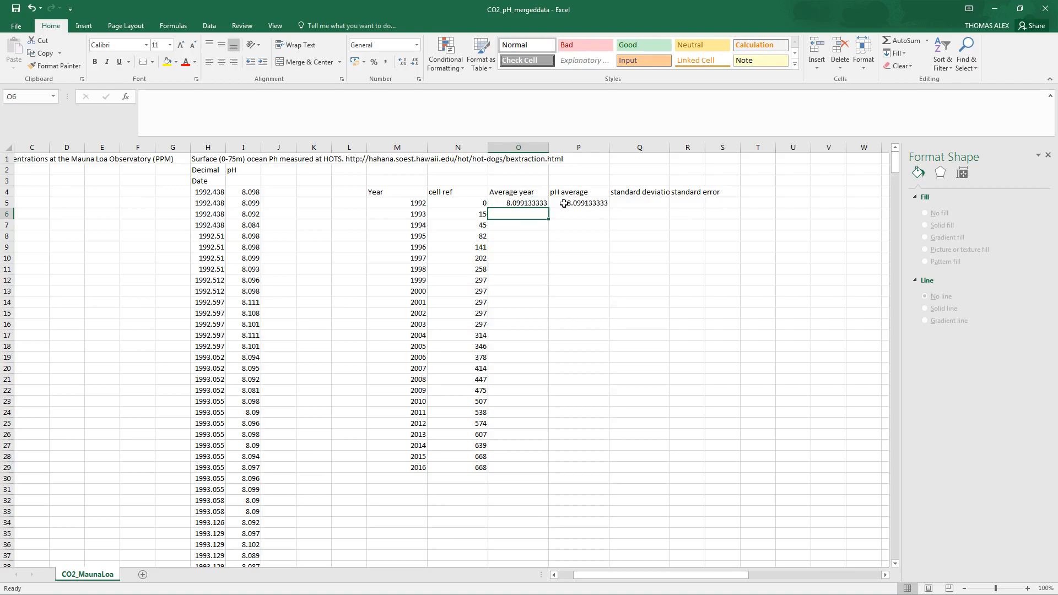
Set the column offset in the O5 OFFSET function to 0 so it averages the decimal dates
click(518, 205)
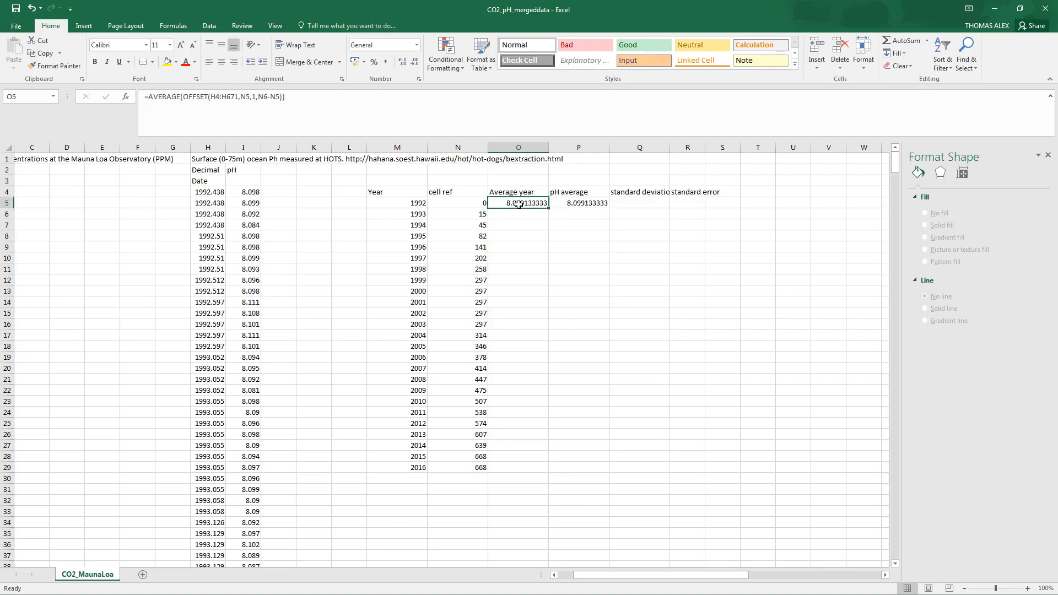
click(253, 97)
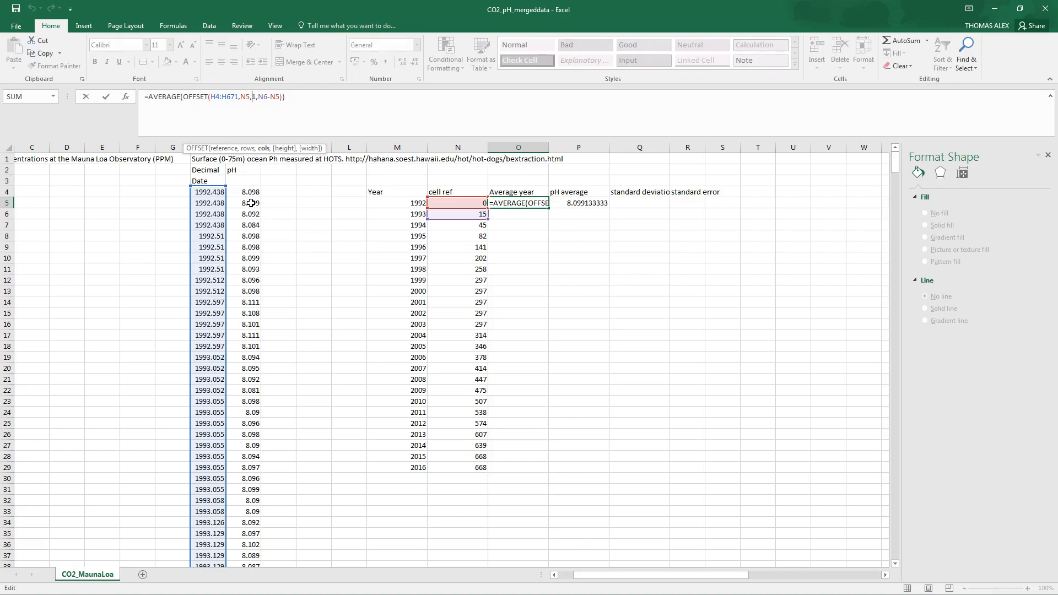
double_click(253, 97)
text(0)
key(Return)
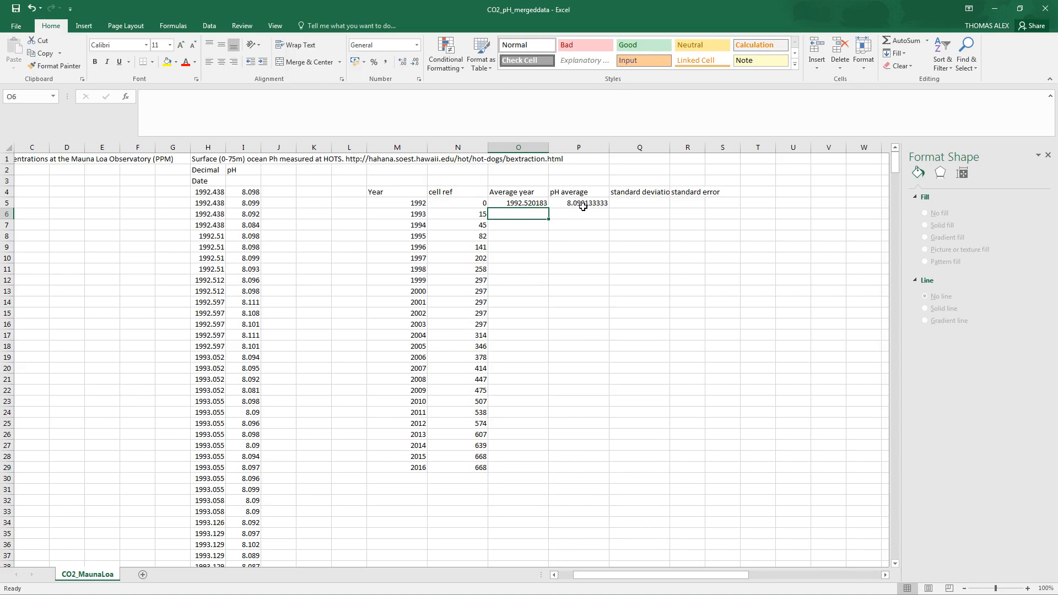
Make the OFFSET reference range in the O5 formula absolute as $H$4:$H$671
click(532, 203)
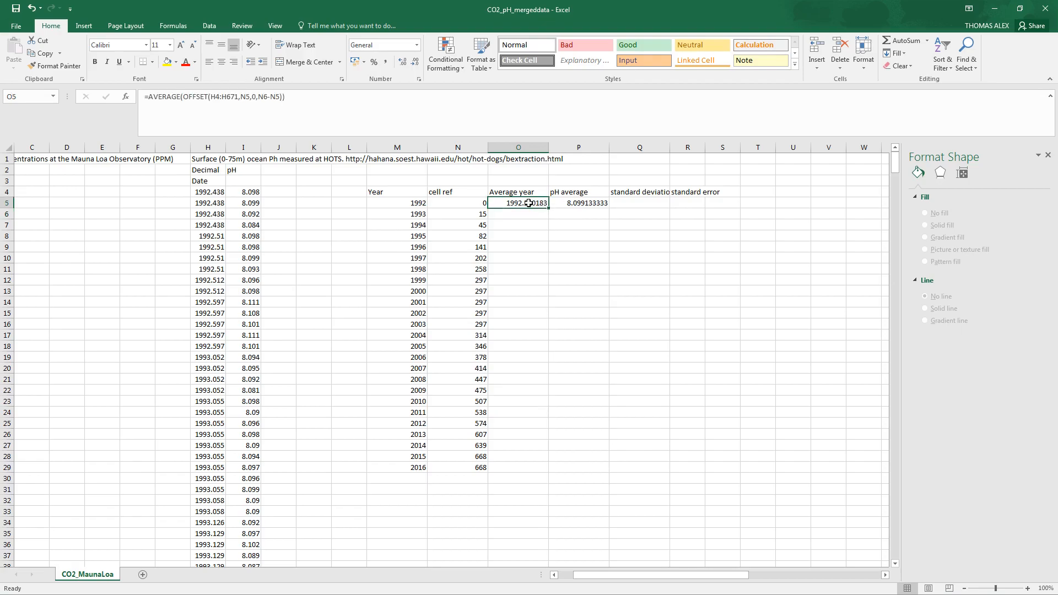
click(233, 101)
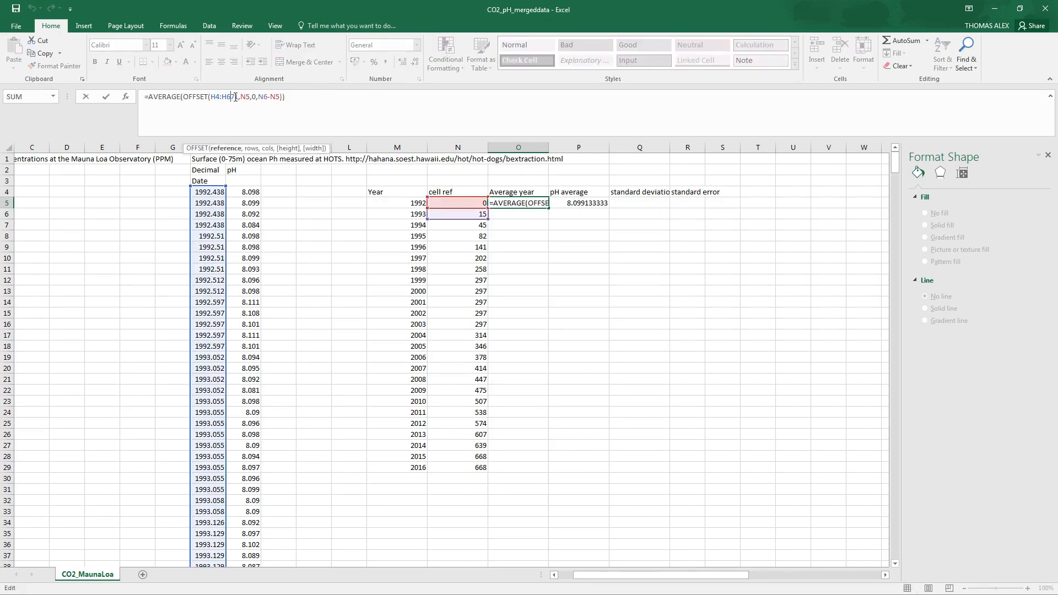
click(235, 97)
key(F4)
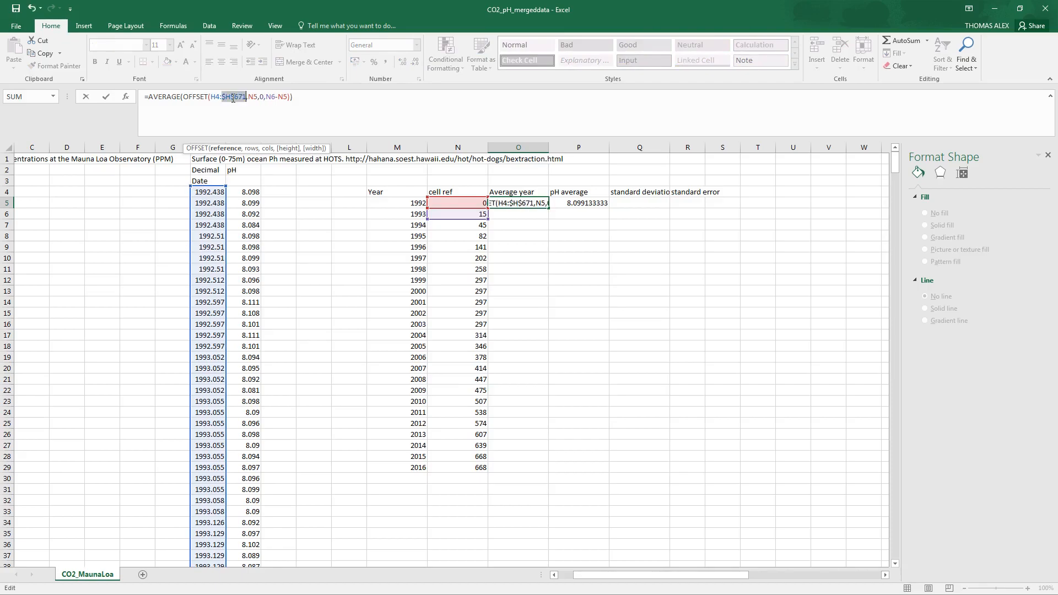
click(211, 97)
key(F4)
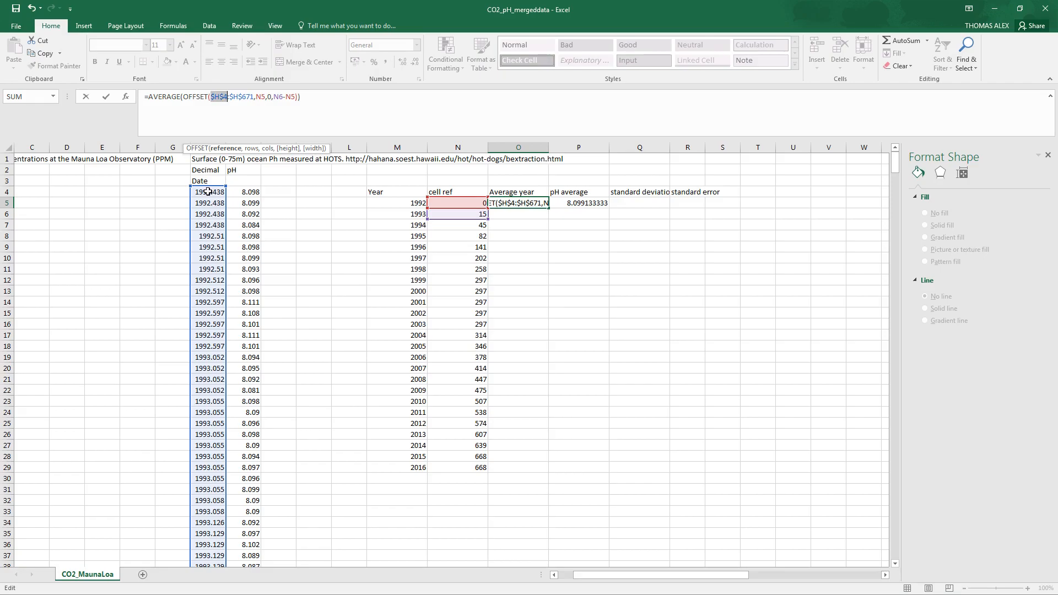
Lock only the column of the remaining references in O5, giving $N5 for the row offset and $N6-$N5 for the height
click(261, 98)
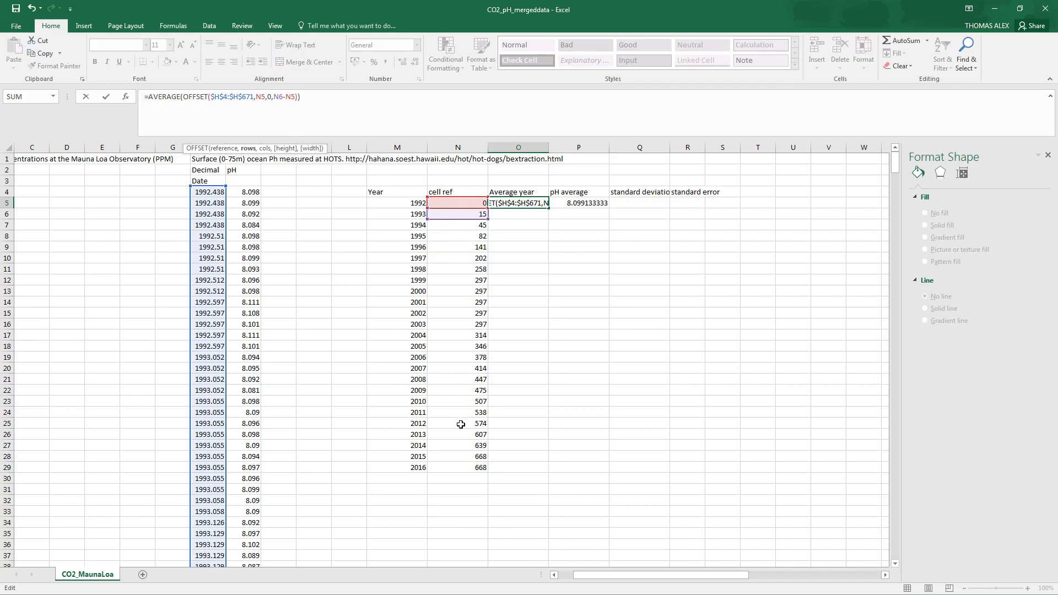
key(F4)
key(F4)
key(F4)
click(283, 98)
key(F4)
key(F4)
click(299, 98)
key(F4)
key(F4)
key(F4)
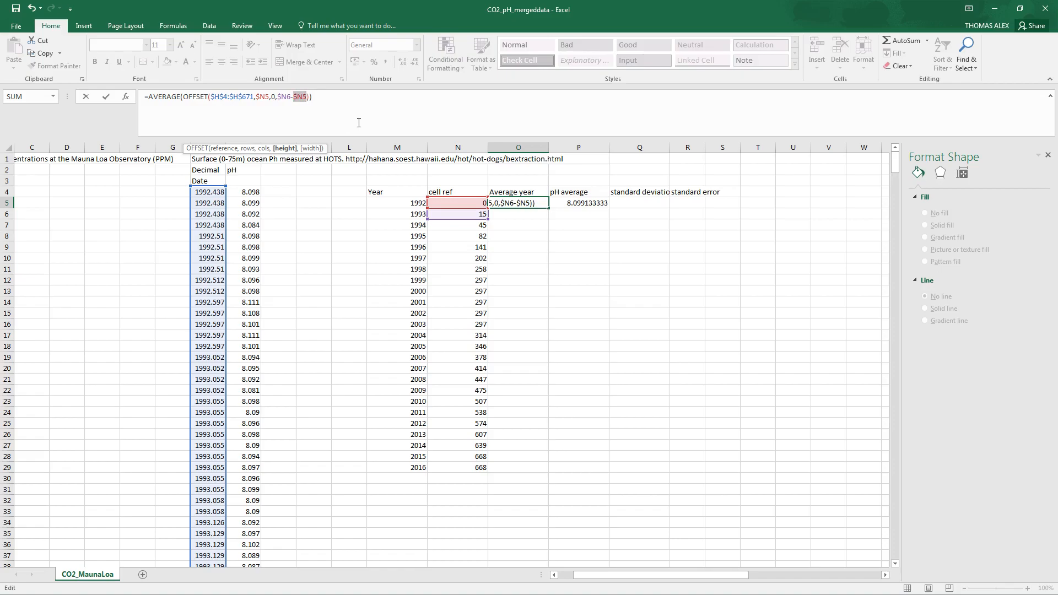
key(Return)
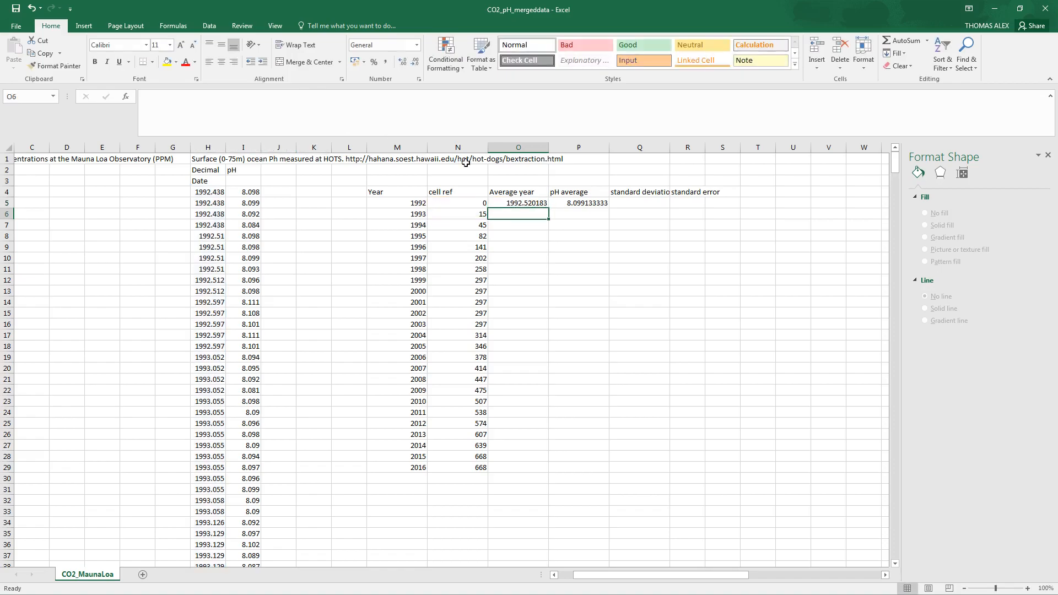
Copy the O5 formula into P5 and set its column offset to 1 for the pH average
click(536, 203)
drag(548, 208, 607, 211)
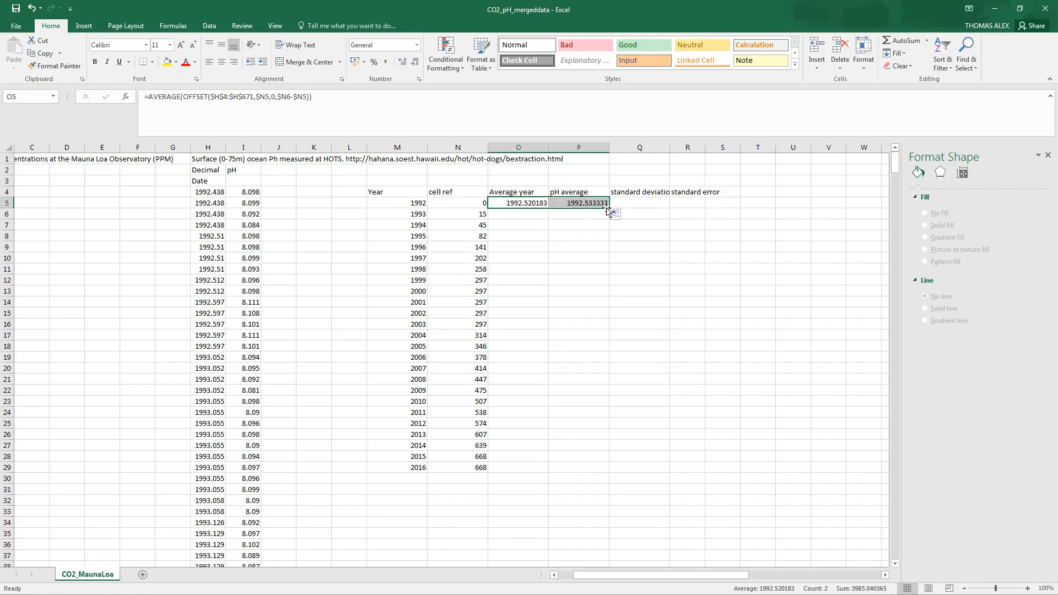
click(580, 204)
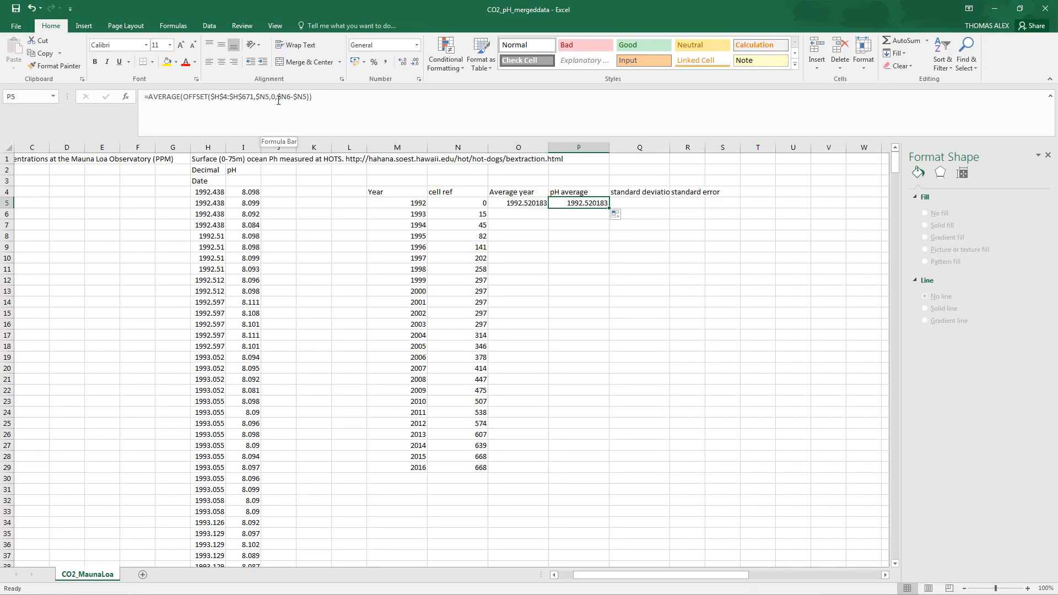
drag(276, 98, 272, 98)
text(1)
key(Return)
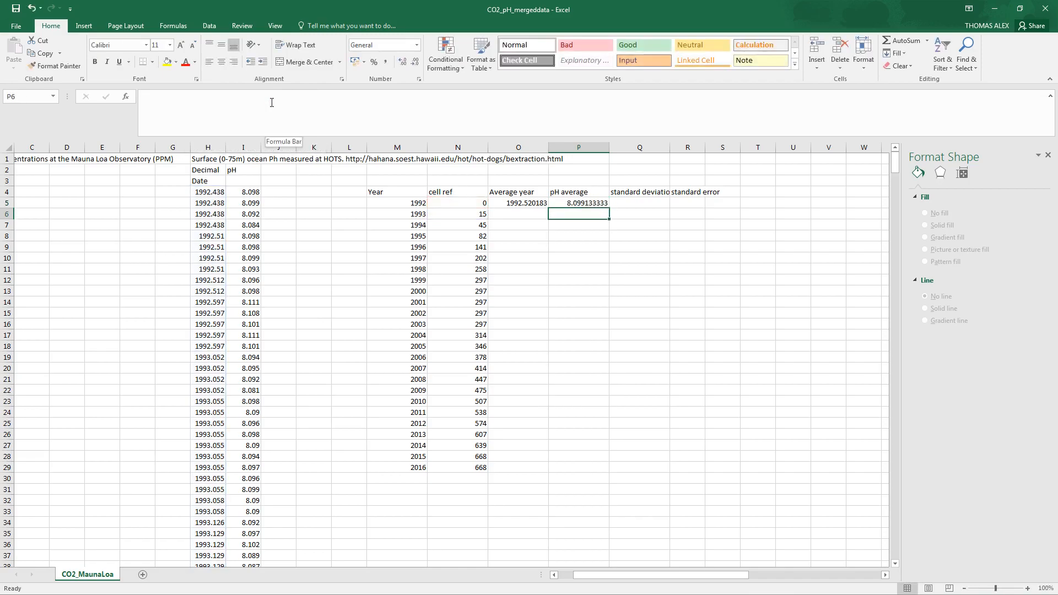
Copy the P5 formula into Q5 and replace the AVERAGE function in P5 with STDEV.S
click(594, 206)
drag(606, 208, 661, 202)
drag(662, 204, 662, 203)
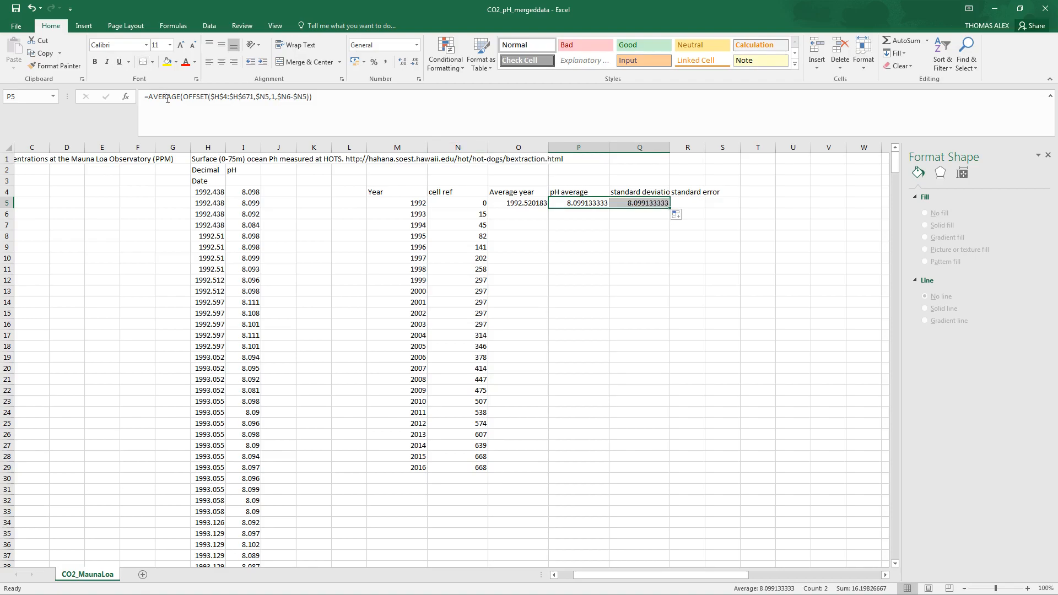
drag(181, 99, 149, 99)
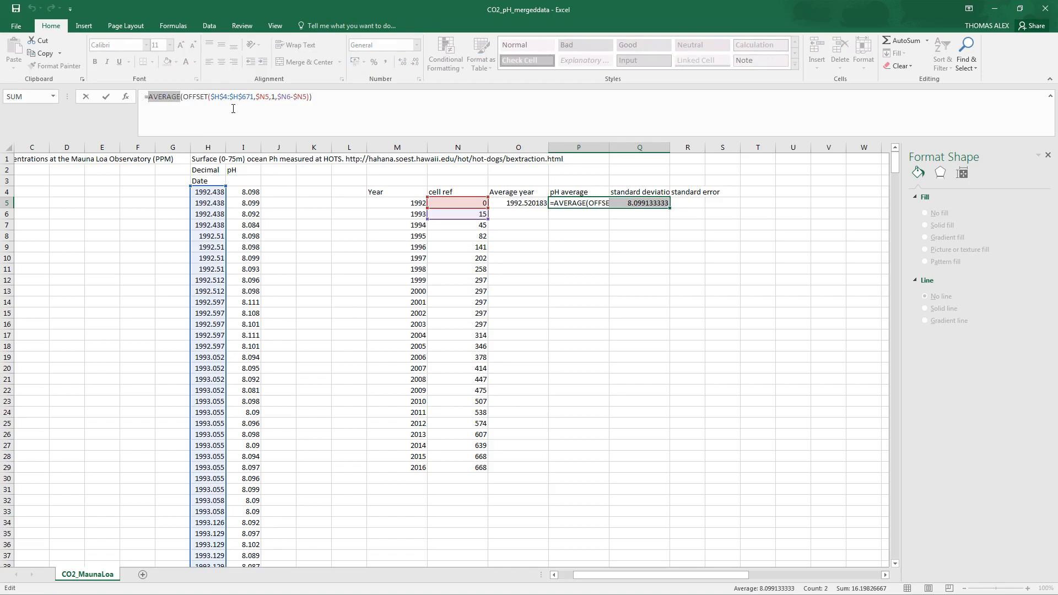
text(stdev.s)
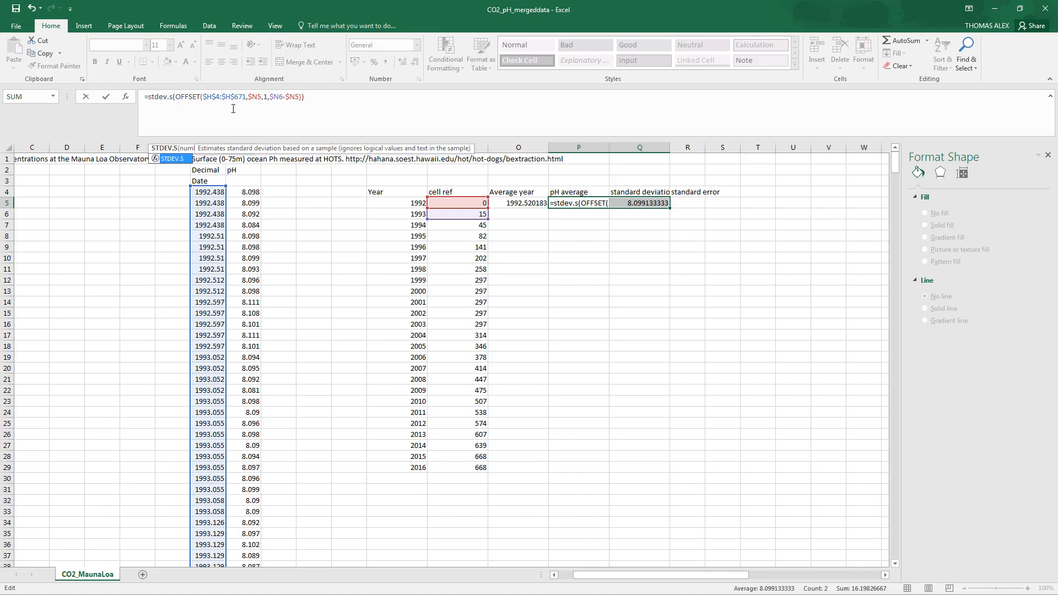
key(Return)
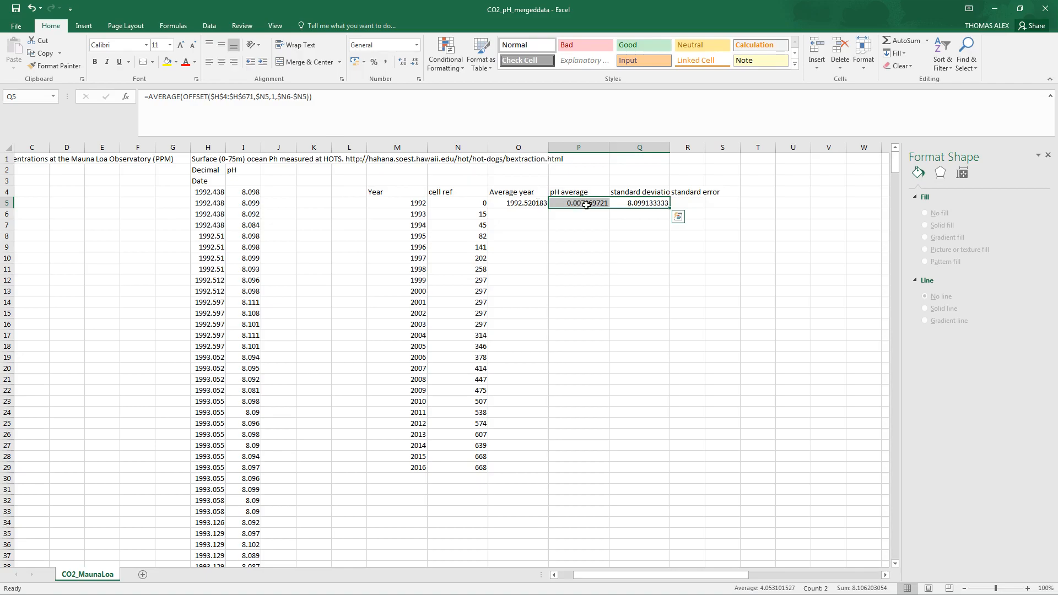
Swap the two formulas so P5 holds the AVERAGE and Q5 the STDEV.S, and check the formulas across row 5
click(630, 204)
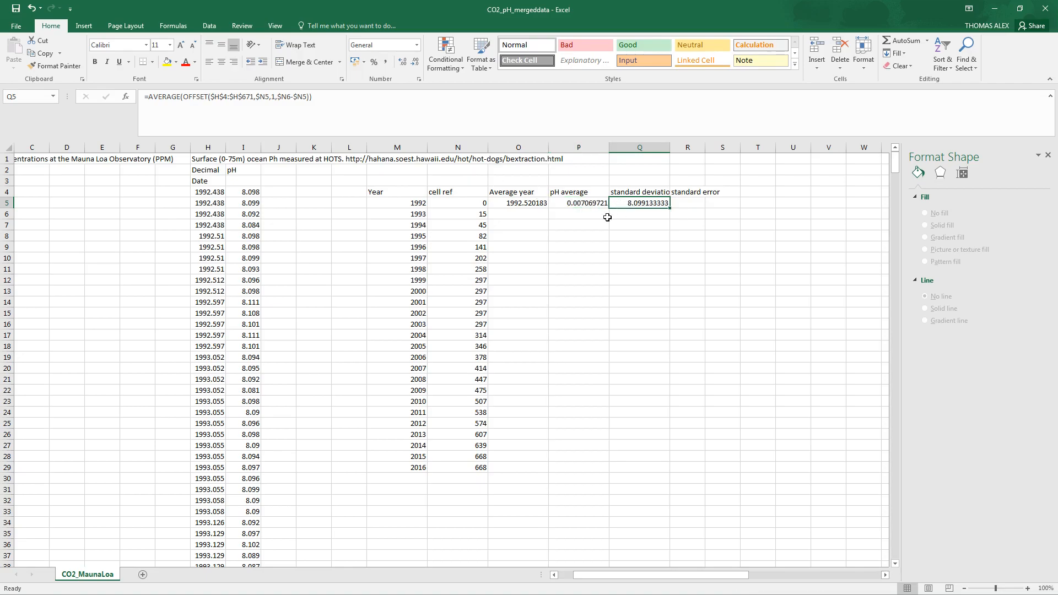
drag(640, 208, 596, 201)
click(584, 204)
click(591, 213)
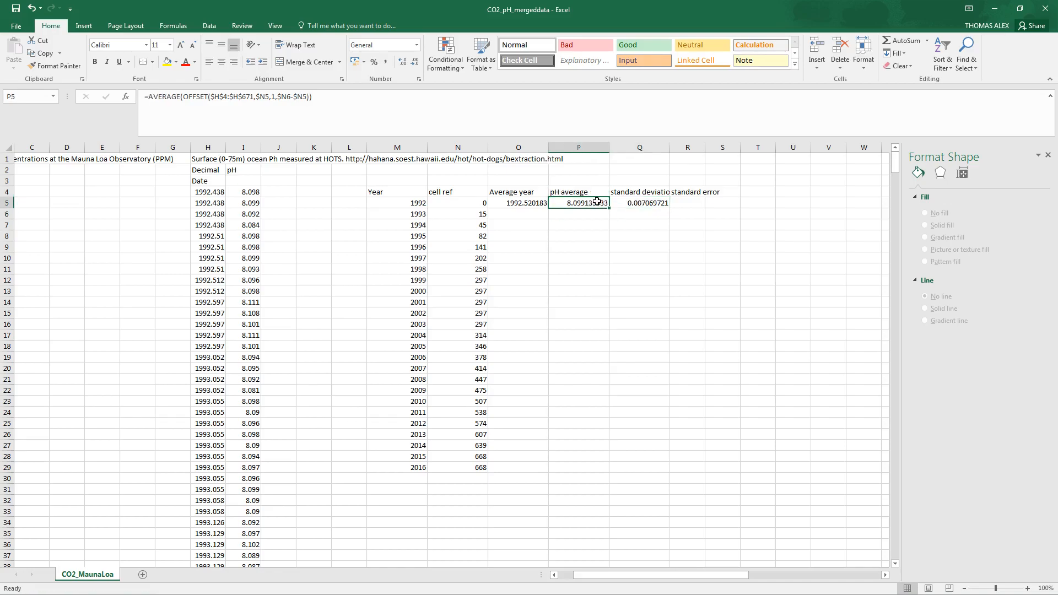
click(518, 205)
click(581, 208)
click(658, 203)
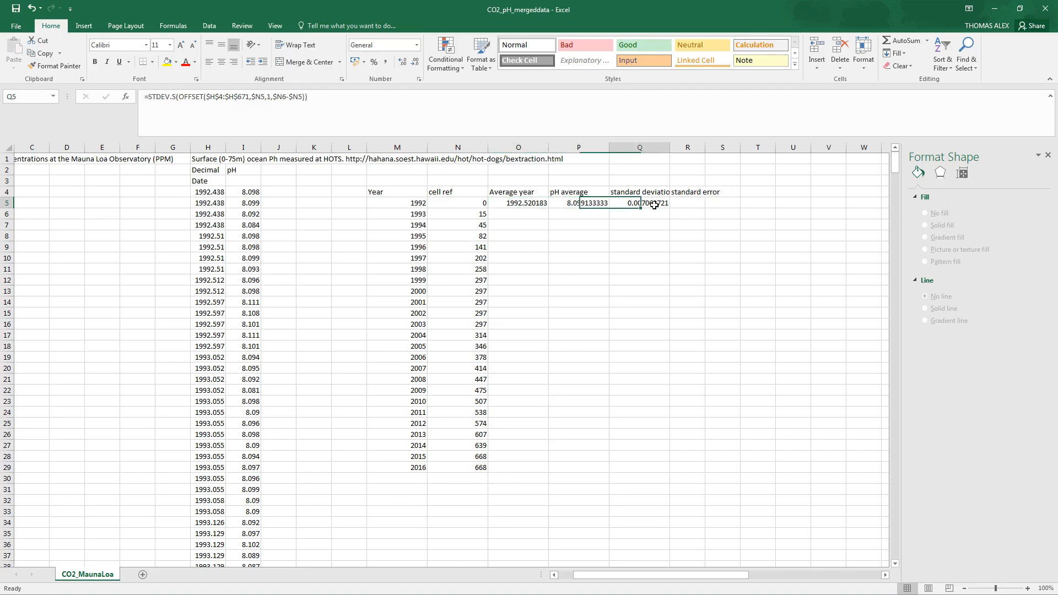
Start the standard error formula in R5 by dividing Q5 by the square root of N6-N5
click(686, 208)
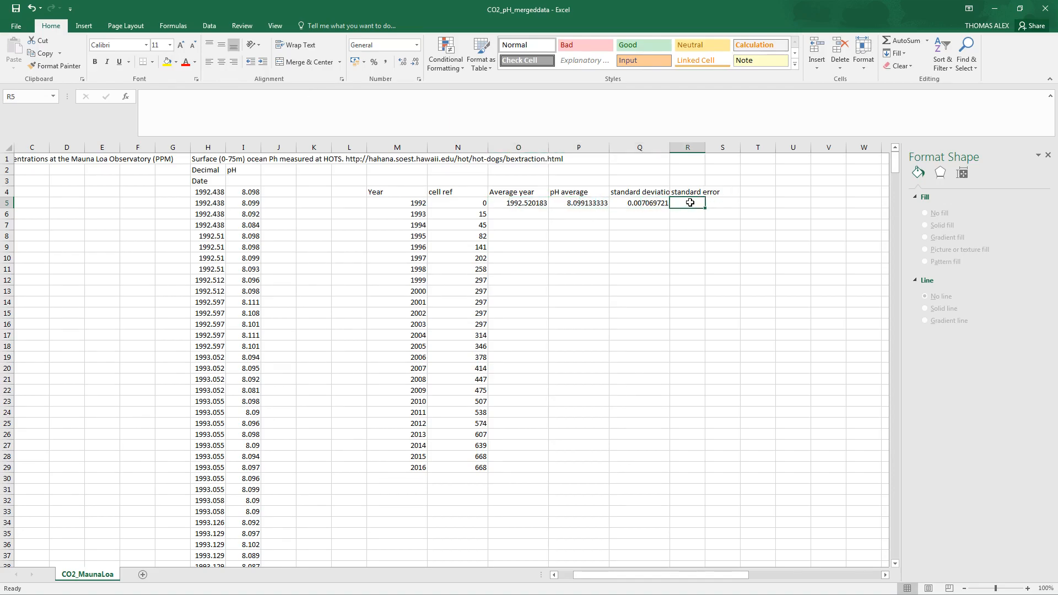
text(=)
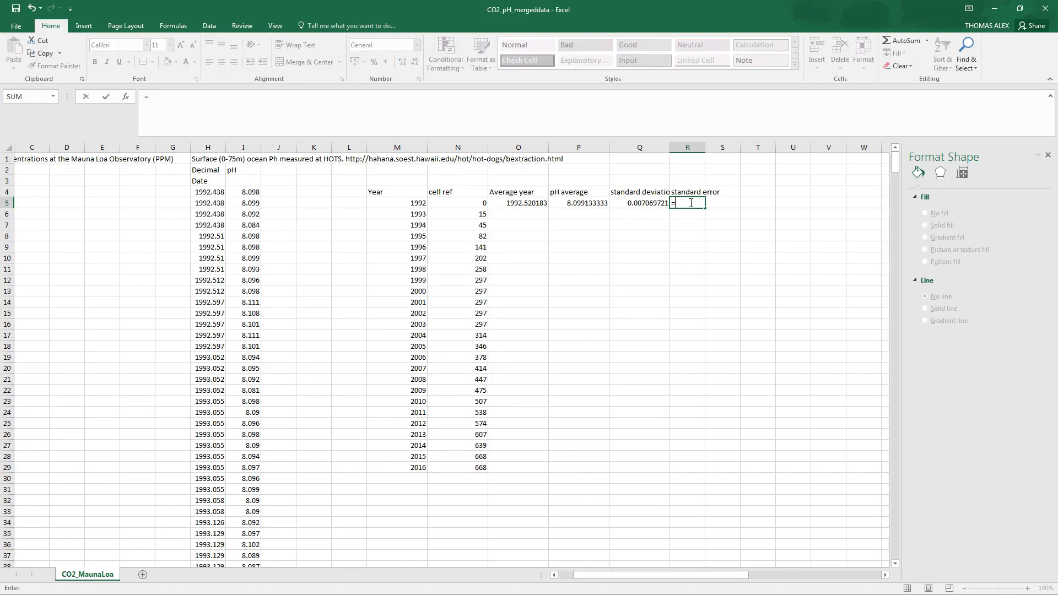
click(646, 202)
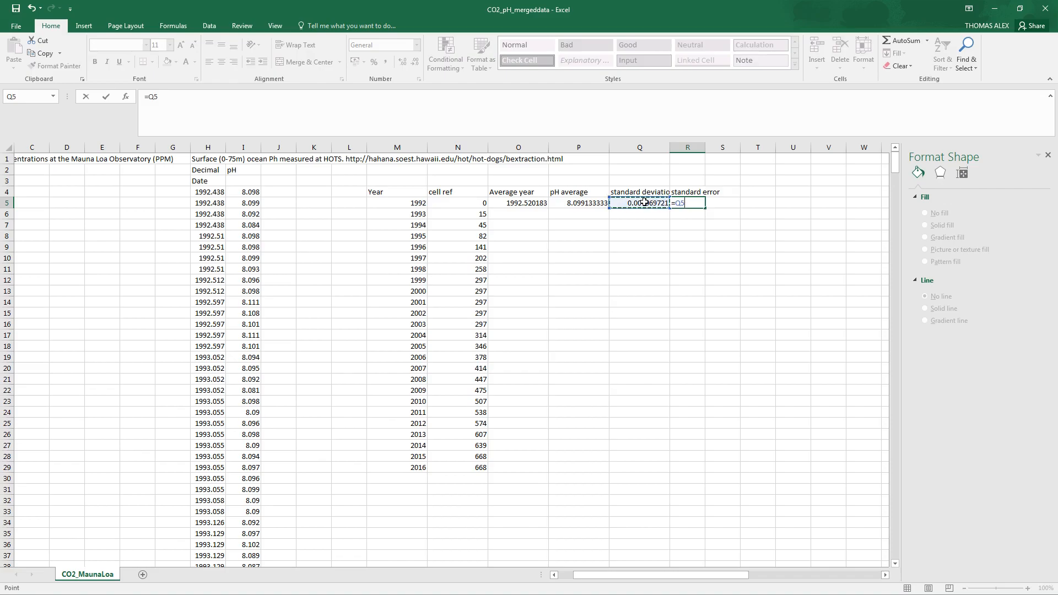
text(/sqrt)
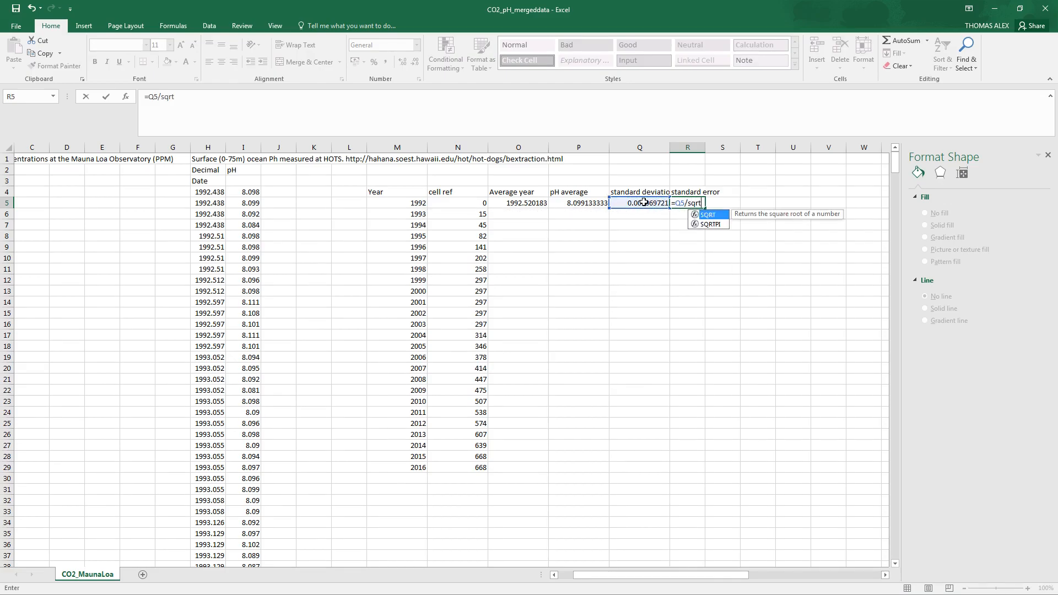
text(()
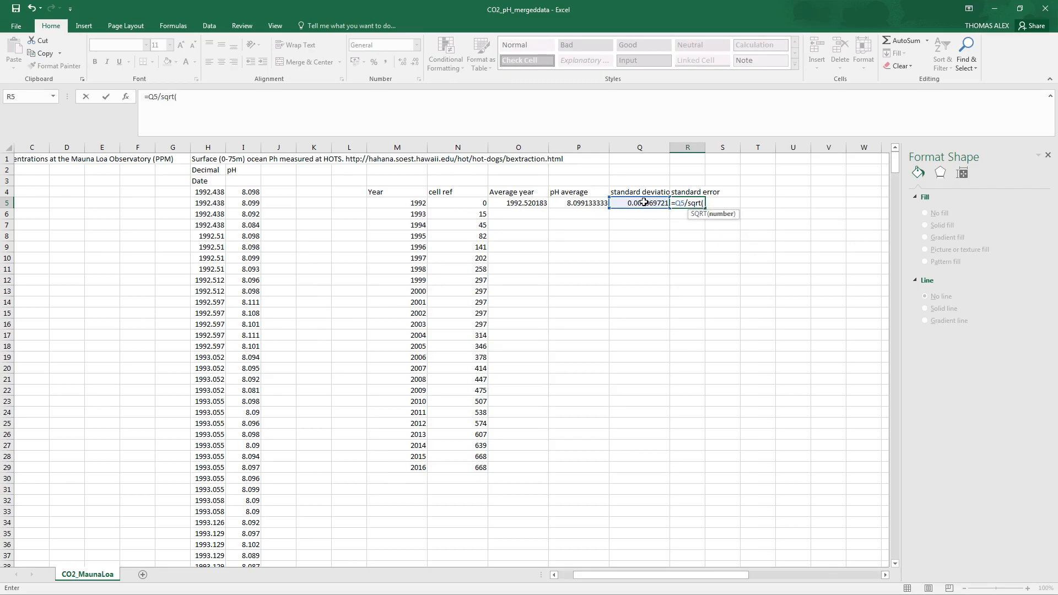
click(466, 214)
text(-)
click(469, 204)
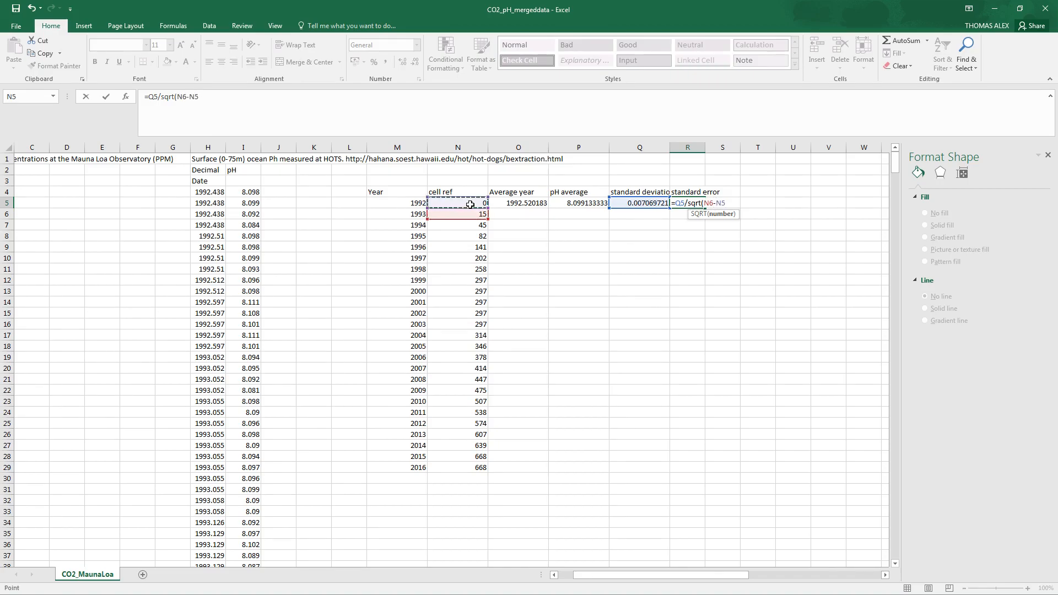
Lock only the column of each reference in the R5 formula and complete it as =$Q5/SQRT($N6-$N5)
click(192, 97)
key(F4)
key(F4)
key(F4)
click(186, 98)
key(F4)
key(F4)
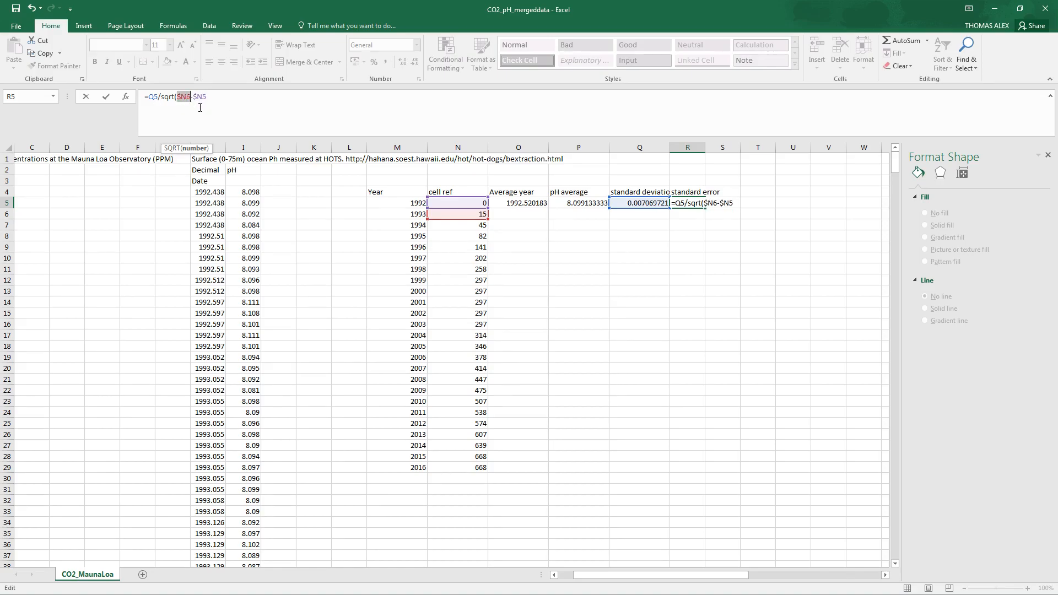
click(159, 98)
key(F4)
key(F4)
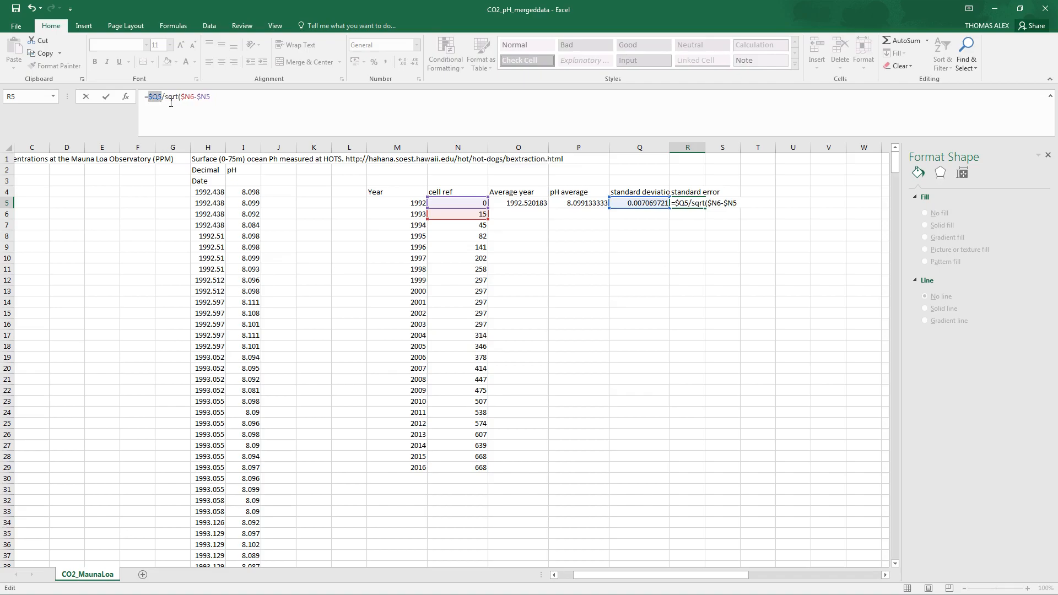
key(Return)
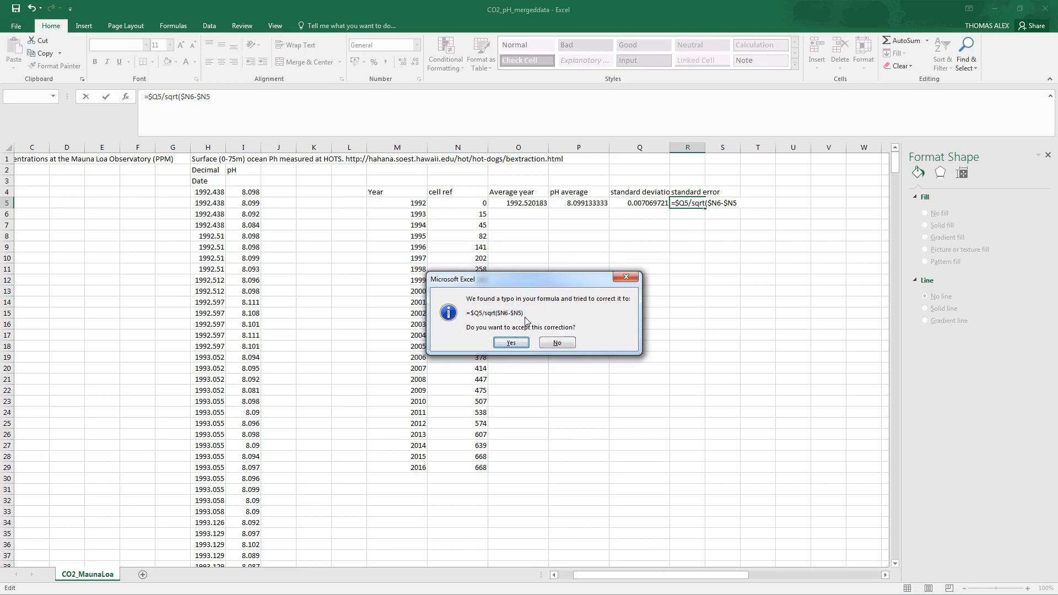
click(512, 342)
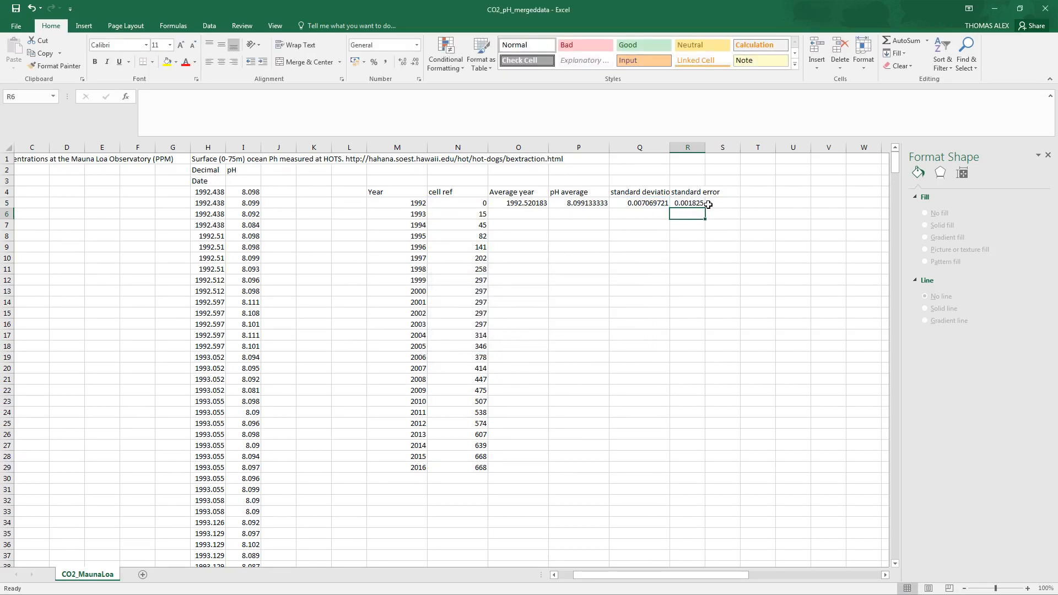
Enter =R5*2 in S5 to calculate twice the standard error
click(725, 203)
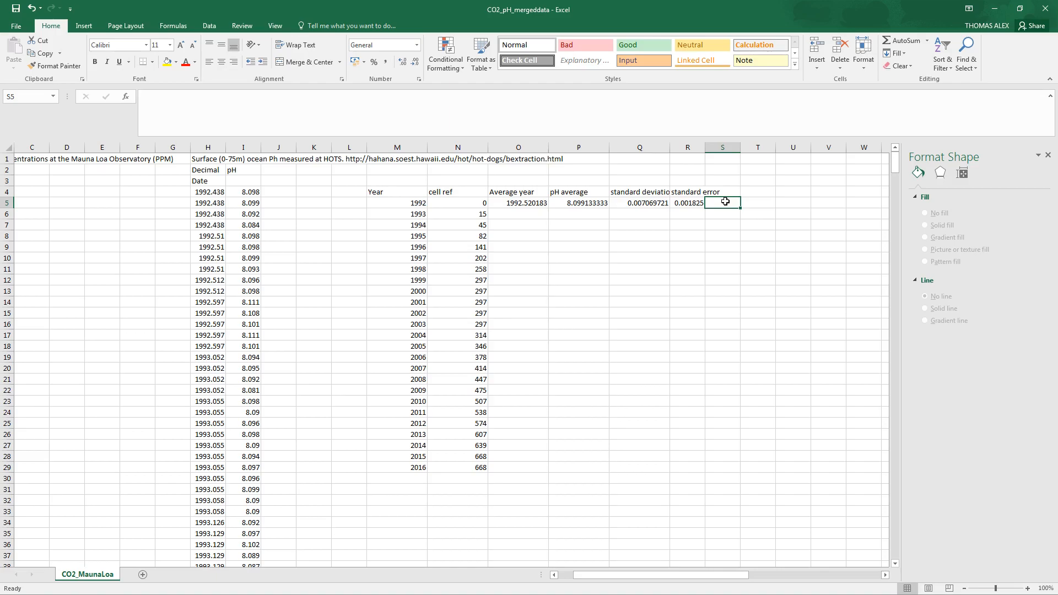
text(=)
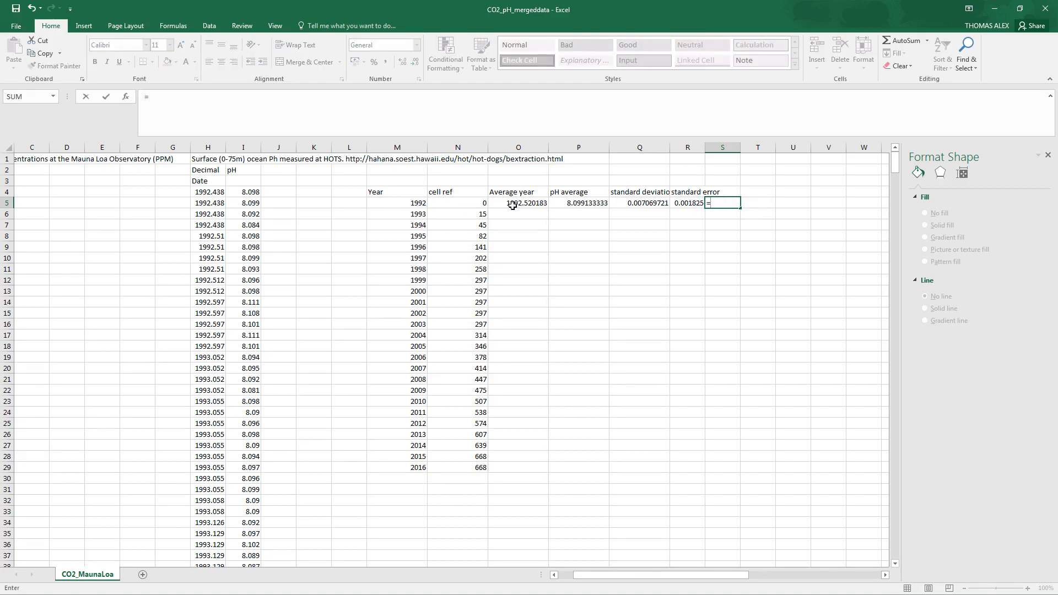
click(688, 207)
text(*)
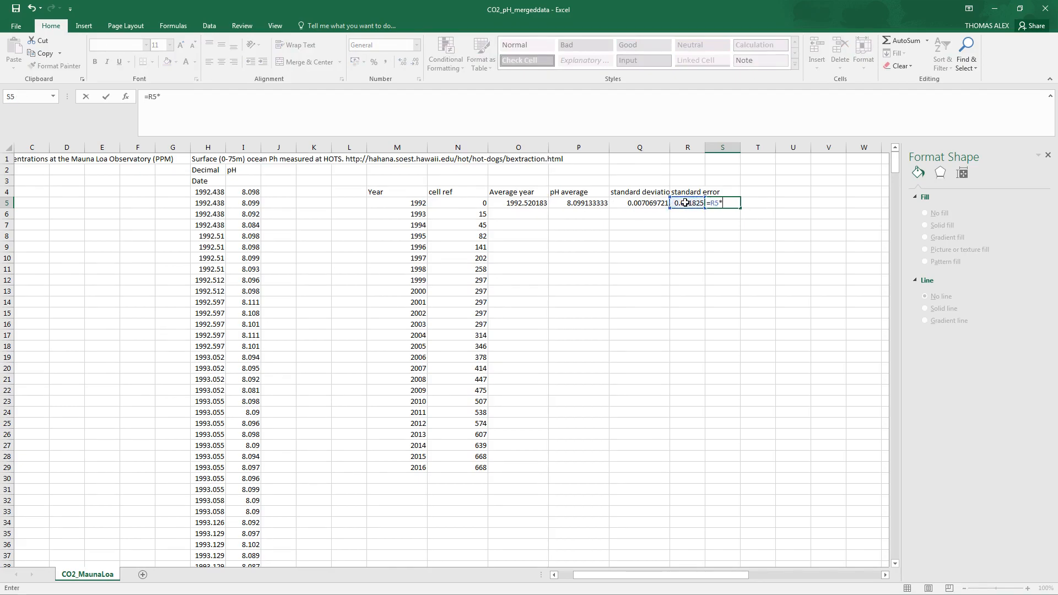
text(2)
key(Return)
Copy the standard error header into S4 and rename it "2*standard error"
click(719, 194)
click(702, 195)
drag(705, 198, 736, 198)
click(152, 97)
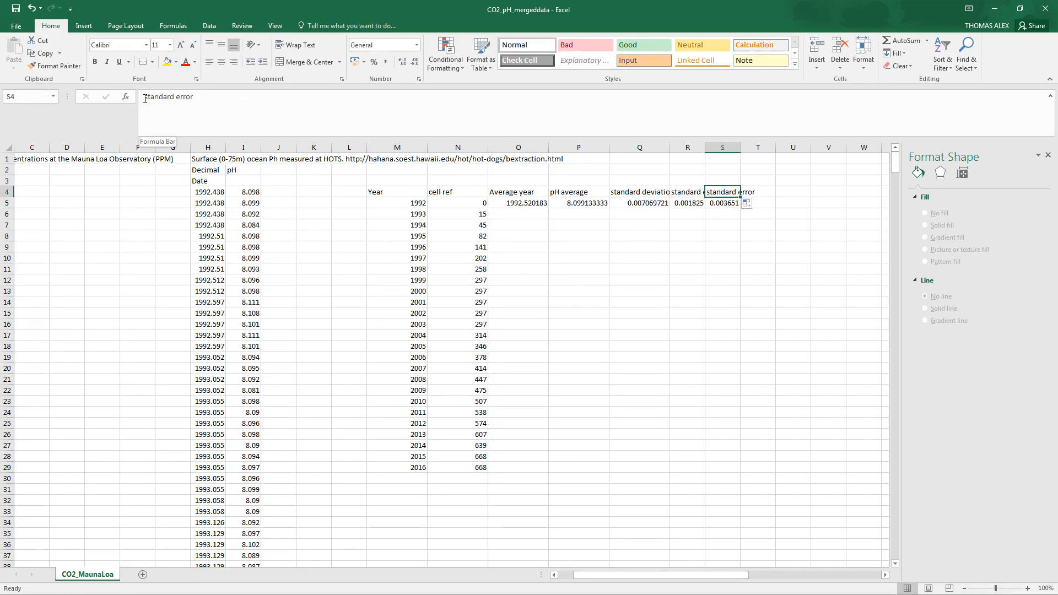
text(2*)
key(Return)
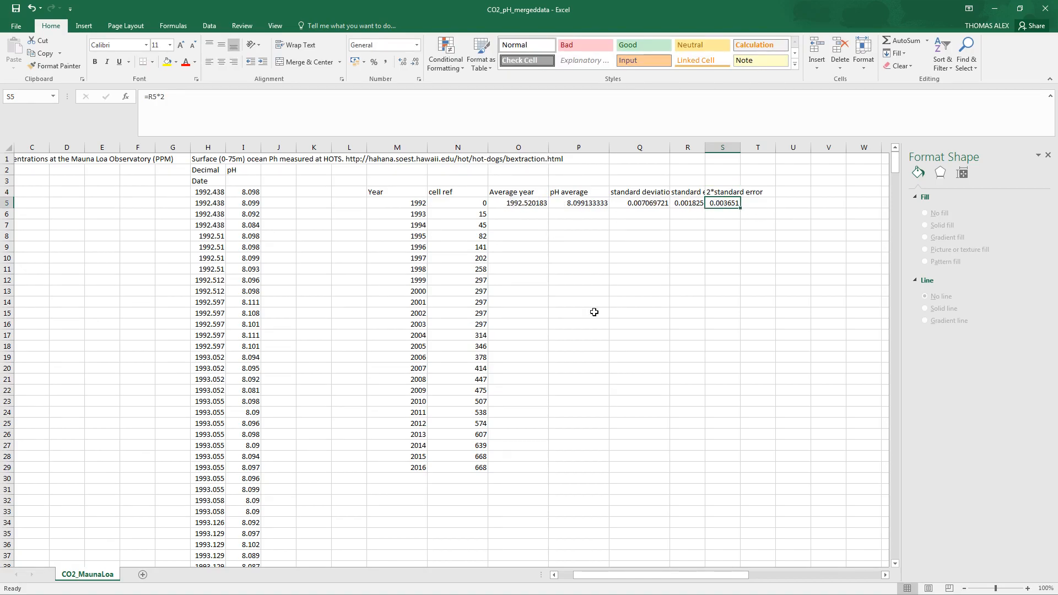
Fill the formulas of O5:S5 down to the 2016 row and check the years 1999 to 2002
drag(526, 202, 729, 203)
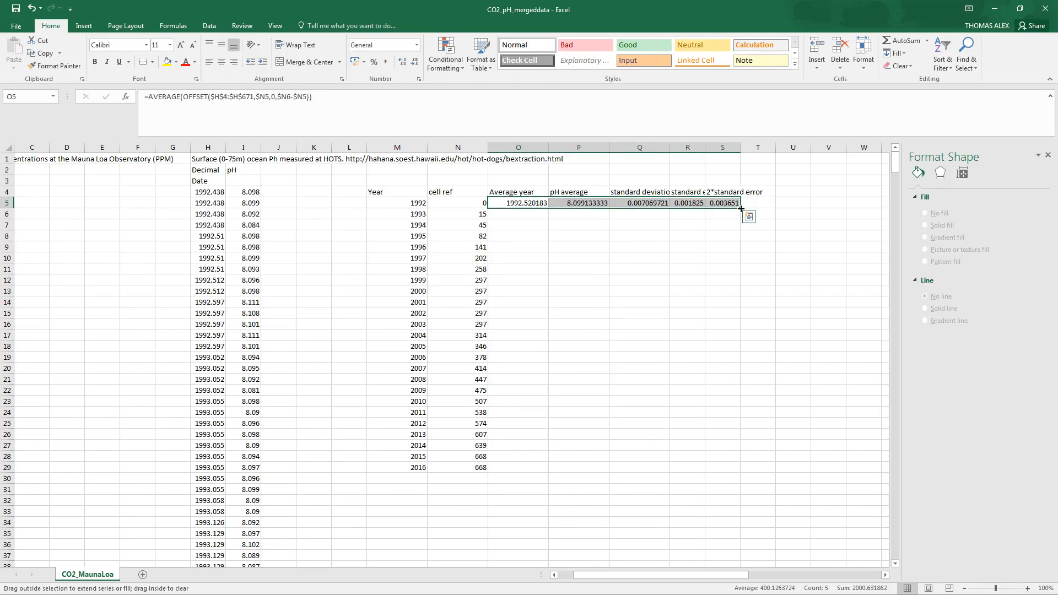
double_click(736, 205)
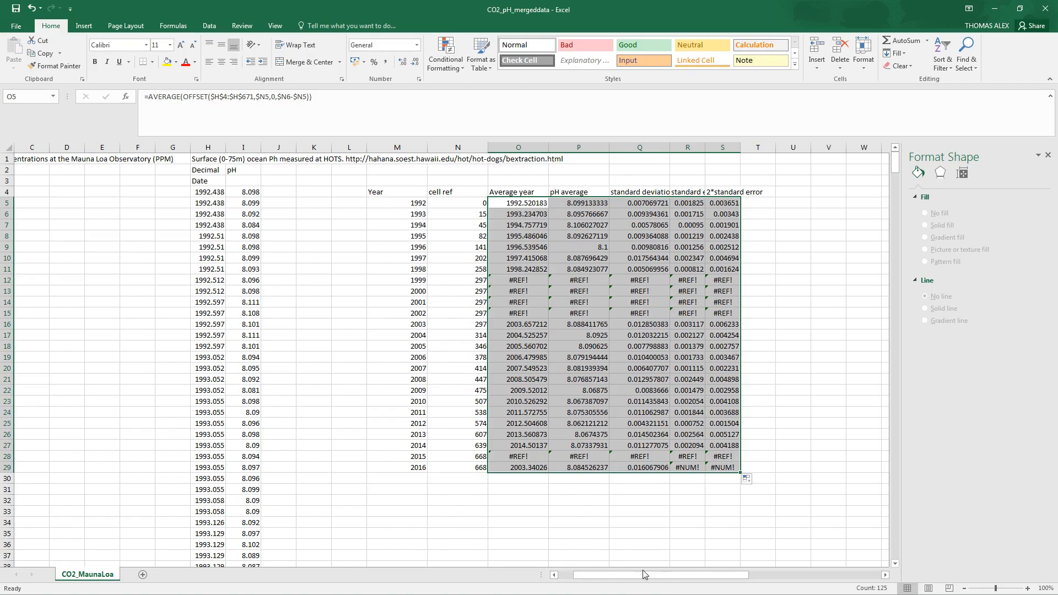
drag(617, 573, 639, 572)
click(316, 281)
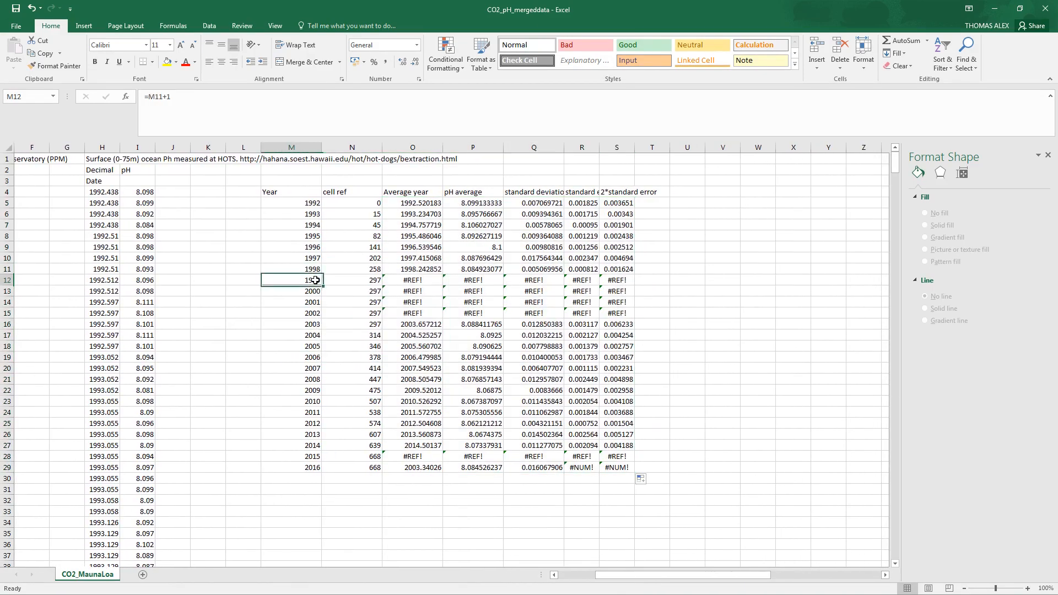
click(312, 316)
Compare the data gap in the chart and clear the O to S results for 1999–2002 and 2015–2016
drag(651, 577, 768, 579)
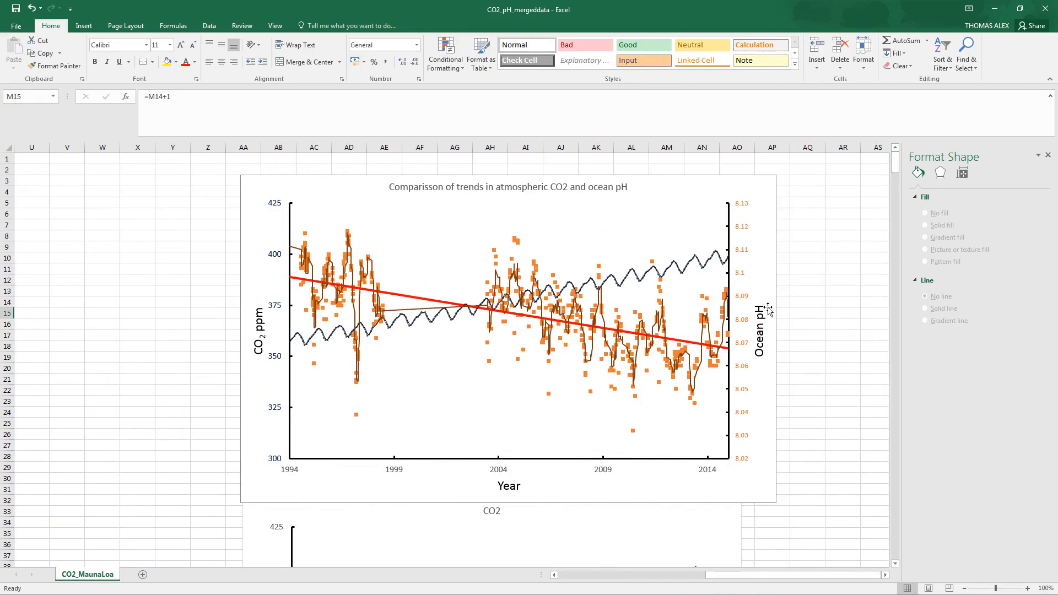
drag(788, 575, 682, 565)
drag(380, 280, 574, 319)
key(Delete)
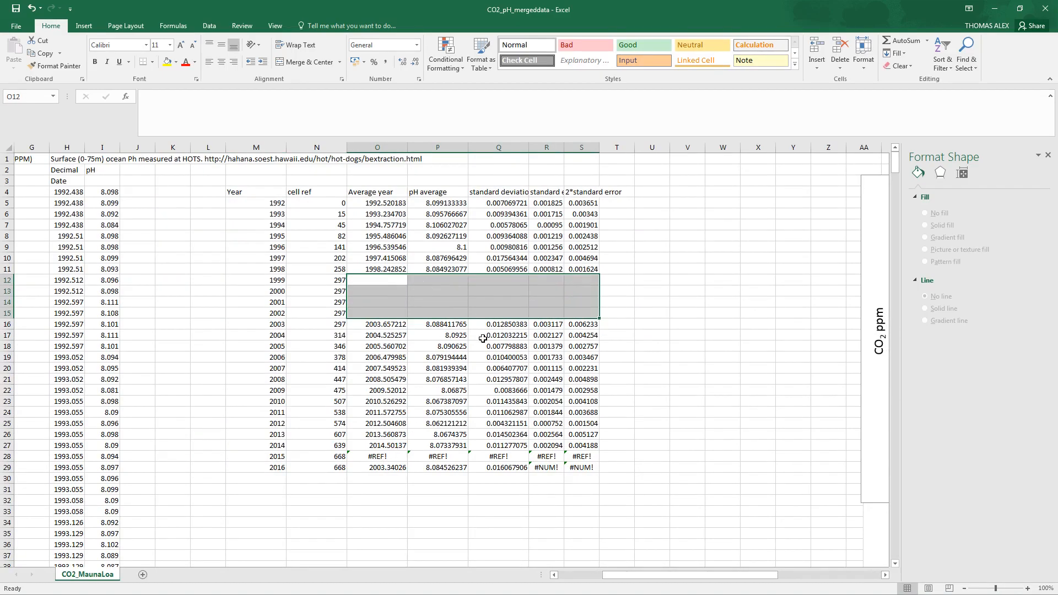
drag(386, 459, 582, 472)
key(Delete)
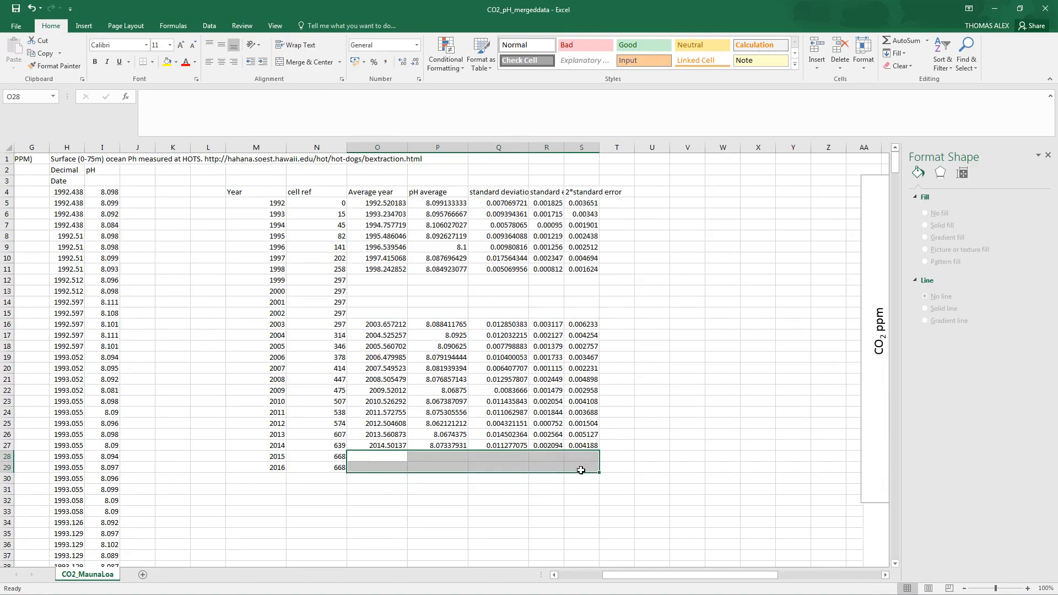
Insert a markers-only scatter chart of the average year and pH average in O5:P27
drag(719, 575, 681, 576)
scroll(743, 521, down, 4)
scroll(743, 521, up, 2)
scroll(808, 302, up, 2)
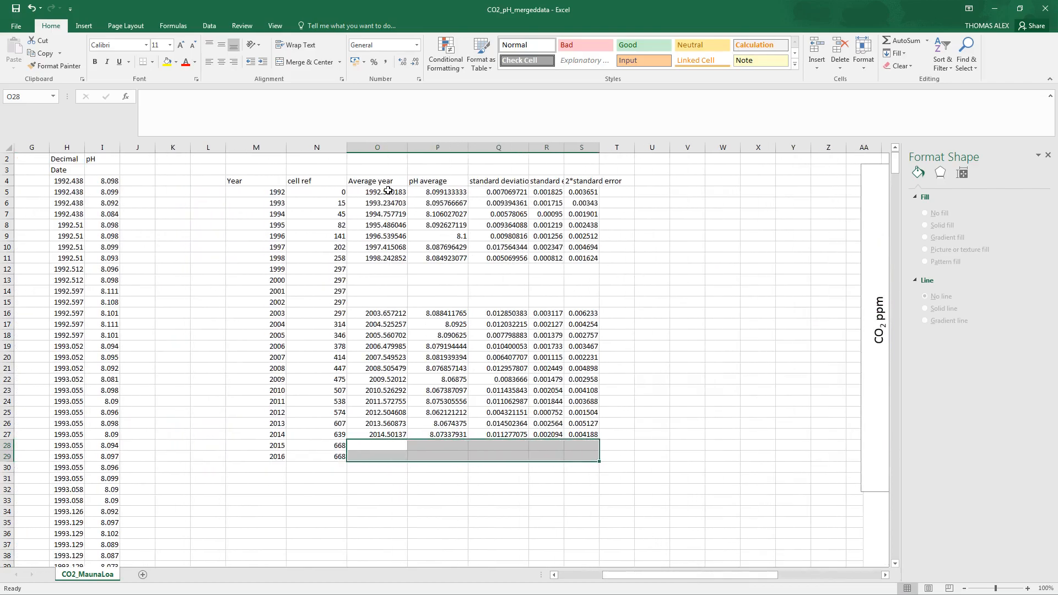
drag(381, 190, 464, 434)
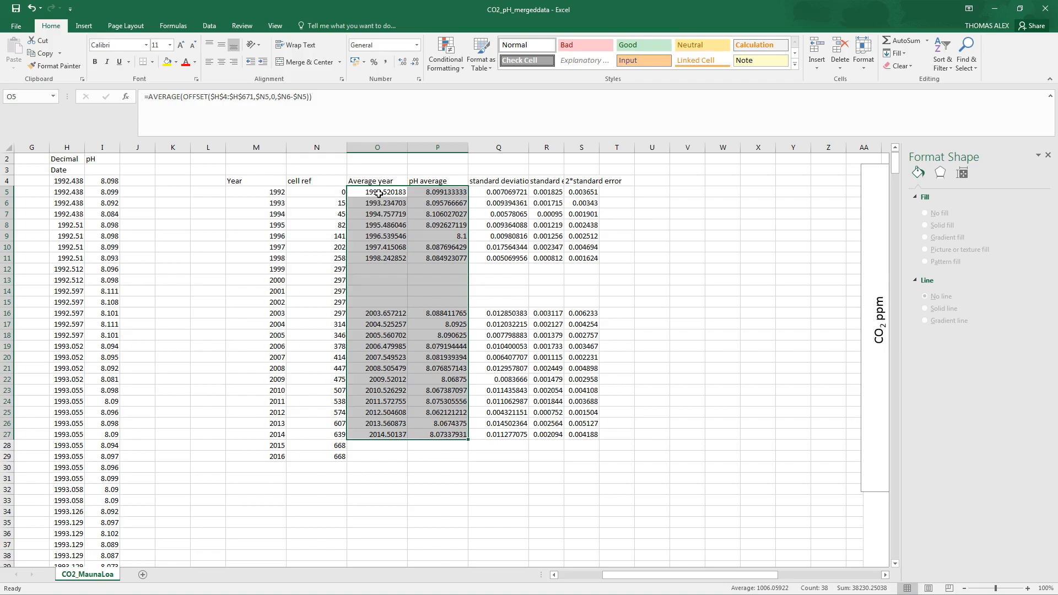
click(84, 26)
click(391, 65)
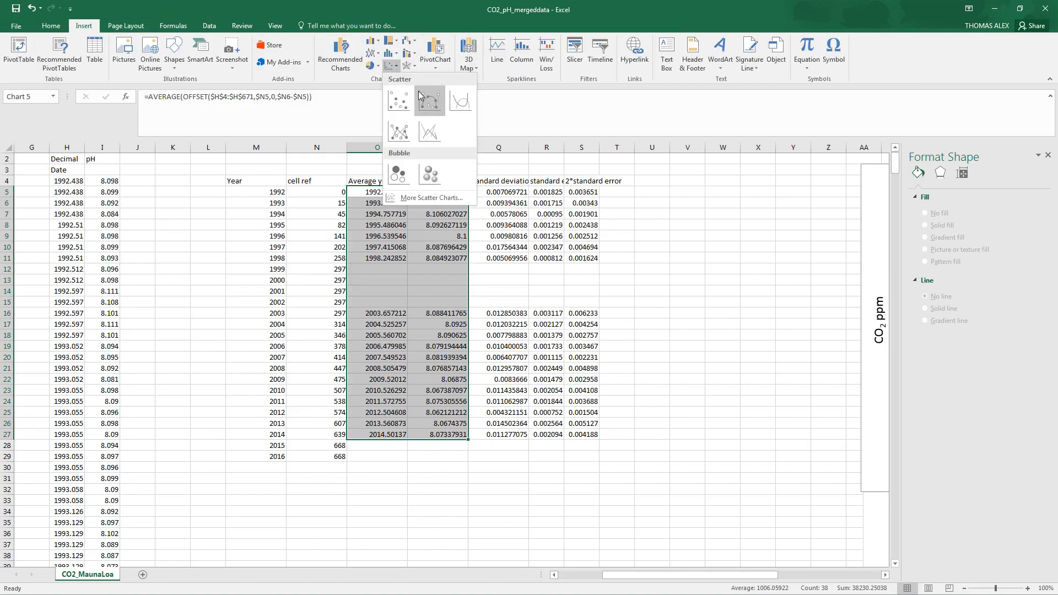
click(409, 101)
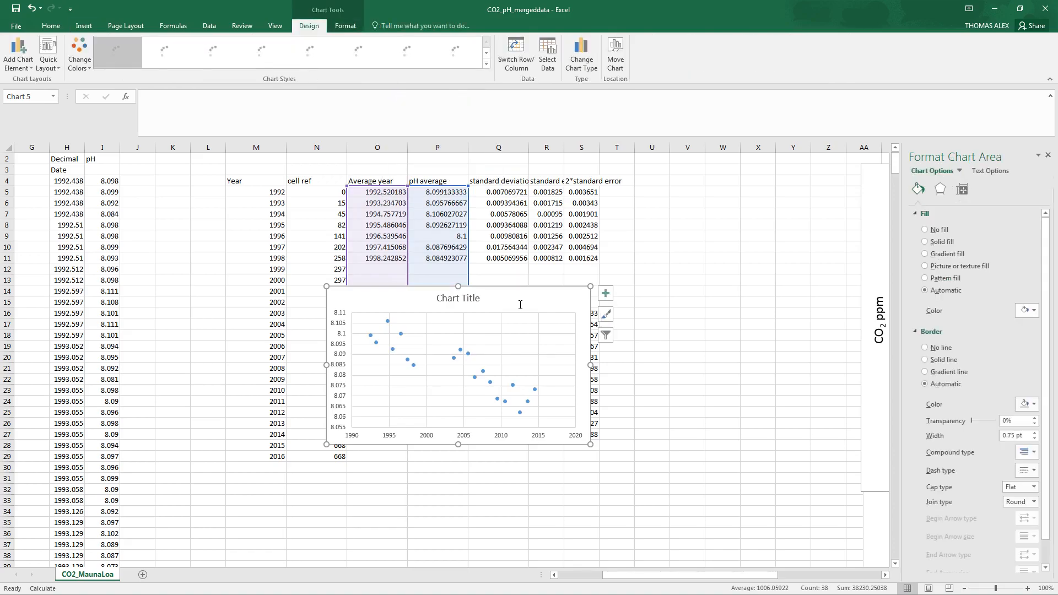
Move the new scatter chart beside the CO2 and ocean pH comparison chart and enlarge it to a similar size
drag(514, 301, 691, 350)
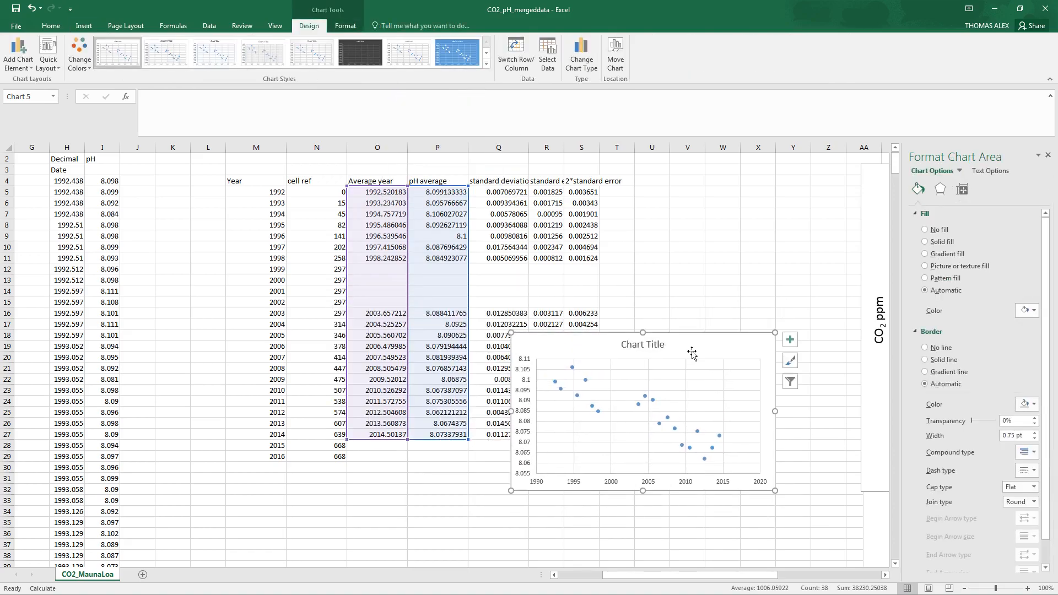
drag(773, 577, 833, 578)
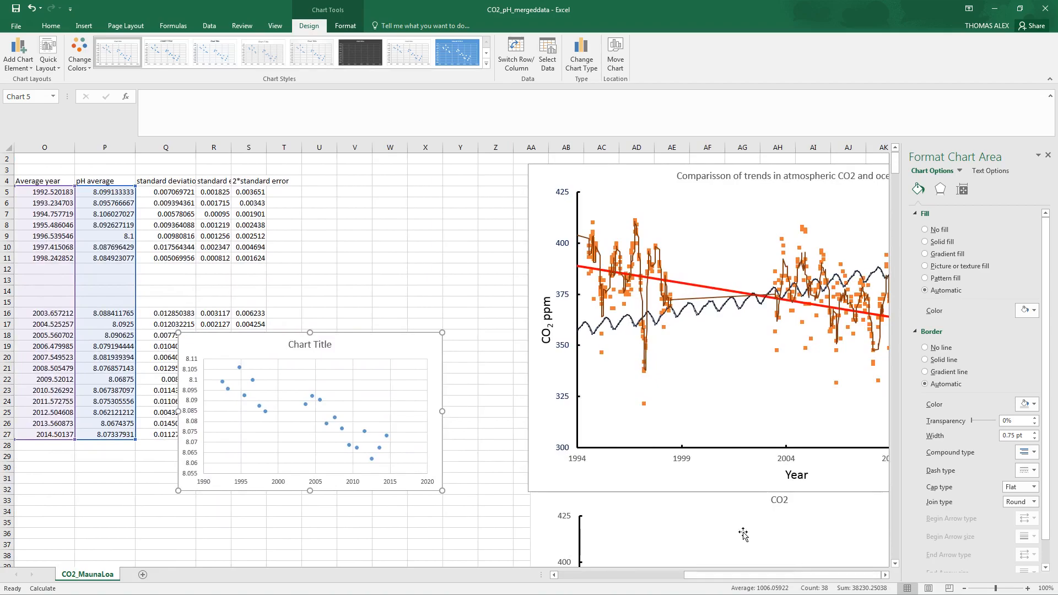
drag(392, 341, 271, 189)
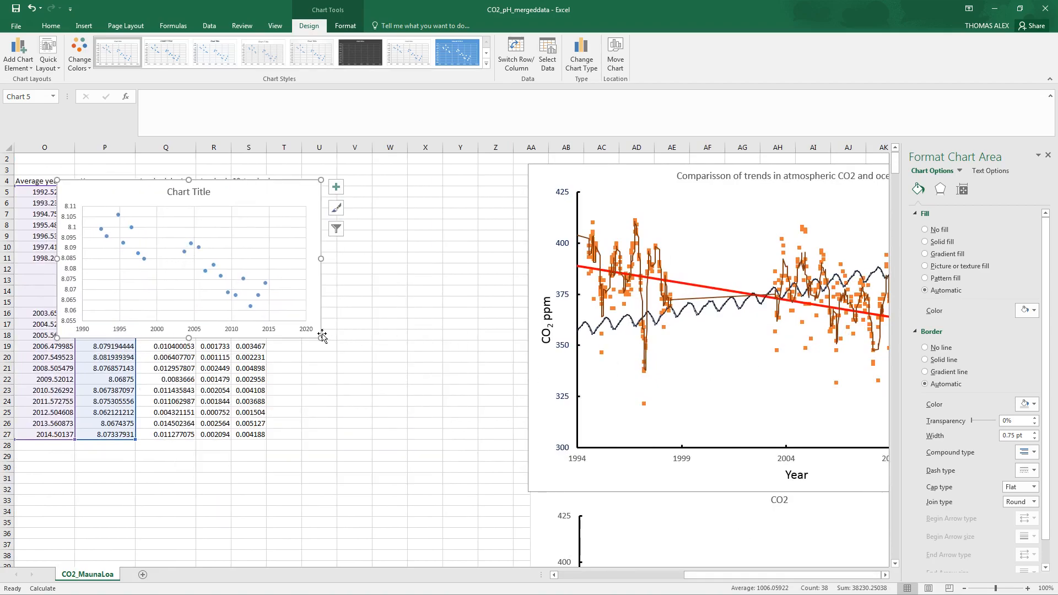
drag(320, 338, 436, 430)
drag(501, 466, 521, 487)
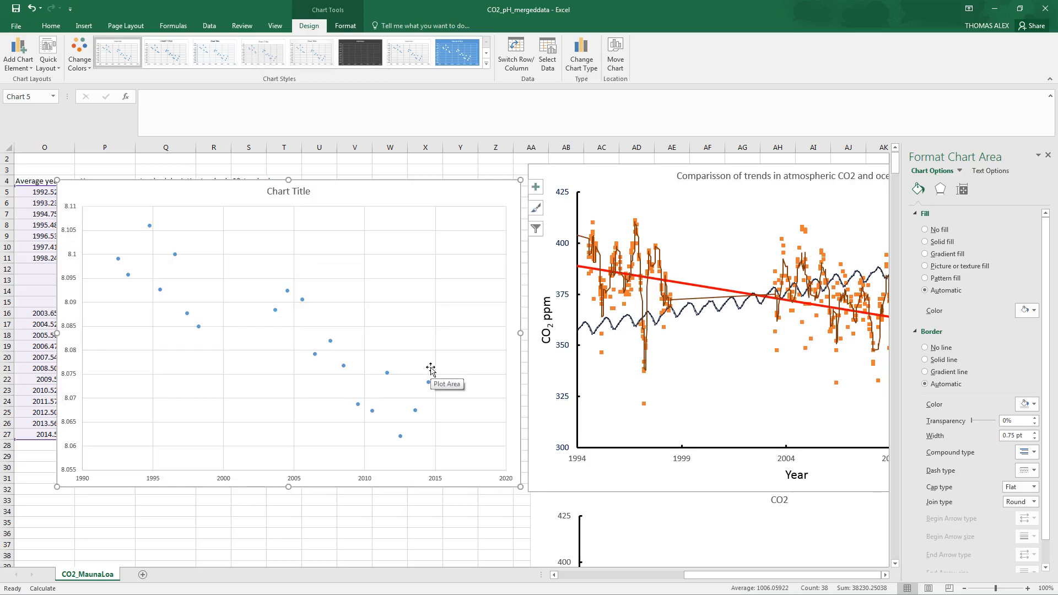
Copy the CO2 and ocean pH comparison chart into the new scatter chart and shift the combined chart slightly up
click(596, 170)
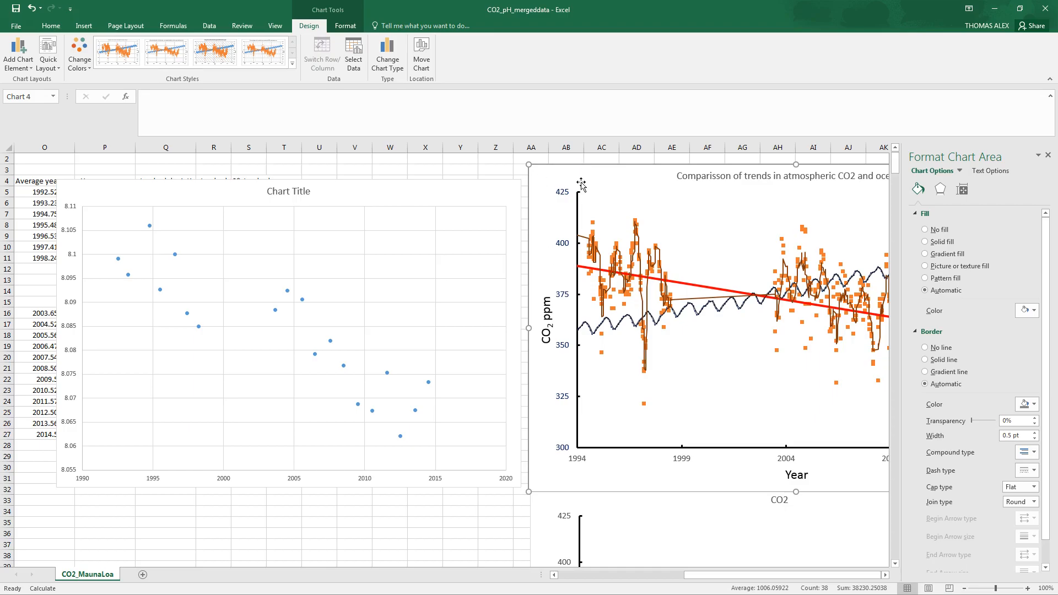
click(434, 189)
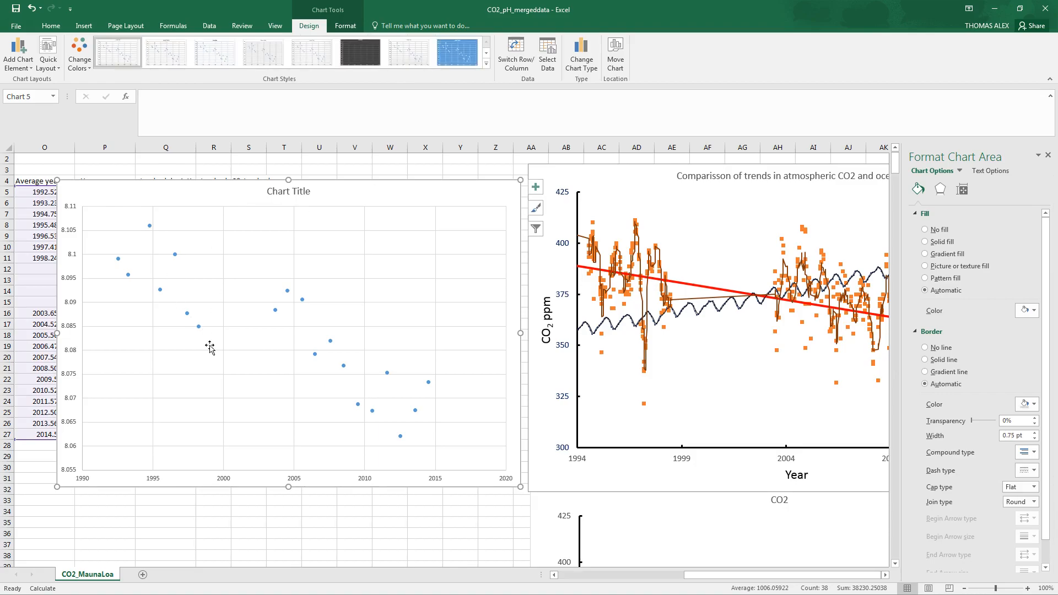
key(ctrl+v)
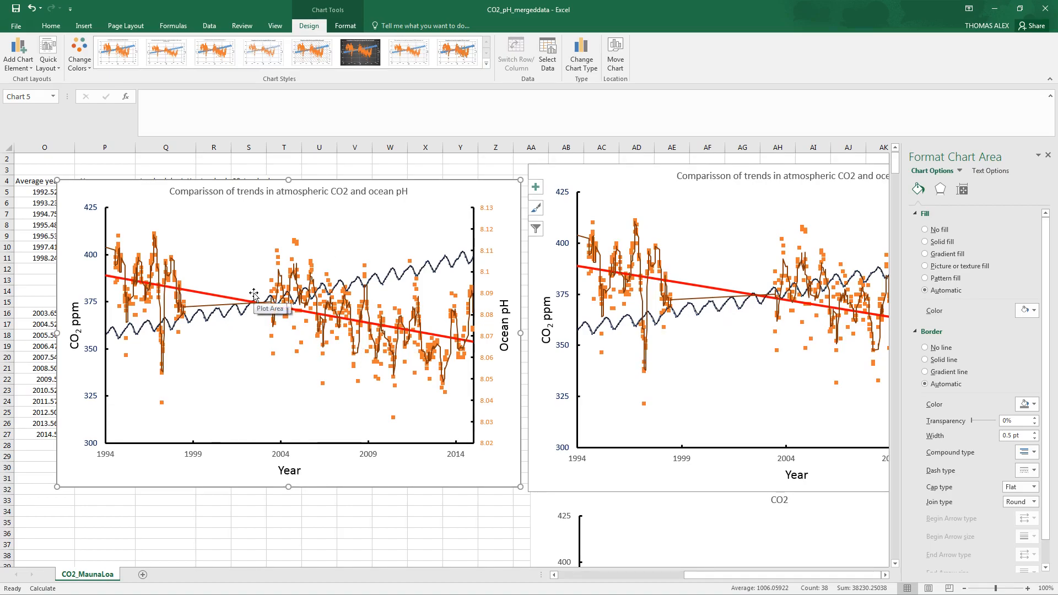
drag(111, 187, 106, 174)
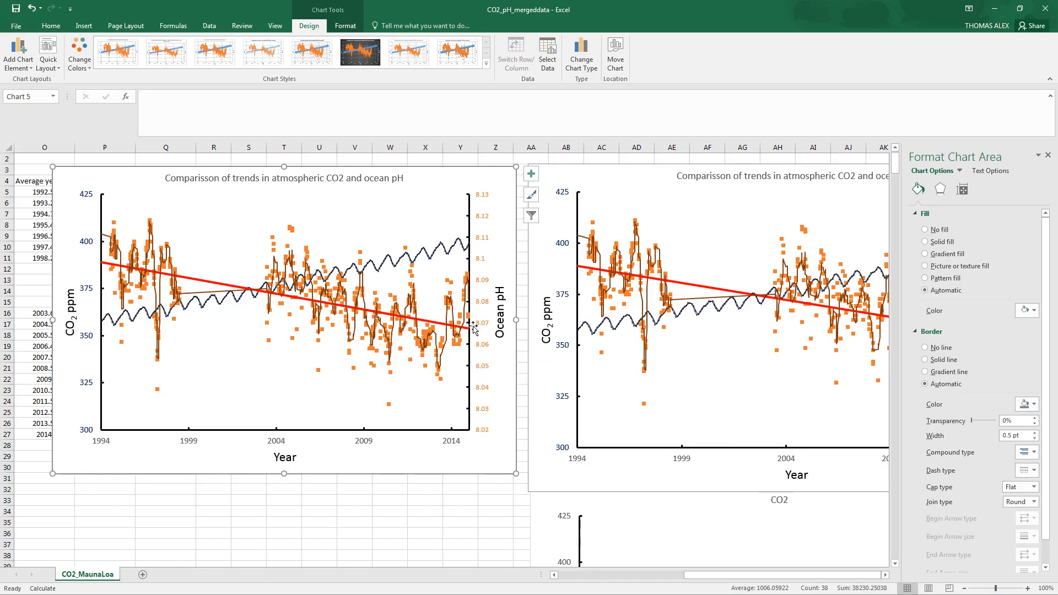
Plot the yearly pH averages series (Series 3) on the secondary axis of the combined chart
click(960, 171)
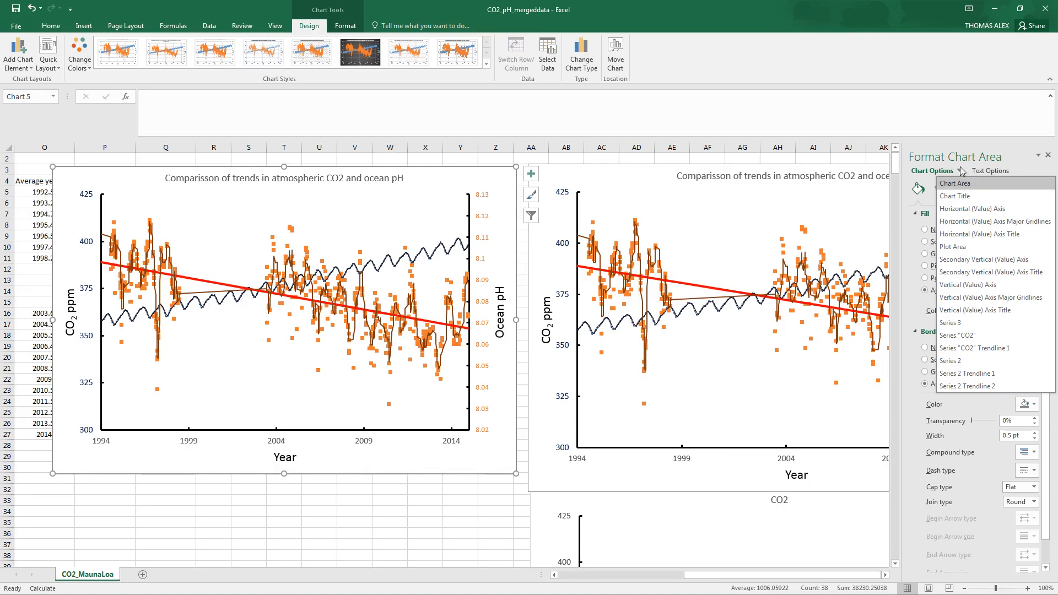
click(960, 324)
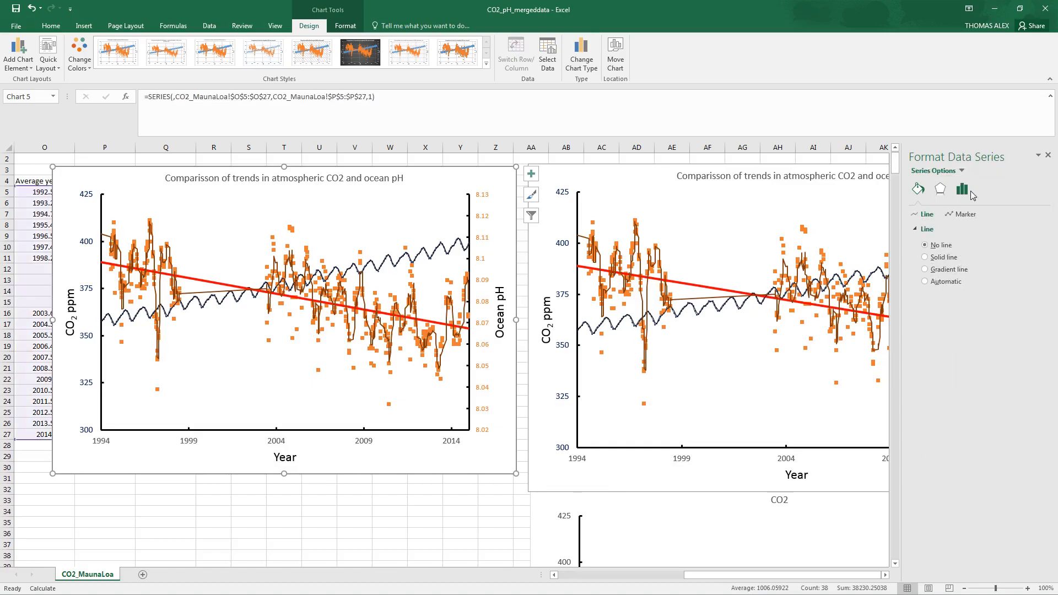
click(962, 189)
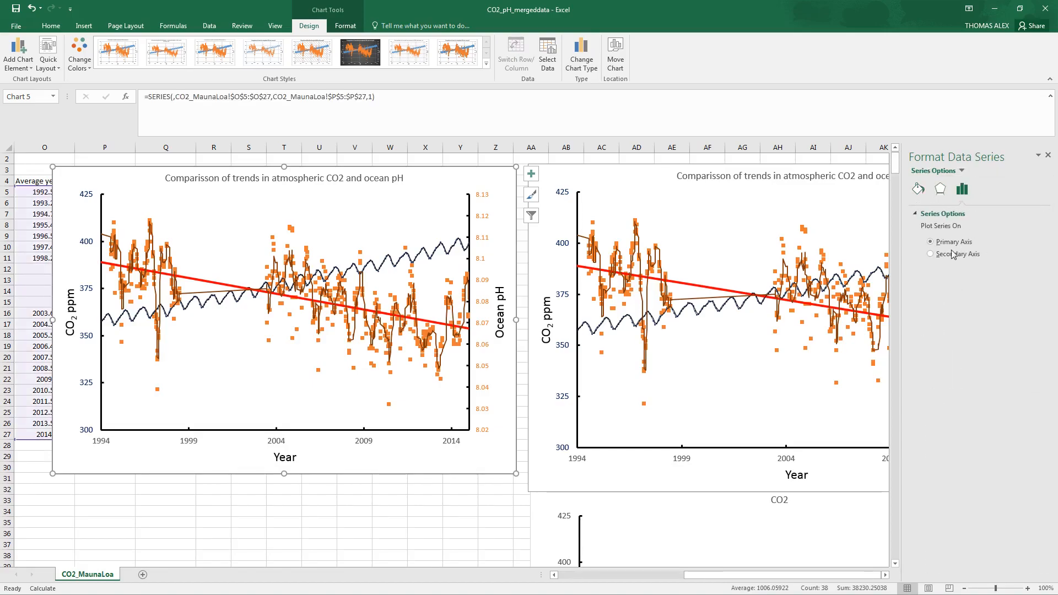
click(948, 259)
Change the yearly pH averages series to built-in square markers of size 11
click(921, 196)
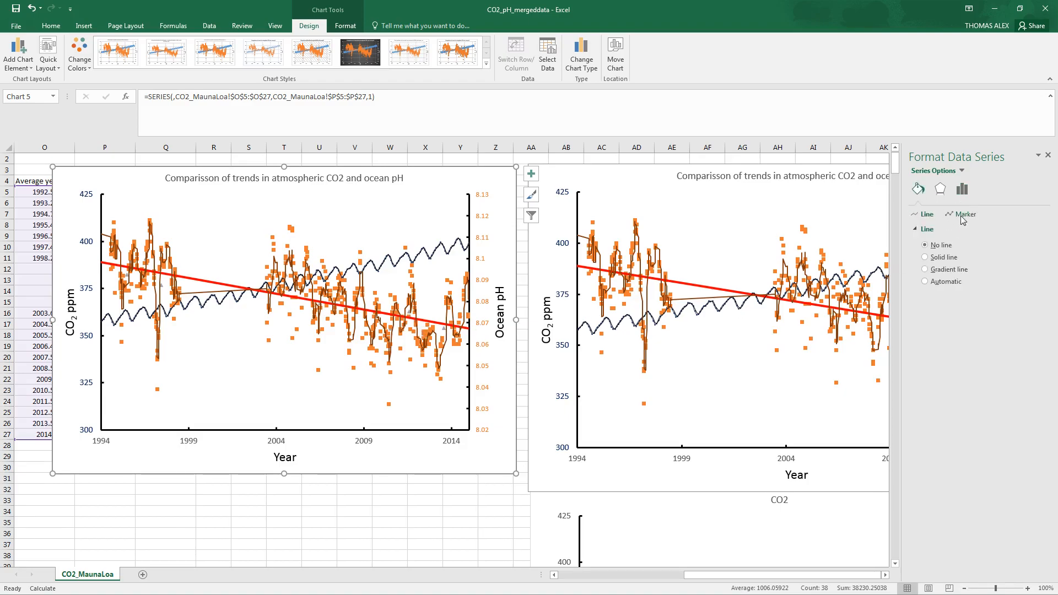
click(962, 217)
click(915, 230)
click(925, 269)
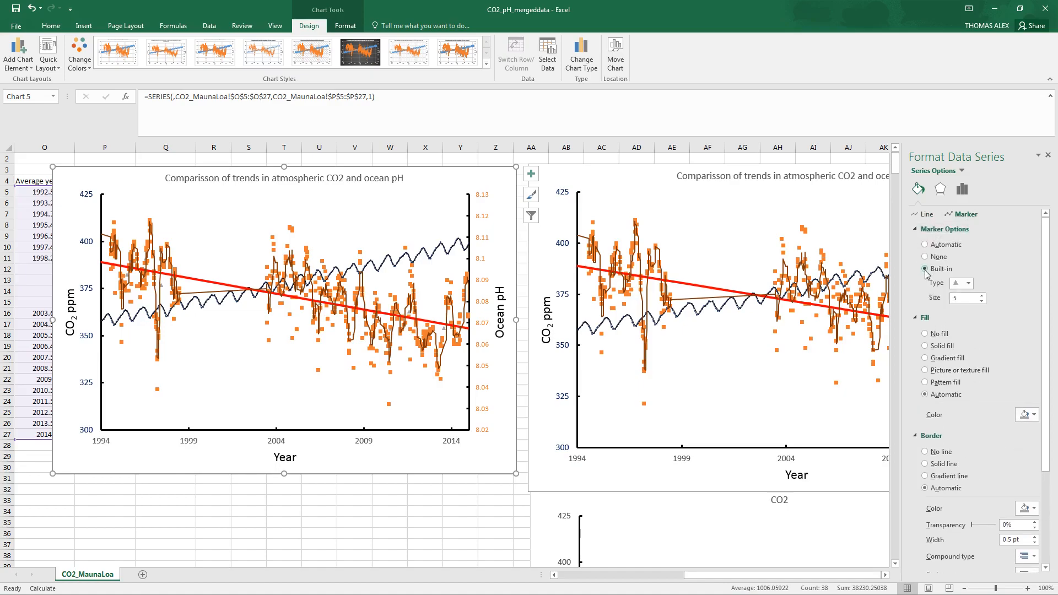
click(968, 283)
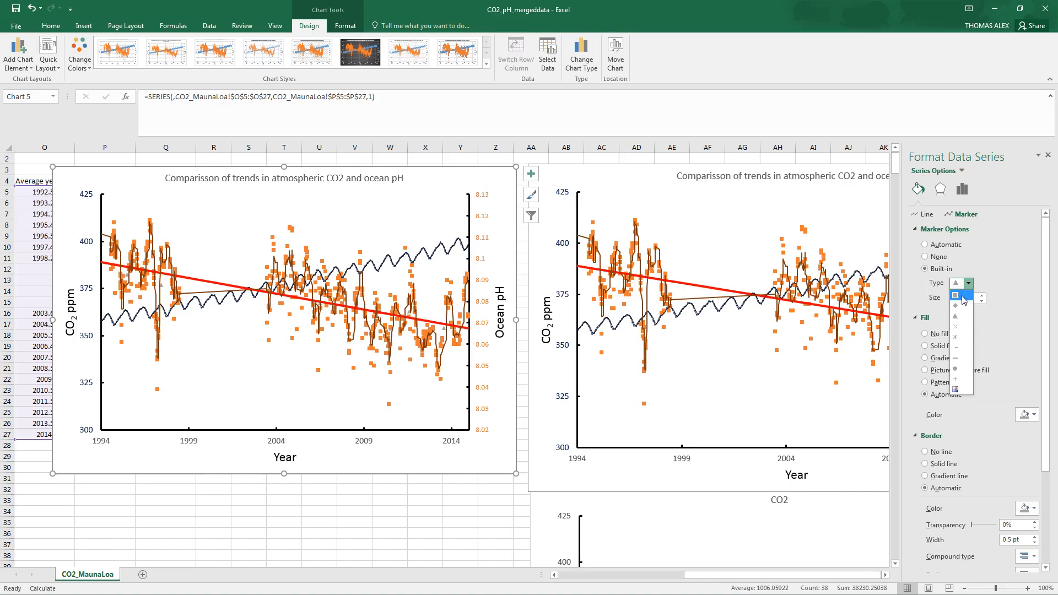
click(958, 296)
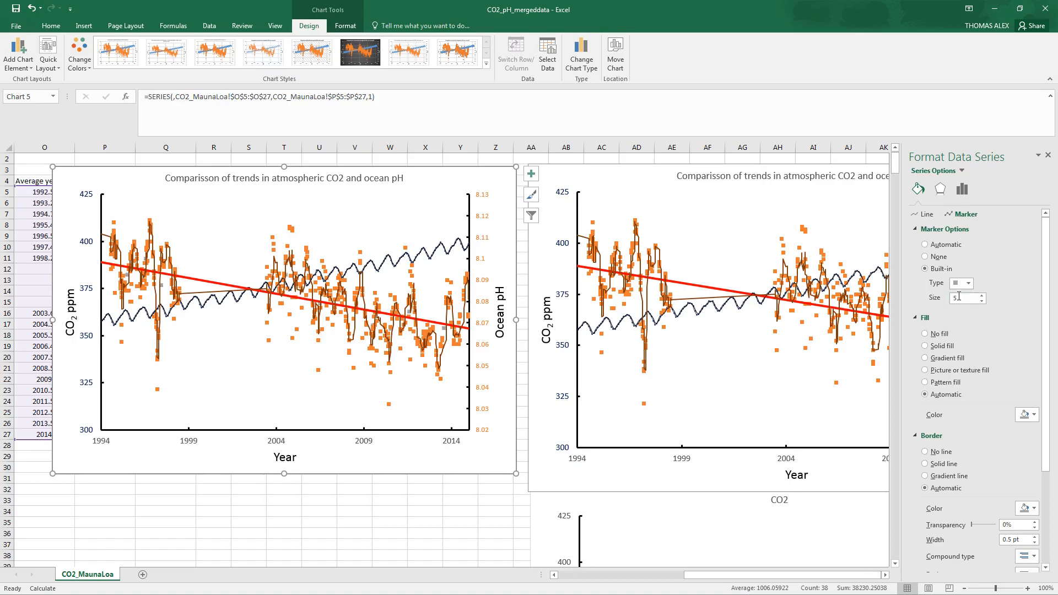
click(982, 295)
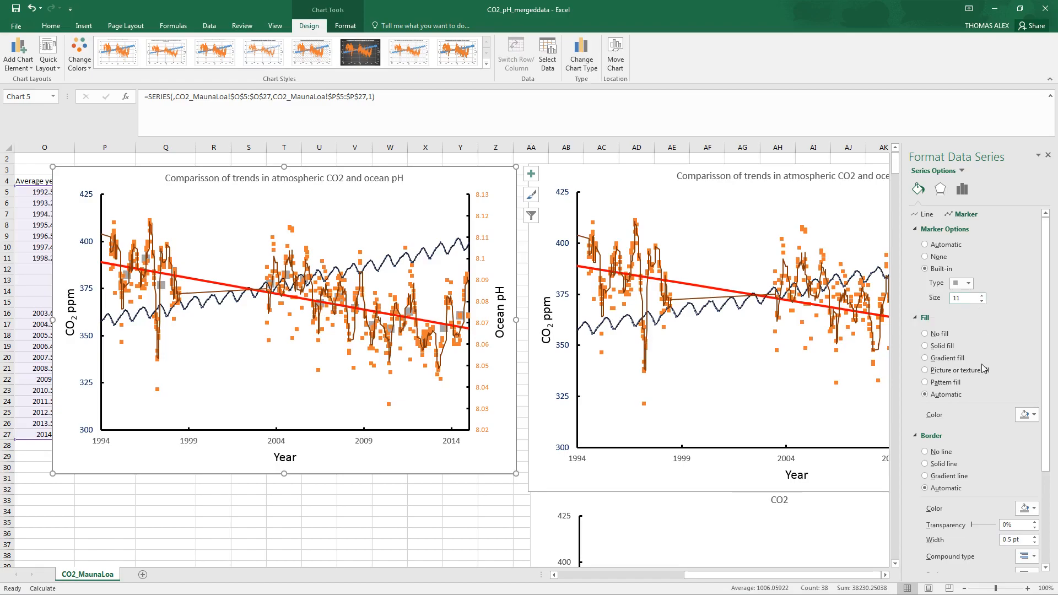
Fill the yearly average markers with solid yellow and give them a solid red border 1.75 pt wide
click(1034, 416)
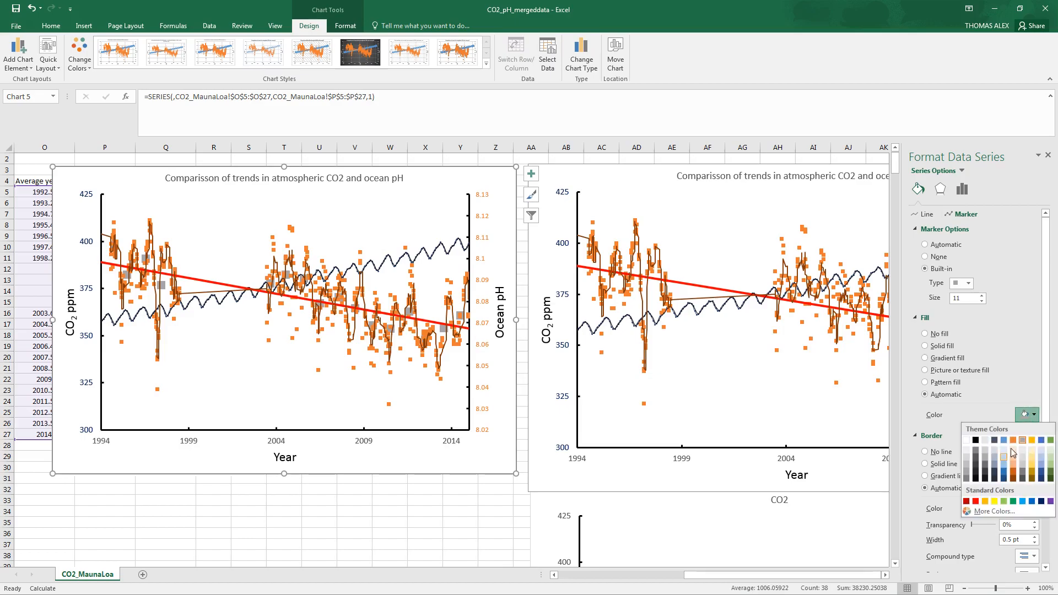
click(994, 503)
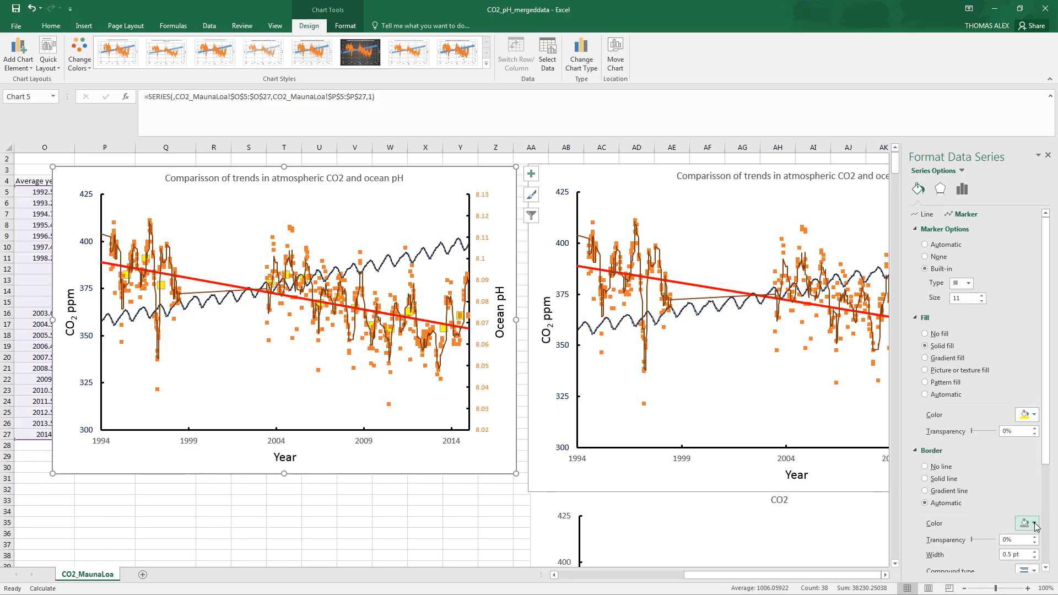
click(1033, 523)
click(975, 500)
click(1034, 552)
click(1034, 552)
click(1034, 552)
click(1034, 552)
click(1034, 552)
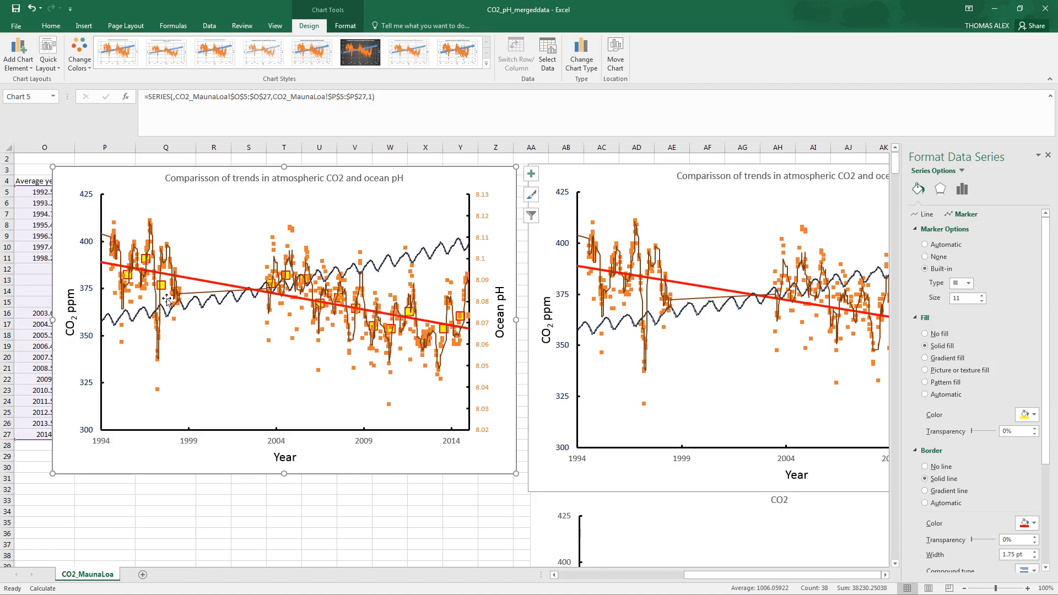
Rename the yearly averages series in the chart's data source as "annual pH means"
right_click(218, 337)
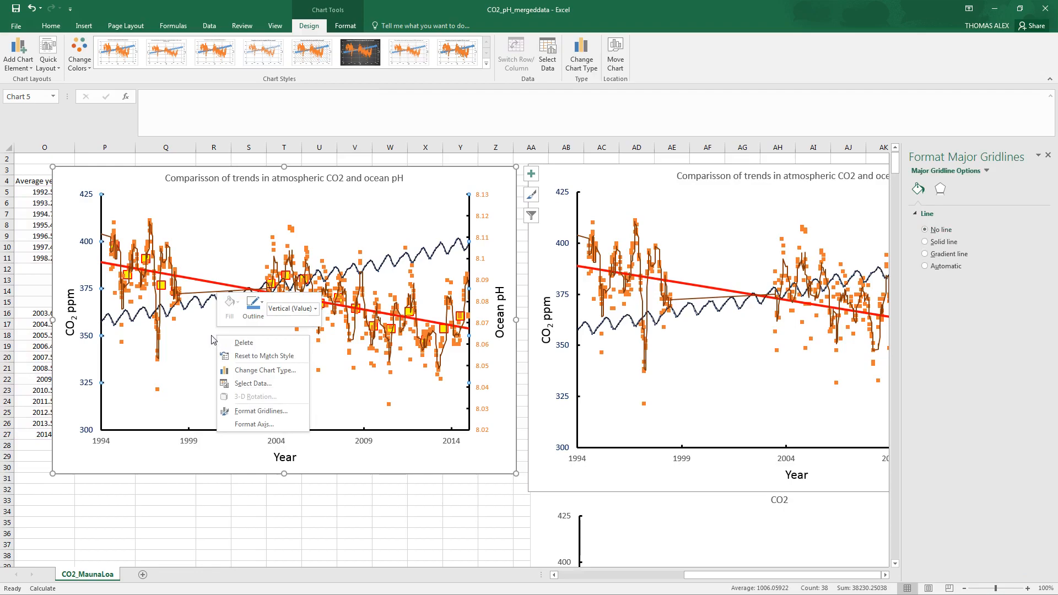
click(256, 384)
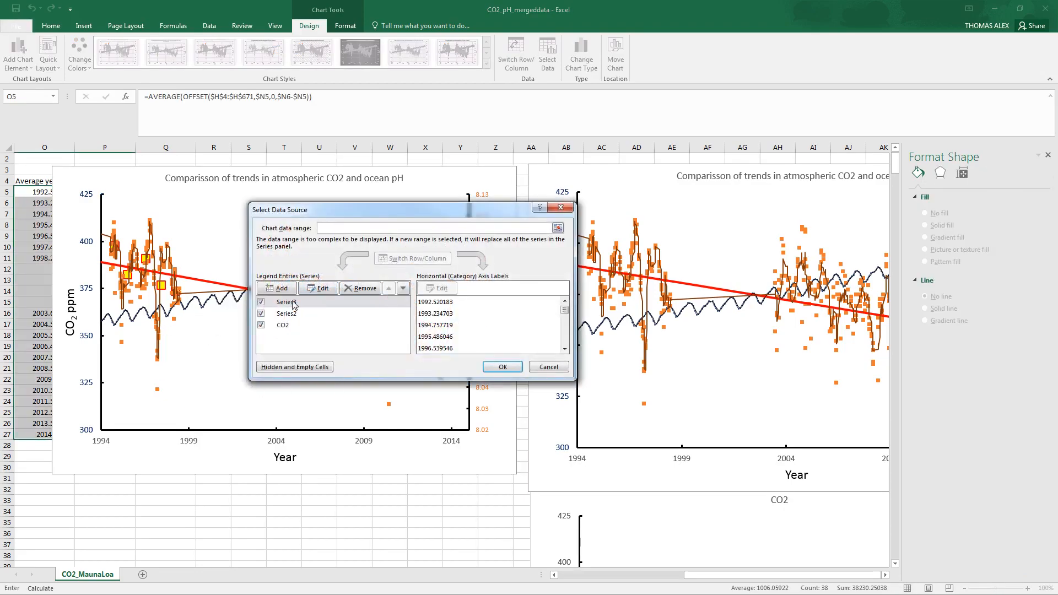
click(322, 290)
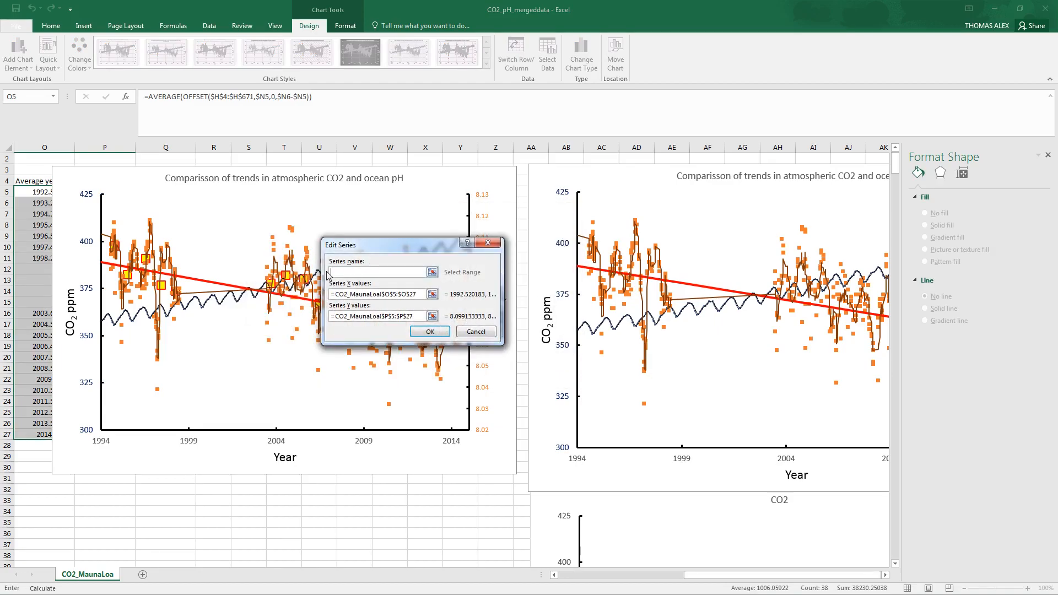
text(annual)
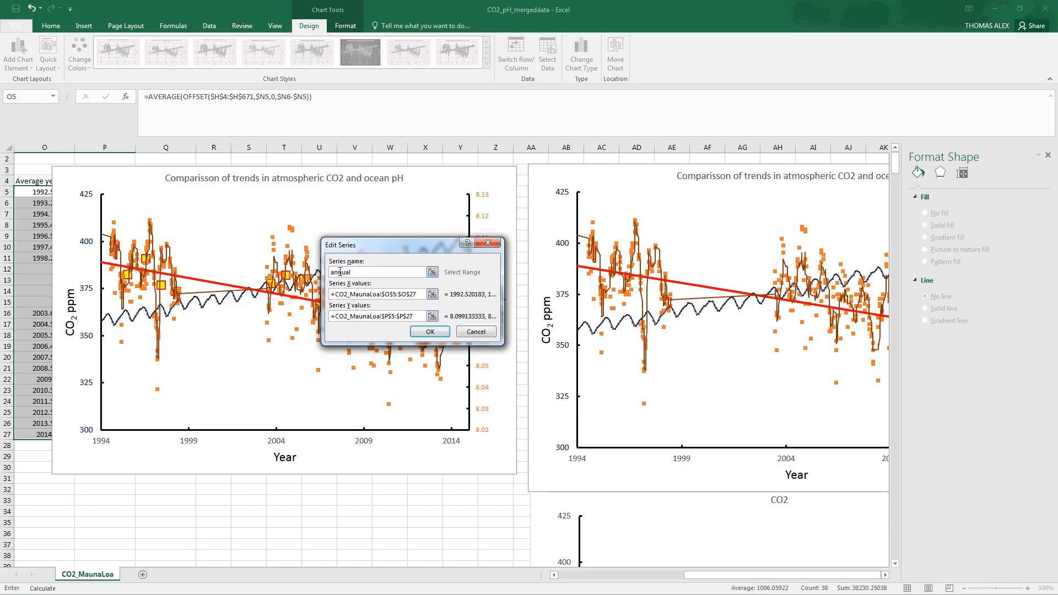
text( pH )
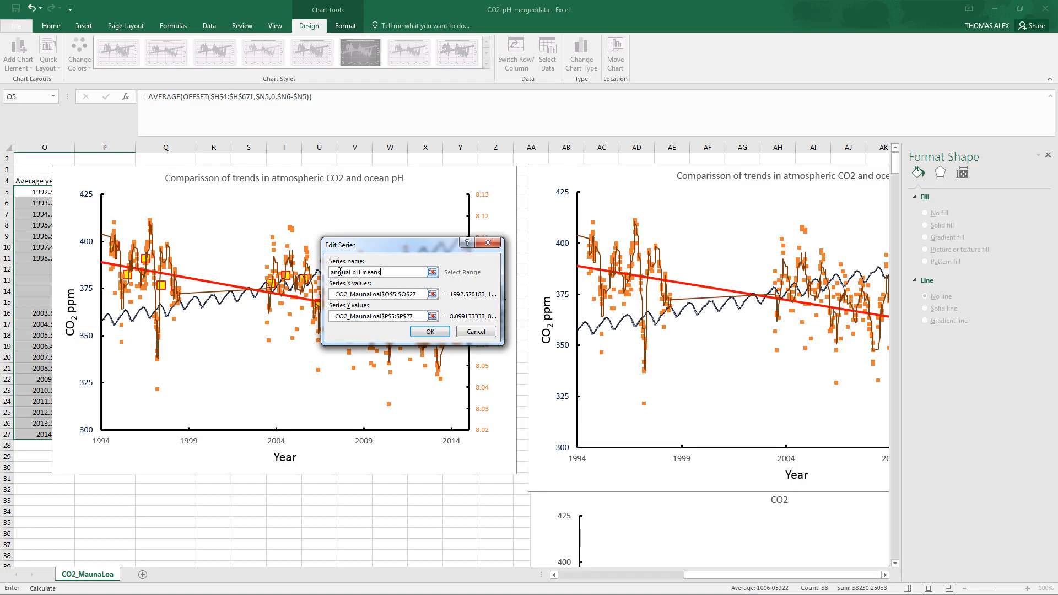
text(means)
click(430, 331)
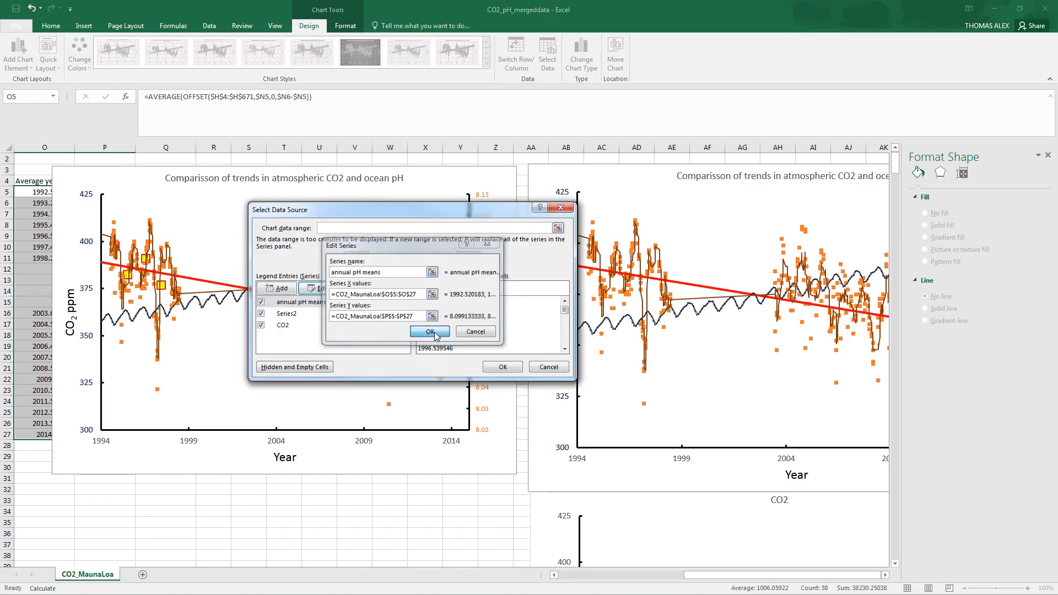
Reorder the chart's series so that annual pH means comes last, below Series2 and CO2, and apply the change
click(282, 305)
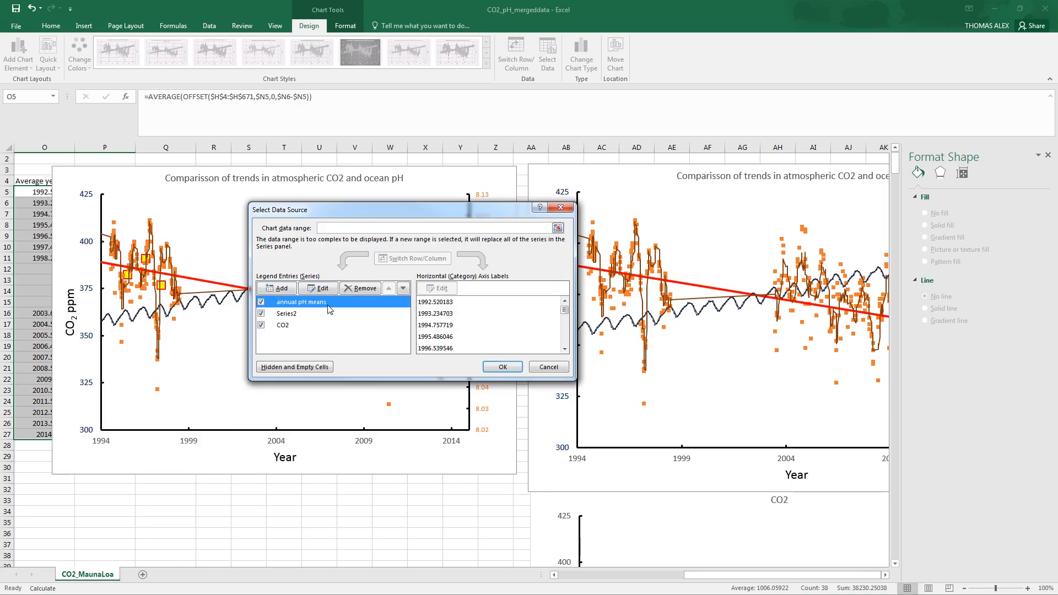
click(404, 289)
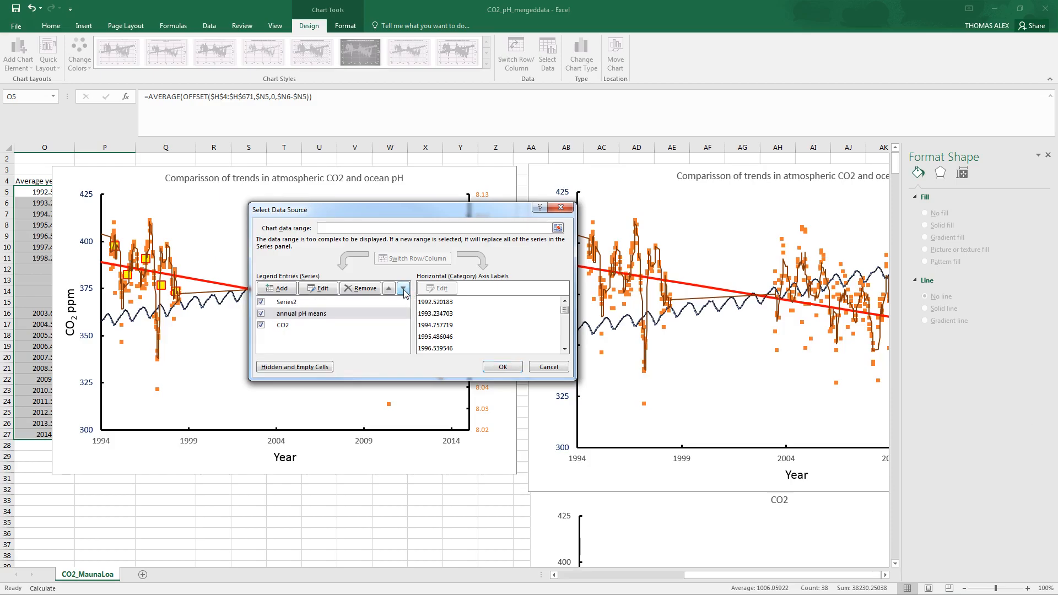
click(404, 289)
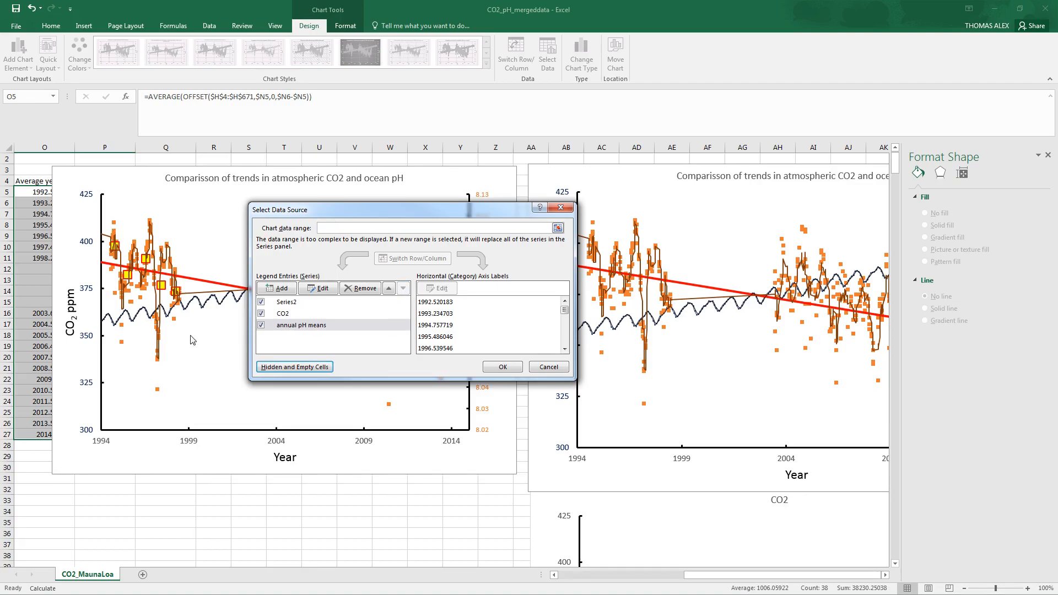
click(502, 367)
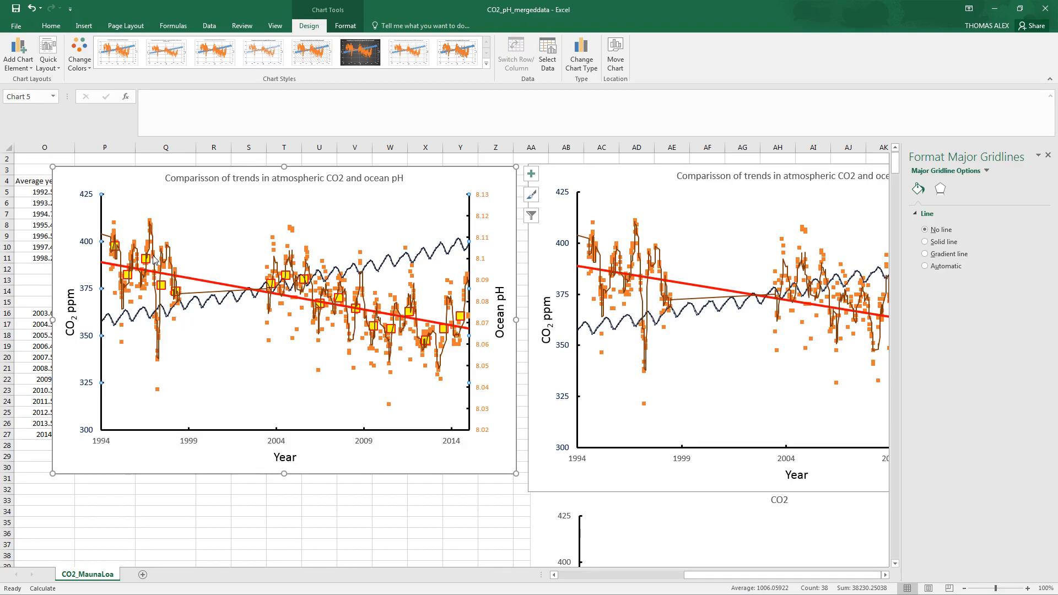
Add a legend to the combined chart and arrange it in two columns in the empty lower part of the plot
click(31, 71)
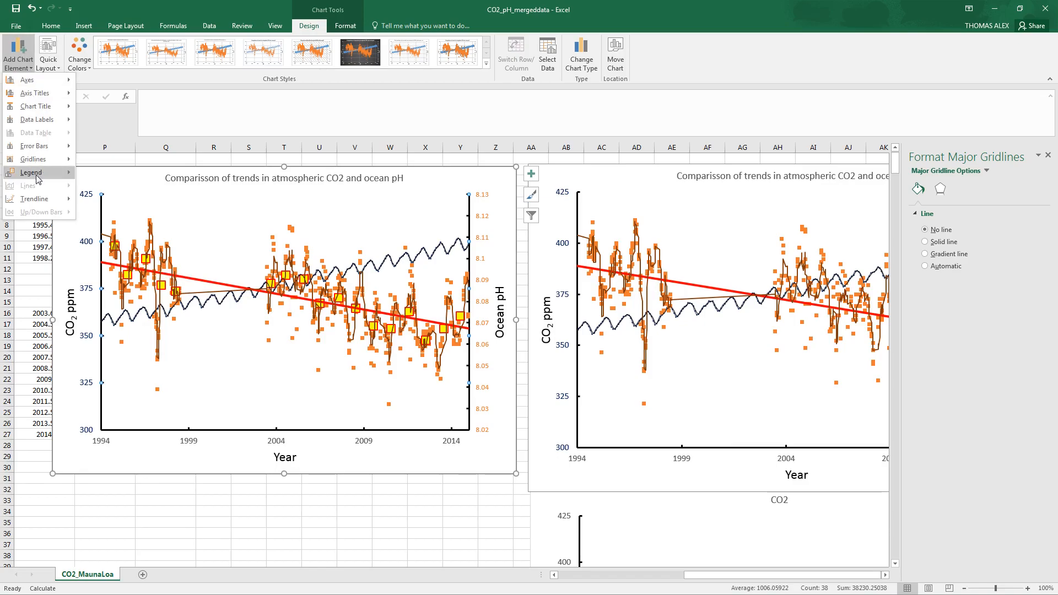
mouse_move(36, 178)
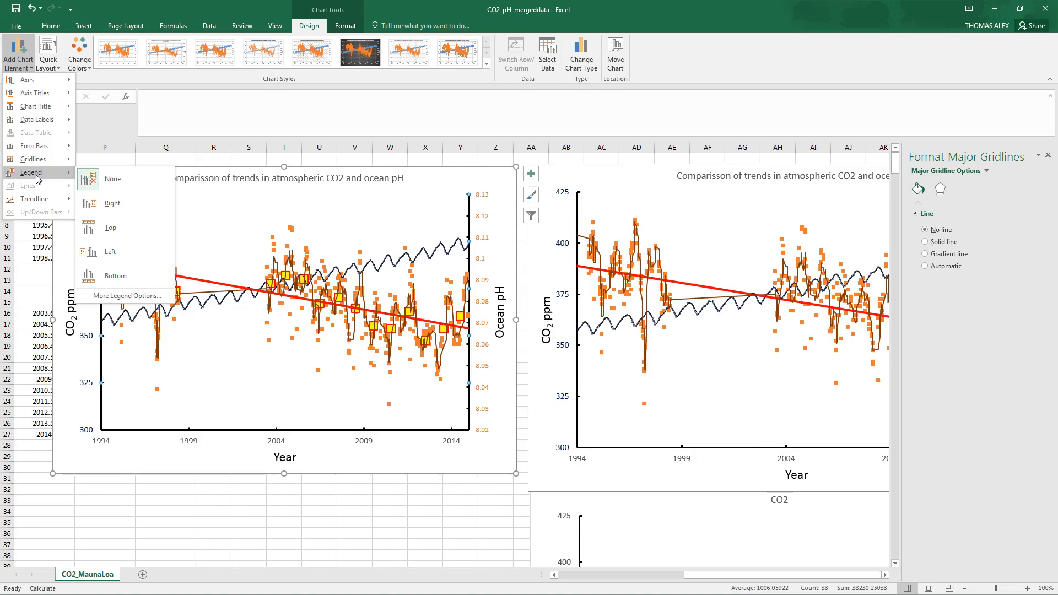
click(103, 204)
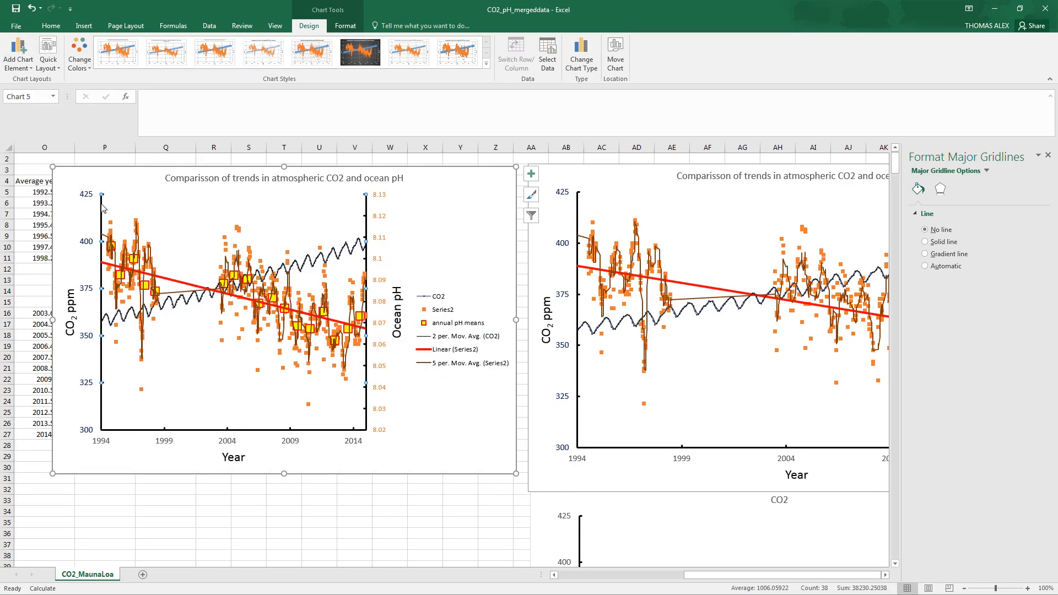
click(453, 324)
drag(413, 329, 274, 328)
drag(396, 296, 277, 387)
Widen the plot area to fill the chart and move the combined chart off the yearly averages table
click(337, 304)
drag(366, 312, 475, 312)
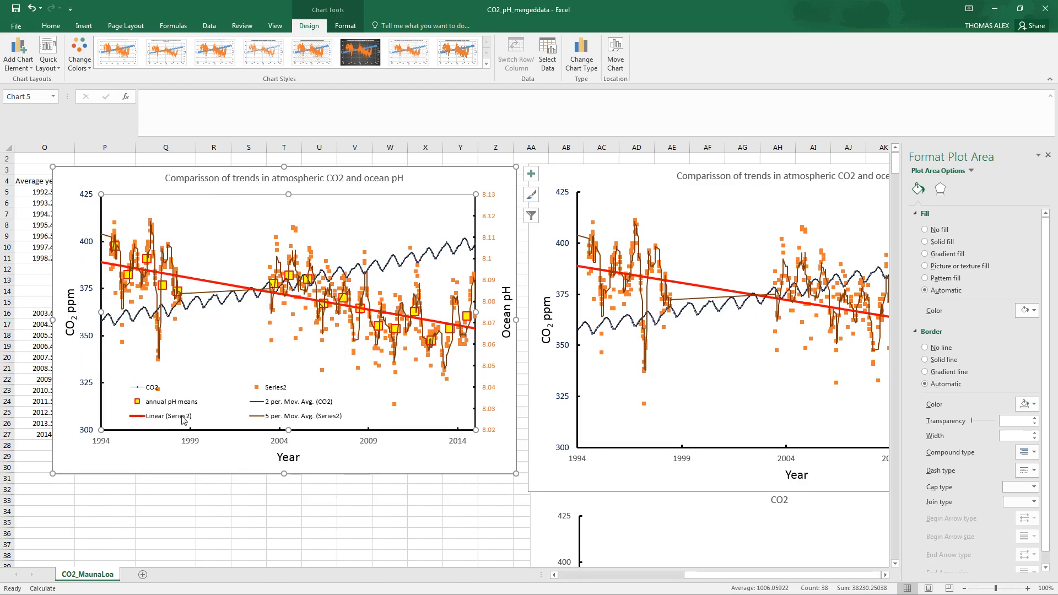
click(214, 405)
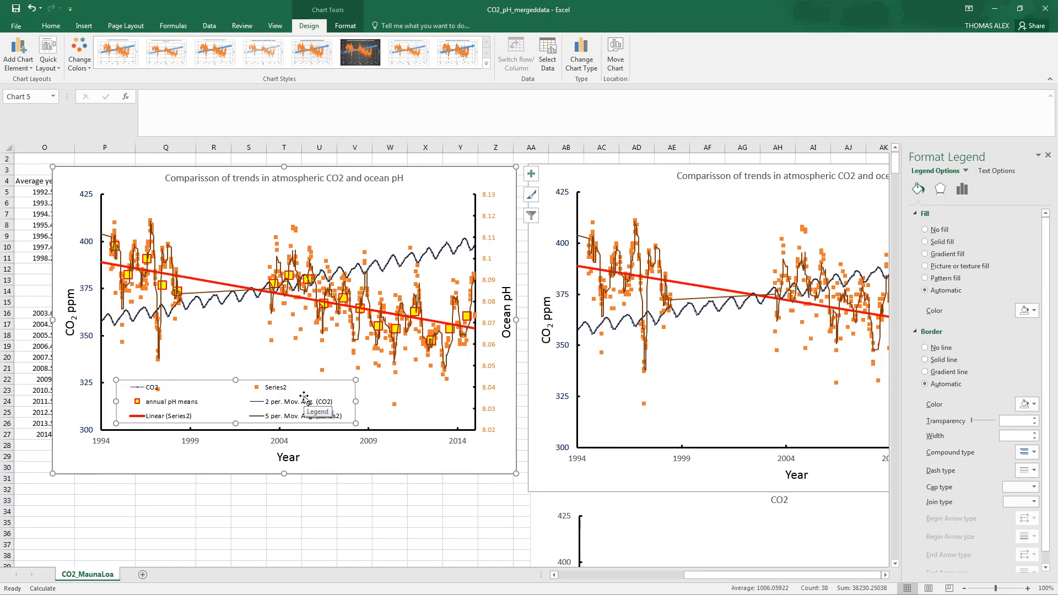
drag(92, 173, 391, 175)
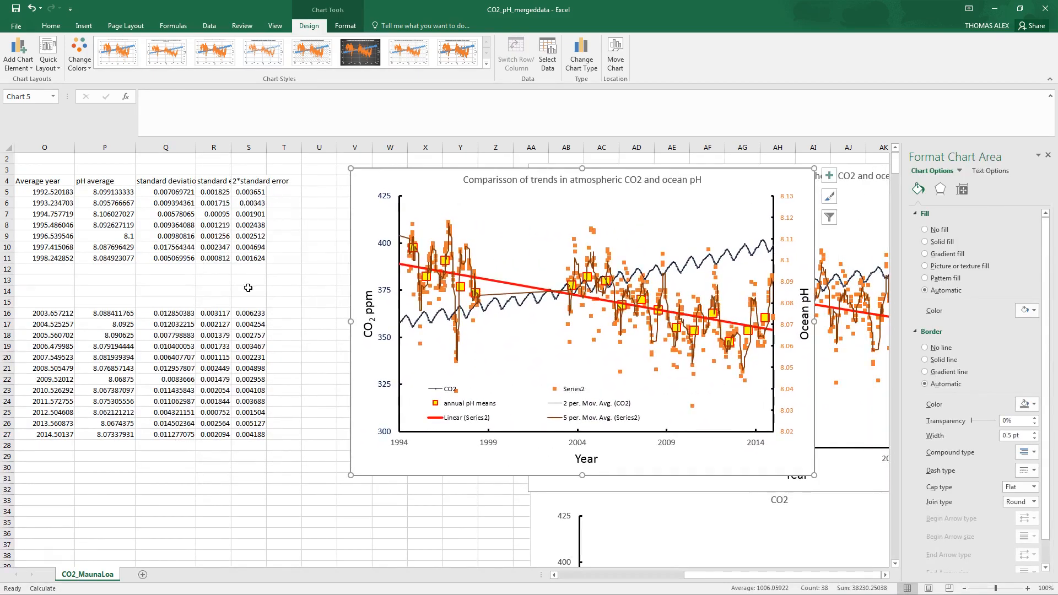
Add percentage error bars to the annual pH means series
click(463, 292)
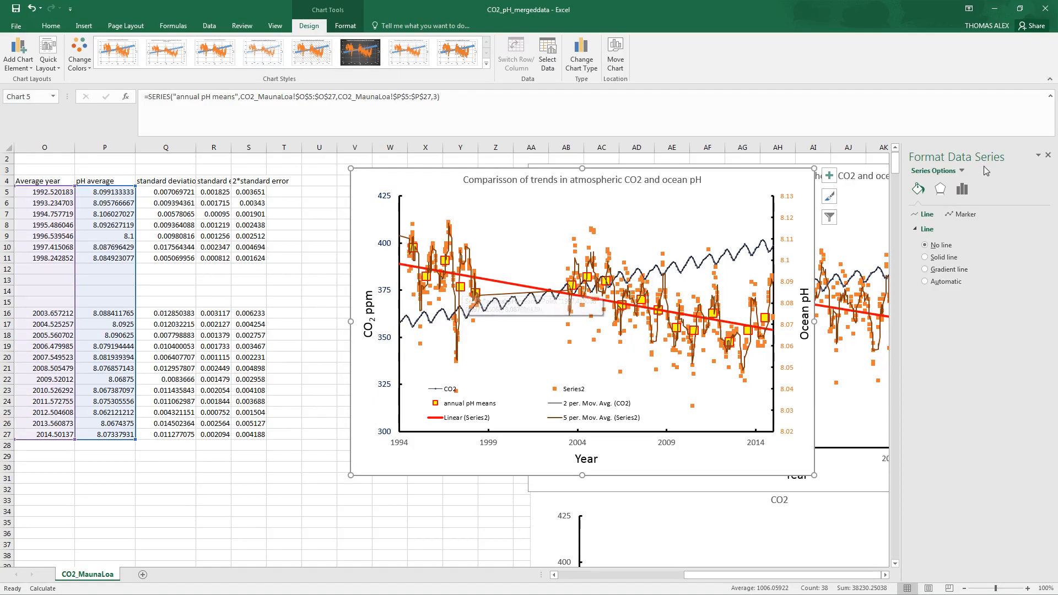
click(962, 171)
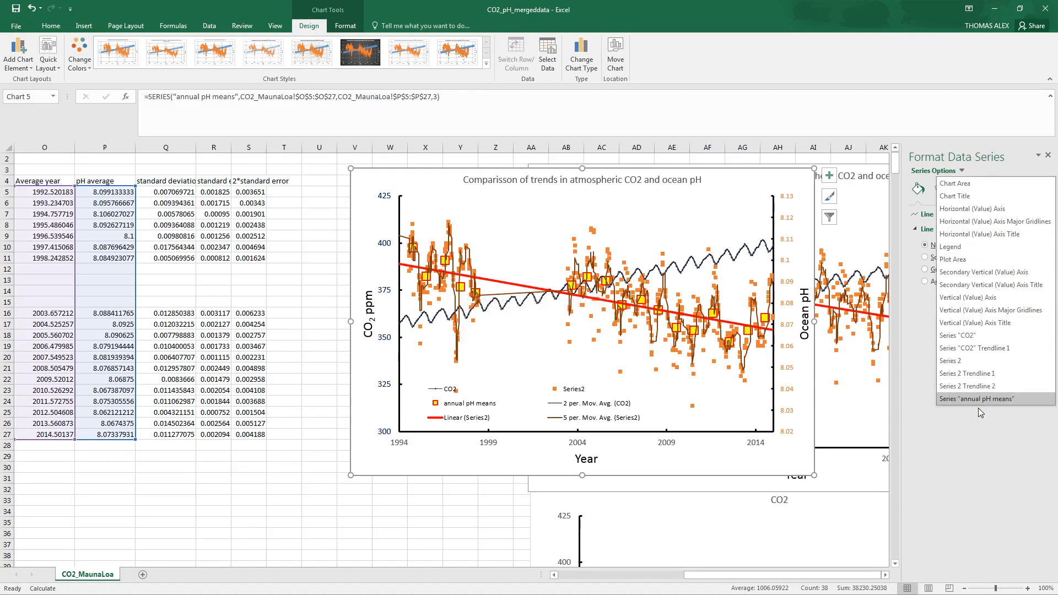
click(1008, 400)
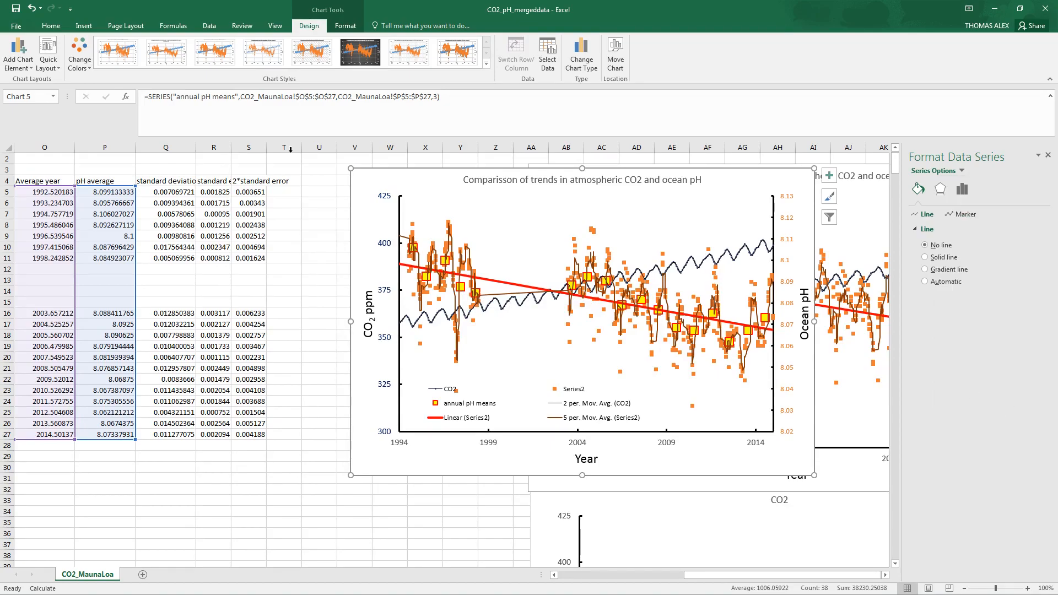
click(26, 68)
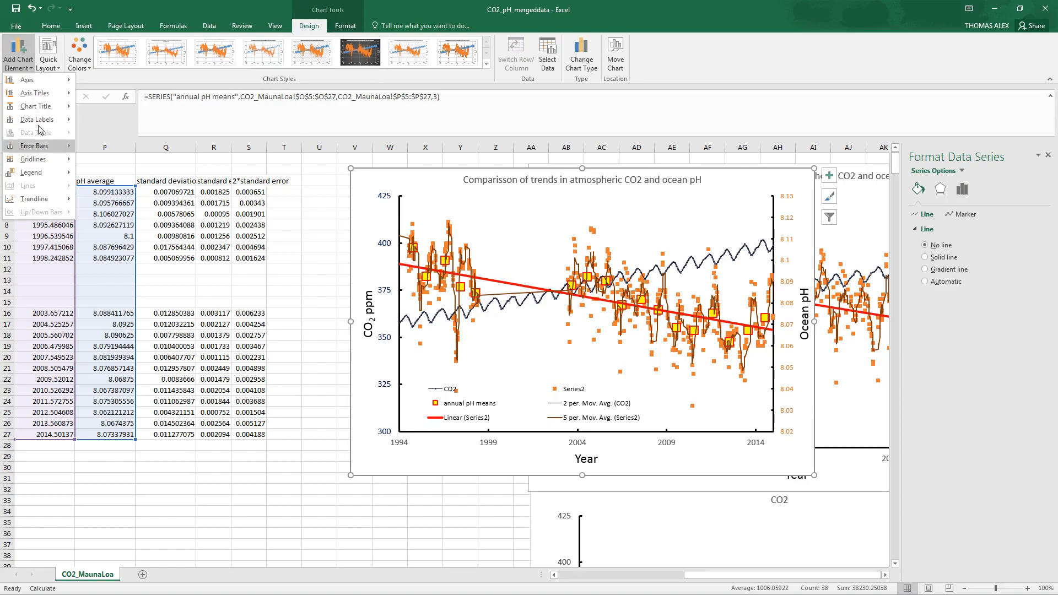
mouse_move(49, 148)
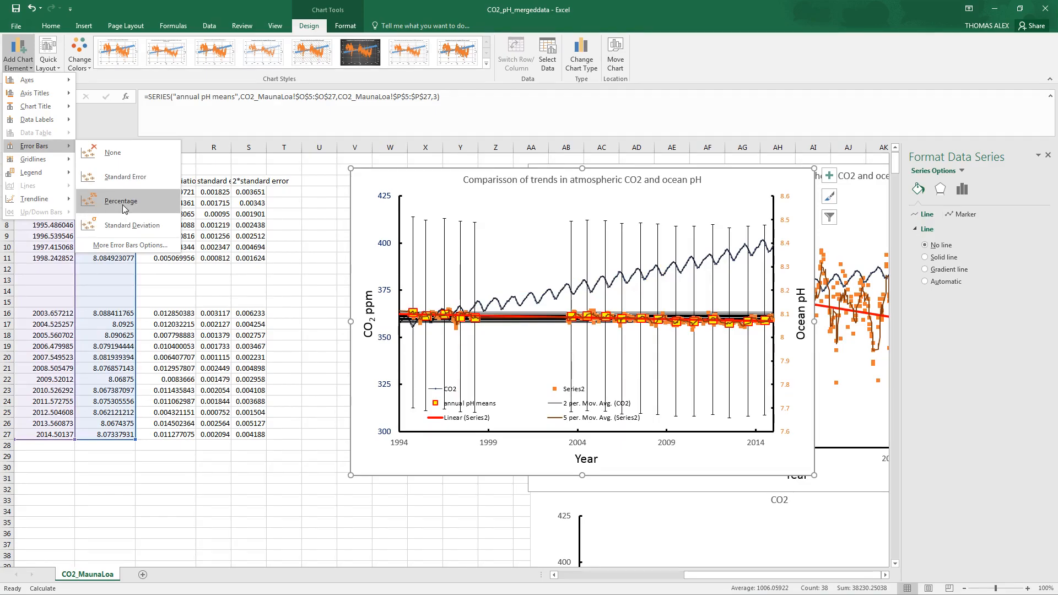
click(126, 202)
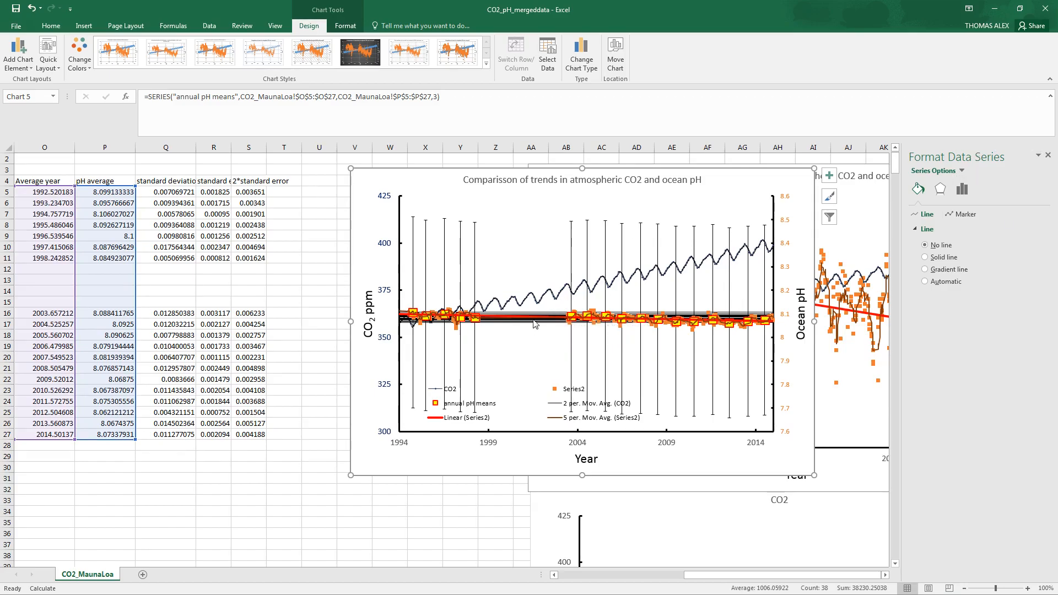
Delete the horizontal error bars from the annual pH means series
click(963, 172)
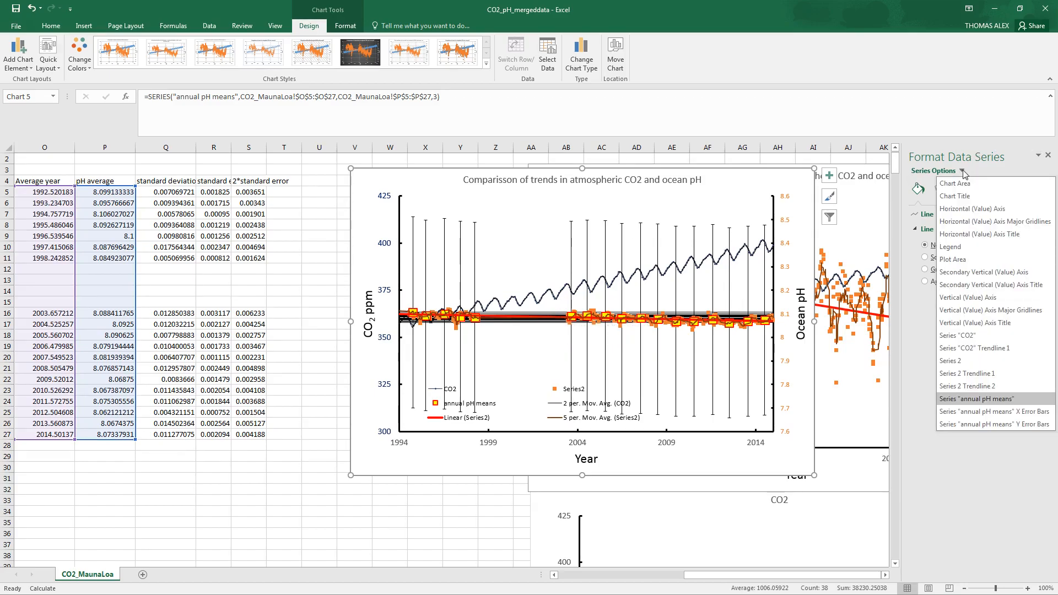
click(1014, 415)
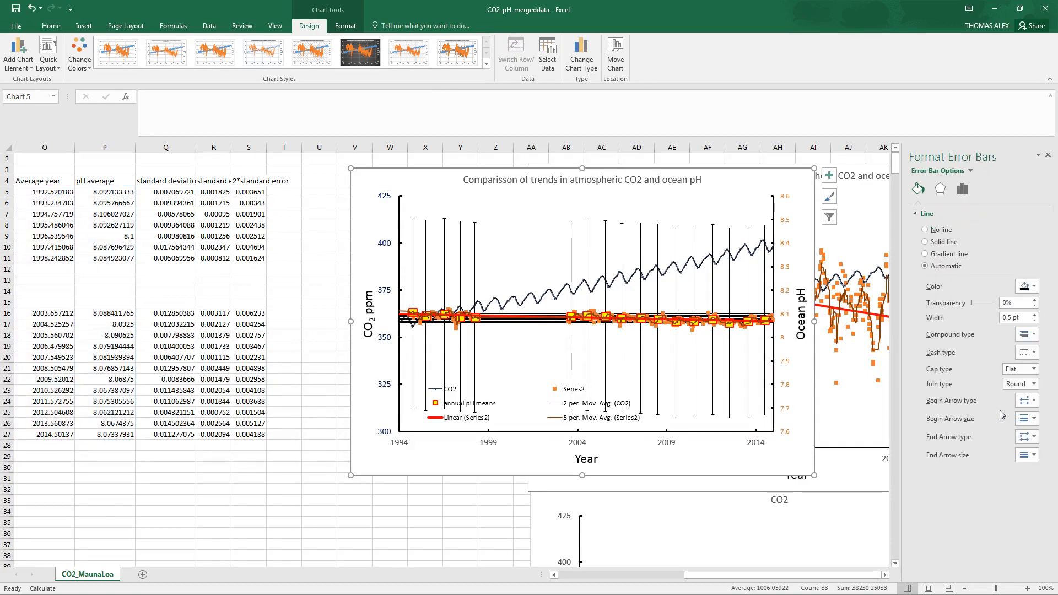
key(Delete)
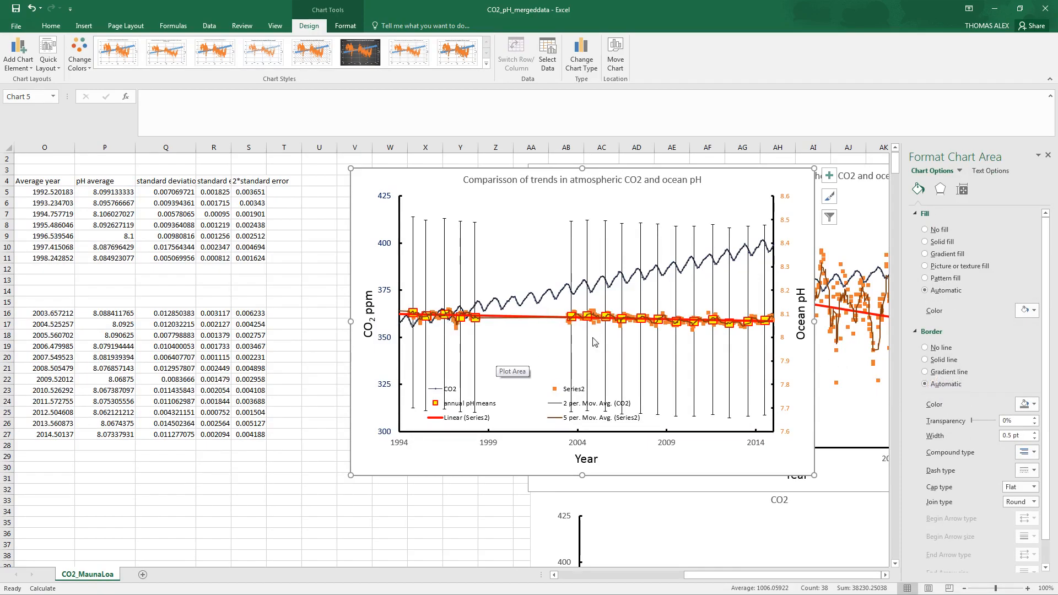
Format the vertical error bars of annual pH means with end caps and a solid red line 1.5 pt wide
click(572, 228)
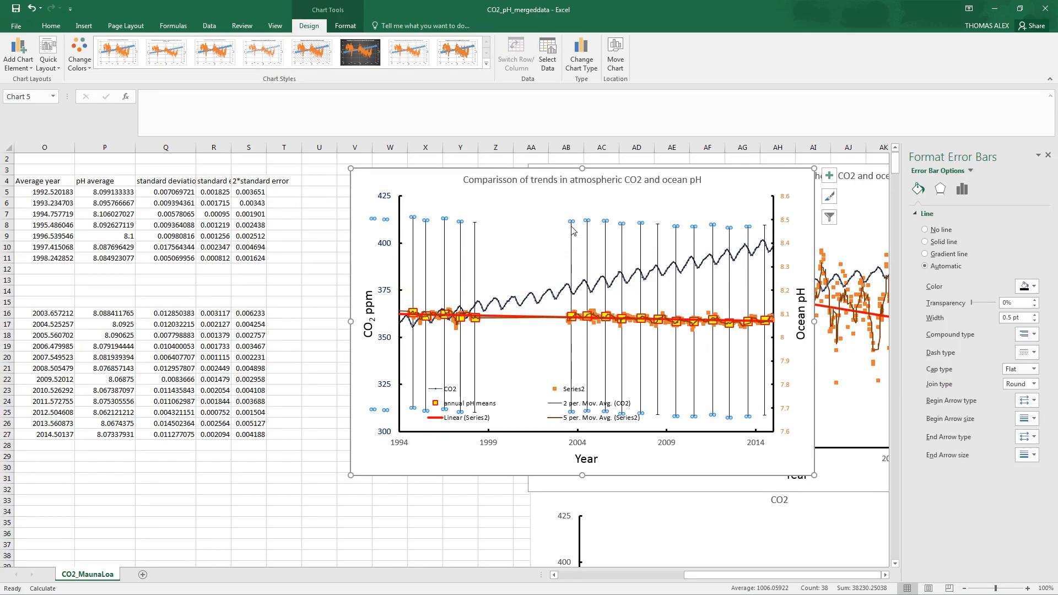
click(962, 191)
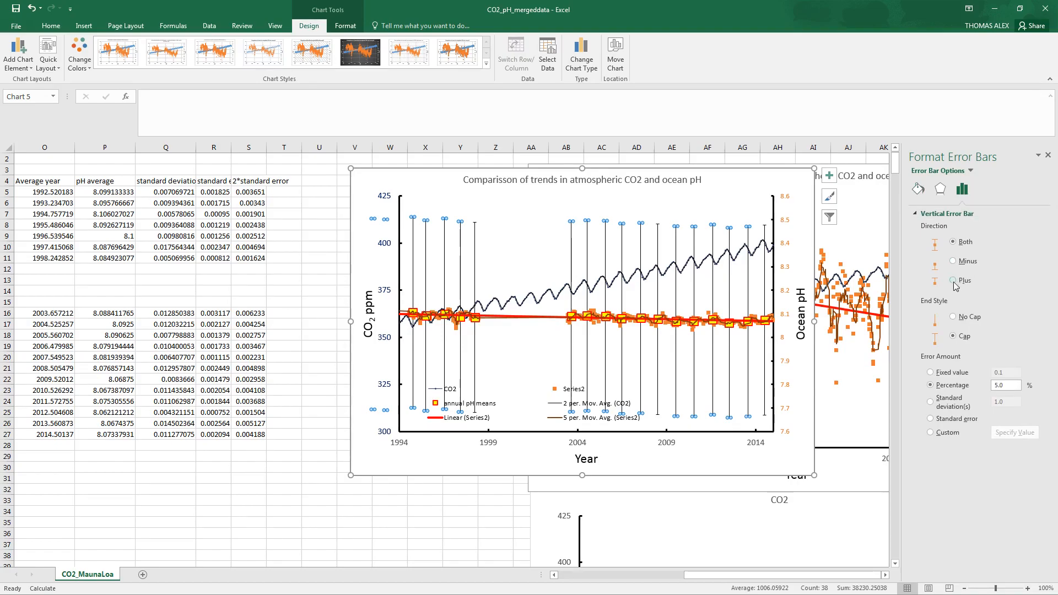
click(954, 317)
click(953, 336)
click(918, 190)
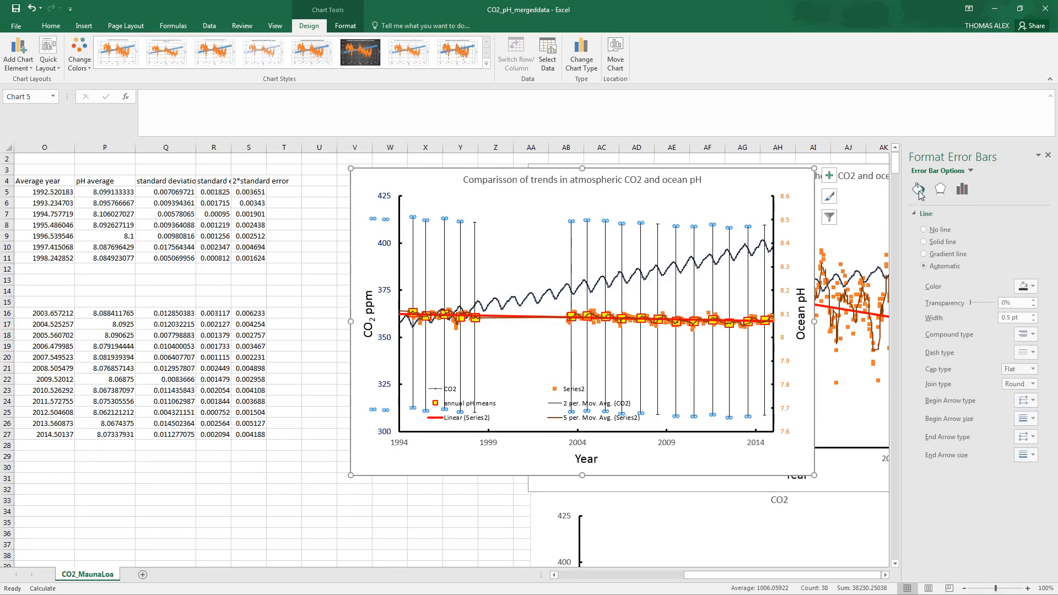
click(1034, 287)
click(976, 373)
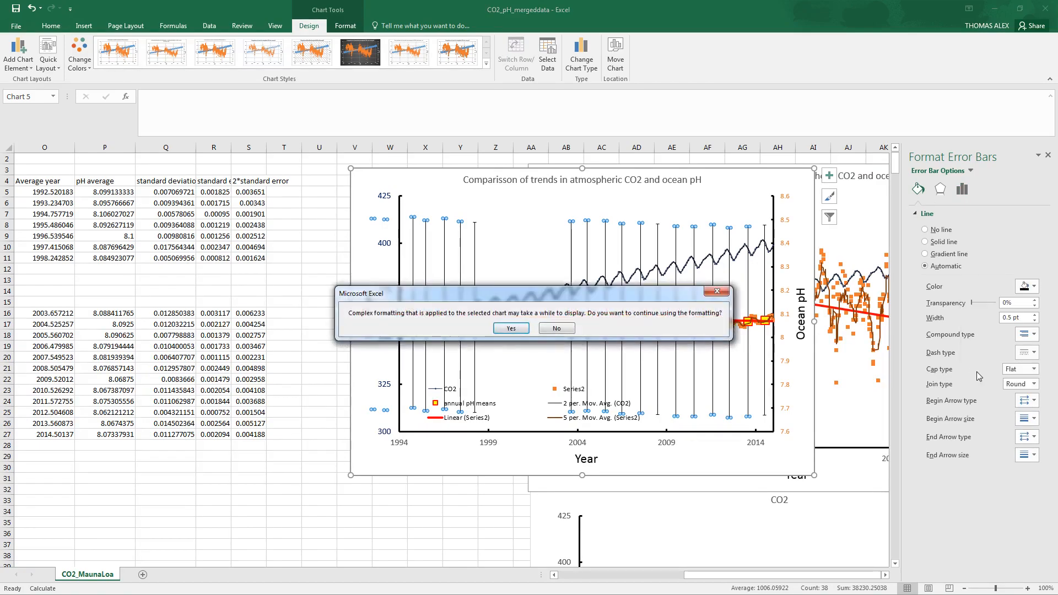
click(502, 330)
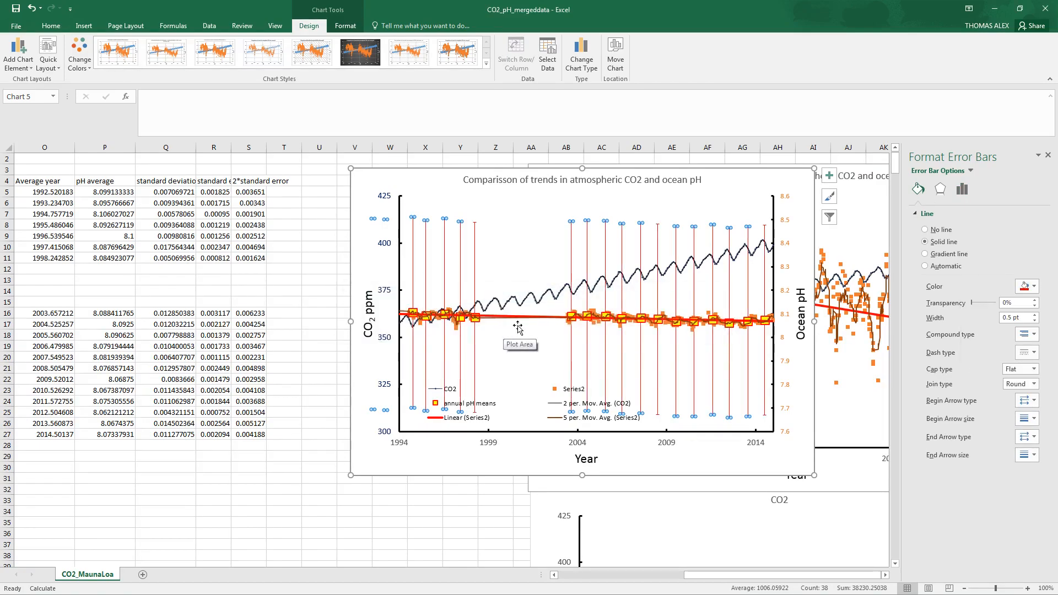
click(1034, 314)
click(1034, 314)
click(1034, 315)
click(1034, 315)
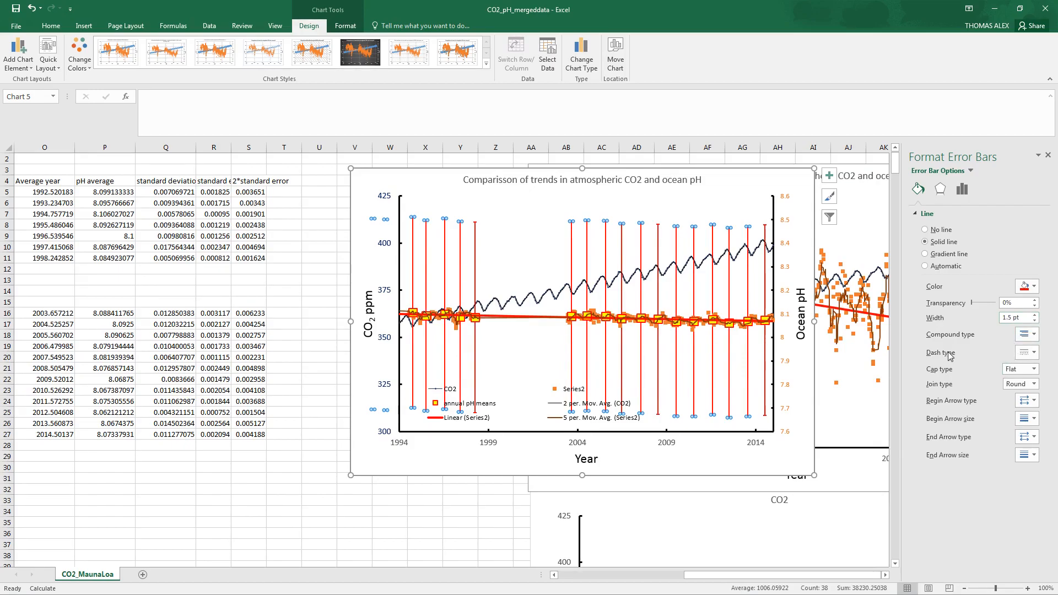
click(962, 189)
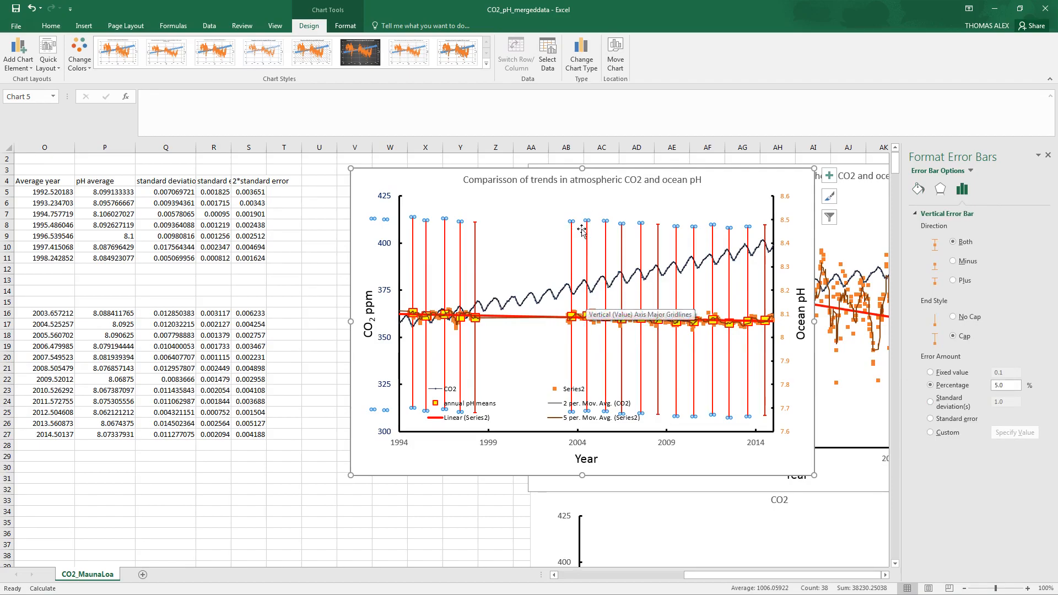
click(940, 378)
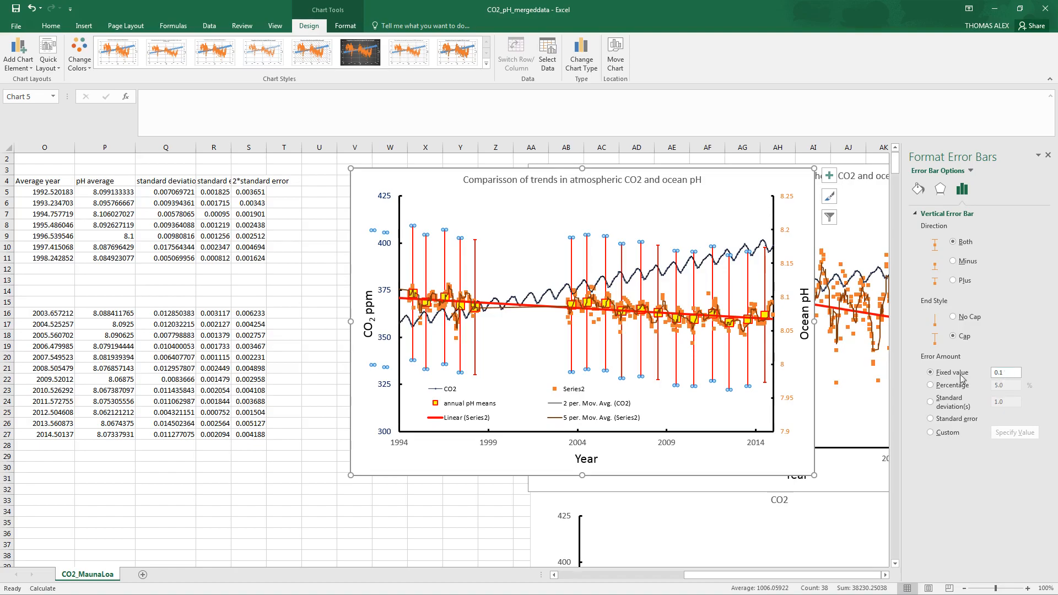
drag(254, 190, 256, 435)
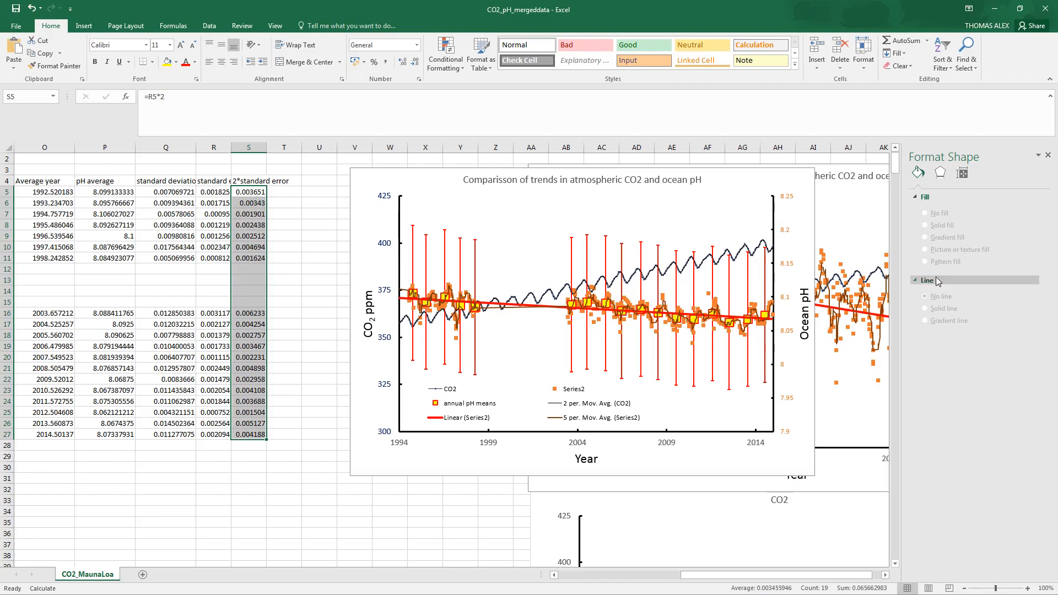
click(587, 248)
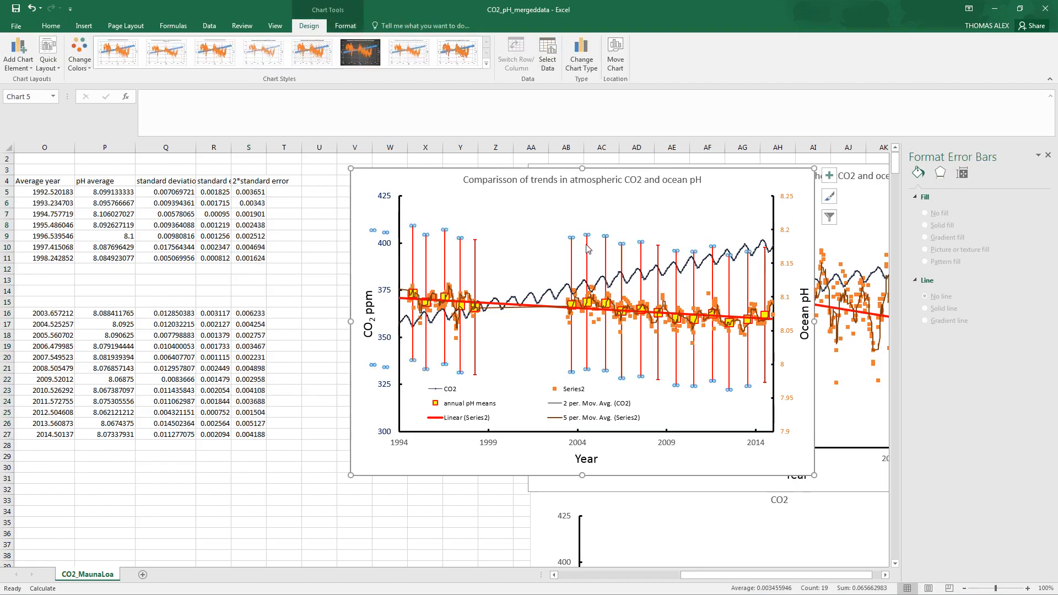
Set a custom error amount for the vertical error bars, using the 2*standard error values in S5:S27 for both positive and negative errors
click(930, 432)
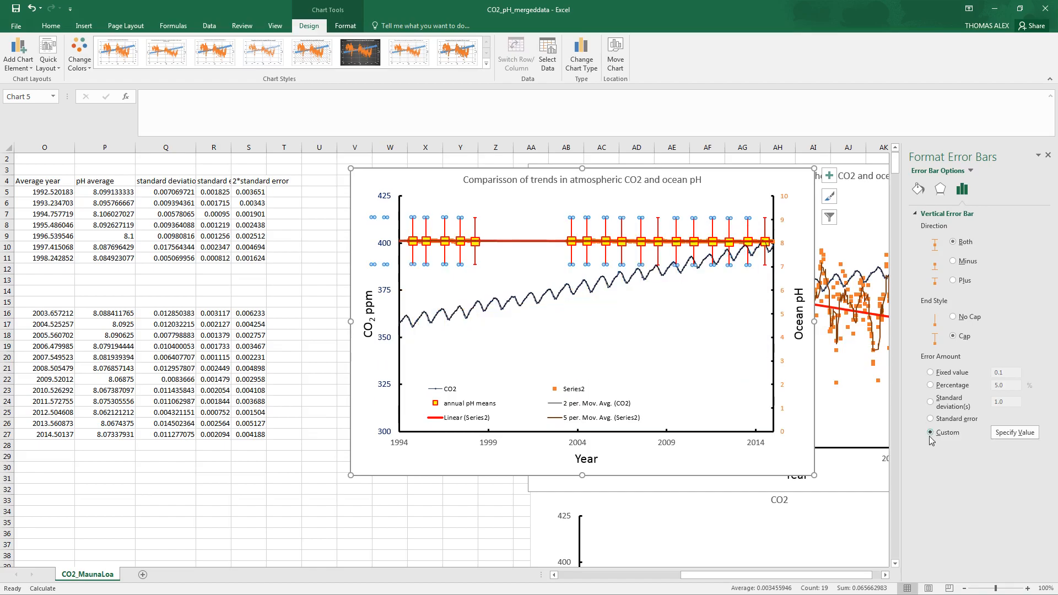
click(1014, 432)
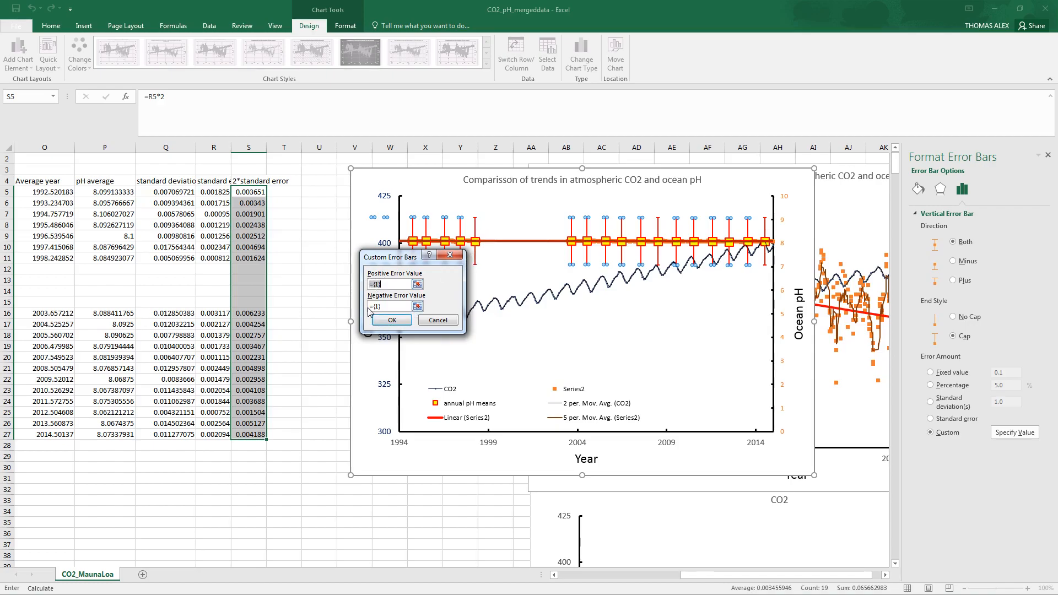
click(417, 284)
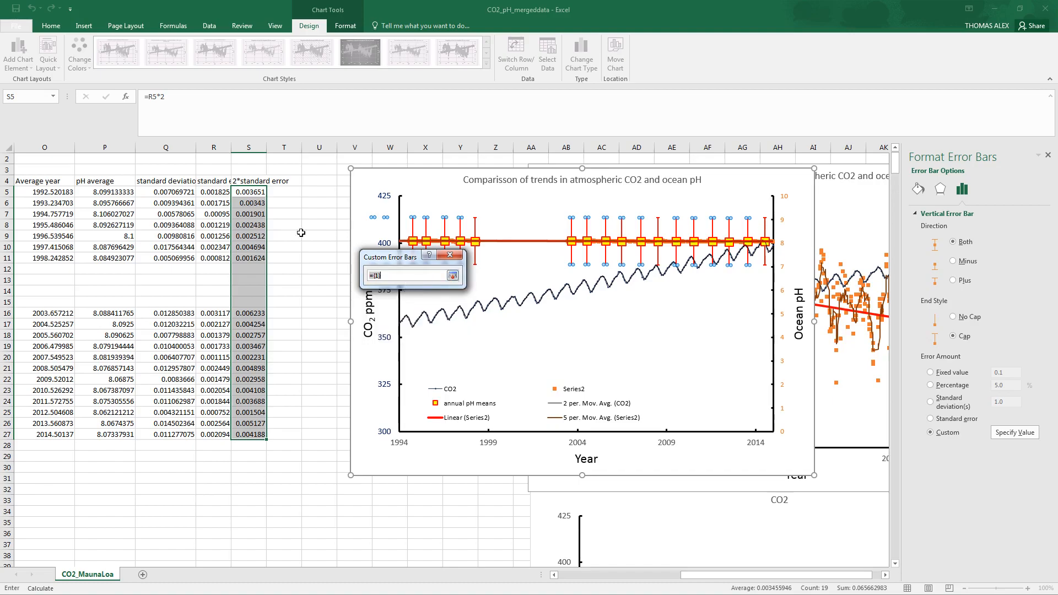
drag(249, 192, 263, 431)
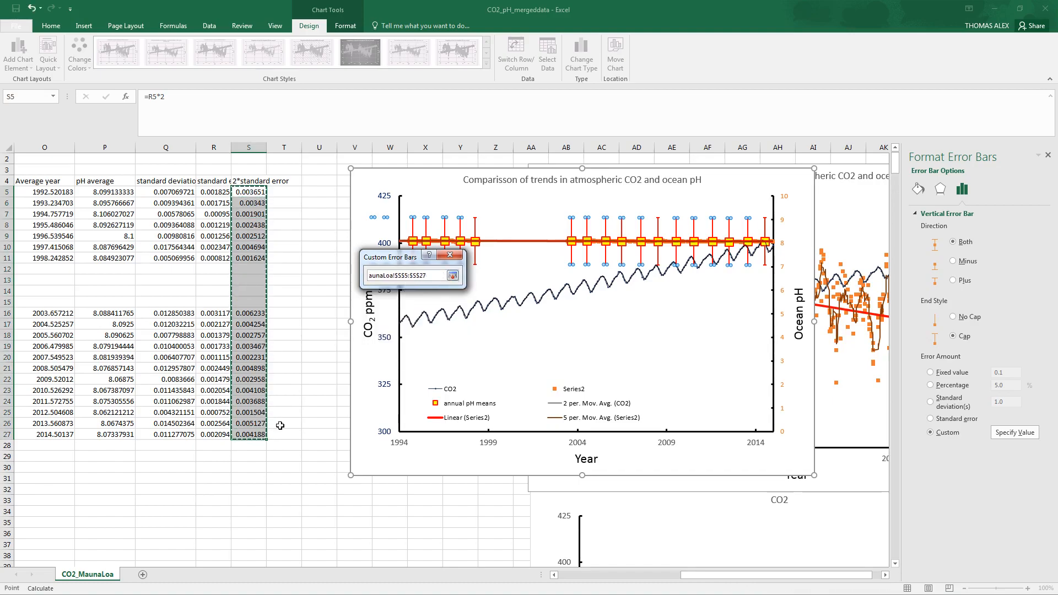
click(452, 275)
click(419, 307)
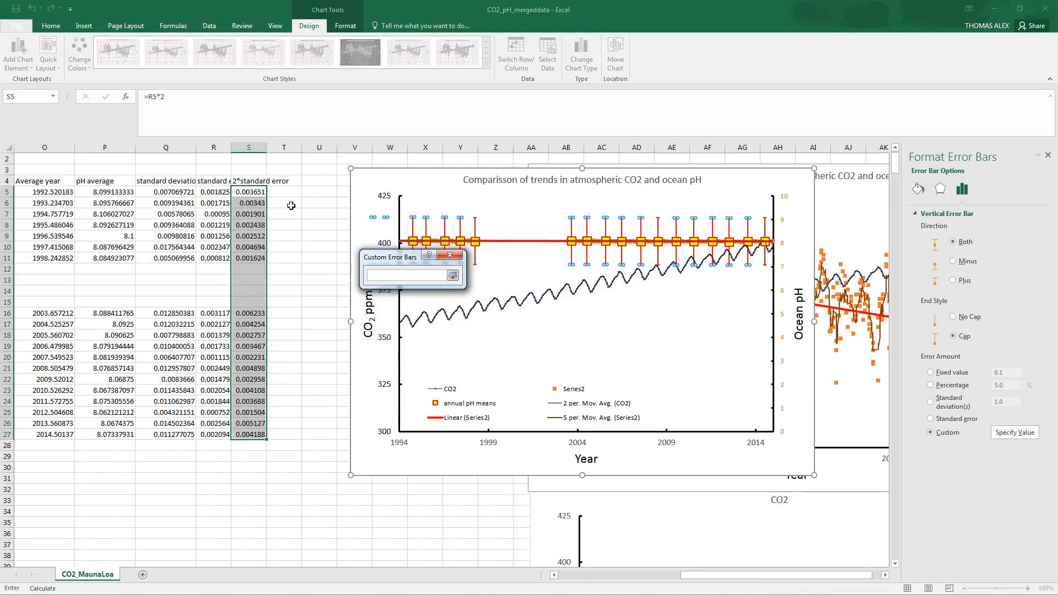
drag(251, 192, 254, 433)
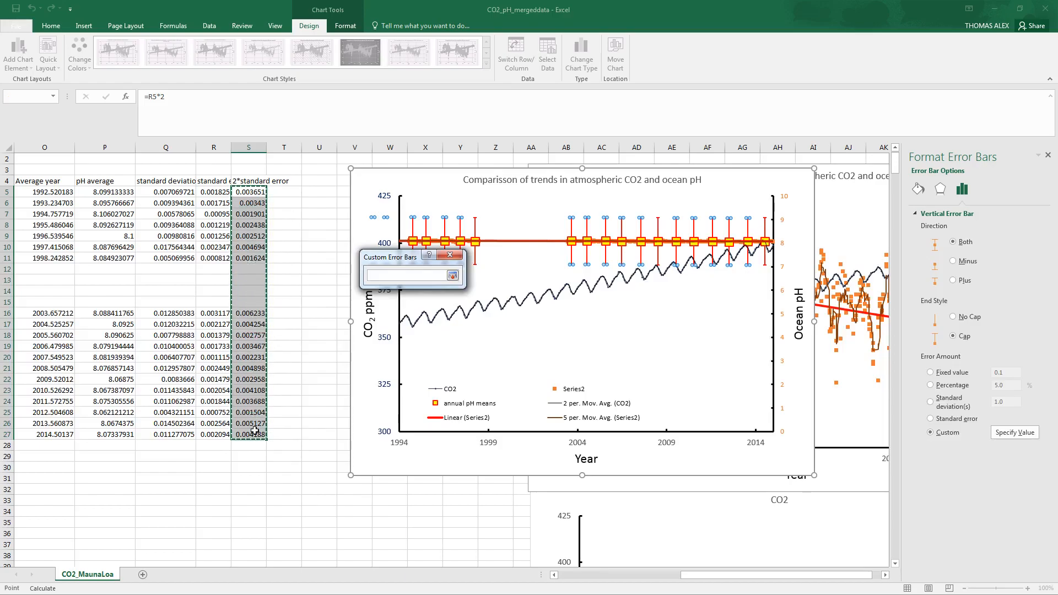
click(449, 277)
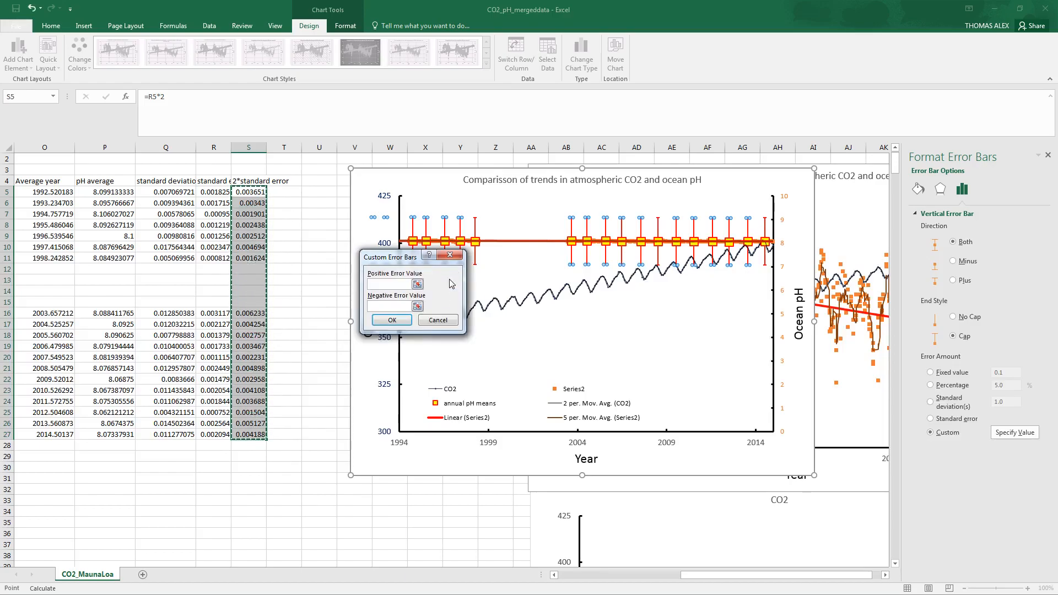
click(392, 320)
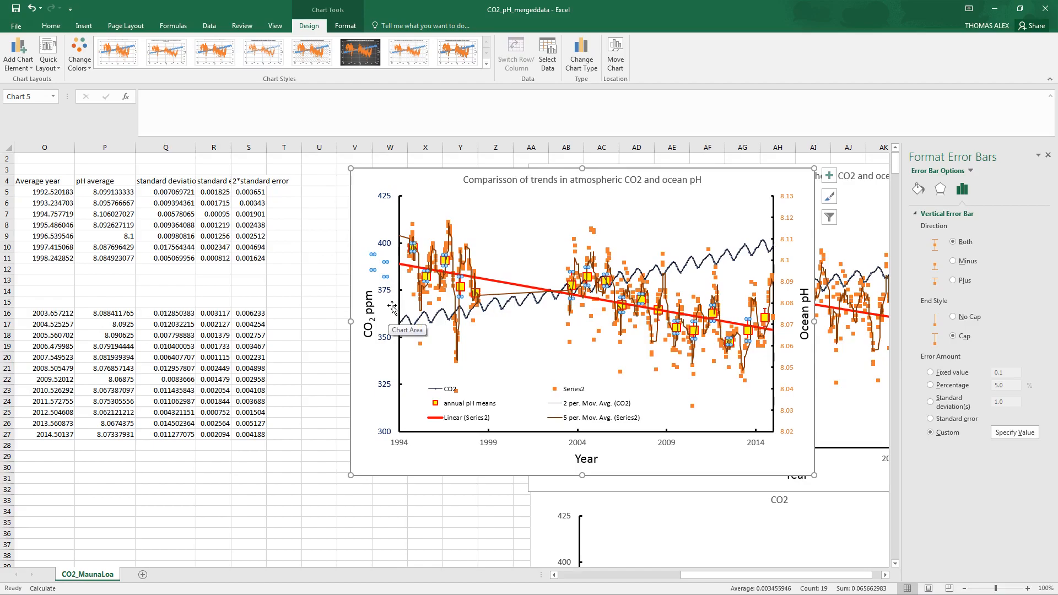
Reduce the marker size of the annual pH means series to 9
click(741, 401)
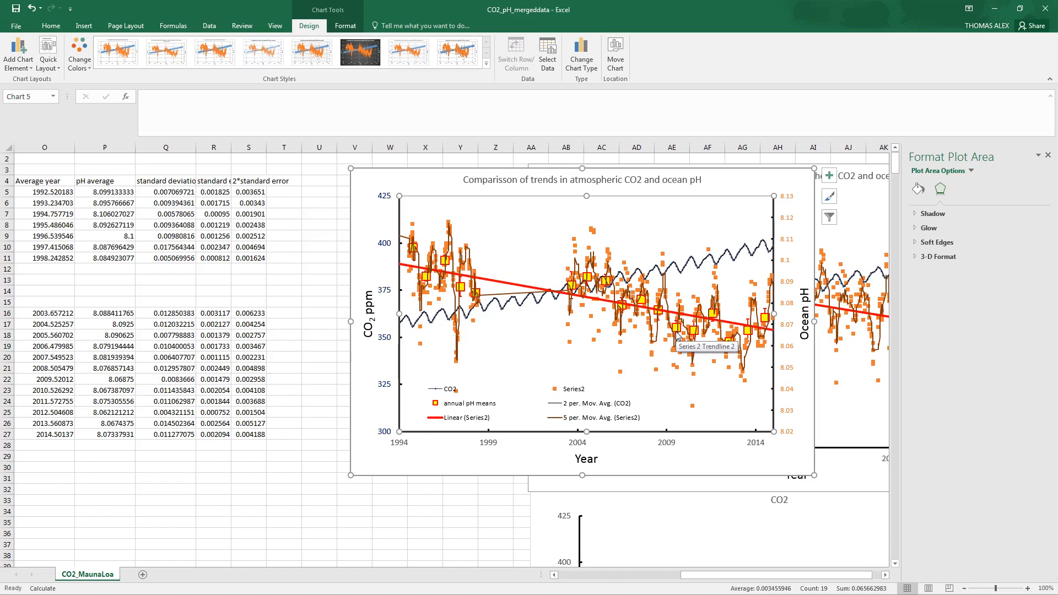
click(749, 333)
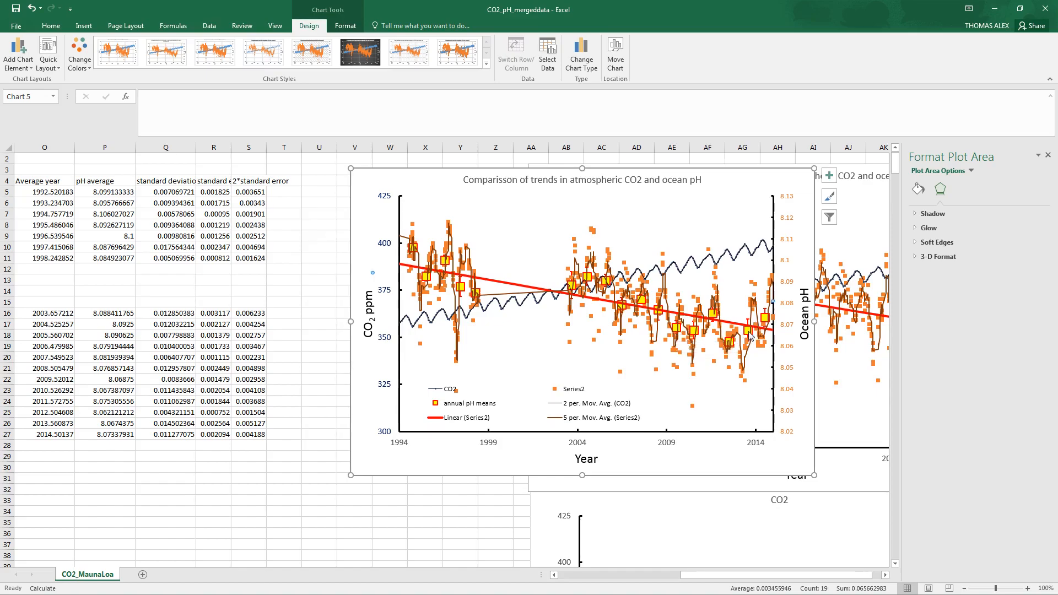
click(977, 170)
click(993, 395)
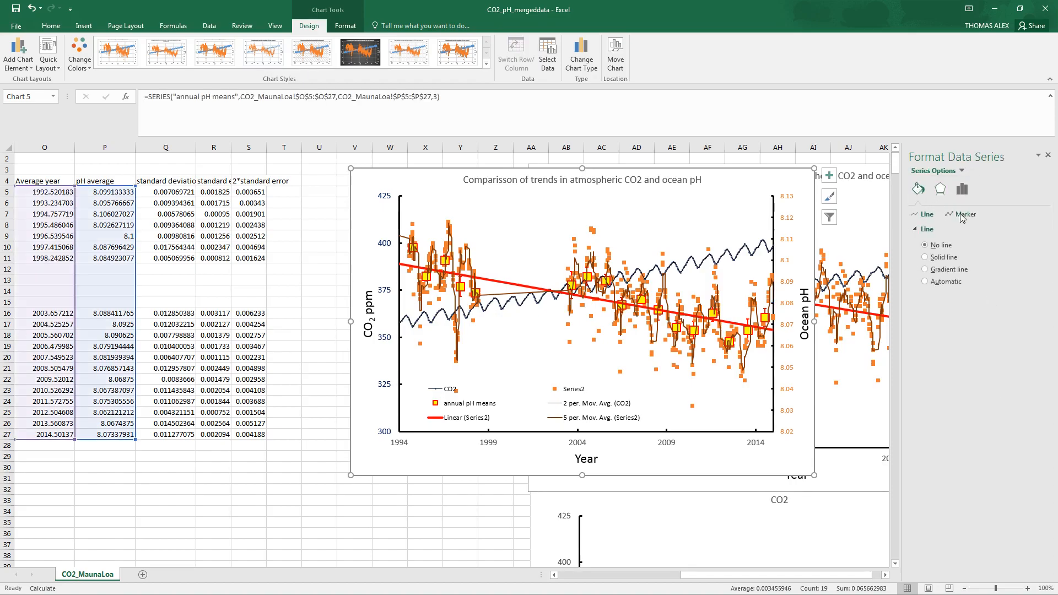
click(963, 214)
click(940, 229)
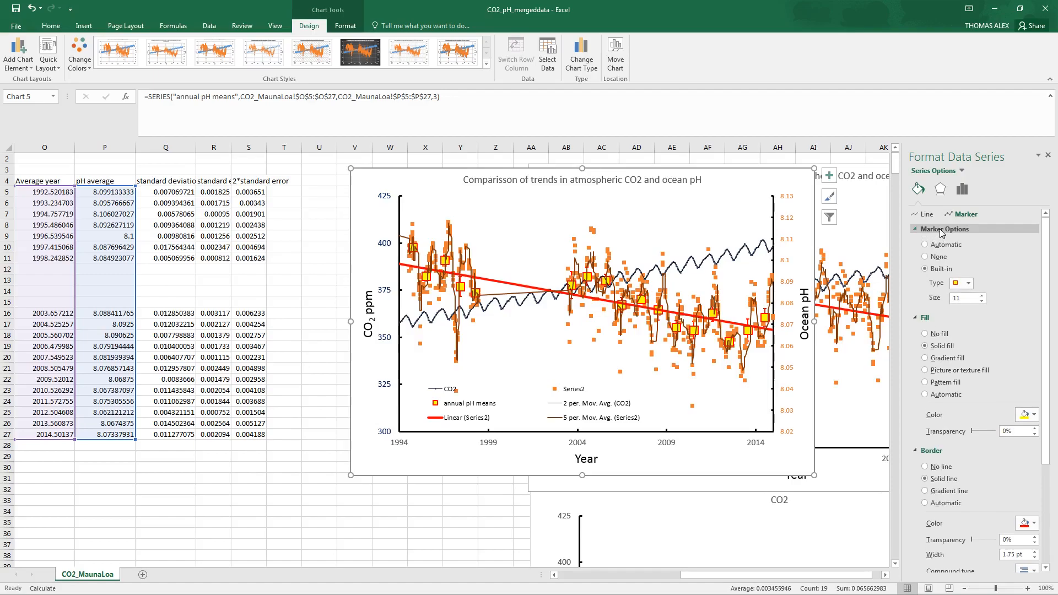
click(982, 302)
click(982, 302)
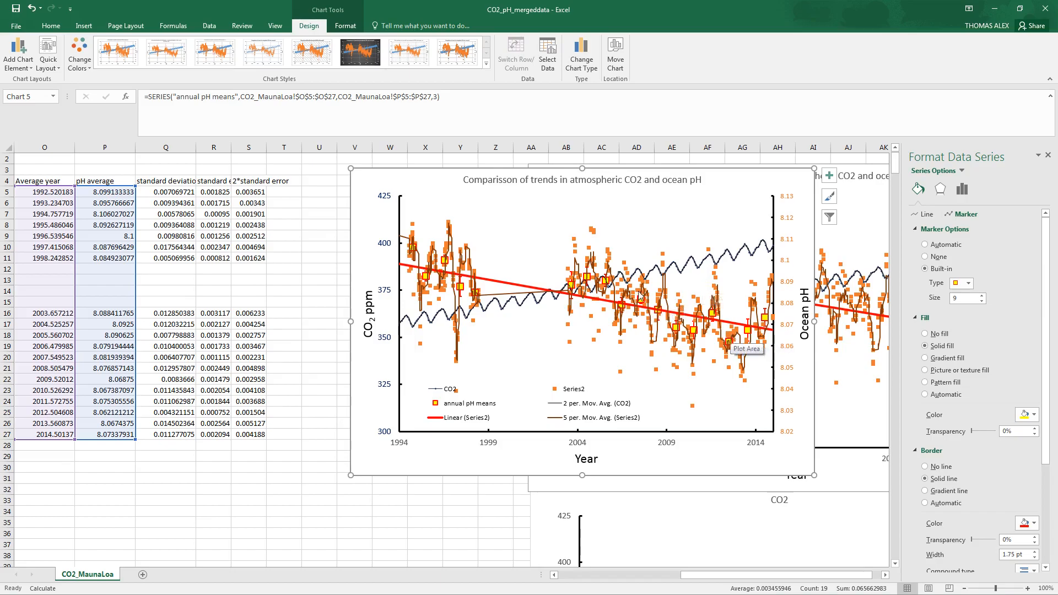
Give Series2 built-in size 2 markers with a solid orange fill at 12% transparency, and move the chart closer to the yearly averages table
click(592, 230)
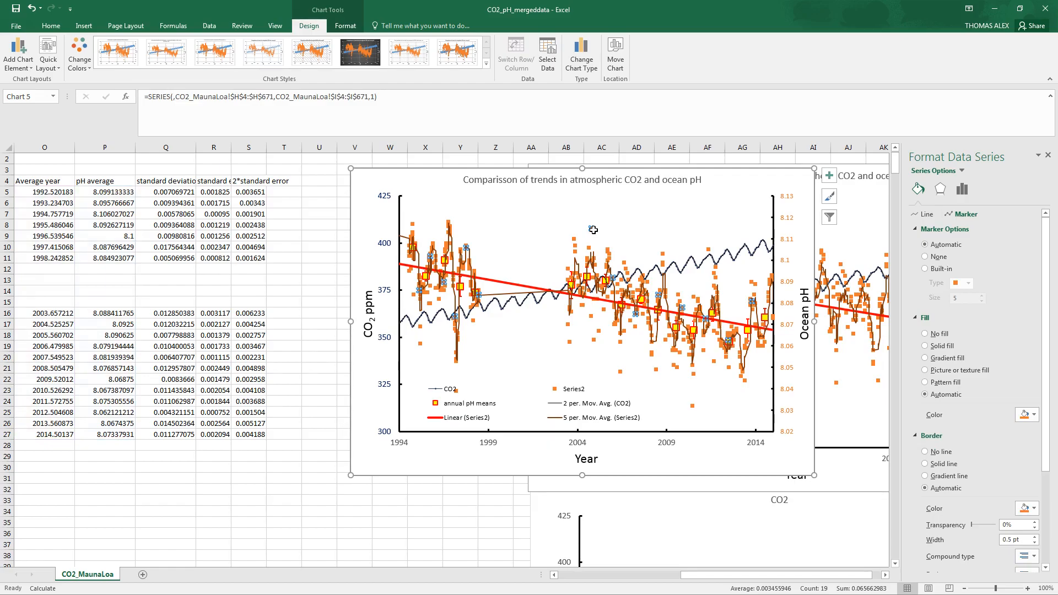
click(927, 272)
click(981, 301)
click(982, 302)
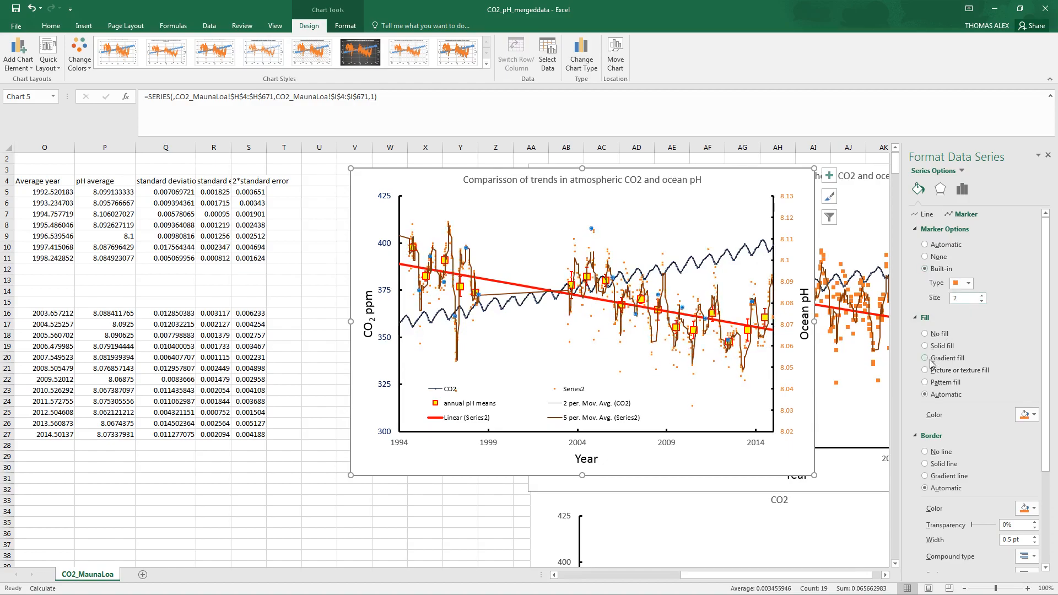
click(1035, 416)
click(1012, 440)
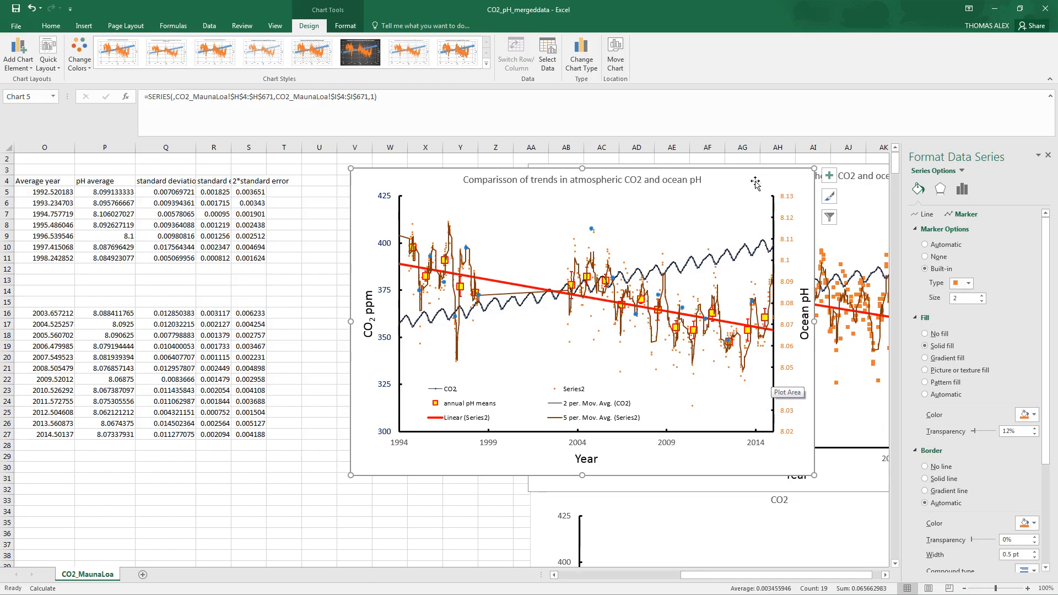
drag(374, 176, 316, 181)
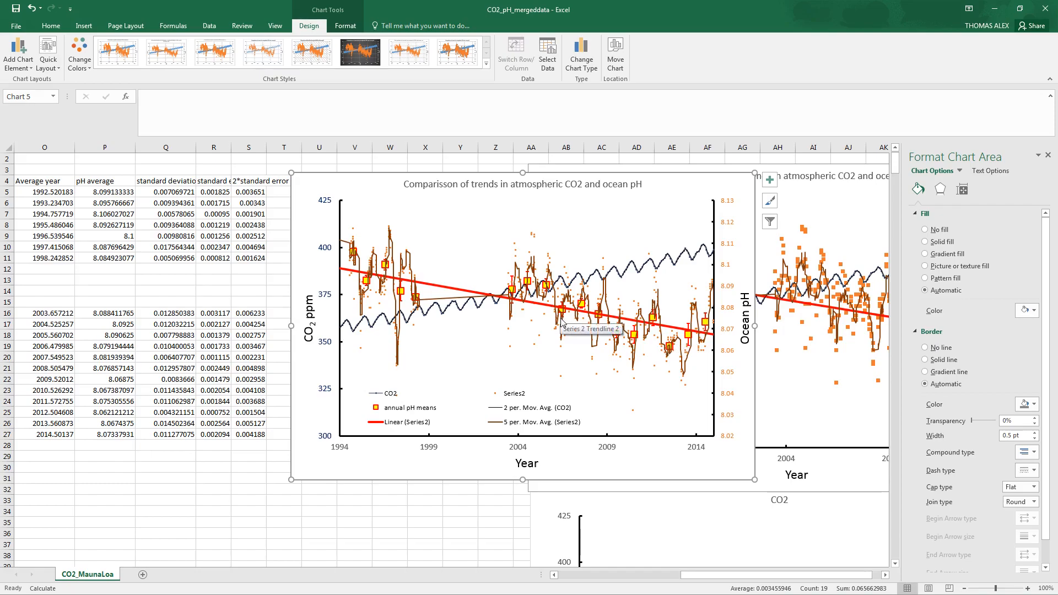
Save the CO2_pH_mergeddata workbook
click(14, 28)
click(33, 114)
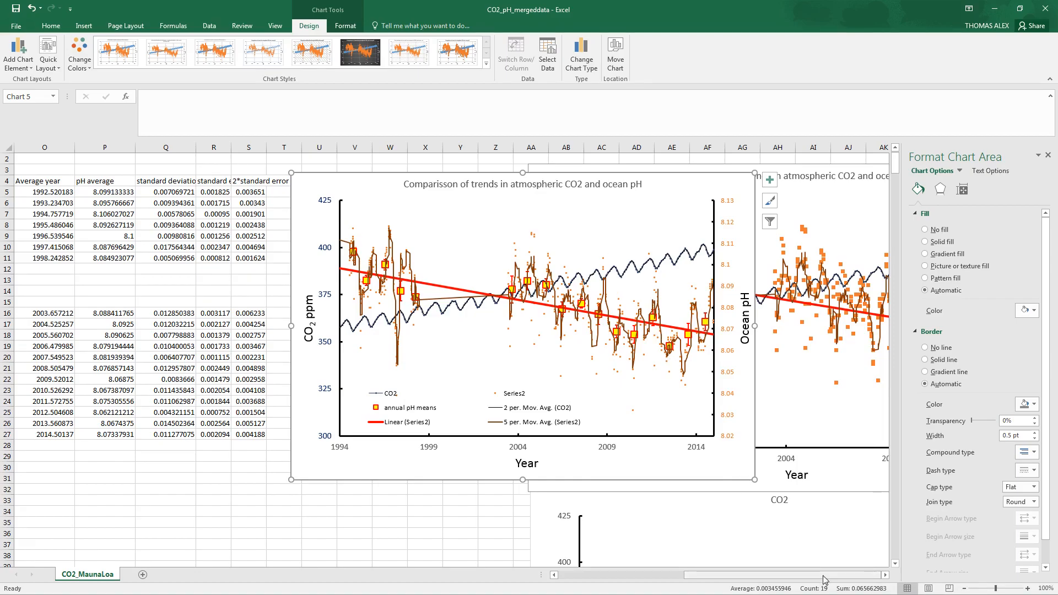
Move the CO2 chart sideways so it starts around column P, with the whole 1950–2020 curve in view
click(894, 564)
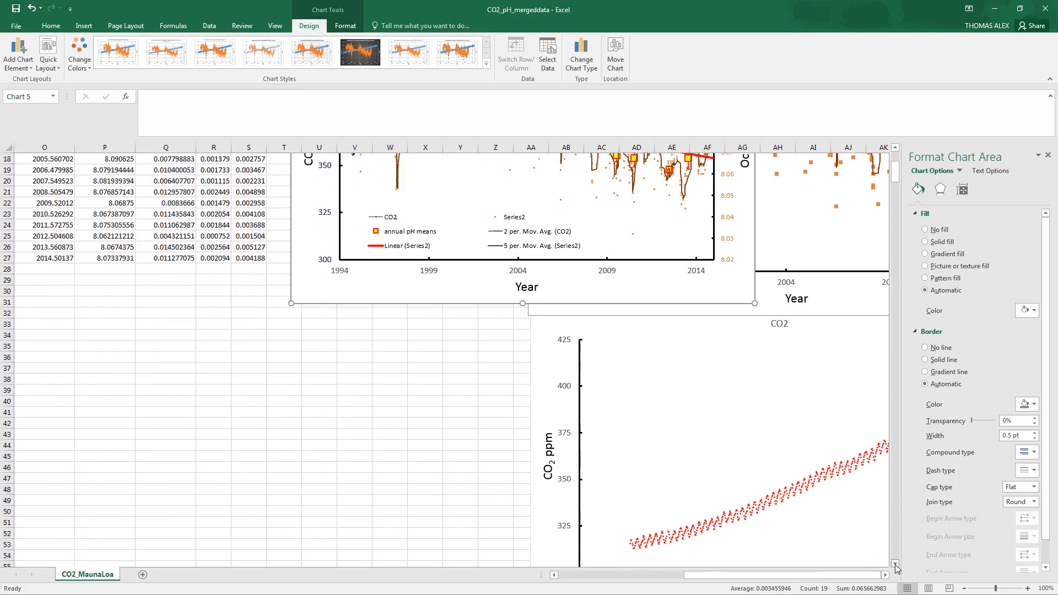
click(894, 564)
drag(545, 308, 131, 307)
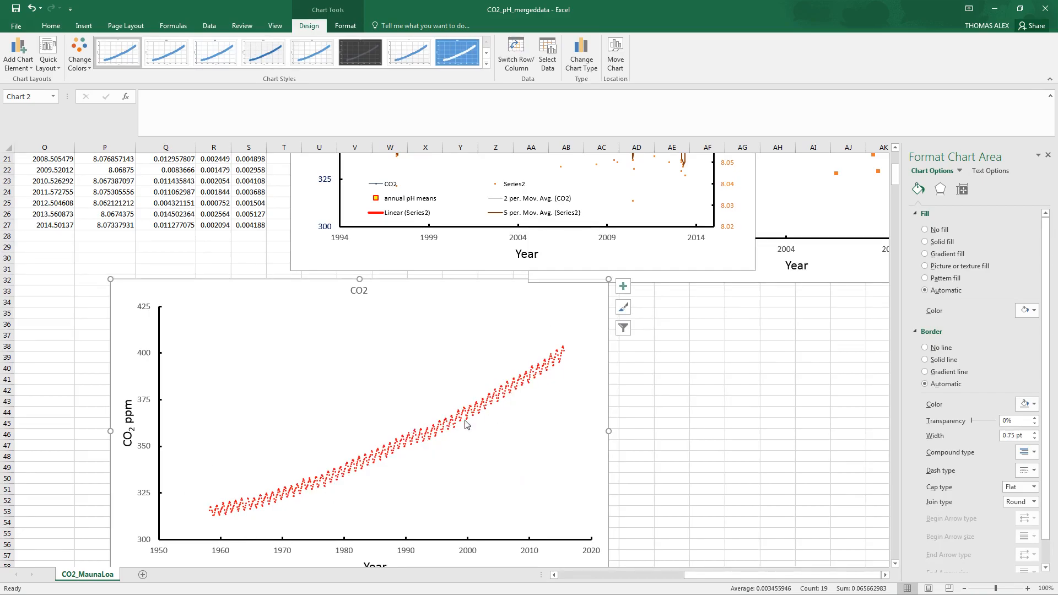
Add a trendline to the data series in the CO2 chart
click(523, 380)
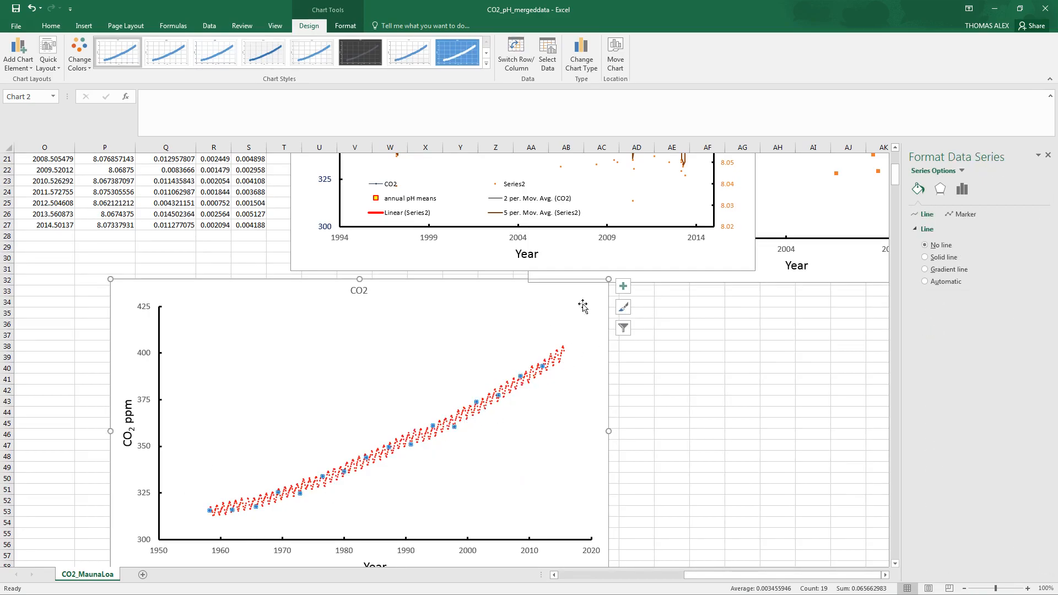
click(623, 286)
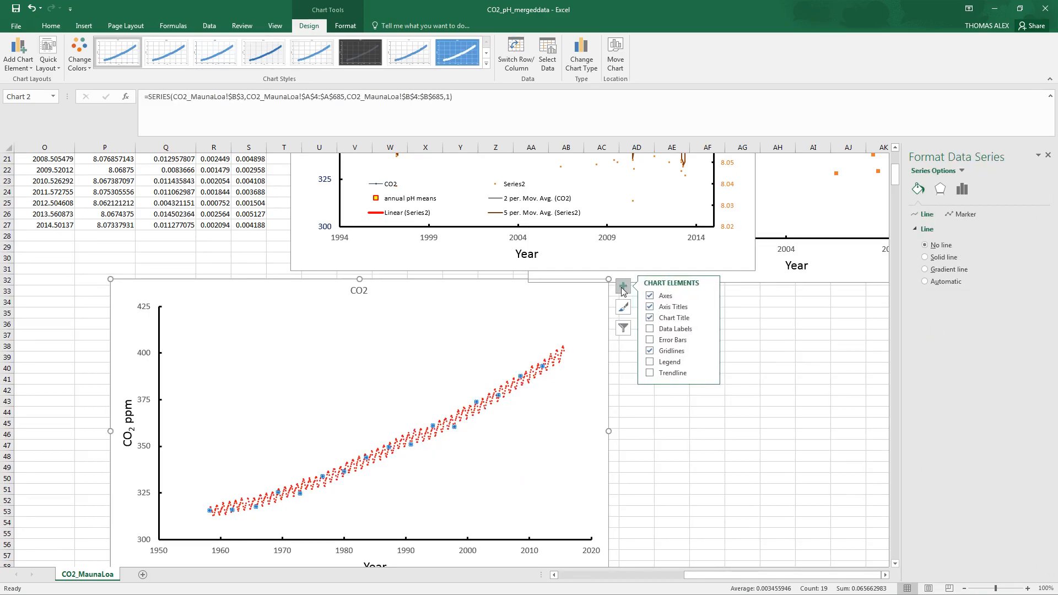
click(669, 372)
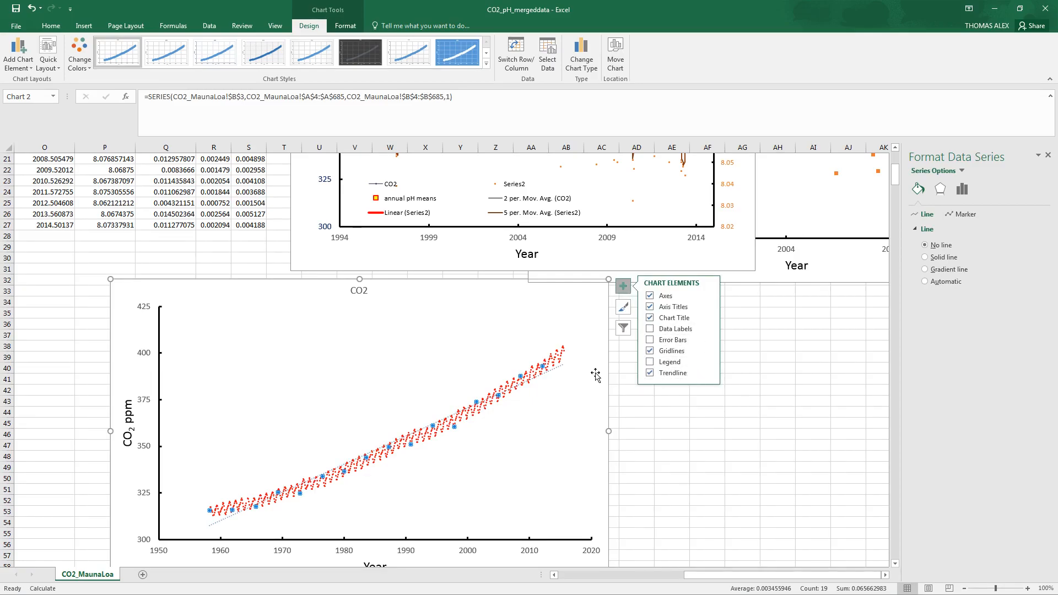
Format the CO2 trendline as a red line with a solid dash type
click(560, 367)
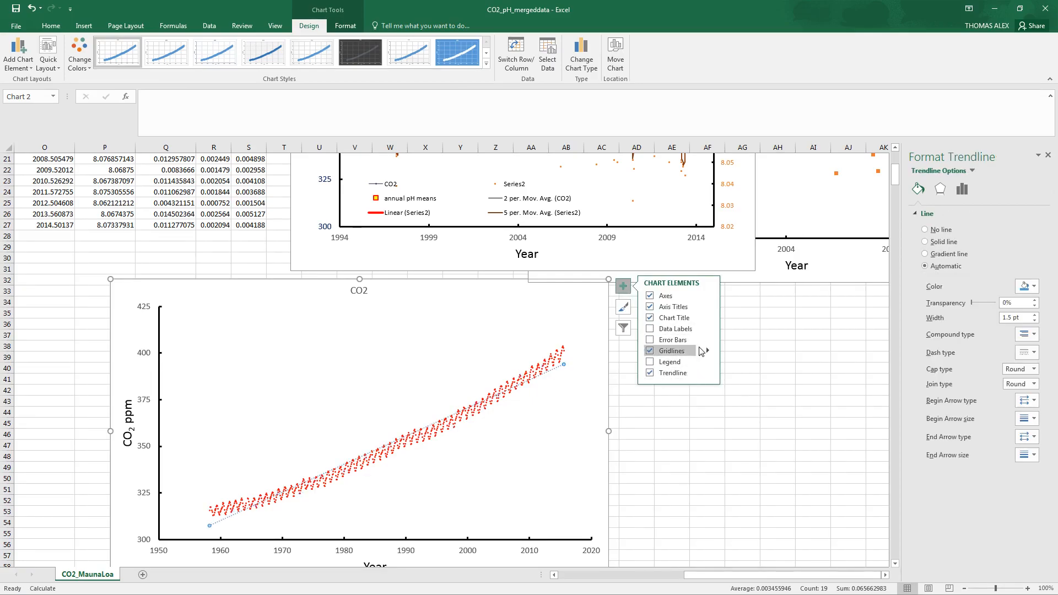
click(1033, 287)
click(976, 373)
click(1027, 334)
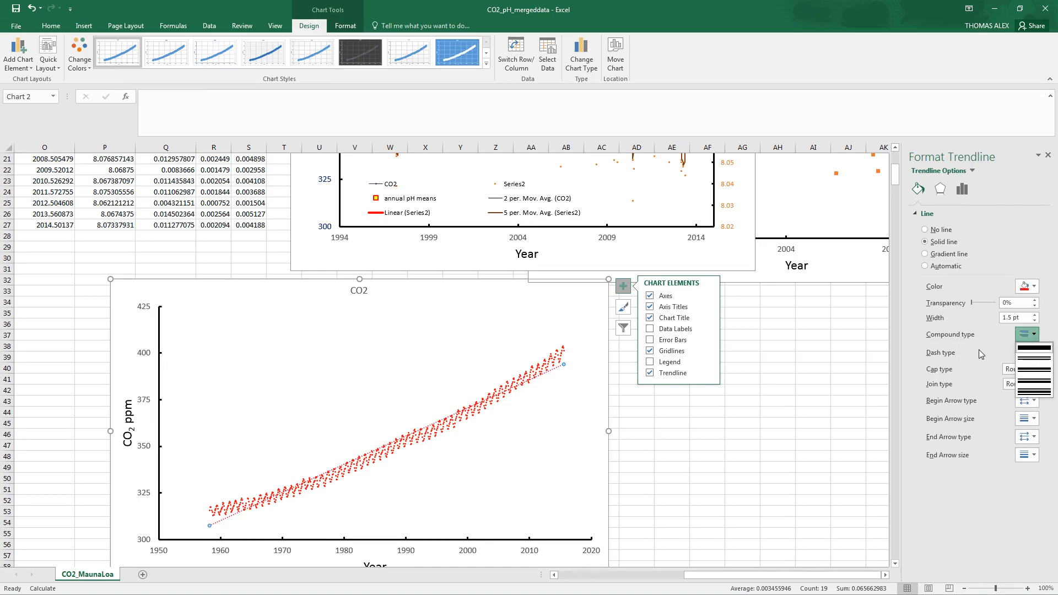
click(1033, 355)
click(1034, 355)
click(1026, 373)
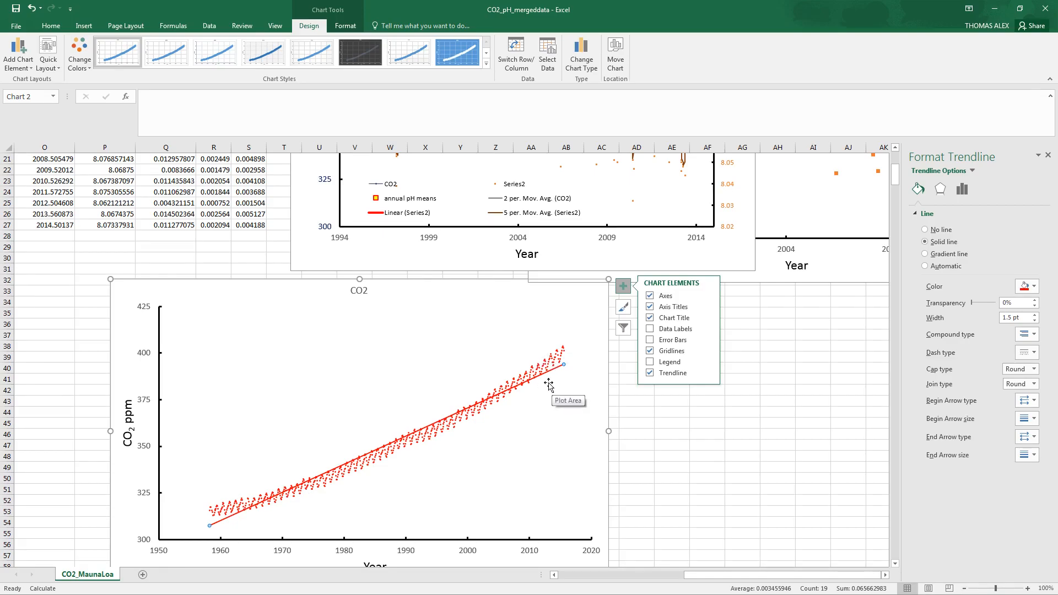
Display the linear trendline's equation on the CO2 chart and move its label to the empty area above the curve
drag(731, 577, 701, 577)
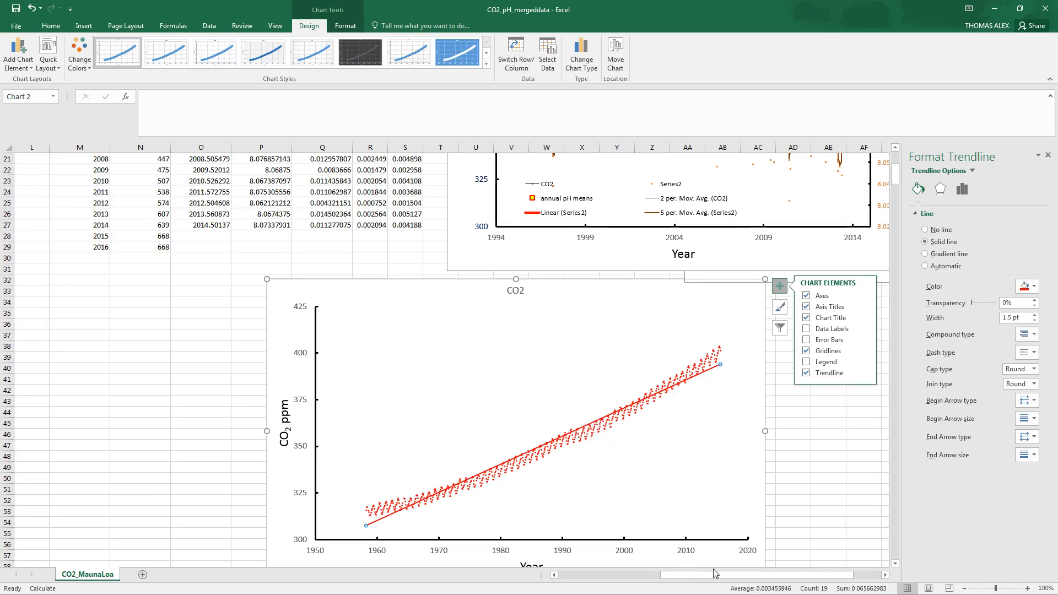
drag(722, 575, 762, 579)
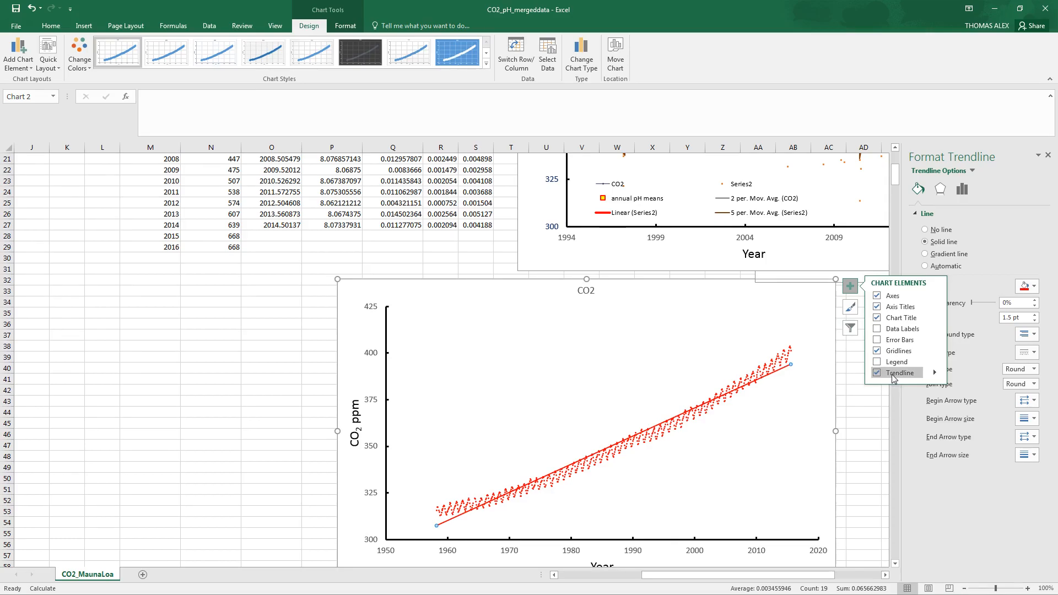
click(961, 189)
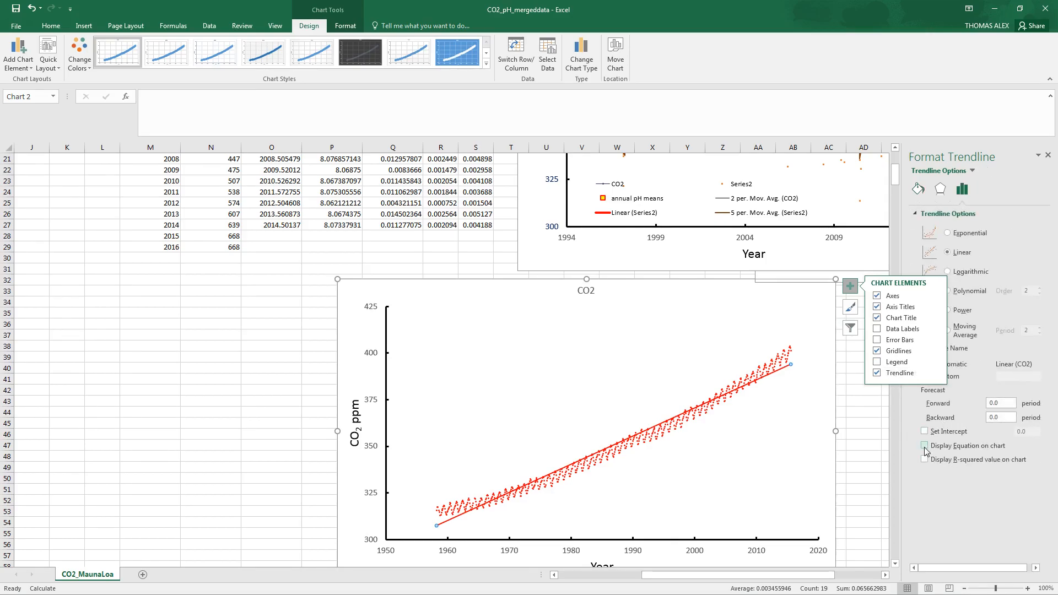
click(925, 445)
click(748, 367)
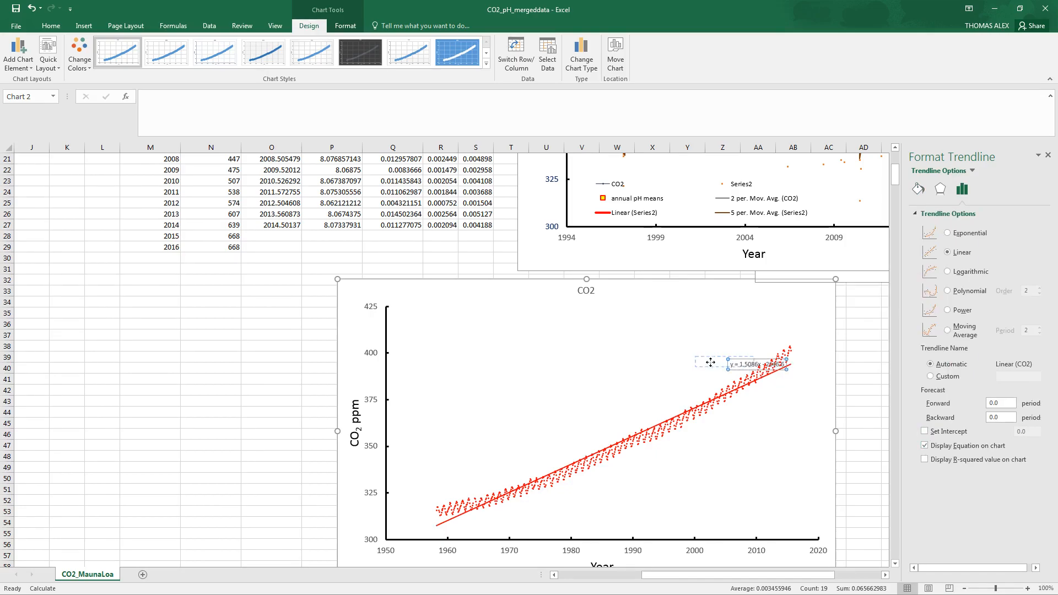
drag(747, 367, 667, 363)
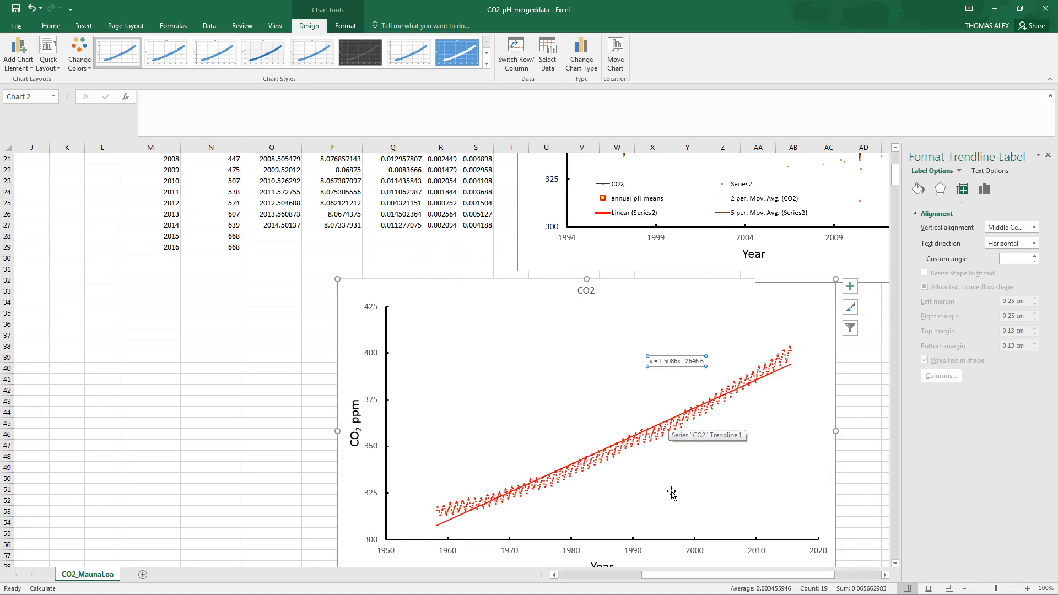
Enter the headings Slope in cell M34 and intercept in cell N34
drag(702, 578, 656, 578)
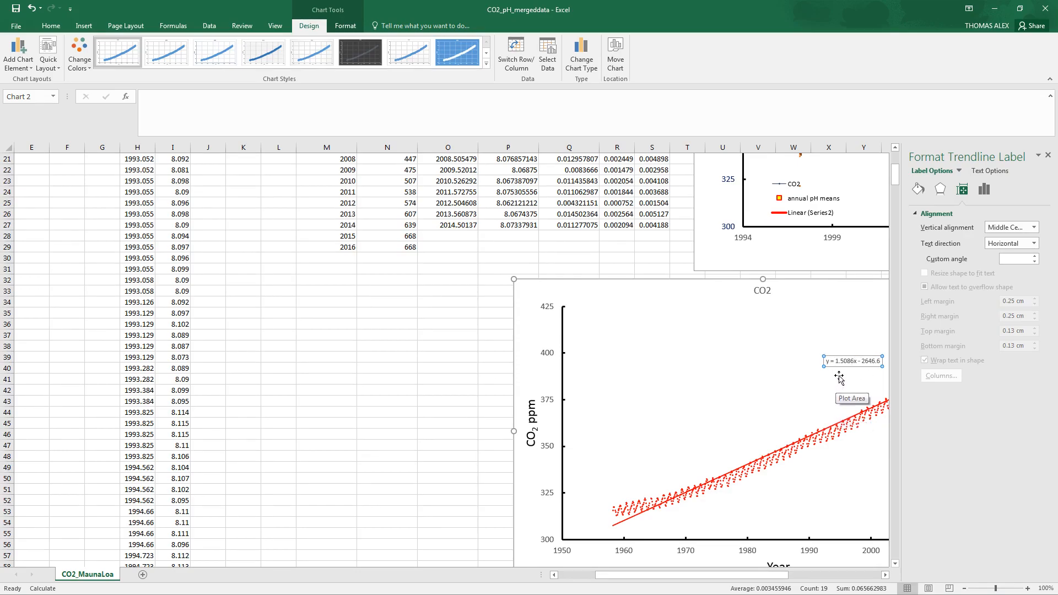
drag(759, 576, 795, 579)
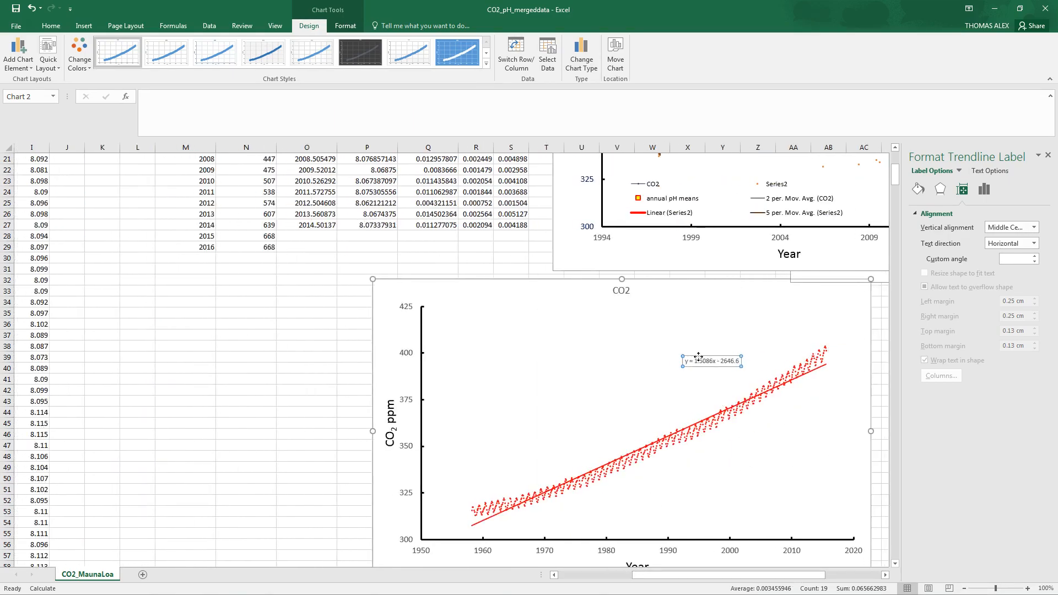
drag(703, 575, 678, 577)
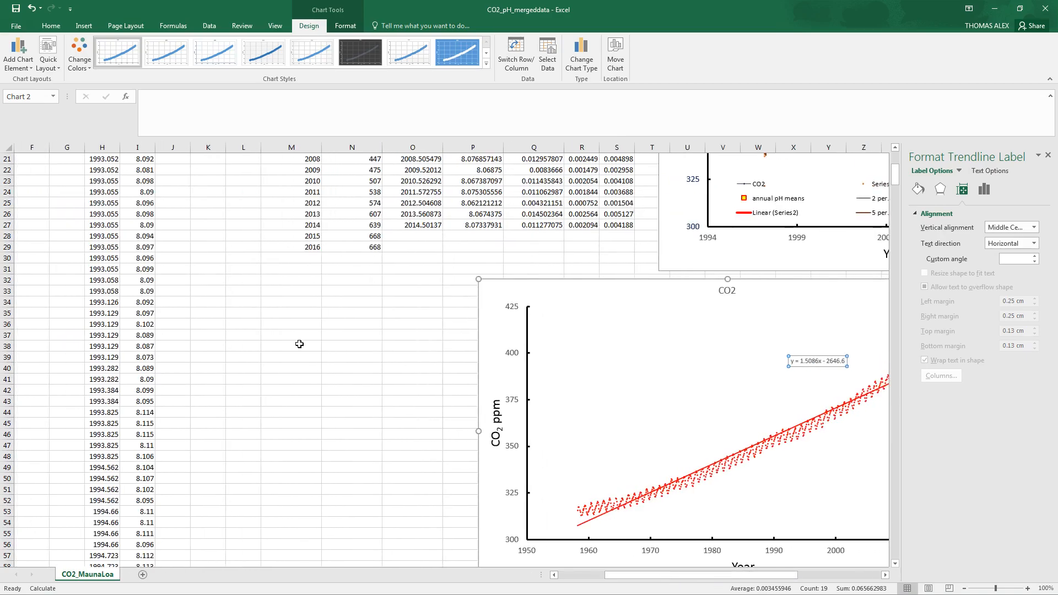
click(280, 302)
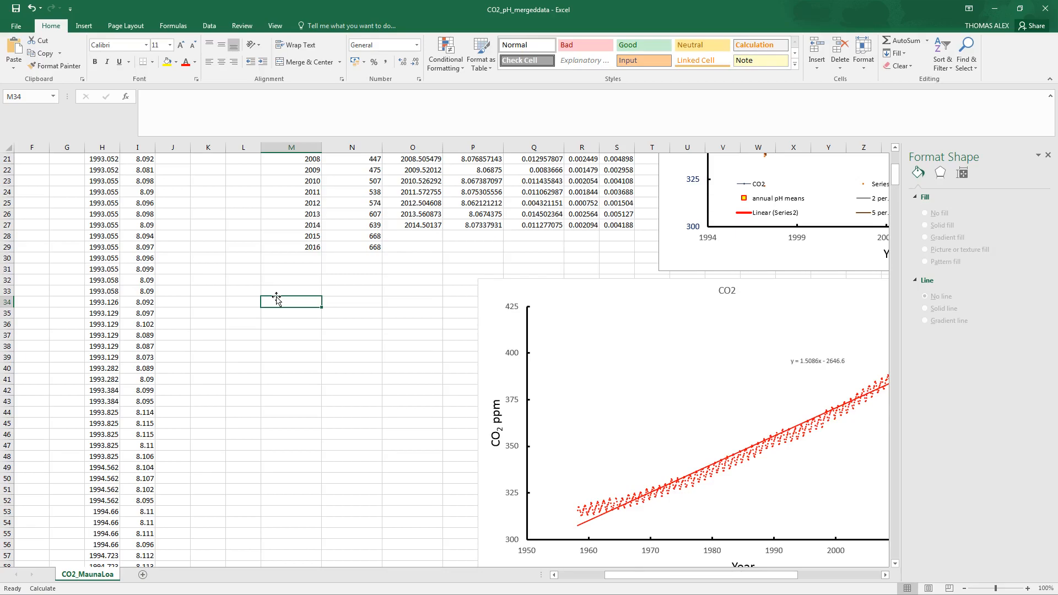
text(Slope)
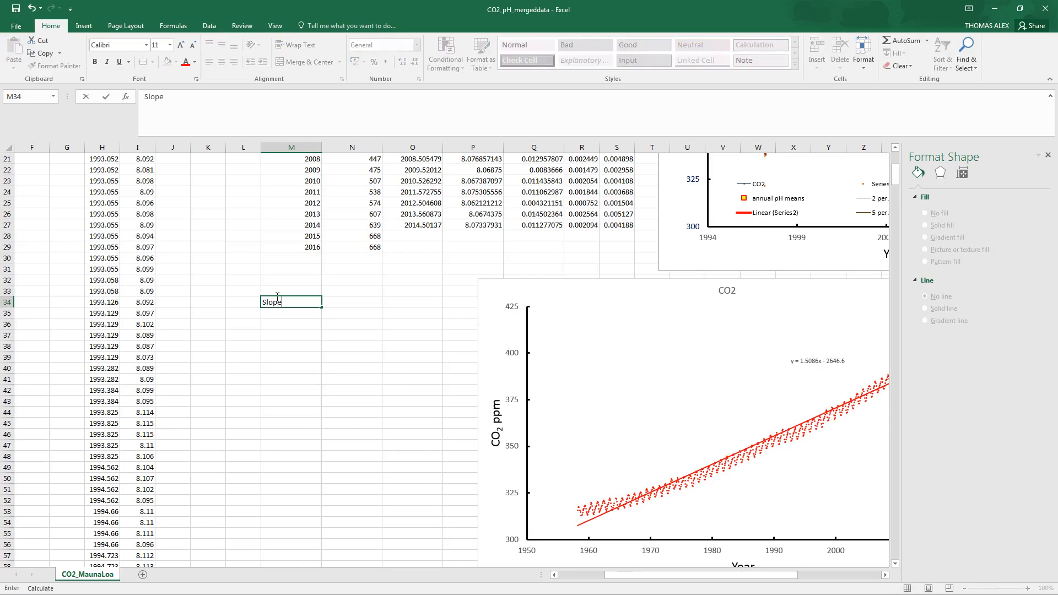
key(Tab)
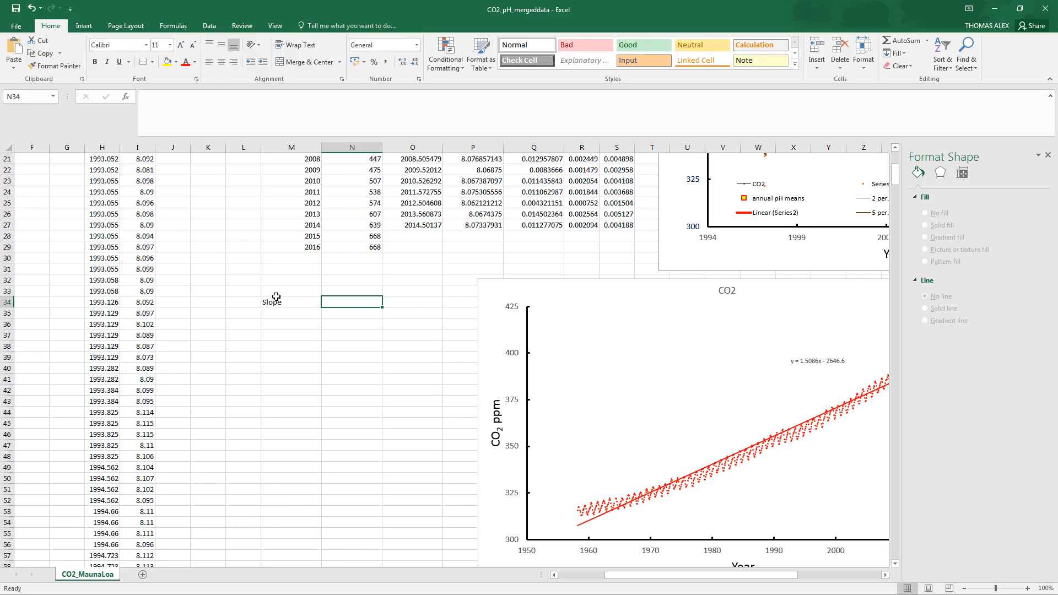
text(intercep)
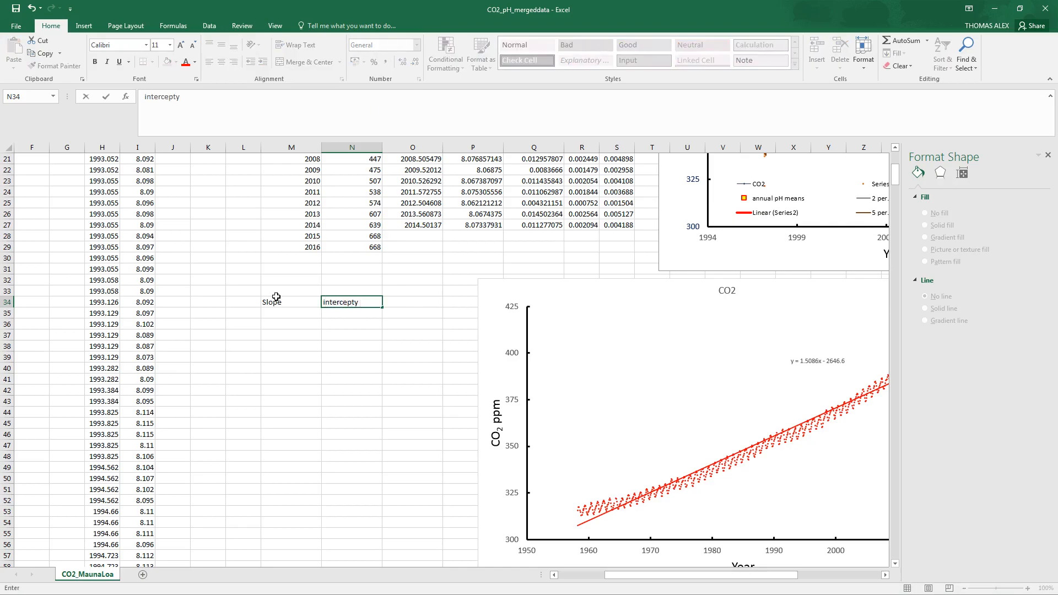
text(t)
key(Return)
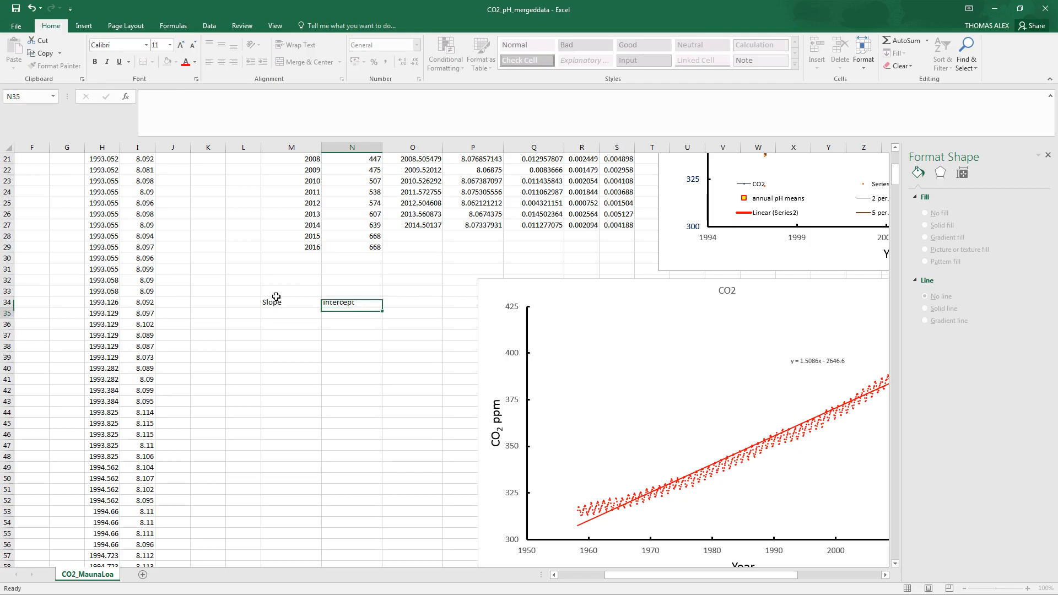
Label the rows under the headings all in cell L35 and 1960s in cell L36
key(Down)
key(Down)
key(Up)
key(Up)
key(Up)
key(Left)
key(Left)
key(Down)
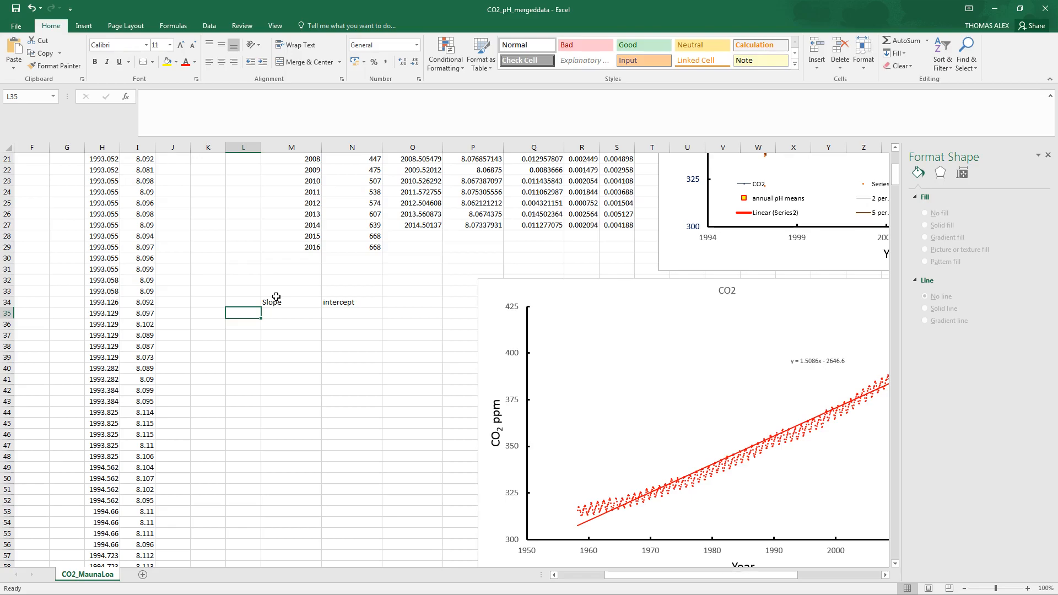
text(all)
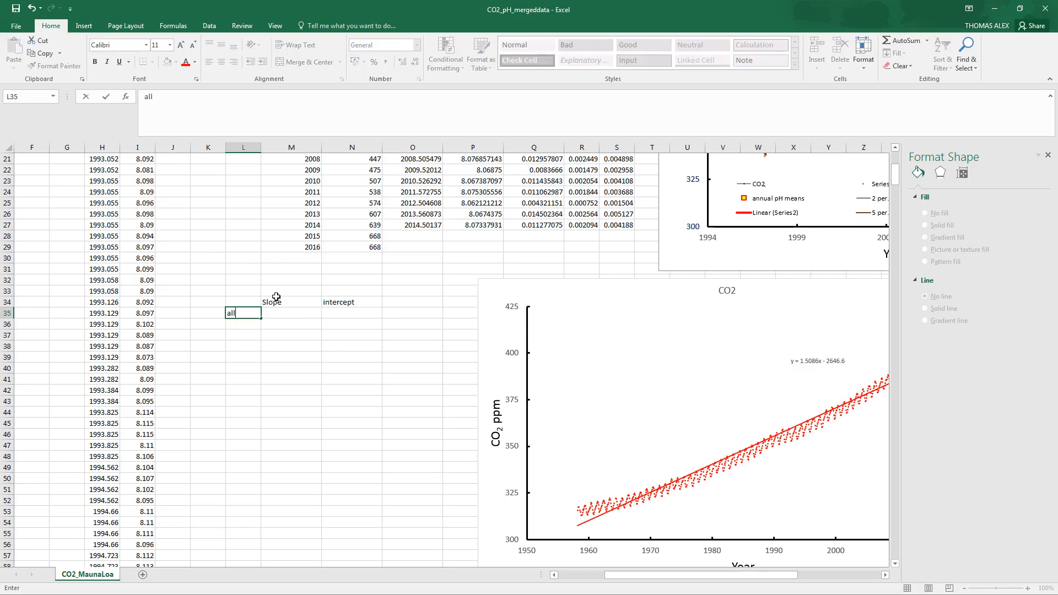
key(Return)
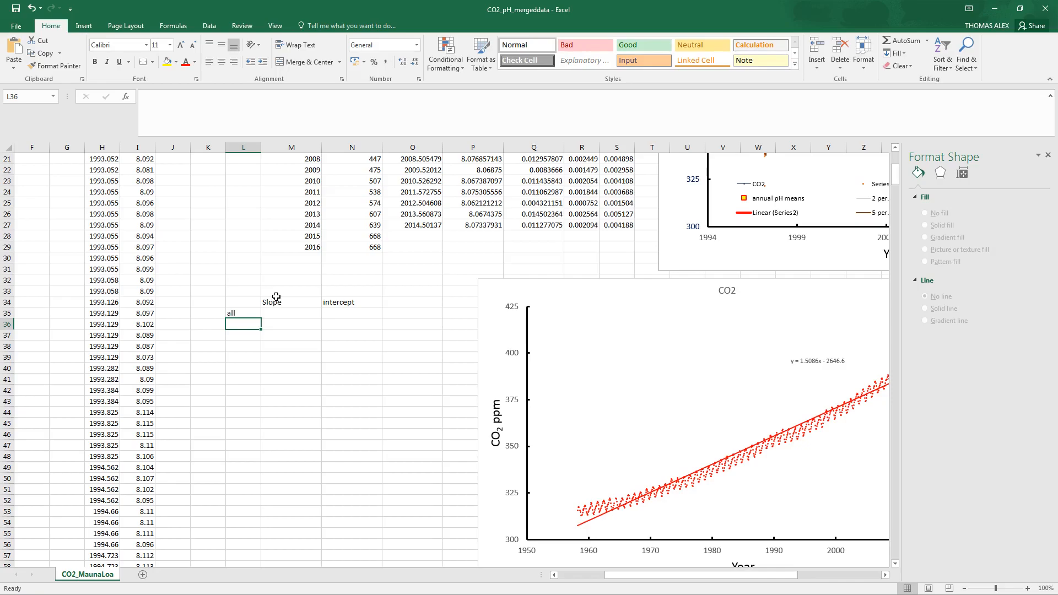
text(1960s)
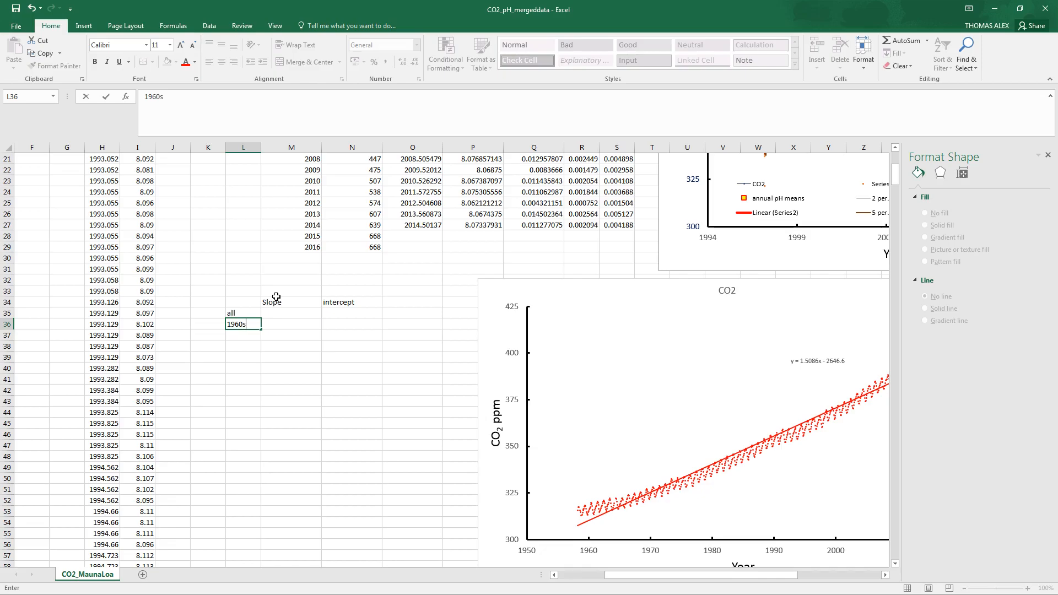
key(Tab)
Start a SLOPE formula in cell M35 with the CO2 values in B4:B685 as the known y's
key(Up)
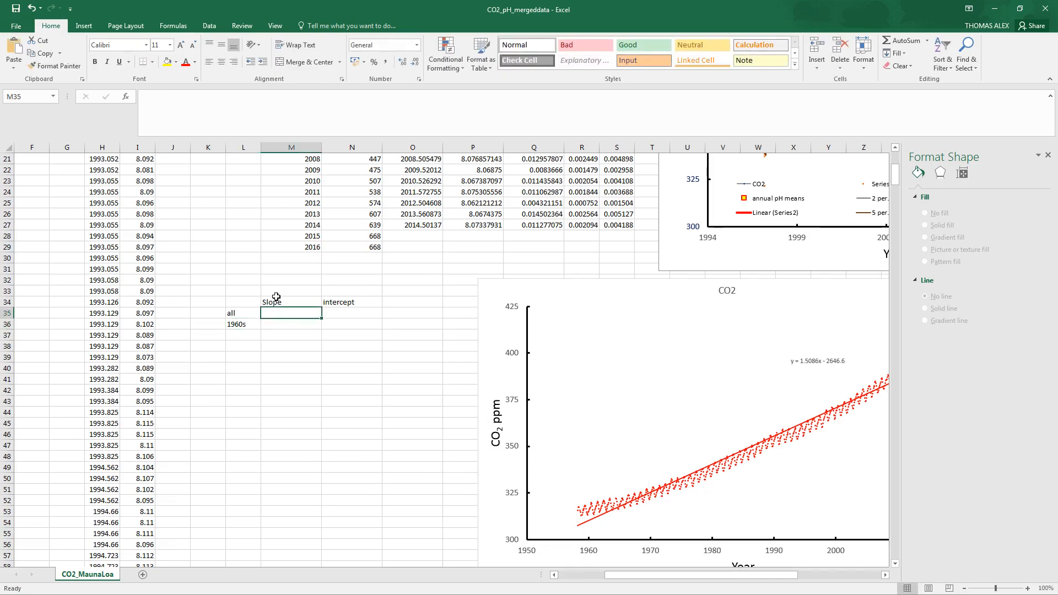
text(=)
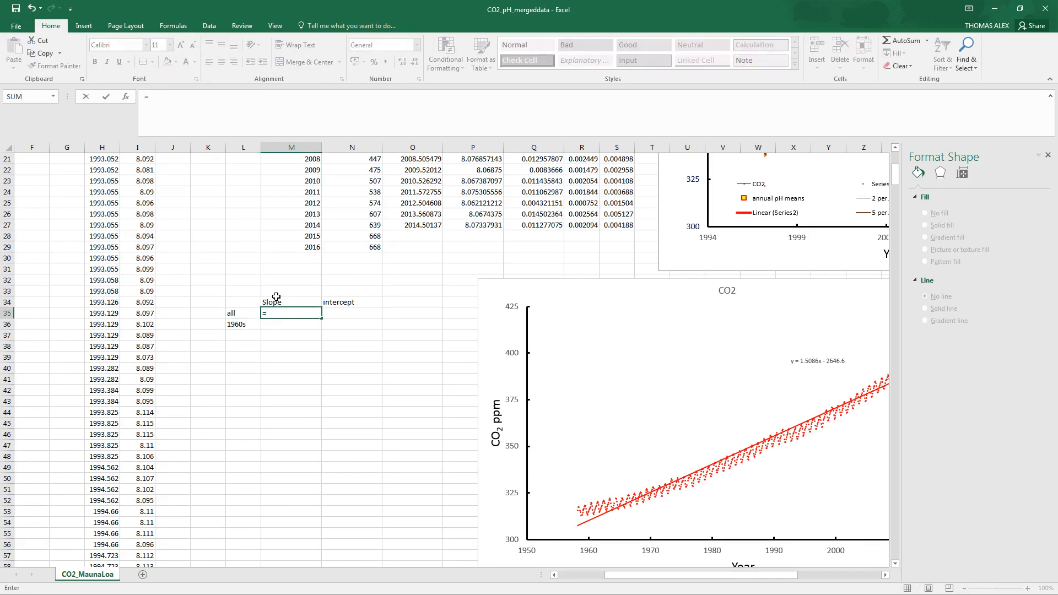
text(slop)
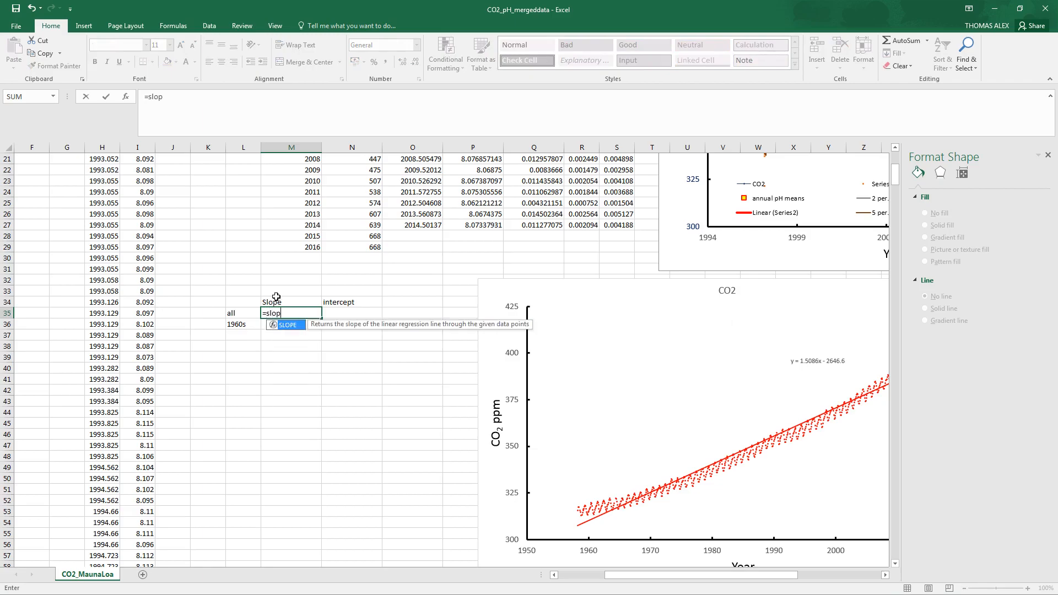
text(e()
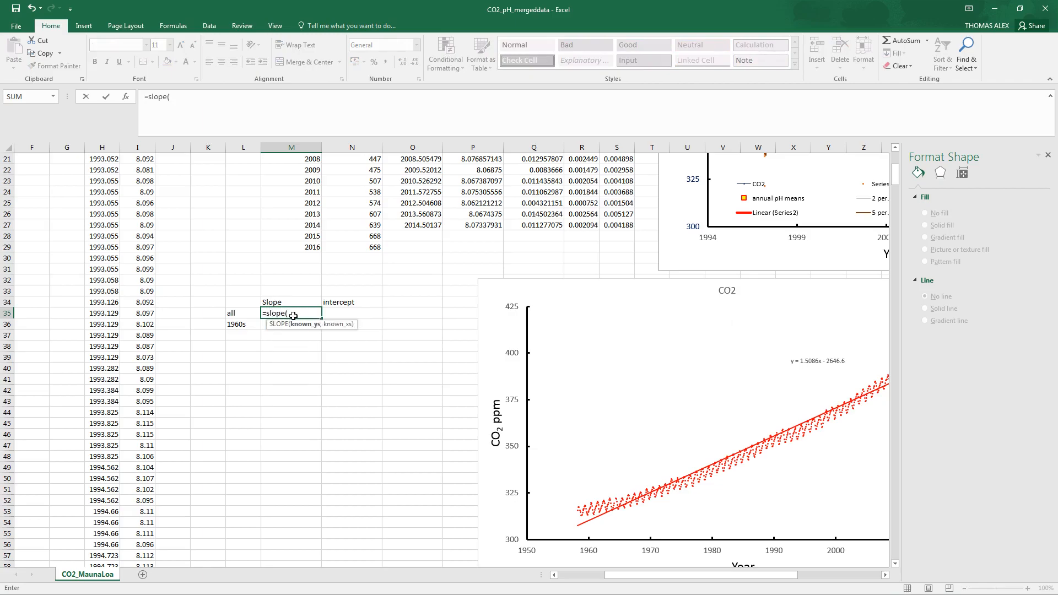
drag(664, 578, 604, 574)
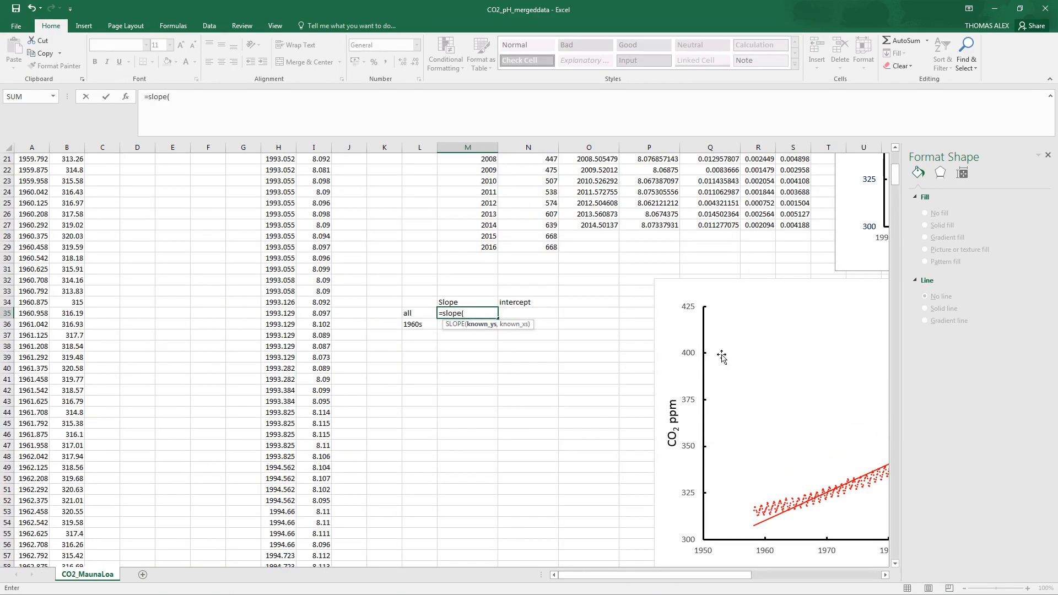
drag(894, 175, 898, 154)
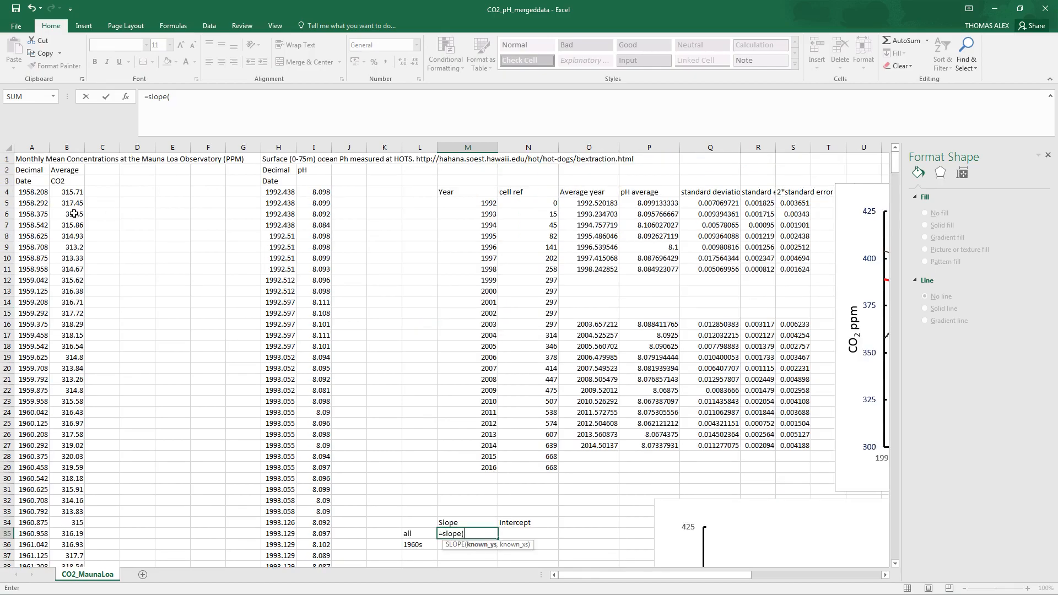
click(64, 192)
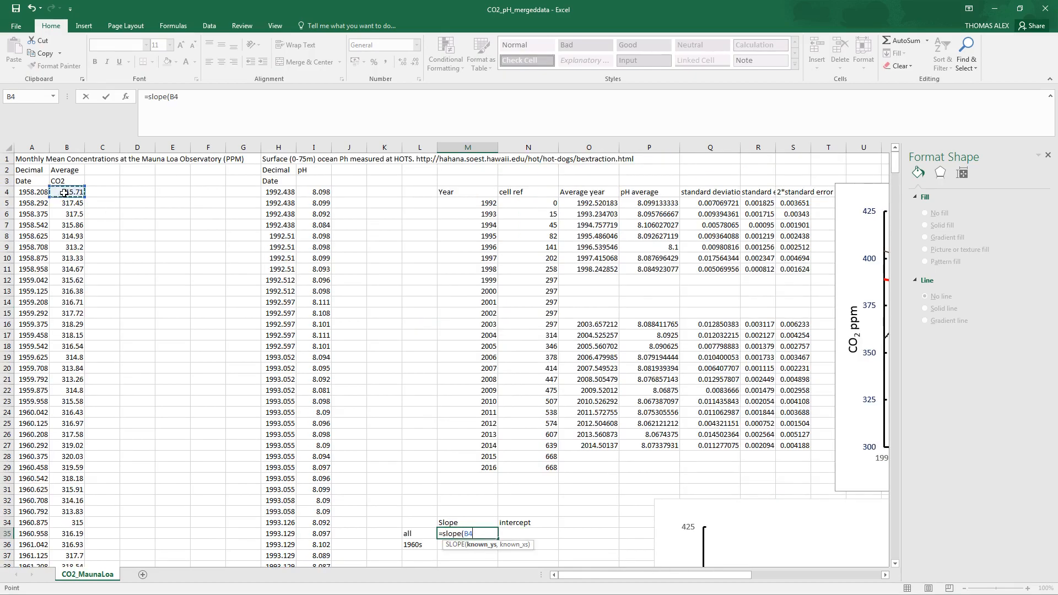
key(ctrl+shift+Down)
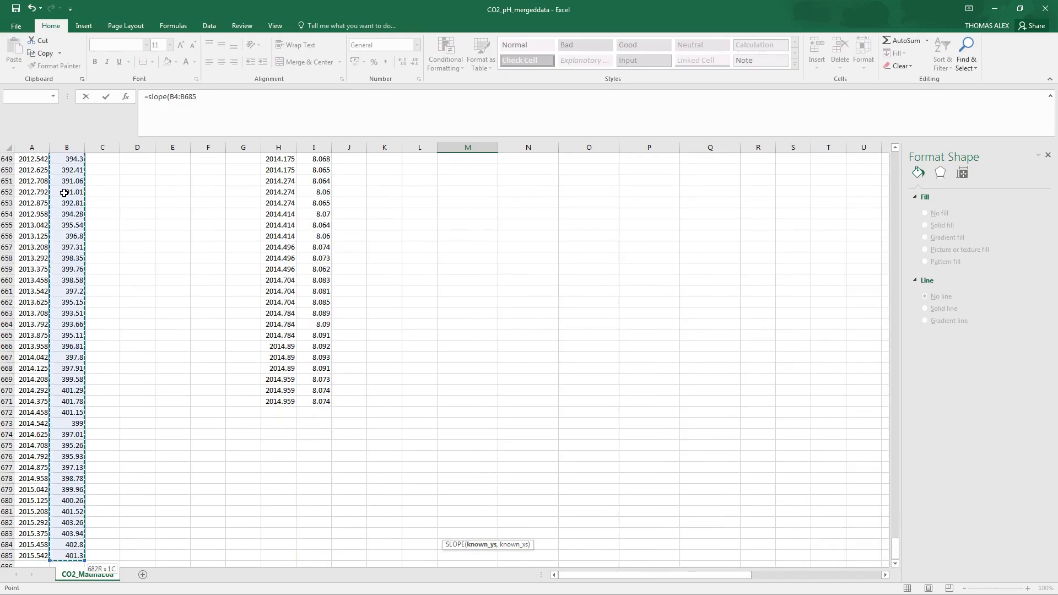
text())
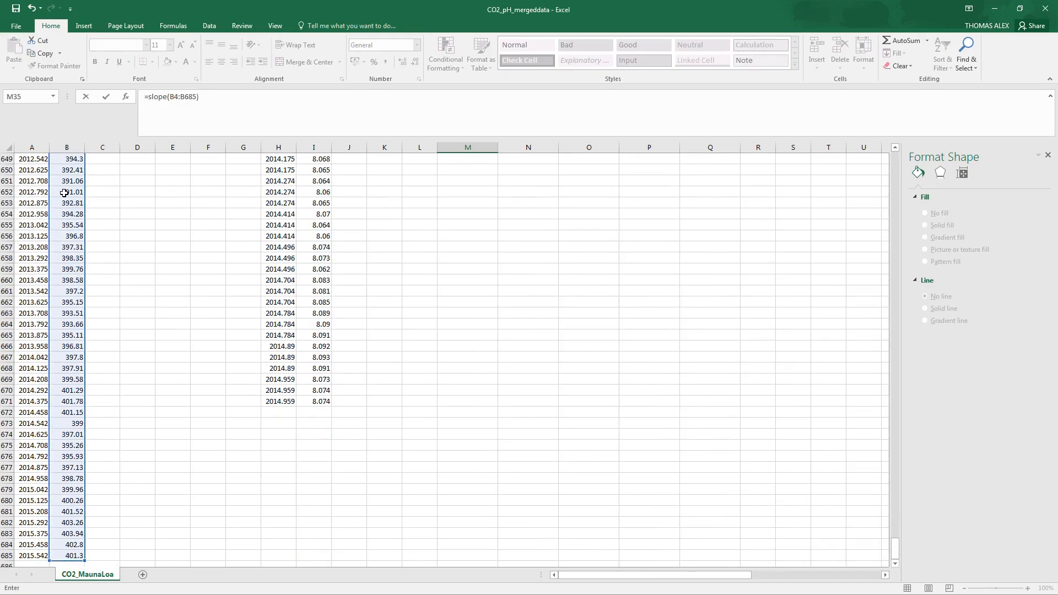
key(Return)
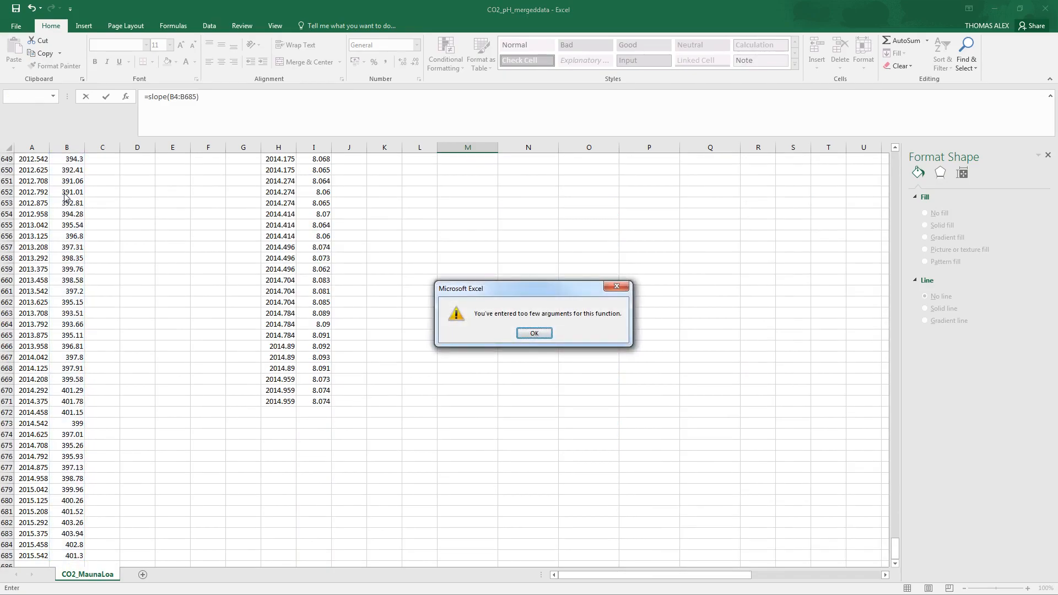
key(Return)
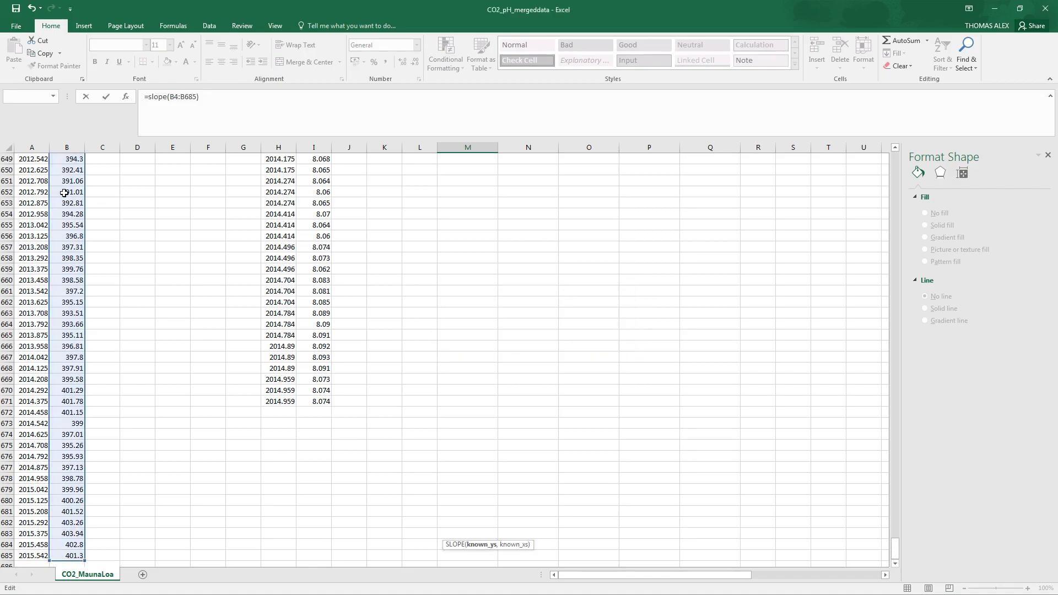
Add the decimal dates in A4:A685 as the known x's of the SLOPE formula in M35 and complete it
click(196, 97)
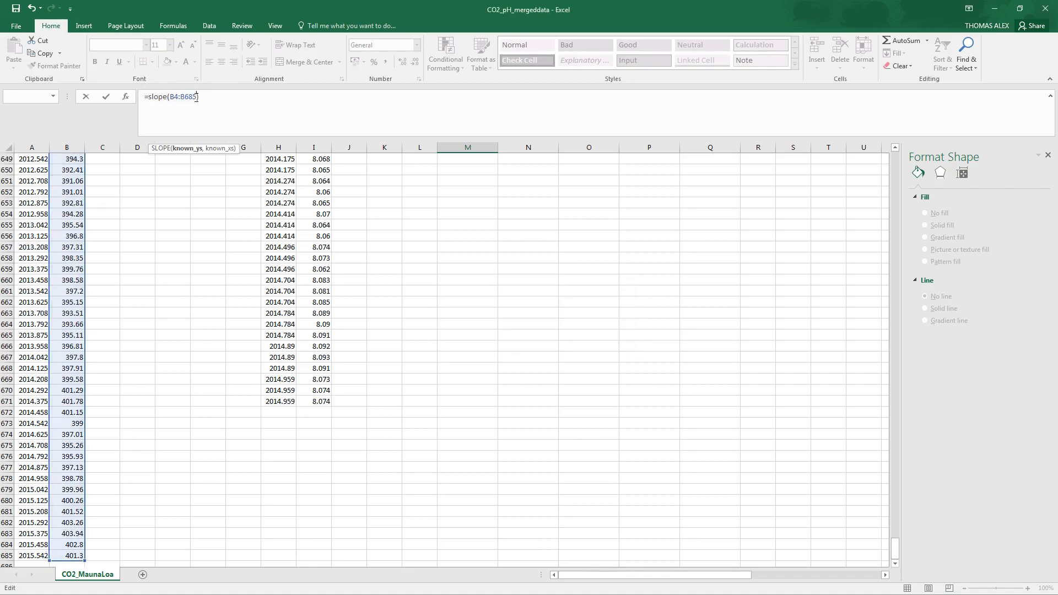
text(,)
click(42, 555)
key(ctrl+shift+Up)
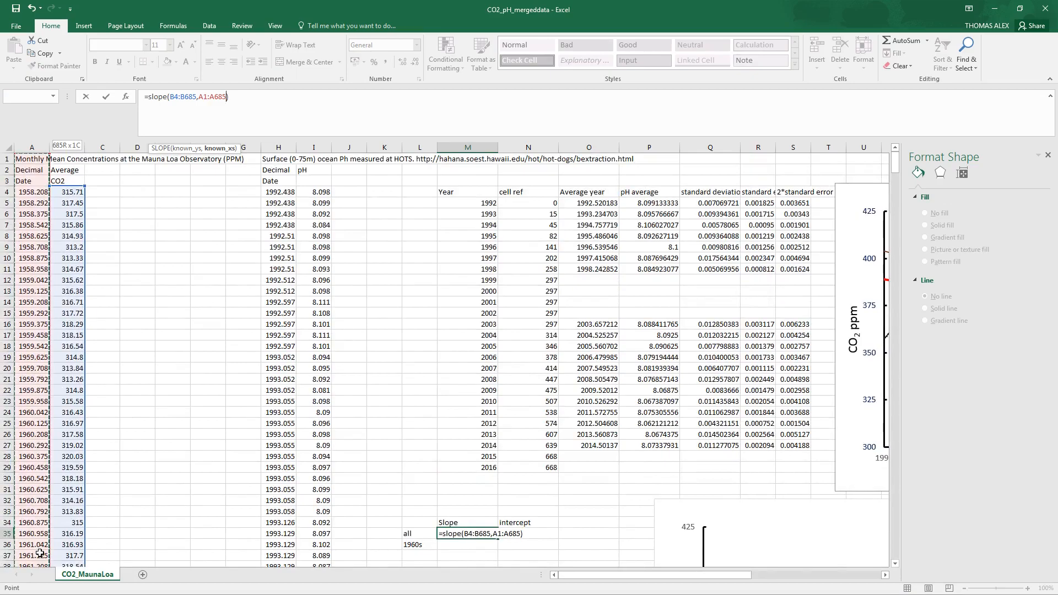
key(shift+Down)
key(shift+Down)
key(shift+Down)
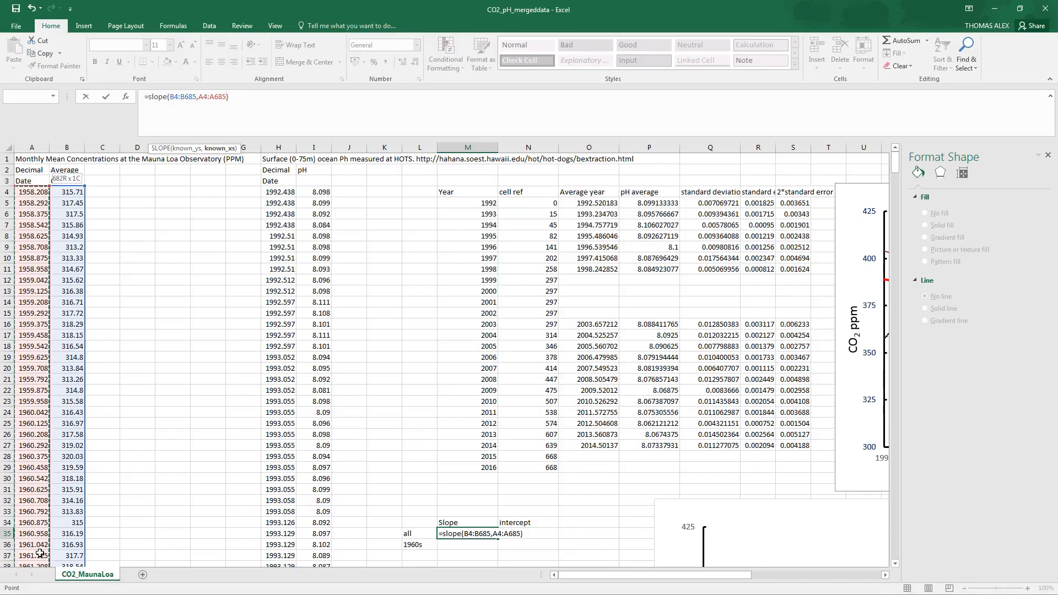
key(Return)
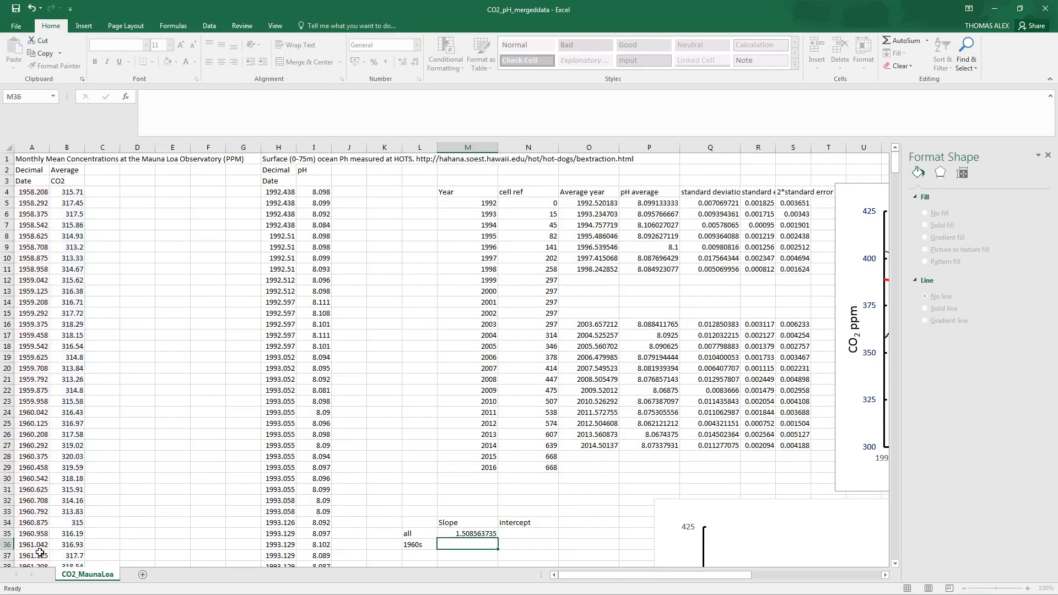
Calculate the intercept in cell N35 with INTERCEPT, using B4:B685 as known y's and A4:A685 as known x's
click(525, 533)
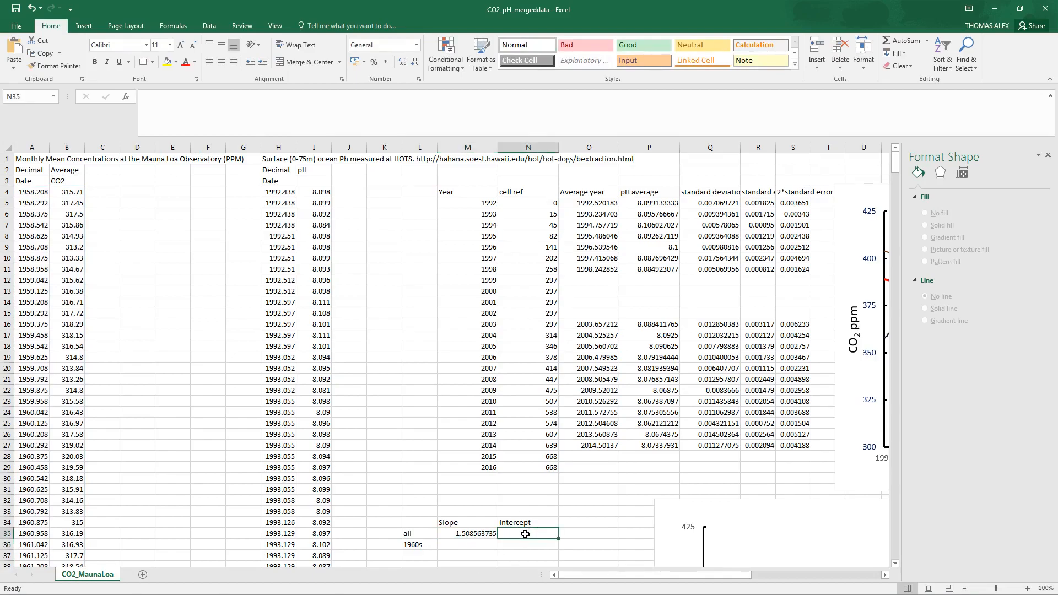
text(int)
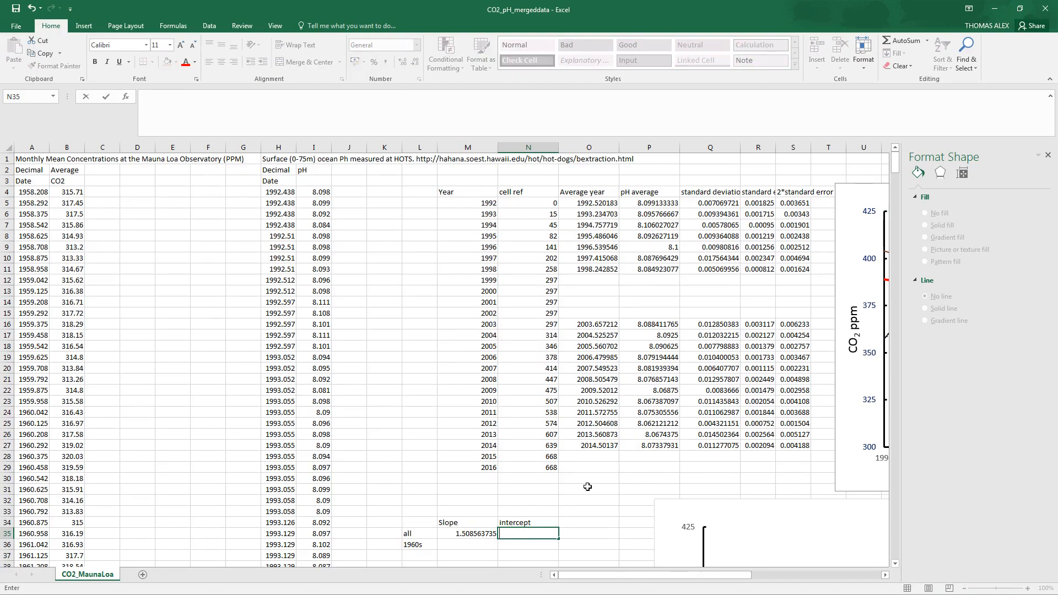
text(=in)
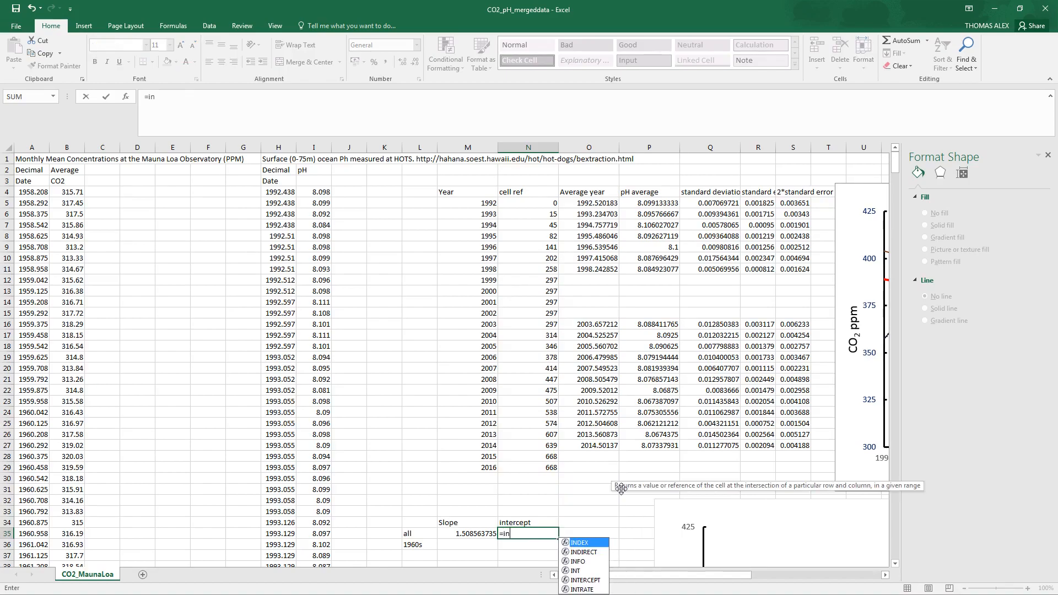
text(ter)
double_click(540, 547)
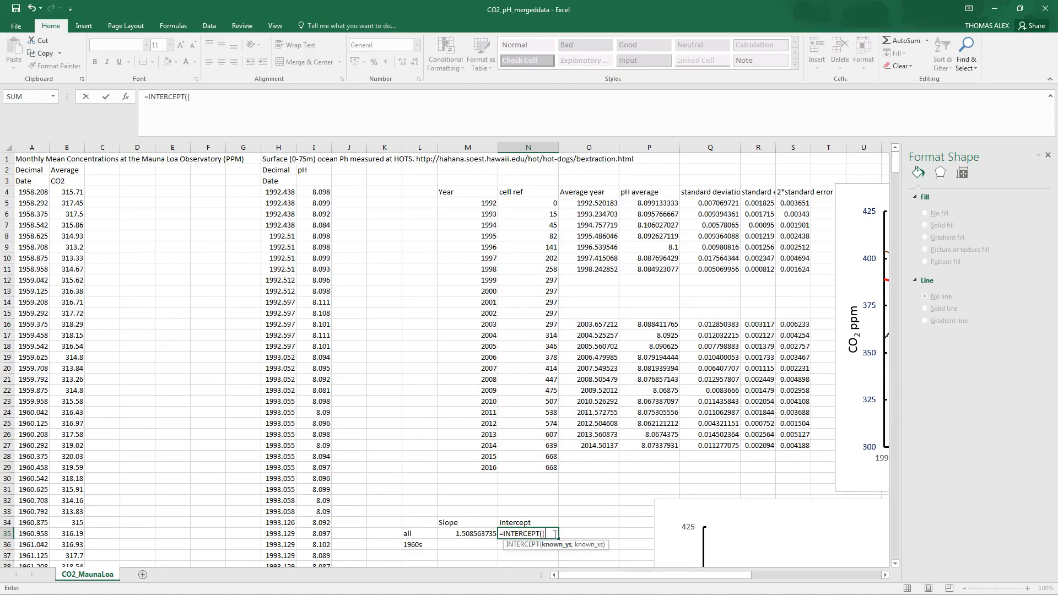
click(73, 192)
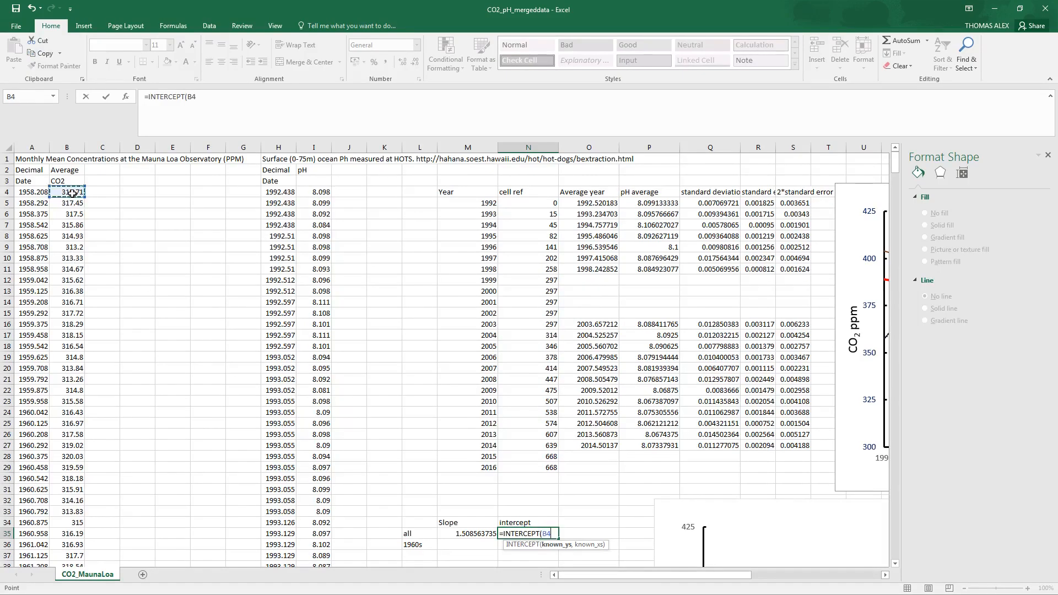
key(ctrl+shift+Down)
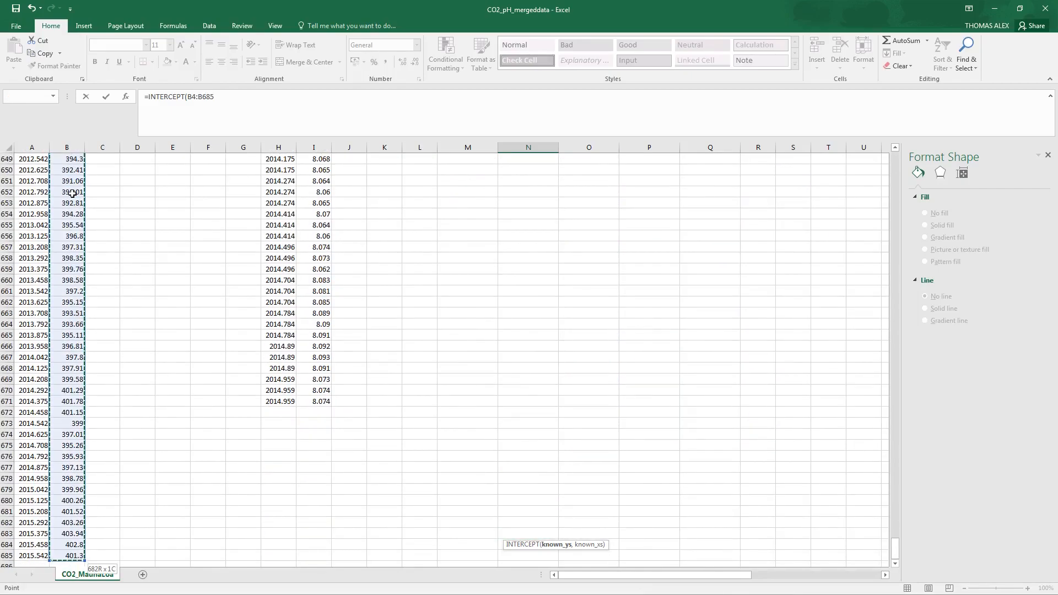
text(,)
click(37, 556)
key(ctrl+shift+Up)
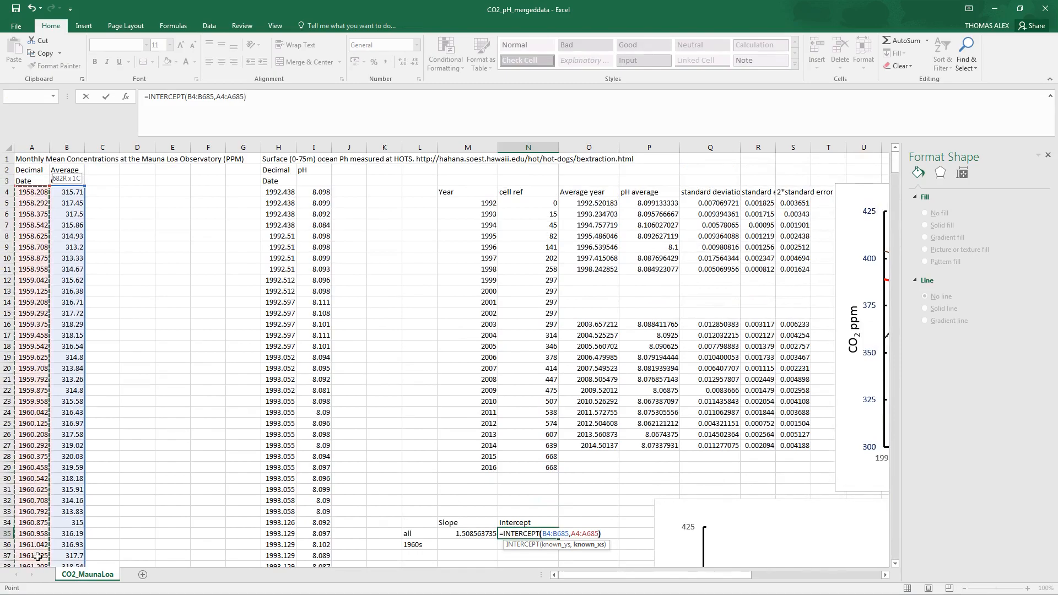
key(Return)
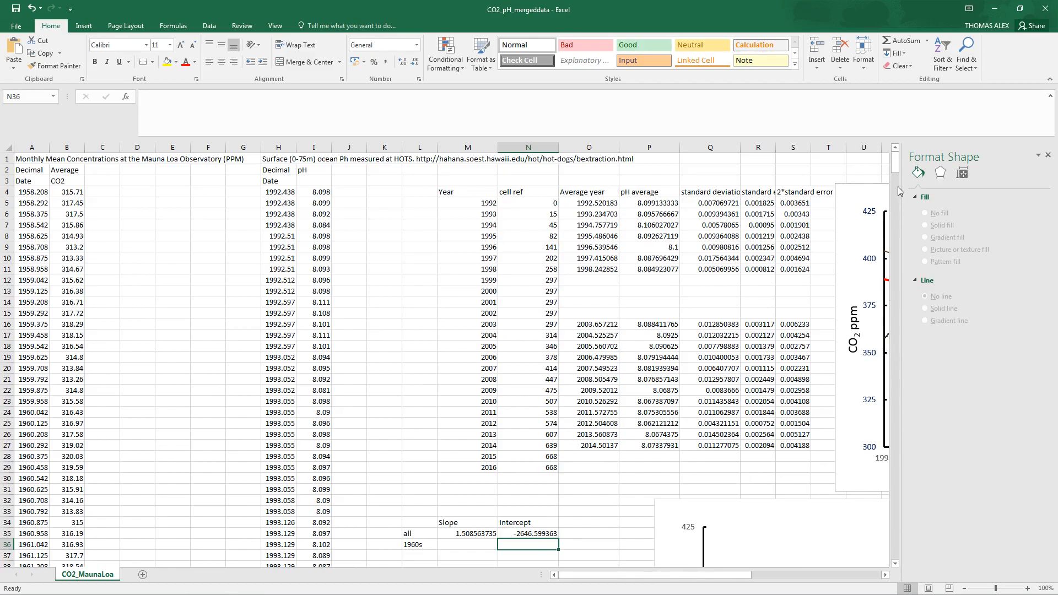
Compare the slope and intercept calculated for all data with the trendline equation on the CO2 chart
drag(896, 164, 897, 181)
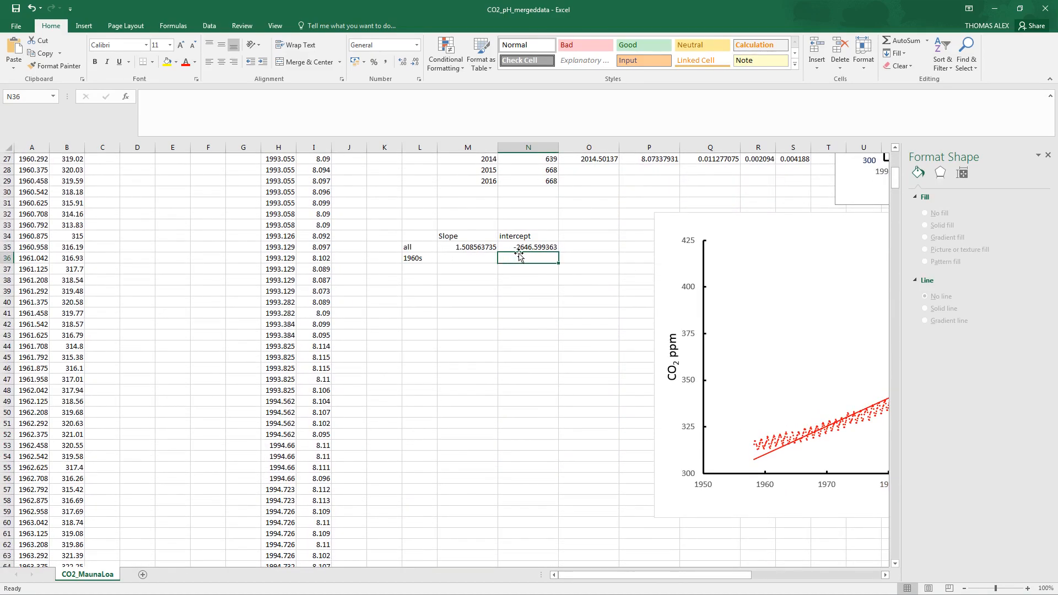
drag(608, 583, 672, 580)
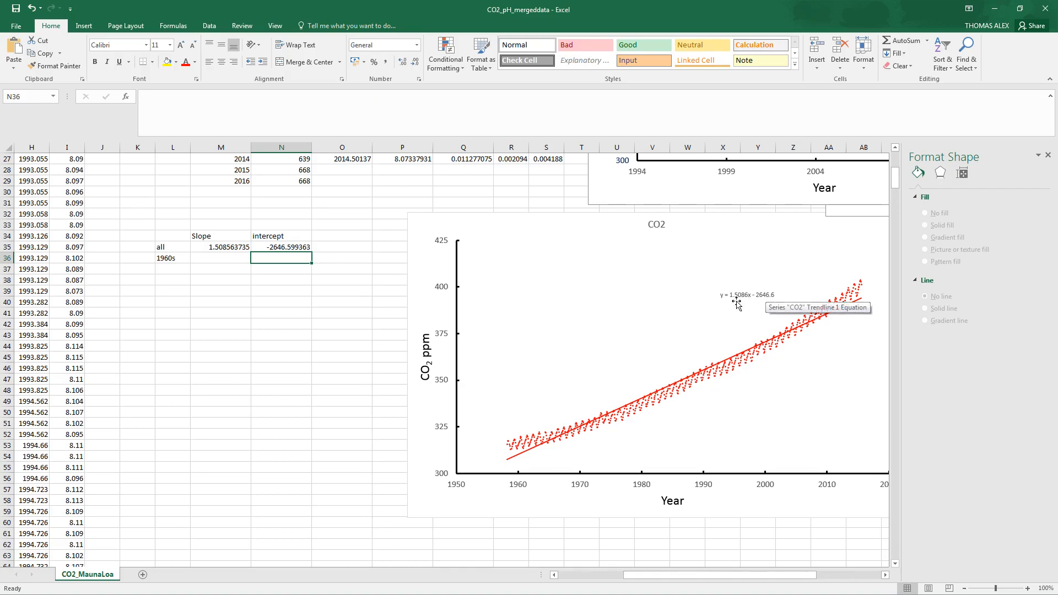
click(218, 336)
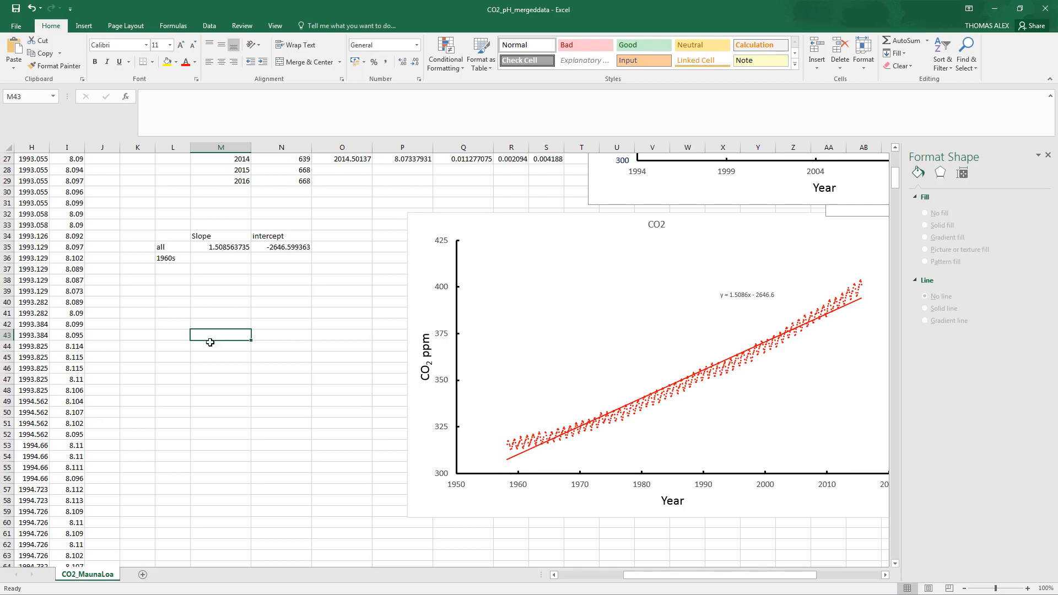
click(217, 249)
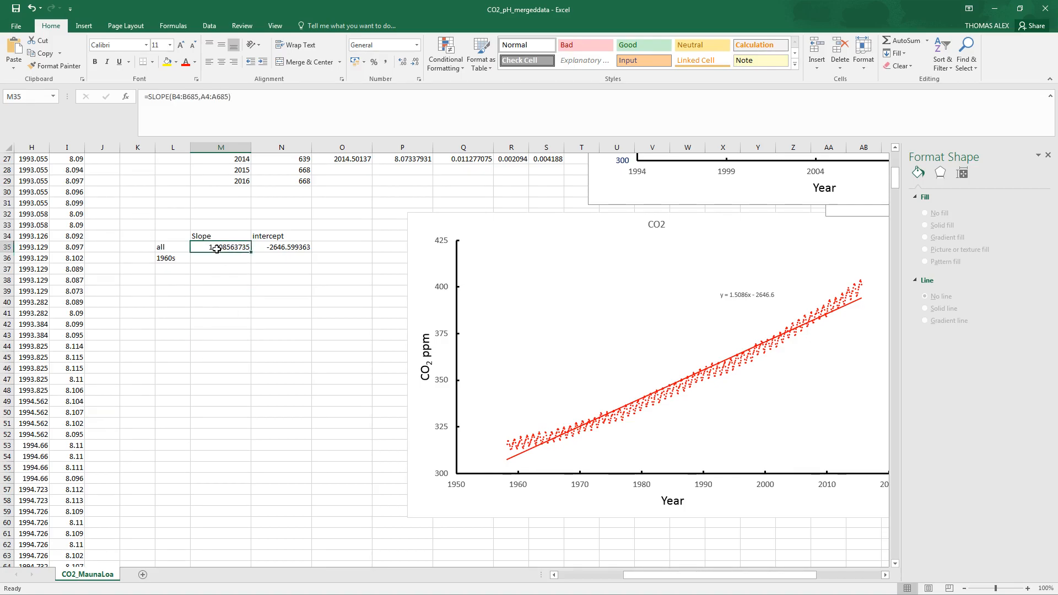
Select the block M46:N50 and start a LINEST formula in it
drag(220, 324, 293, 329)
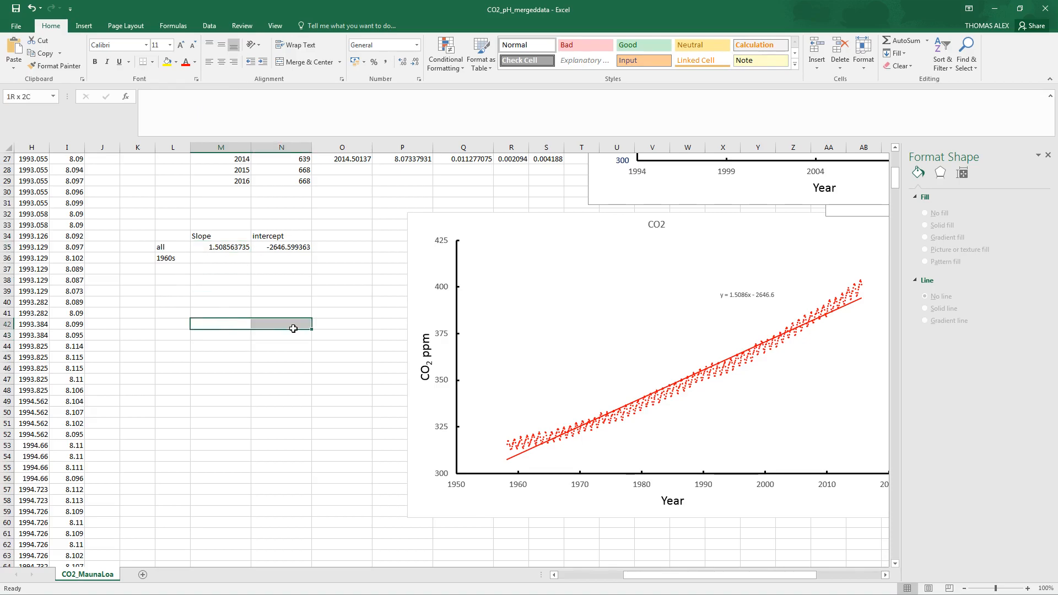
drag(216, 368, 292, 418)
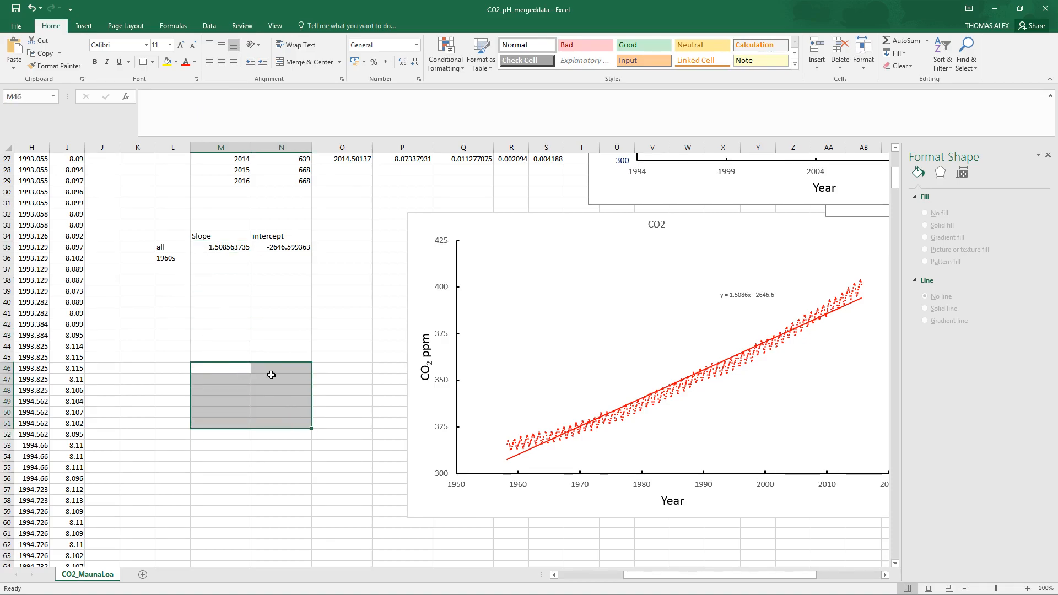
drag(220, 367, 264, 411)
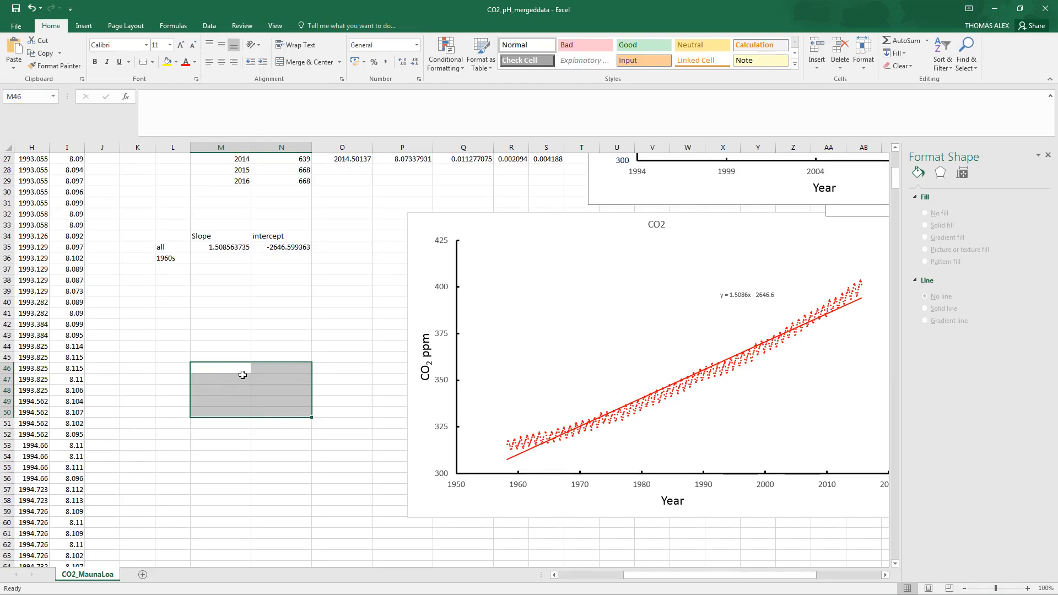
drag(223, 369, 286, 414)
text(=)
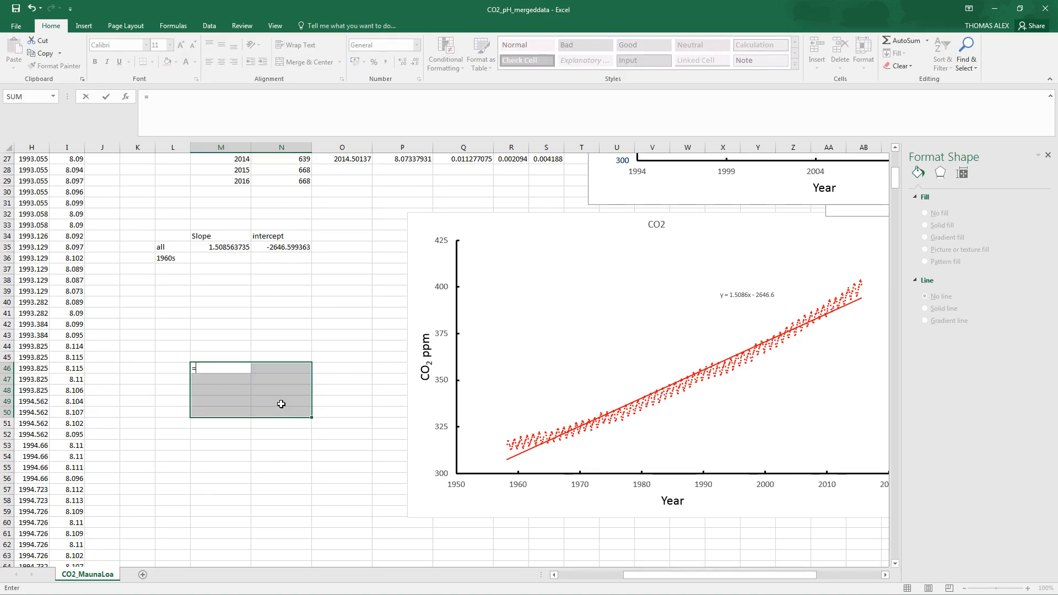
text(linest)
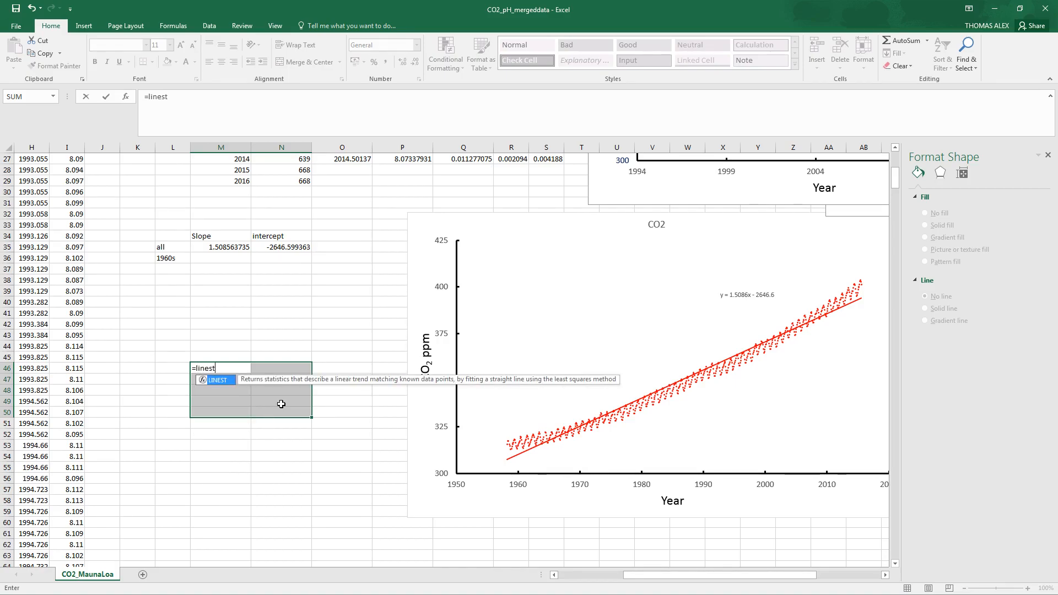
text(()
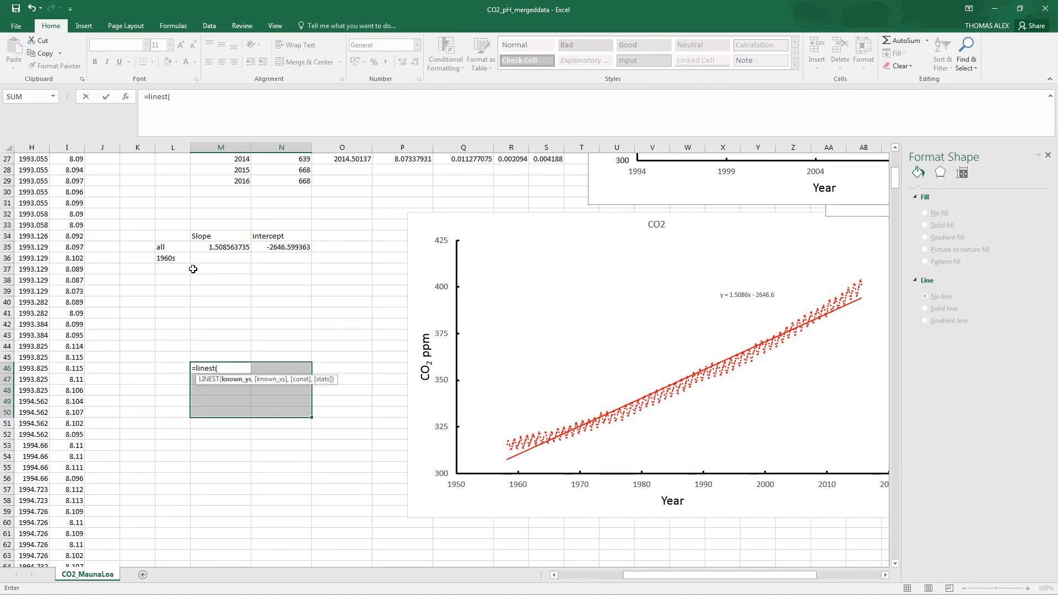
Add the 1960s CO2 values in B24:B140 as the known y's of the LINEST formula
drag(663, 578, 581, 574)
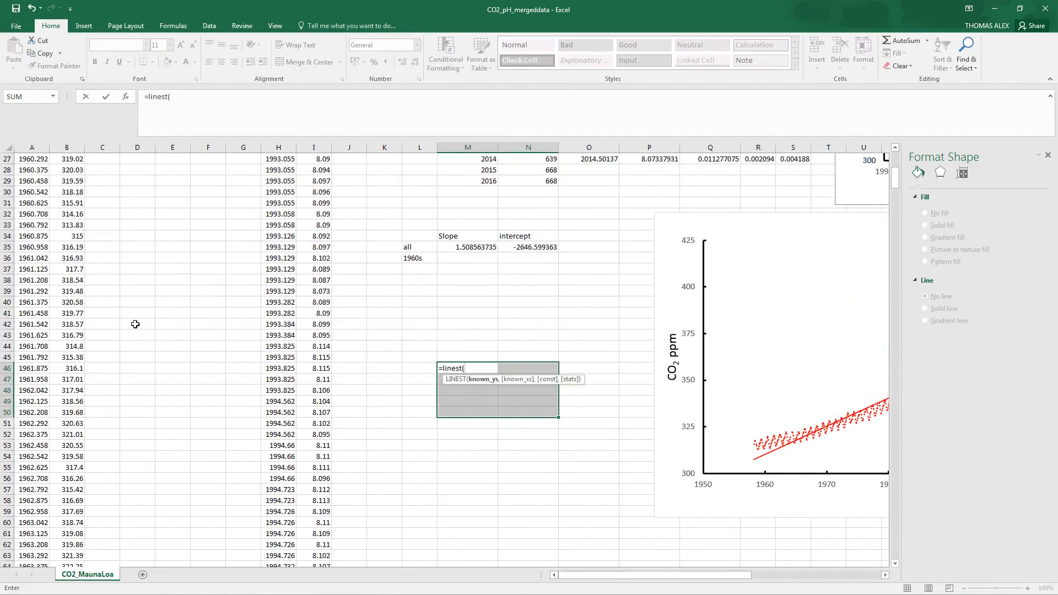
click(894, 148)
click(895, 147)
click(895, 147)
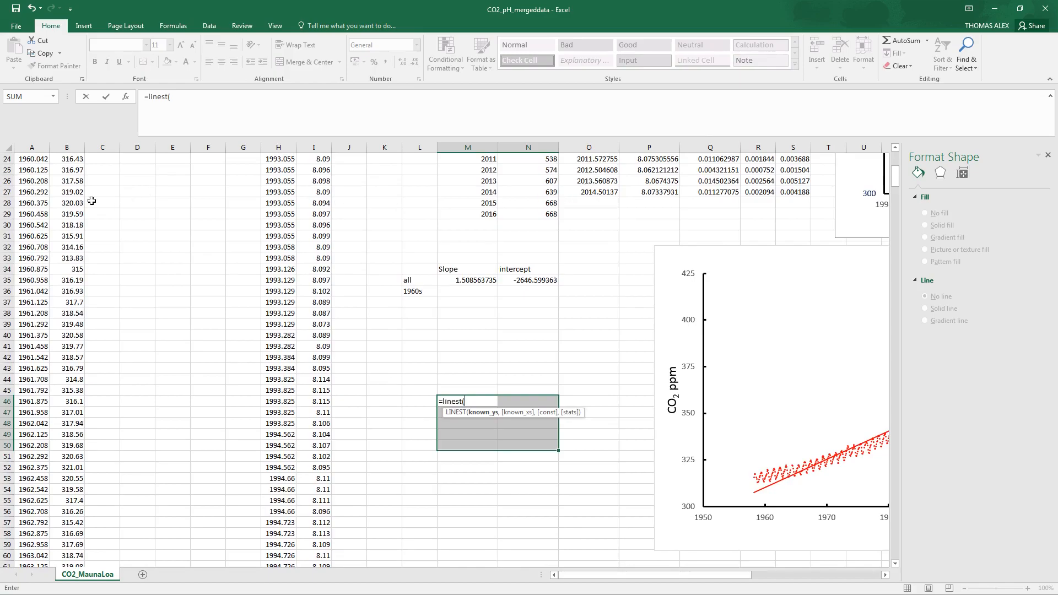
click(895, 148)
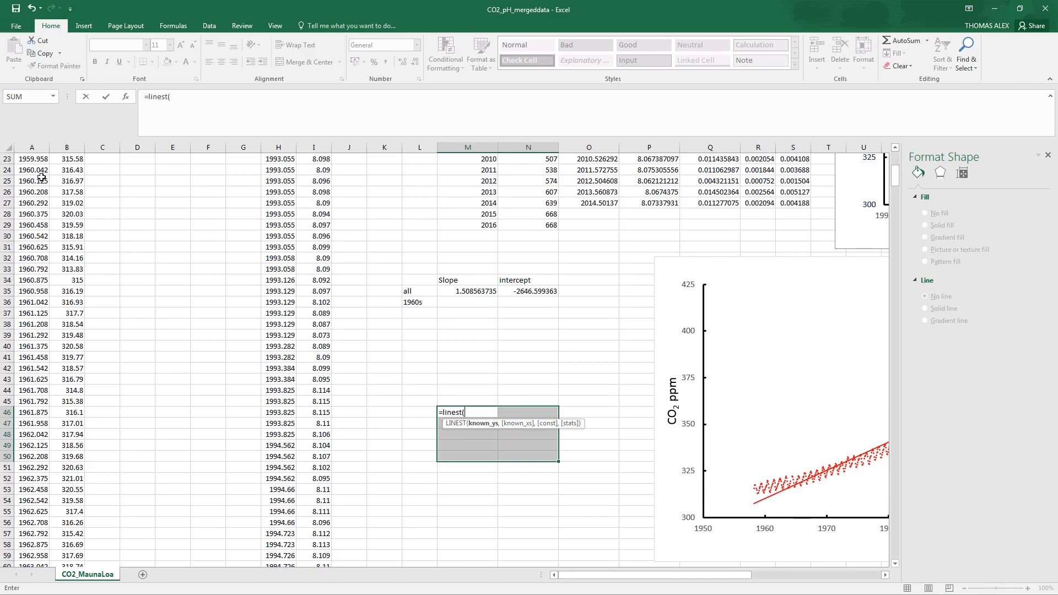
drag(71, 169, 63, 204)
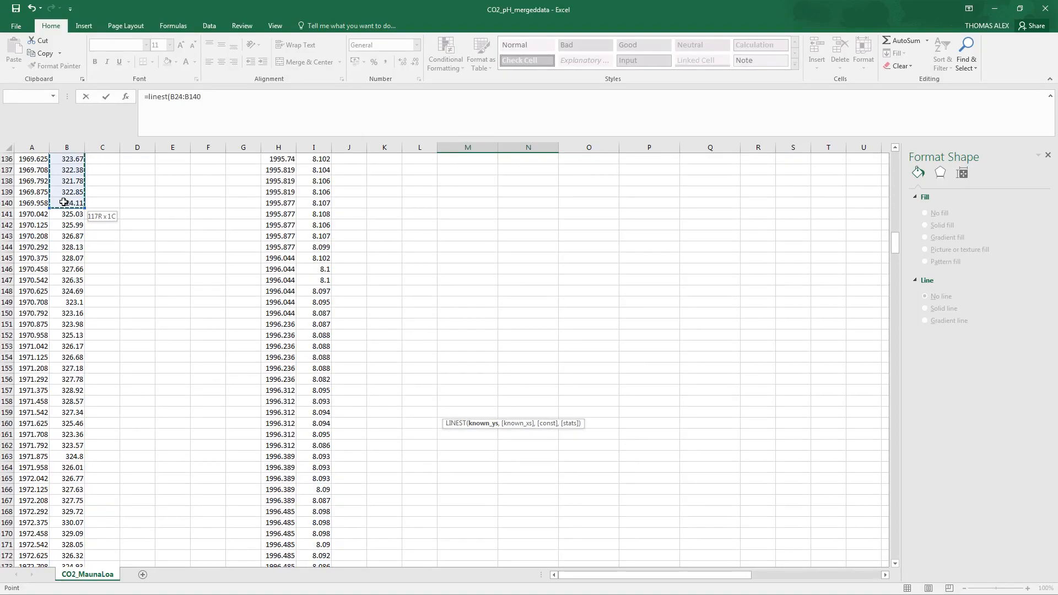
drag(63, 203, 63, 202)
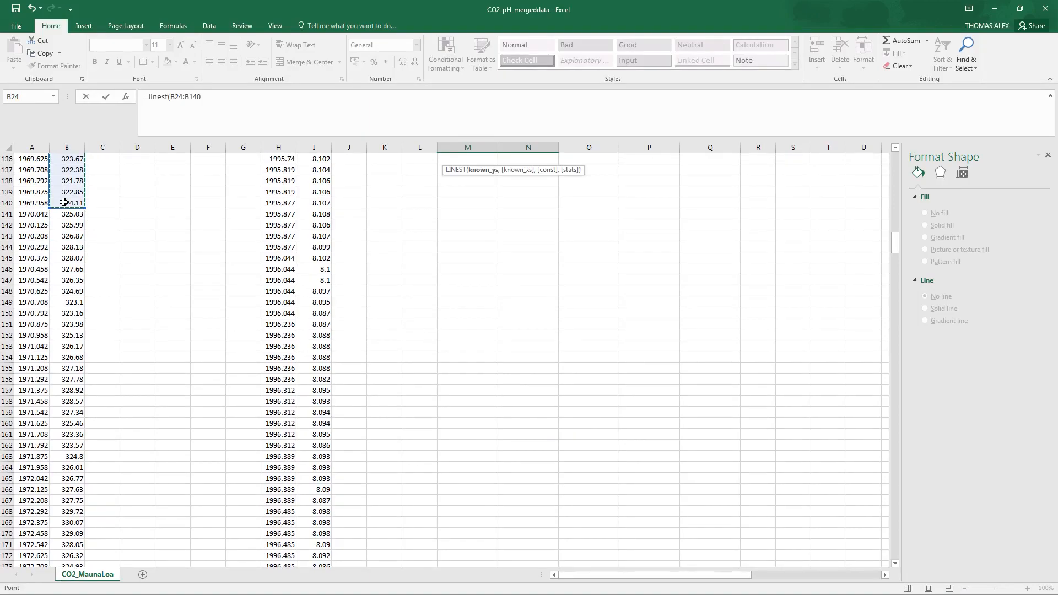
Add the 1960s decimal dates in A24:A140 as the known x's of the LINEST formula
click(204, 97)
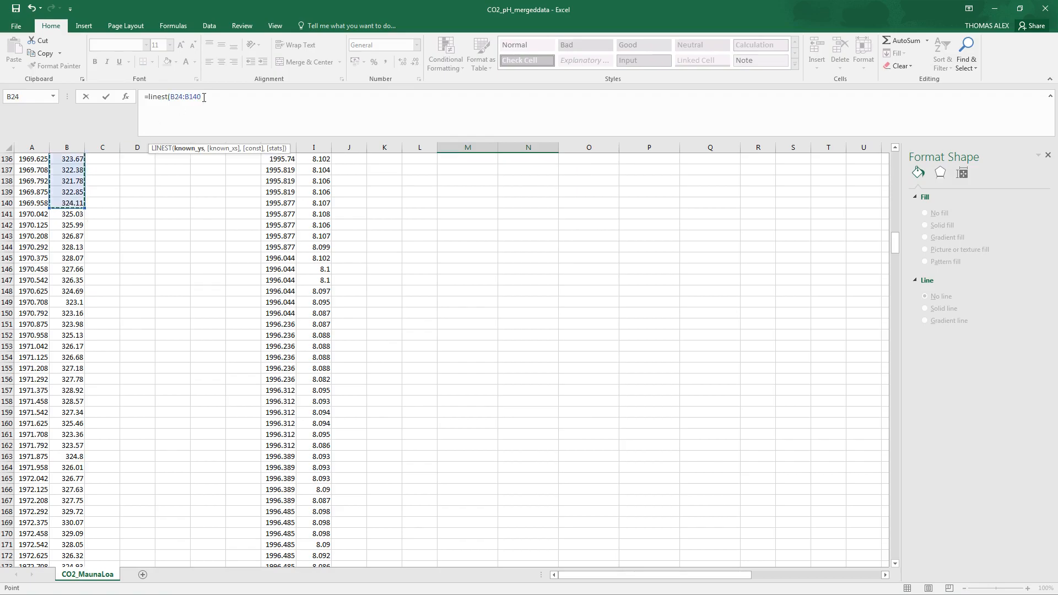
text(,)
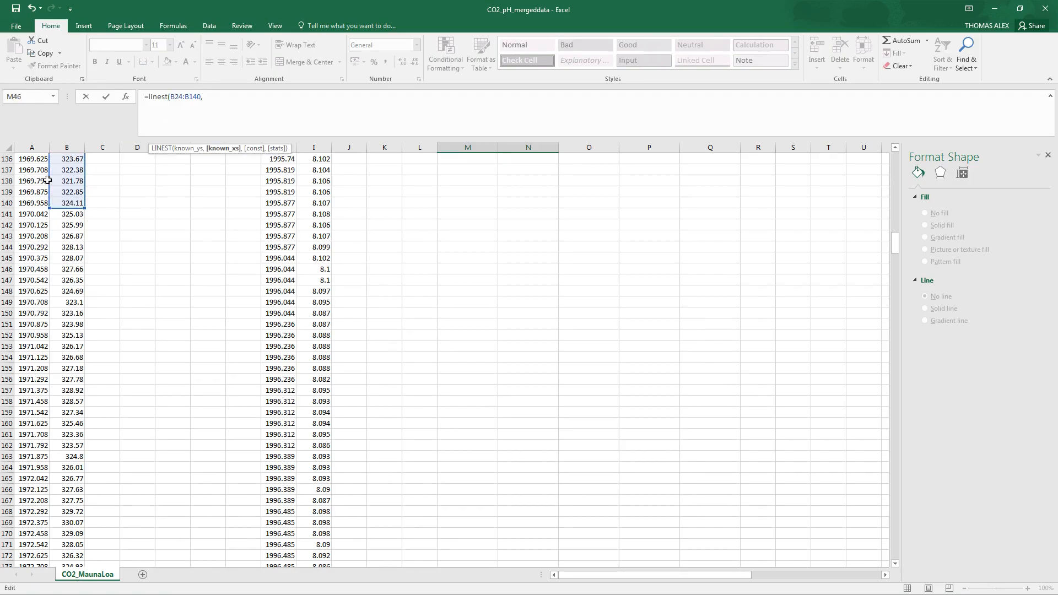
click(36, 203)
drag(37, 202, 33, 414)
text(,)
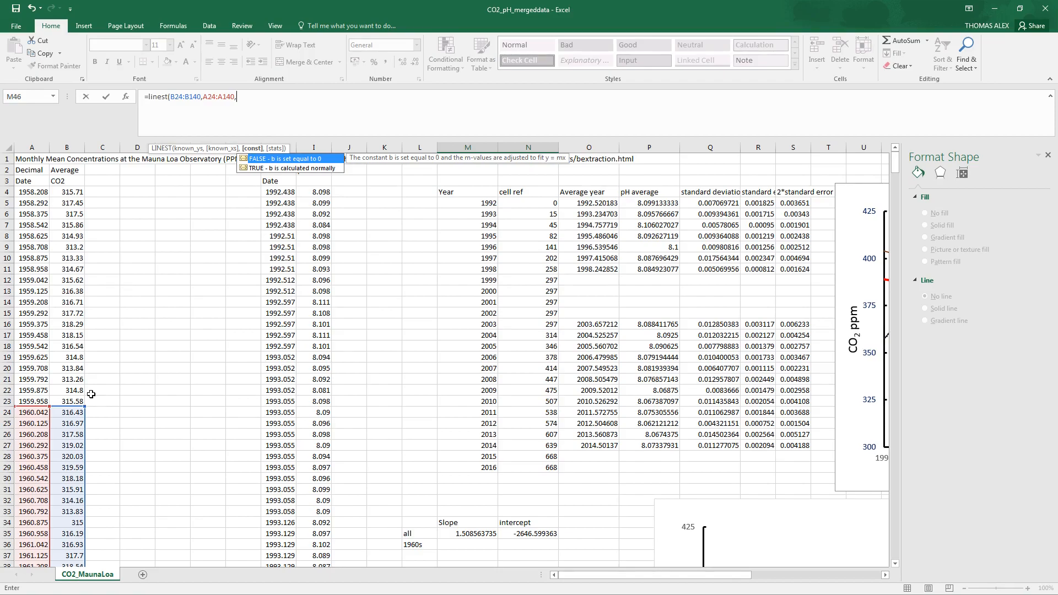
Set both the const and stats arguments of LINEST to 1 and enter it as an array formula in M46:N50
text(,1)
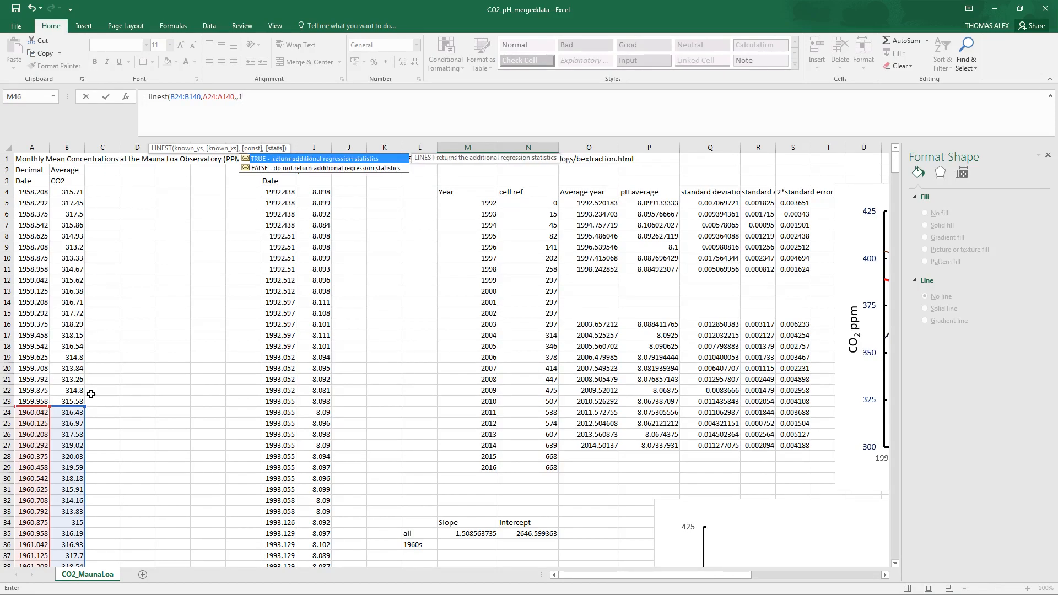
key(BackSpace)
key(BackSpace)
text(1)
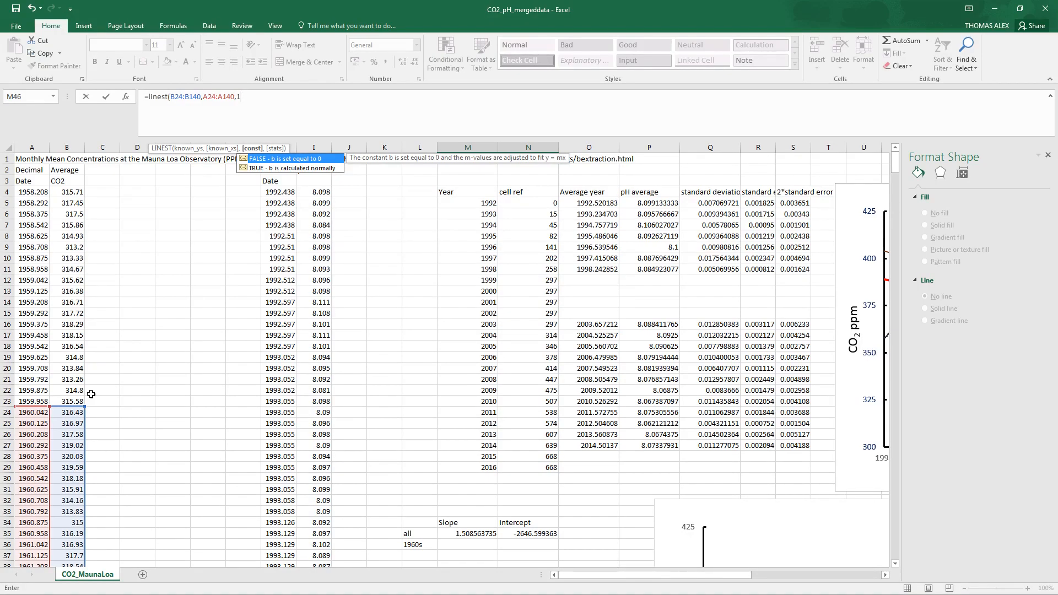
text(,)
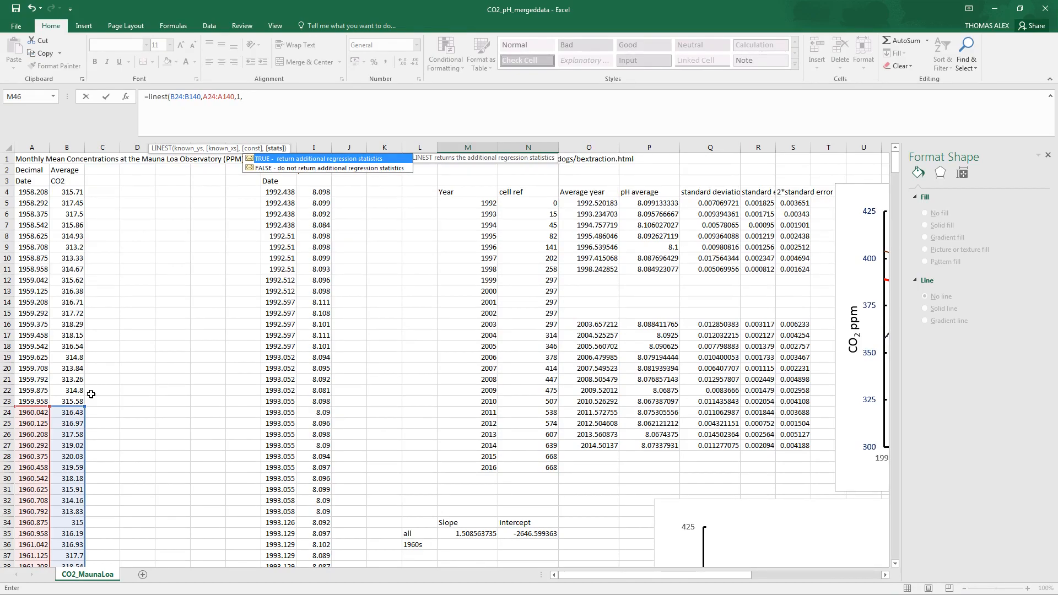
text(1)
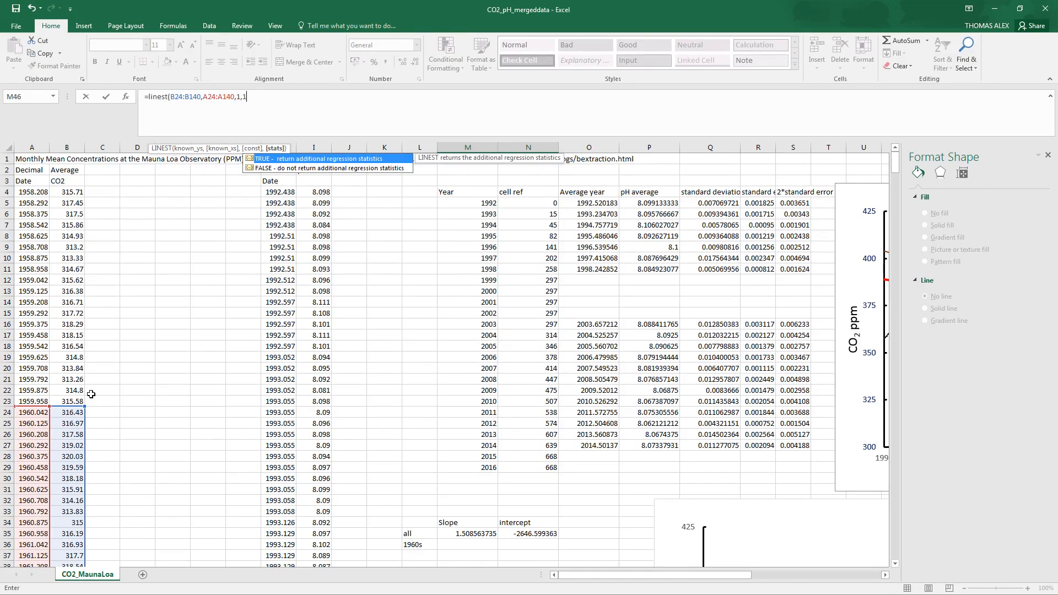
text())
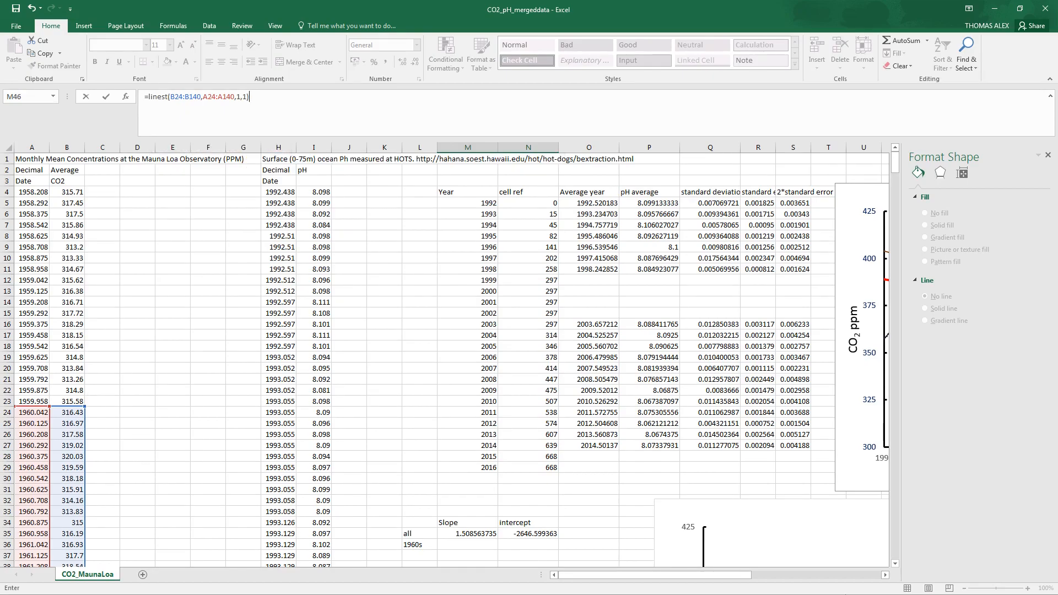
drag(895, 163, 895, 180)
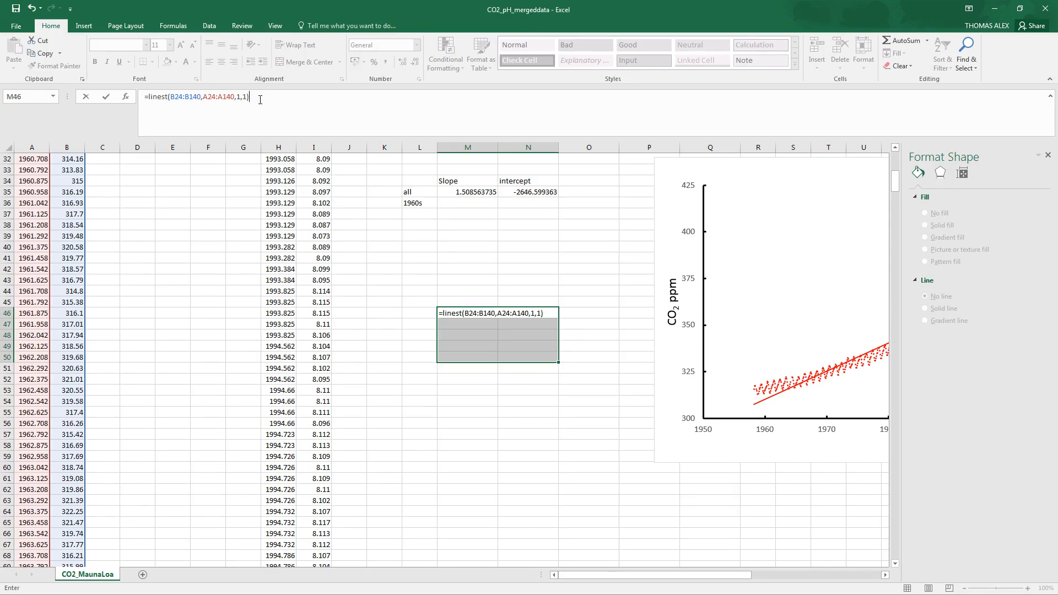
key(ctrl+shift+Return)
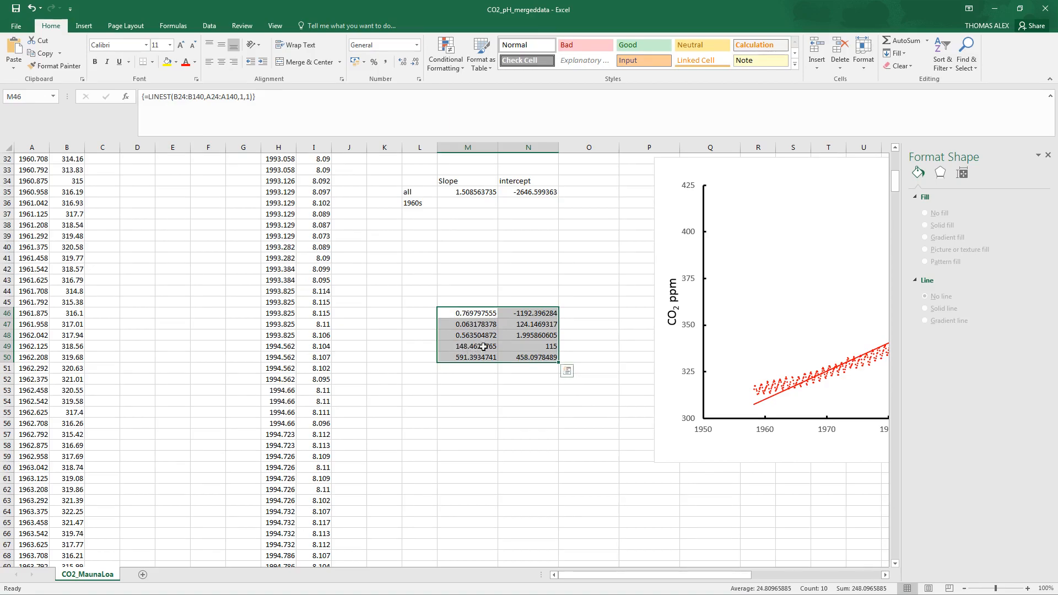
Look up the order in which LINEST returns its additional regression statistics in the function's help article, and close the article
click(178, 100)
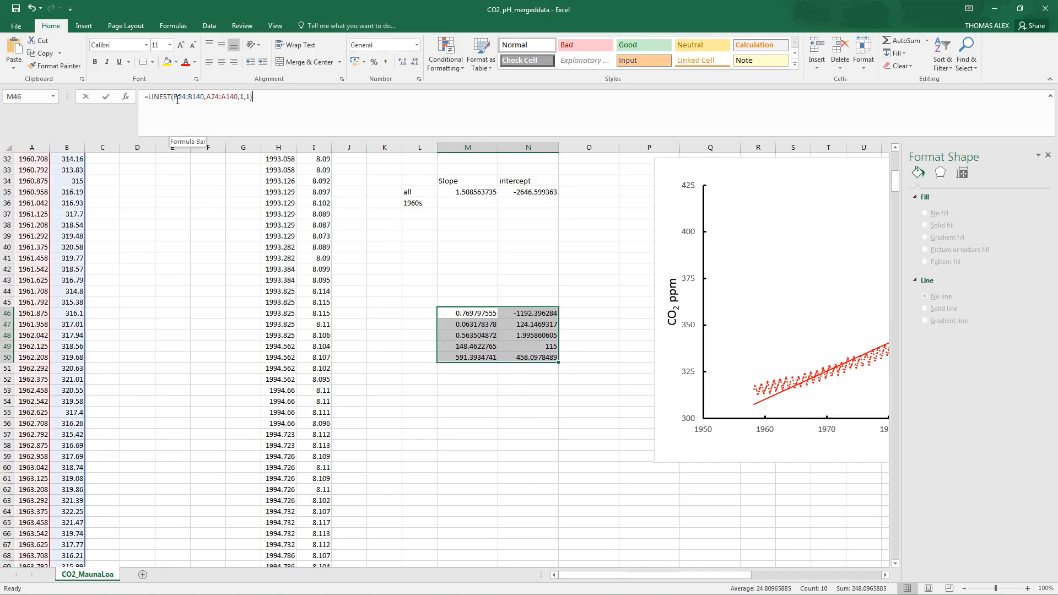
click(177, 100)
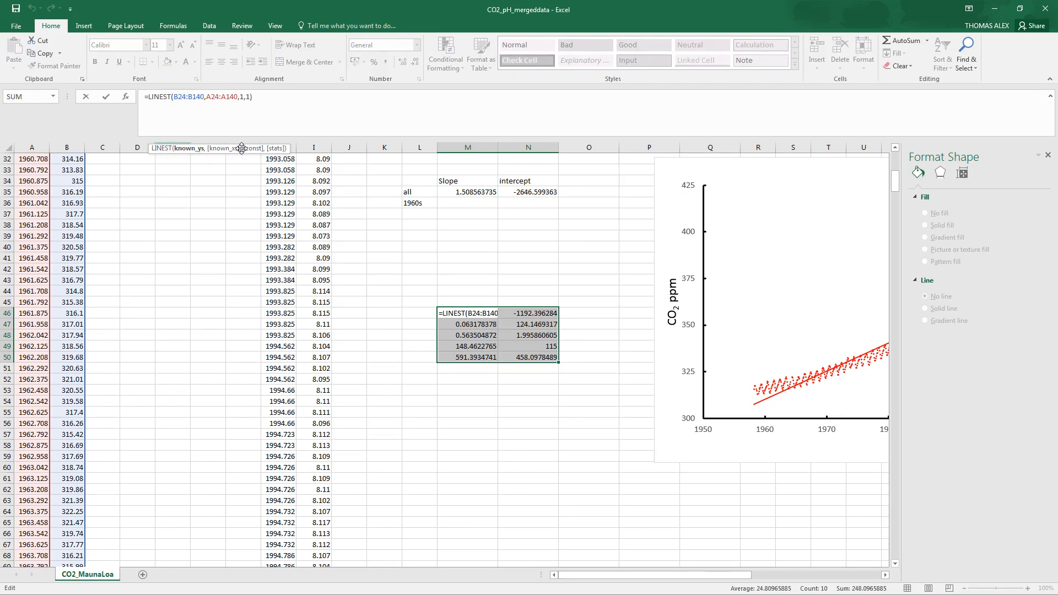
click(161, 148)
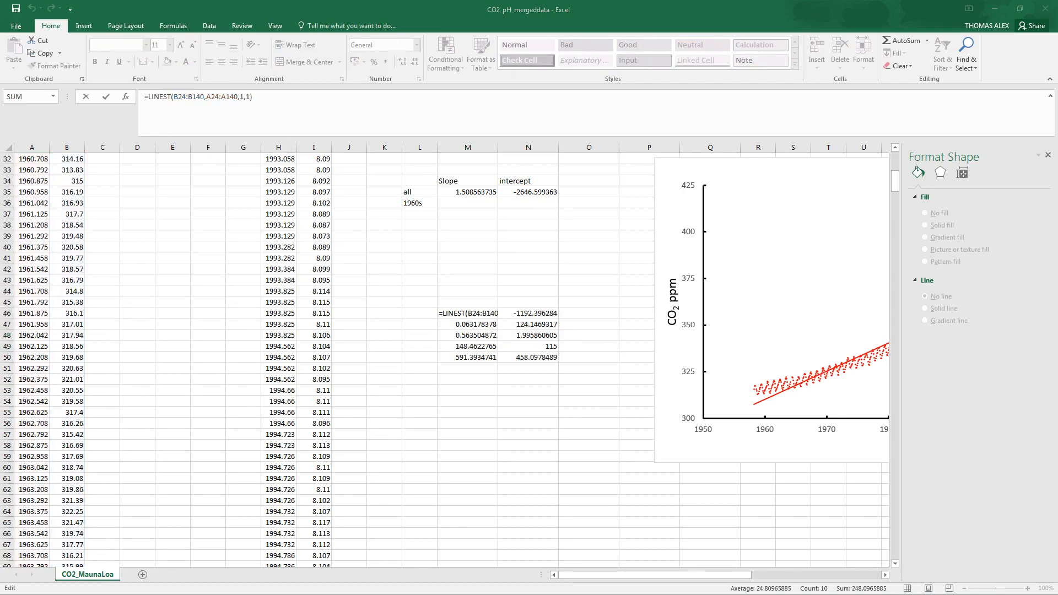
drag(828, 164, 526, 172)
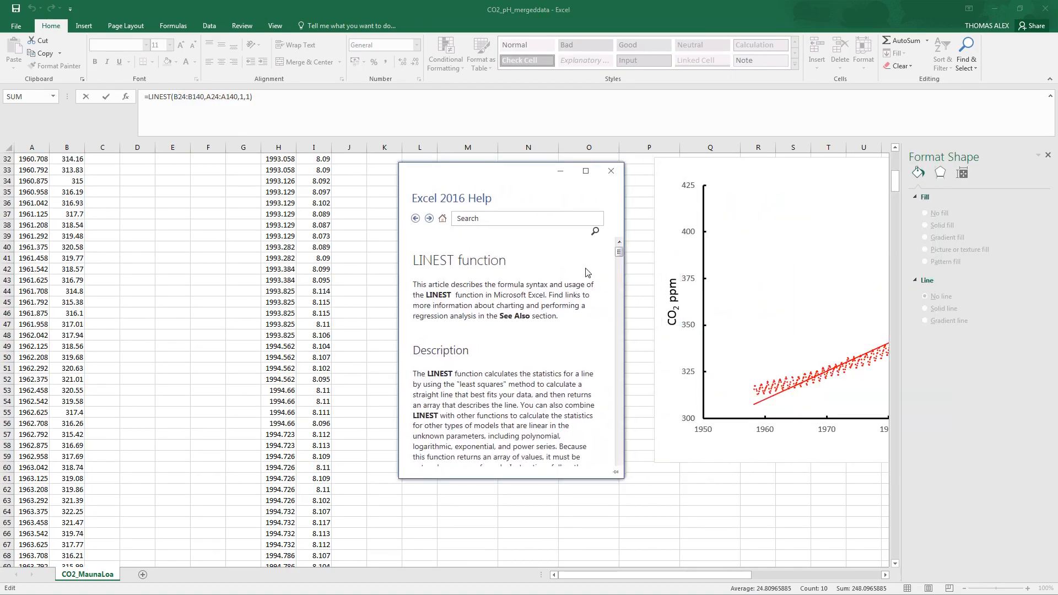
drag(619, 256, 620, 259)
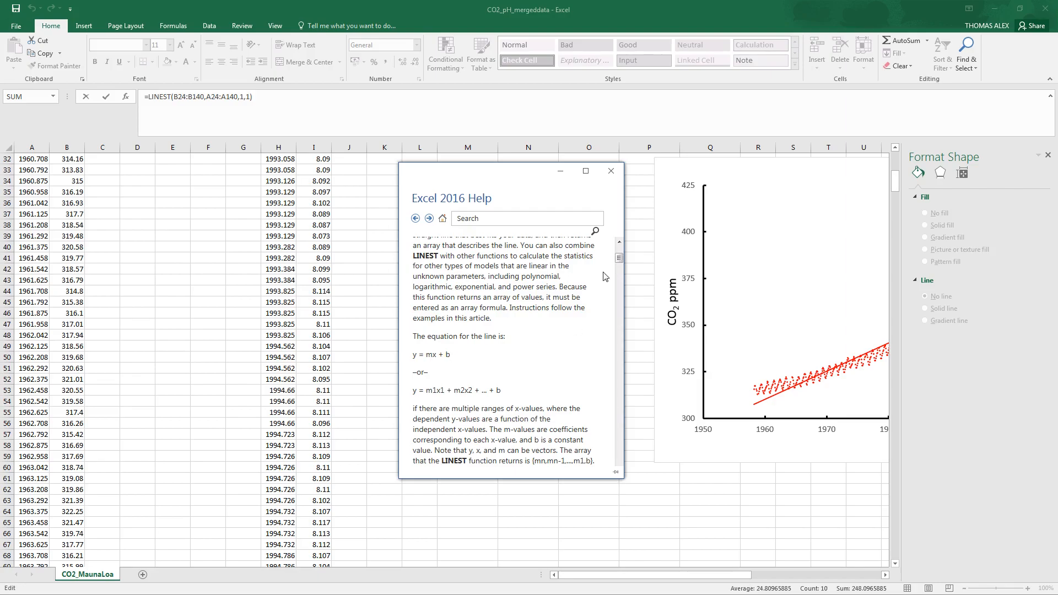
drag(620, 259, 619, 316)
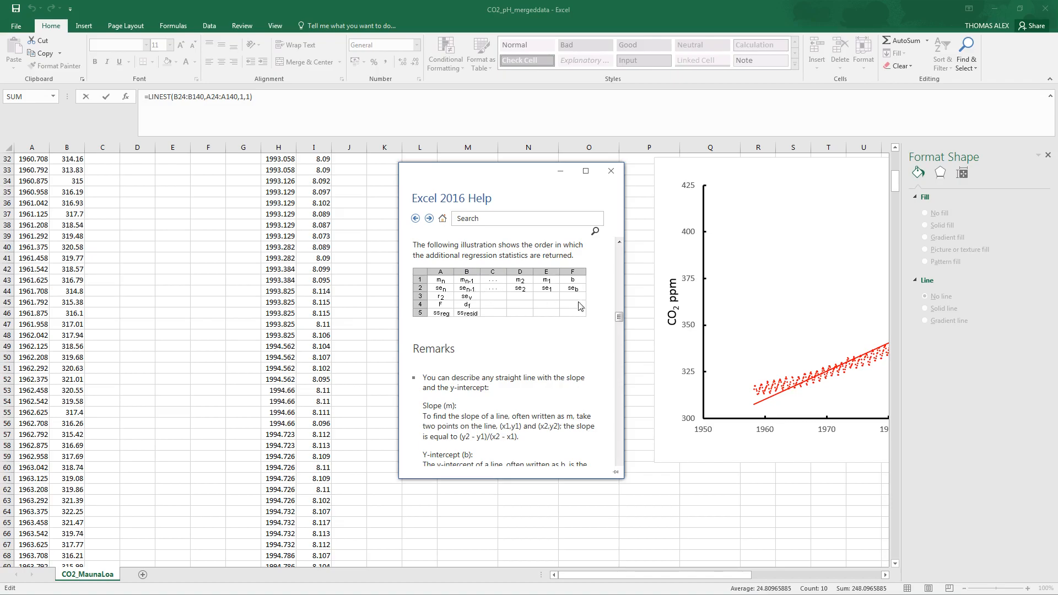
mouse_move(619, 318)
mouse_down()
mouse_move(619, 293)
mouse_move(617, 317)
mouse_up()
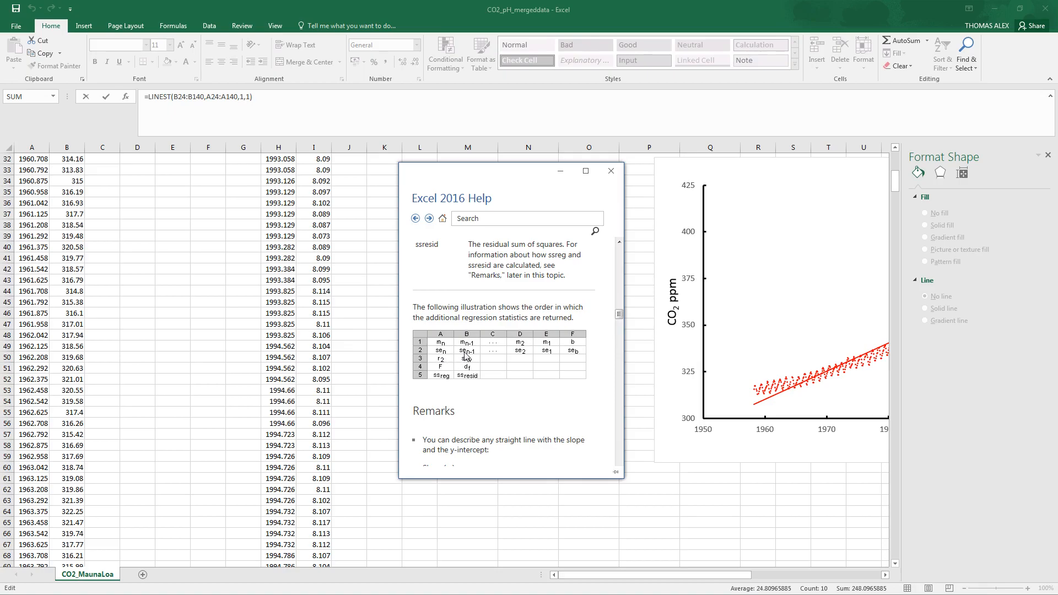
drag(619, 314, 620, 199)
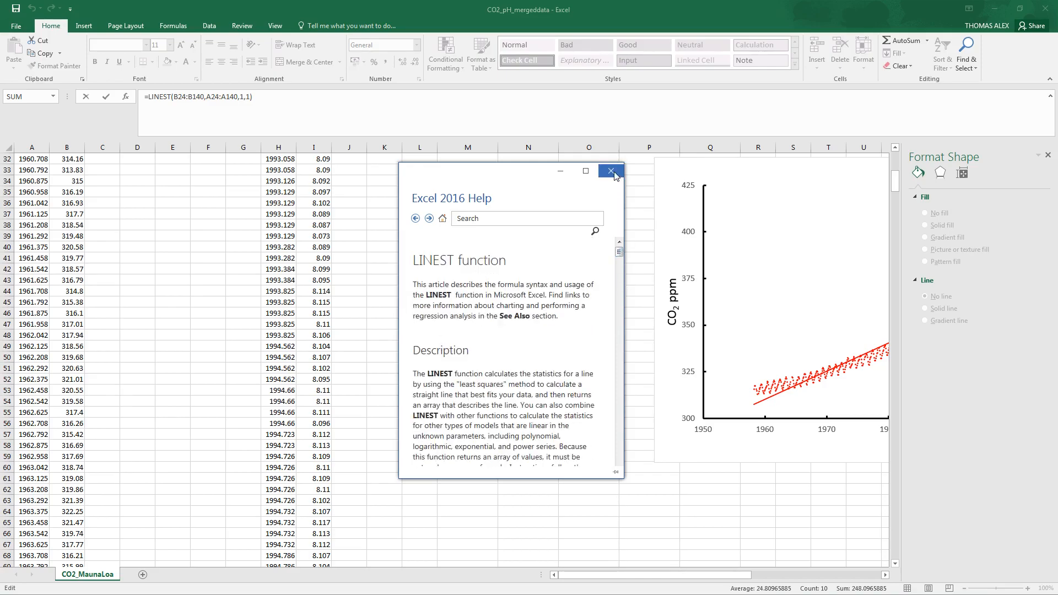
click(612, 171)
Re-enter the LINEST formula across M46:N50 as an array formula to leave editing
key(Return)
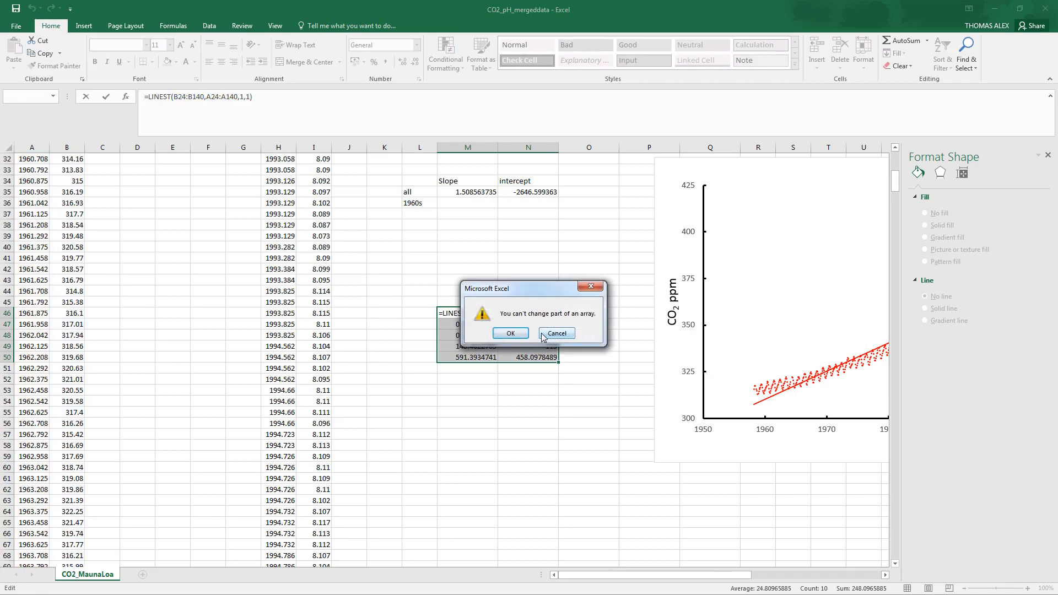
click(510, 333)
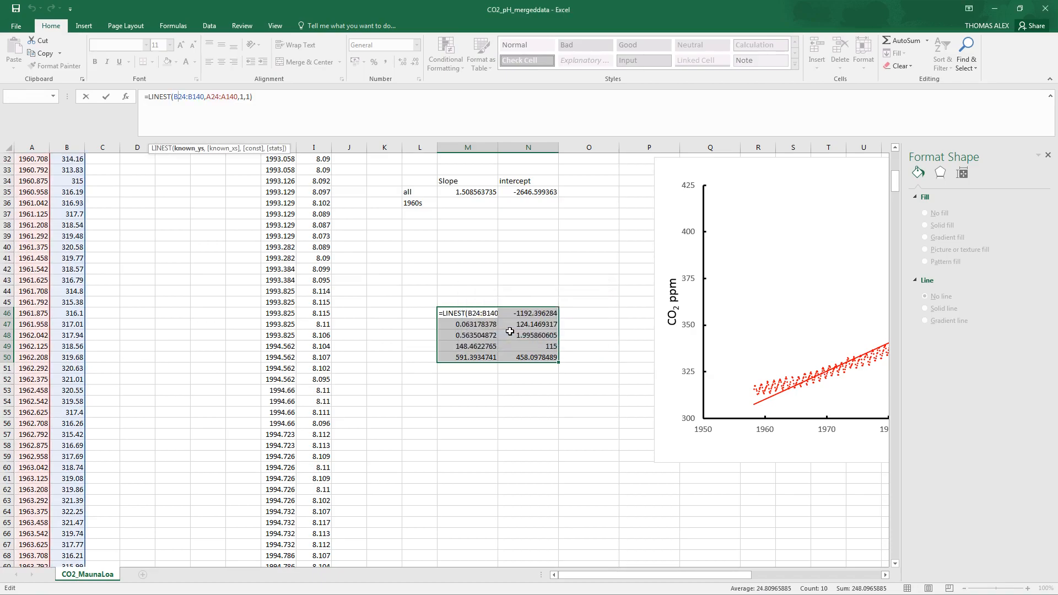
key(ctrl+shift+Return)
Examine the 1960s slope, intercept, their standard errors and the r-squared value in the LINEST output cells M46:N48
click(475, 315)
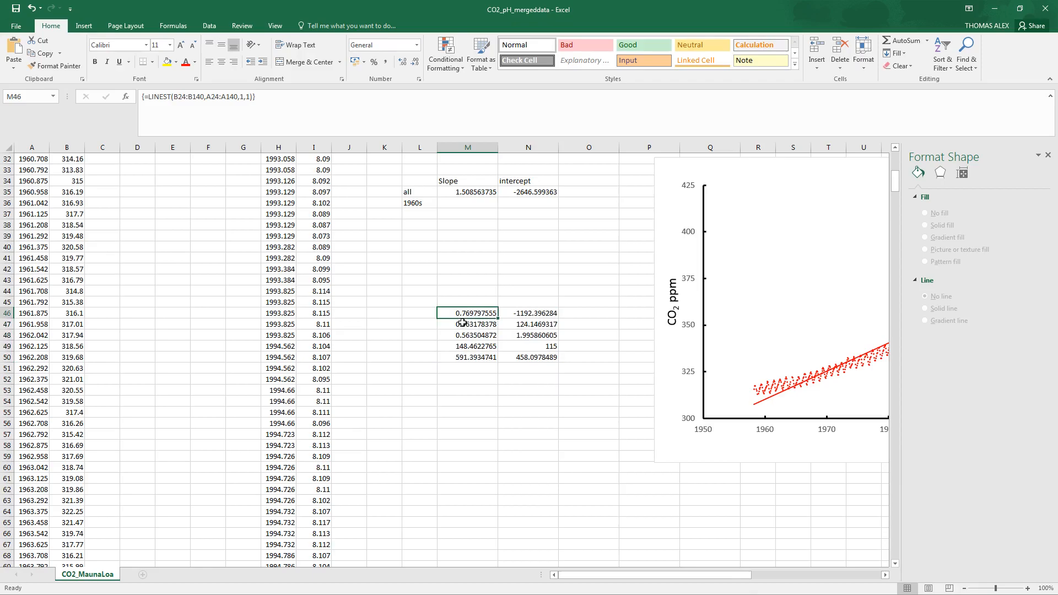
click(466, 323)
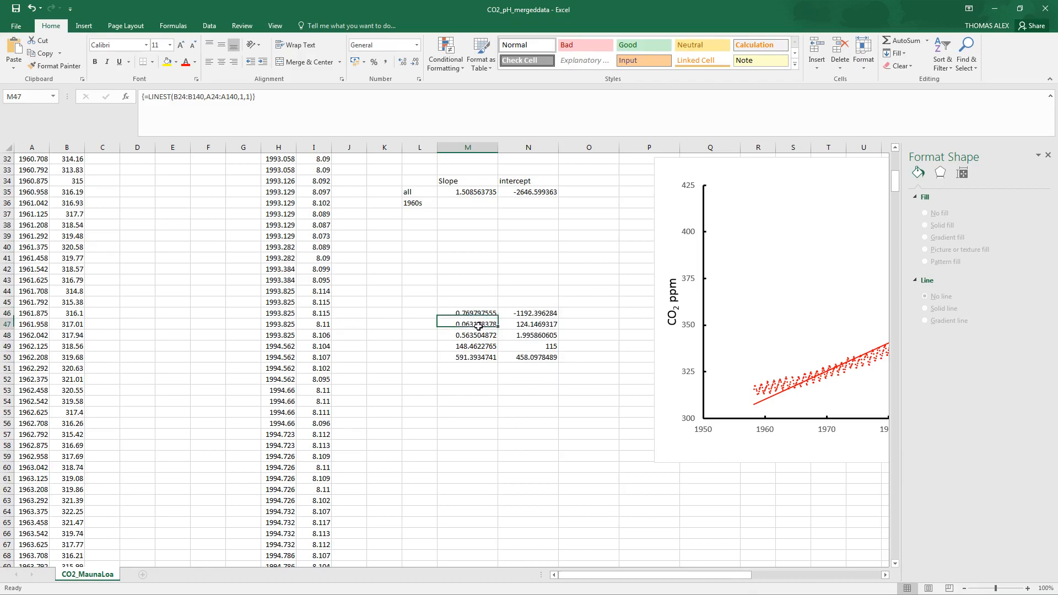
click(548, 312)
click(540, 325)
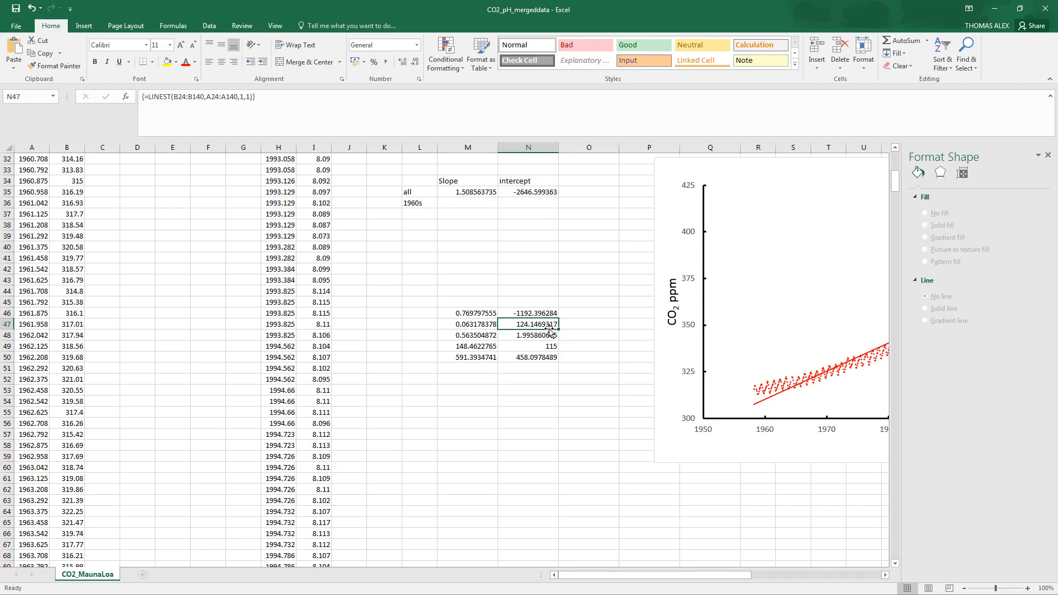
click(465, 334)
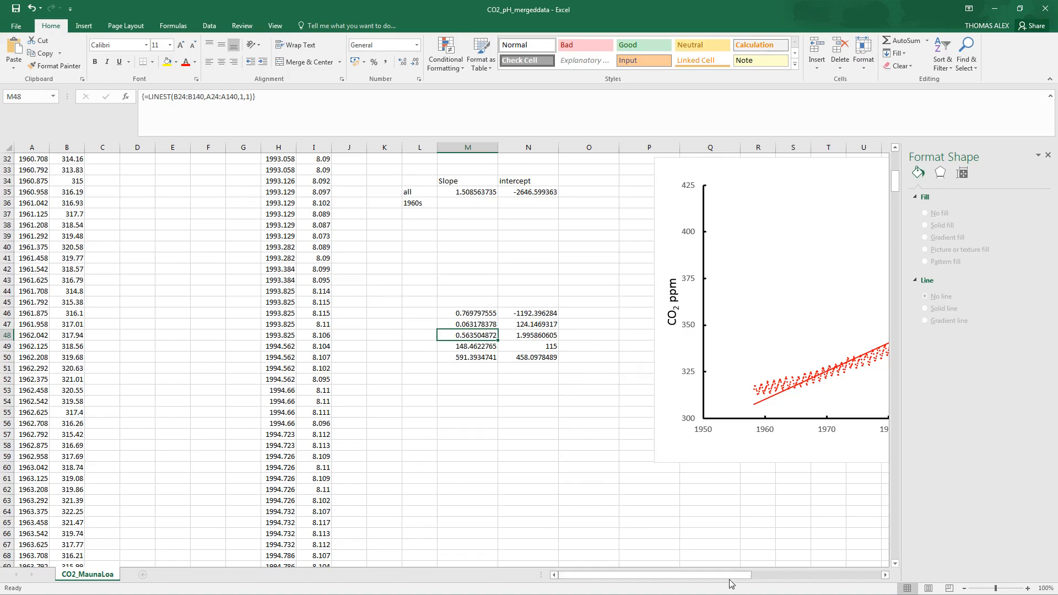
Compare the 1960s slope in M46 with the all-data slope in M35 and the trendline on the CO2 chart
click(476, 312)
click(477, 191)
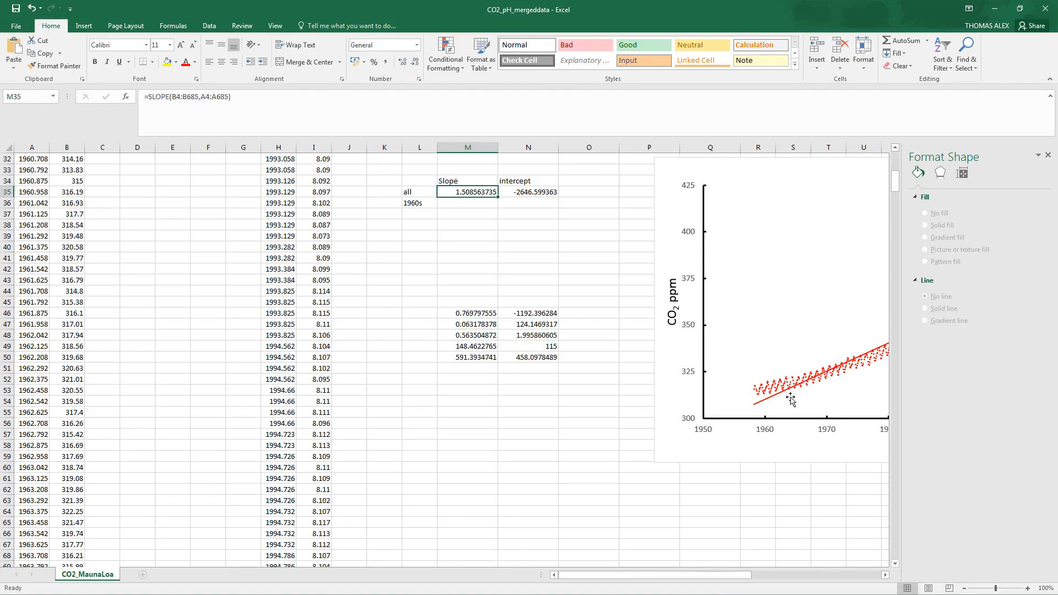
drag(732, 575, 801, 574)
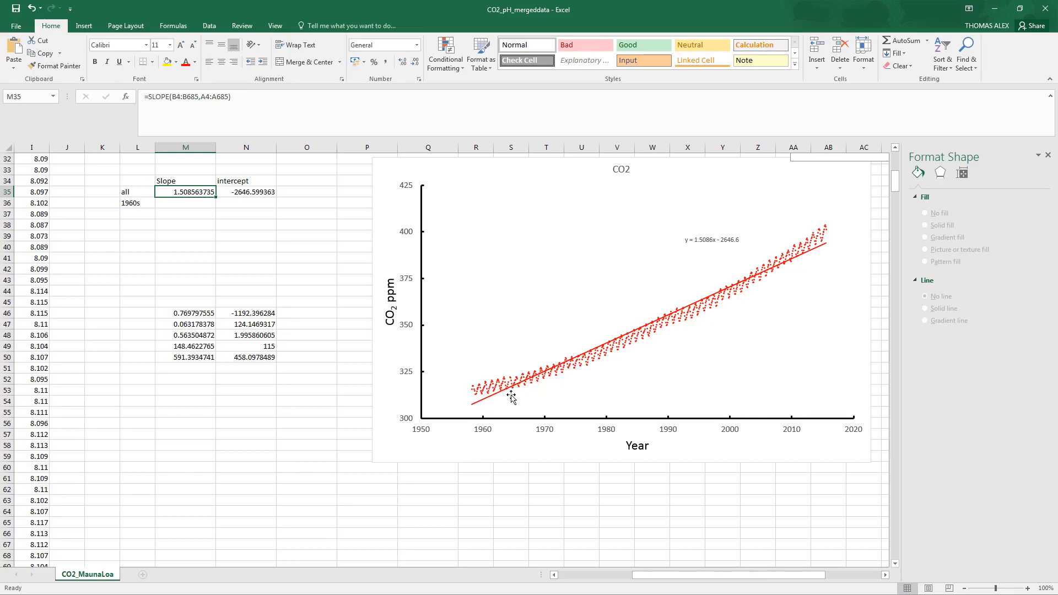
drag(673, 577, 645, 578)
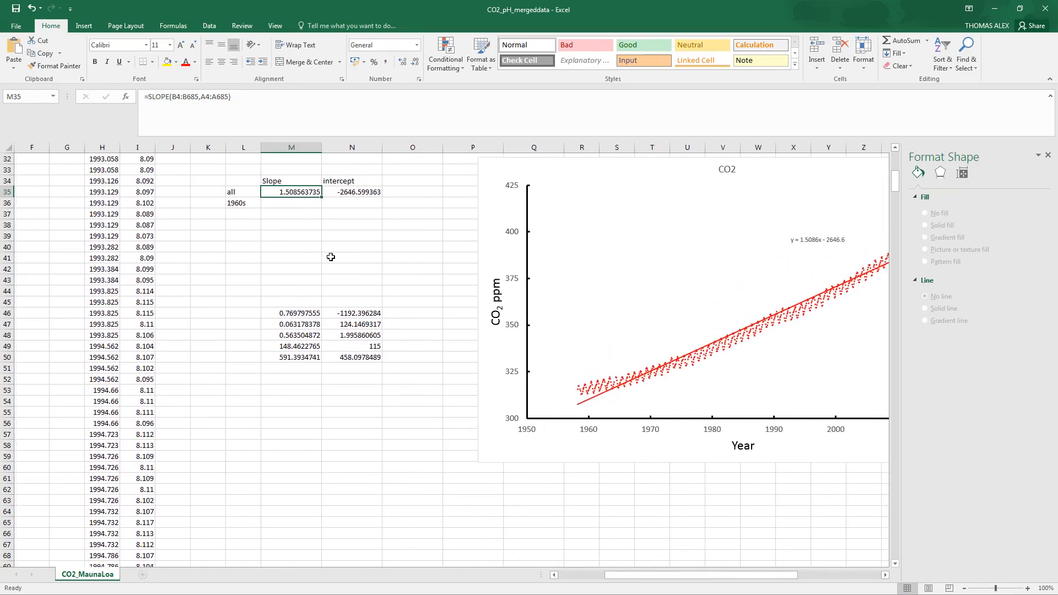
Fill the 1960s row by linking slope cell M36 to M46 and intercept cell N36 to N46
click(302, 205)
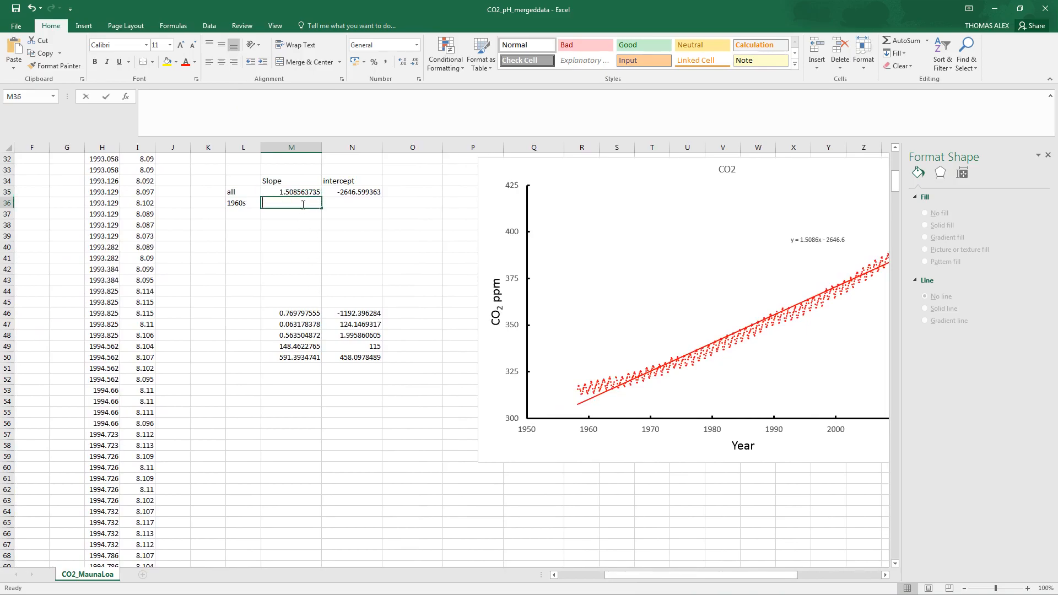
text(=)
click(302, 312)
key(Return)
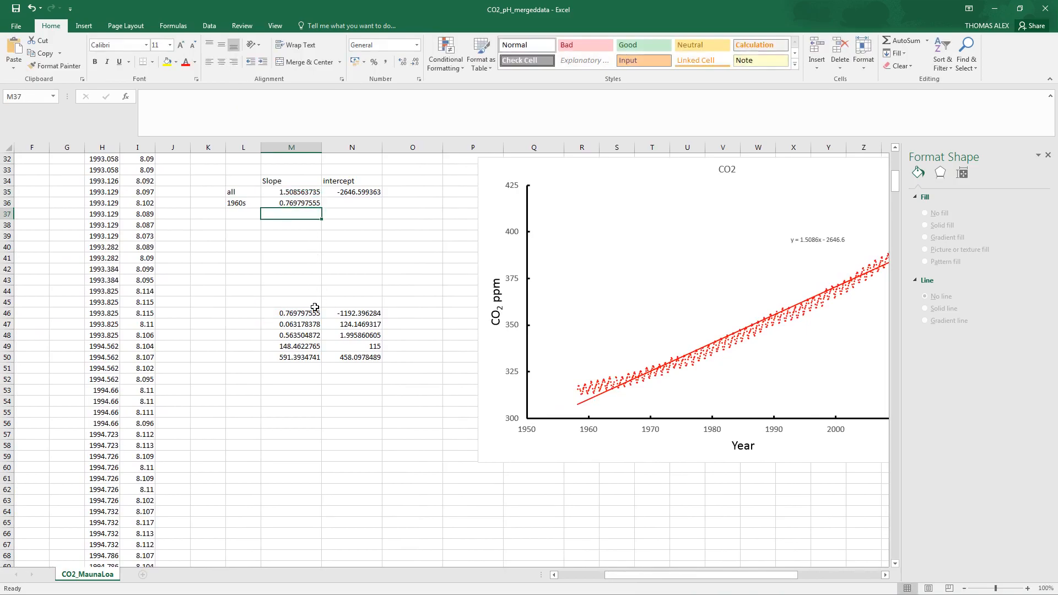
click(375, 313)
text(=)
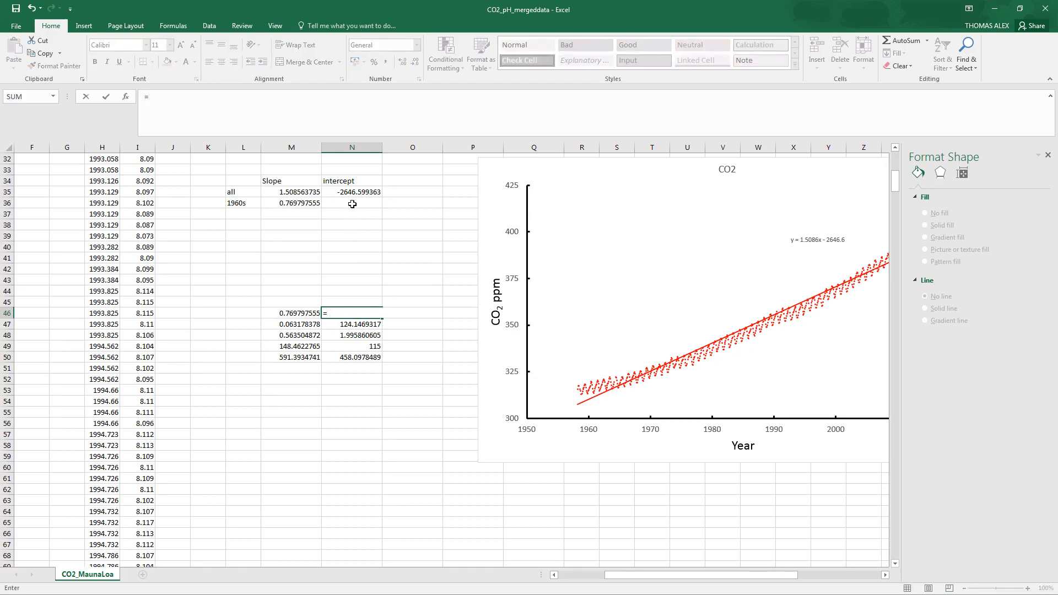
key(Escape)
click(352, 203)
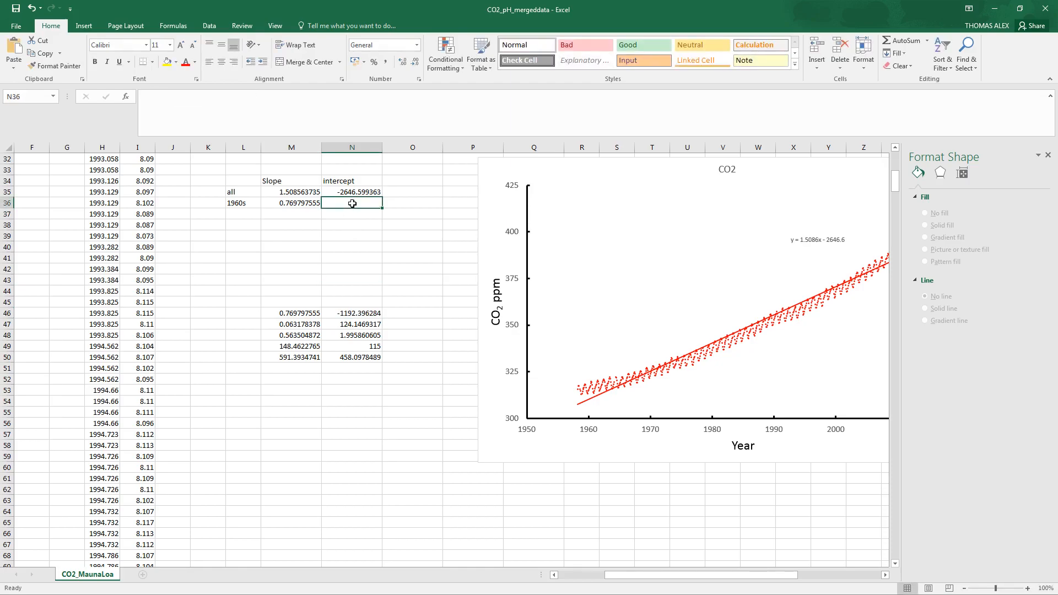
text(=)
click(362, 313)
key(Return)
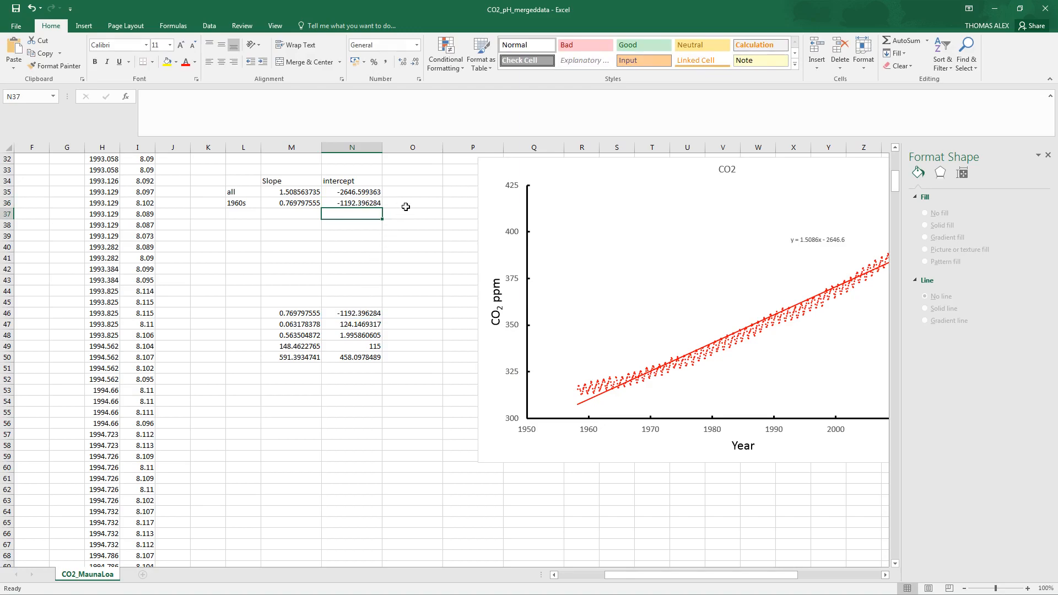
Move the intercept column N34:N36 one column over to O34:O36 and head the freed column "err of slope" in N34
drag(356, 183, 401, 207)
click(354, 181)
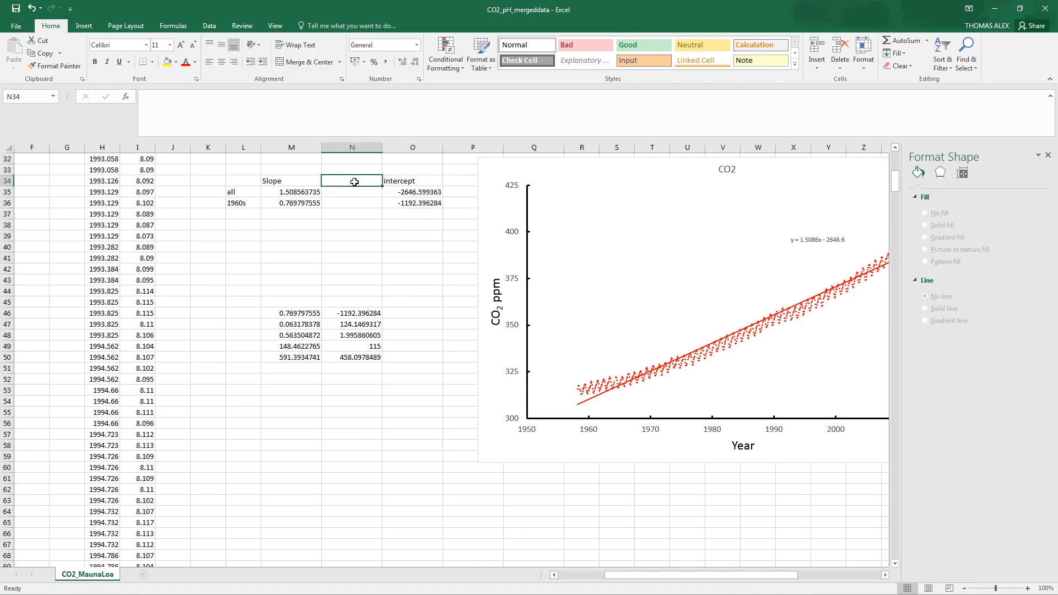
text(err of slope)
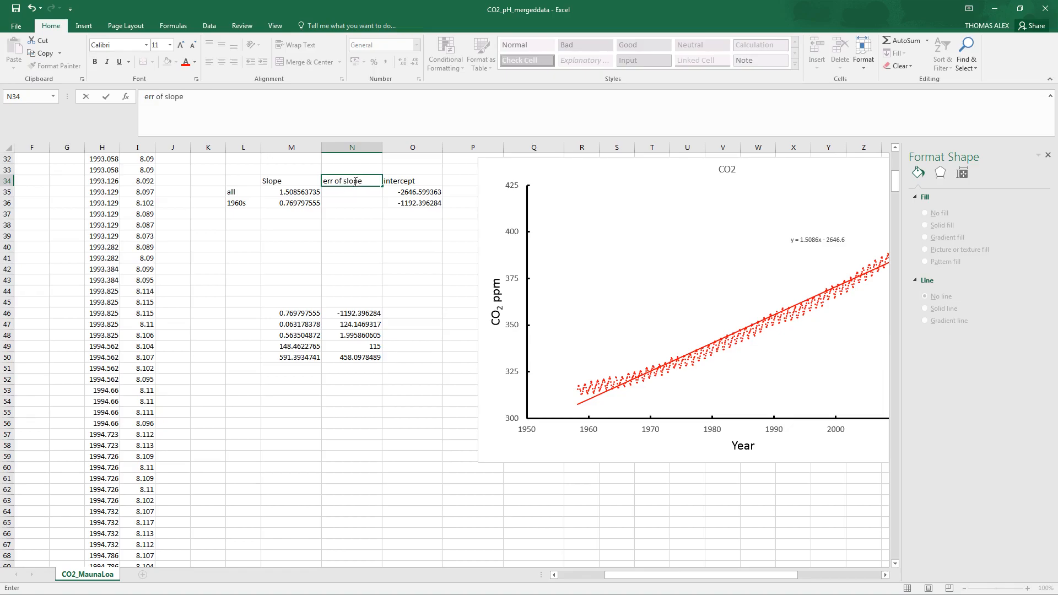
key(Return)
Calculate twice the 1960s slope error in N36 with the formula =2*M47
key(Up)
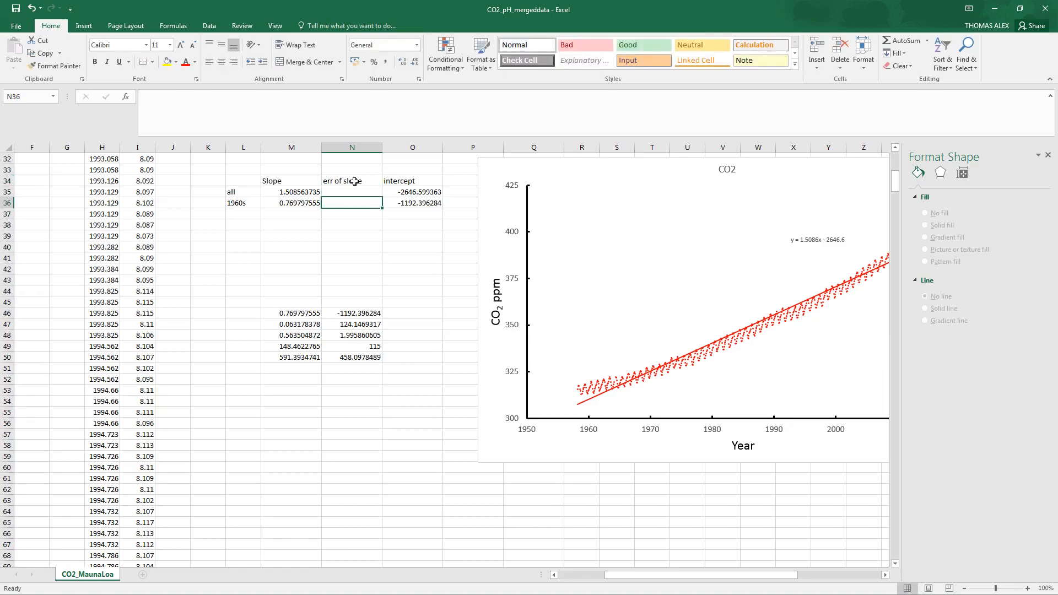
text(=)
click(305, 324)
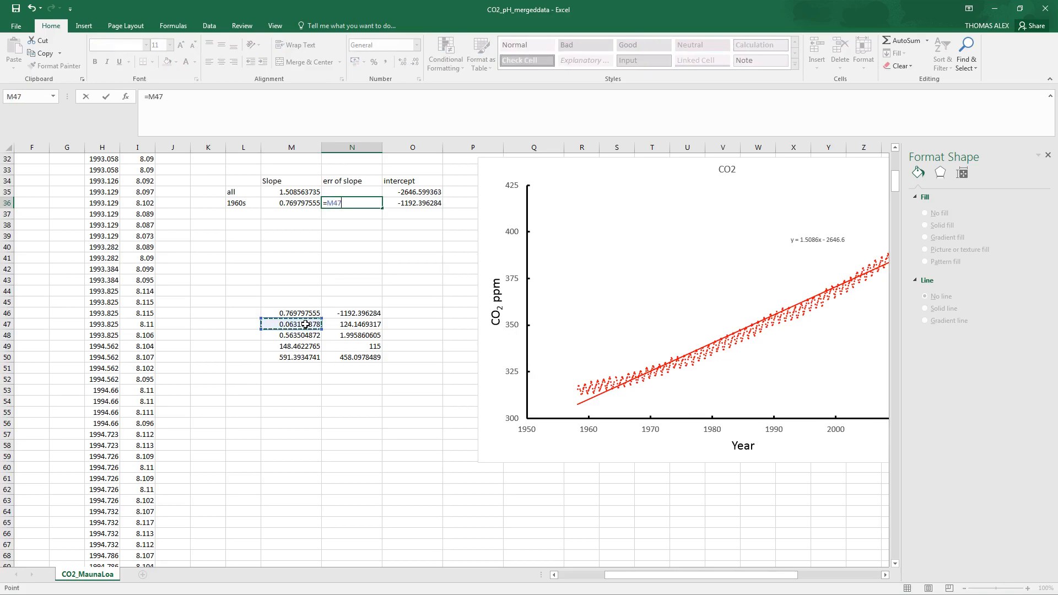
key(Return)
click(361, 202)
click(152, 98)
text(2)
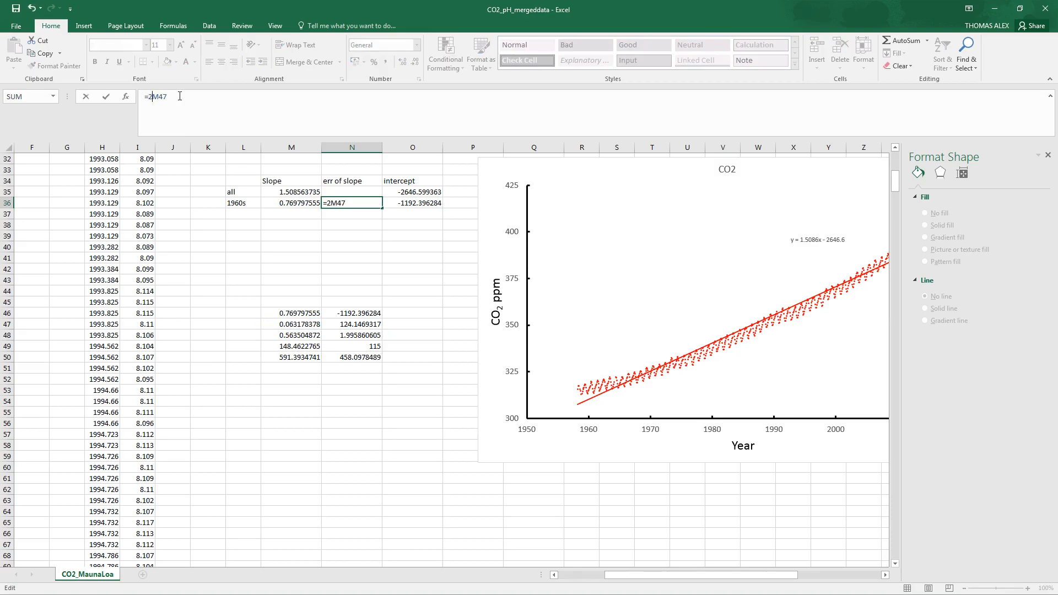
text(*)
key(Return)
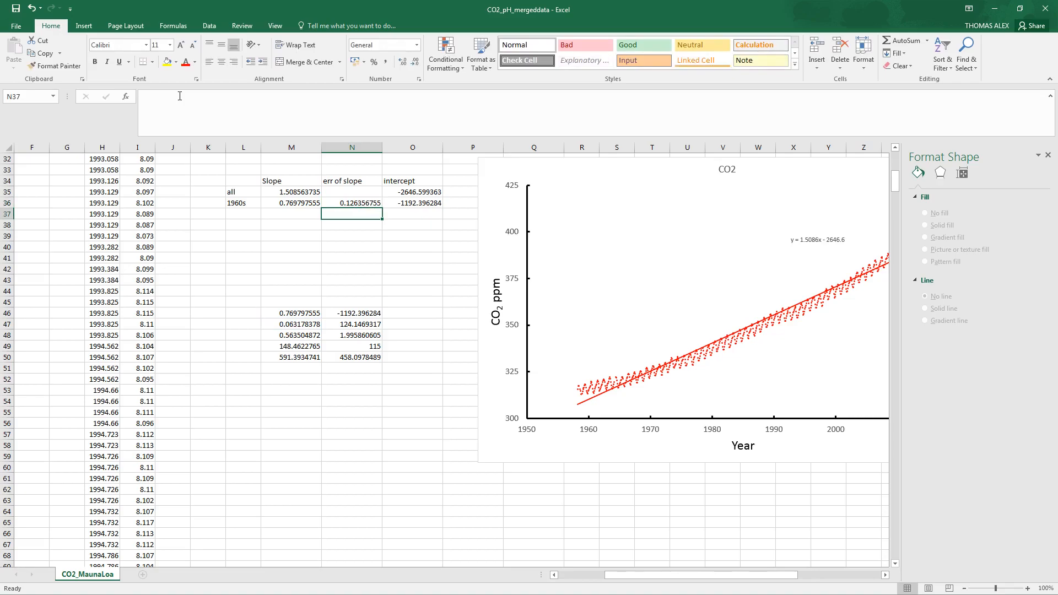
Change the column heading in N34 to "2* std err of slope"
click(357, 171)
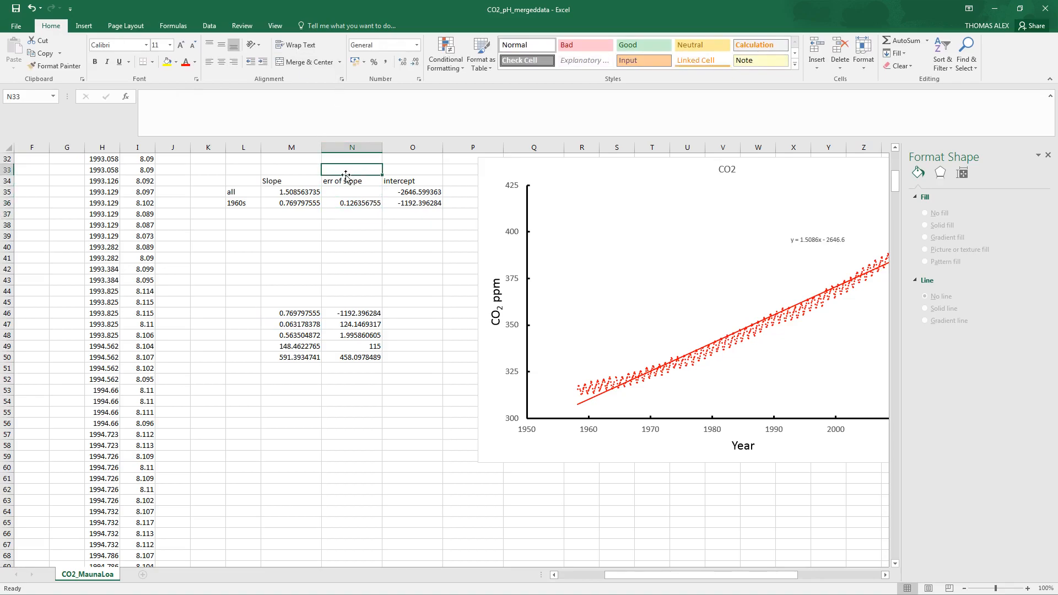
click(345, 179)
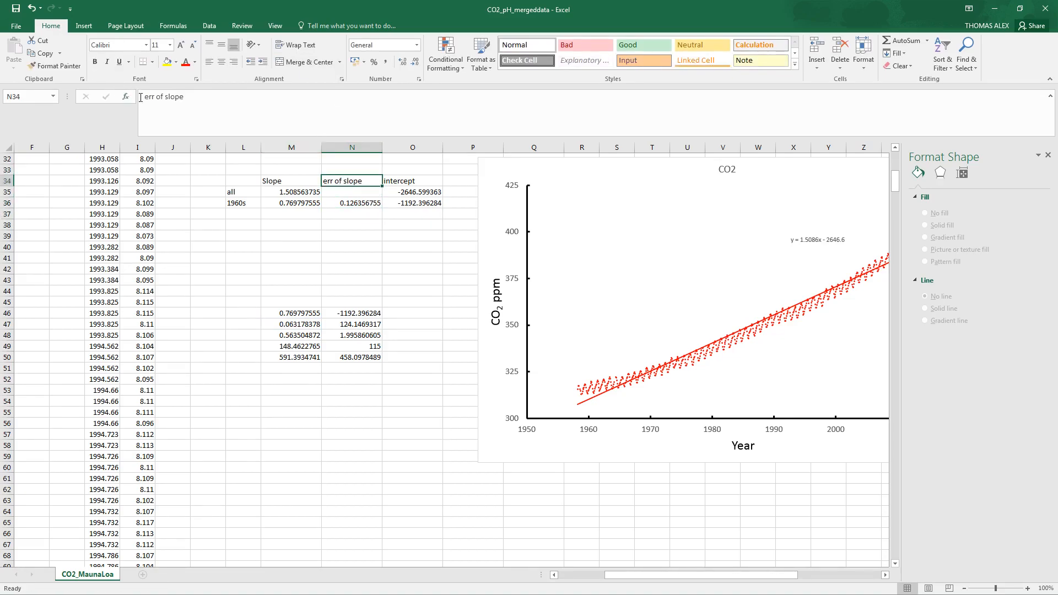
click(157, 103)
text(2* std)
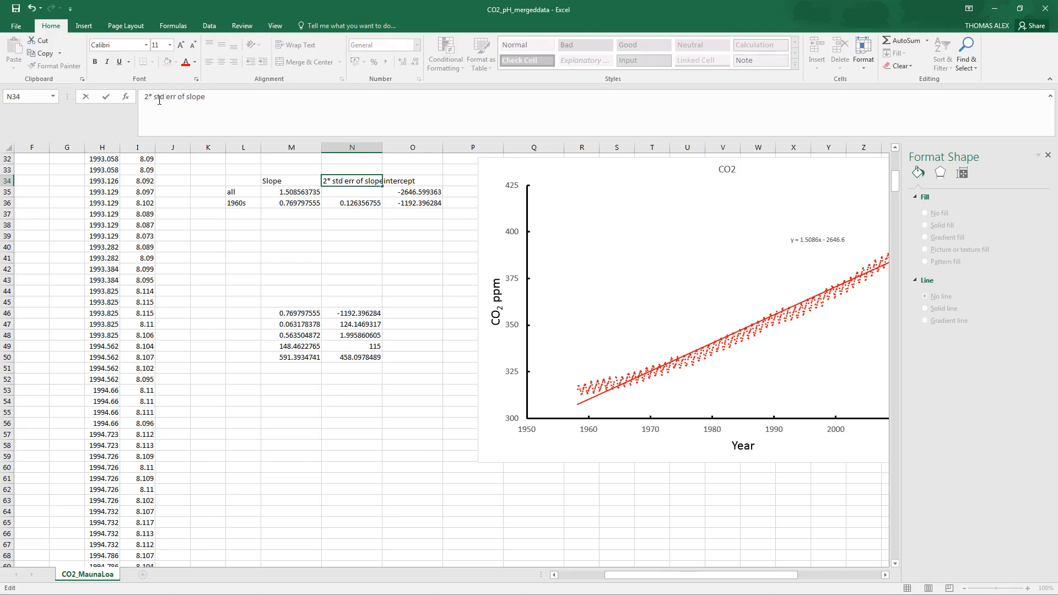
key(Return)
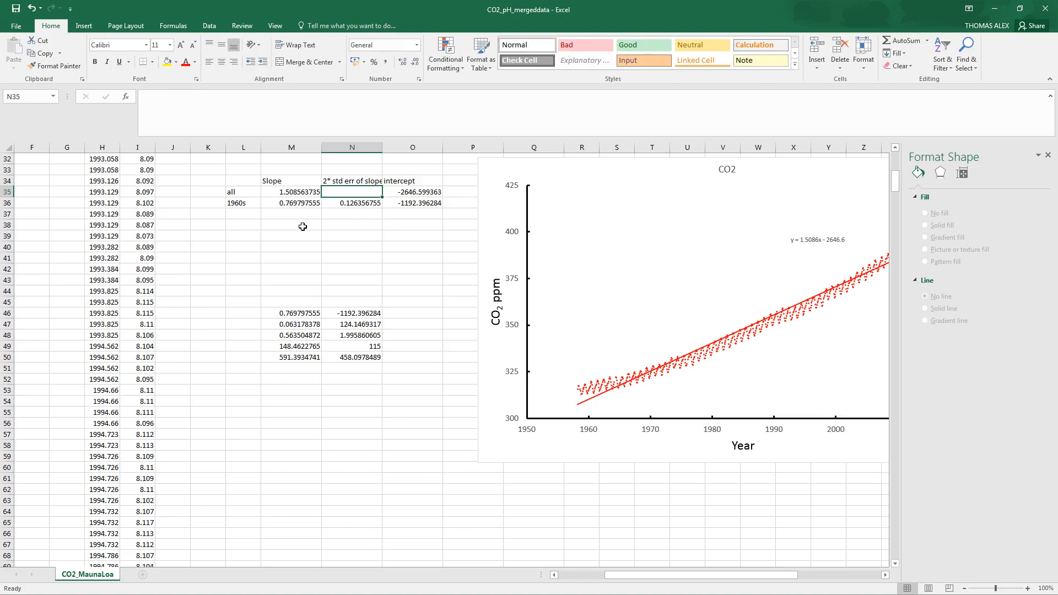
Enter =LINEST(B141:B259,A141:A259,1,1) as an array formula in M52:N56 for the 1970s data
click(292, 378)
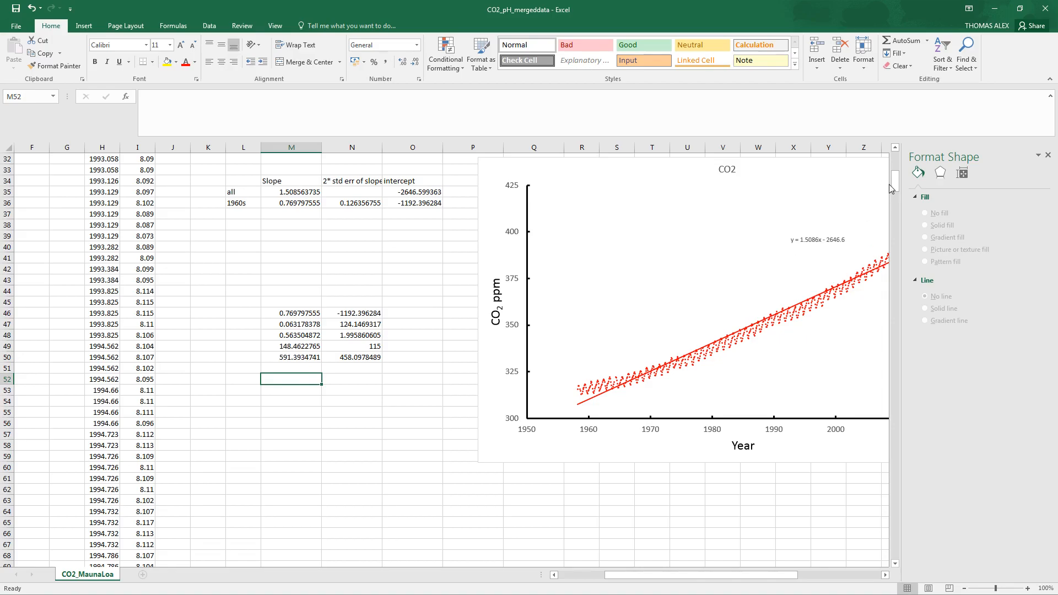
drag(292, 377, 350, 423)
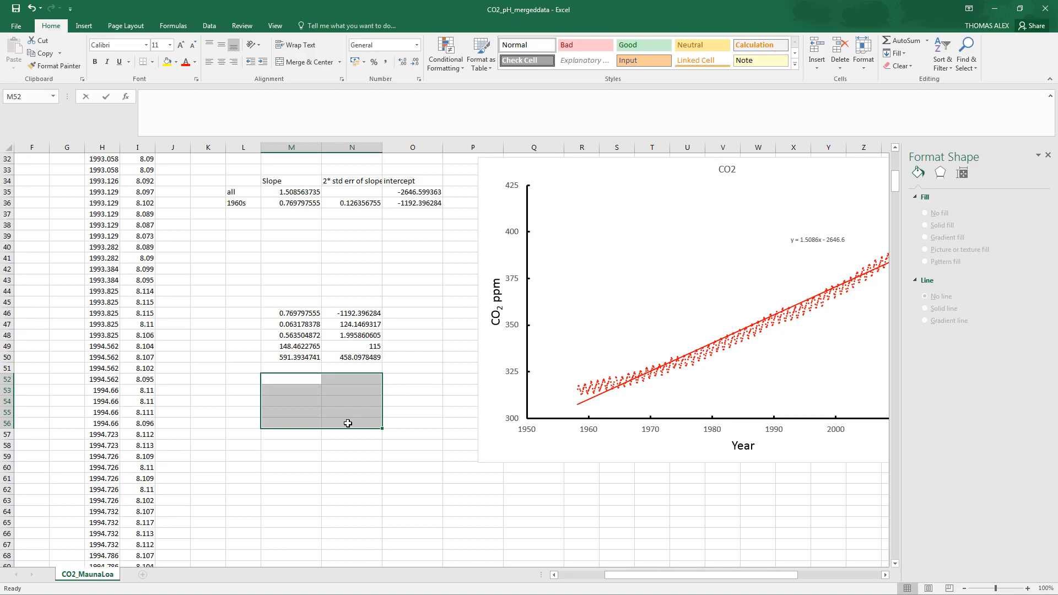
text(=linest)
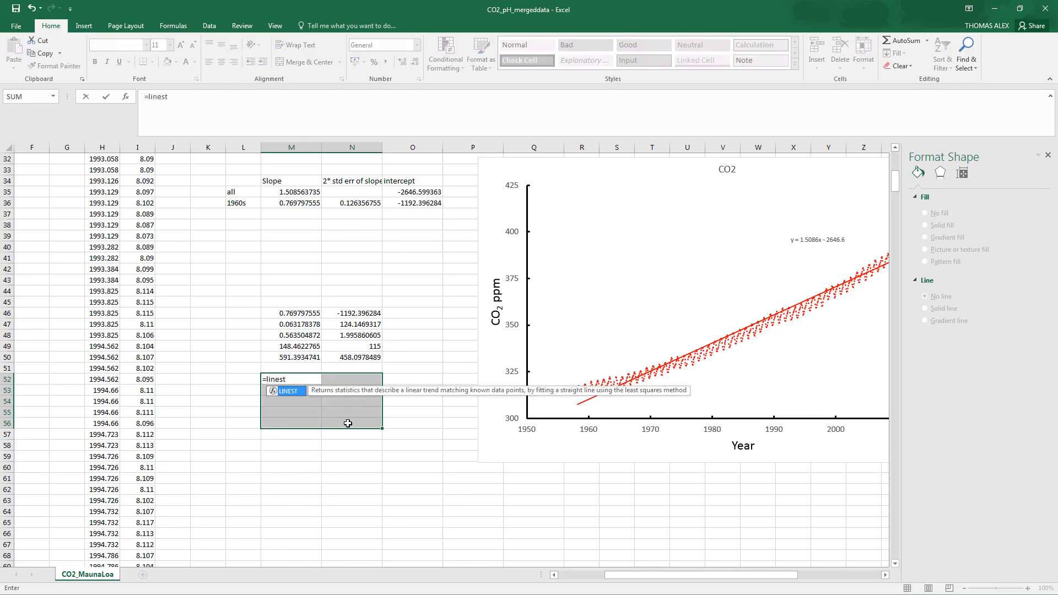
text(()
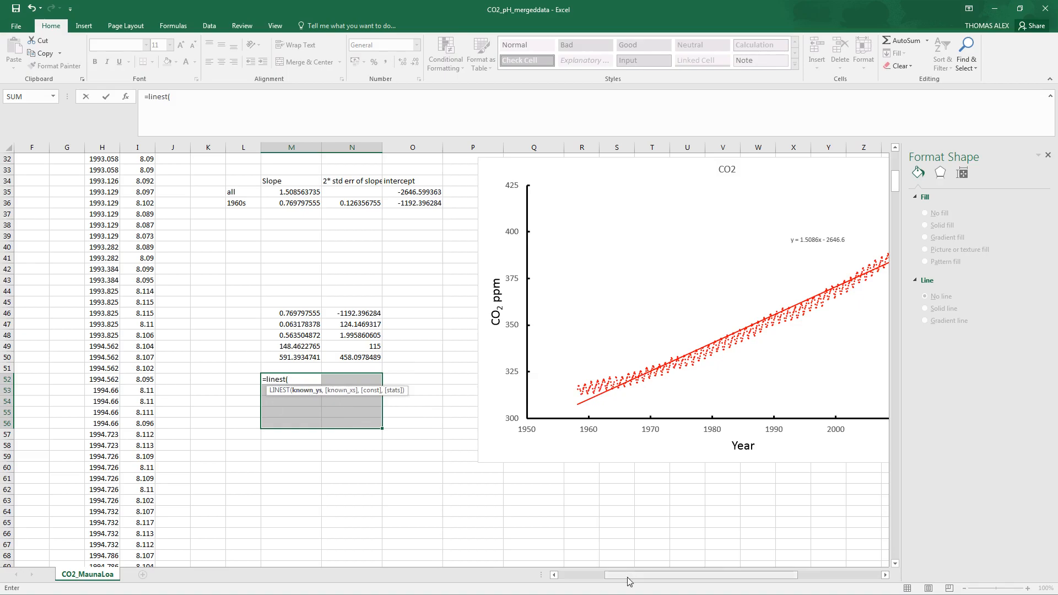
drag(706, 582, 659, 575)
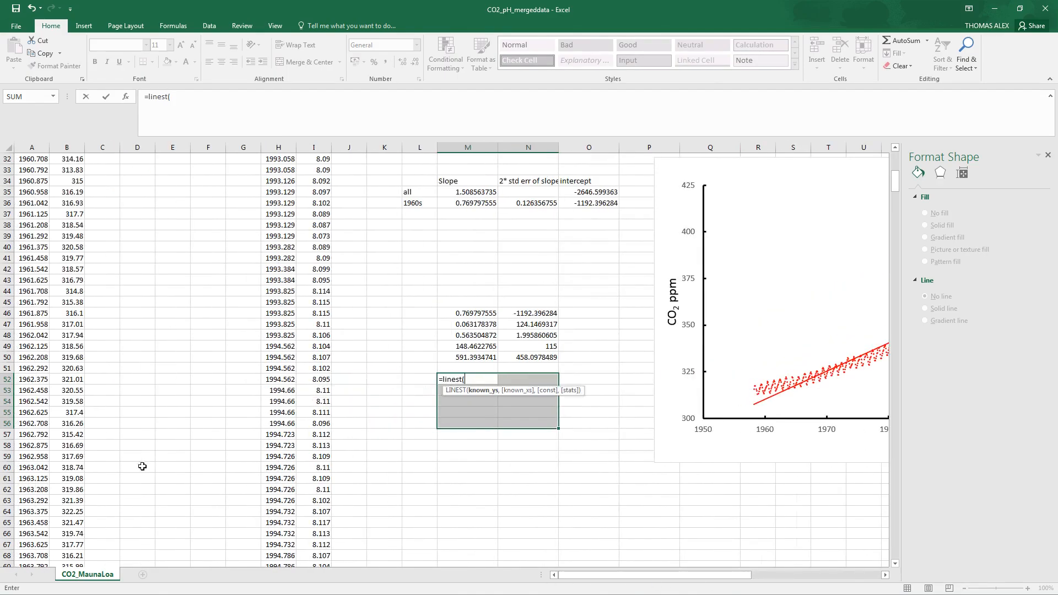
drag(896, 182, 891, 242)
drag(70, 258, 39, 530)
text(,)
click(33, 269)
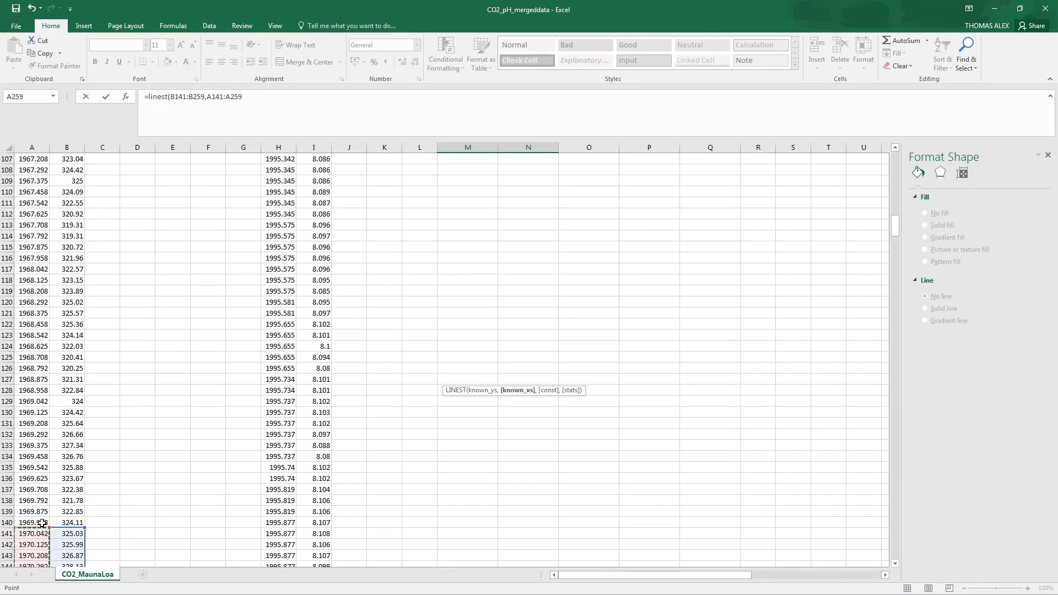
text(,1,)
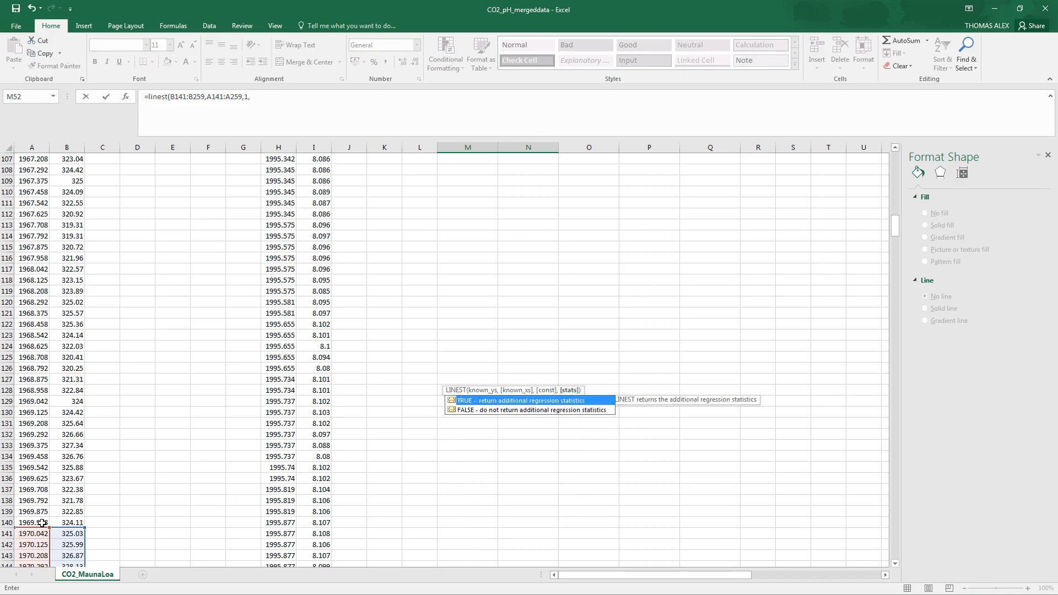
text(1))
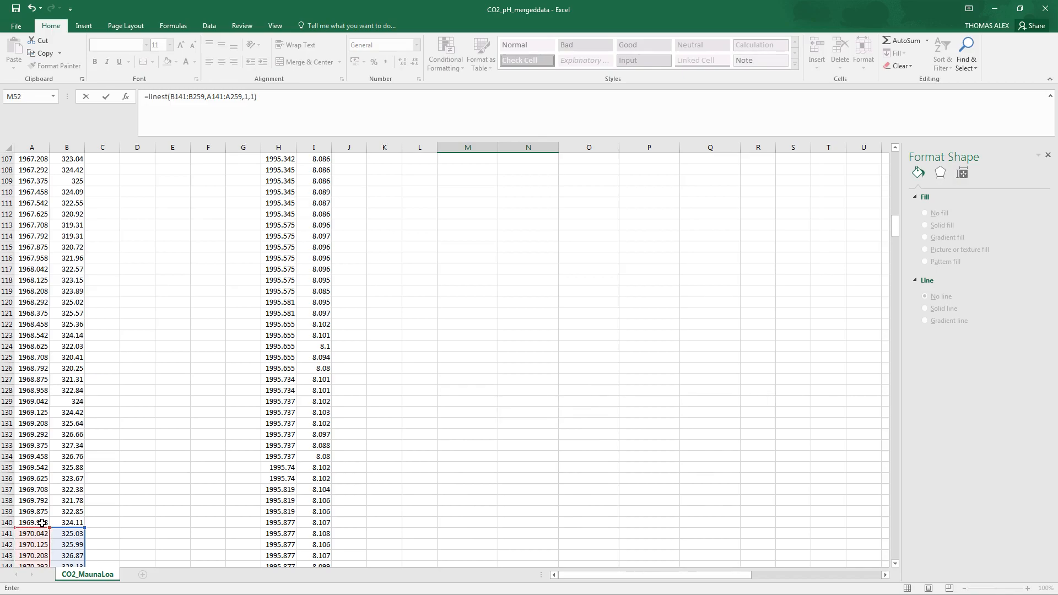
key(ctrl+shift+Return)
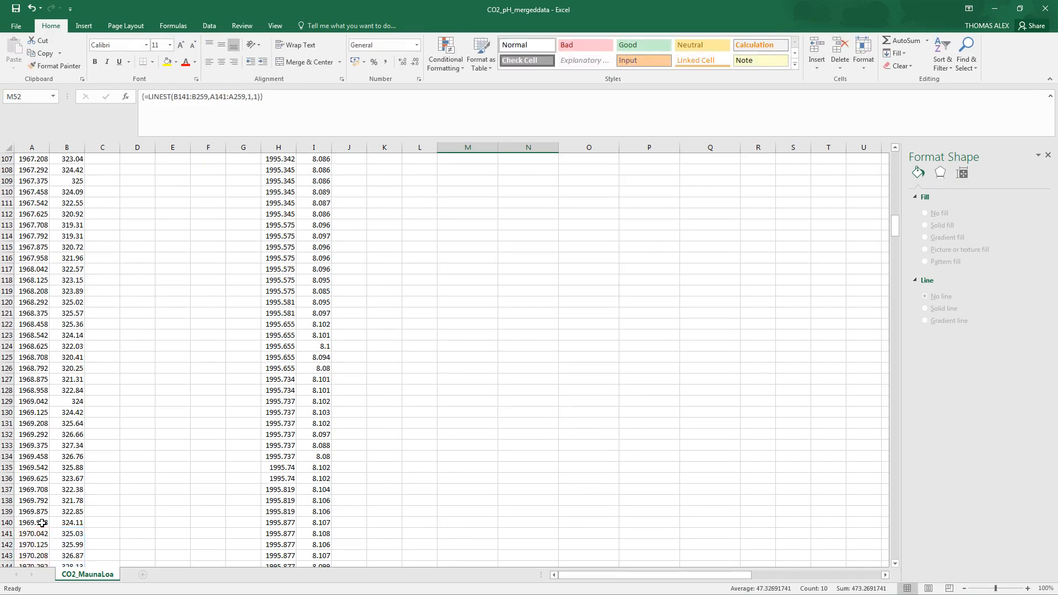
Add a 1970s row label in L37 and link its slope cell M37 to M52
drag(893, 228, 962, 182)
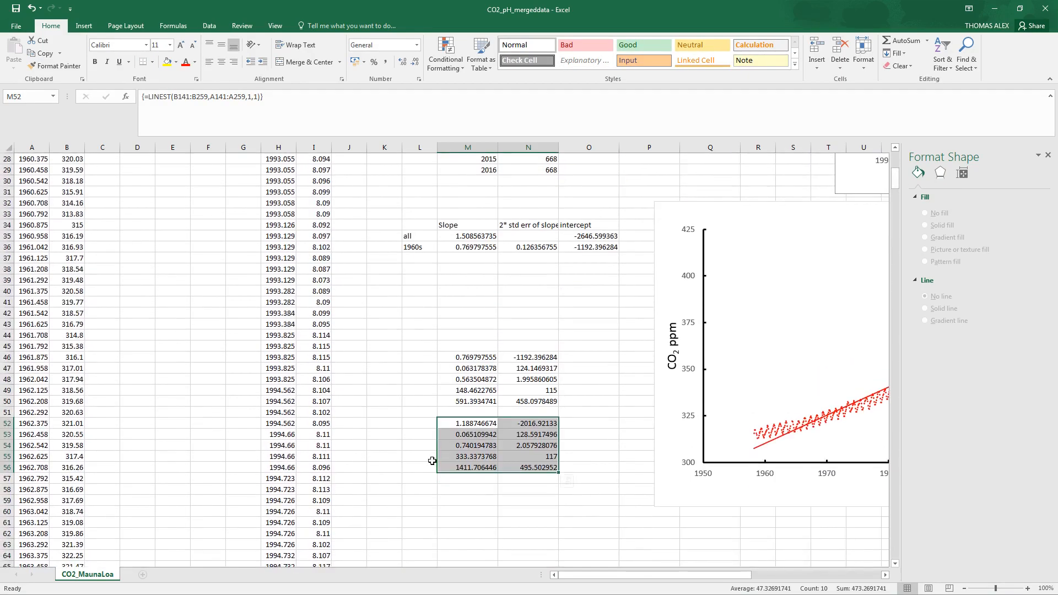
click(432, 279)
click(426, 258)
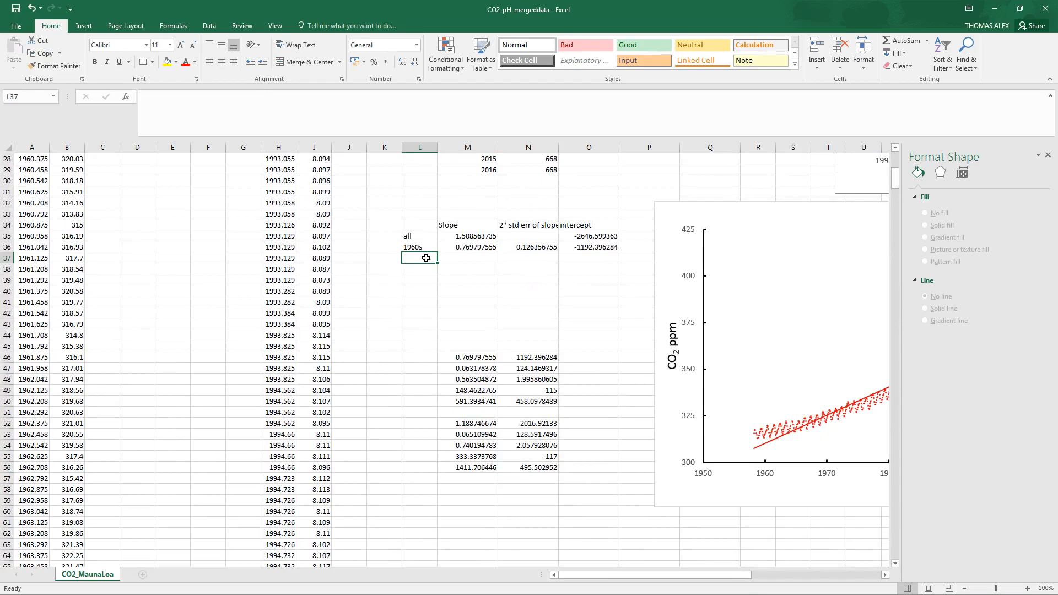
text(19)
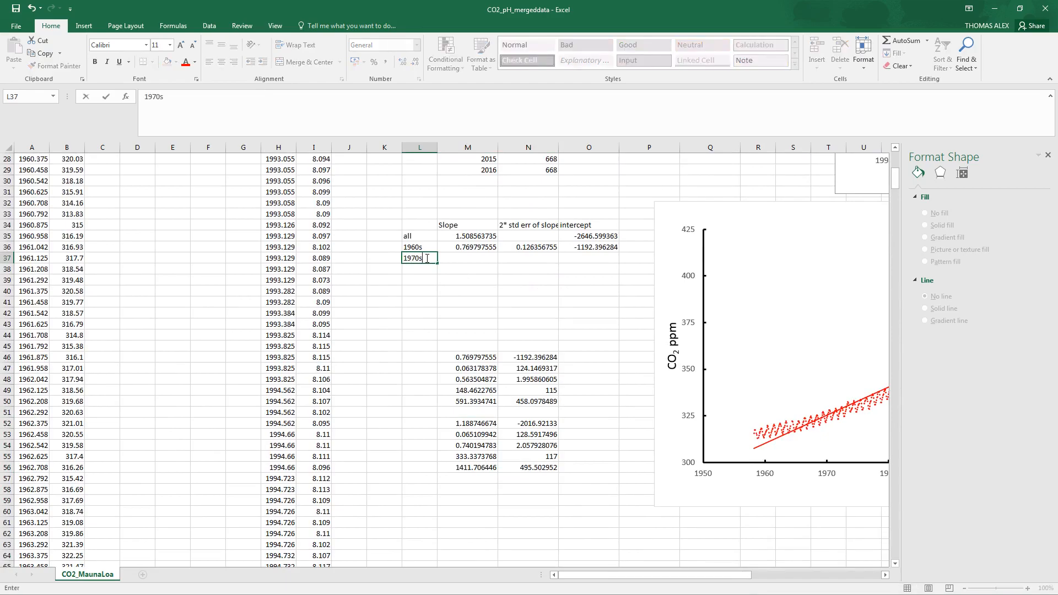
text(70s)
key(Tab)
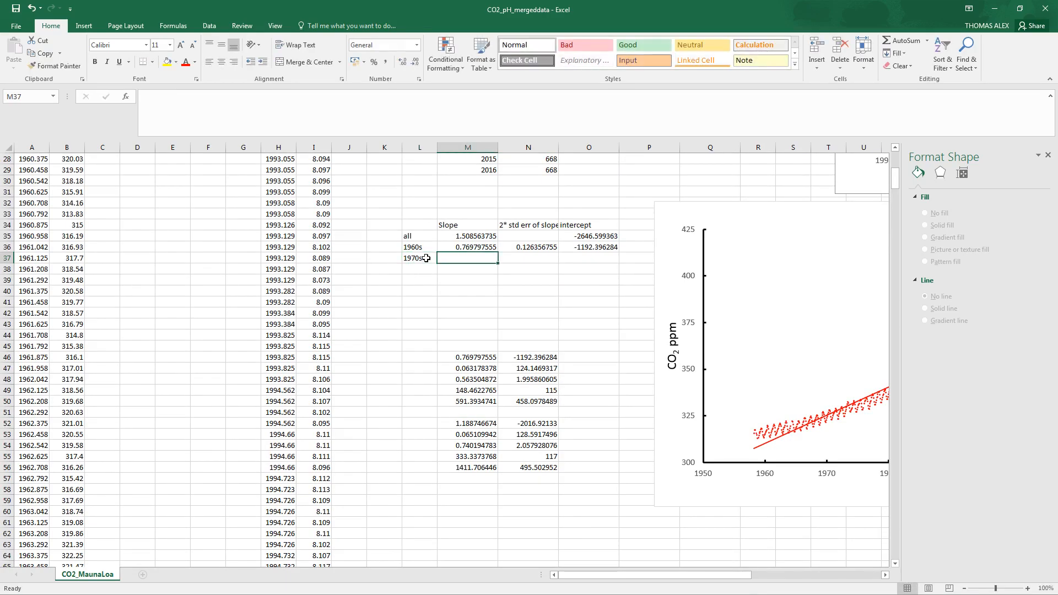
text(=)
click(473, 422)
key(Return)
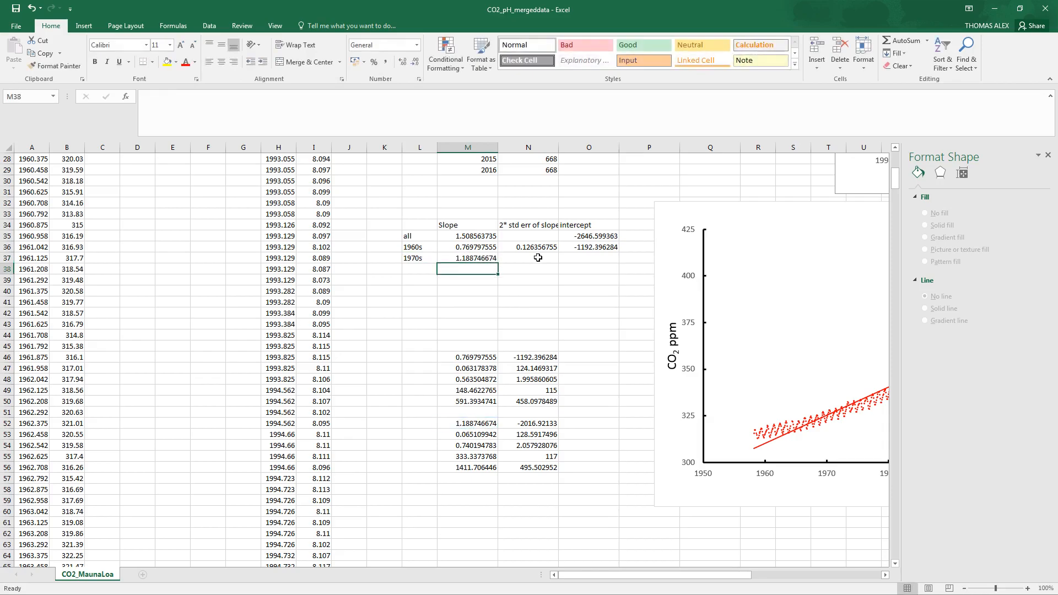
Calculate twice the 1970s slope error in N37 with the formula =M53*2
click(537, 257)
text(=)
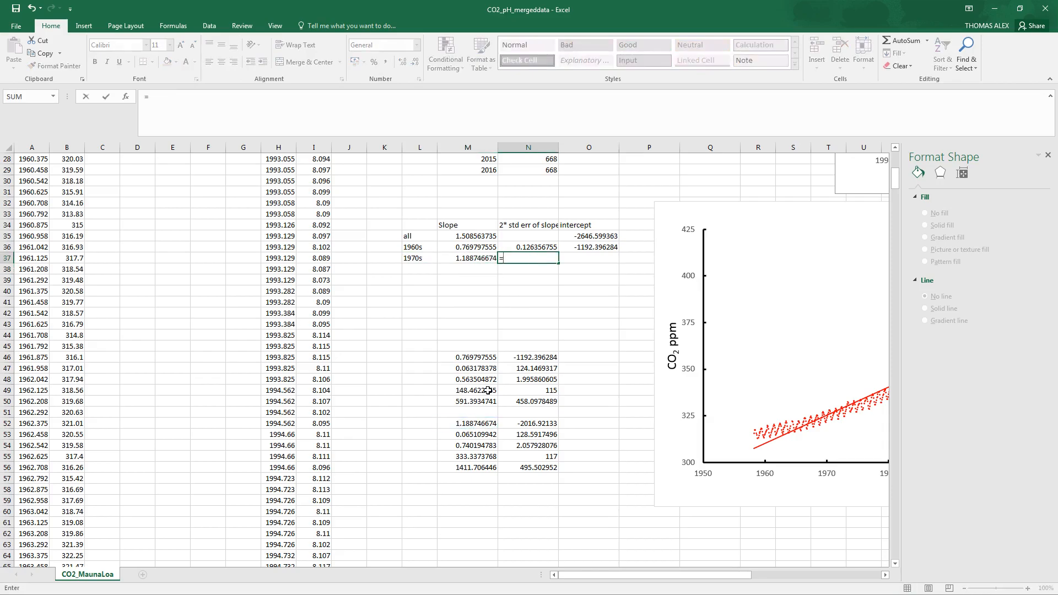
click(483, 434)
text(*2)
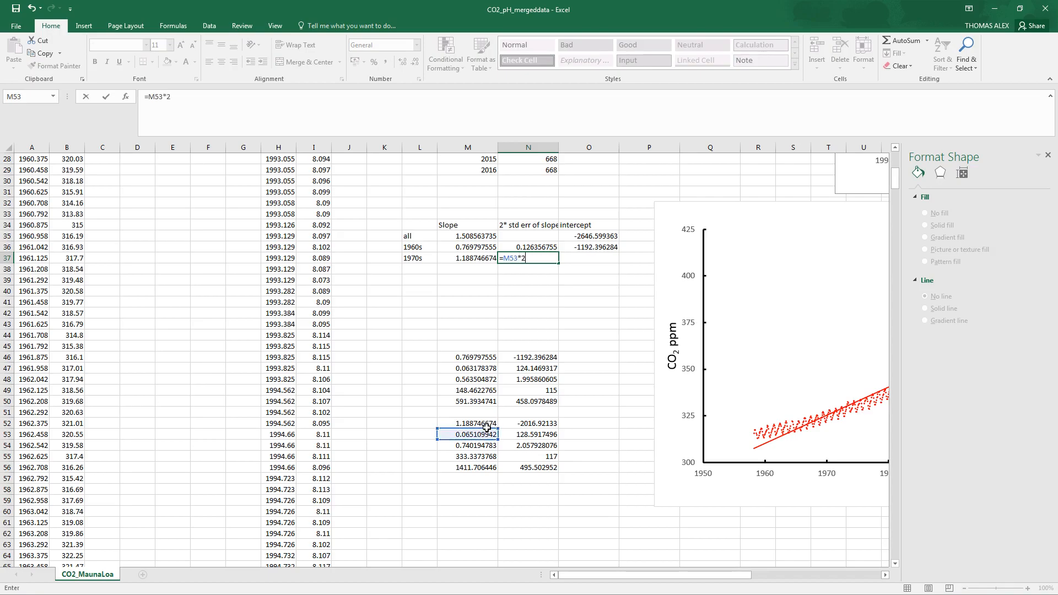
key(Tab)
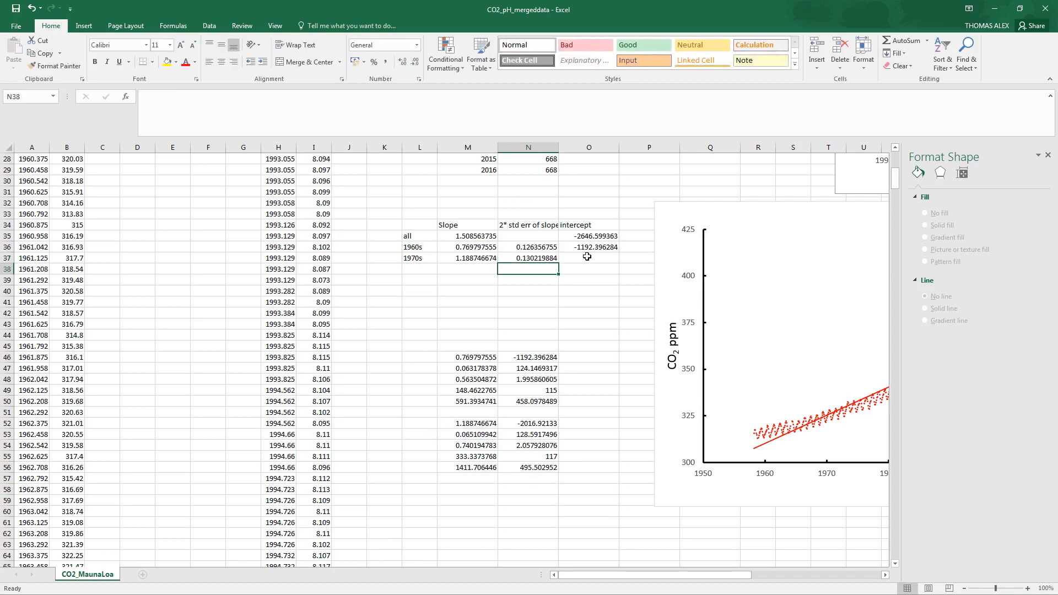
Link the 1970s intercept cell O37 to N52
text(=)
click(555, 423)
key(Return)
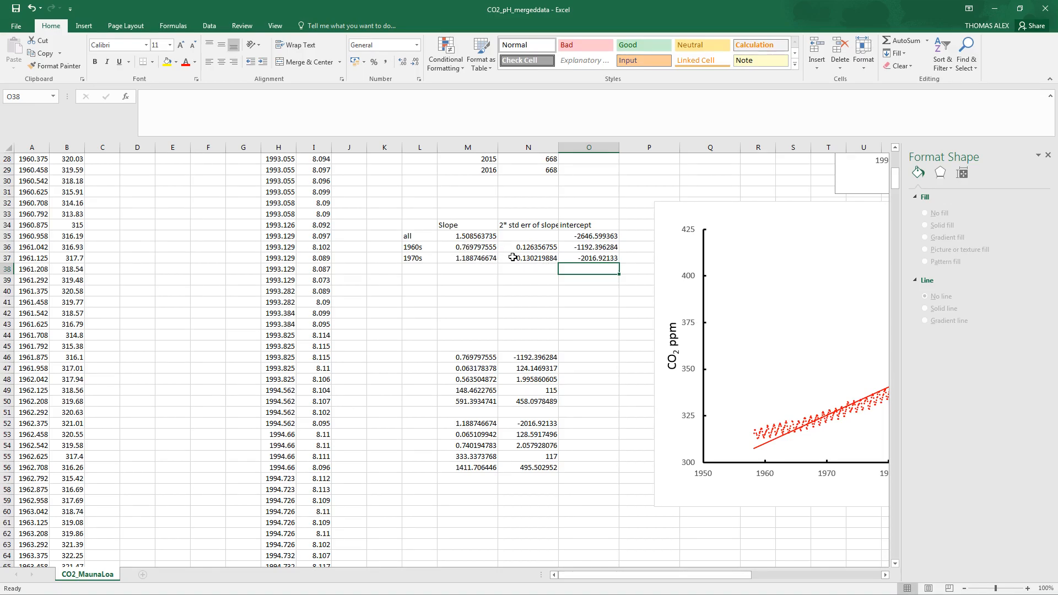
Copy the 1970s label from L37 down through L40, and change L38 to 1980s and L39 to 1990s
click(421, 259)
mouse_move(437, 264)
mouse_down()
mouse_move(434, 296)
mouse_move(417, 270)
mouse_up()
double_click(420, 269)
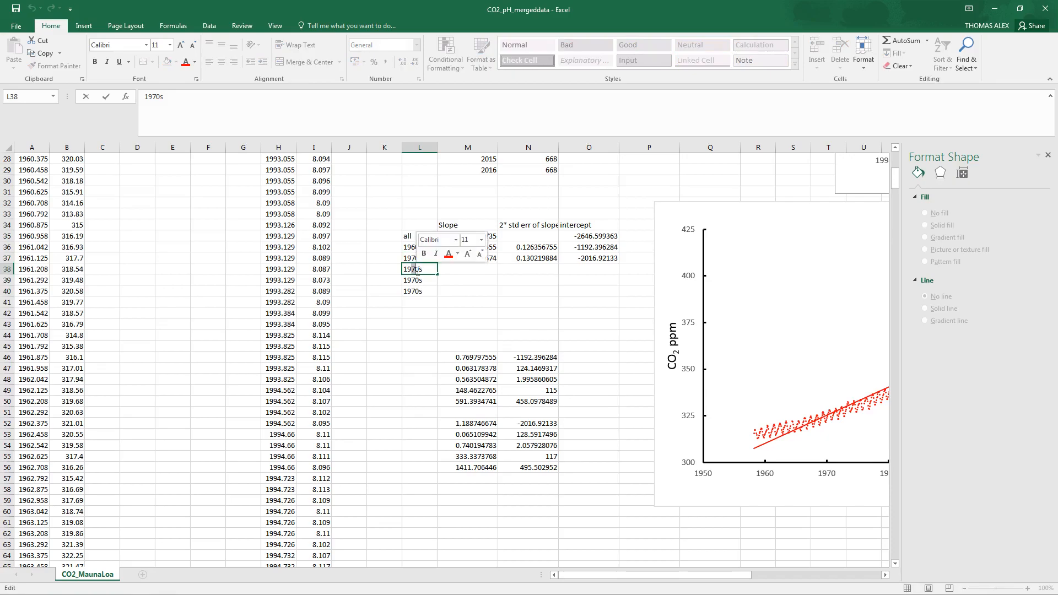
text(8)
key(Return)
double_click(414, 280)
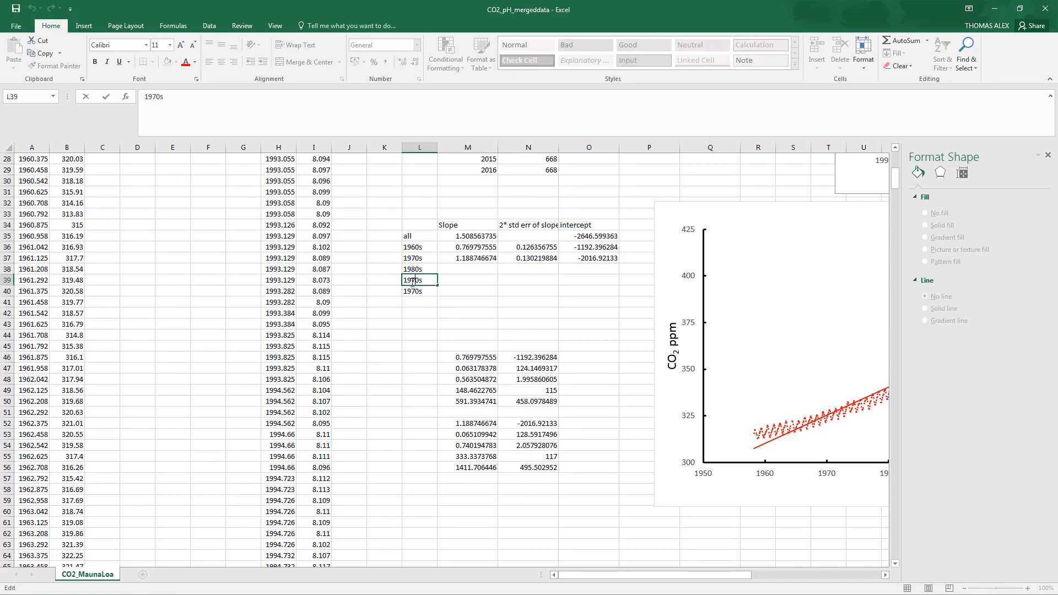
drag(415, 281, 415, 281)
text(9)
key(Return)
Change the label in L40 to 2000s and copy it down to L41 as 2010s
double_click(416, 291)
drag(416, 291, 397, 291)
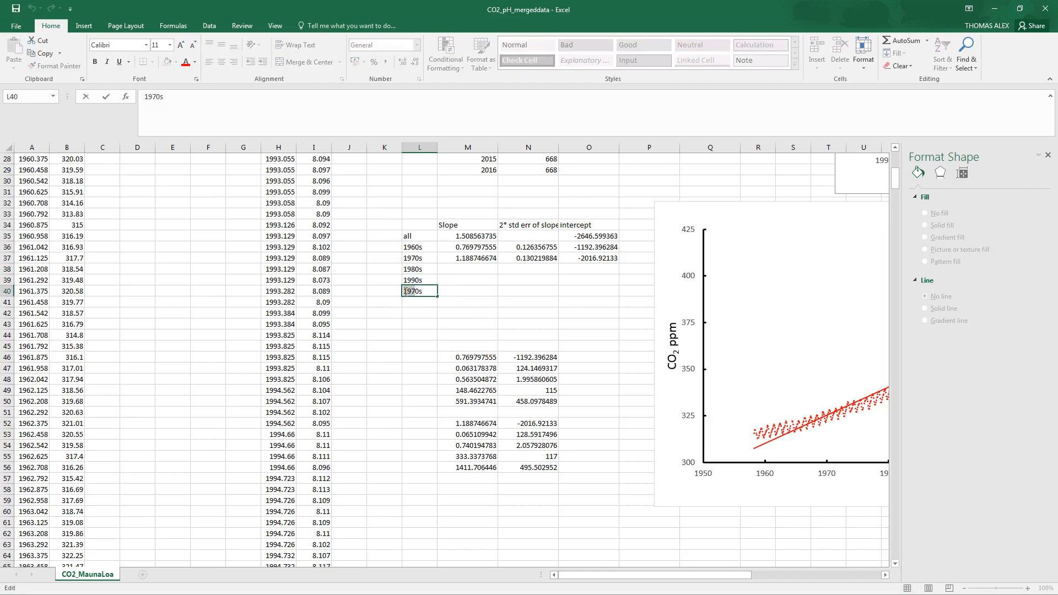
text(200)
key(Return)
click(434, 294)
drag(436, 298, 415, 302)
double_click(414, 302)
text(1)
key(Return)
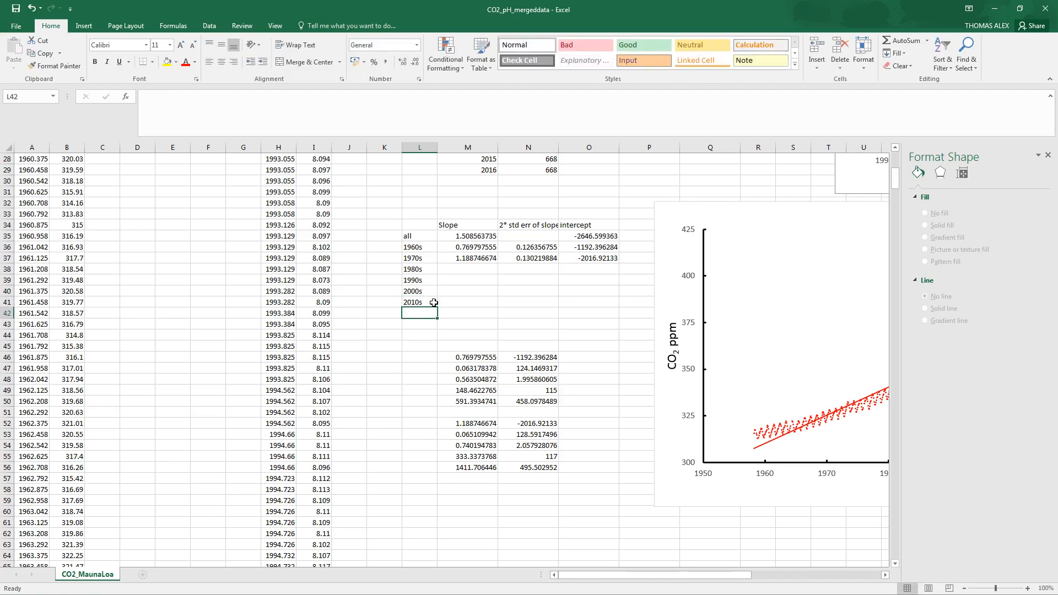
Enter =LINEST(B260:B378,A260:A378,1,1) as an array formula in M58 for the 1980s data
click(474, 271)
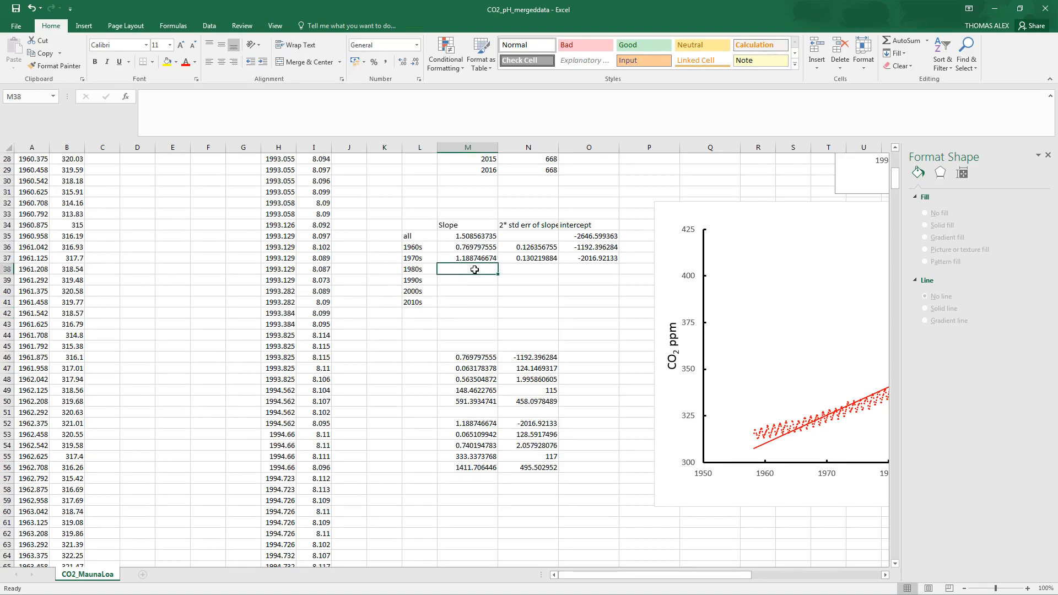
click(480, 489)
text(=)
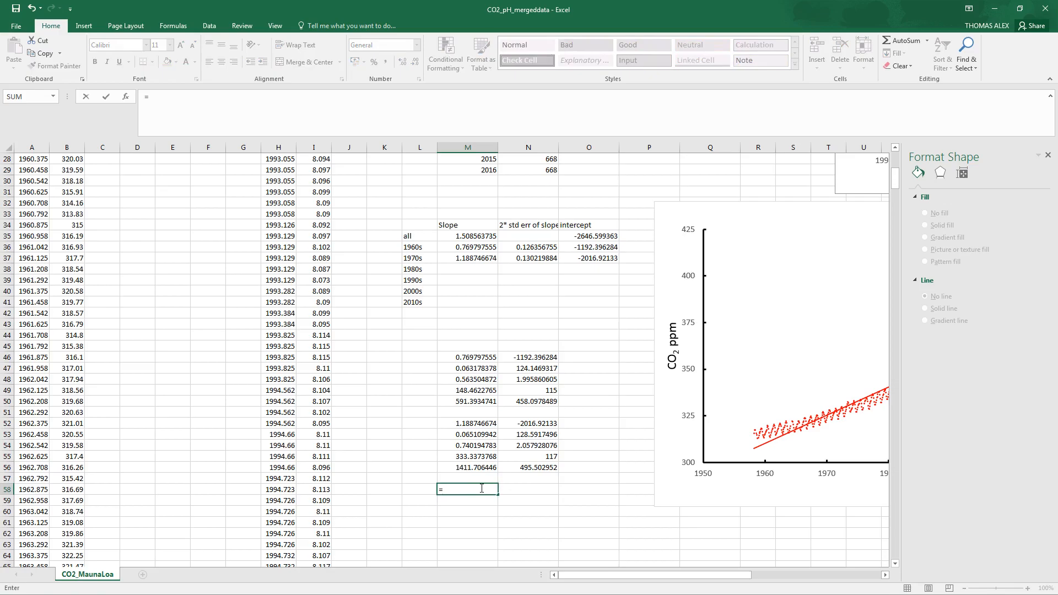
text(linest()
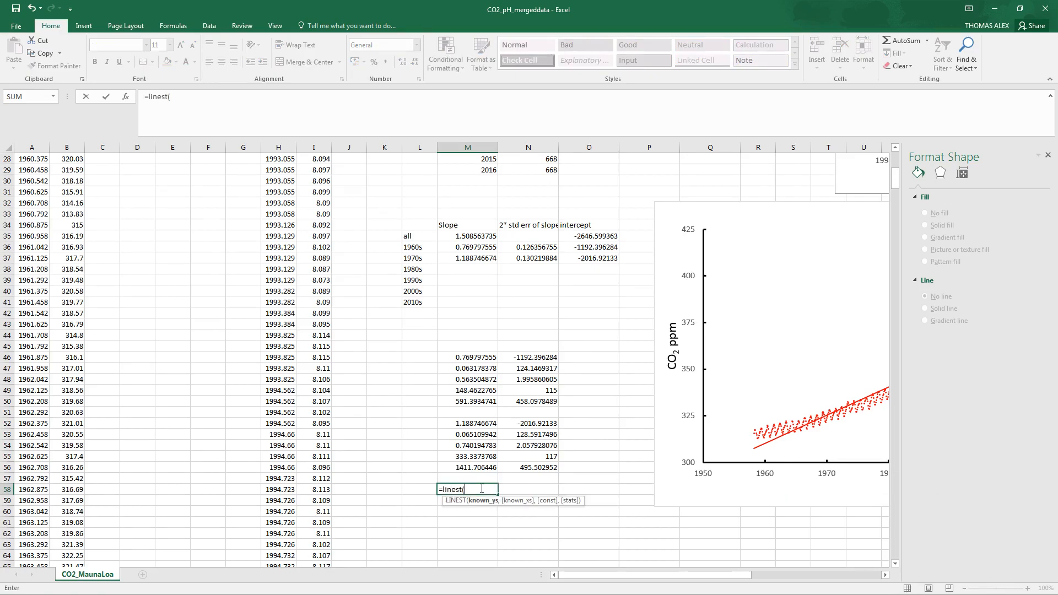
drag(895, 179, 891, 307)
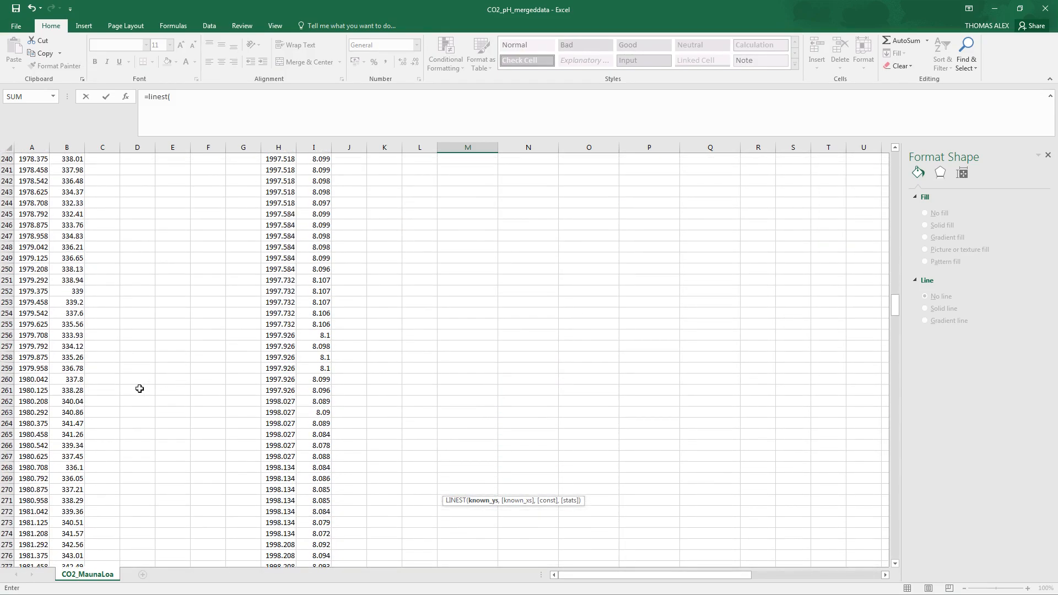
mouse_move(71, 378)
mouse_down()
mouse_move(80, 592)
mouse_move(87, 107)
mouse_move(69, 237)
mouse_move(71, 123)
mouse_move(66, 373)
mouse_up()
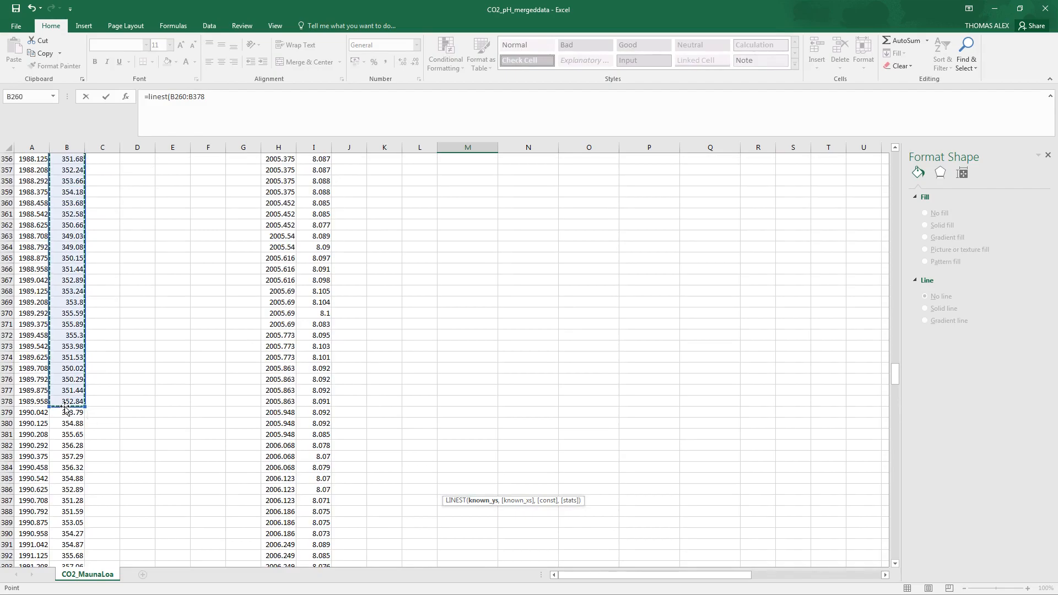
text(,)
drag(31, 401, 29, 117)
drag(29, 118, 33, 356)
text(,1,1)
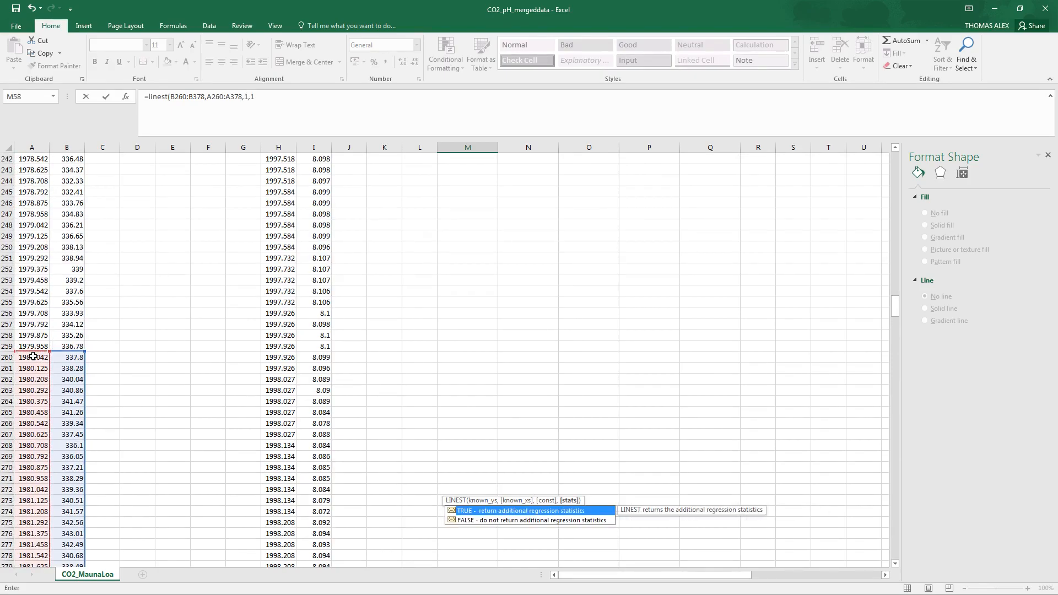
text())
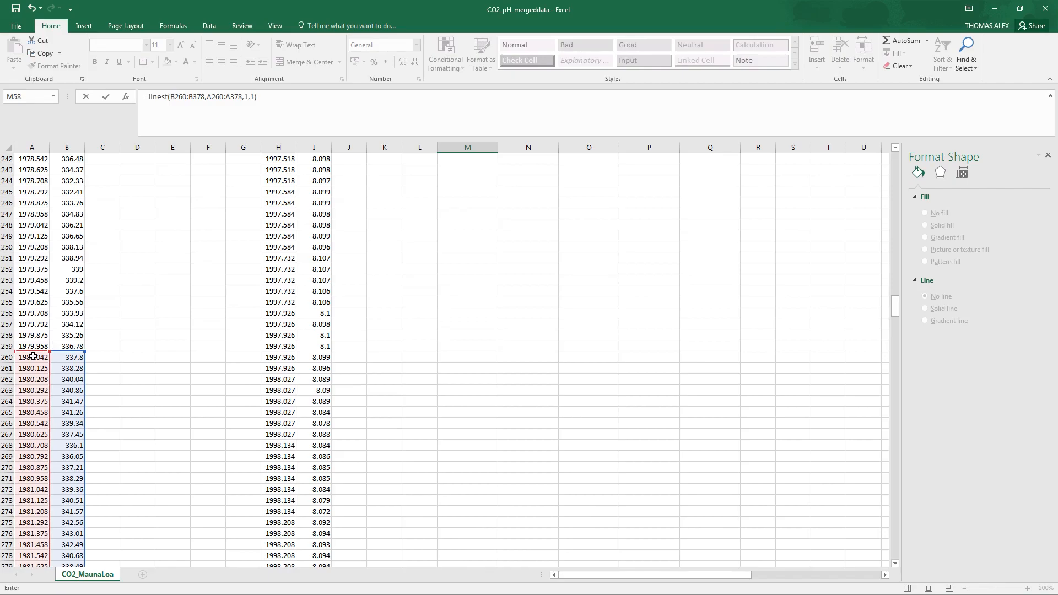
key(ctrl+shift+Return)
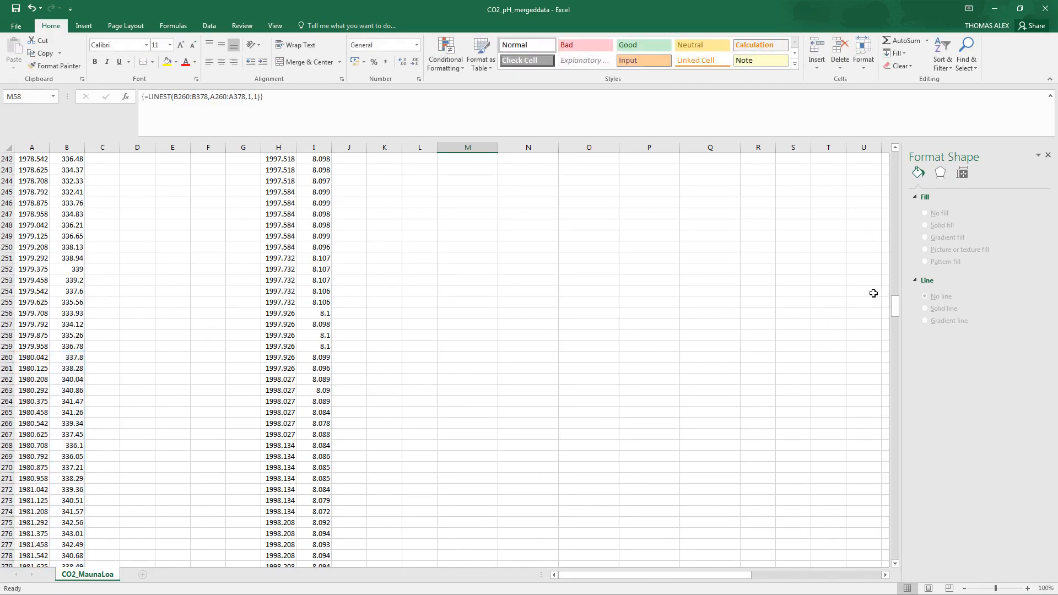
Copy the LINEST formula from M58 and re-enter it as an array formula across M58:N62
drag(893, 313, 898, 194)
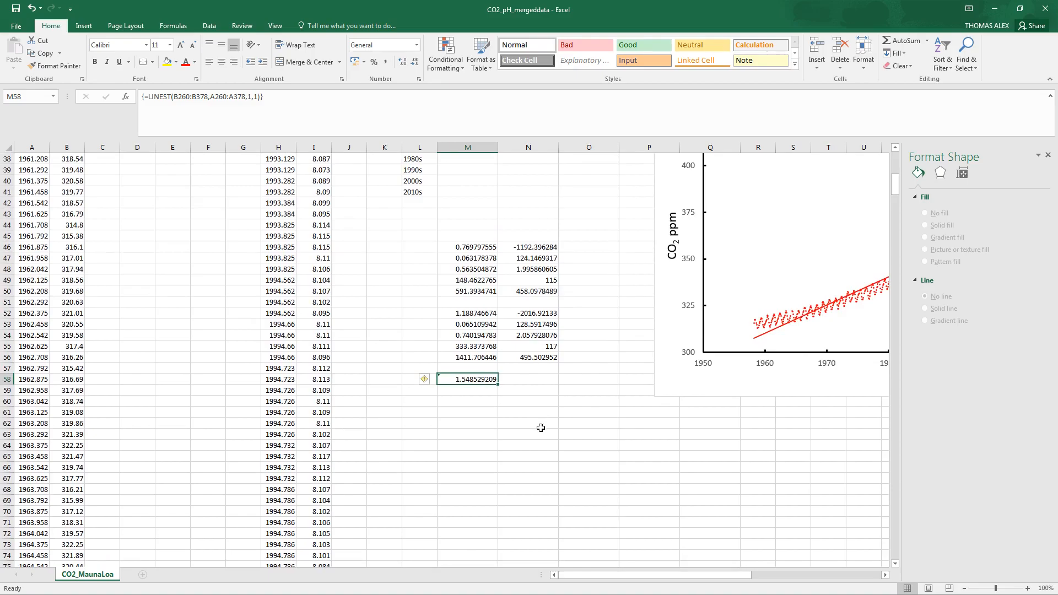
click(518, 413)
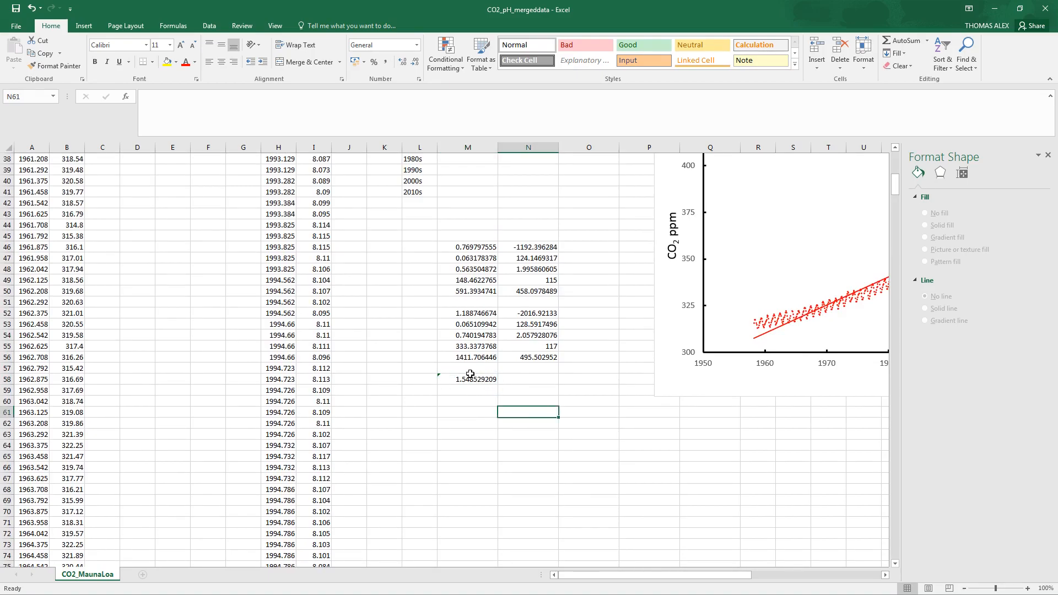
click(471, 379)
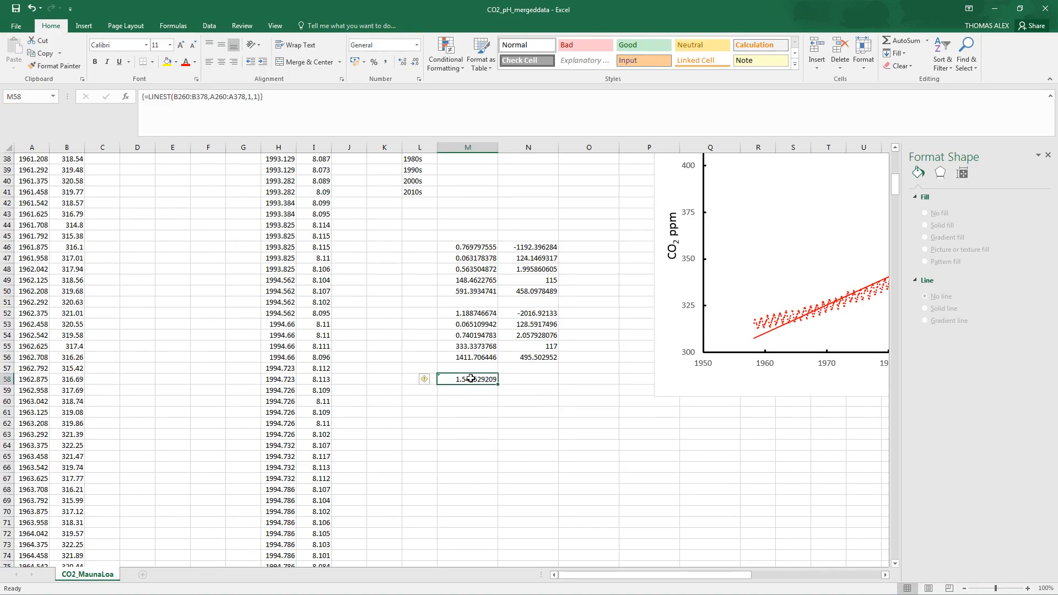
click(268, 100)
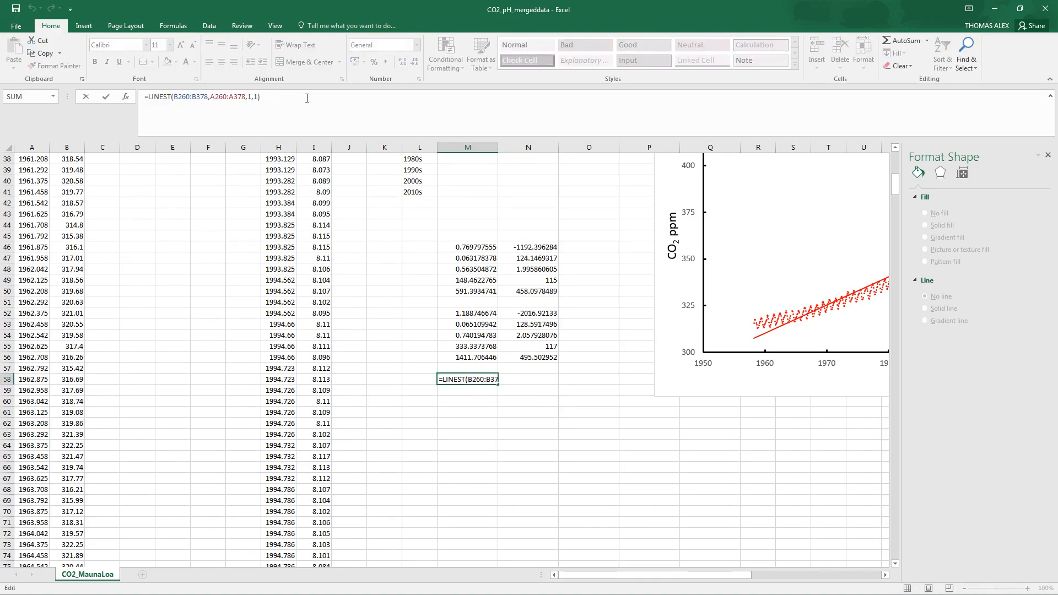
drag(262, 100, 131, 102)
key(ctrl+c)
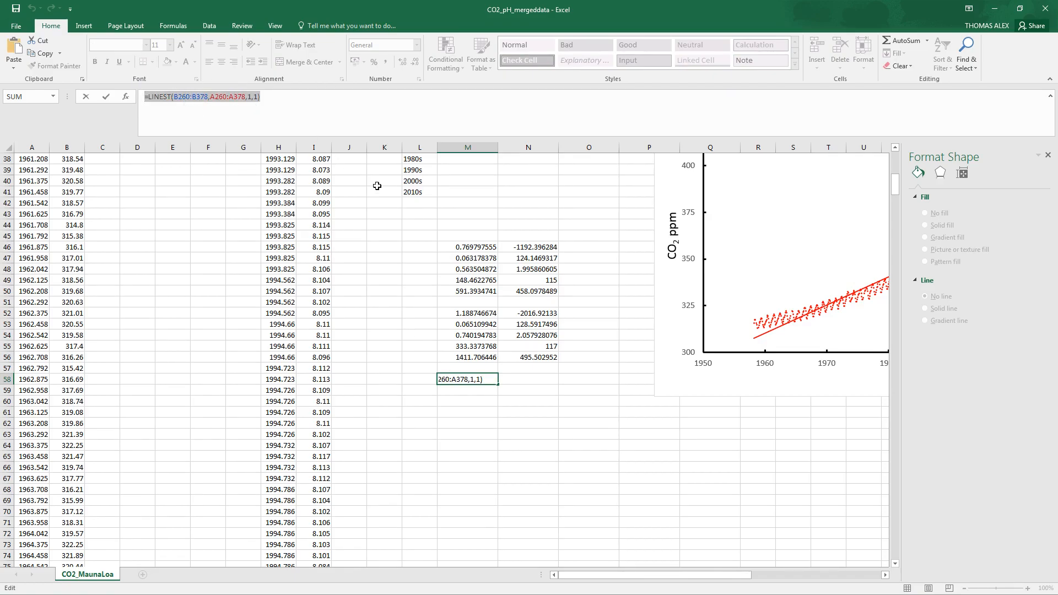
click(553, 391)
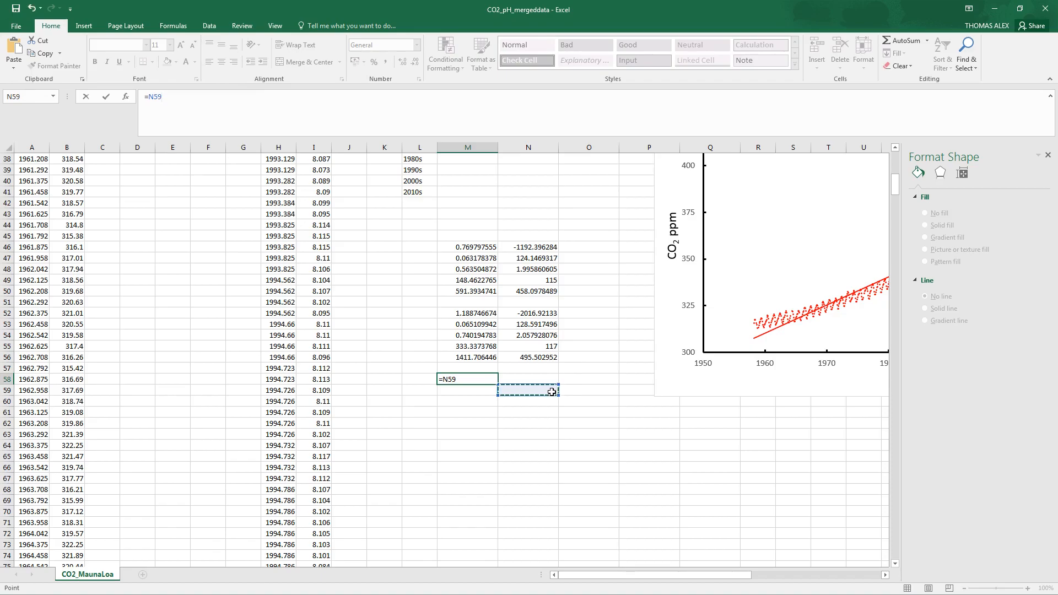
key(Escape)
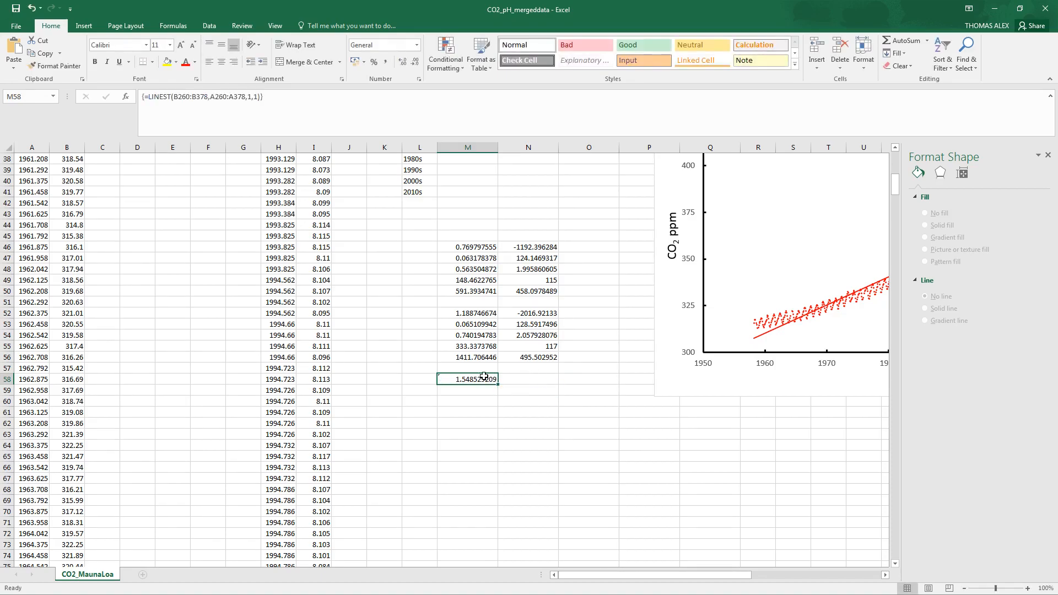
drag(467, 378, 529, 428)
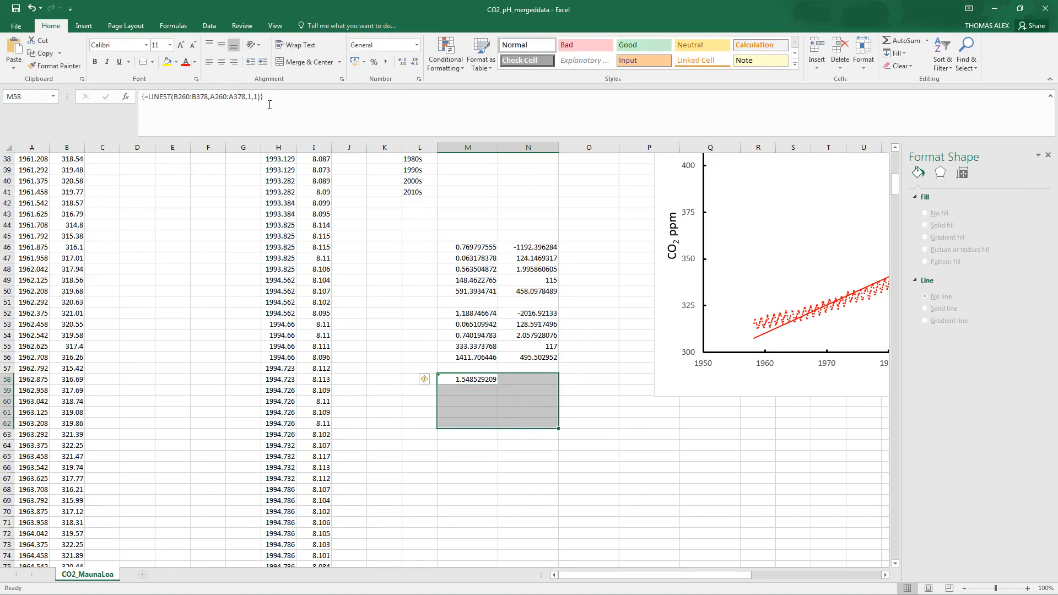
drag(272, 97, 141, 97)
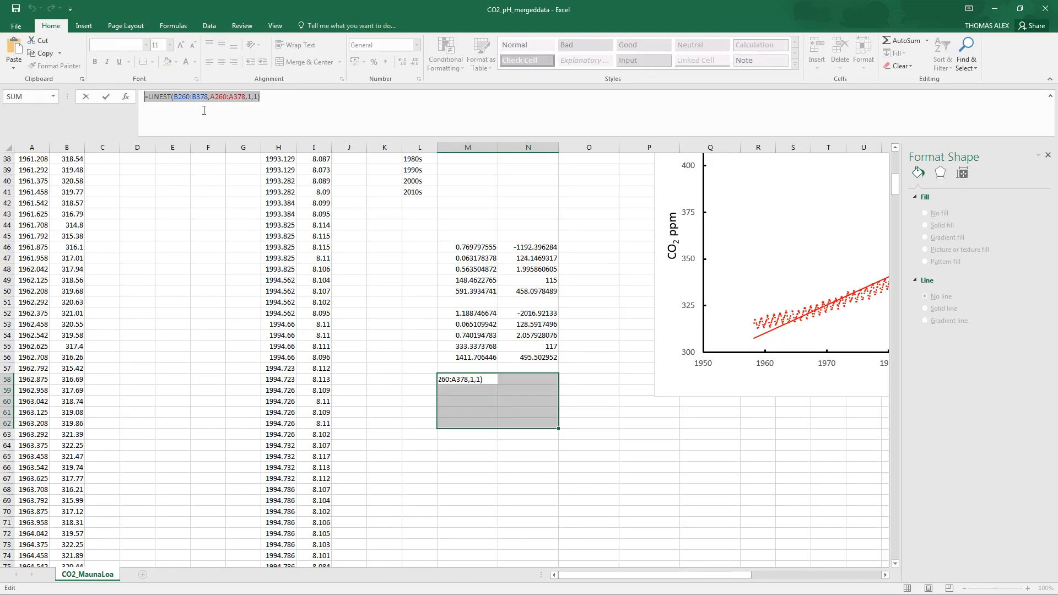
key(ctrl+v)
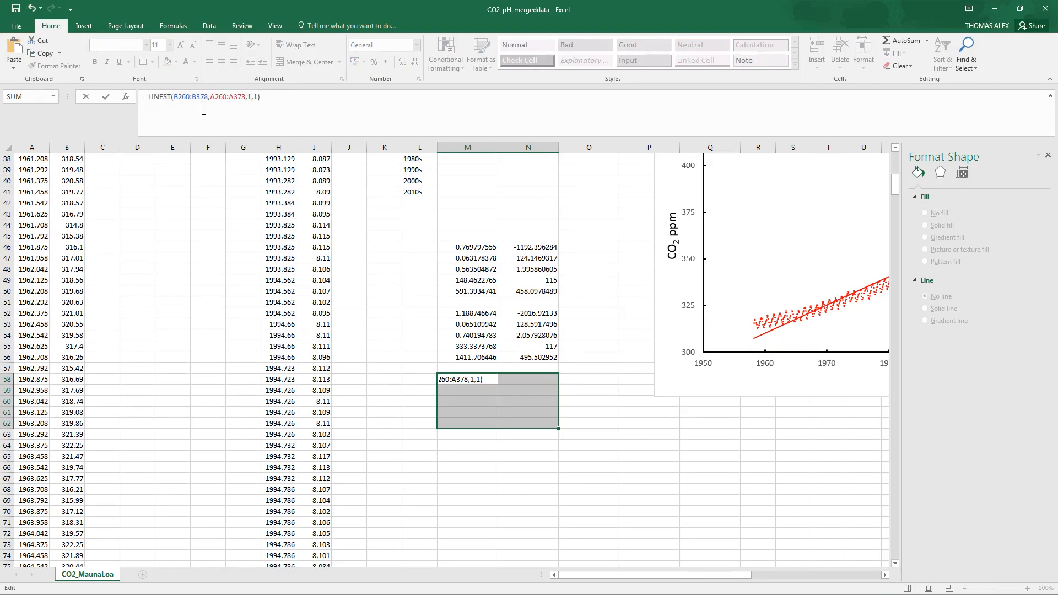
key(ctrl+shift+Return)
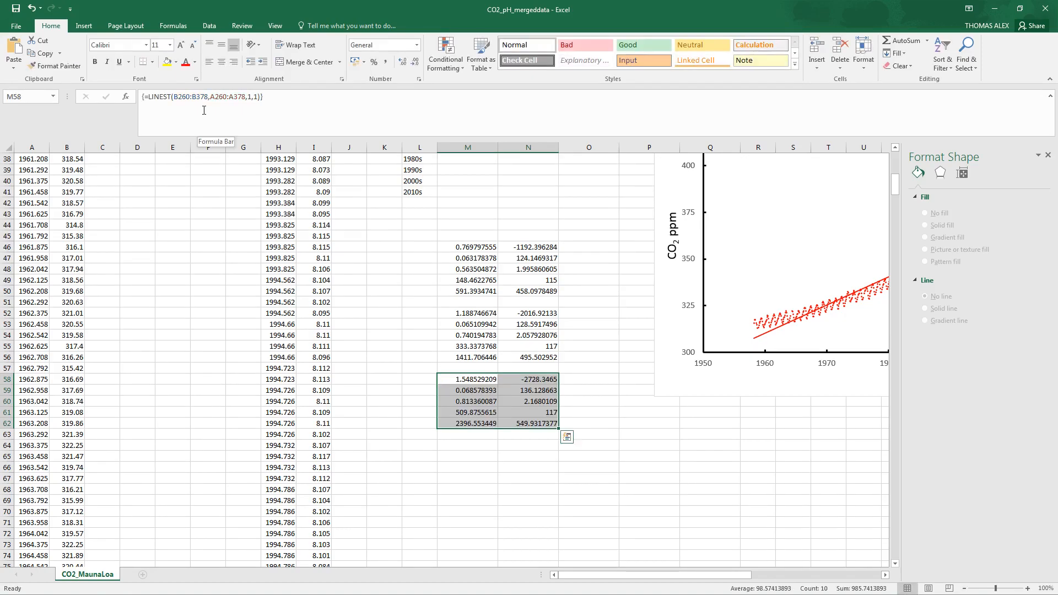
Link the 1980s slope cell M38 to M58 and its error cell N38 to M59
click(461, 158)
text(=)
click(487, 378)
key(Return)
click(520, 159)
text(=)
click(472, 390)
key(Return)
Link the 1980s intercept cell O38 to N58
click(578, 159)
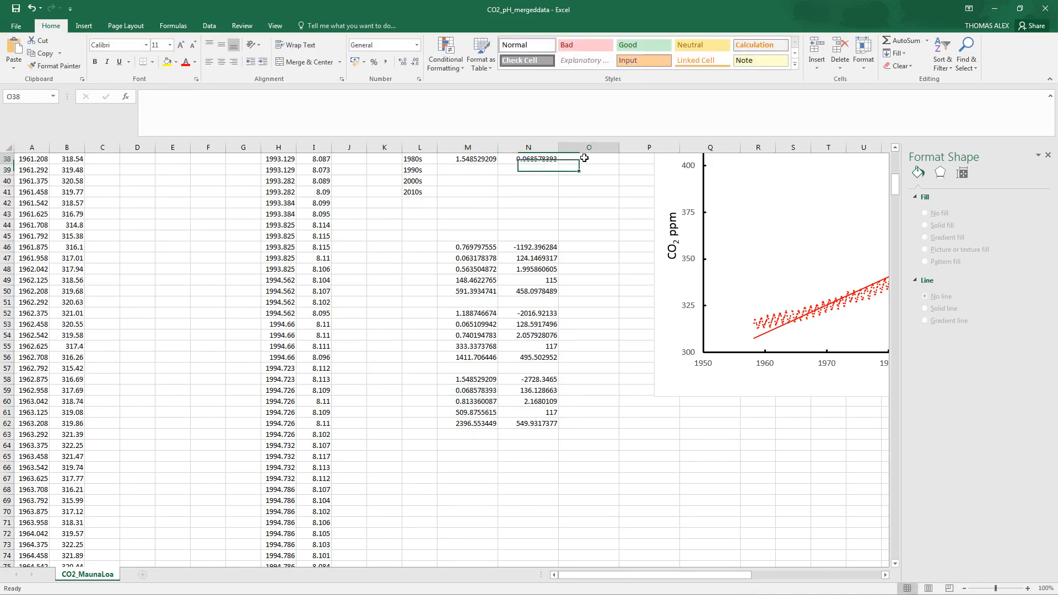
text(=)
click(539, 379)
key(Return)
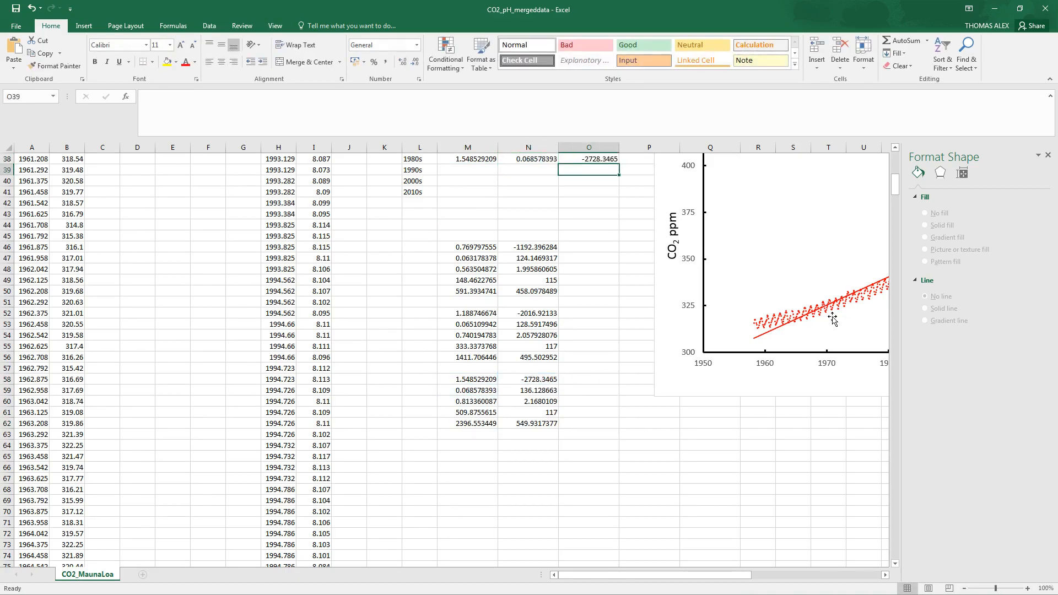
Enter =LINEST(B379:B498,A379:A498,1,1) as an array formula in M64:N68 for the 1990s data
scroll(898, 157, up, 1)
scroll(604, 396, down, 3)
click(484, 380)
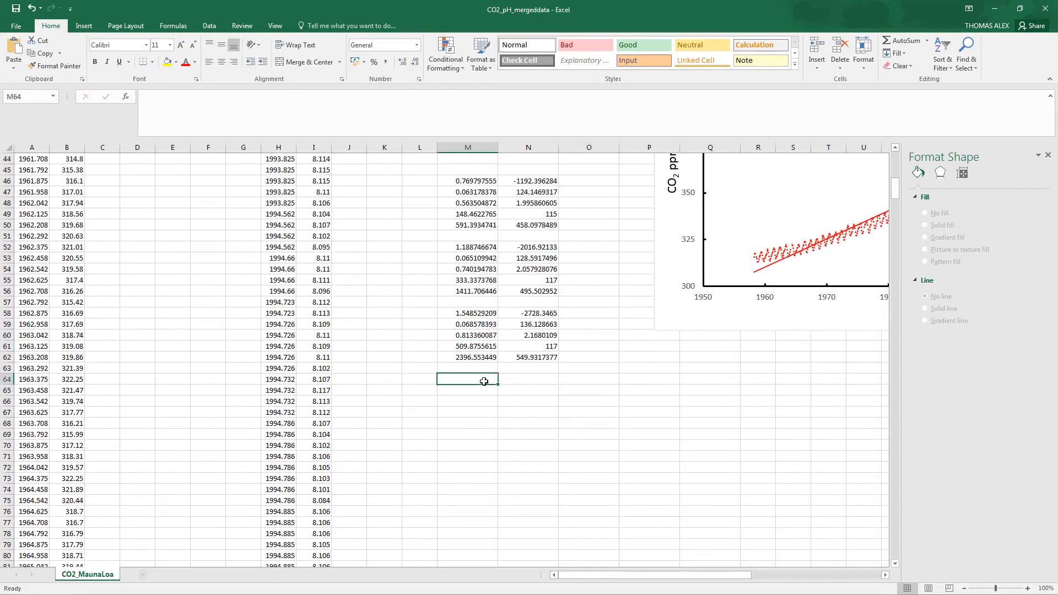
drag(483, 380, 535, 425)
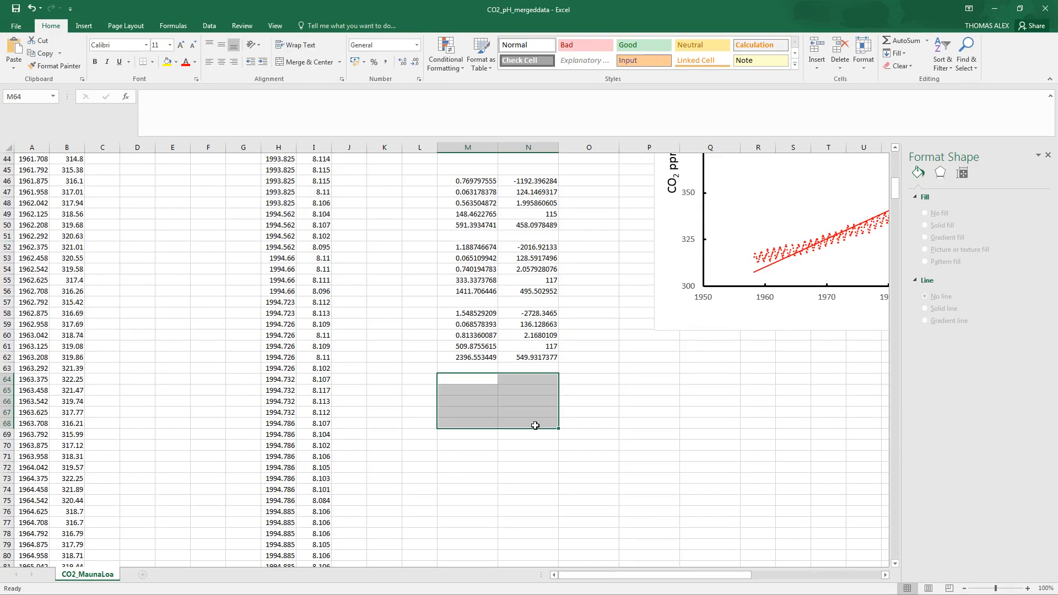
text(=linest)
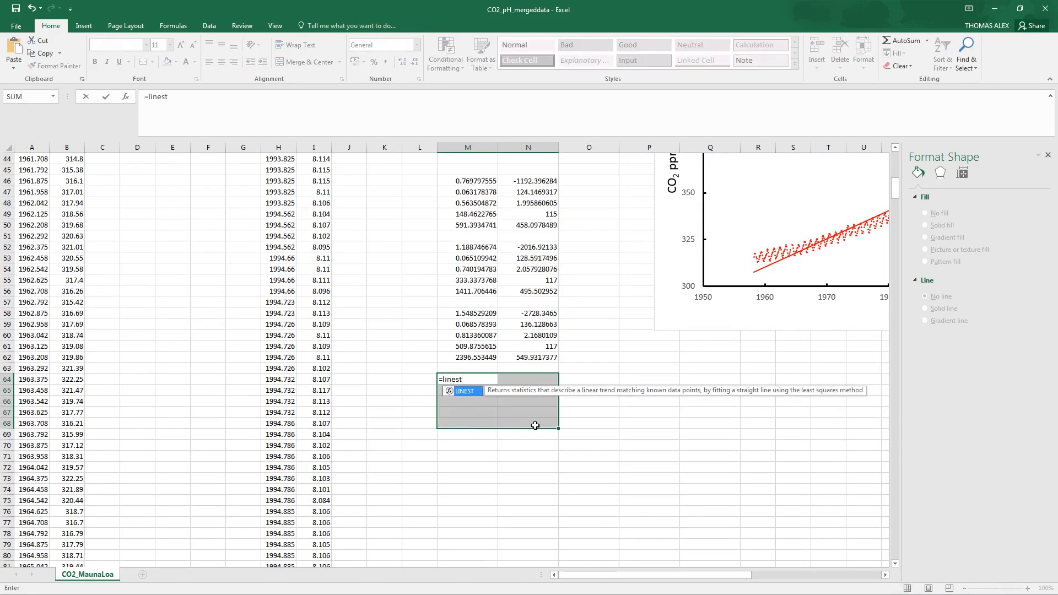
text(()
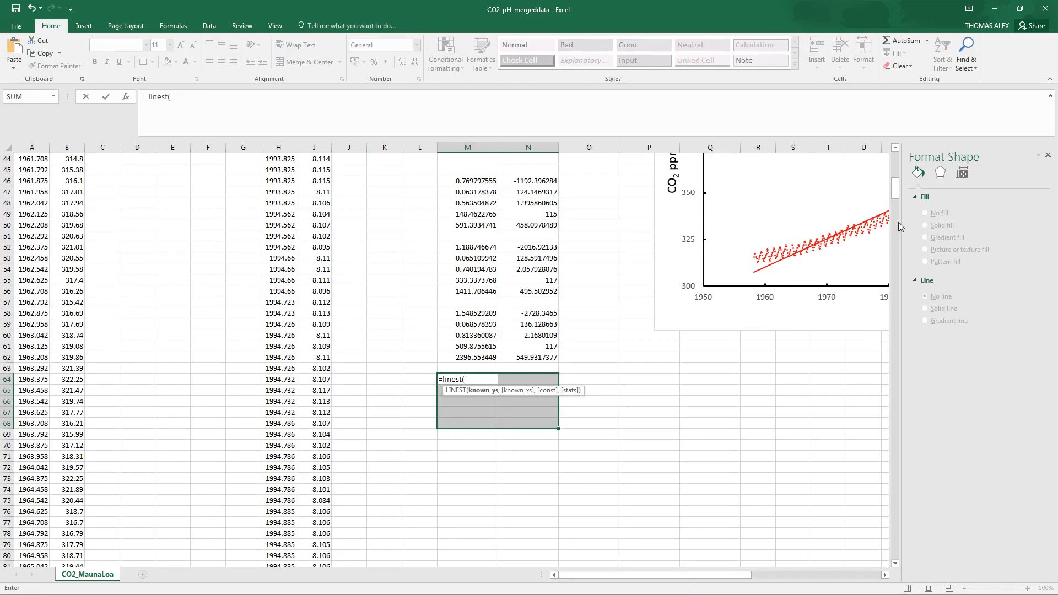
drag(897, 190, 893, 379)
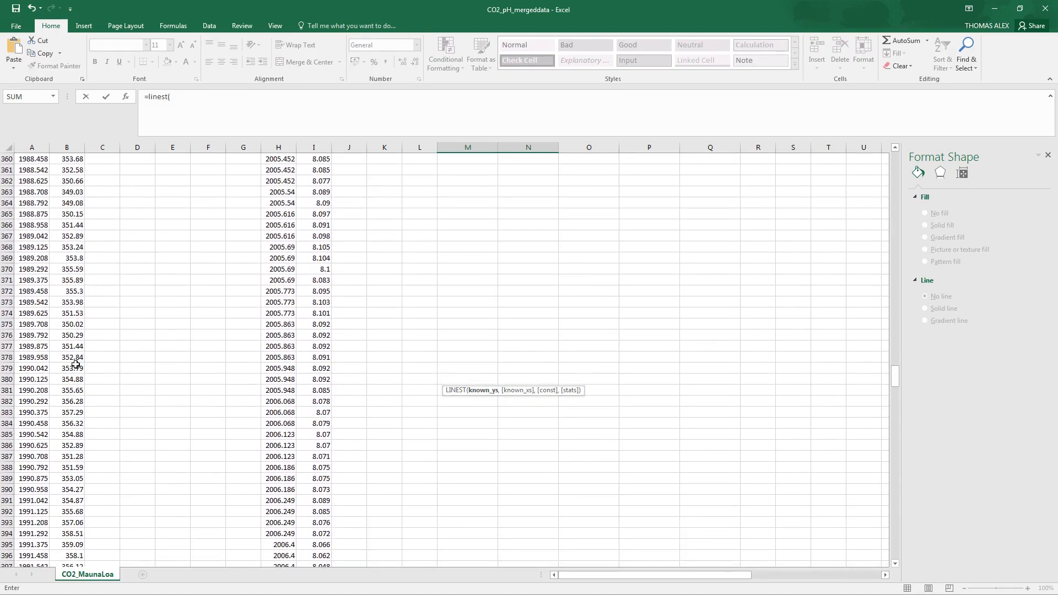
drag(75, 368, 43, 380)
text(,)
text(,1,)
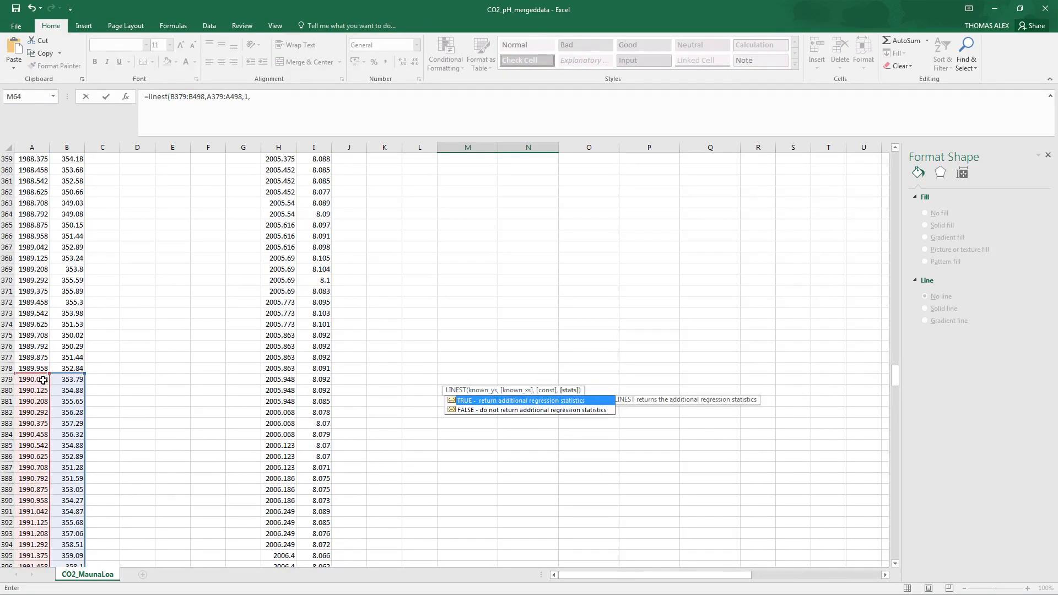
text(1))
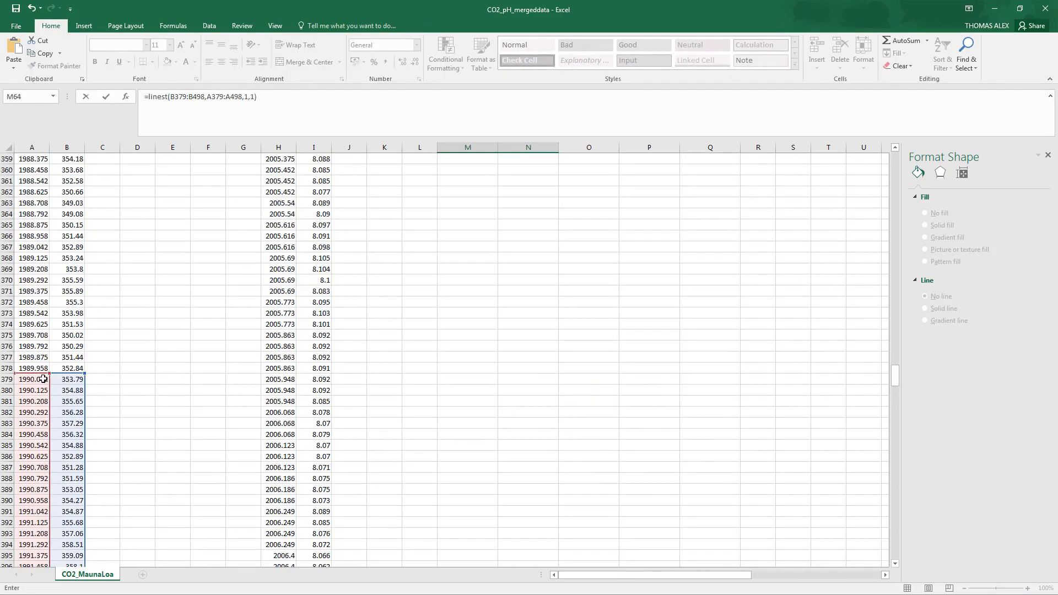
key(ctrl+shift+Return)
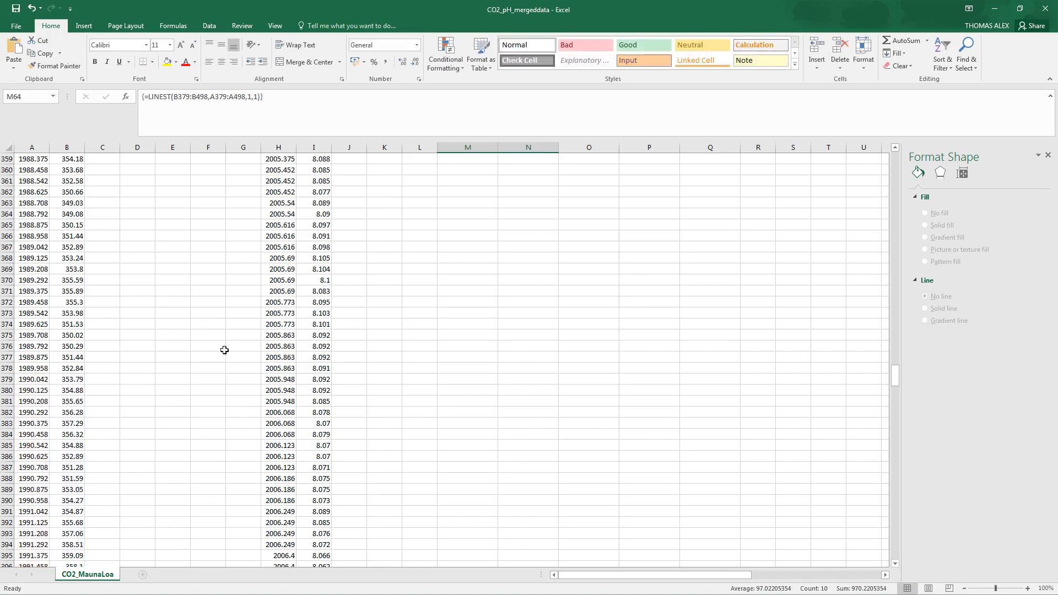
drag(894, 382, 899, 190)
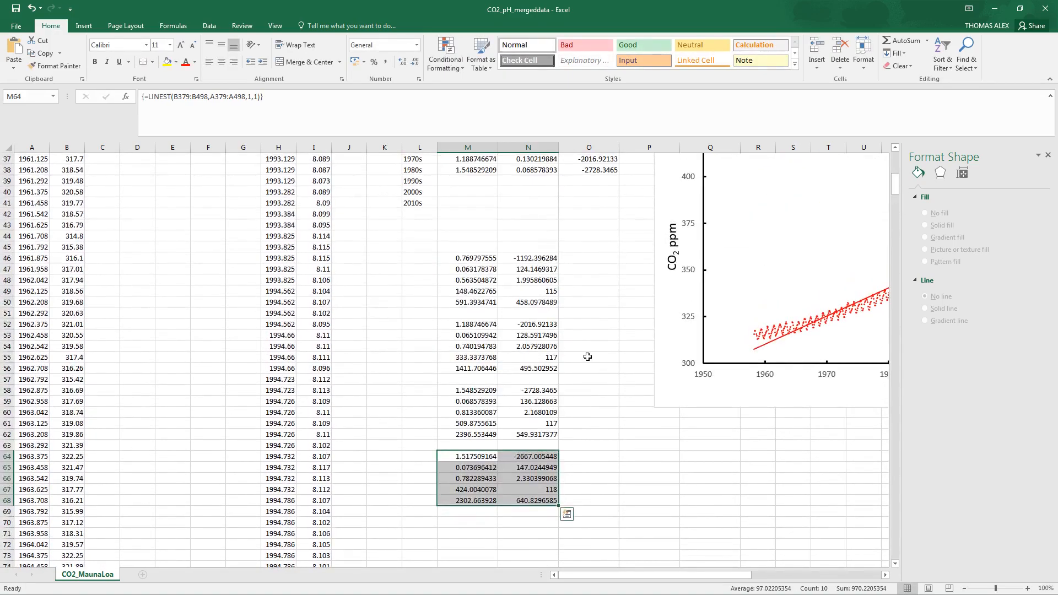
Link the 1990s slope cell M39 to M64 and its error cell N39 to M65
click(476, 457)
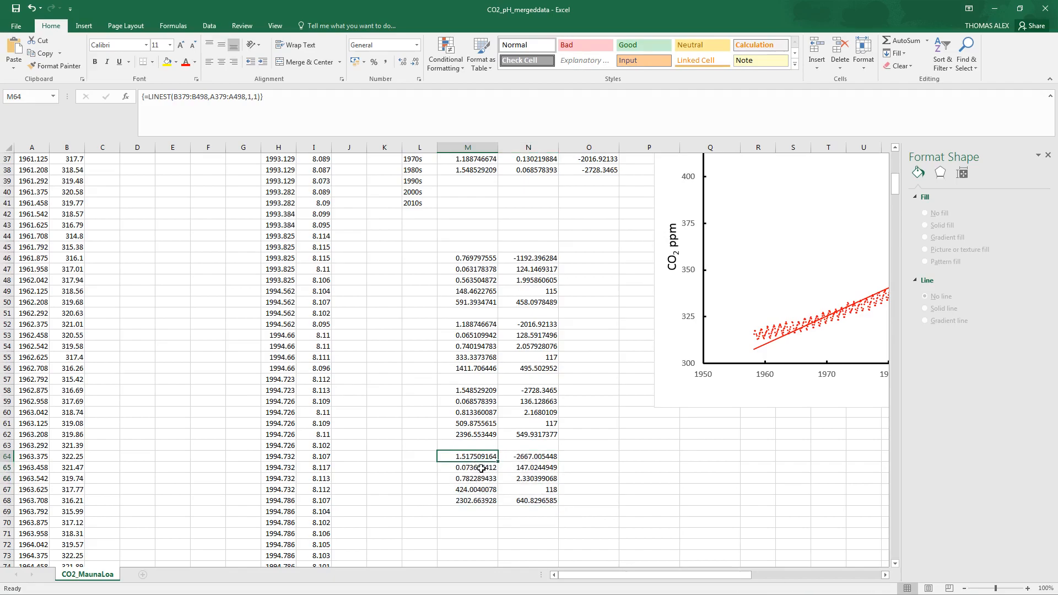
click(474, 178)
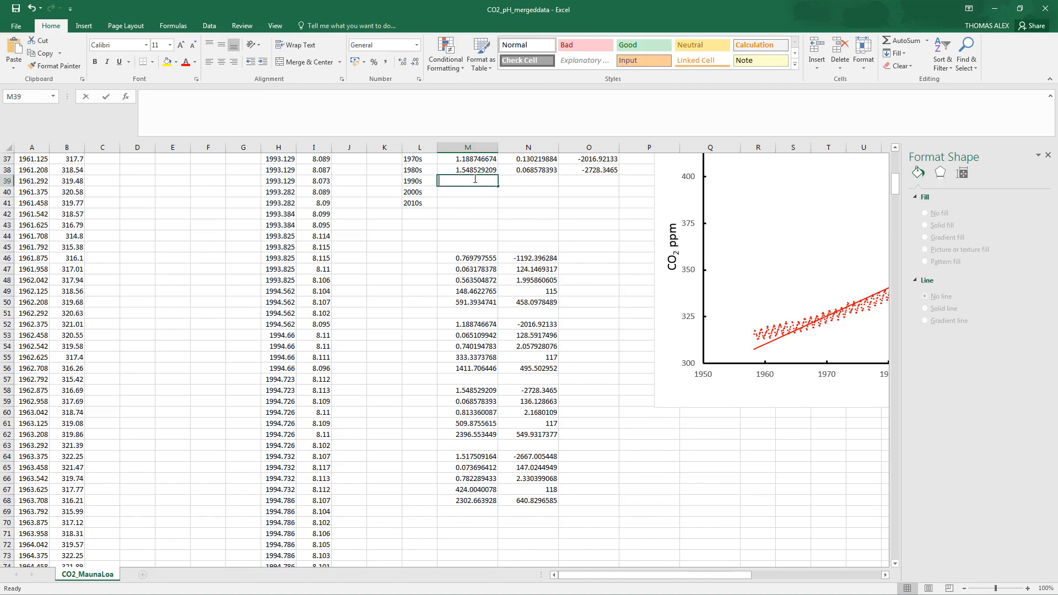
text(=)
click(486, 455)
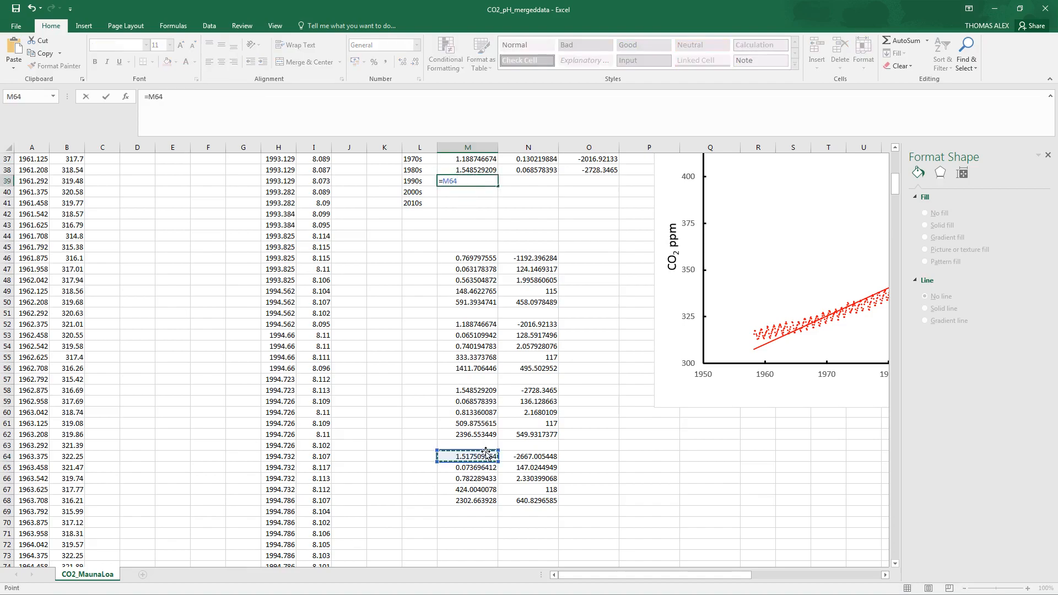
key(Return)
click(523, 180)
text(=)
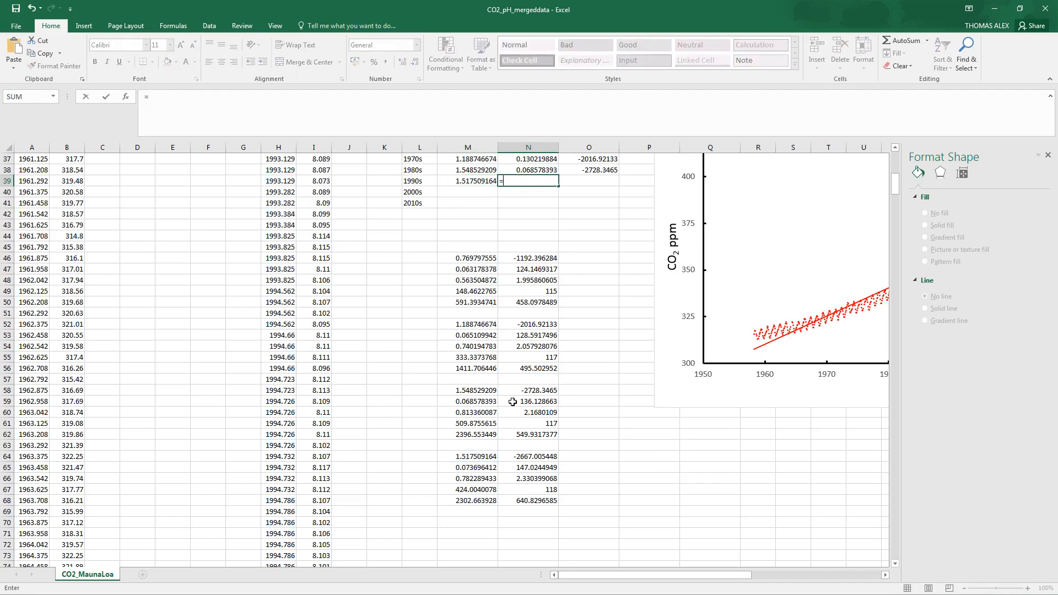
click(485, 468)
key(Return)
Link the 1990s intercept cell O39 to N64
click(569, 180)
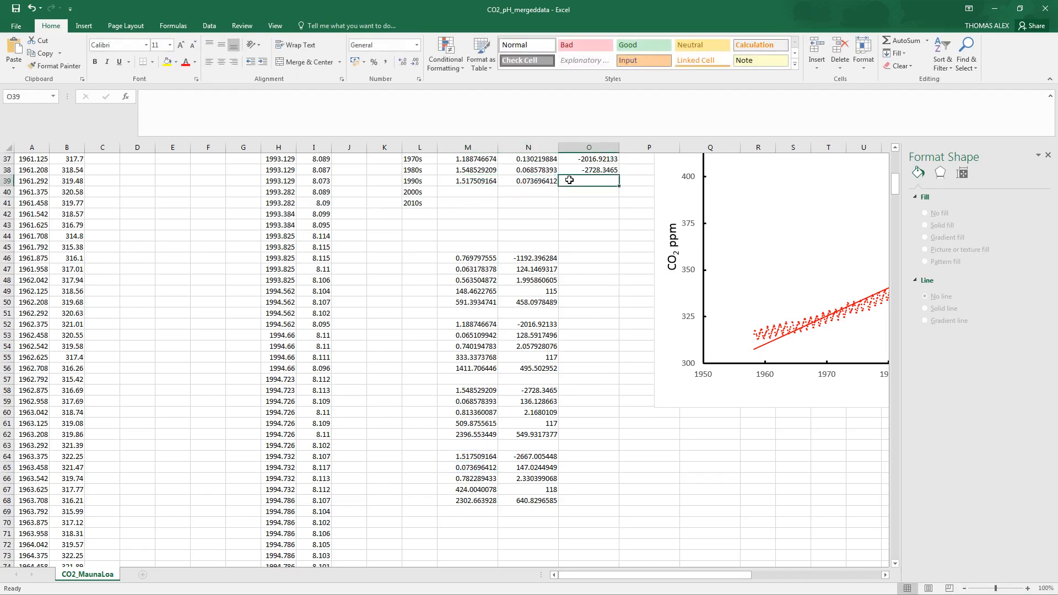
text(=)
click(534, 456)
key(Return)
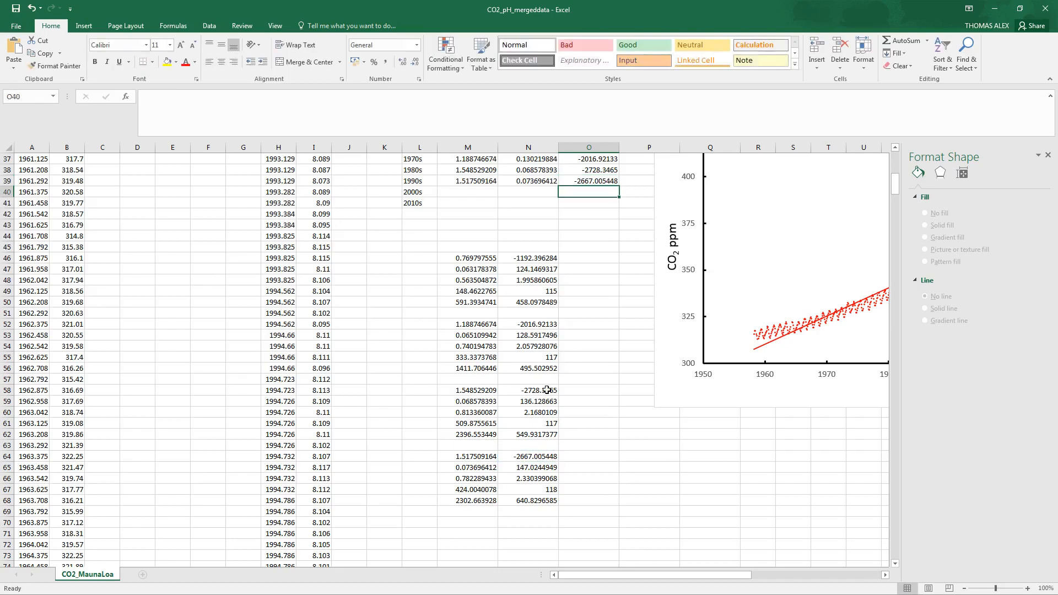
Double the standard errors for the 1980s and 1990s, making N38 =M59*2 and N39 =M65*2
click(543, 171)
click(172, 99)
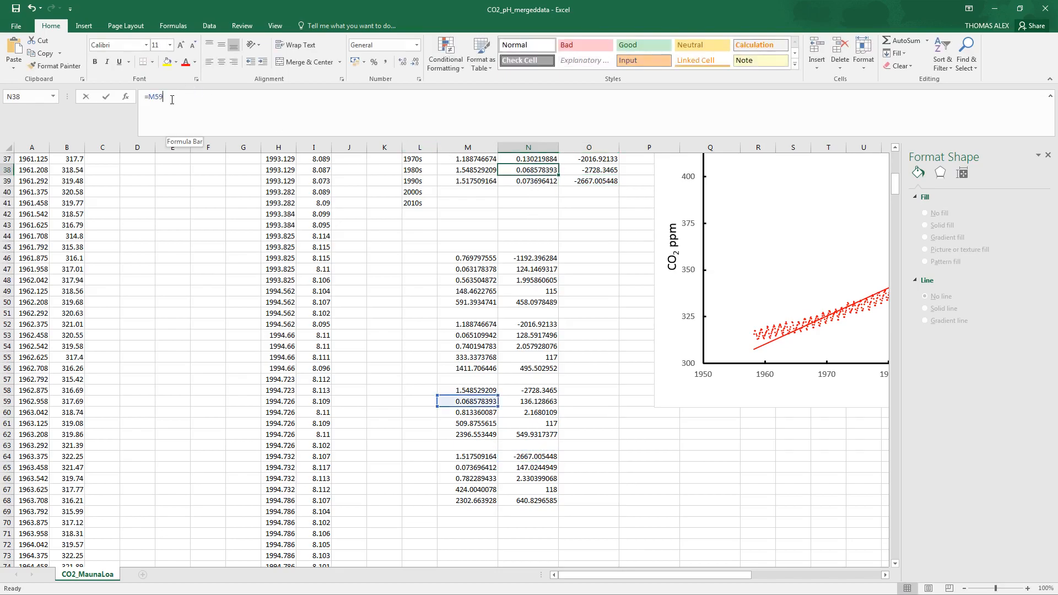
text(*2)
key(Return)
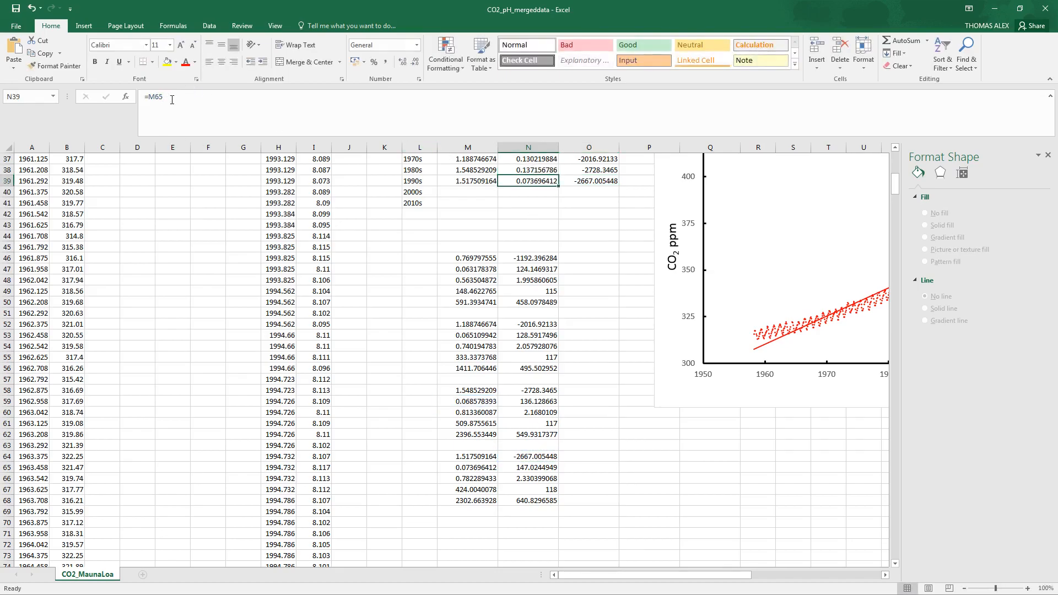
click(172, 99)
text(*2)
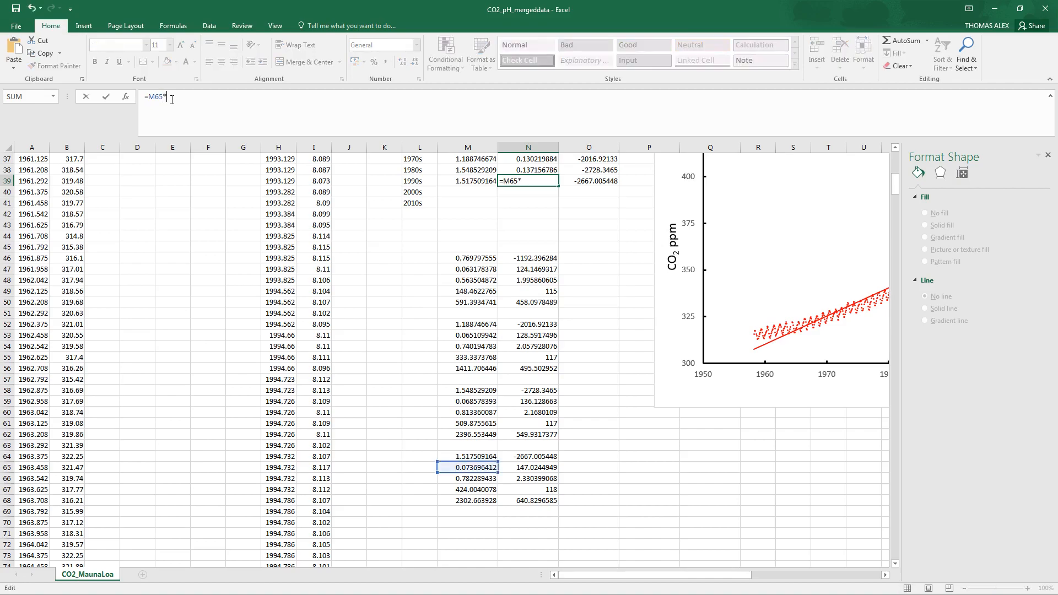
key(Return)
click(541, 160)
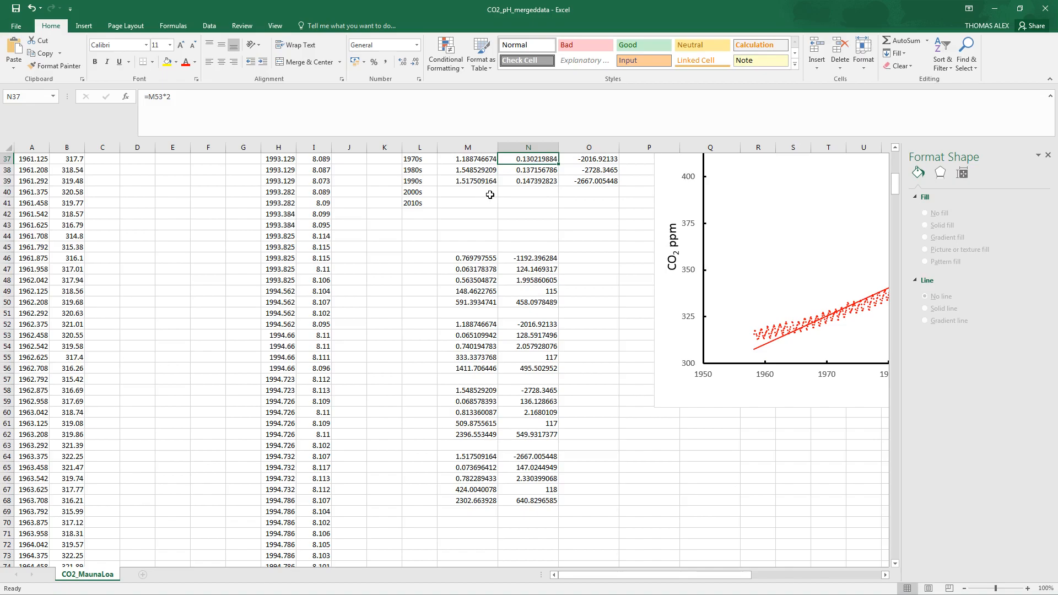
Save the workbook
click(473, 192)
click(475, 524)
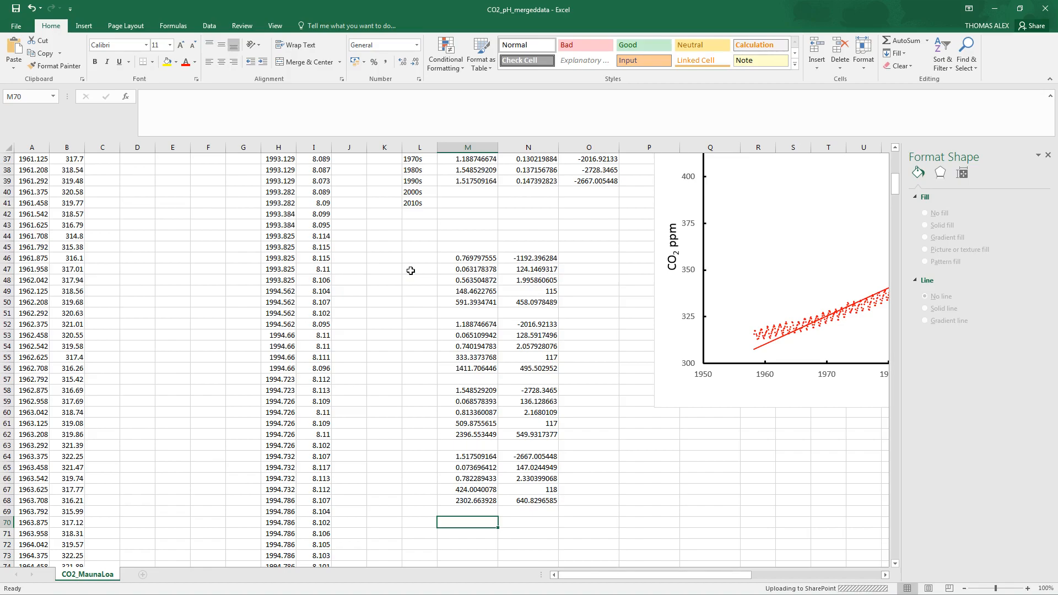
click(16, 28)
click(33, 114)
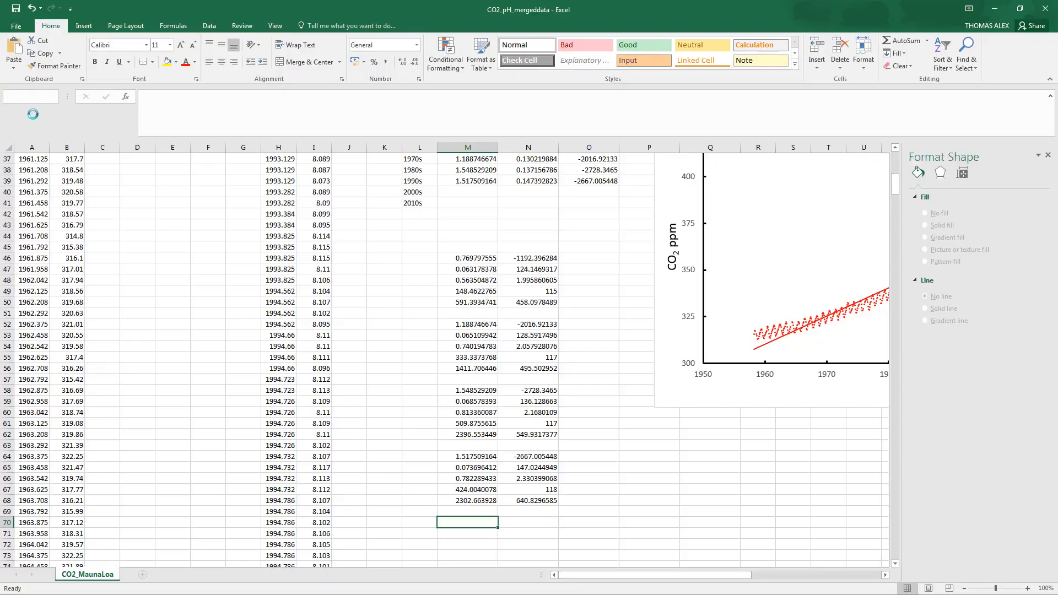
Enter =LINEST(B499:B618,A499:A618,1,1) as an array formula in M70:N74 for the 2000s data
drag(479, 524, 543, 561)
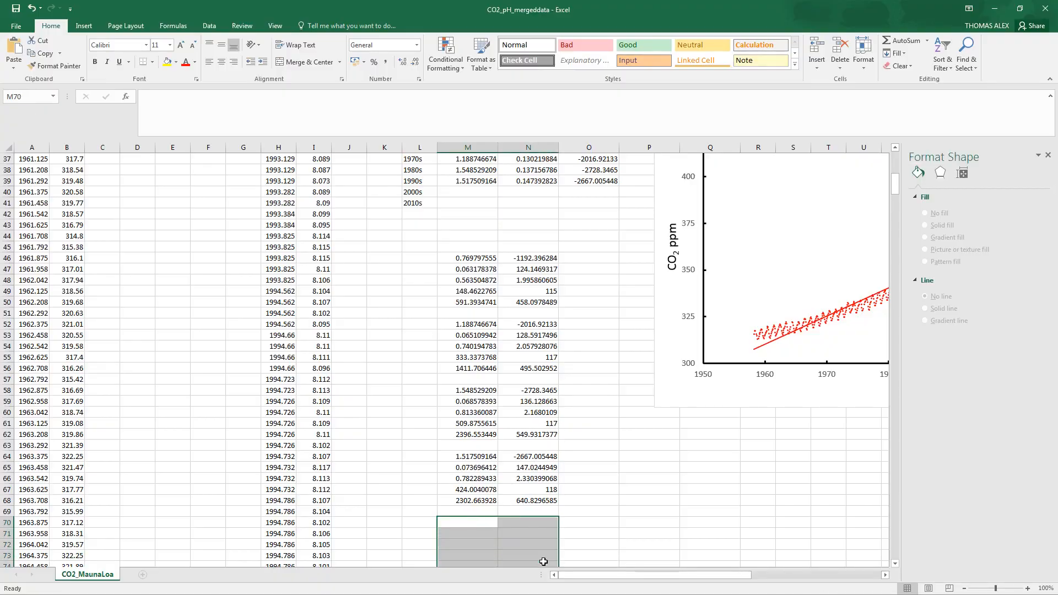
text(=linest()
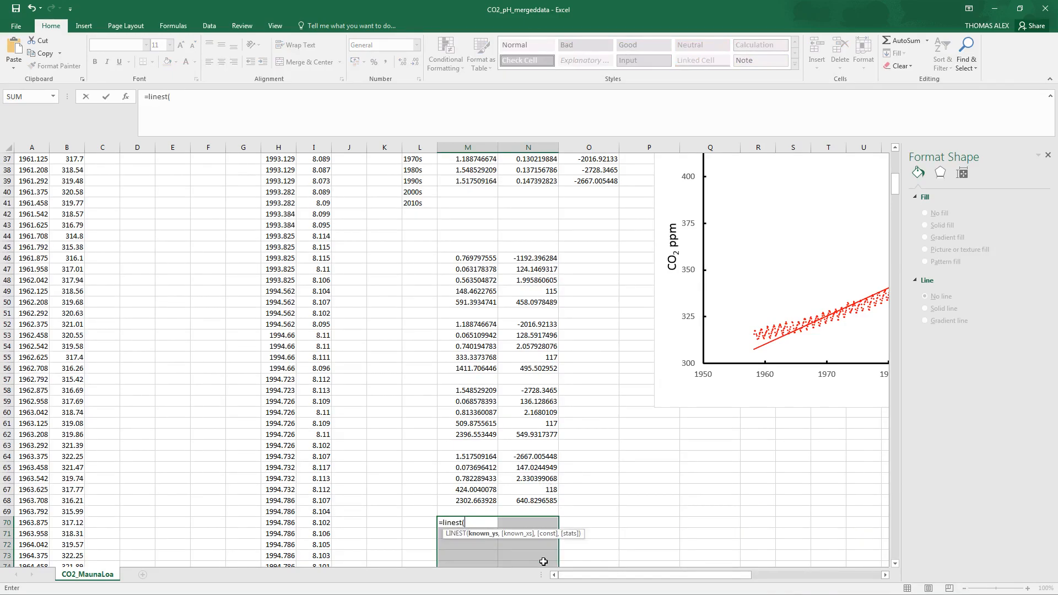
drag(894, 193, 890, 448)
click(67, 336)
drag(68, 336, 73, 281)
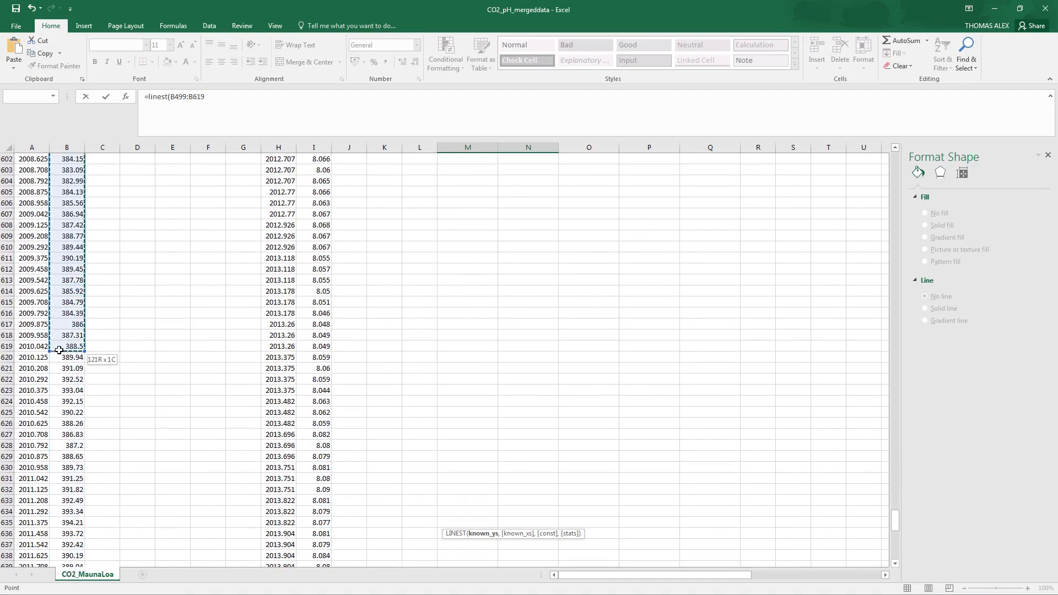
text(,)
drag(41, 335, 32, 498)
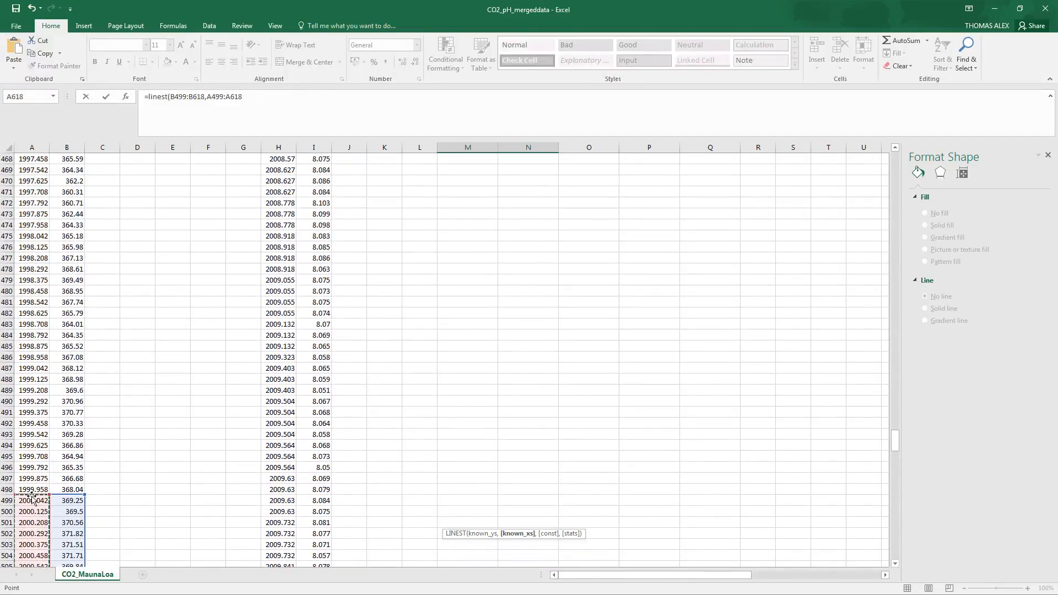
text(,1,1))
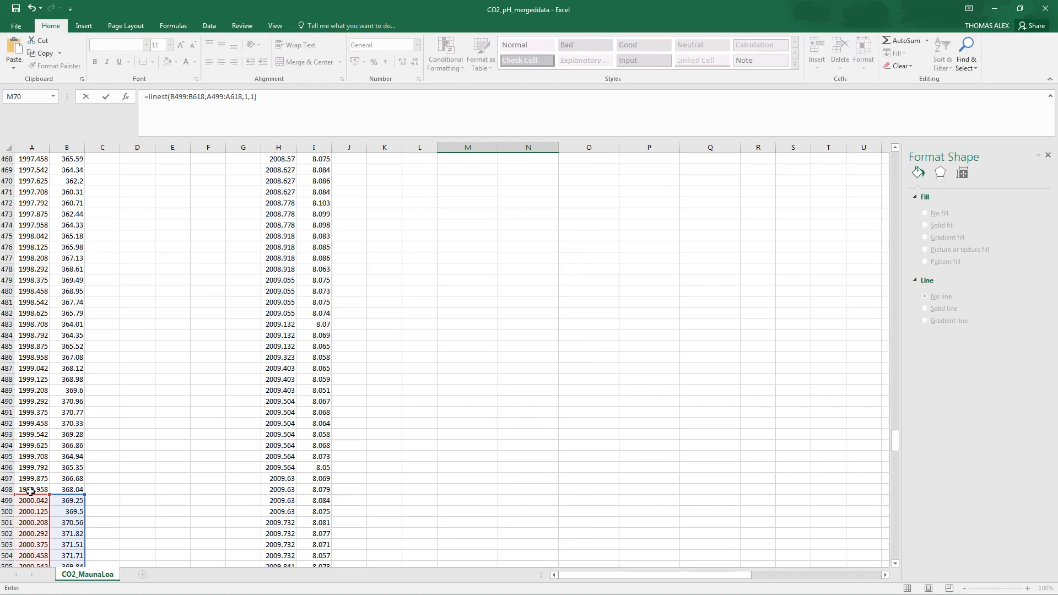
key(ctrl+shift+Return)
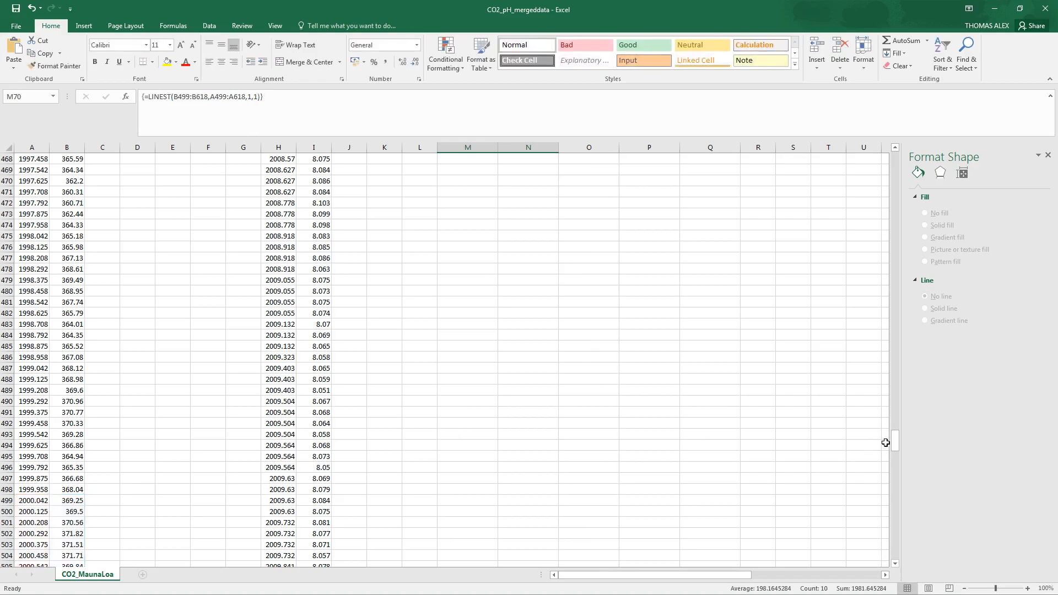
Enter =LINEST(B619:B685,A619:A685,1,1) as an array formula in M76:N80 for the 2010s data
drag(896, 440, 895, 191)
scroll(748, 265, down, 2)
click(466, 444)
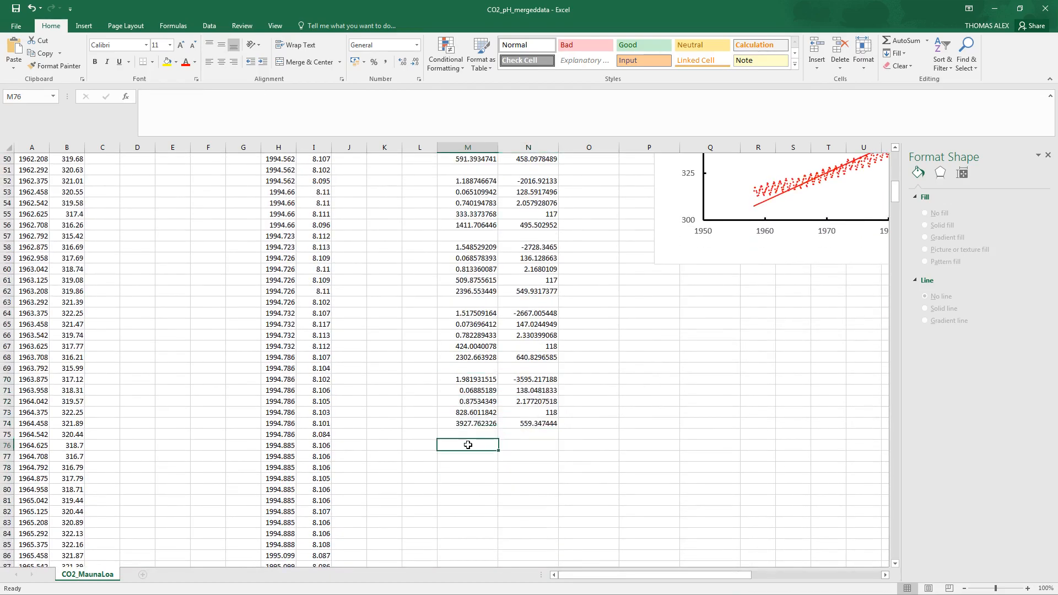
drag(468, 444, 516, 485)
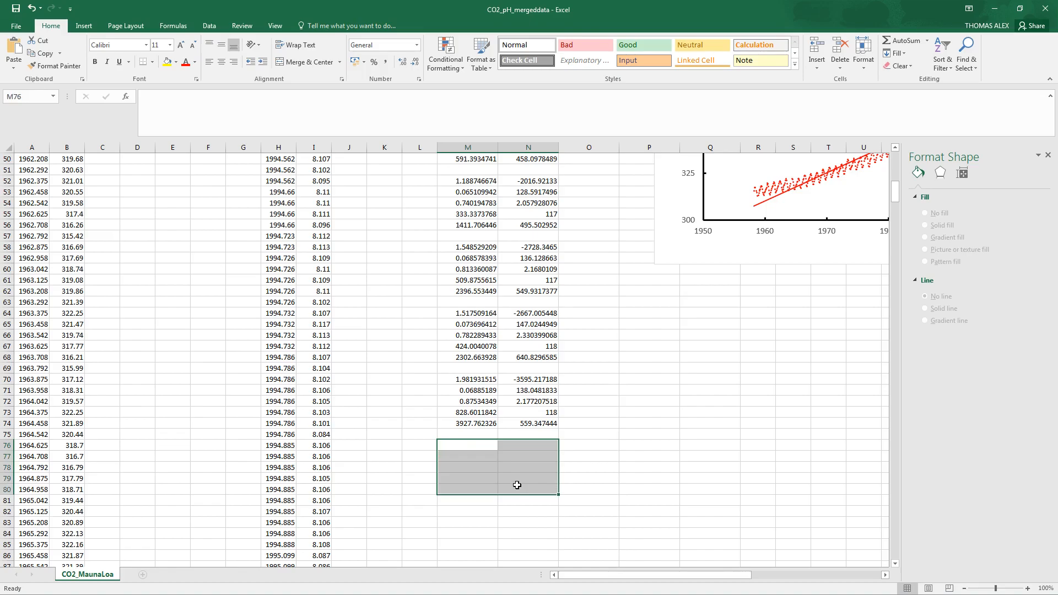
text(=)
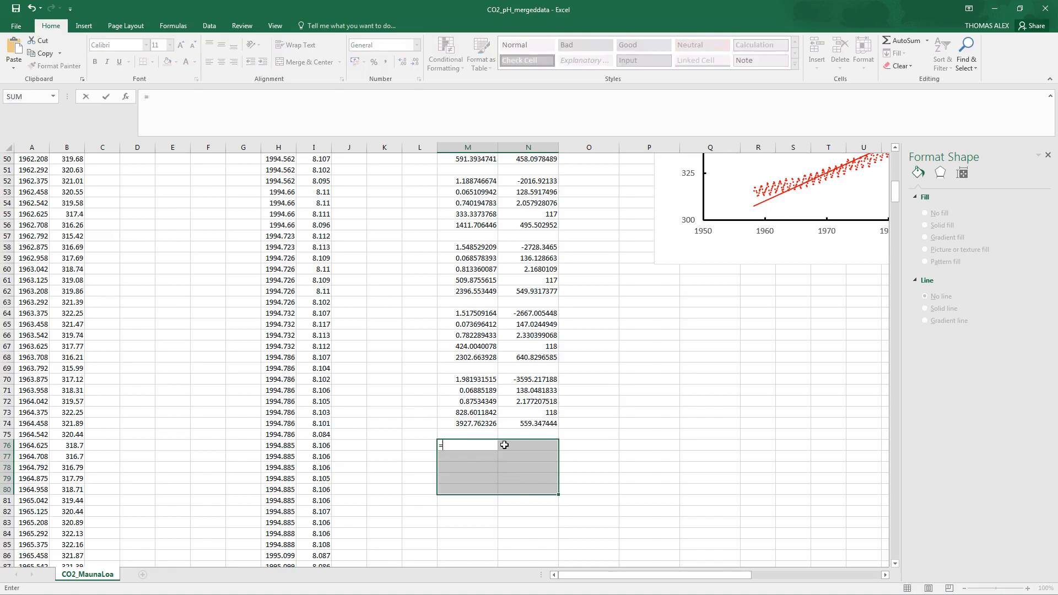
text(linest)
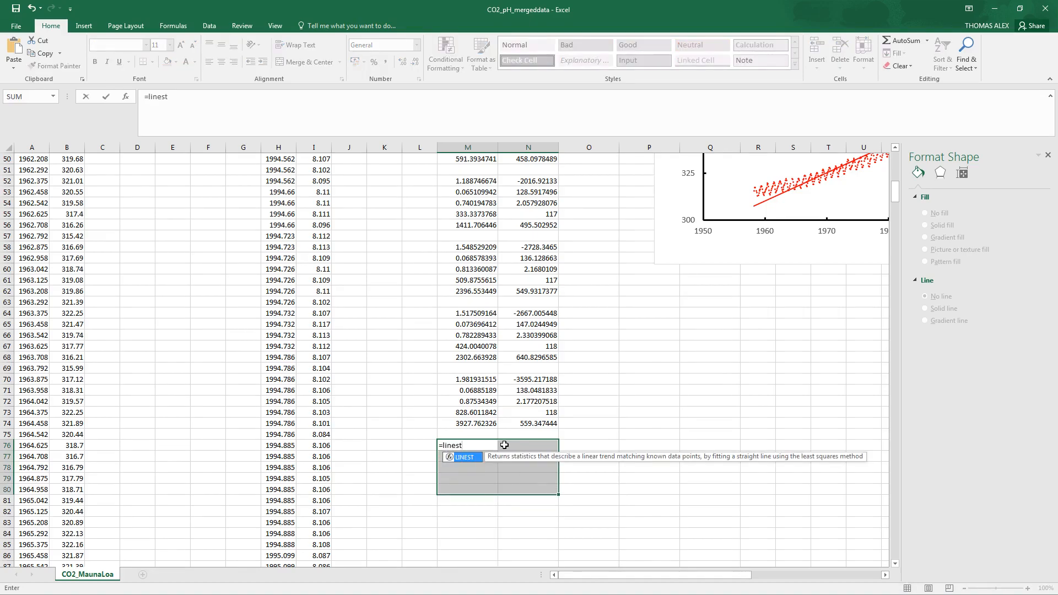
text(()
drag(887, 201, 888, 523)
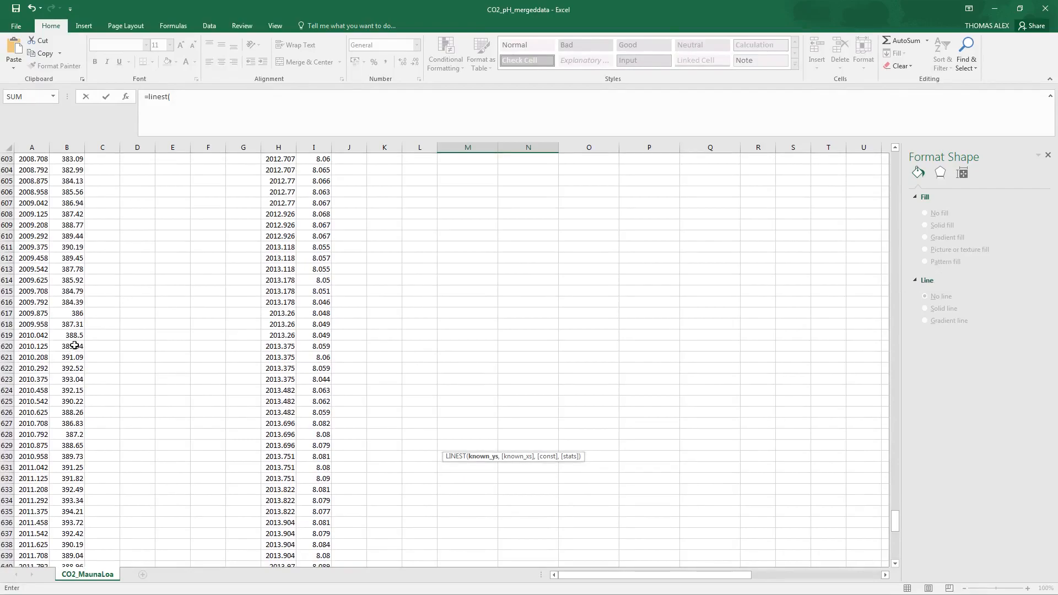
drag(73, 335, 69, 390)
drag(72, 583, 73, 534)
text(,)
click(31, 533)
drag(32, 503, 22, 191)
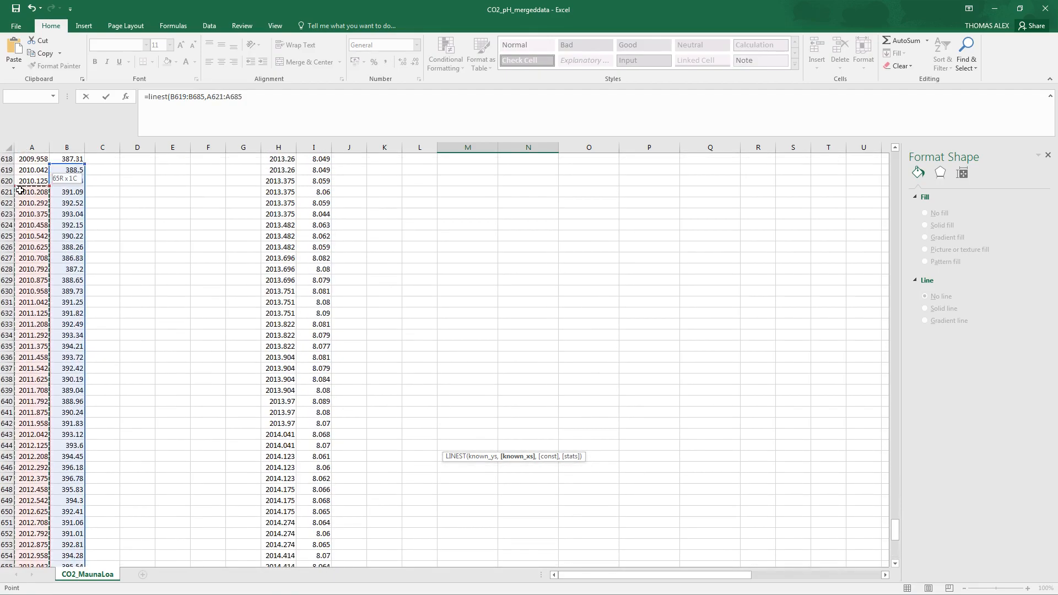
text(,1,1))
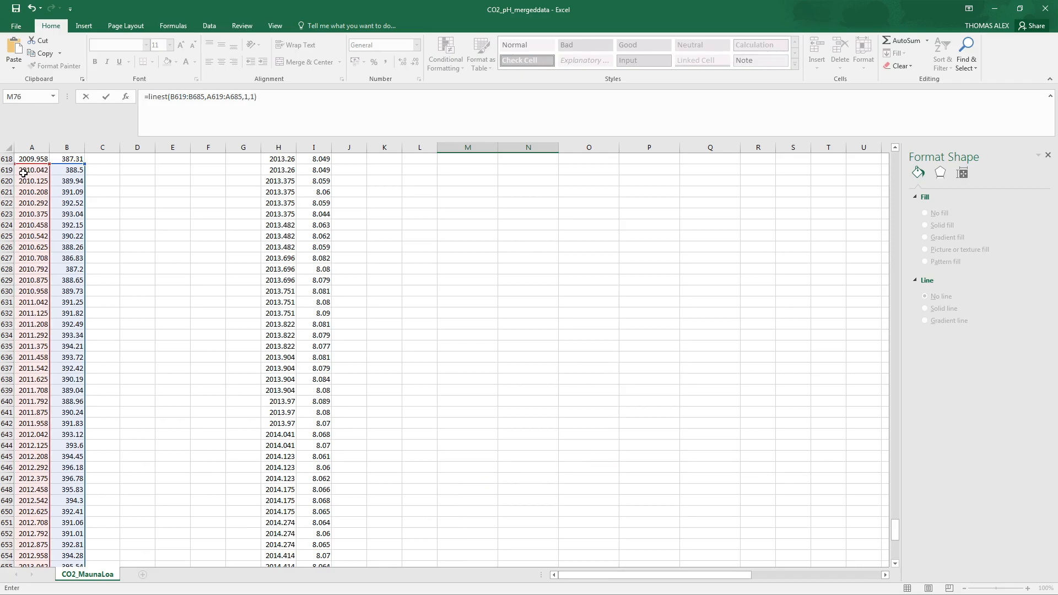
key(ctrl+shift+Return)
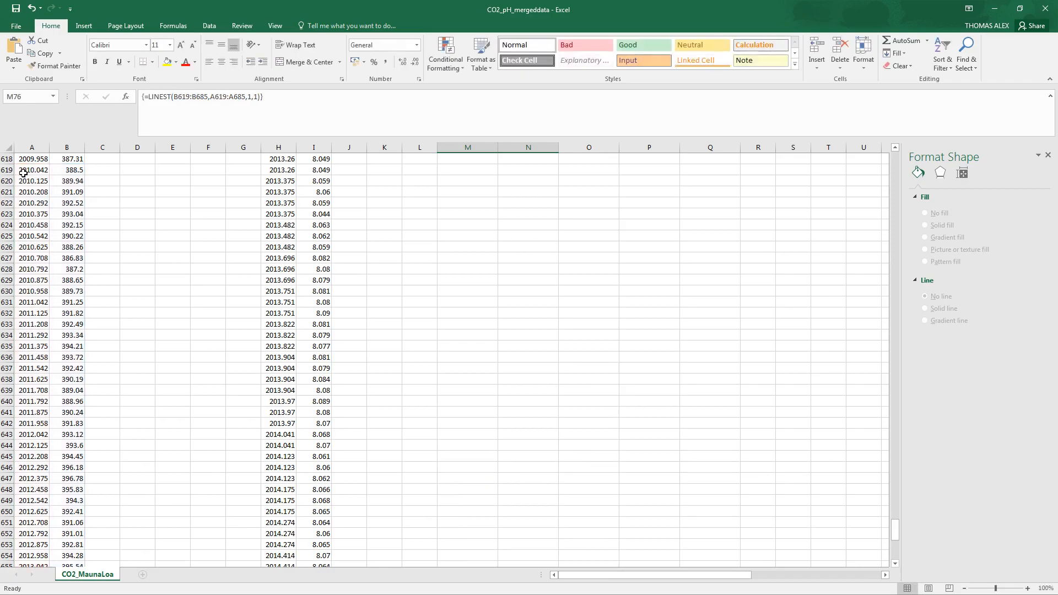
Link the 2000s slope cell M40 to M70 and set its error cell N40 to =2*M71
drag(898, 530, 901, 185)
click(486, 193)
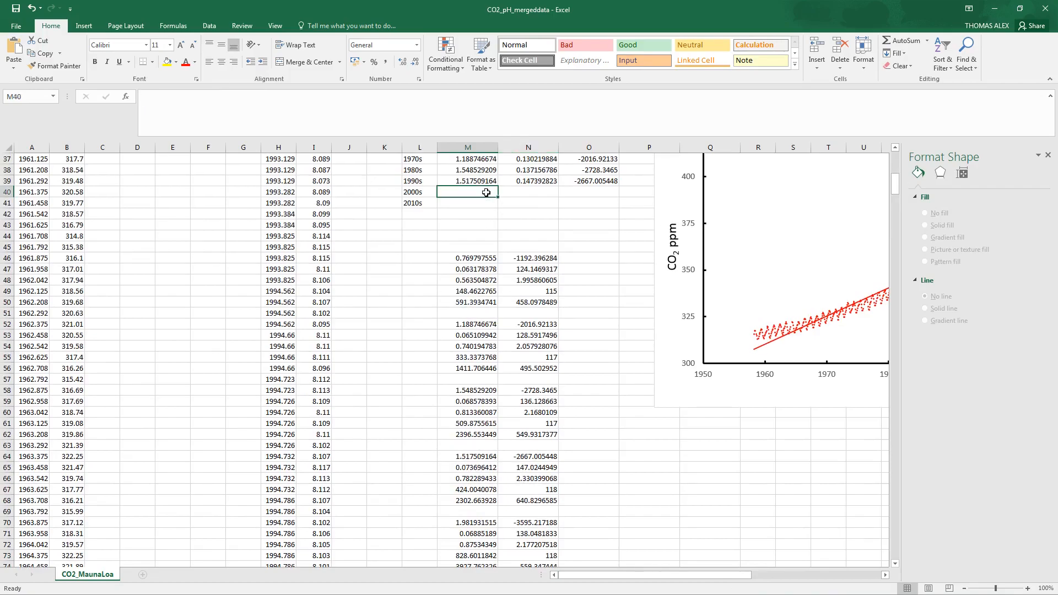
text(=)
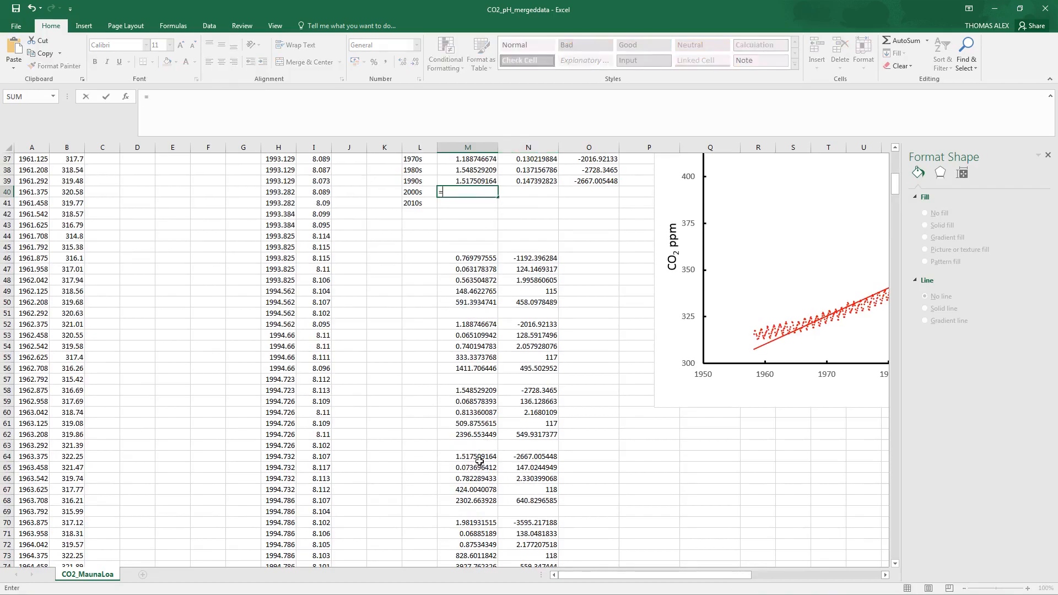
click(467, 523)
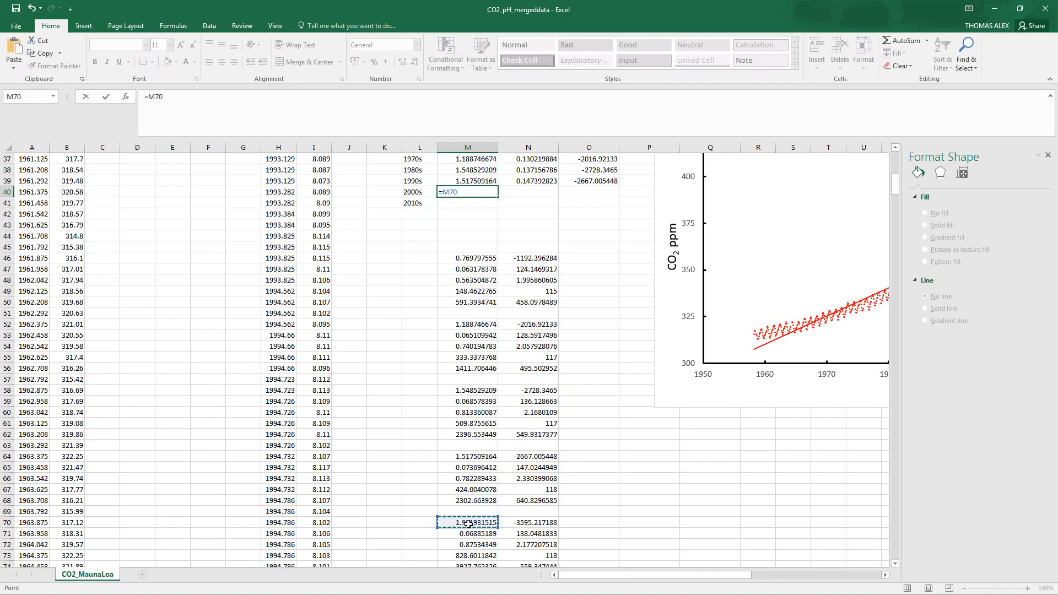
key(Return)
click(544, 192)
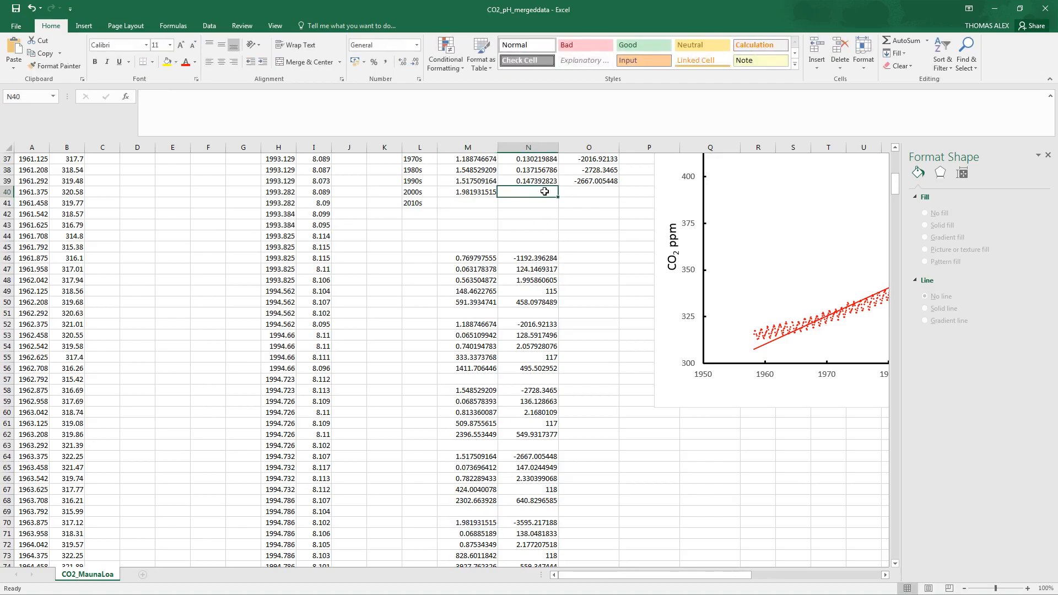
text(=2)
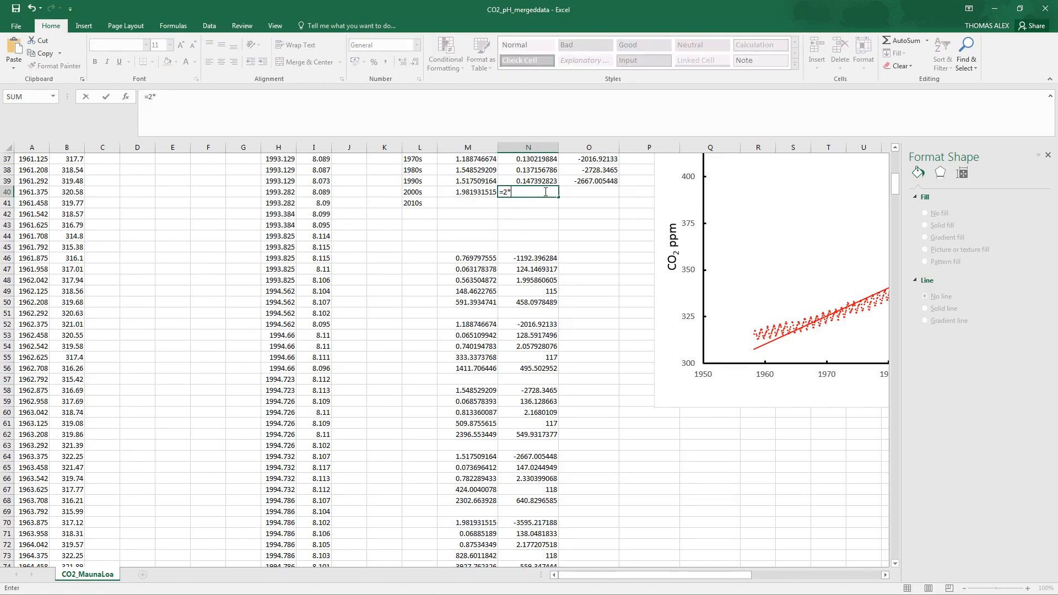
text(*)
click(485, 533)
key(ctrl+Return)
Link the 2000s intercept cell O40 to N70
click(574, 192)
text(=)
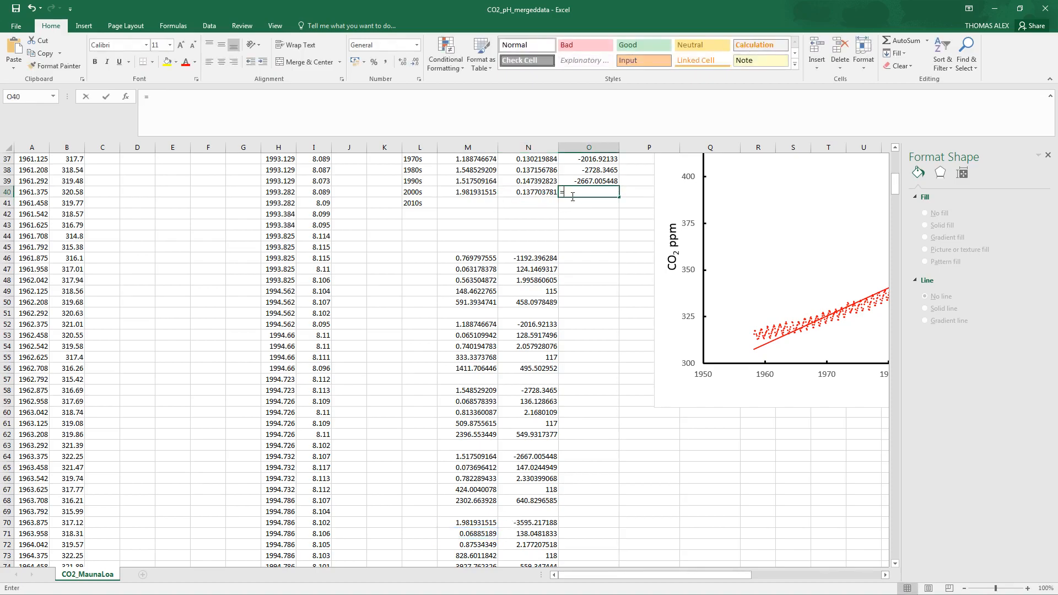
click(544, 521)
key(Return)
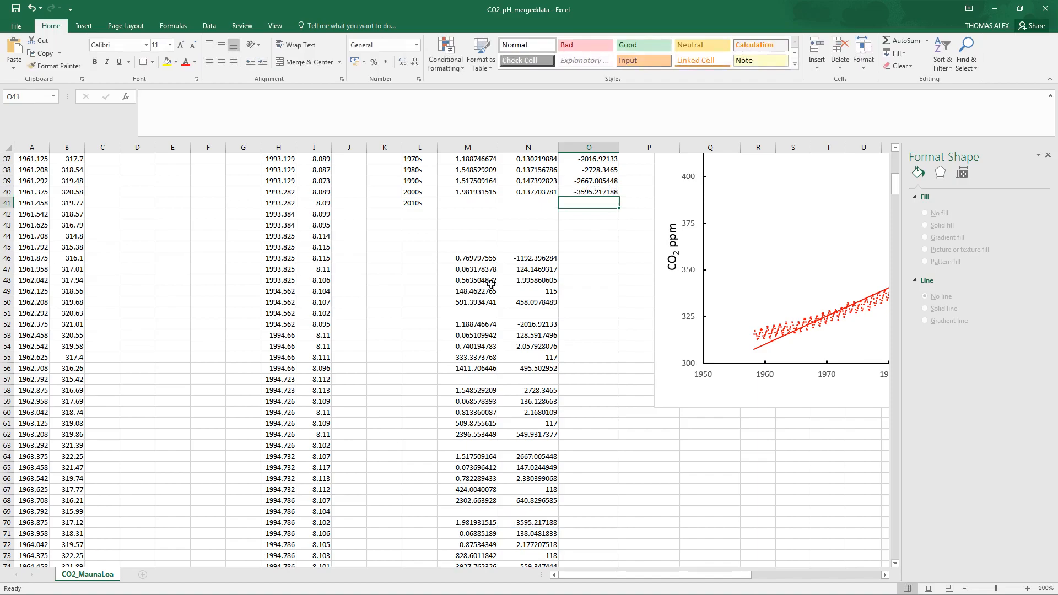
Link the 2010s slope cell M41 to M76
click(469, 204)
text(=)
drag(895, 185, 895, 197)
click(476, 346)
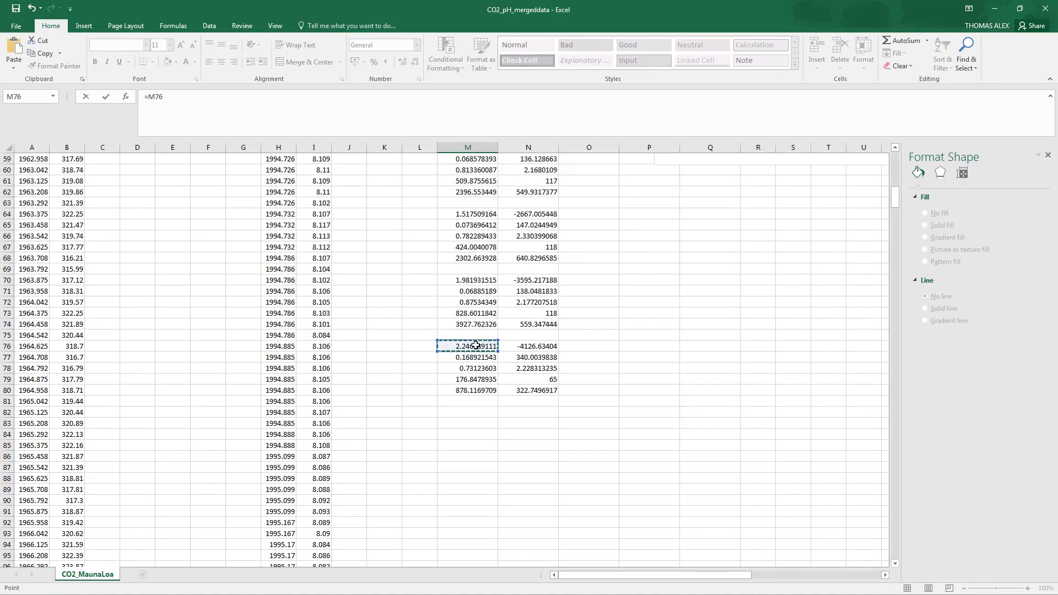
key(Return)
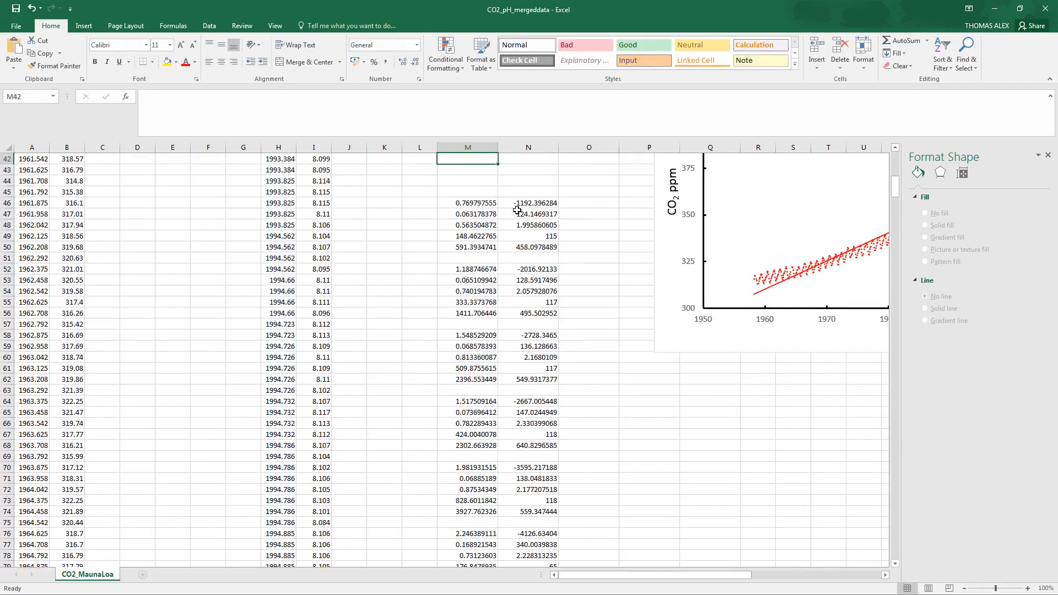
Set the 2010s error cell N41 to =2*M77, twice the standard error of the slope
drag(895, 186, 896, 177)
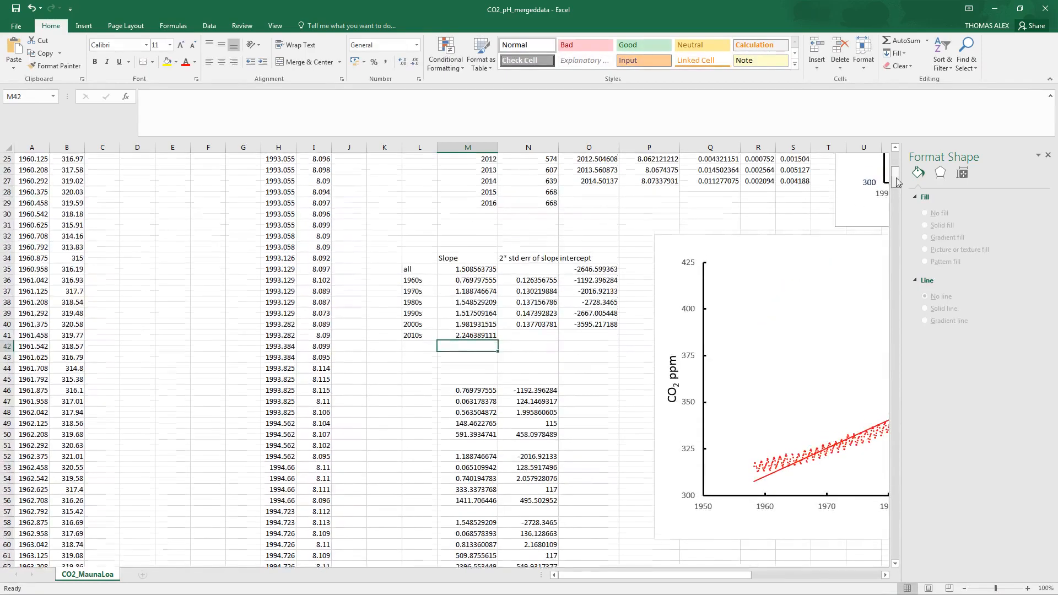
click(533, 325)
text(=2)
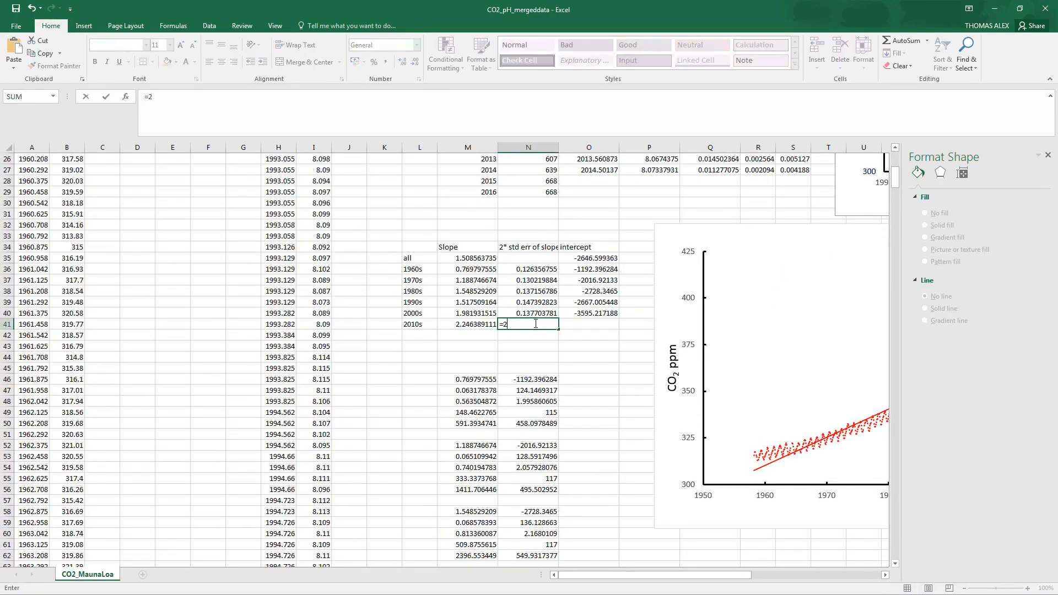
text(*)
drag(895, 182, 895, 202)
click(496, 268)
key(Return)
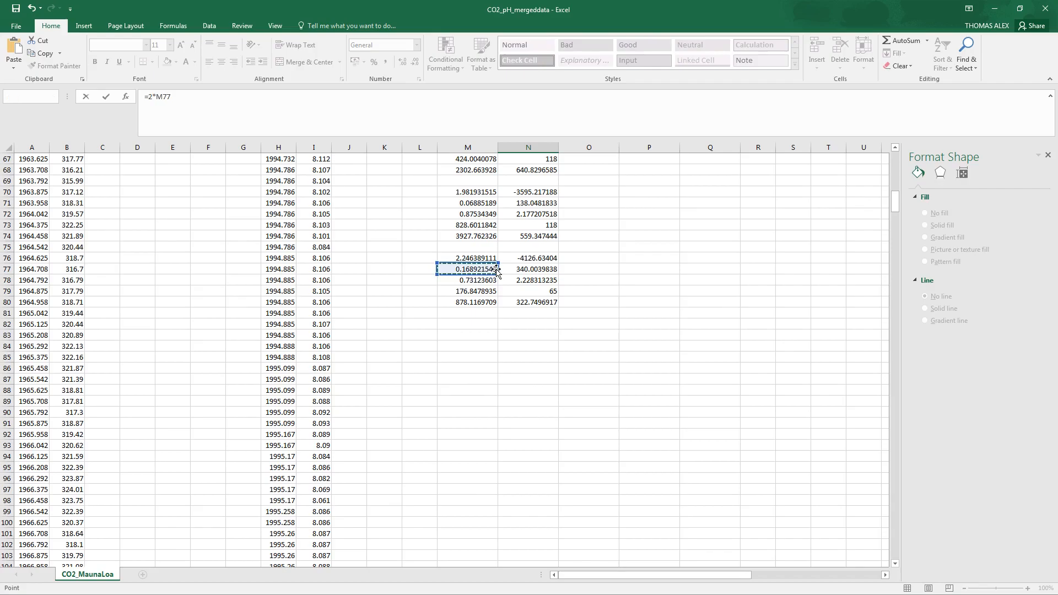
Link the 2010s intercept cell O41 to N76
mouse_move(896, 187)
mouse_down()
mouse_move(894, 175)
mouse_move(889, 208)
mouse_move(890, 199)
mouse_up()
click(593, 360)
text(=)
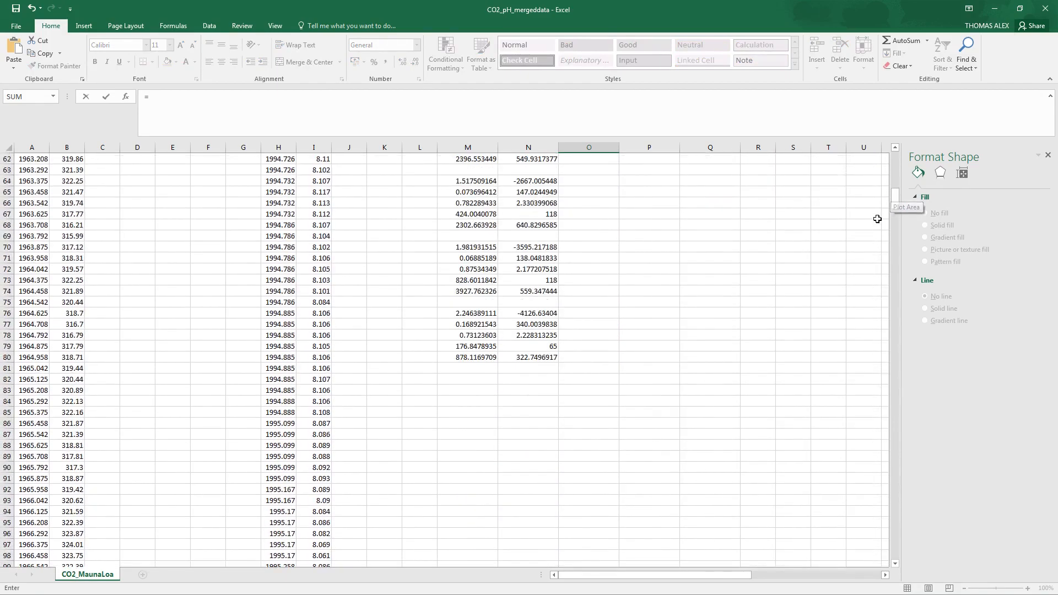
click(540, 314)
key(Return)
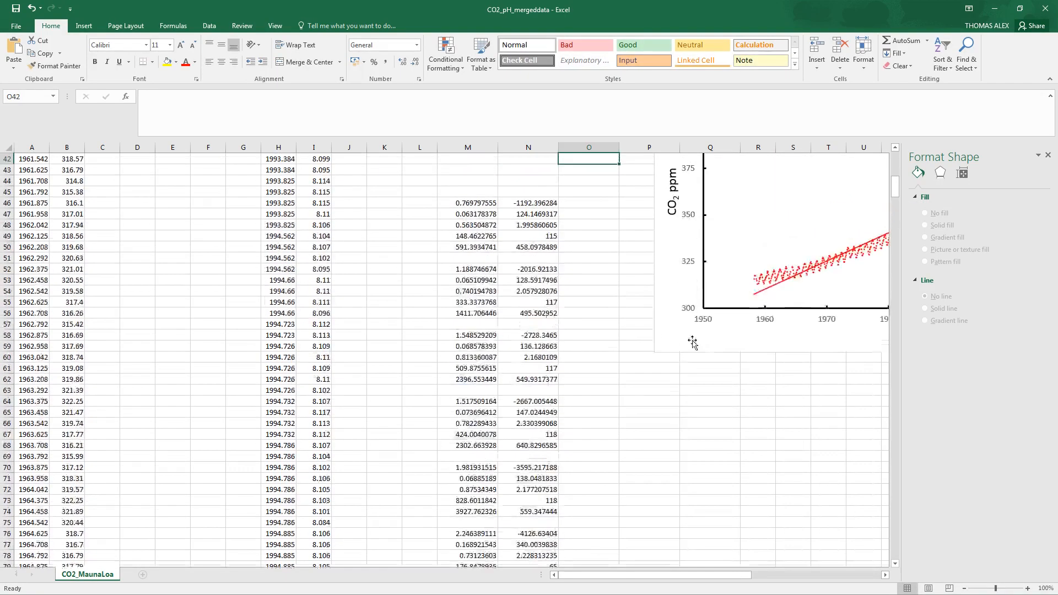
drag(895, 194, 896, 183)
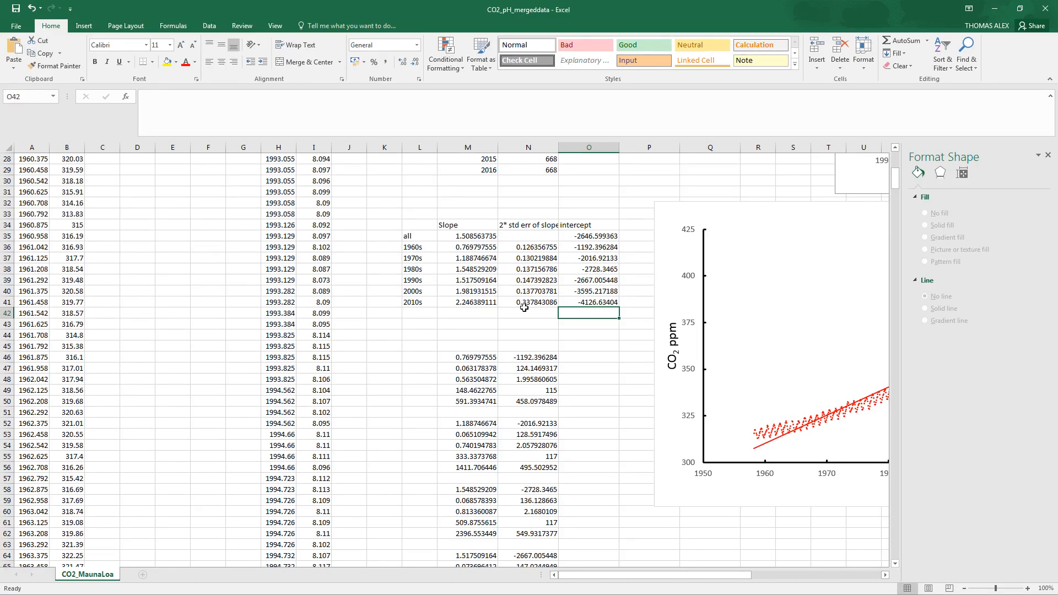
drag(425, 249, 397, 304)
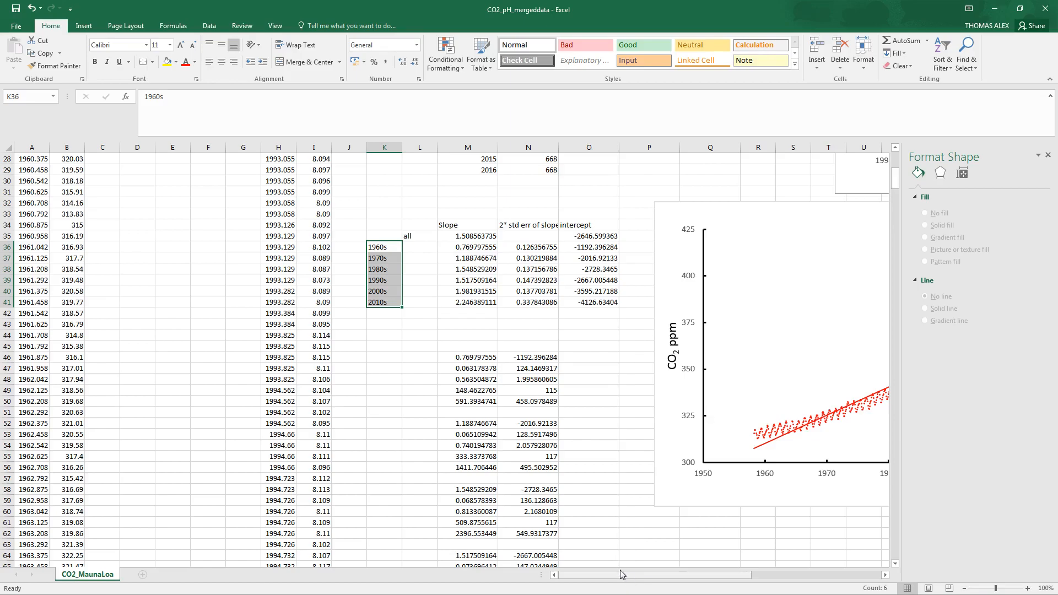
drag(403, 264, 424, 260)
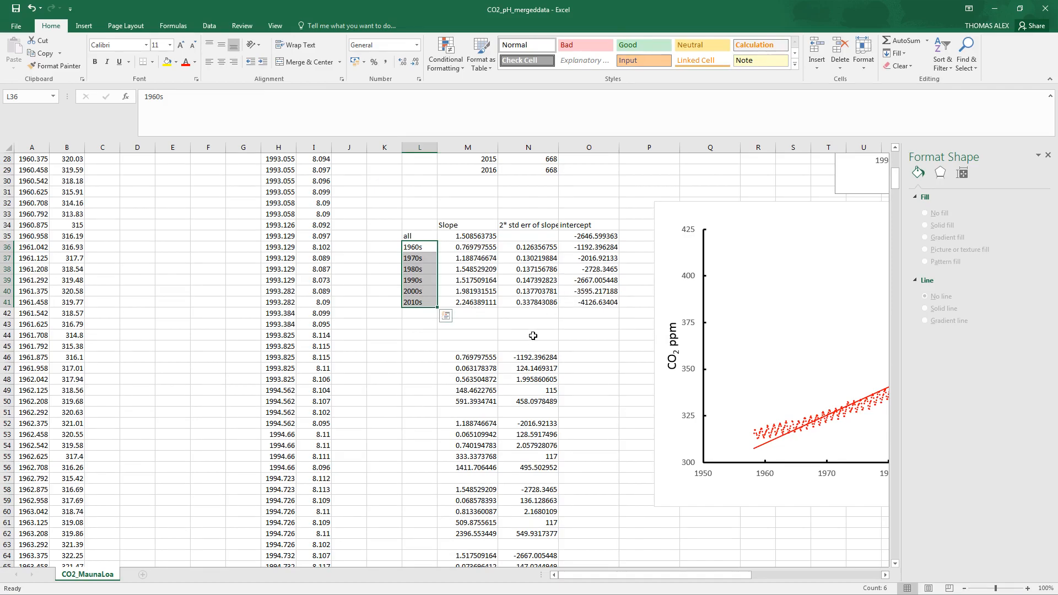
drag(594, 302, 419, 227)
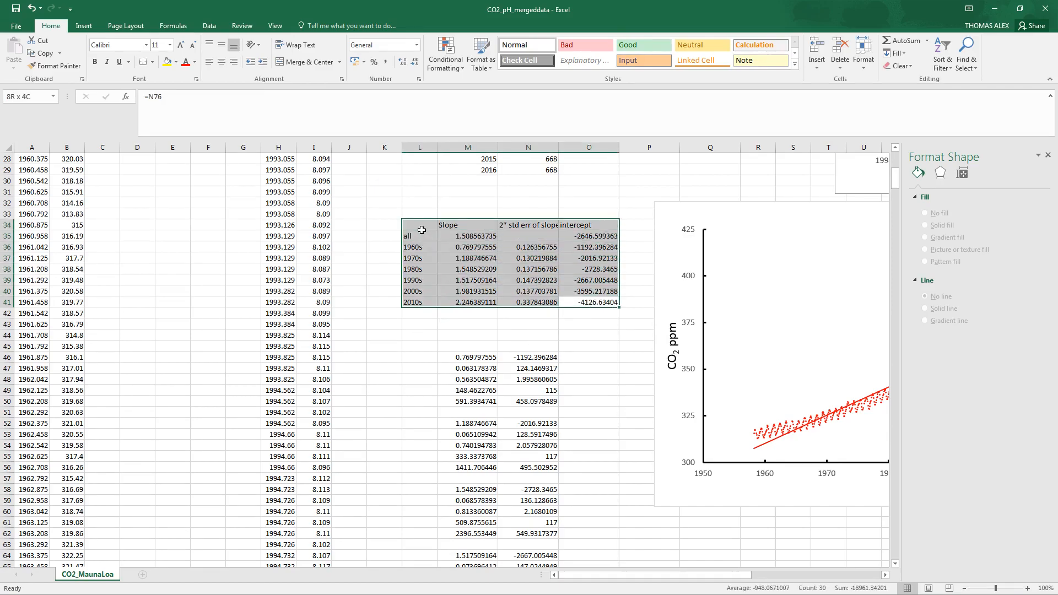
click(458, 314)
click(474, 246)
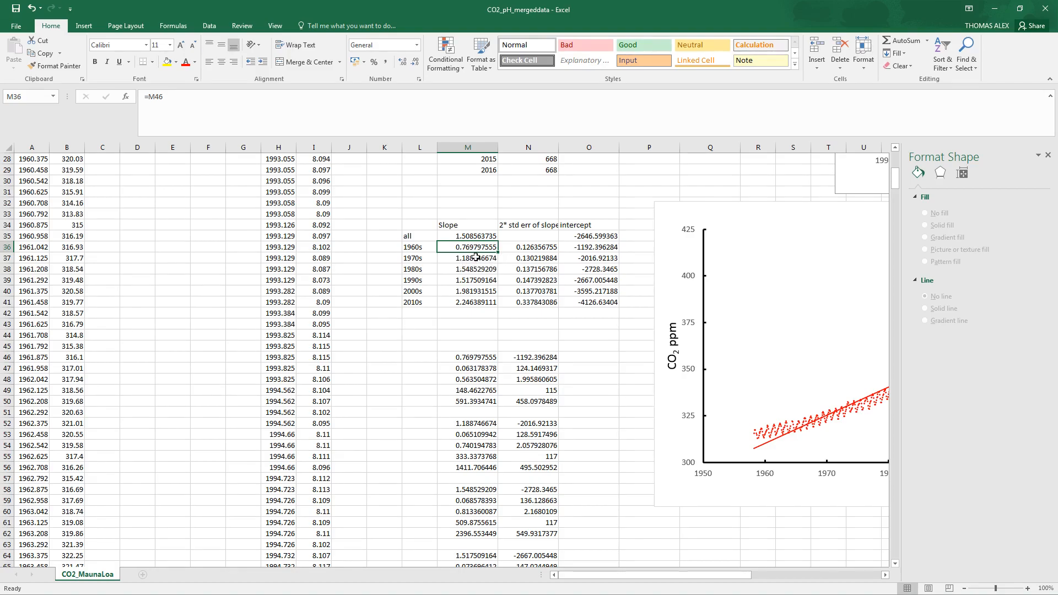
click(529, 249)
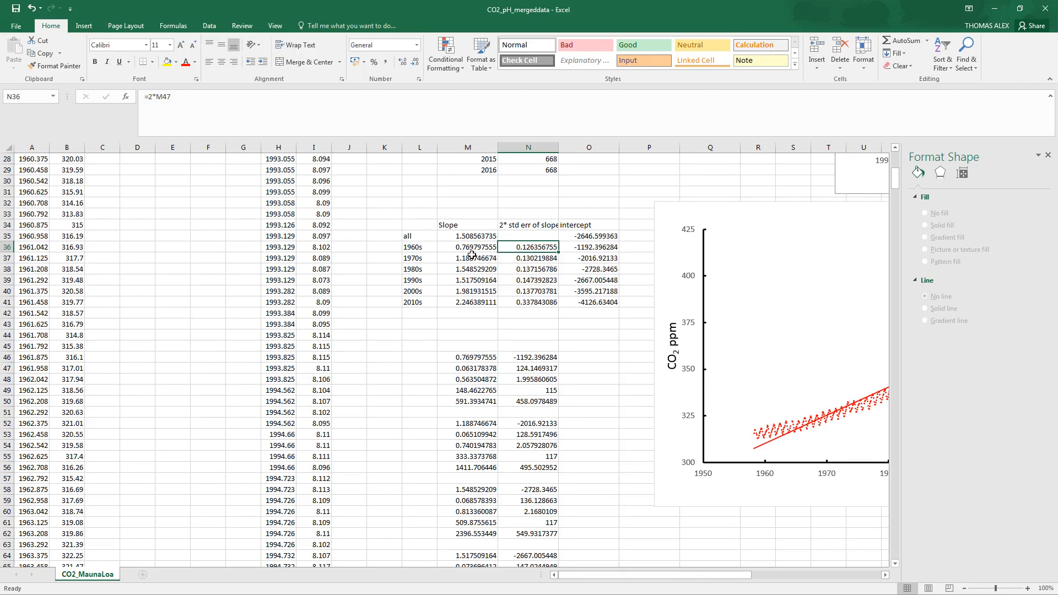
Format the decade slopes and their doubled standard errors in M36:N41 to show two decimal places
drag(471, 248, 526, 303)
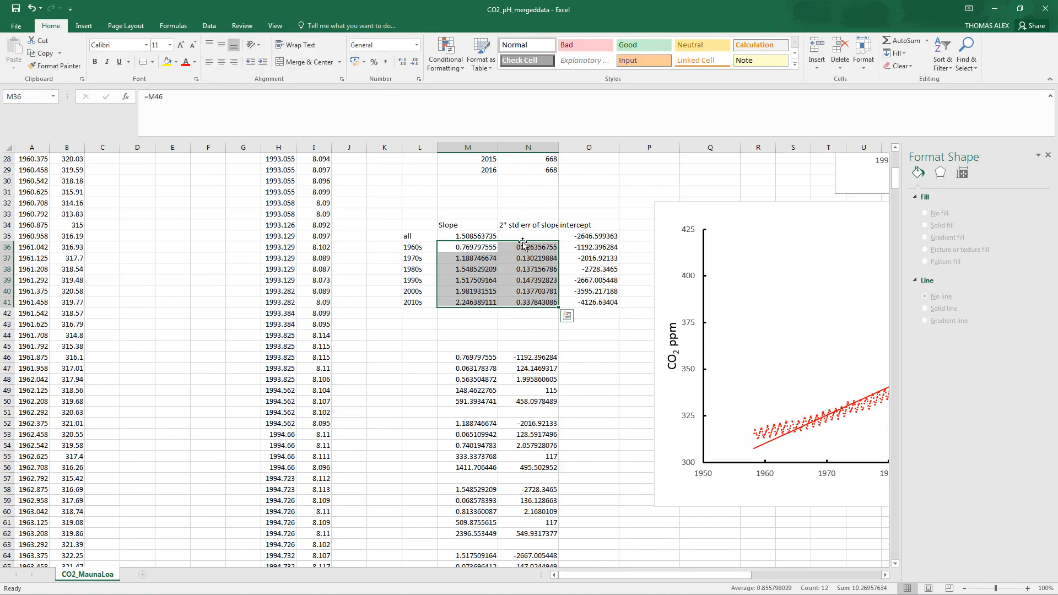
click(402, 64)
click(417, 63)
click(417, 65)
click(417, 67)
click(418, 66)
click(418, 66)
click(417, 66)
click(417, 66)
click(418, 66)
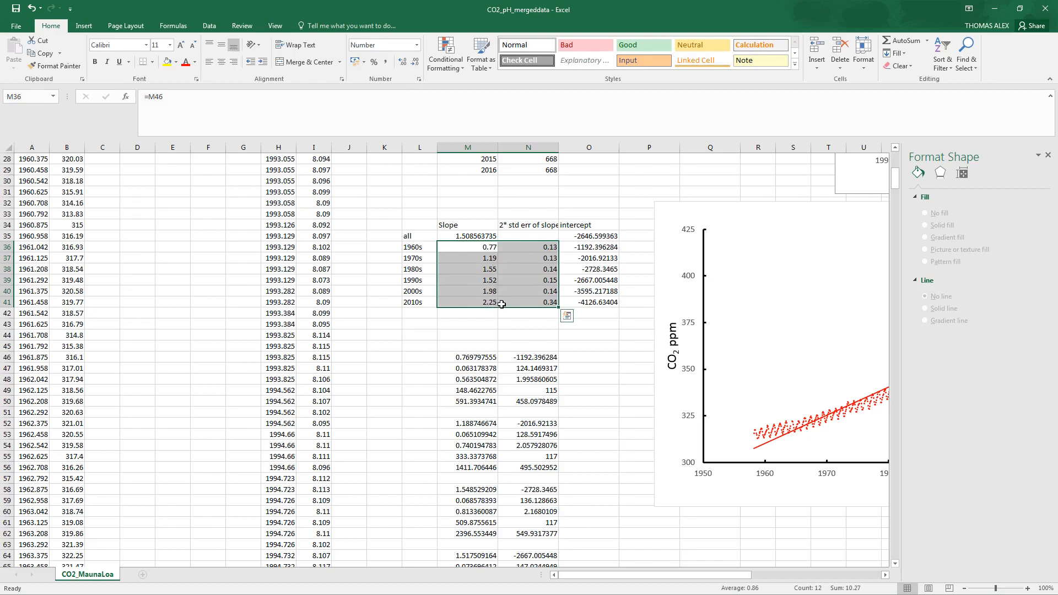
Compare the slopes and doubled standard errors of the 1960s with the 2010s, and of the 2000s with the 2010s
drag(487, 247, 484, 301)
drag(541, 248, 536, 302)
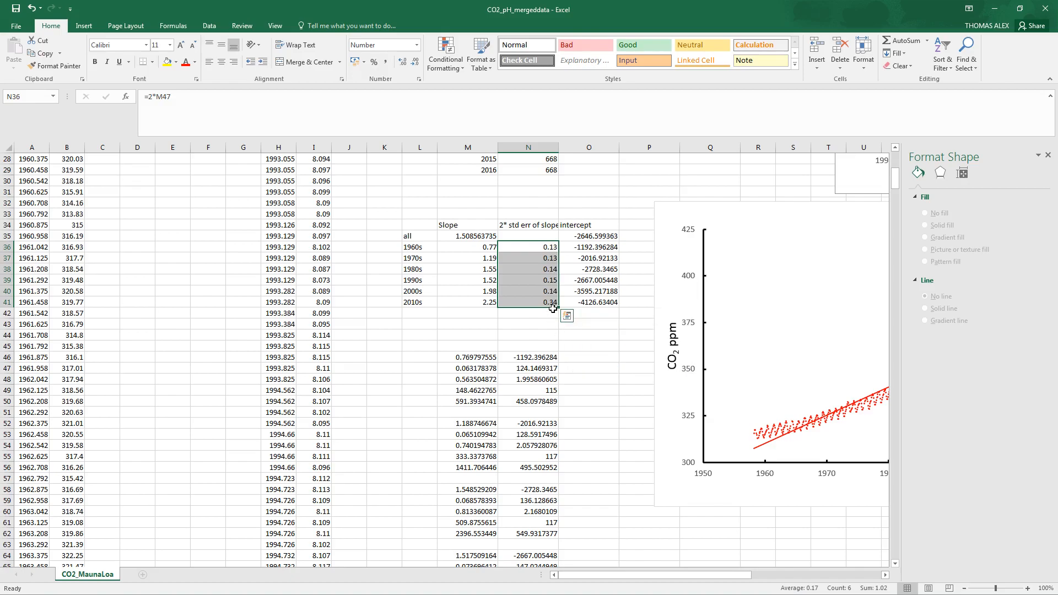
click(483, 247)
click(487, 305)
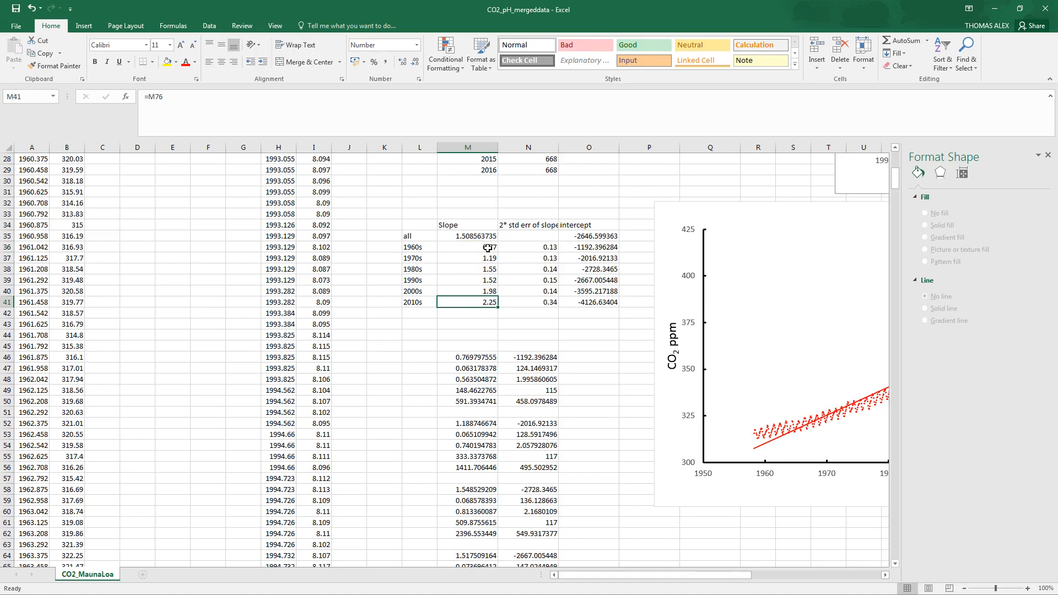
click(551, 249)
click(549, 304)
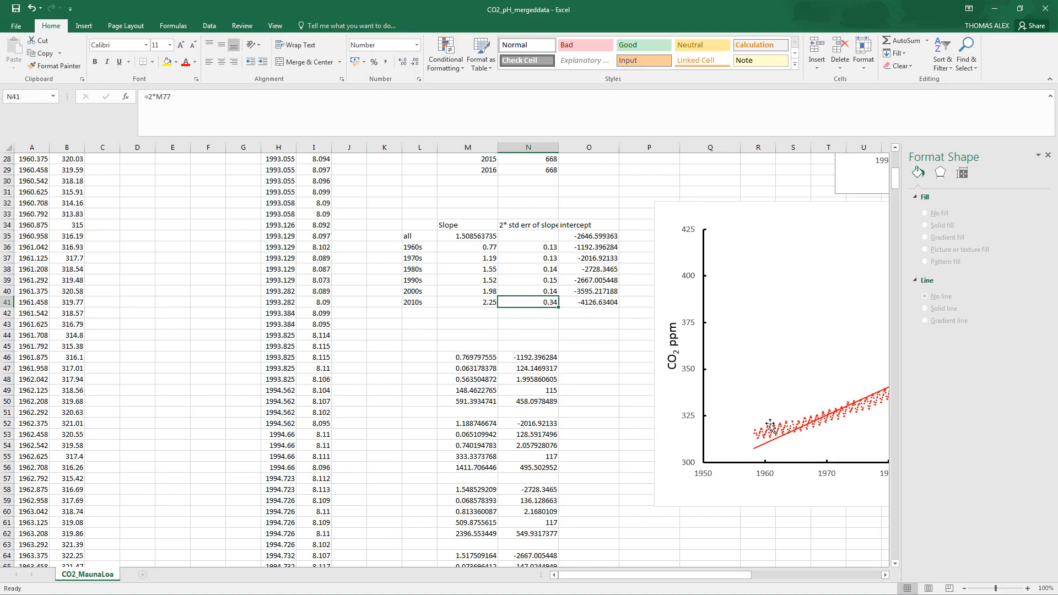
mouse_move(734, 576)
mouse_down()
mouse_move(761, 576)
mouse_move(733, 574)
mouse_up()
click(461, 305)
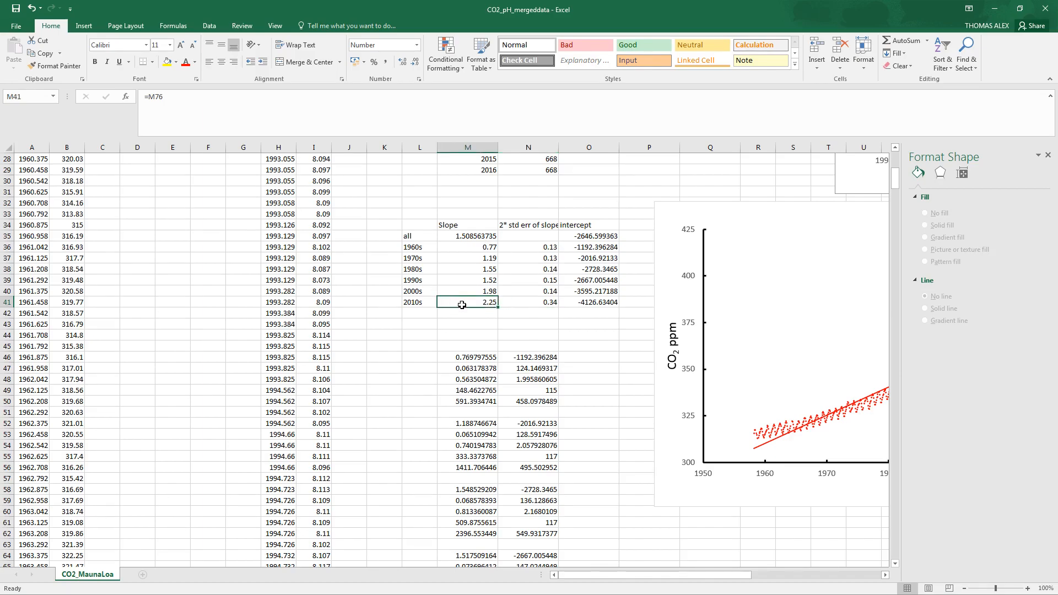
click(465, 290)
click(467, 301)
click(470, 290)
click(468, 301)
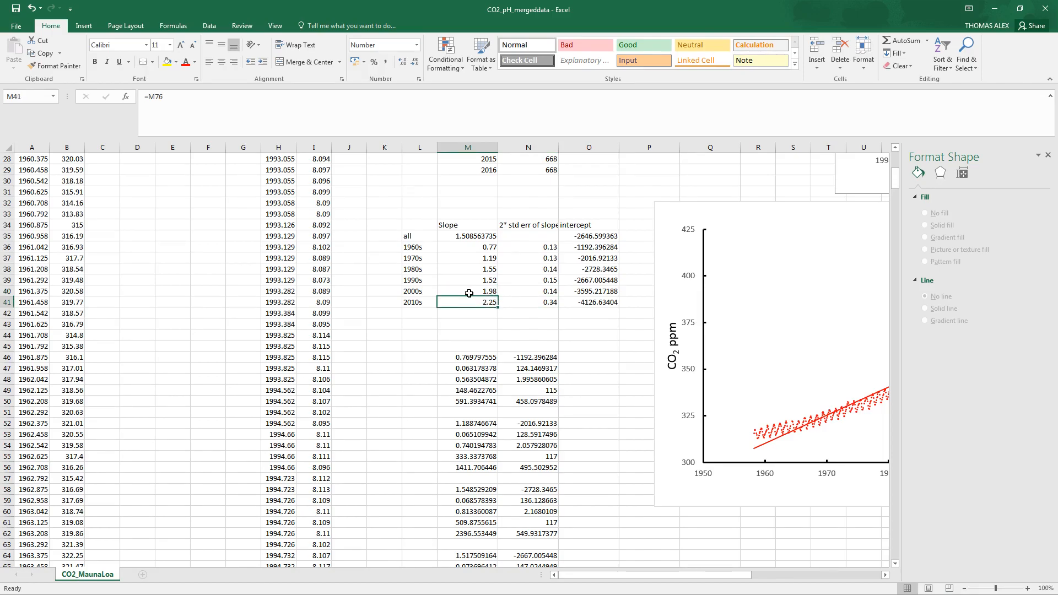
click(532, 288)
click(530, 300)
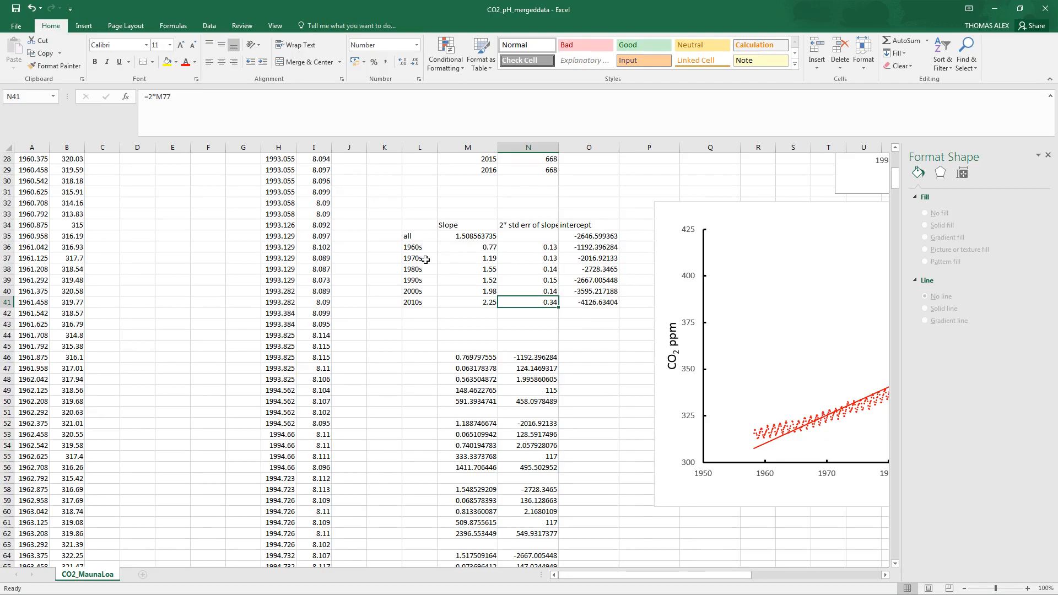
Insert a 2-D clustered column chart of the decade slopes in L36:M41 and move it clear of the summary table
drag(422, 258, 482, 299)
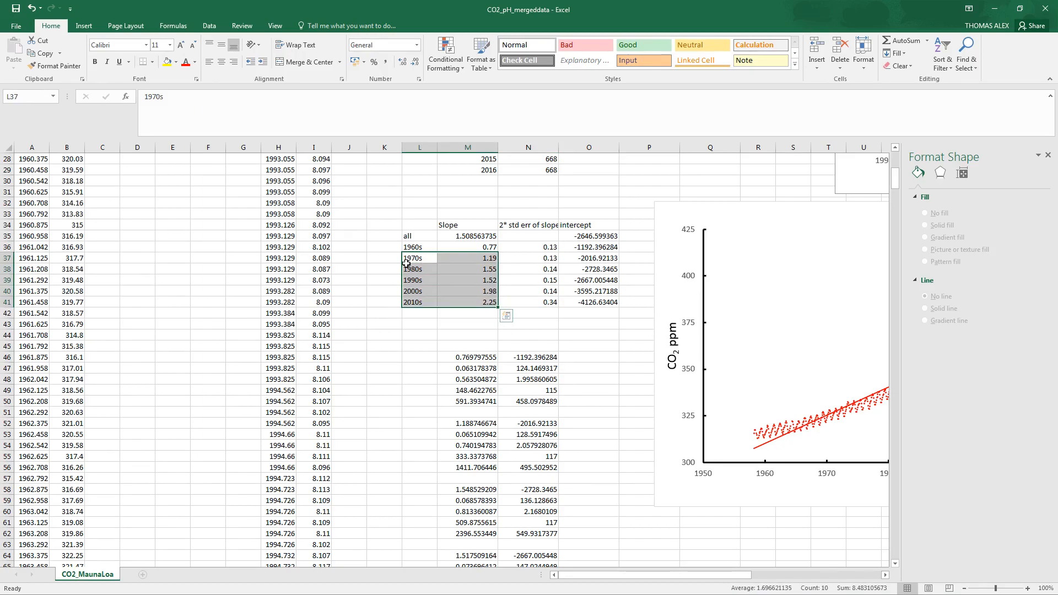
drag(414, 246, 483, 304)
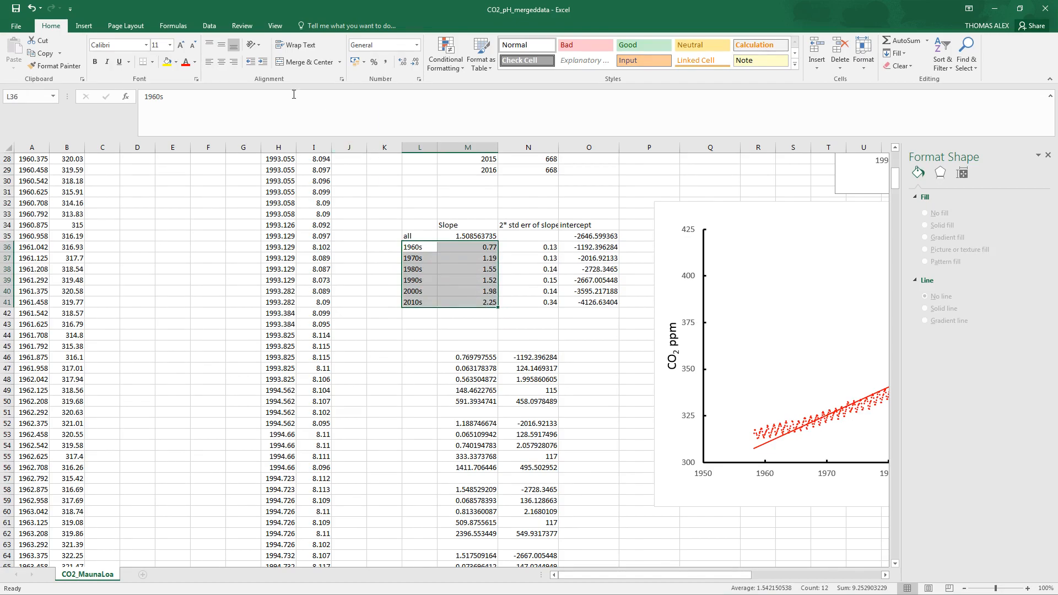
click(78, 29)
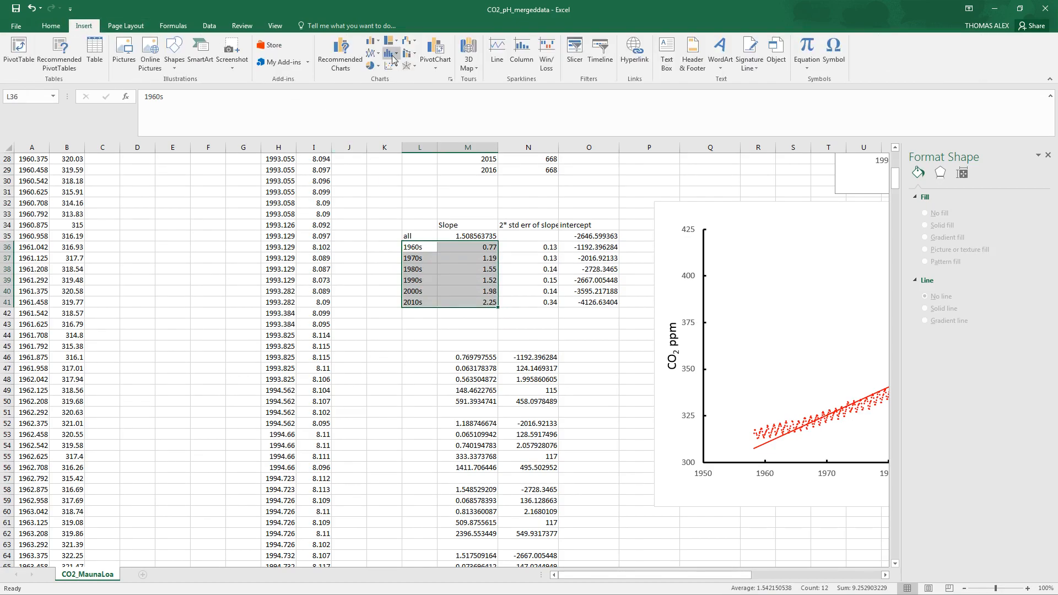
click(369, 44)
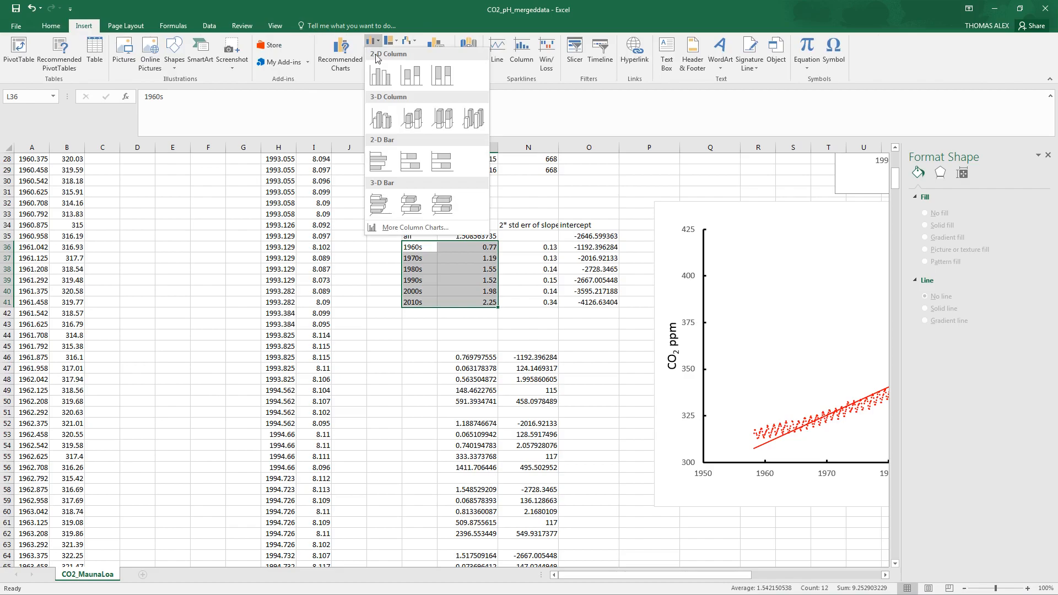
click(382, 79)
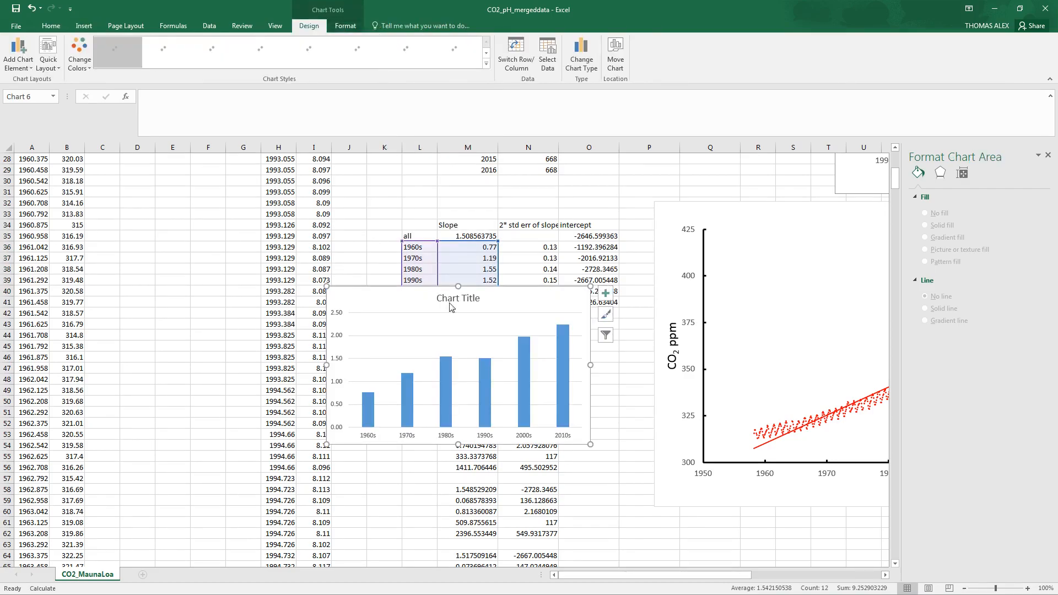
drag(403, 295, 658, 355)
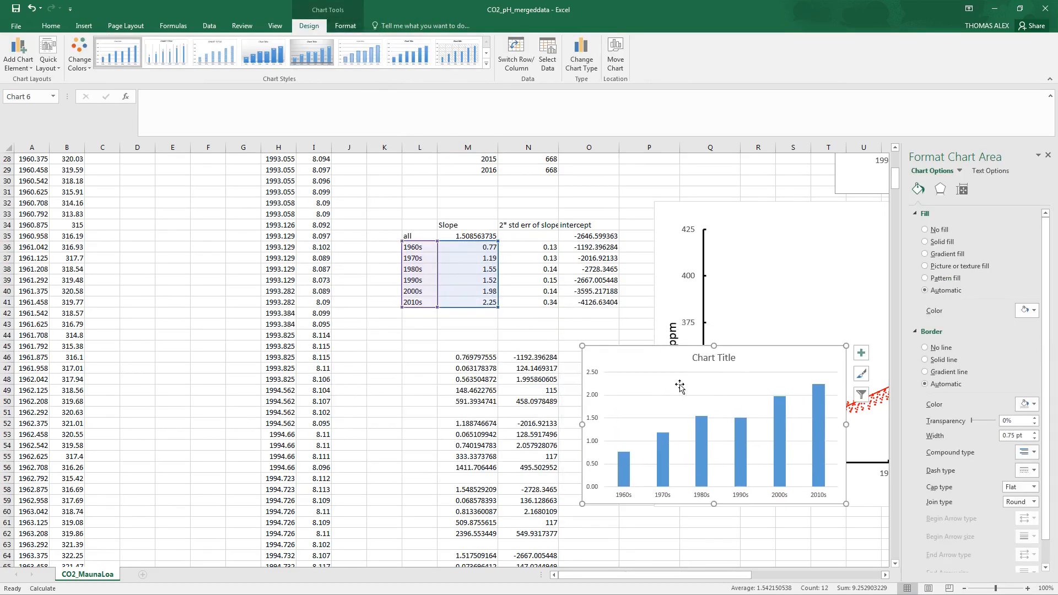
Add standard error bars to the column series of the decade slope chart
click(701, 433)
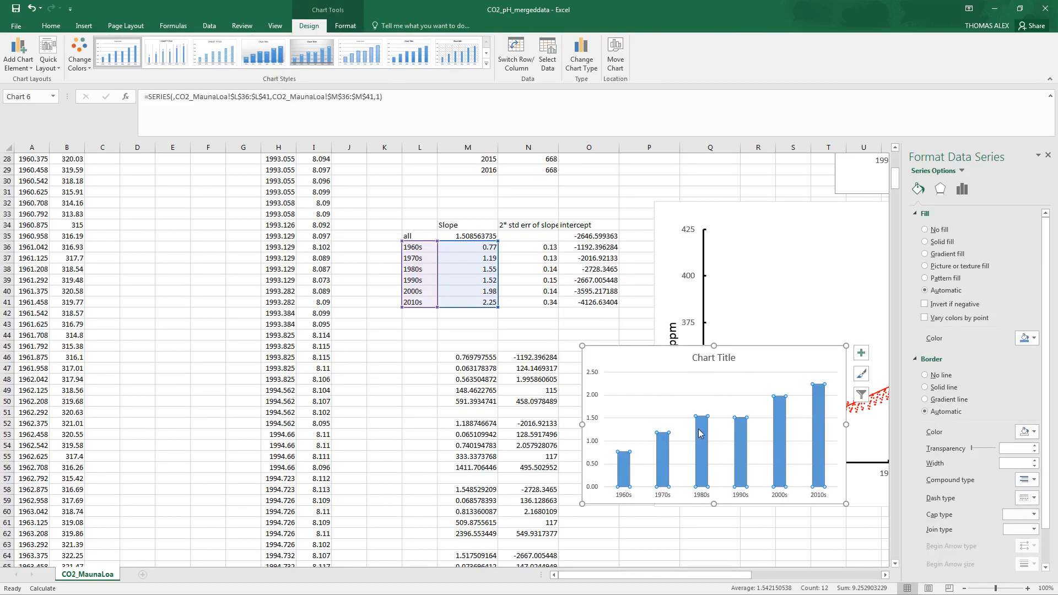
click(18, 54)
mouse_move(48, 150)
click(111, 175)
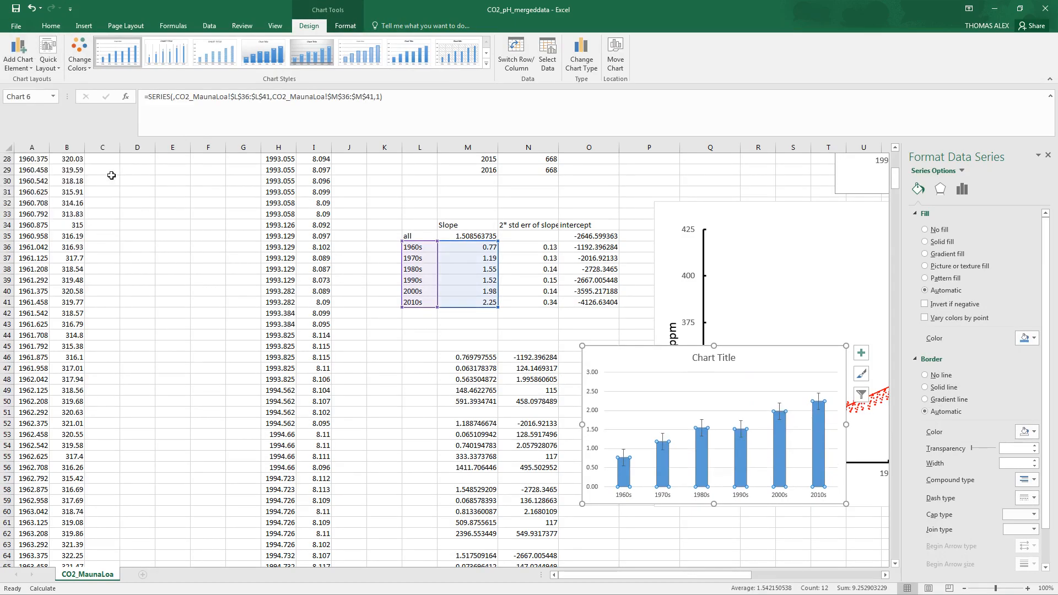
Set the error bars to custom positive and negative values from N36:N41 and move the chart up beside the summary table
click(780, 405)
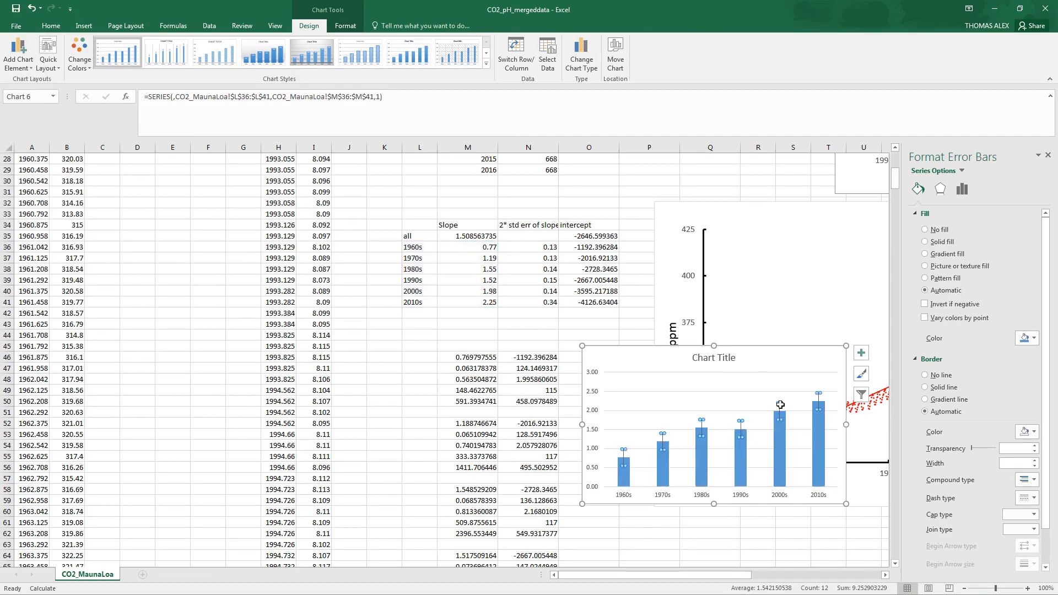
click(961, 189)
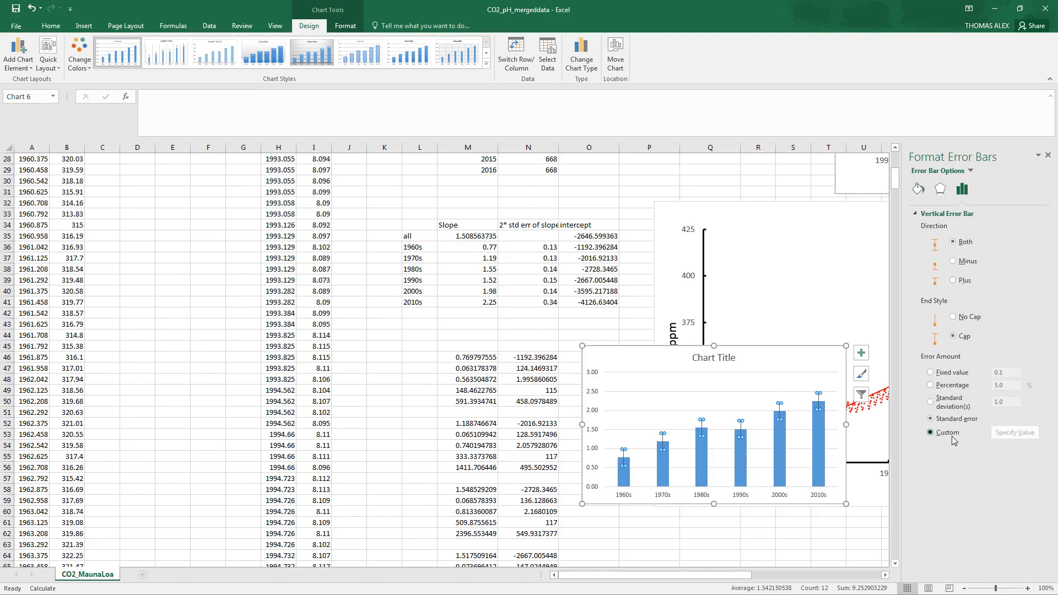
click(949, 433)
click(1013, 433)
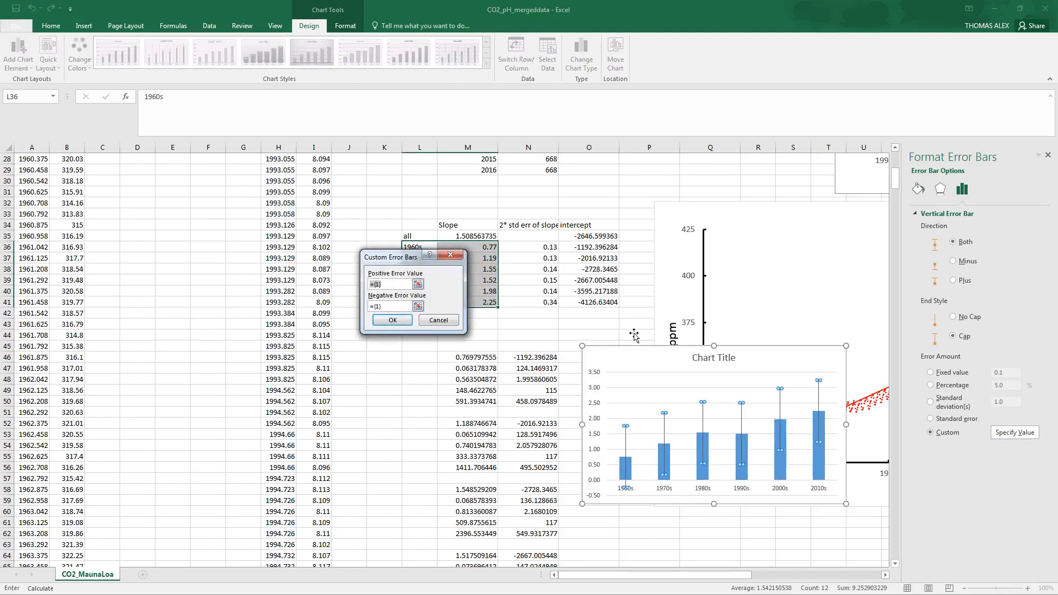
drag(535, 246, 527, 303)
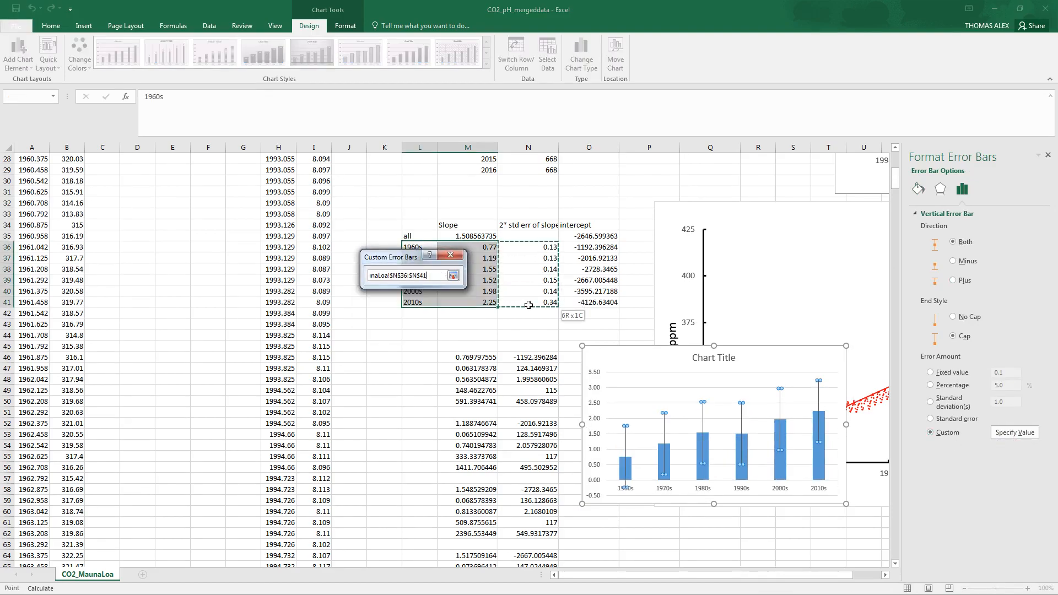
click(453, 276)
click(418, 306)
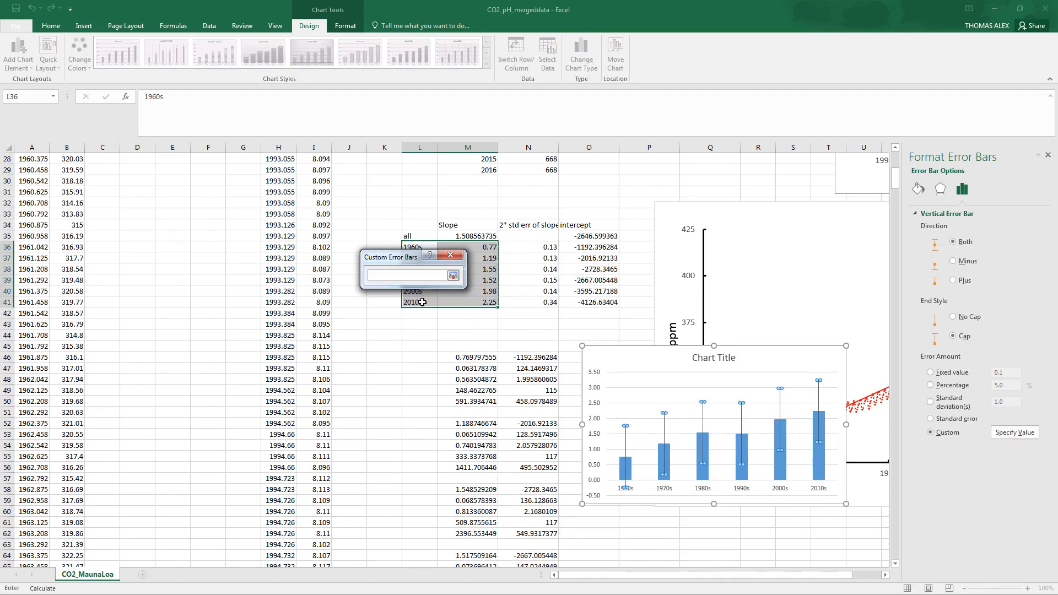
drag(528, 246, 529, 303)
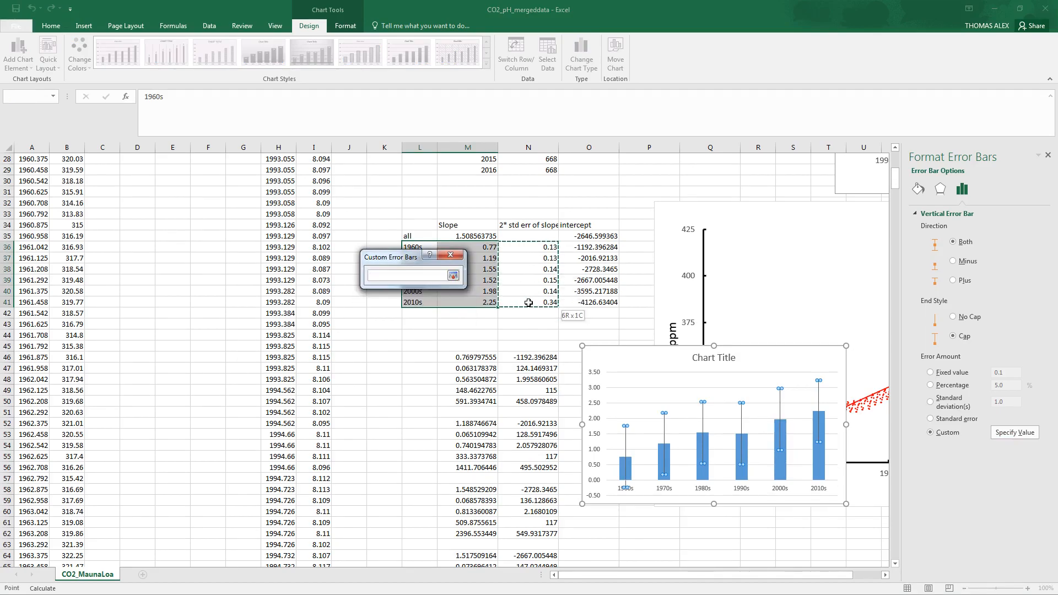
click(453, 275)
click(395, 320)
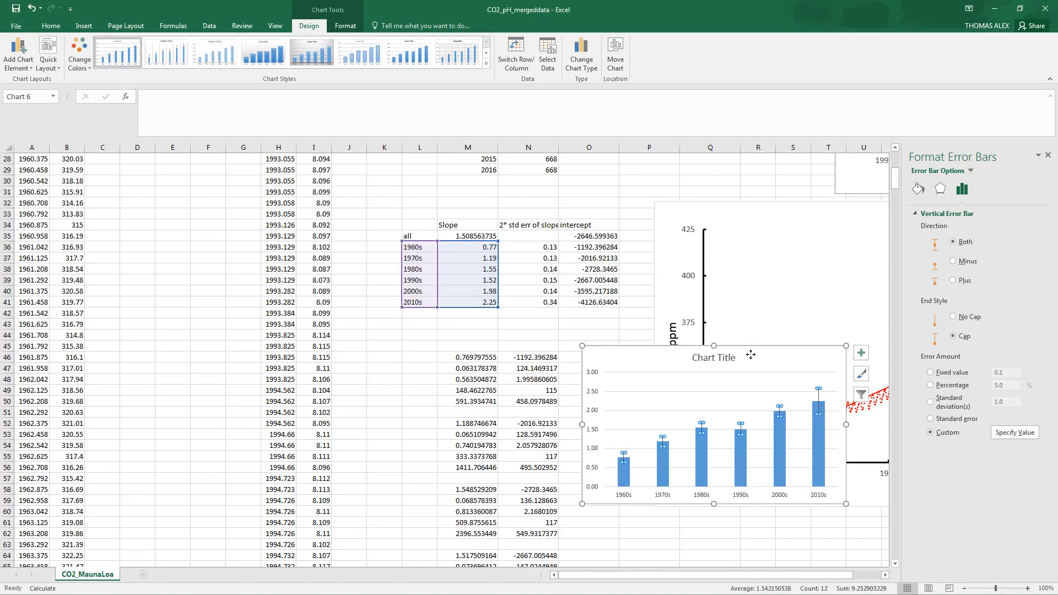
drag(739, 353, 698, 301)
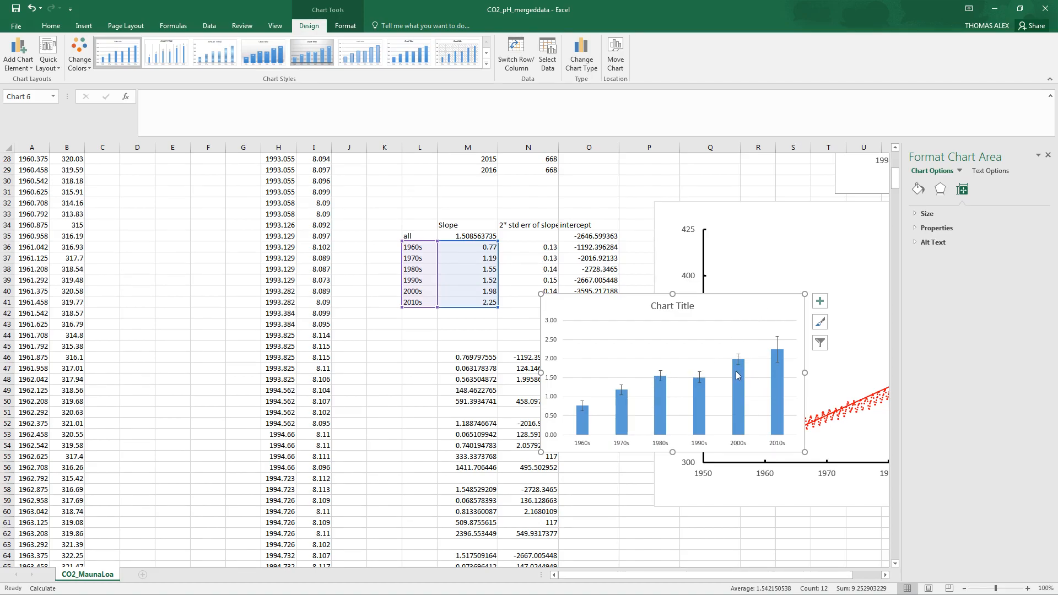
Add primary minor horizontal gridlines to the decade slope chart and enlarge the chart
click(703, 363)
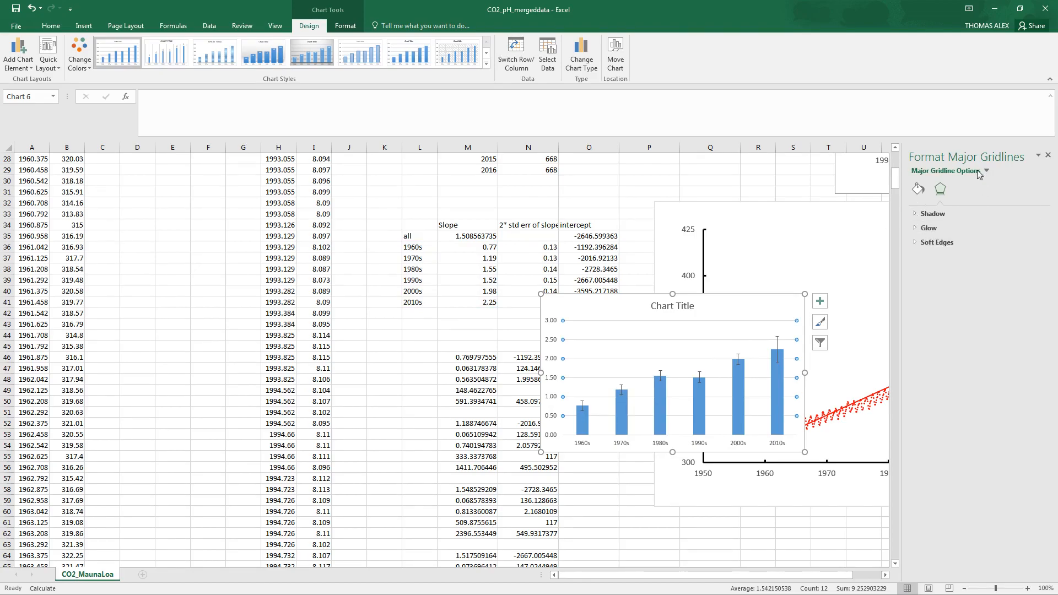
click(986, 171)
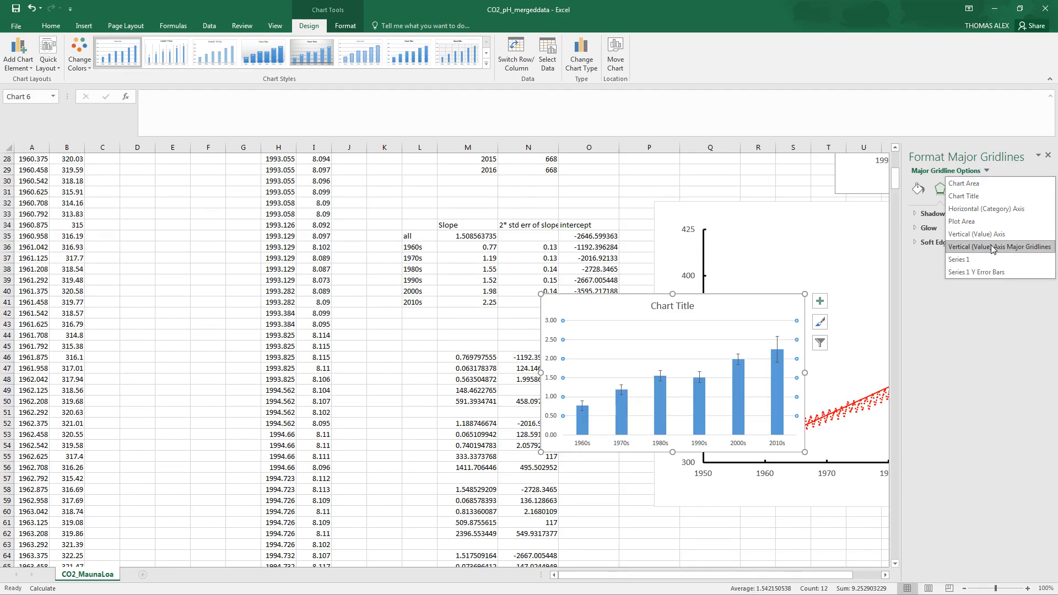
click(944, 300)
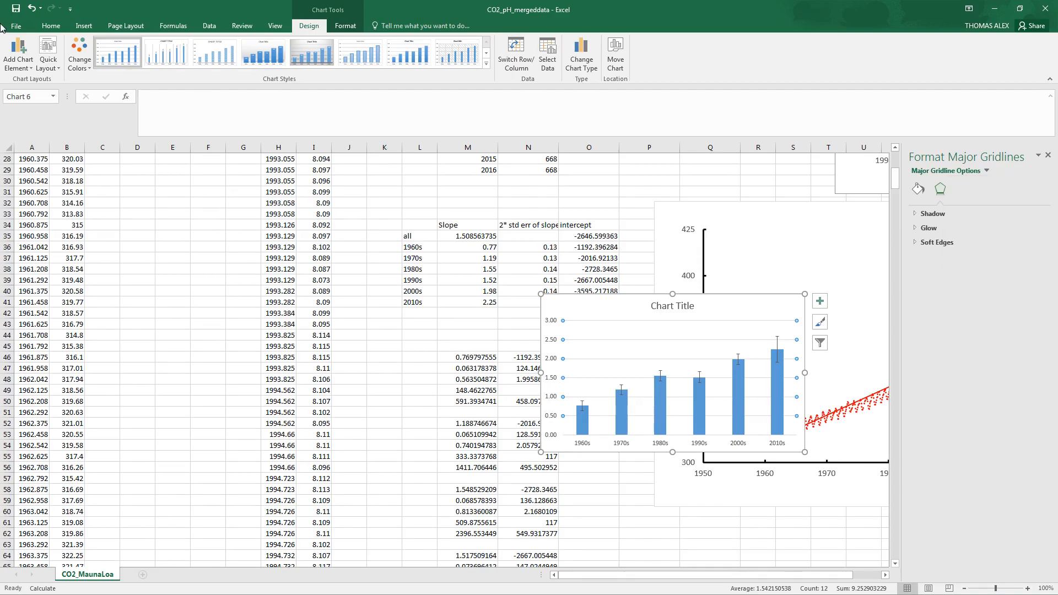
click(20, 61)
mouse_move(59, 165)
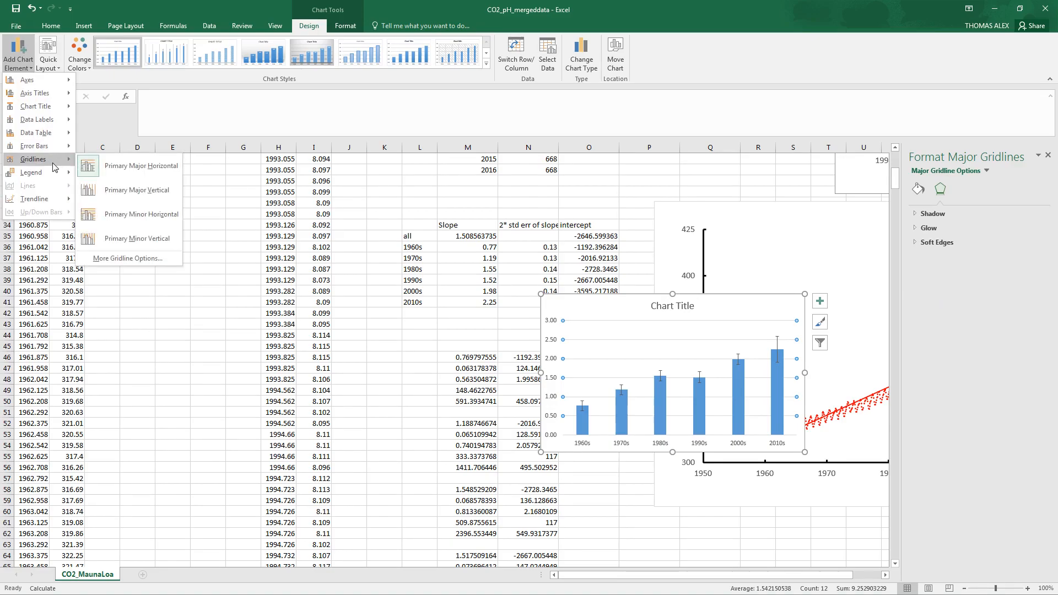
click(132, 218)
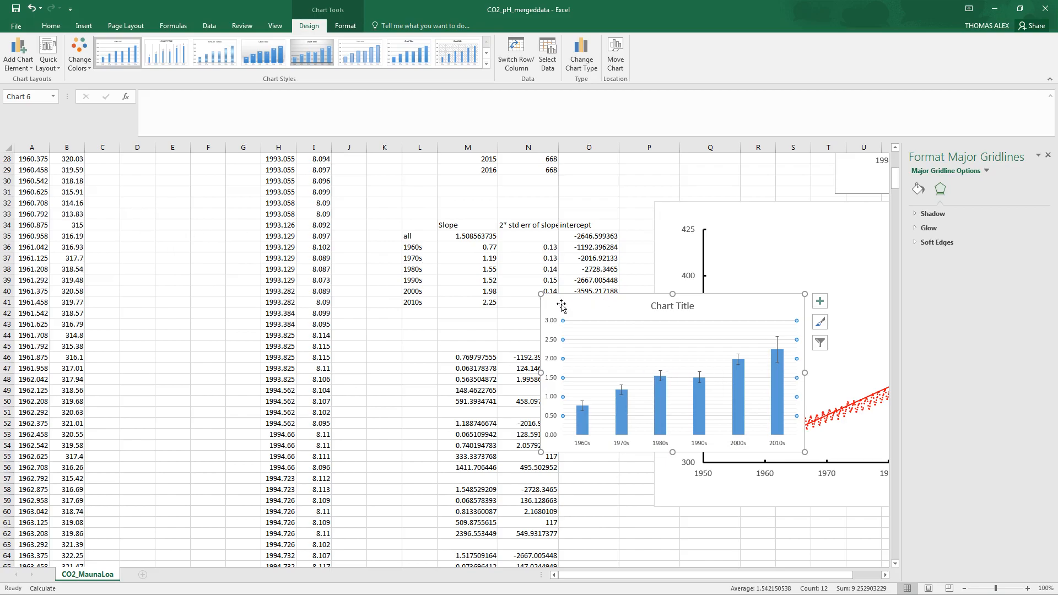
drag(541, 294, 450, 244)
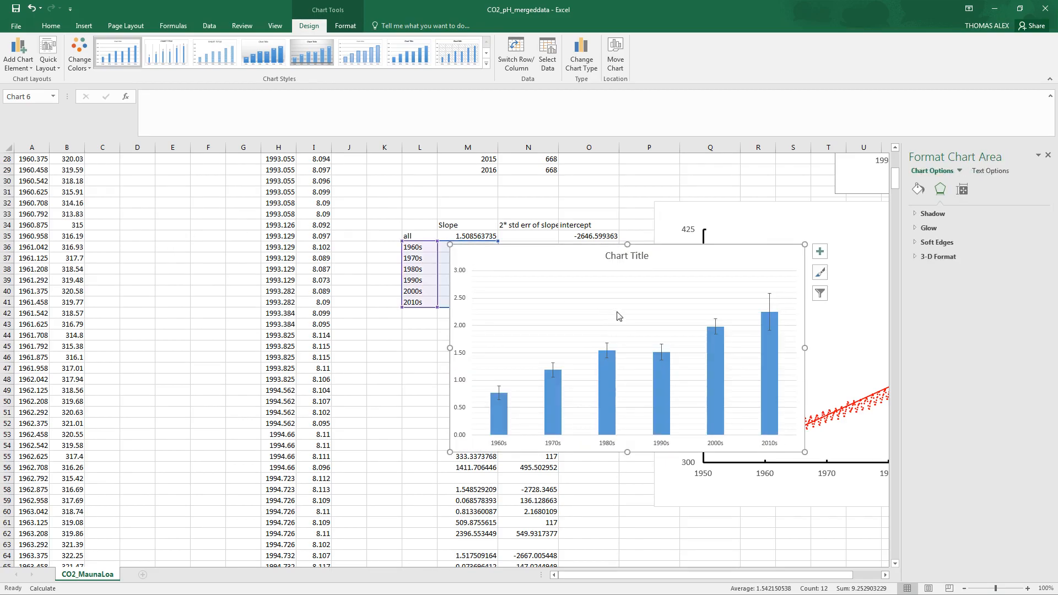
Format the slope chart's minor horizontal gridlines as solid grey lines
click(622, 314)
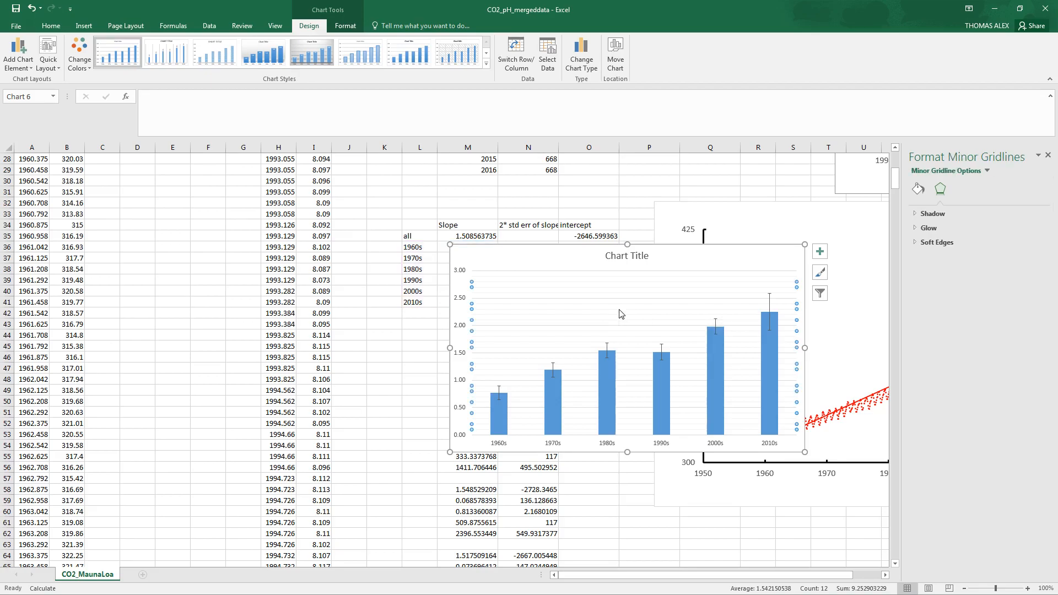
click(918, 189)
click(1028, 286)
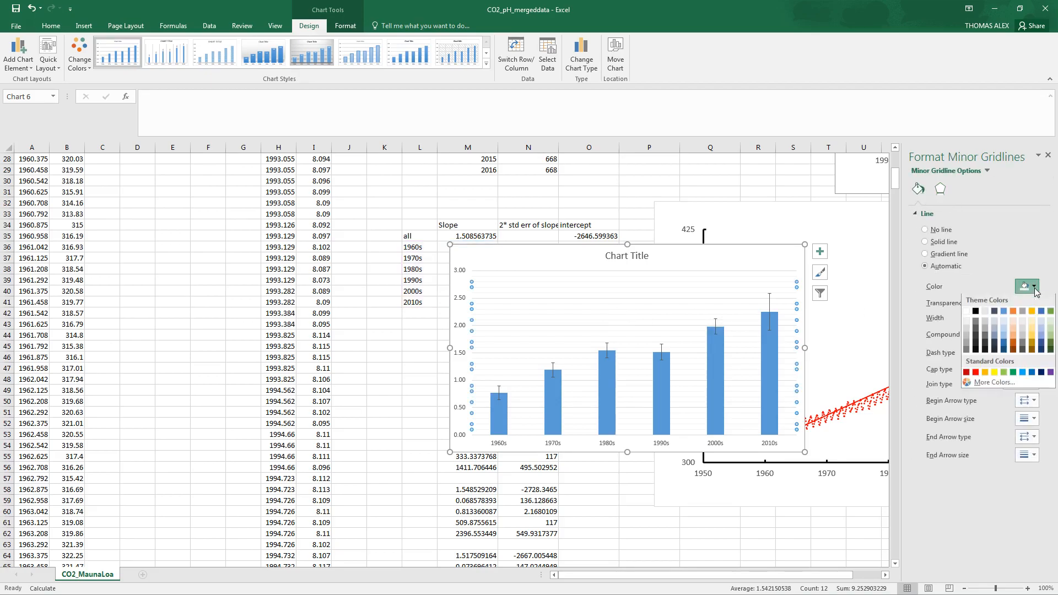
click(976, 309)
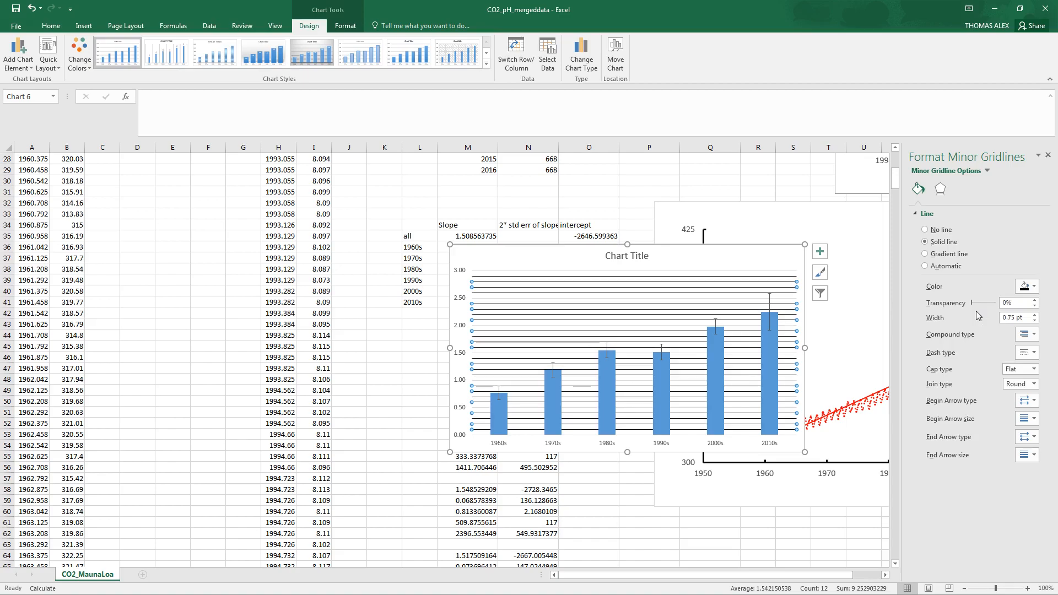
click(1035, 288)
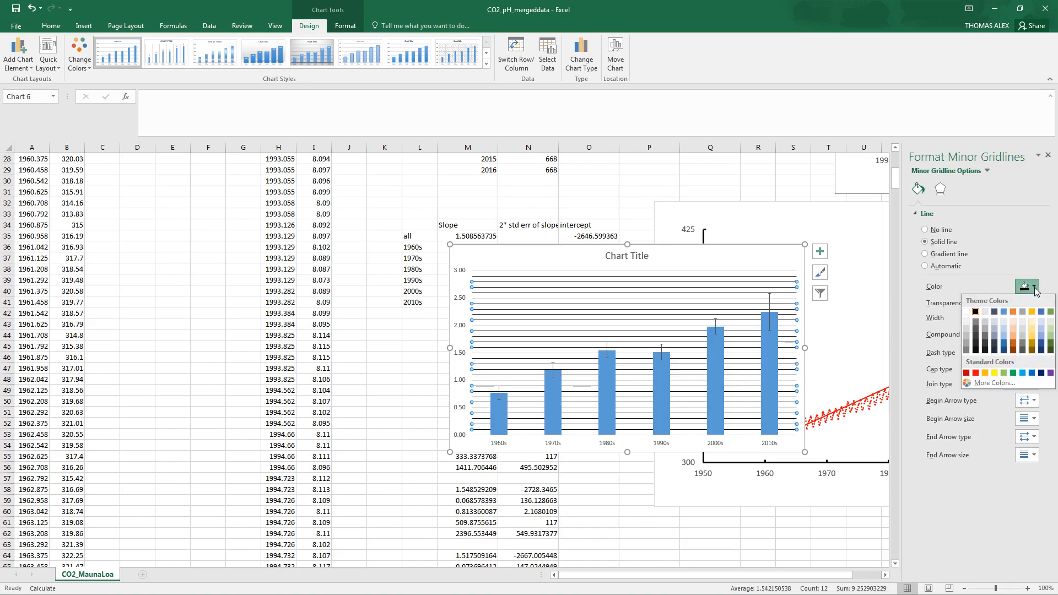
click(976, 345)
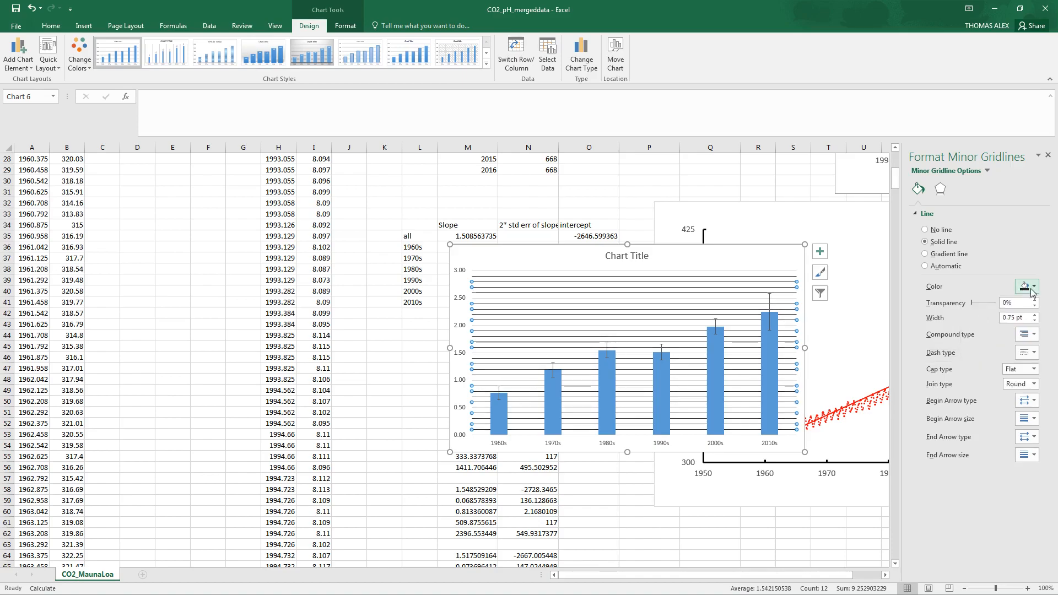
click(1024, 288)
click(966, 349)
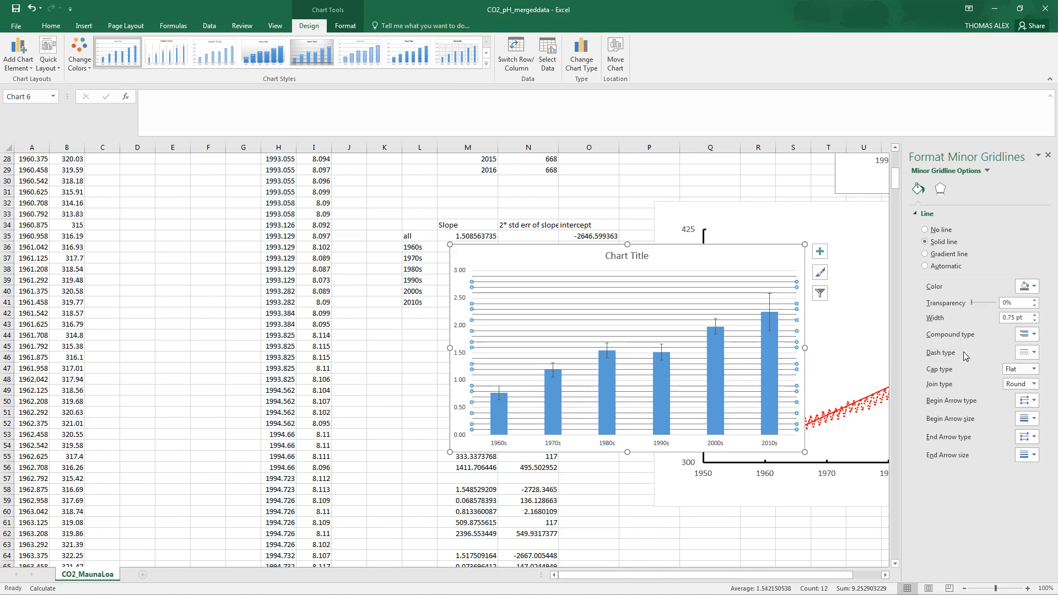
Format the slope chart's error bars as thick, solid dark blue lines
click(770, 301)
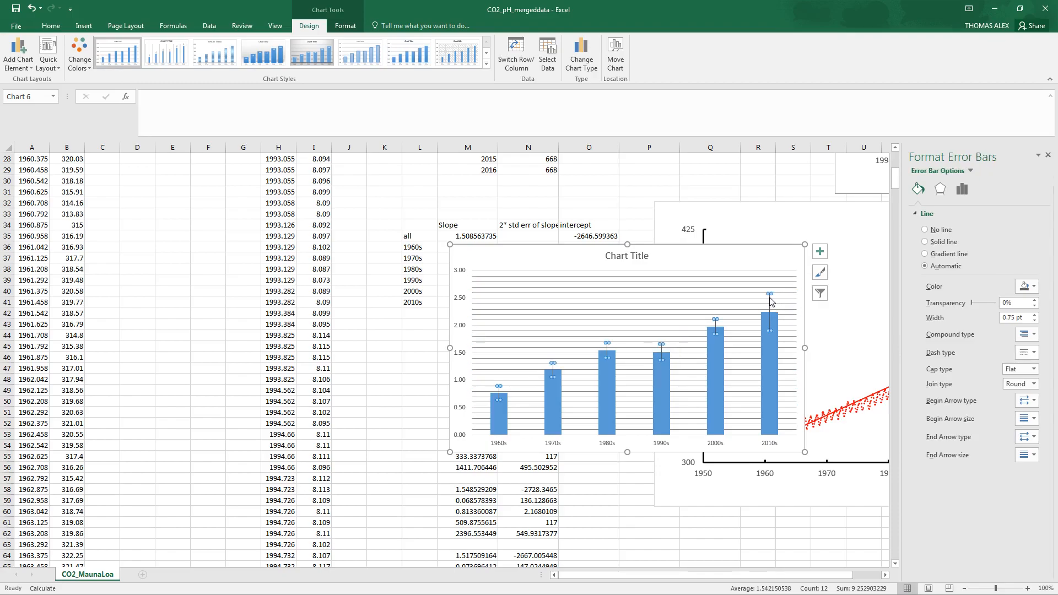
click(1035, 287)
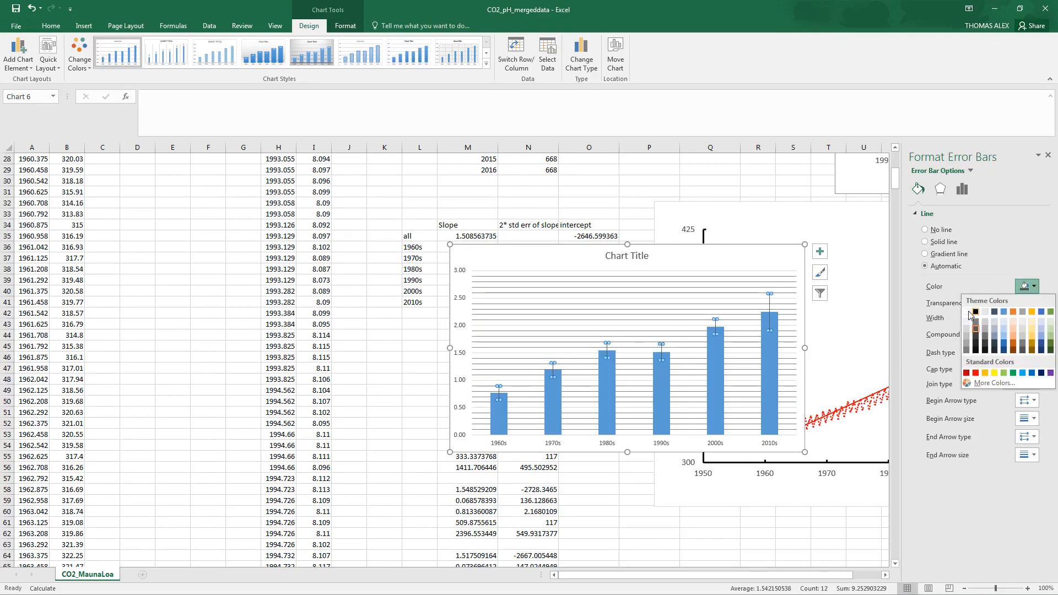
click(1041, 373)
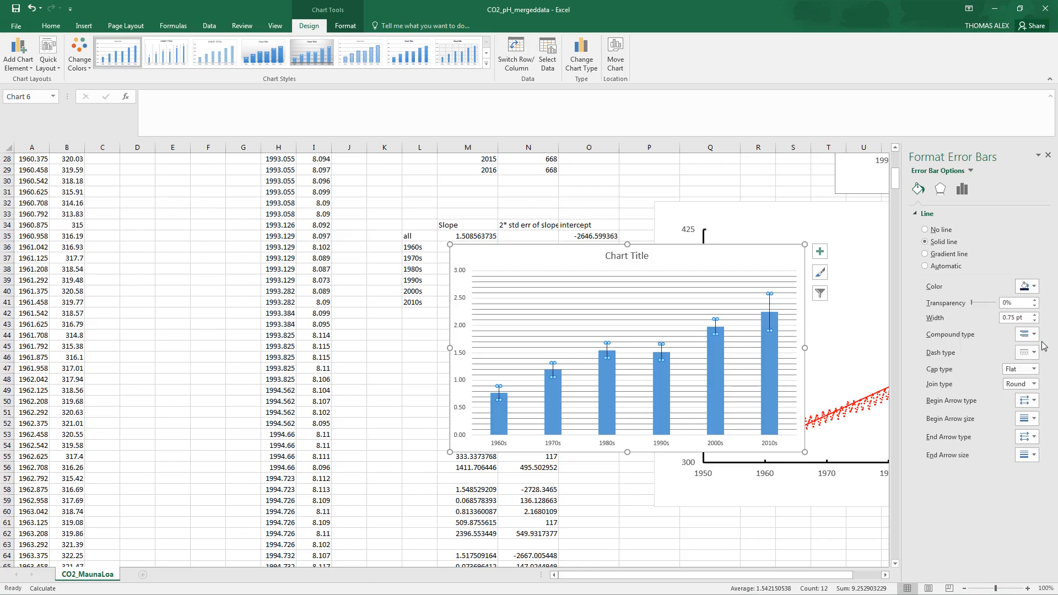
click(1035, 316)
click(1036, 315)
click(1036, 315)
click(1036, 315)
click(1036, 315)
click(1035, 315)
click(1036, 315)
click(763, 253)
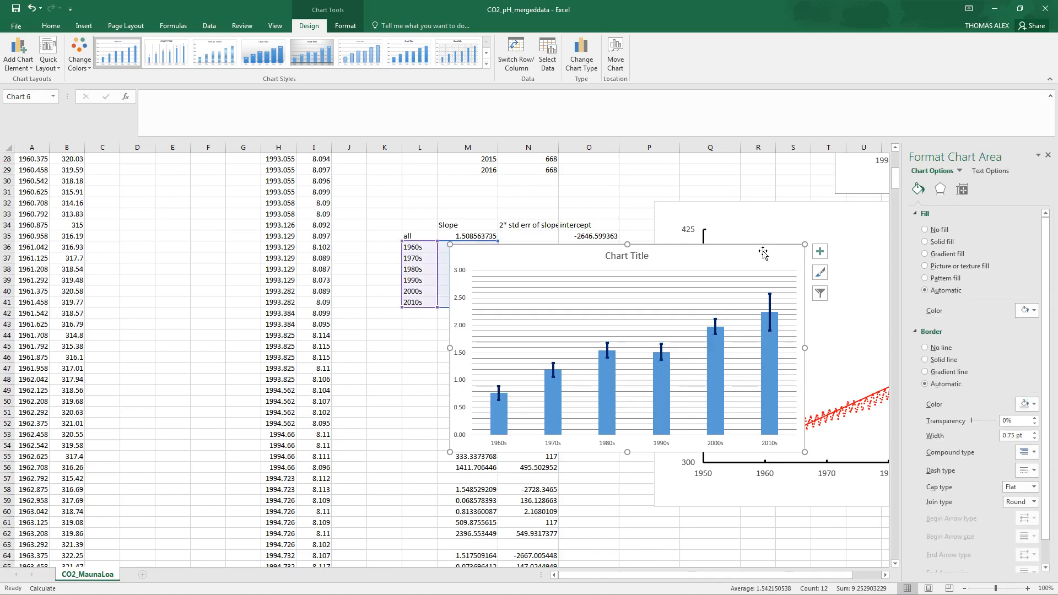
Move the CO2 trend chart up beside the decade slopes and place the slope chart directly beneath it
mouse_move(505, 259)
mouse_down()
mouse_move(641, 469)
mouse_move(676, 470)
mouse_move(738, 507)
mouse_move(629, 303)
mouse_move(349, 263)
mouse_up()
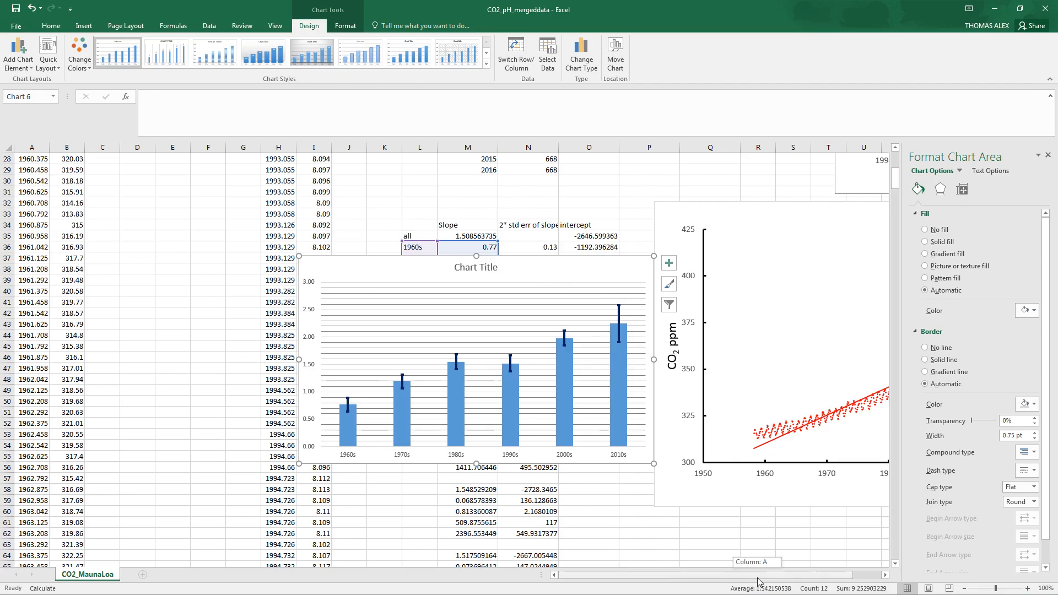
drag(758, 581, 788, 581)
drag(685, 220, 539, 192)
drag(358, 261, 626, 484)
click(885, 575)
click(885, 575)
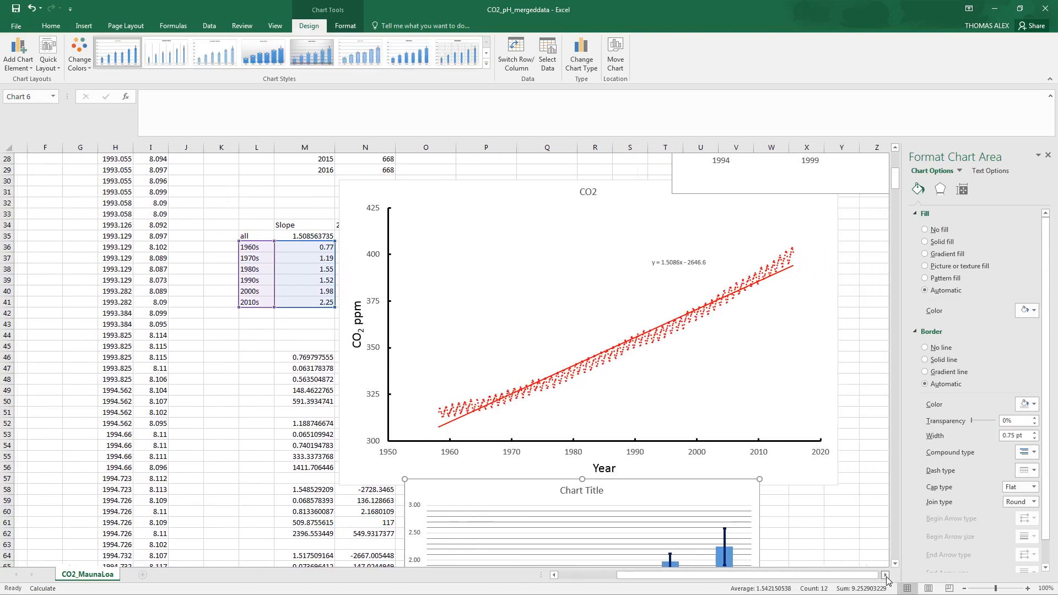
click(885, 575)
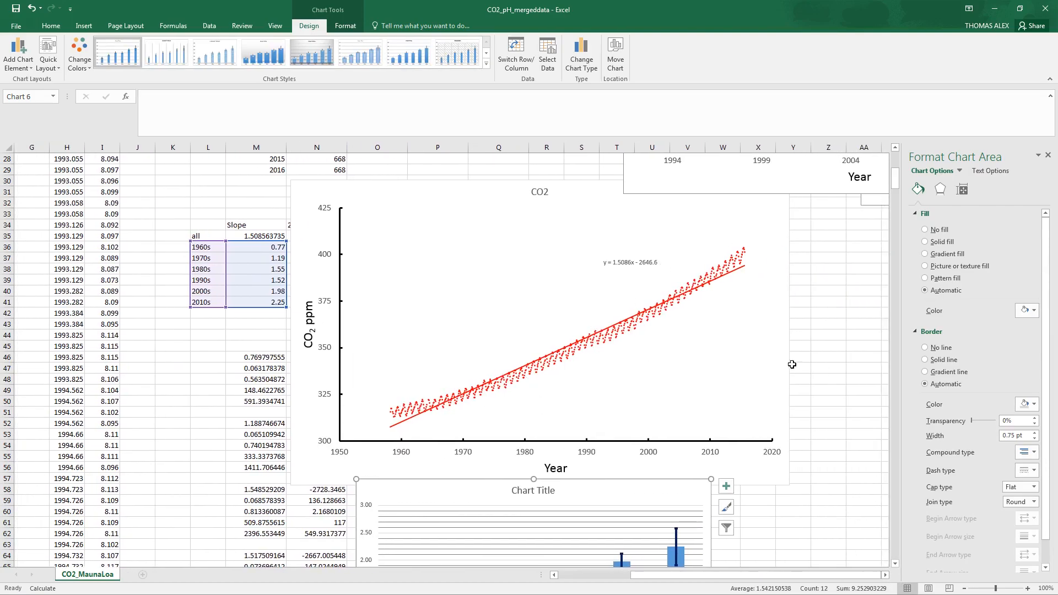
click(894, 564)
click(896, 565)
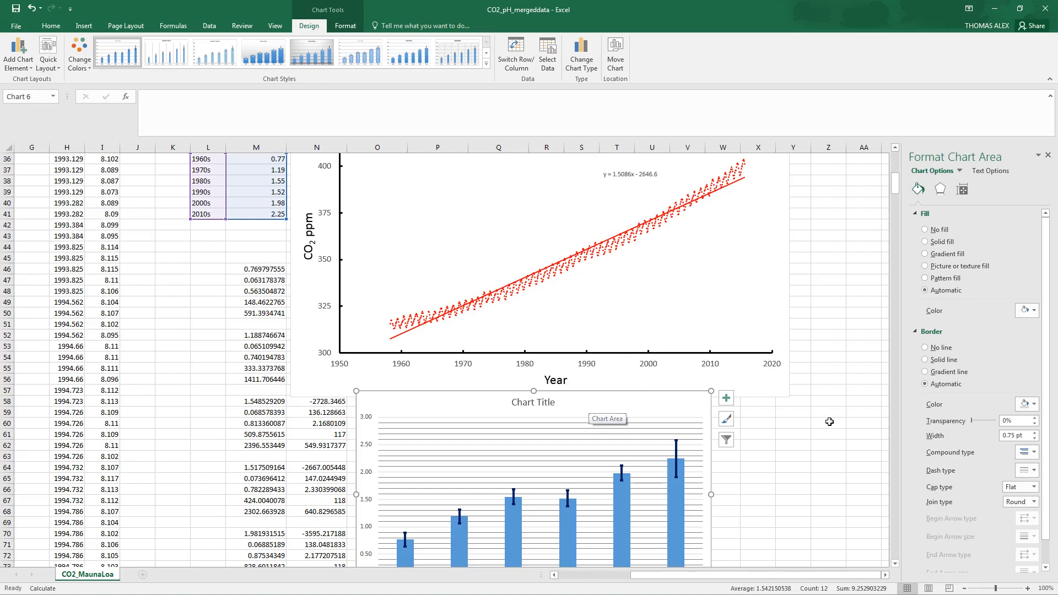
drag(668, 414, 633, 413)
Shrink the CO2 trend chart to nearly the slope chart's width and undo the accidental shift of its plot area
click(725, 384)
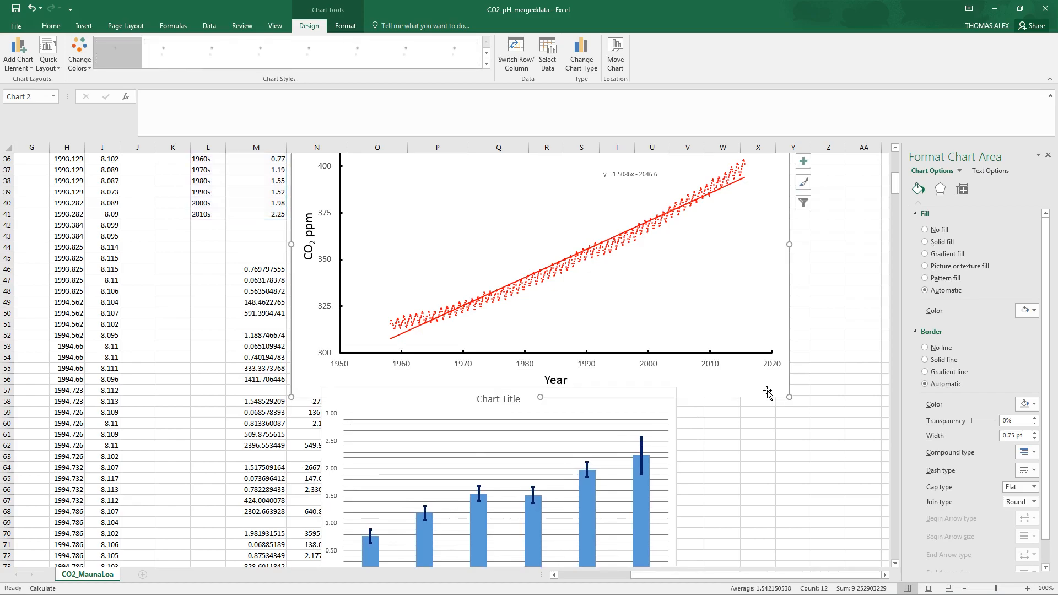
drag(788, 396, 629, 381)
click(482, 210)
drag(504, 234, 529, 240)
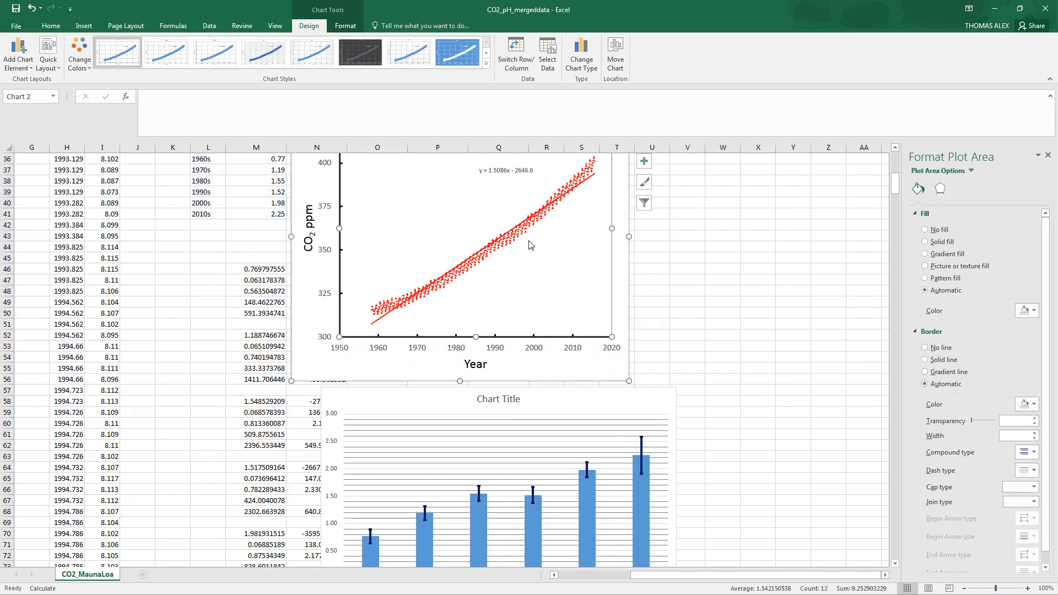
click(600, 222)
key(ctrl+z)
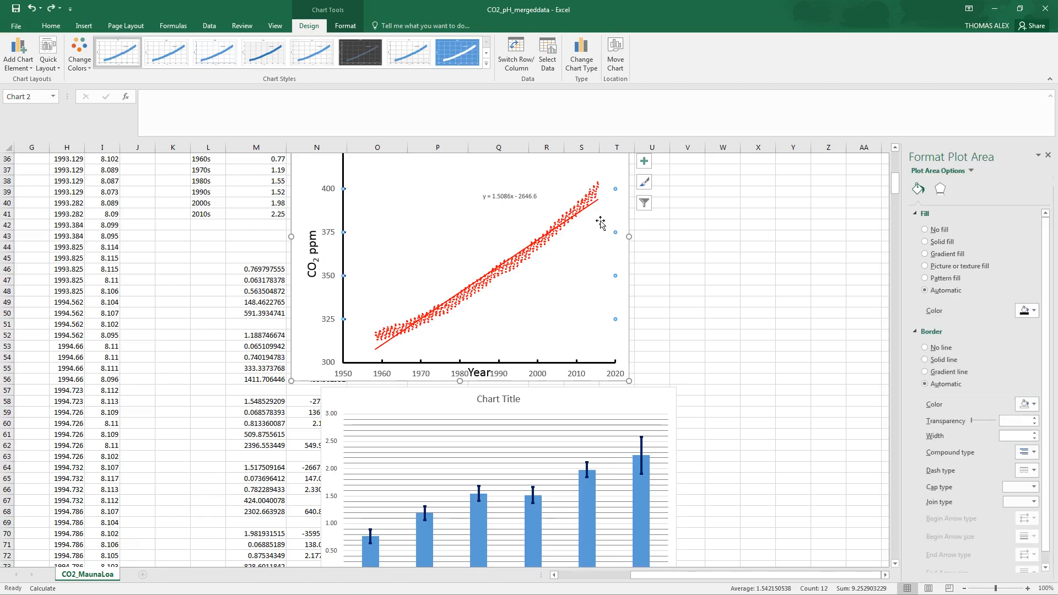
Duplicate the annual-means version of the atmospheric CO2 and ocean pH comparison chart, pasting the copy at cell V32
scroll(895, 150, up, 12)
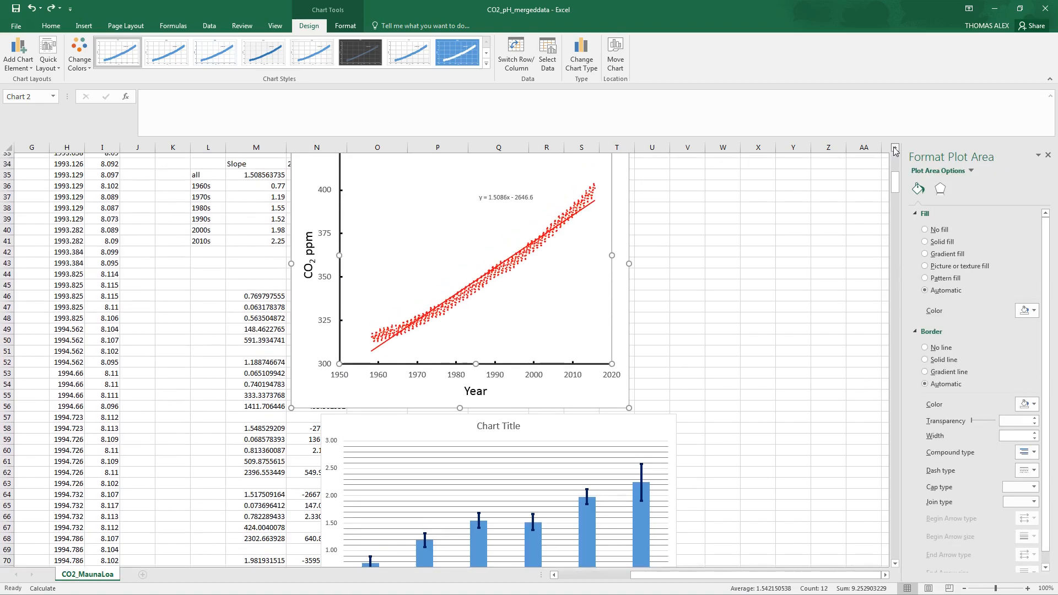
click(885, 575)
click(885, 574)
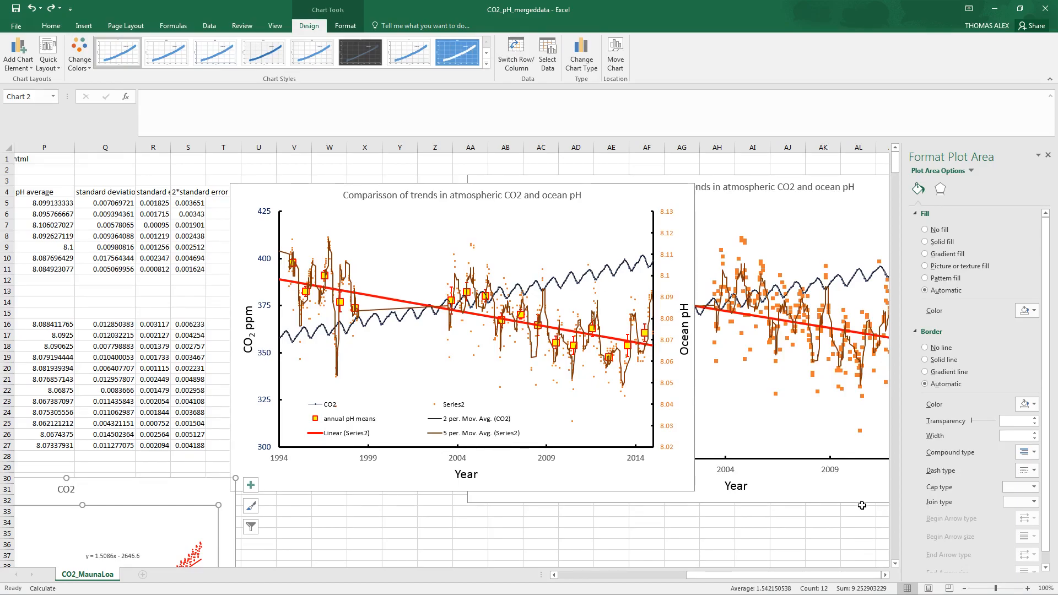
click(259, 190)
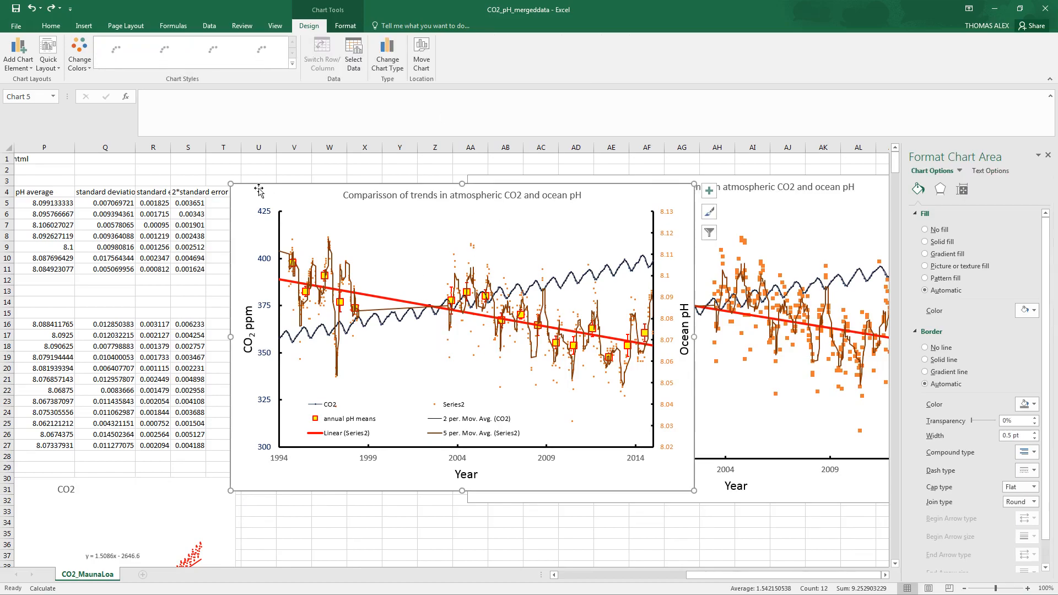
key(ctrl+c)
click(281, 501)
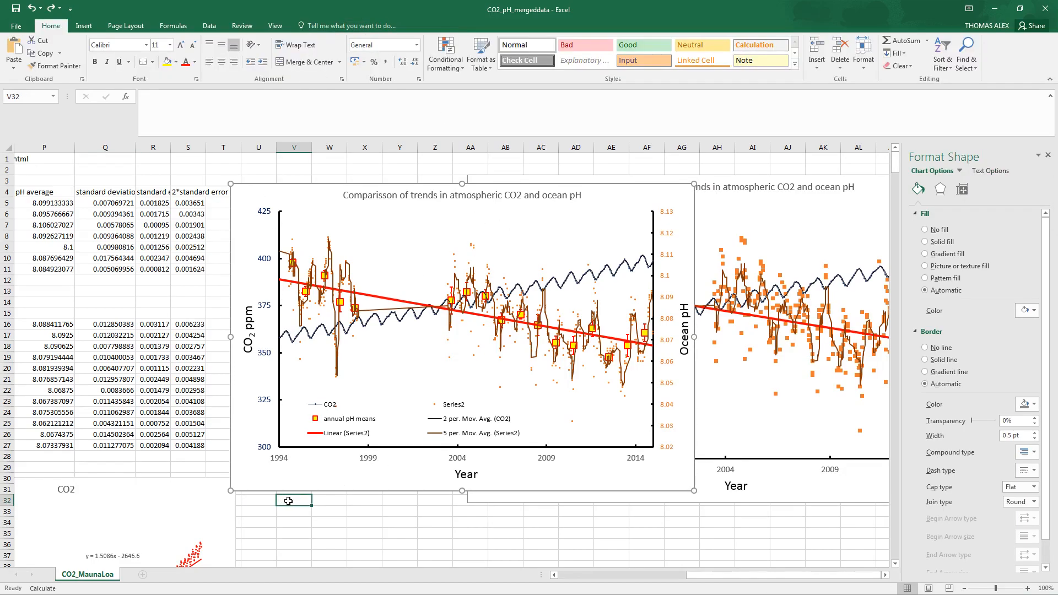
key(ctrl+v)
Set the year axis of the duplicated comparison chart to a minimum of 2004 and a maximum of 2010
scroll(895, 566, down, 5)
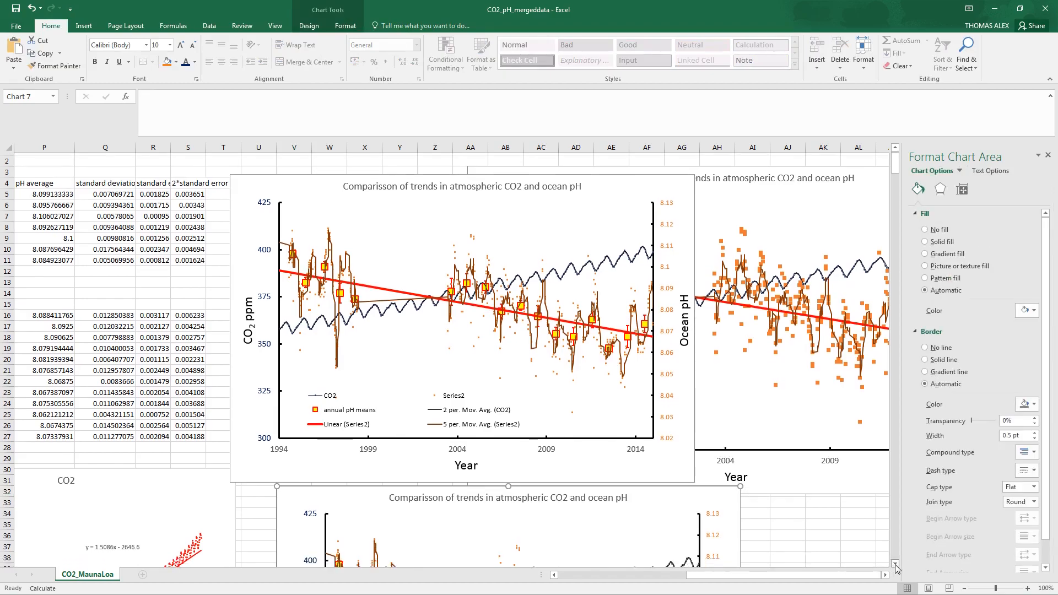
scroll(895, 564, down, 2)
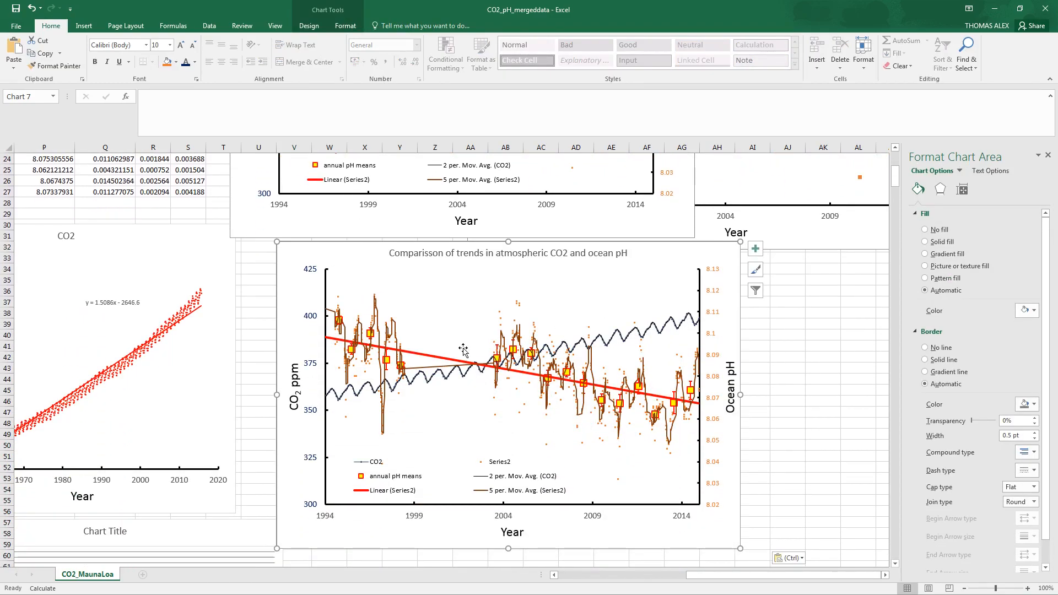
click(504, 517)
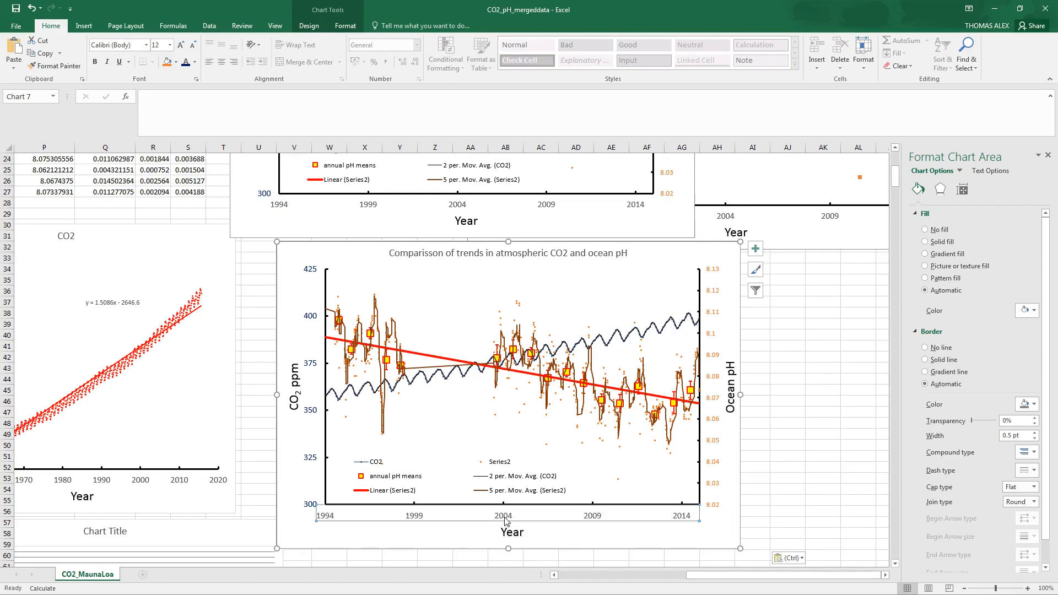
click(984, 190)
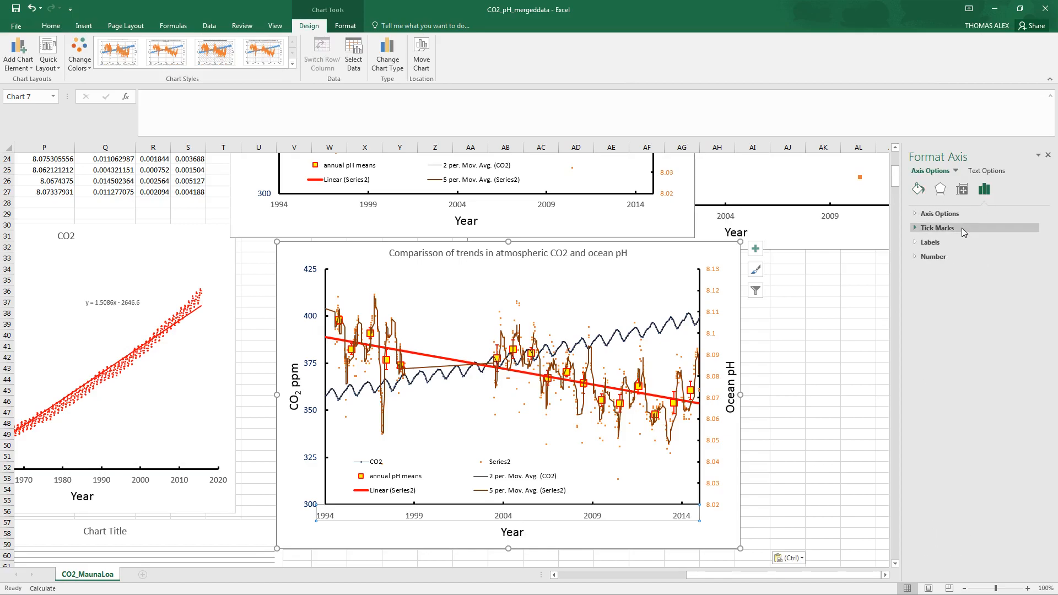
drag(993, 239, 971, 256)
text(2010)
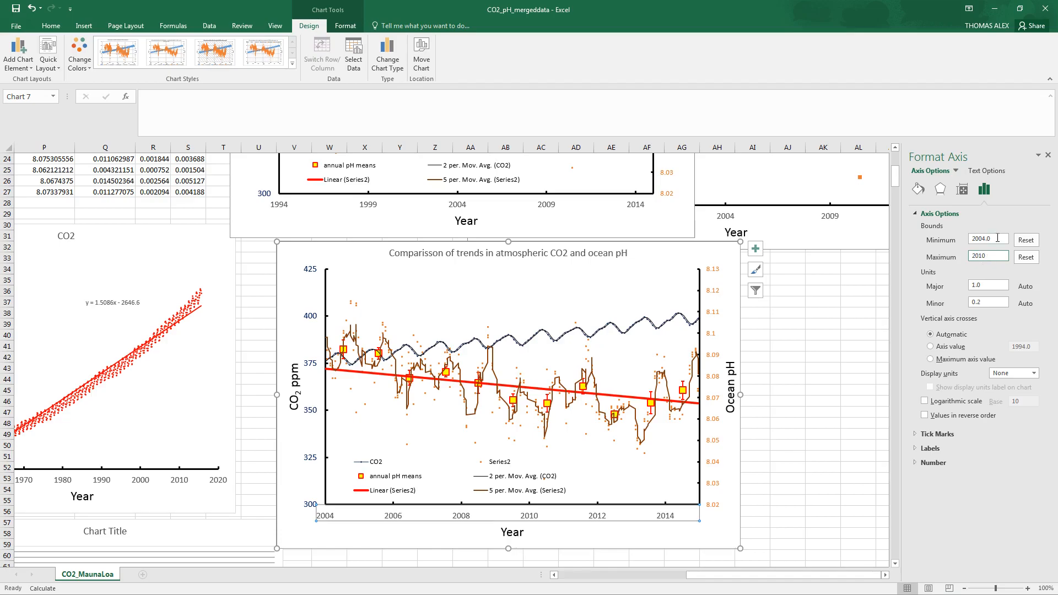
key(Return)
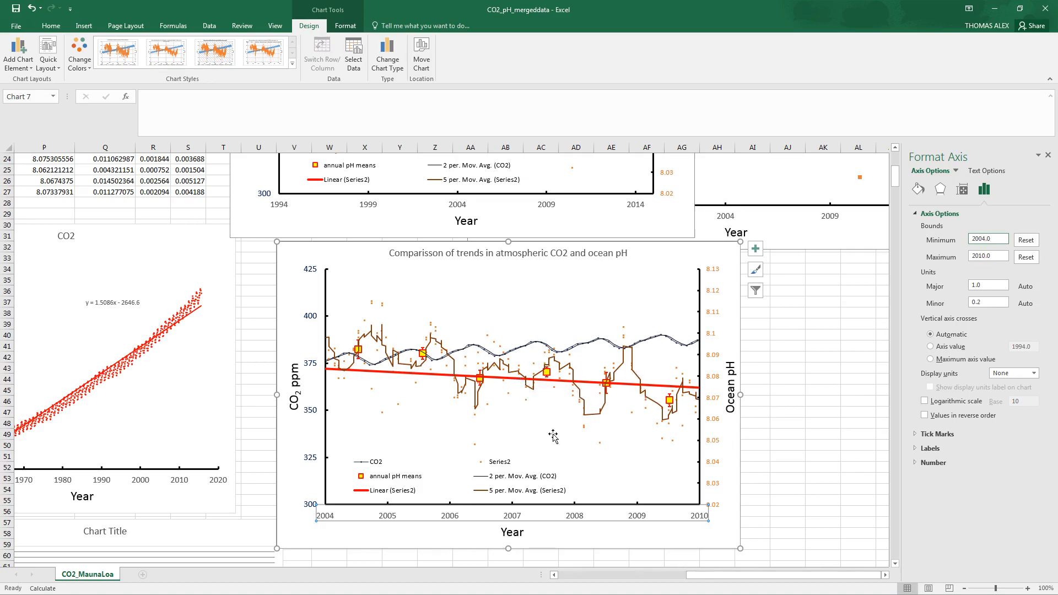
Set the CO2 ppm axis of the duplicated comparison chart to a minimum of 330 and a maximum of 390
click(312, 366)
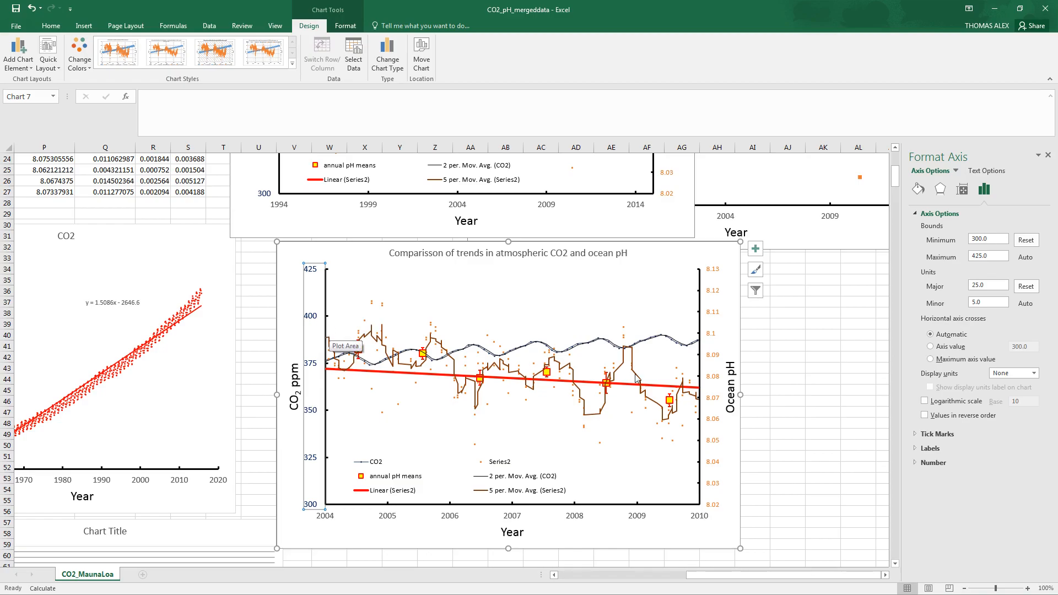
drag(990, 256, 967, 260)
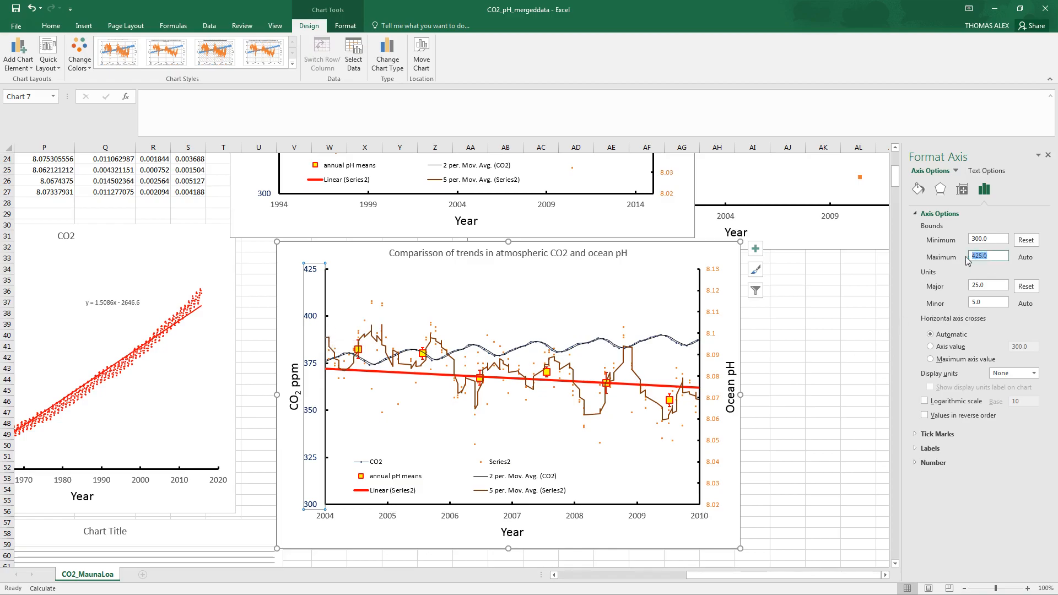
text(390)
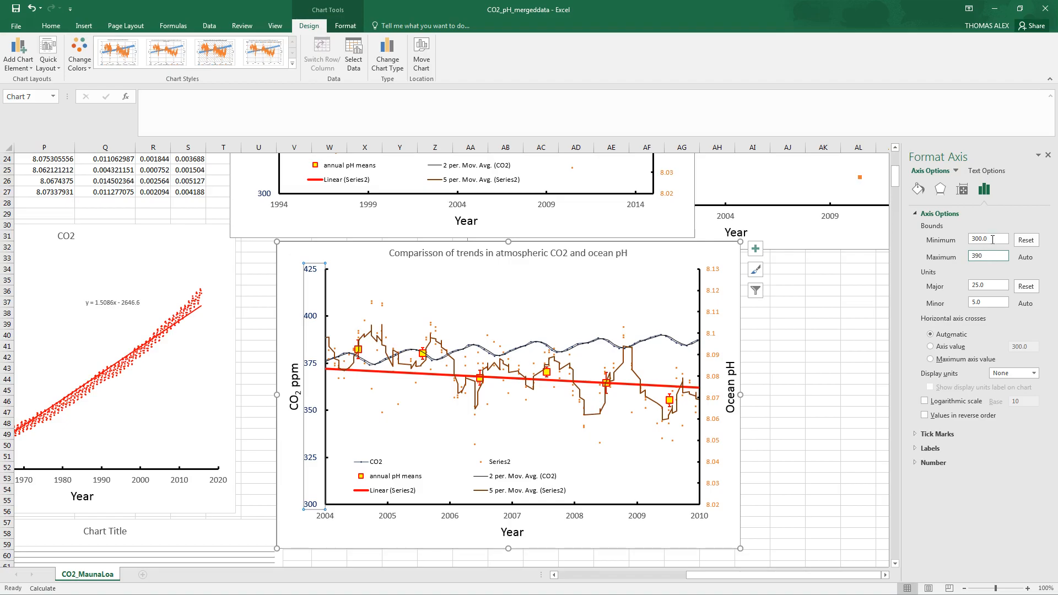
click(991, 239)
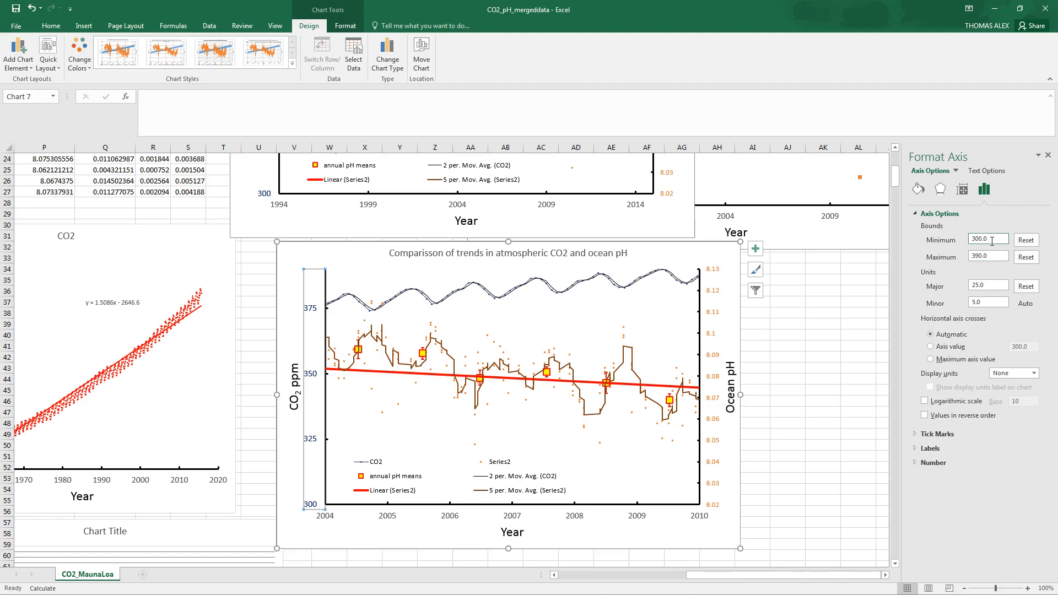
drag(991, 240, 959, 239)
text(330)
click(988, 255)
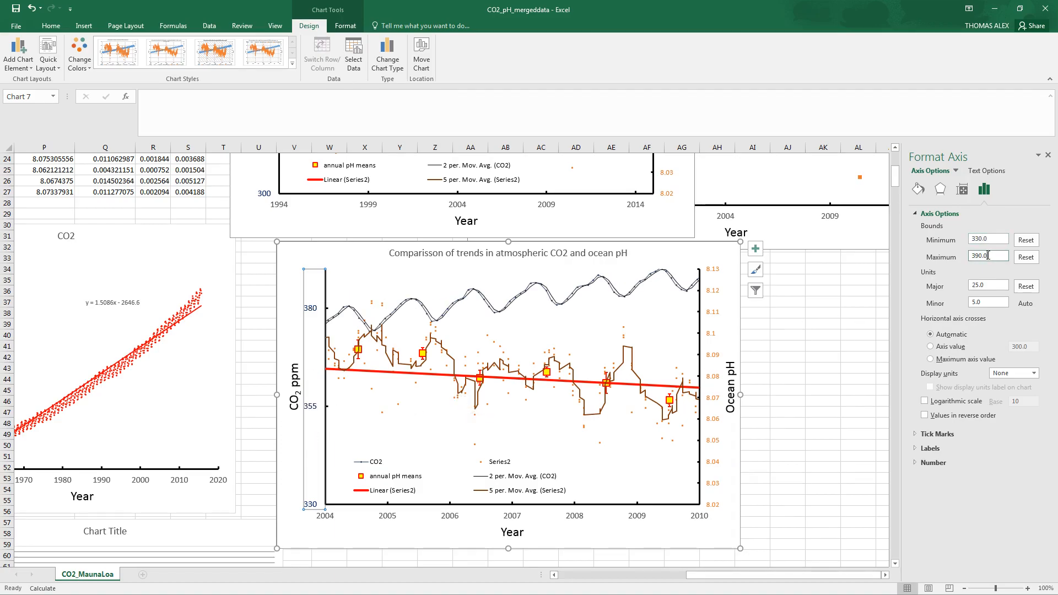
Set the major unit of the duplicated chart's CO2 ppm axis to 5
click(976, 285)
key(BackSpace)
click(985, 302)
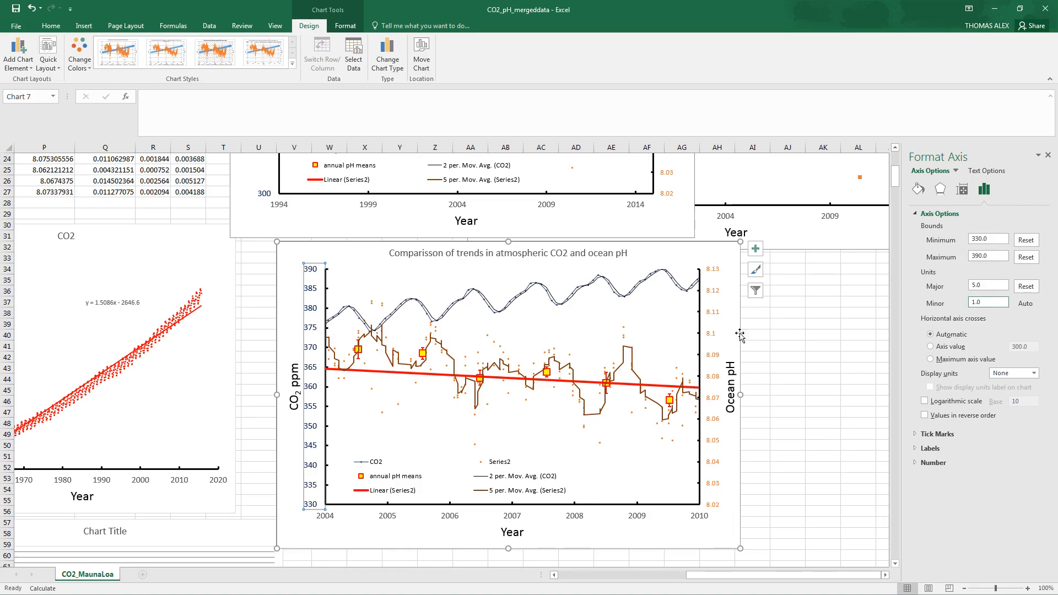
Set the maximum of the duplicated chart's ocean pH axis to 8.14
click(715, 336)
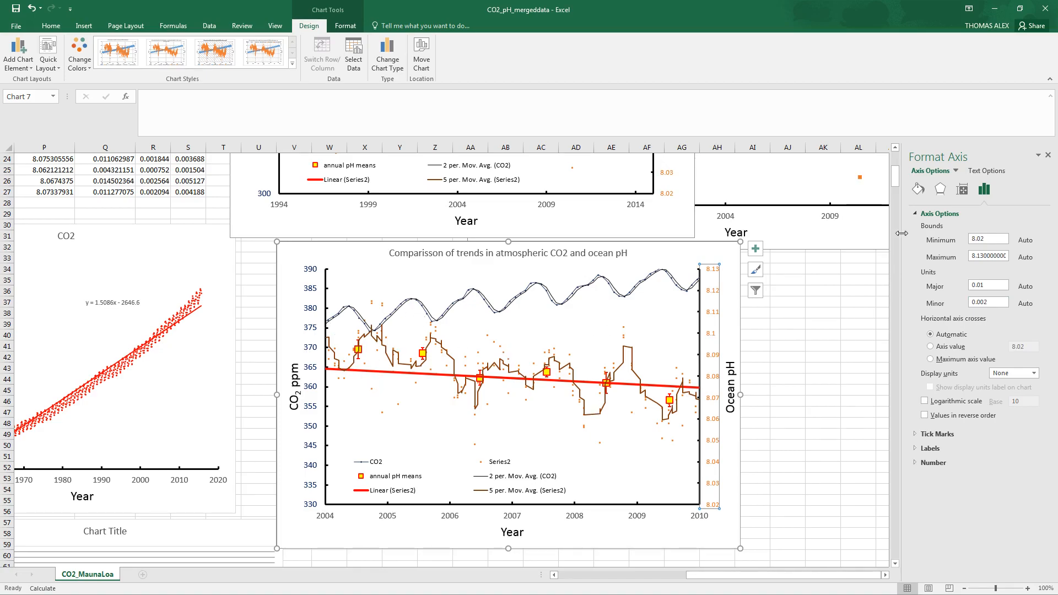
click(995, 238)
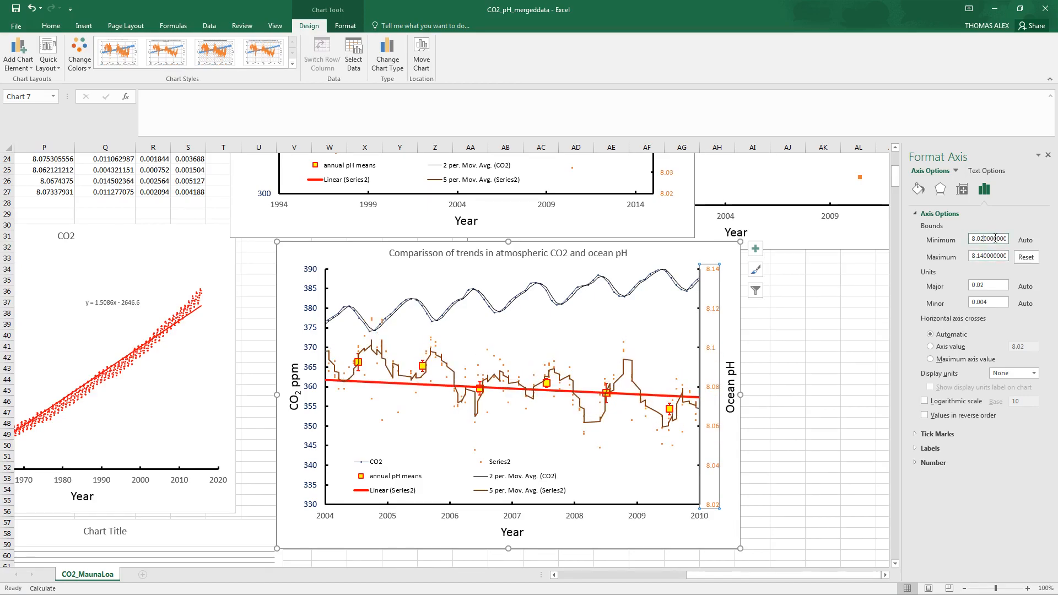